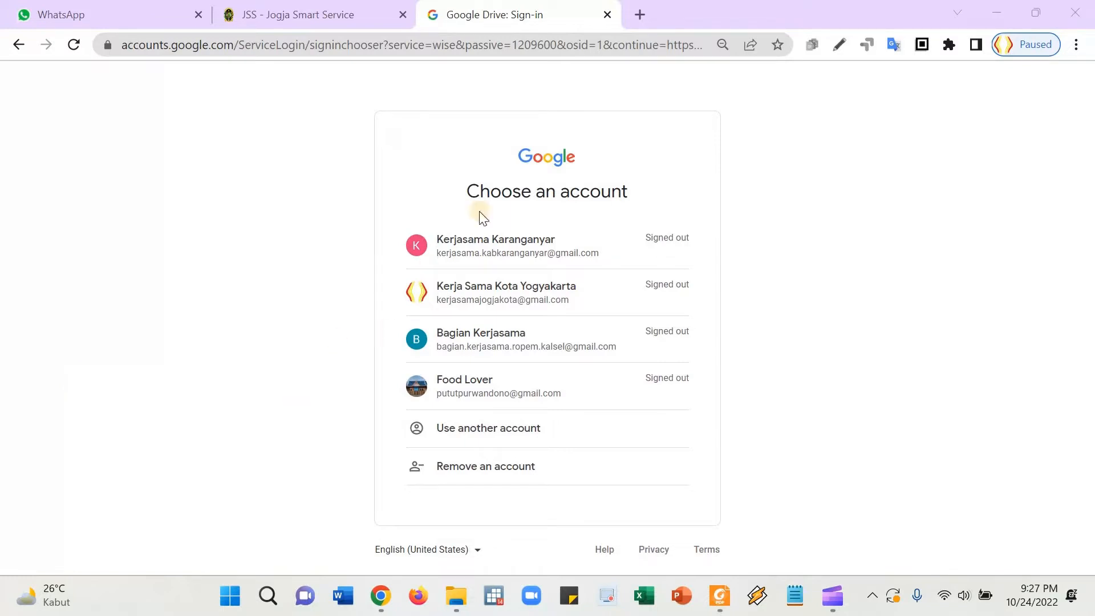
- In a new Chrome tab, enter the short address s.id/kerjasama- in the address bar
key("ctrl+t")
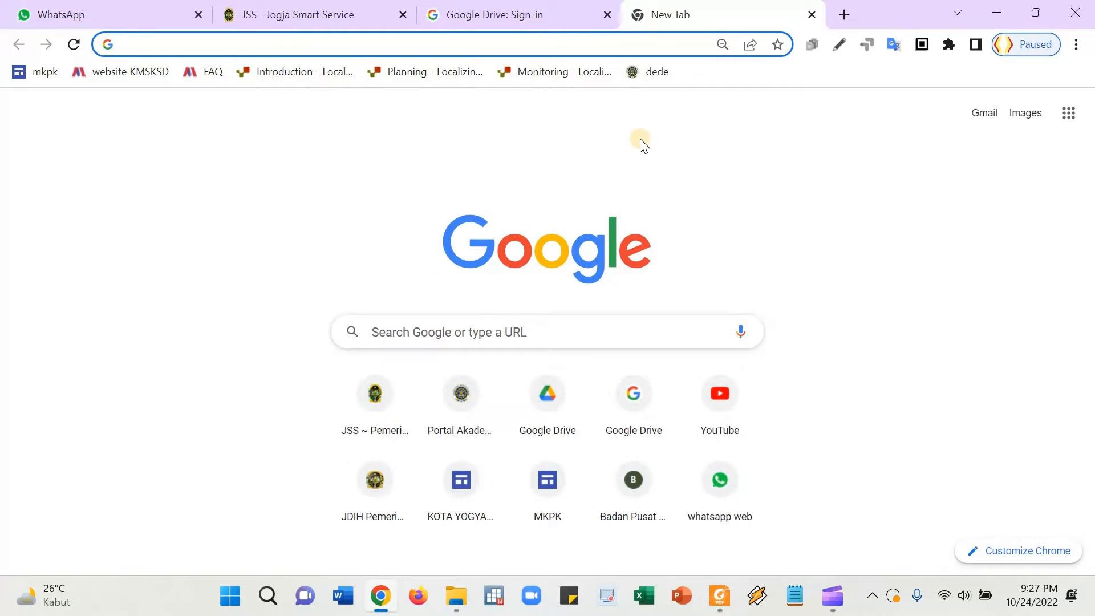
type("s.")
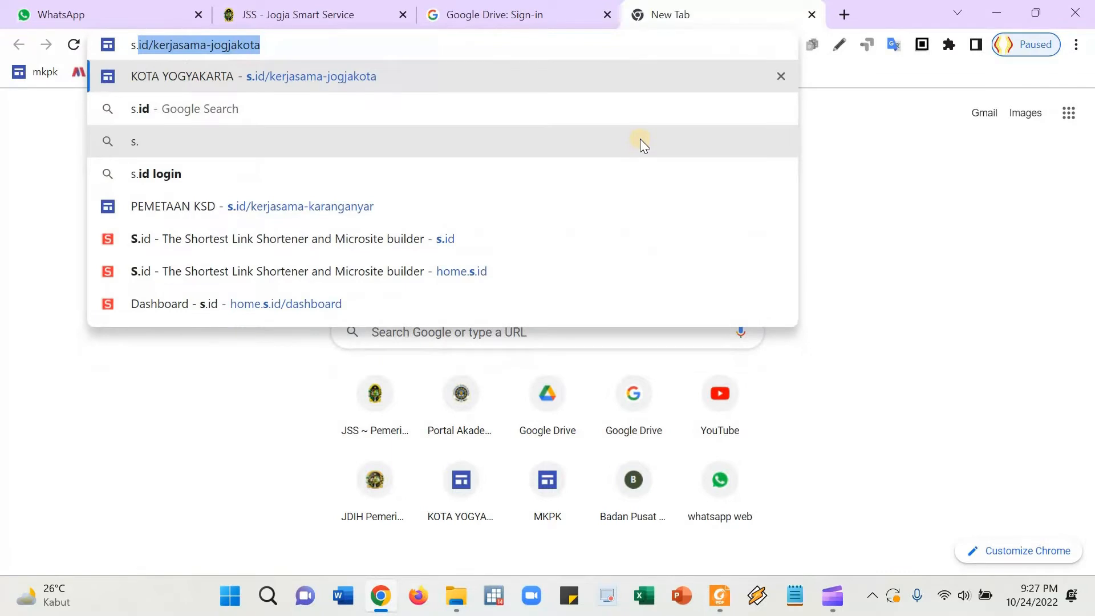
key("Right")
key("BackSpace")
key("BackSpace")
key("BackSpace")
key("BackSpace")
key("BackSpace")
key("BackSpace")
key("BackSpace")
key("BackSpace")
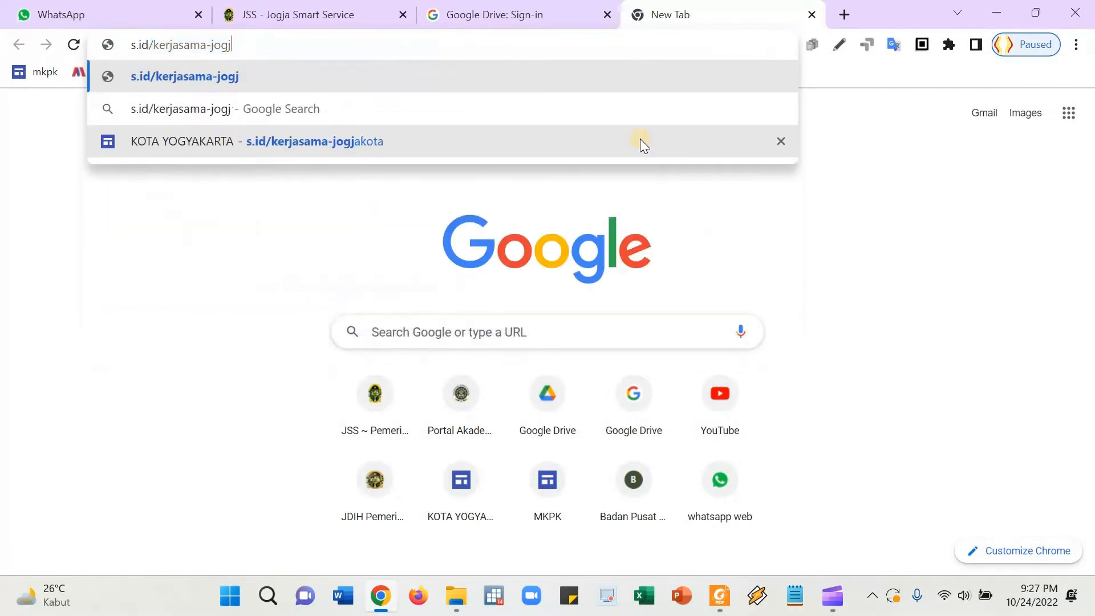
key("BackSpace")
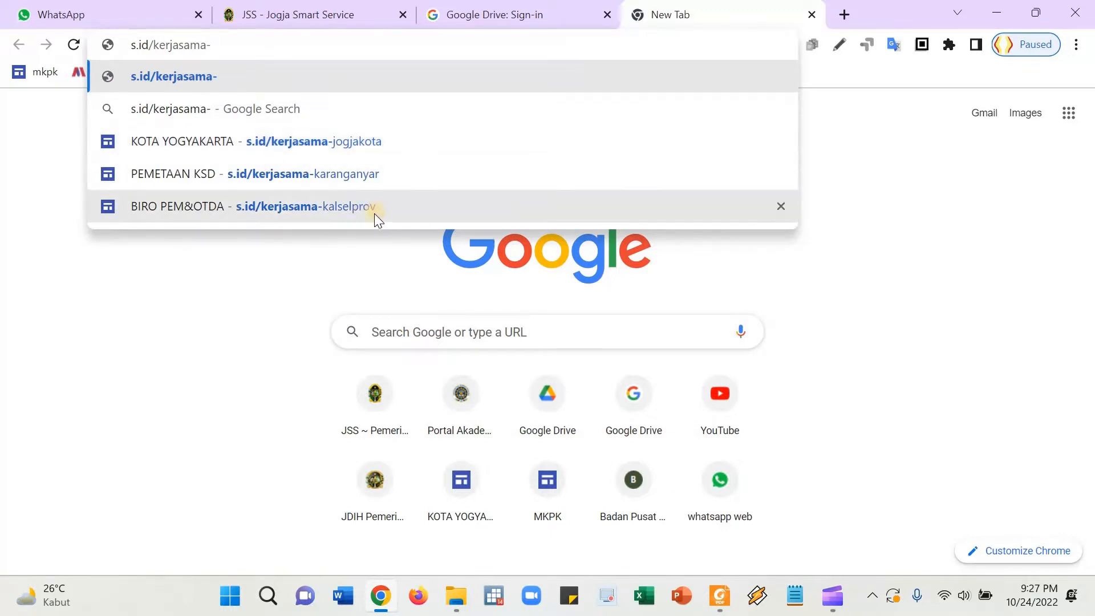
- Load the BIRO PEM&OTDA site from the s.id/kerjasama-kalselprov suggestion
left_click(337, 211)
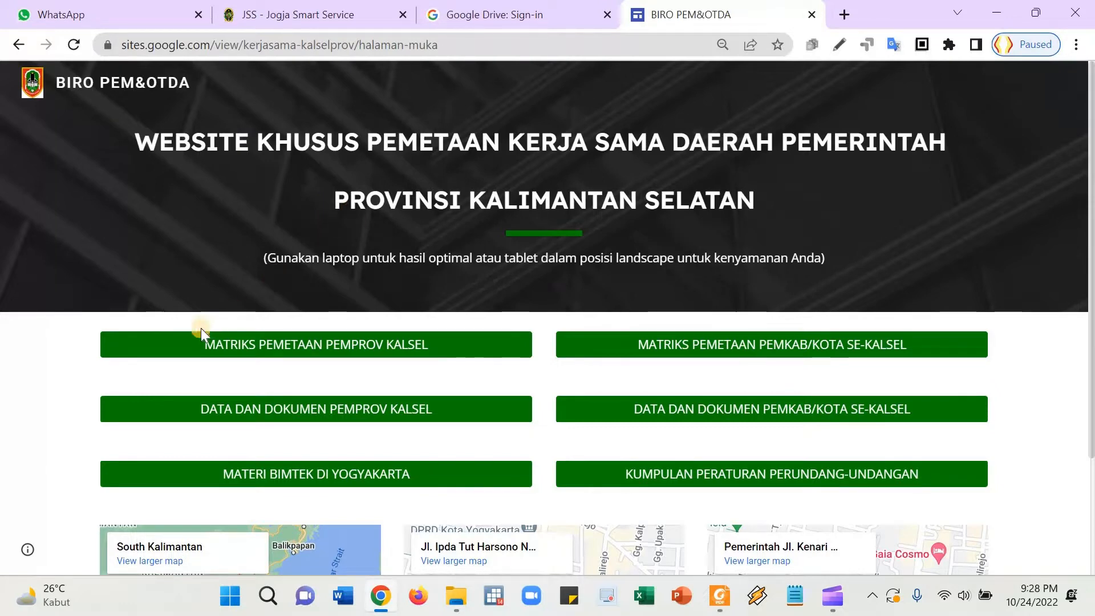
- Open the DATA DAN DOKUMEN PEMPROV KALSEL folder and sign in to Google Drive with the account password
left_click(376, 410)
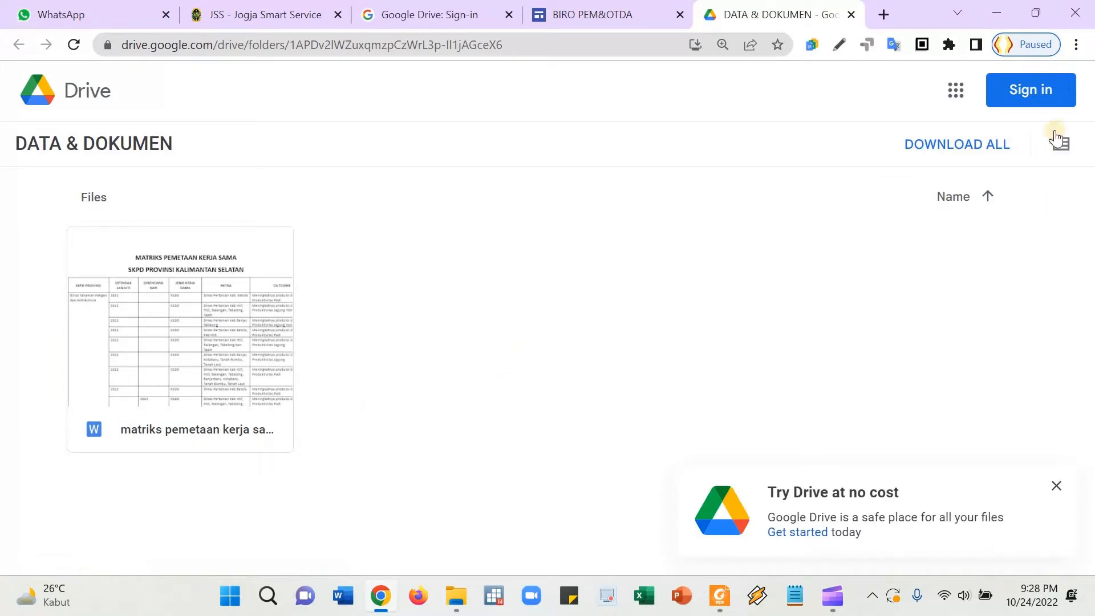
left_click(1027, 97)
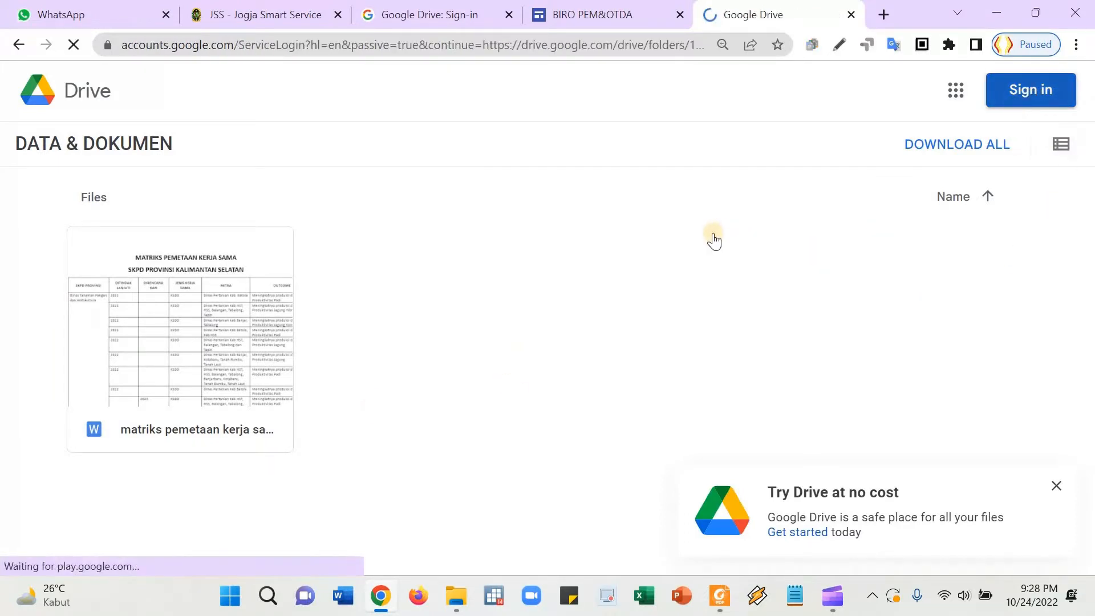
left_click(470, 340)
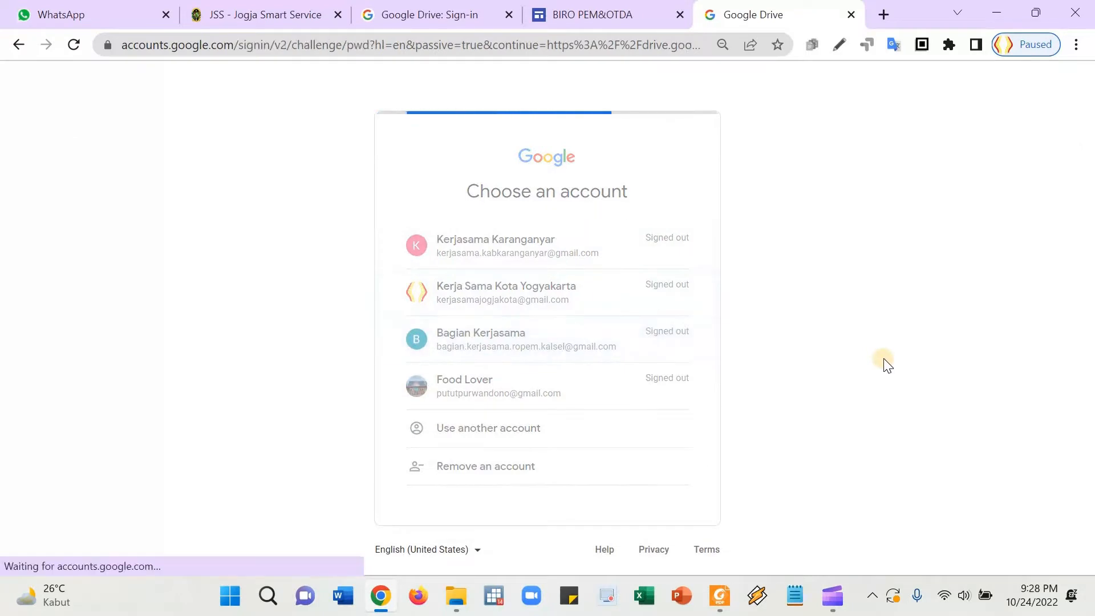
type("••••••••••••")
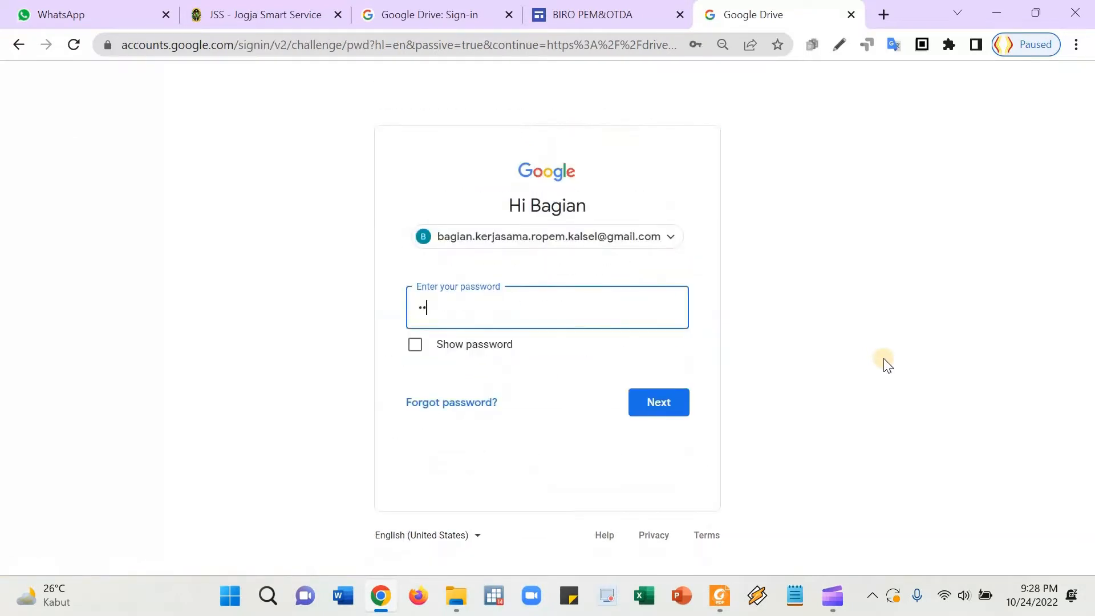
type("•")
key("Return")
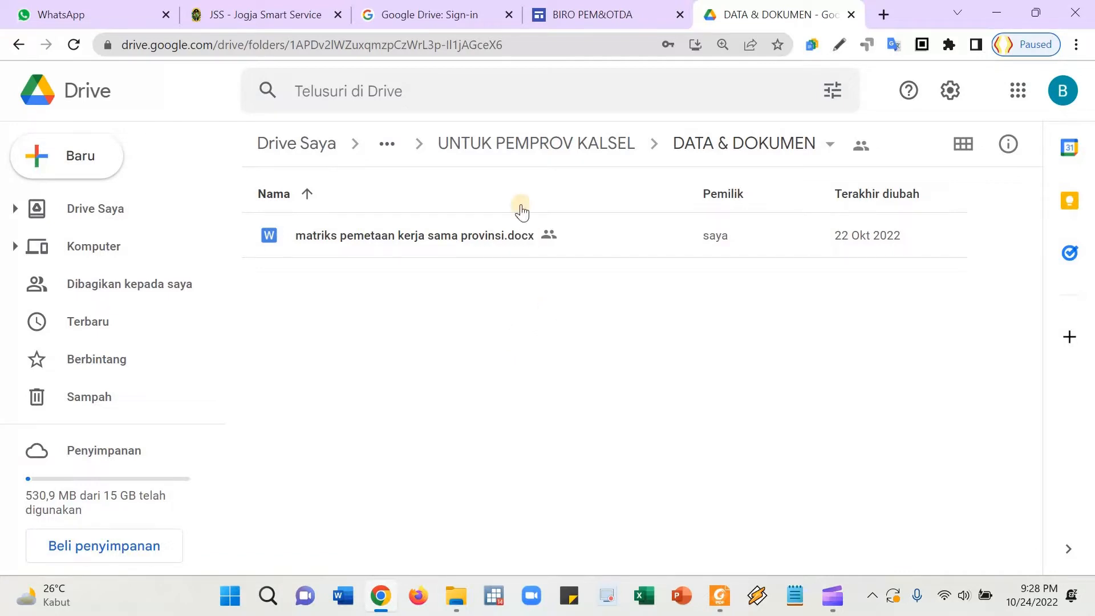
- Open 'matriks pemetaan kerja sama provinsi.docx' from the DATA & DOKUMEN folder
left_click(509, 147)
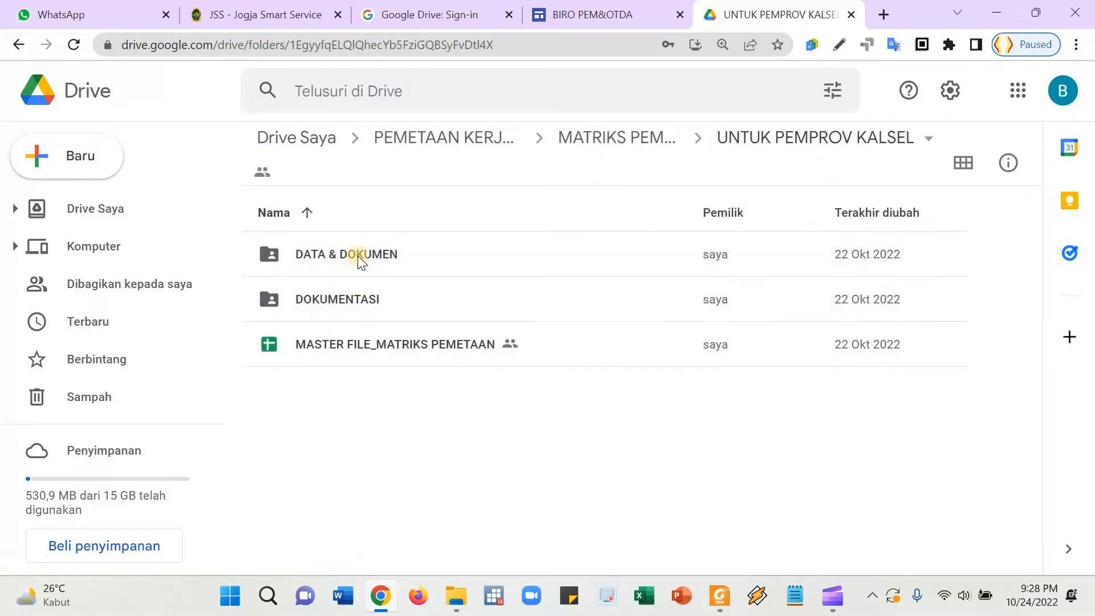
left_click(368, 267)
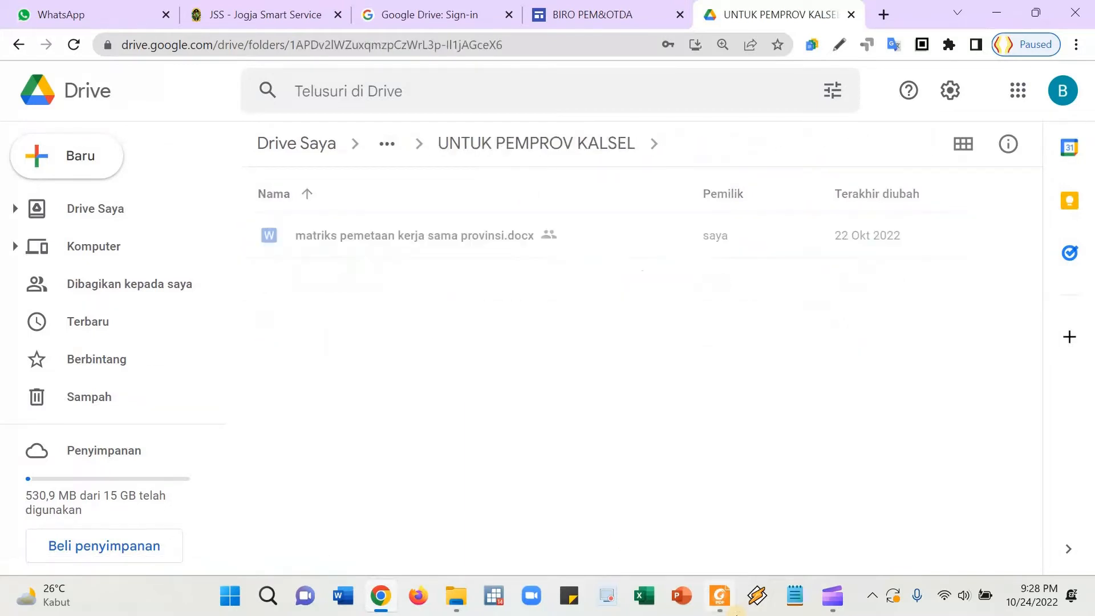
double_click(409, 235)
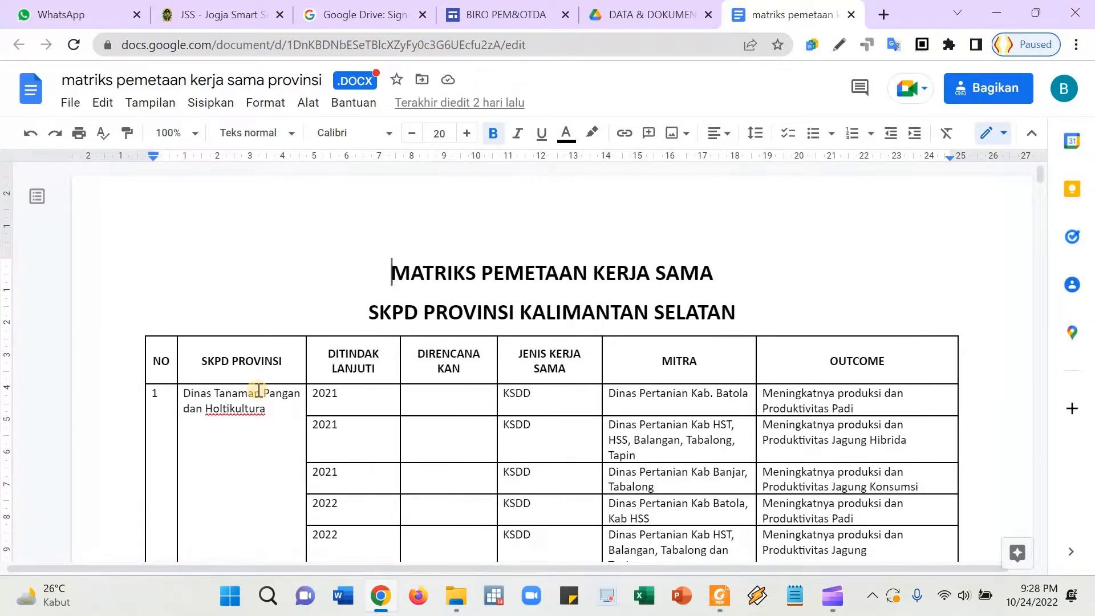
scroll(260, 391, "down", 3)
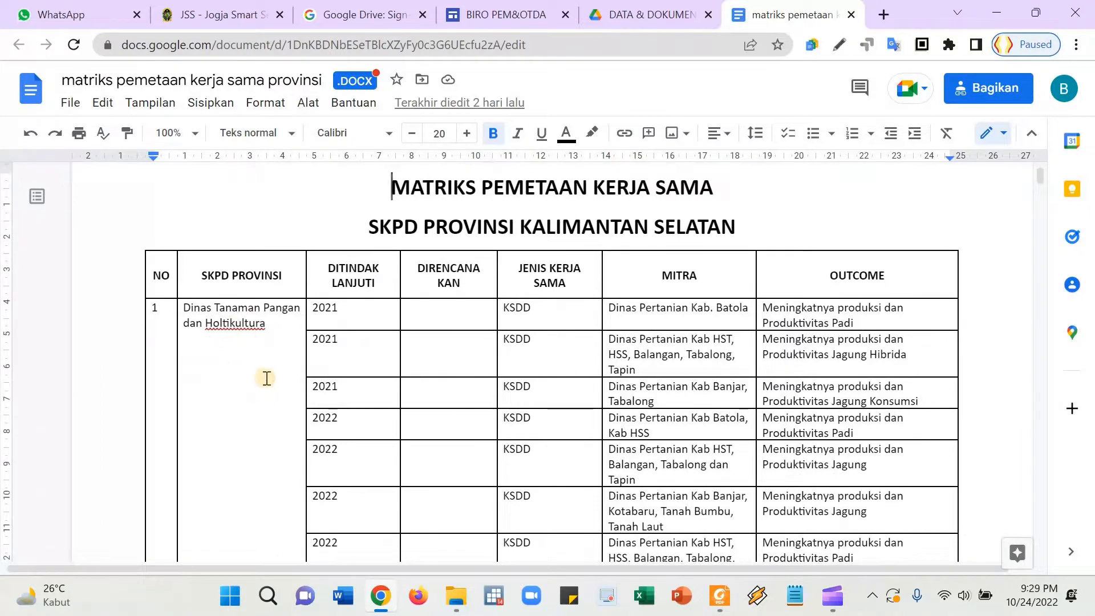
scroll(651, 239, "down", 3)
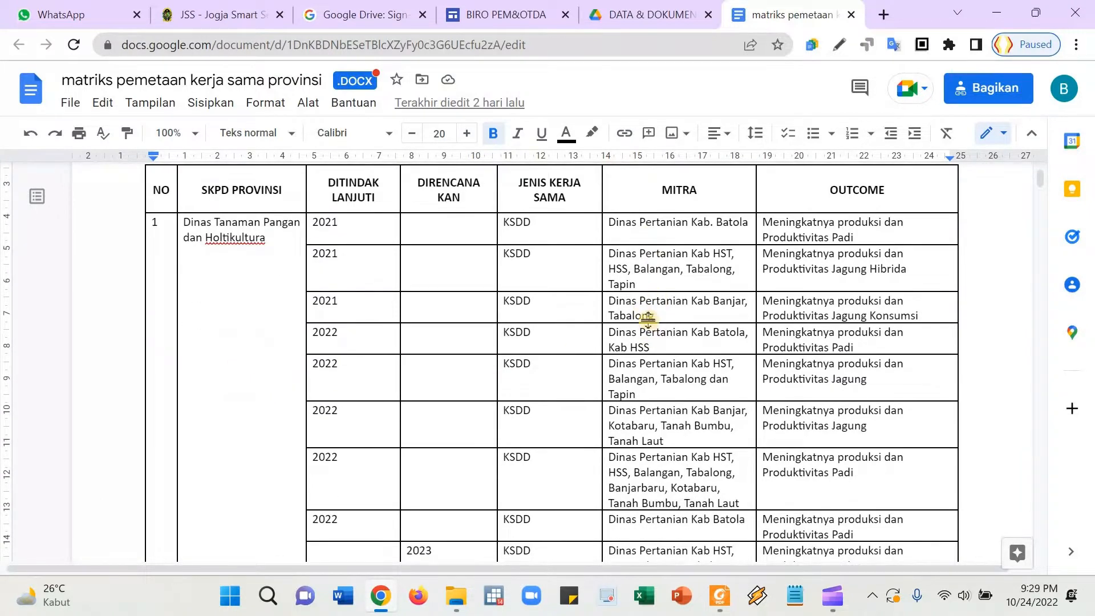
scroll(665, 325, "down", 5)
scroll(604, 356, "down", 5)
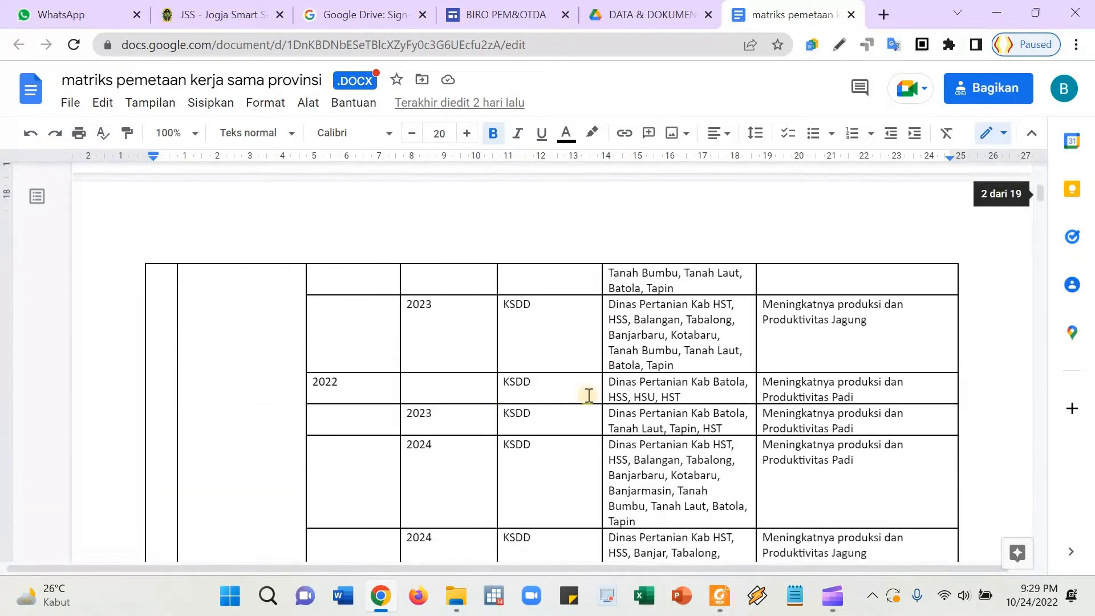
scroll(627, 394, "down", 4)
scroll(627, 393, "down", 20)
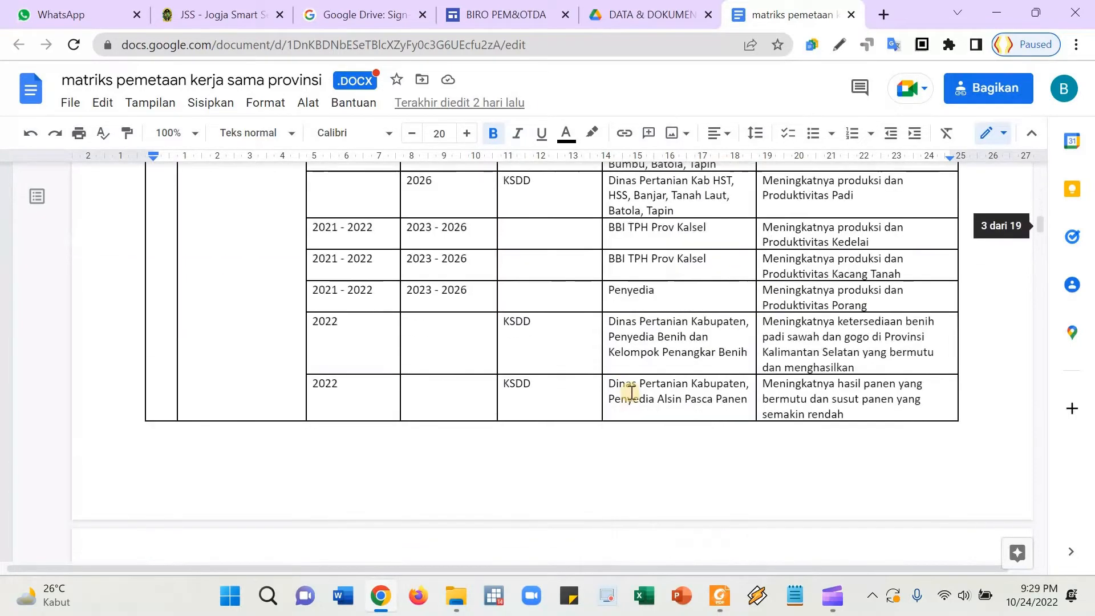
scroll(659, 402, "down", 18)
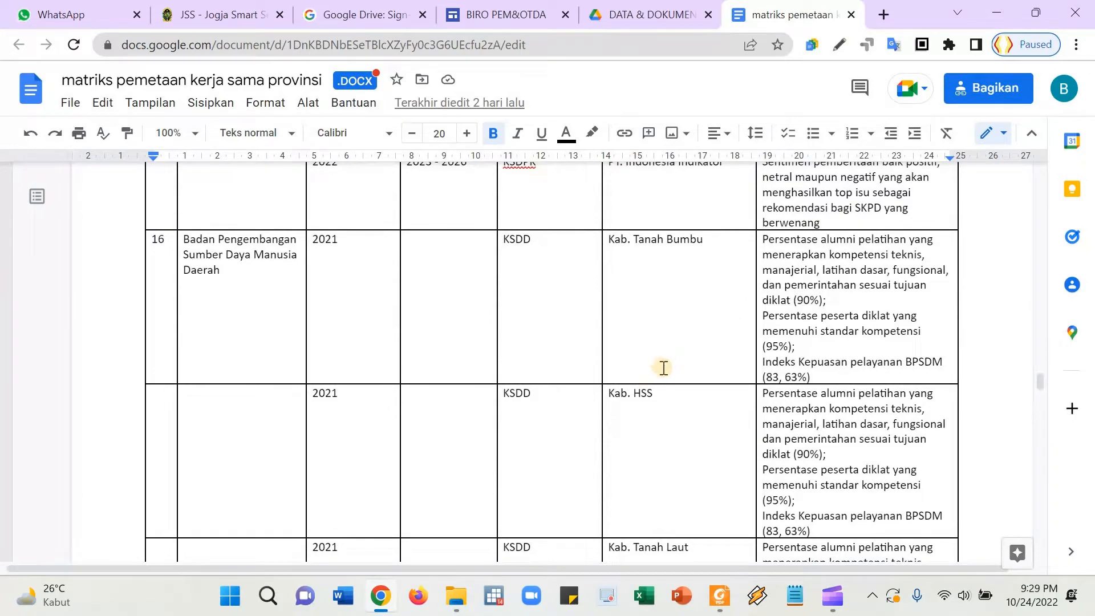
scroll(666, 364, "up", 18)
scroll(671, 360, "up", 12)
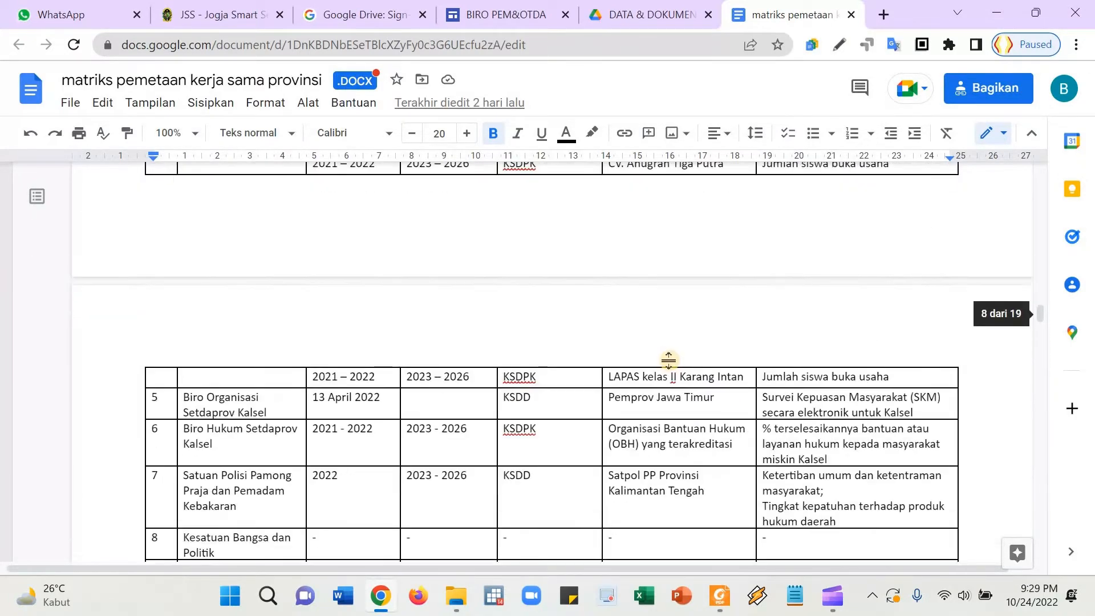
scroll(668, 359, "up", 20)
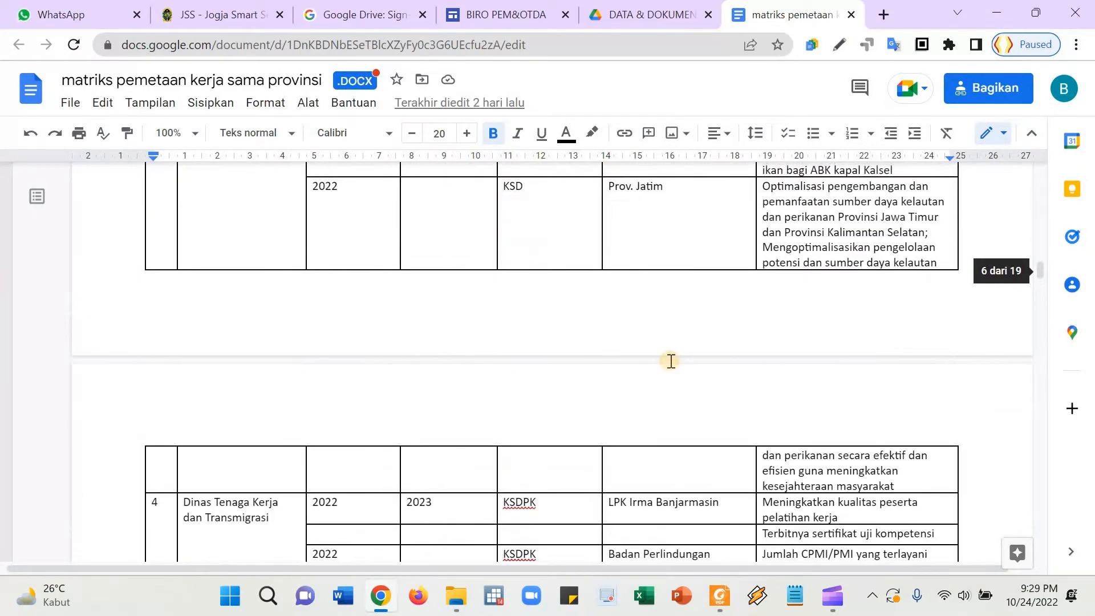
scroll(671, 360, "up", 20)
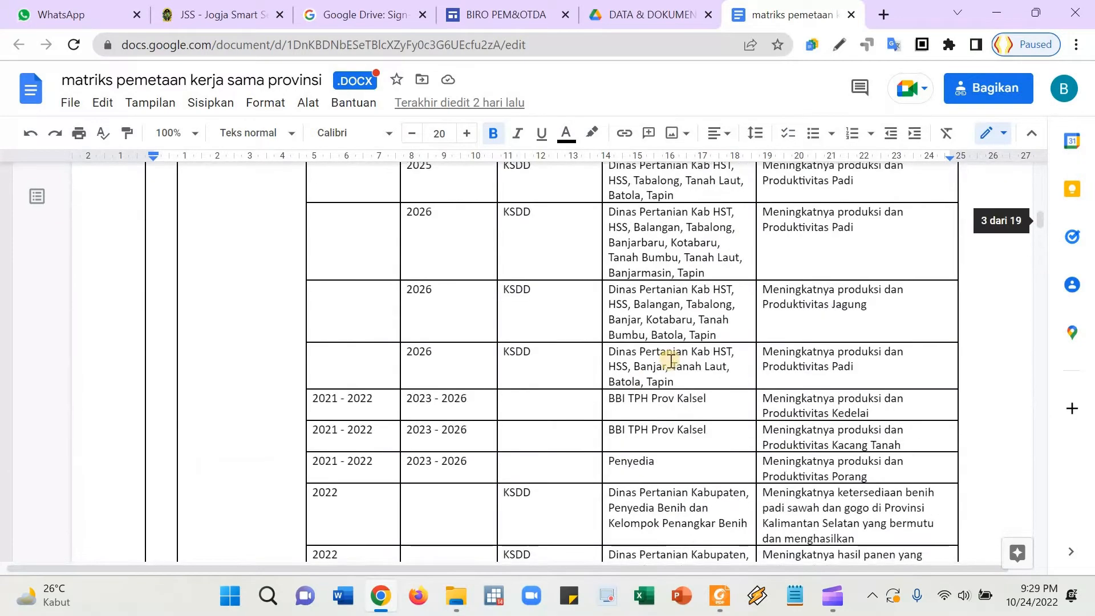
scroll(671, 360, "up", 10)
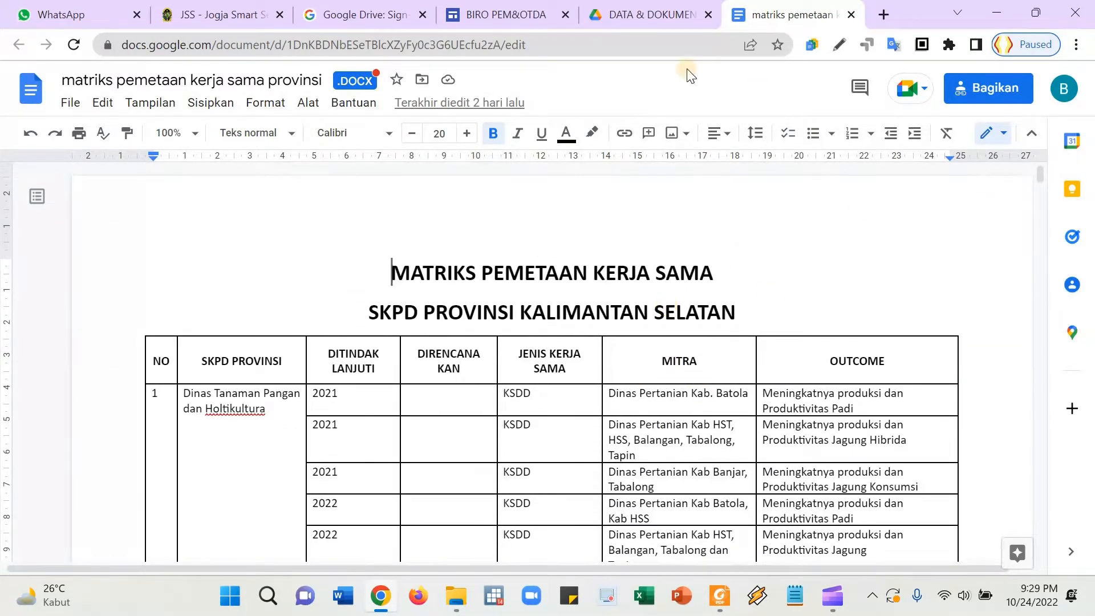
- Make a copy of MASTER FILE_MATRIKS PEMETAAN in the UNTUK PEMPROV KALSEL folder
left_click(650, 14)
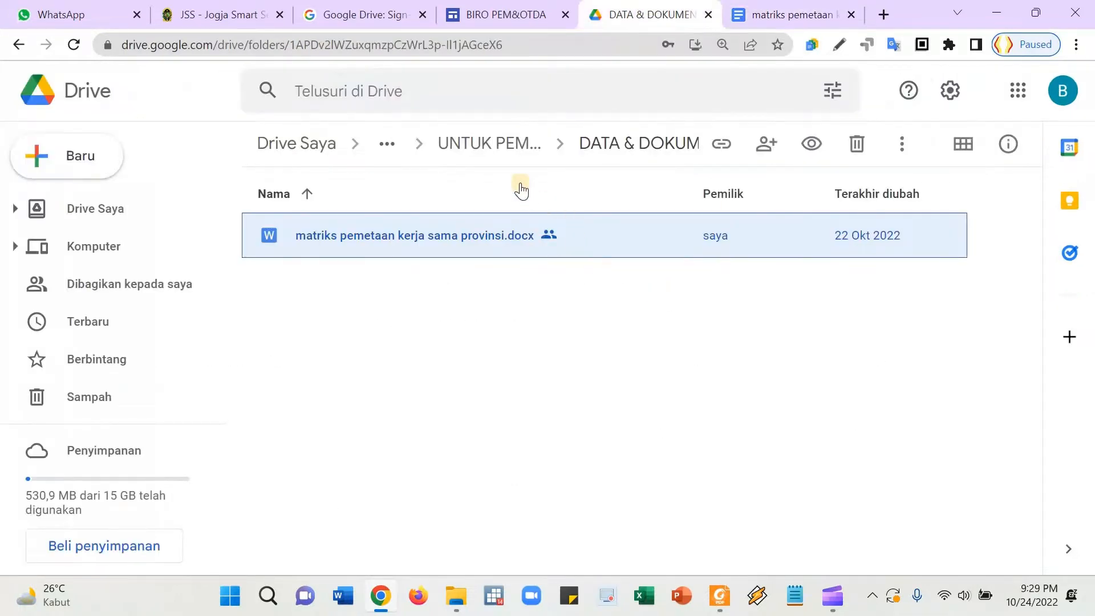
left_click(506, 144)
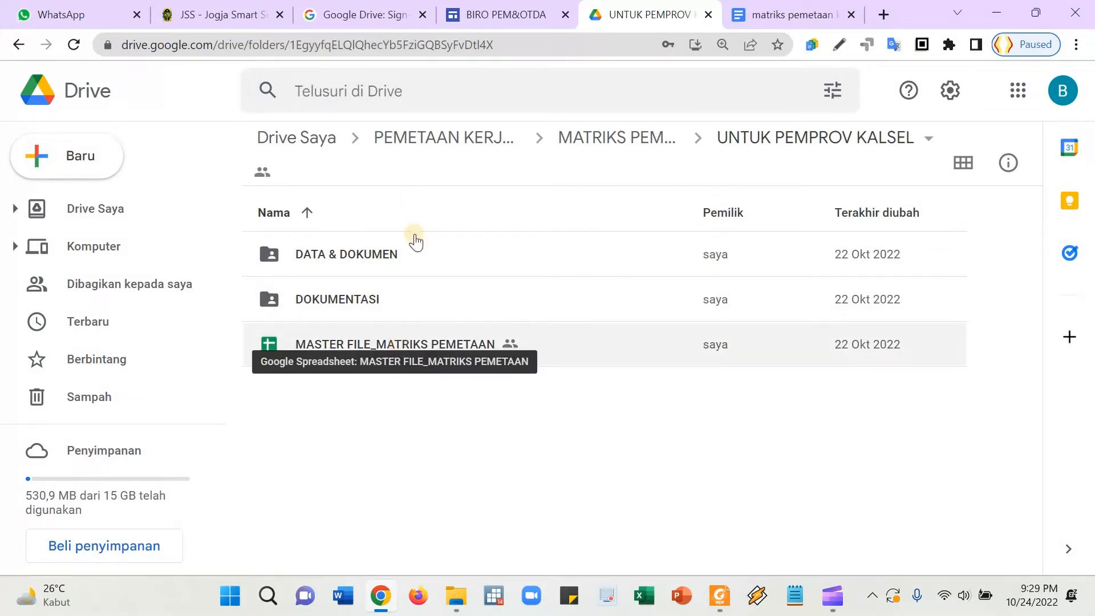
left_click(406, 345)
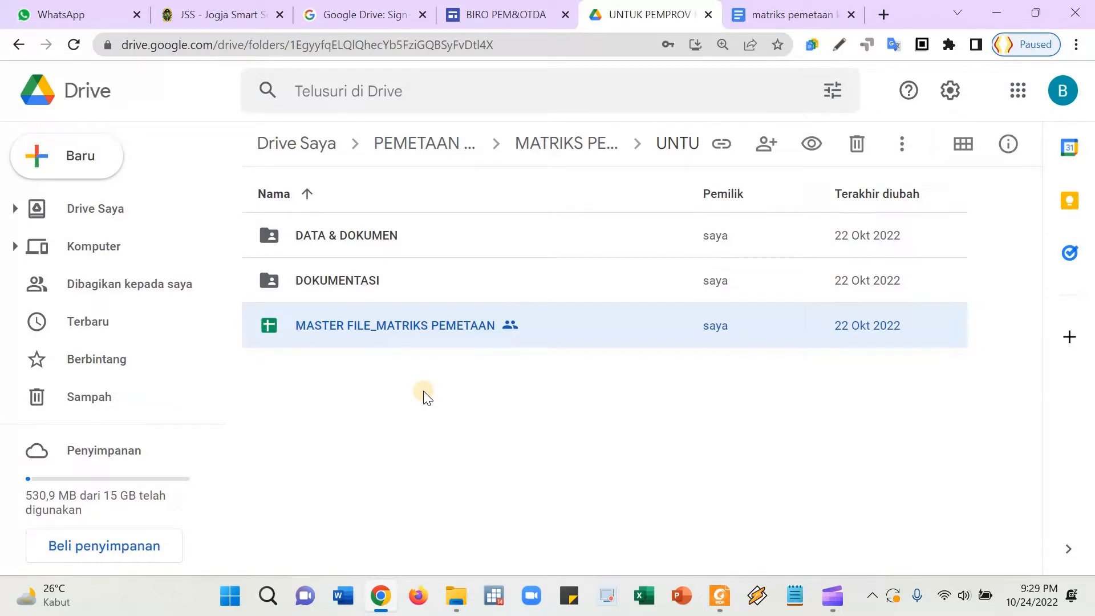
right_click(422, 324)
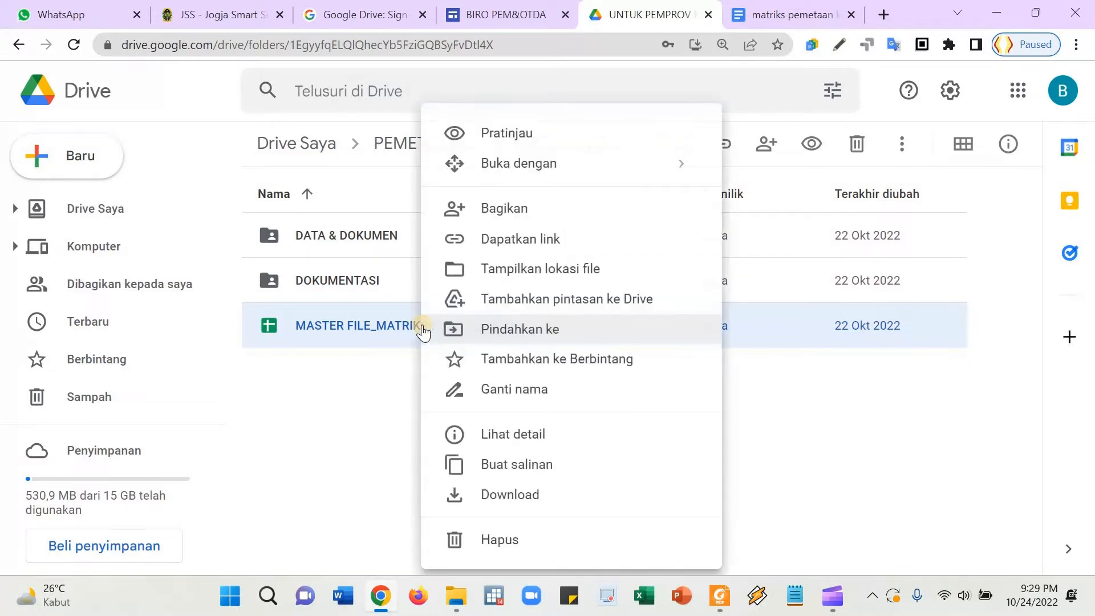
left_click(524, 464)
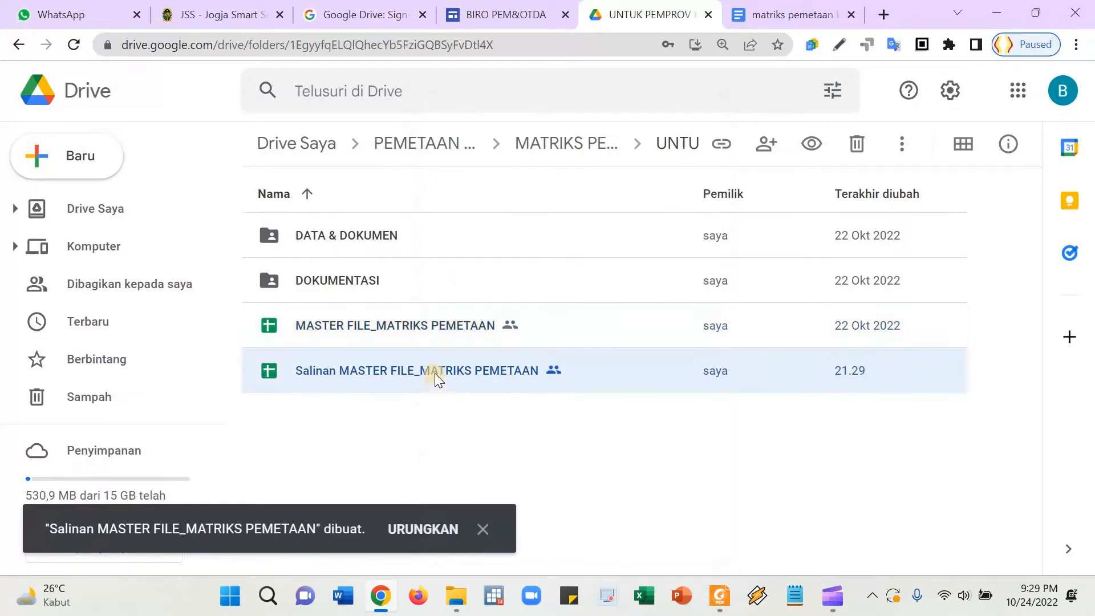
- Rename the copy to MATRIKS PEMETAAN_OPD A and open it
right_click(436, 372)
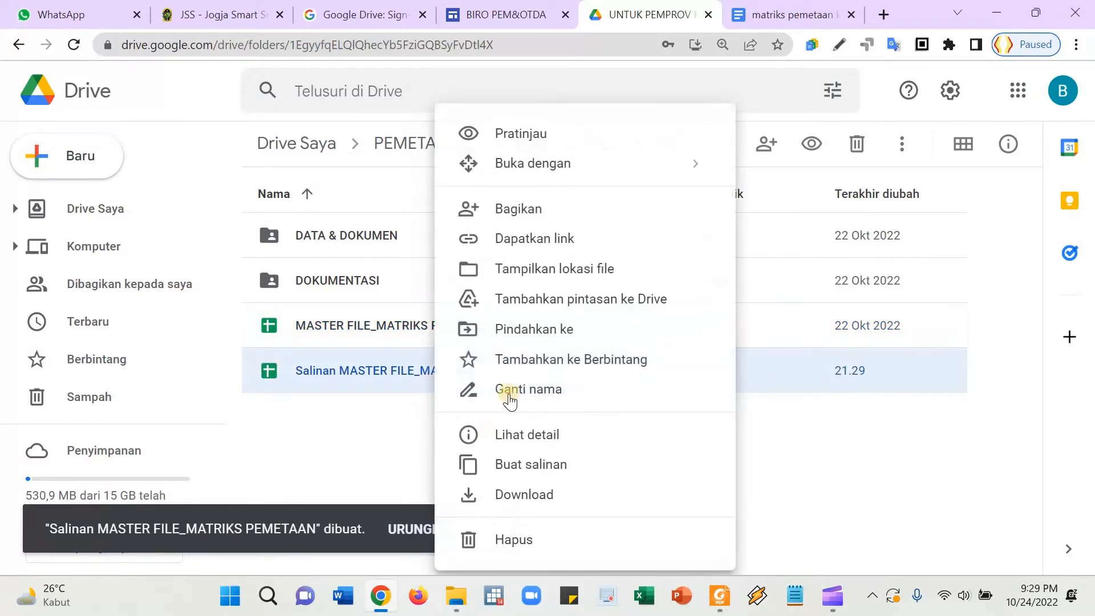
left_click(532, 399)
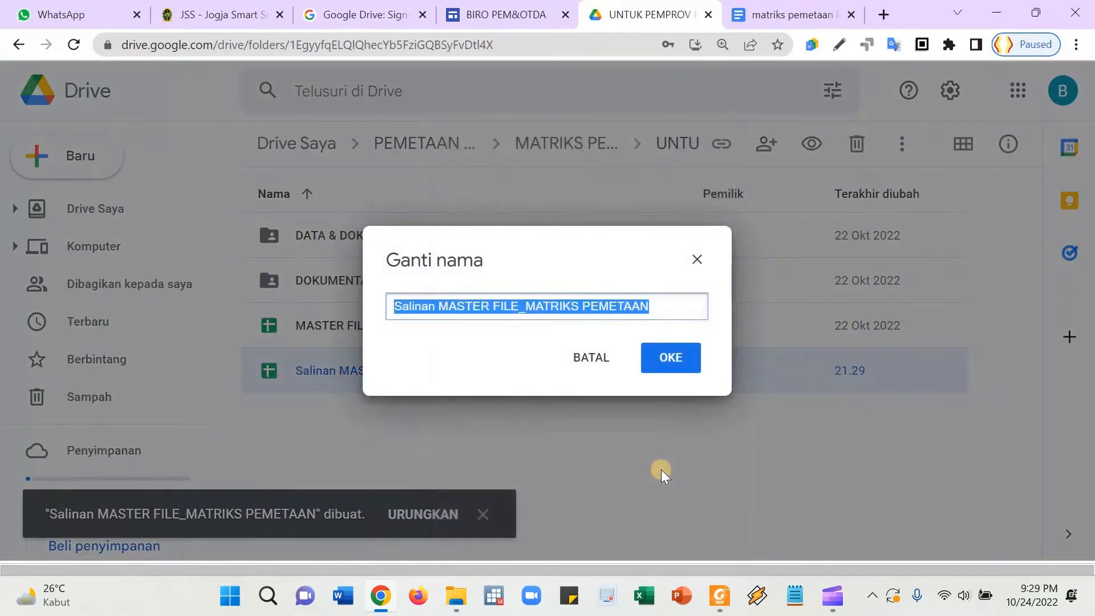
key("Home")
key("ctrl+shift+Right")
key("Delete")
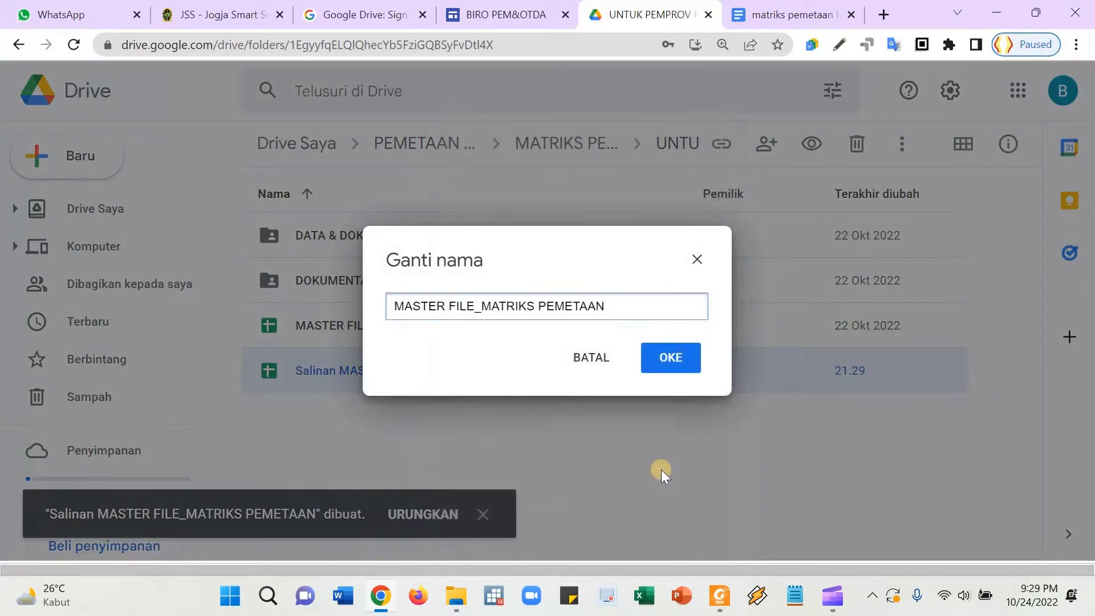
key("ctrl+shift+Right")
key("ctrl+shift+Right")
key("shift+Left")
key("shift+Left")
key("shift+Left")
key("shift+Left")
key("shift+Left")
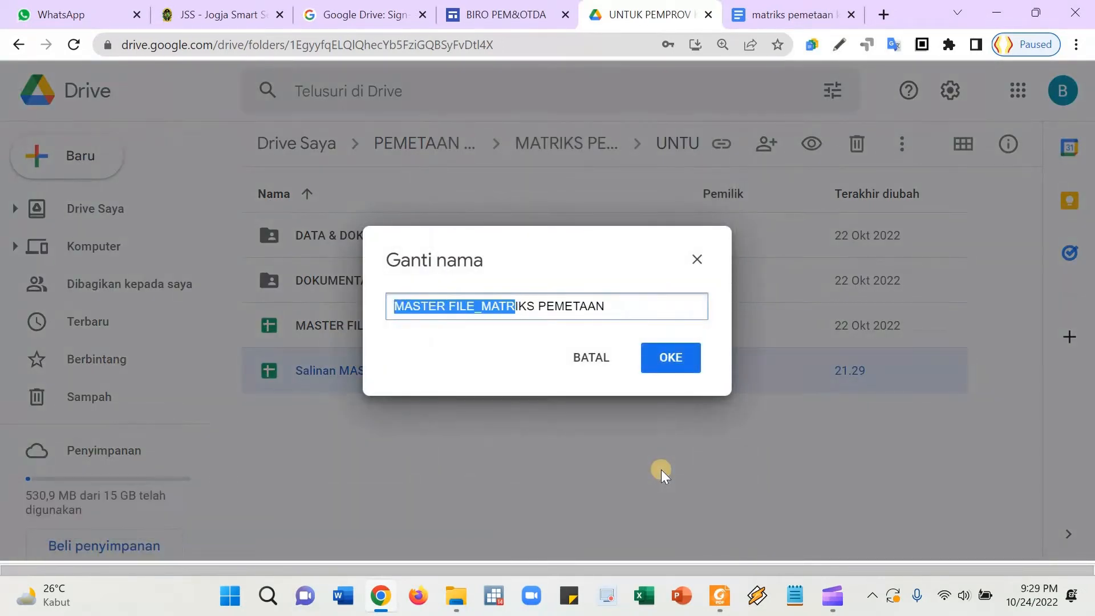
key("shift+Left")
key("shift+Left")
key("Delete")
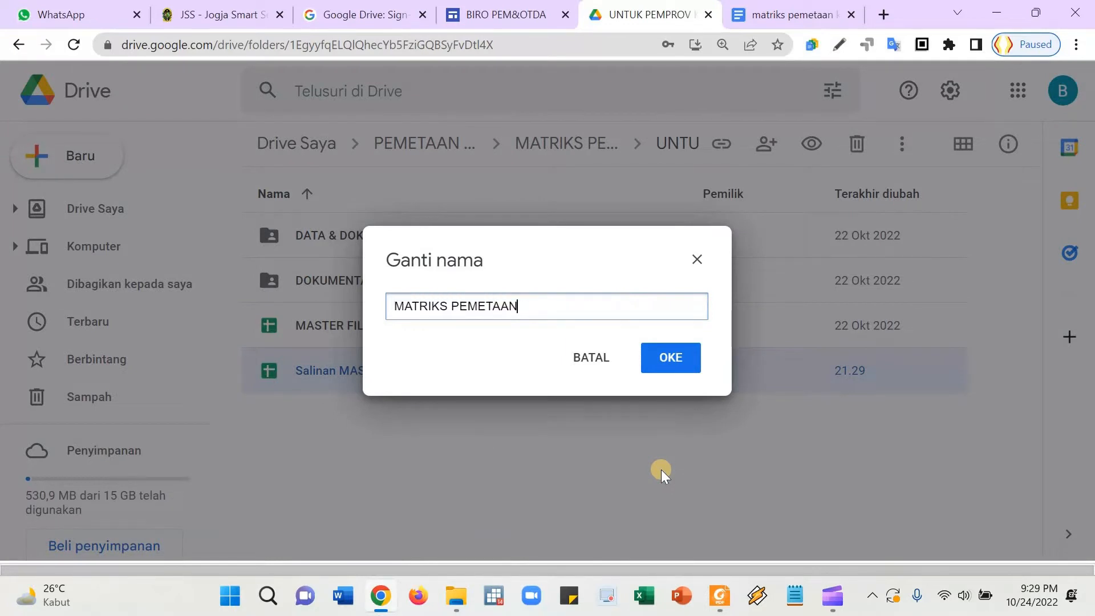
type("op")
key("BackSpace")
key("BackSpace")
type("OPD A")
key("Return")
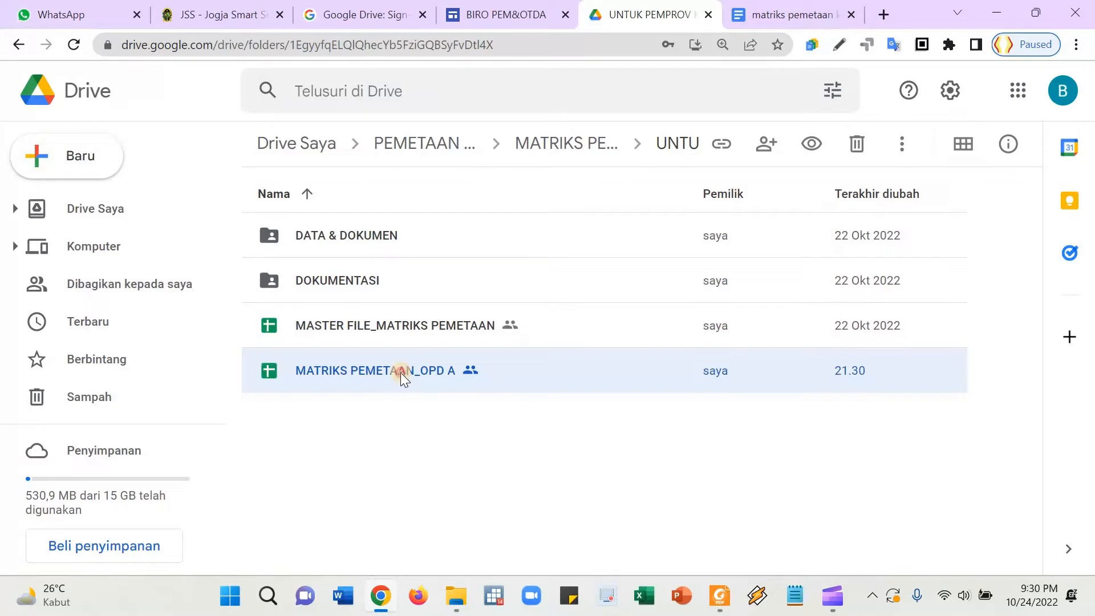
key("Return")
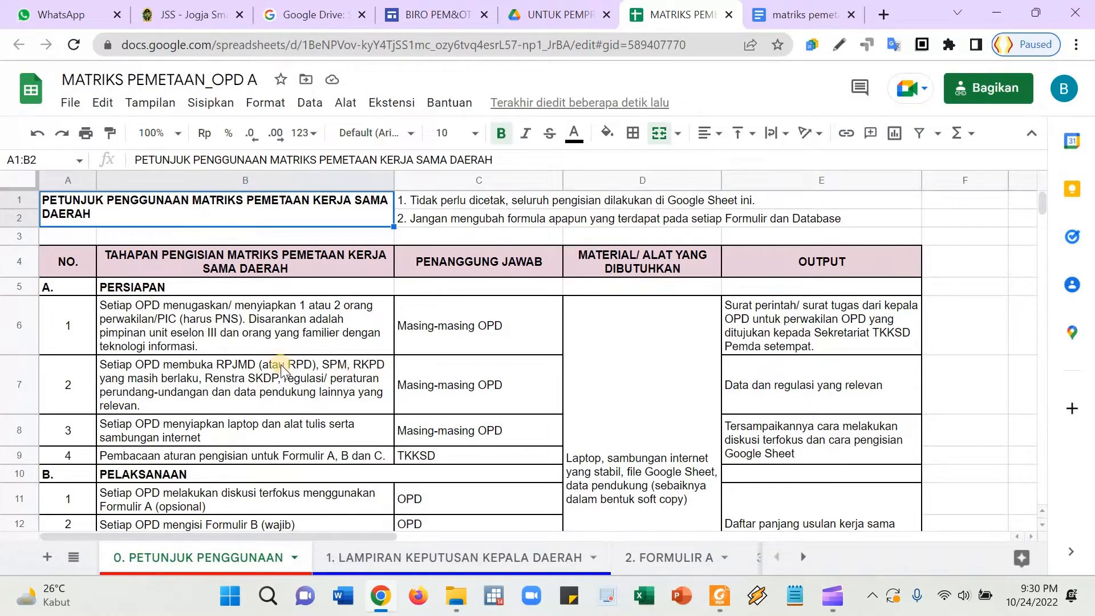
left_click(76, 562)
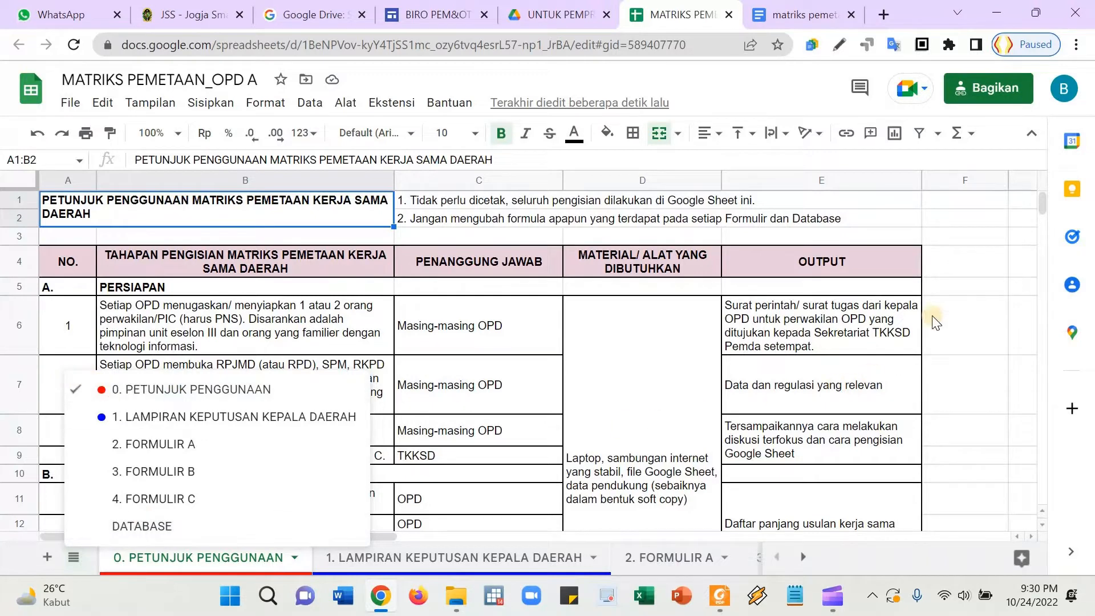
left_click(942, 292)
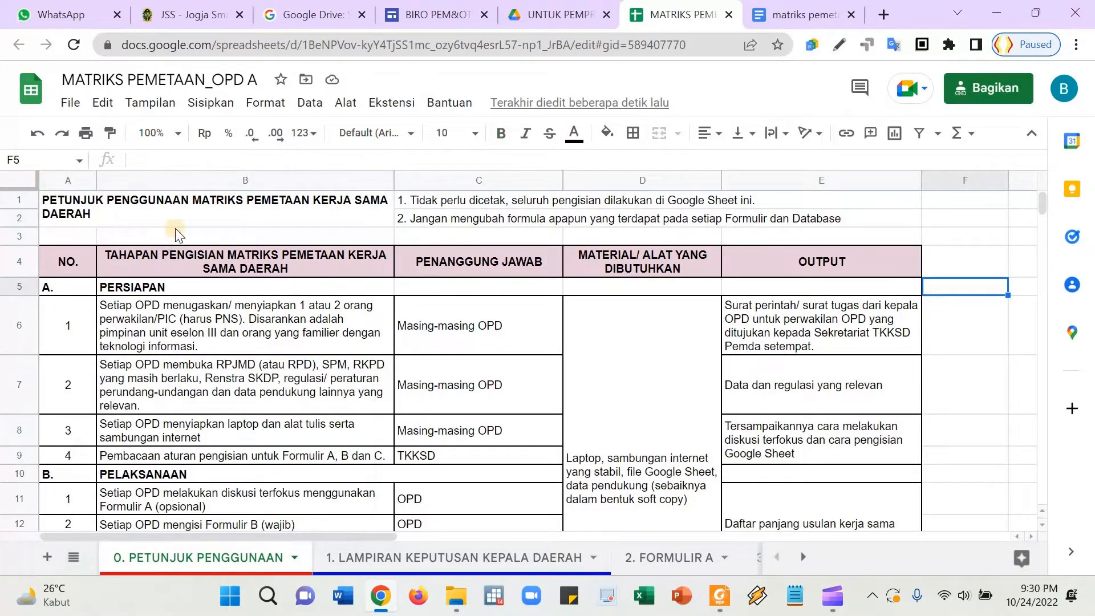
left_click(251, 210)
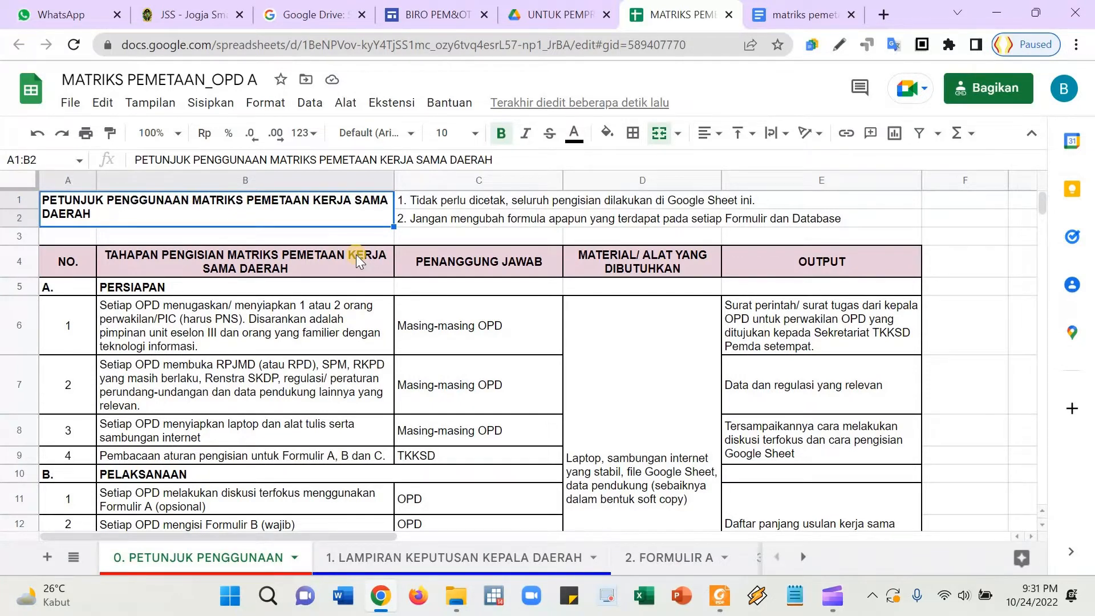
- Read through the stage, responsible-party, materials and output cells of the instructions sheet
left_click(447, 201)
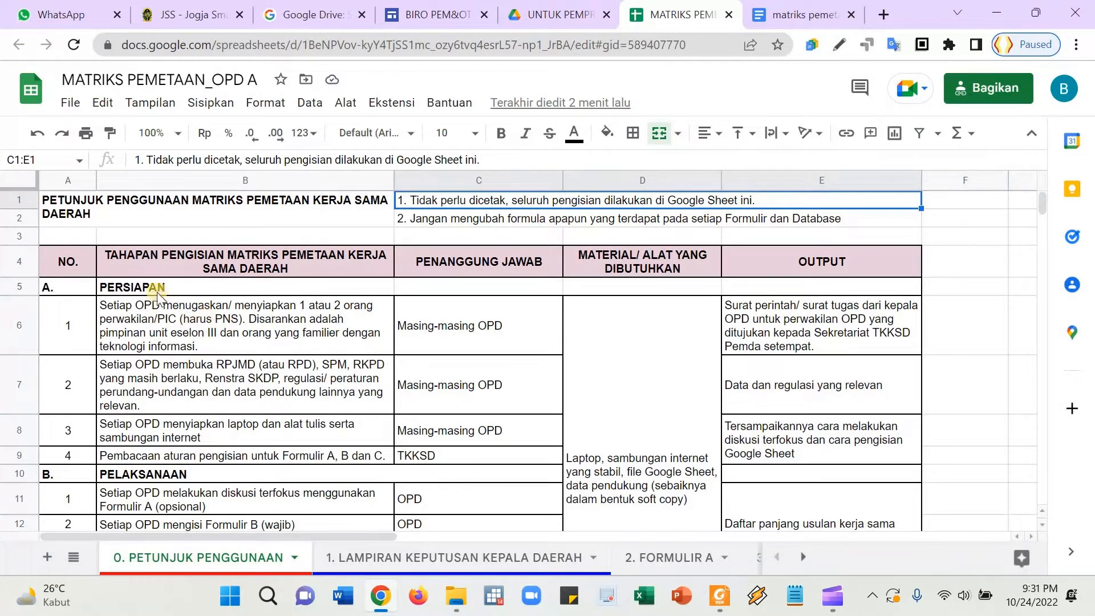
left_click(163, 271)
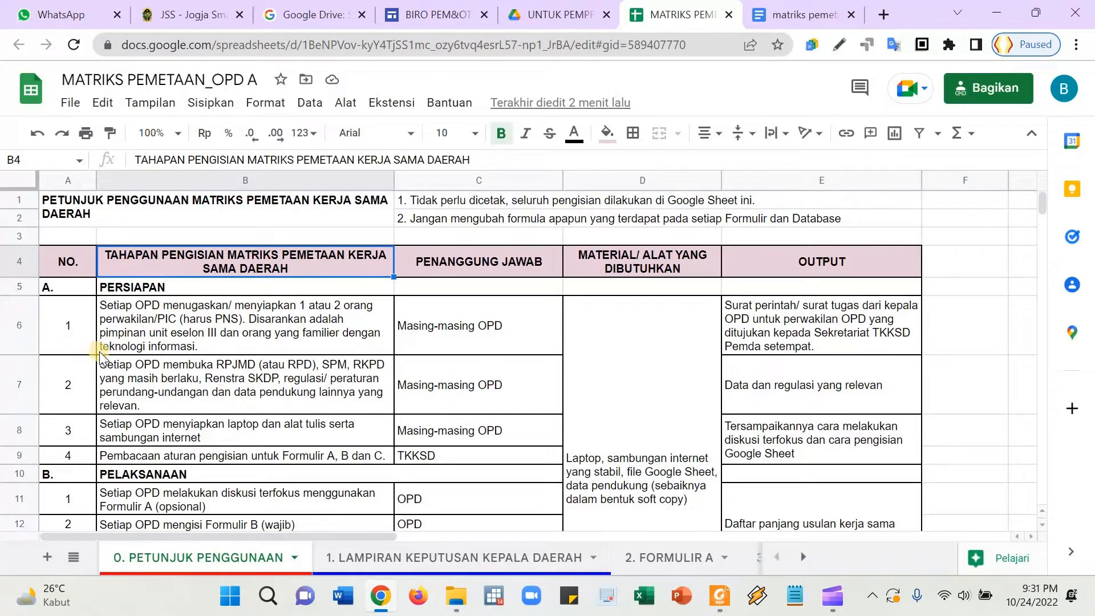
left_click(547, 341)
left_click(659, 335)
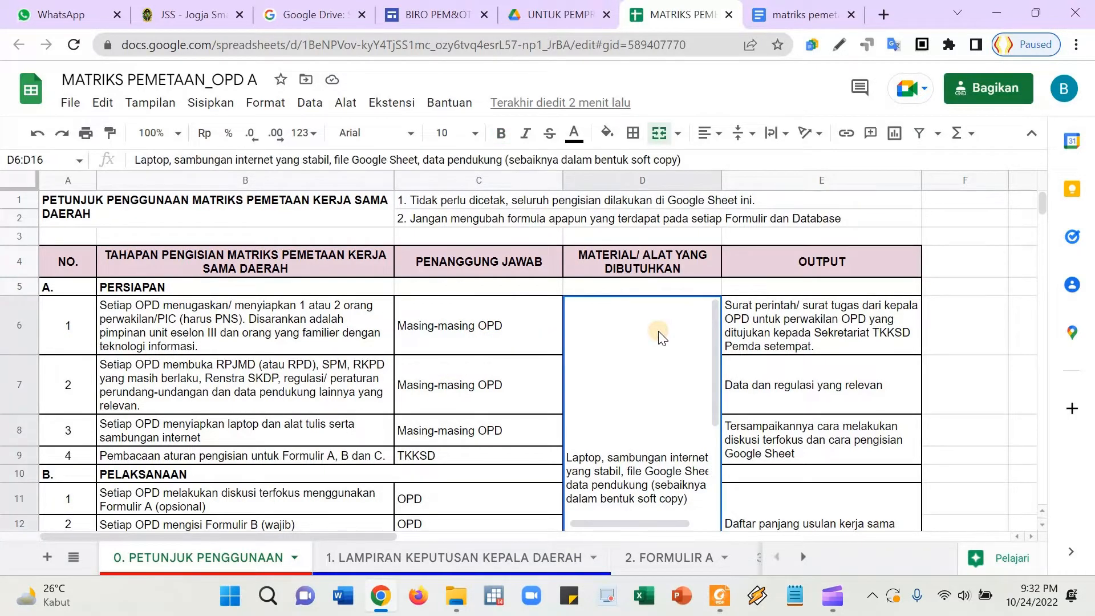
left_click(823, 349)
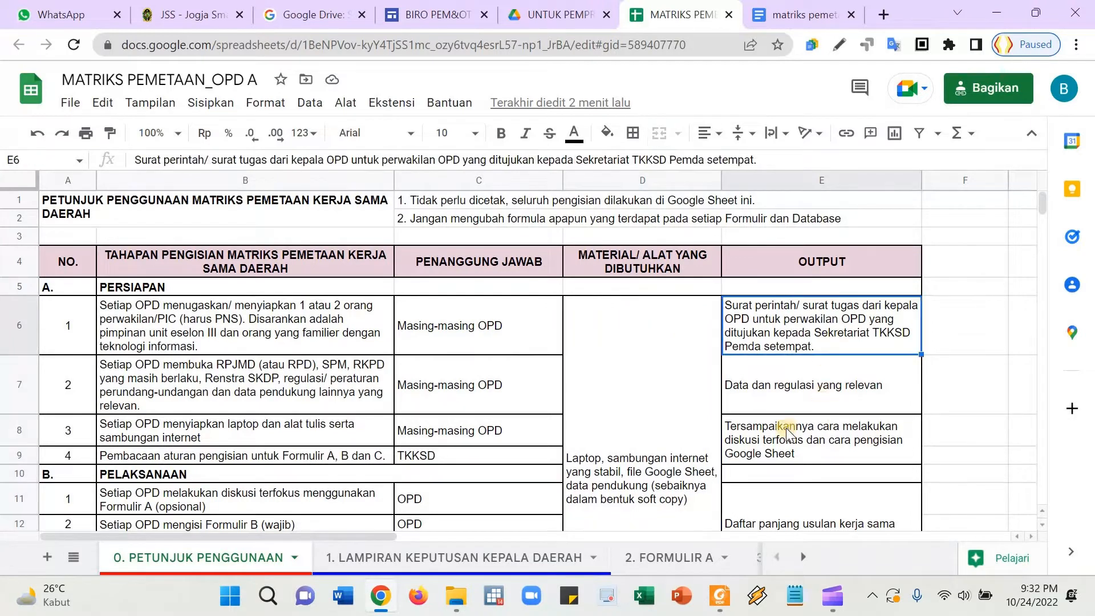
key("Down")
scroll(787, 434, "down", 3)
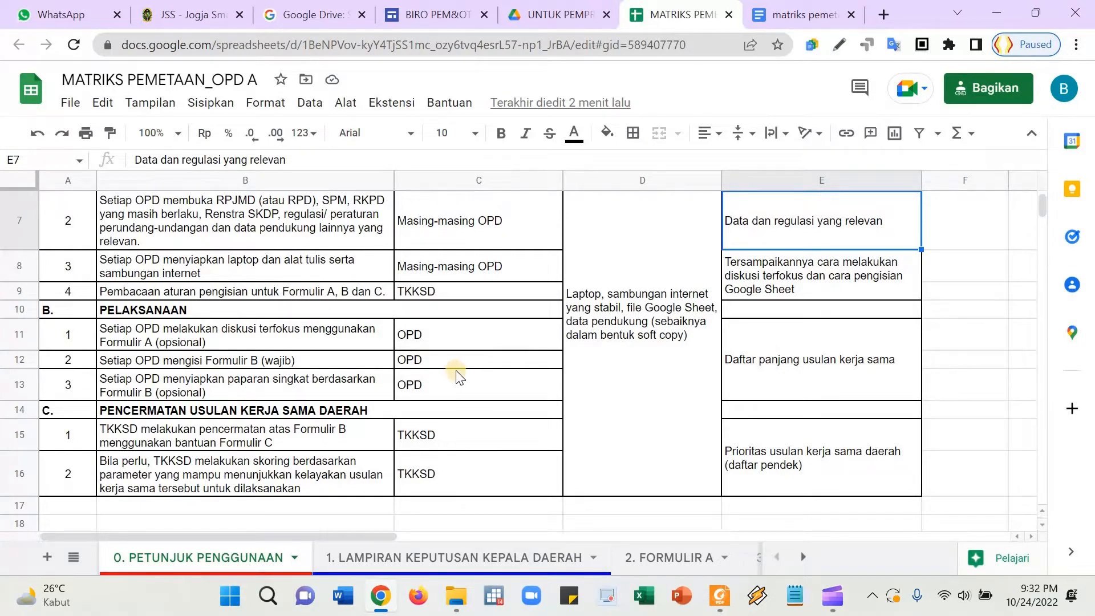
- Switch to the 1. LAMPIRAN KEPUTUSAN KEPALA DAERAH sheet
left_click(75, 558)
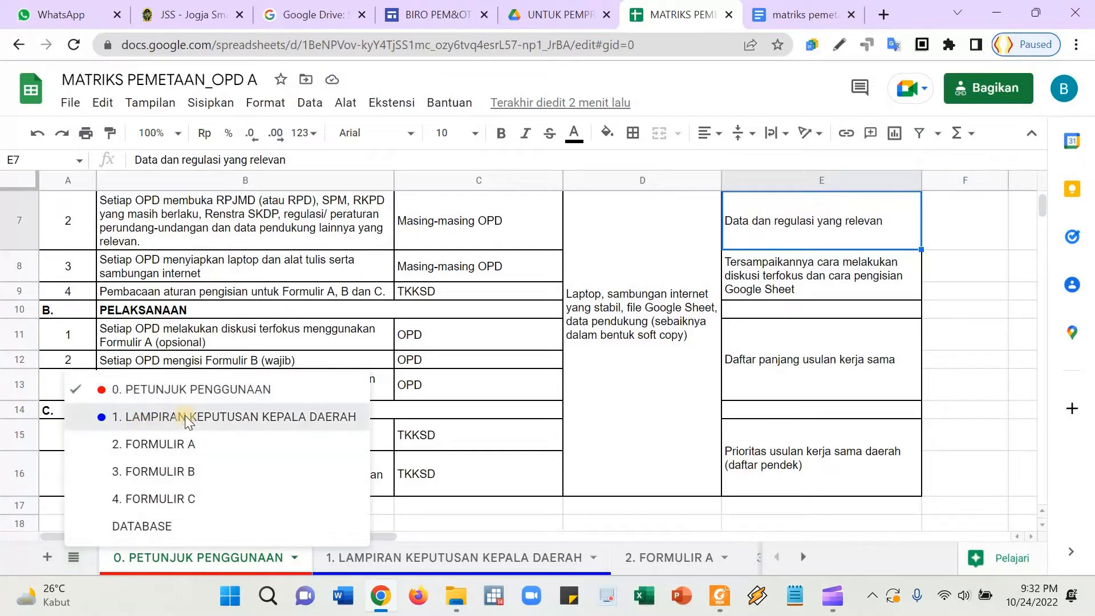
left_click(188, 419)
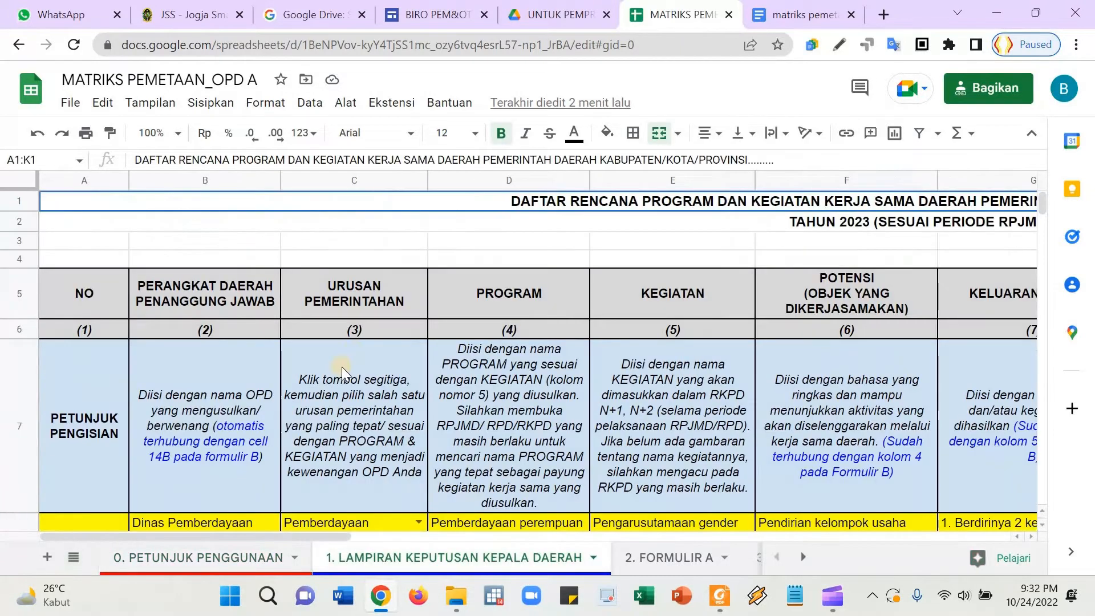
left_click(178, 135)
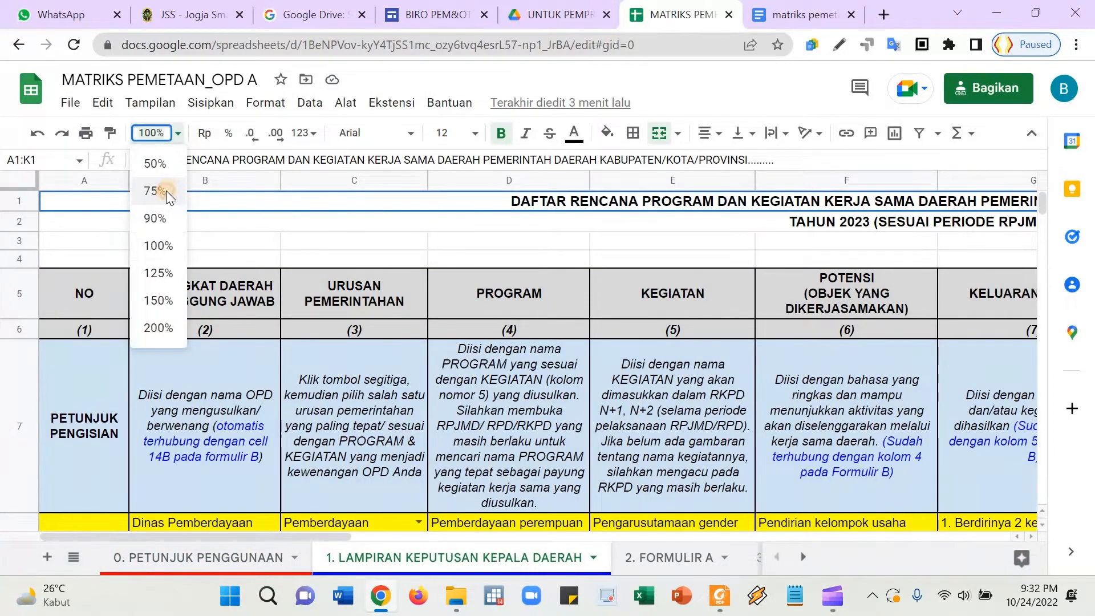
- Zoom the LAMPIRAN sheet to 75% and review its title, header and column-number rows
left_click(177, 197)
left_click(555, 398)
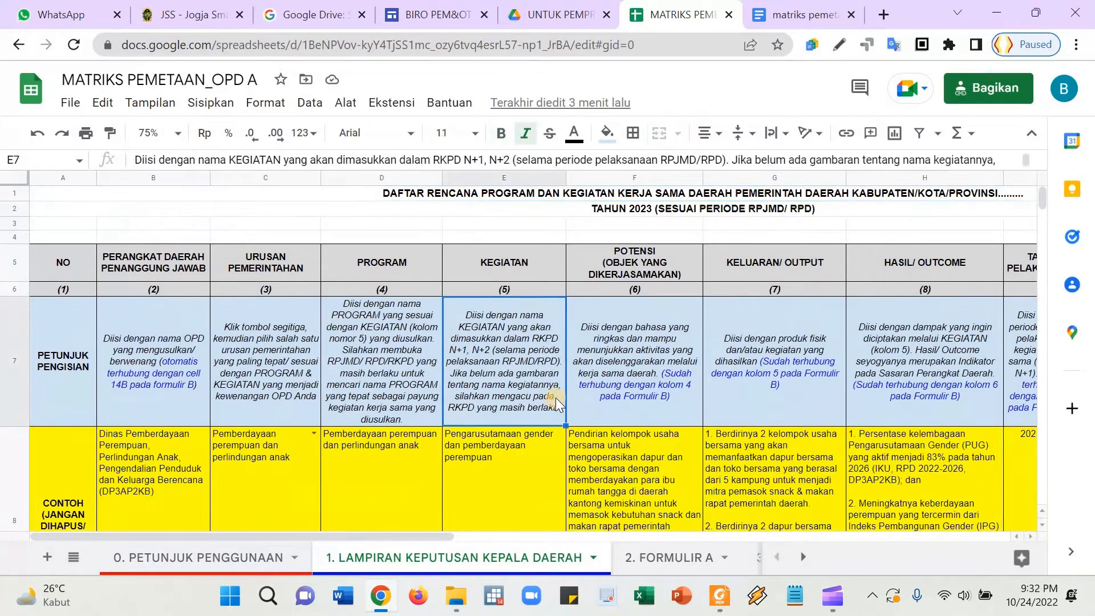
key("Up")
key("Up")
key("Up")
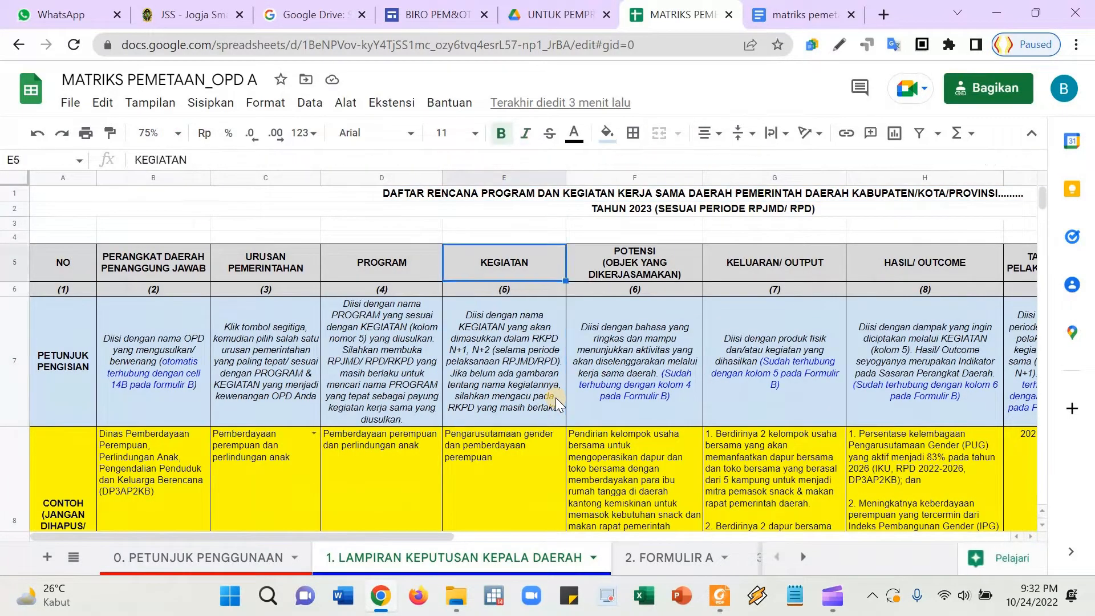
key("Up")
key("Up")
key("Up")
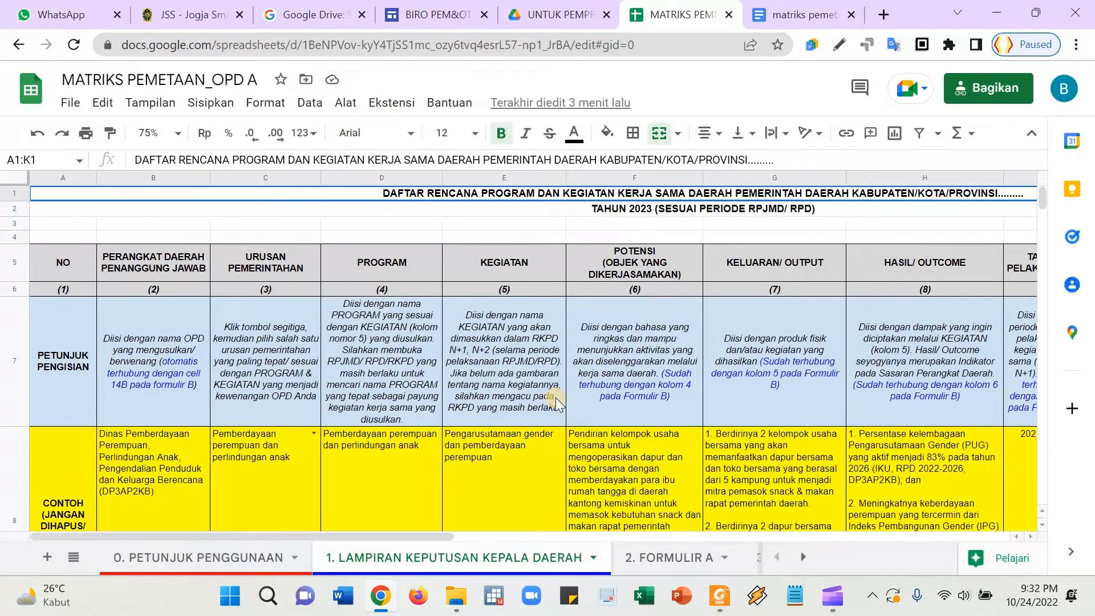
key("Down")
key("Down")
key("Down")
key("Down")
key("Down")
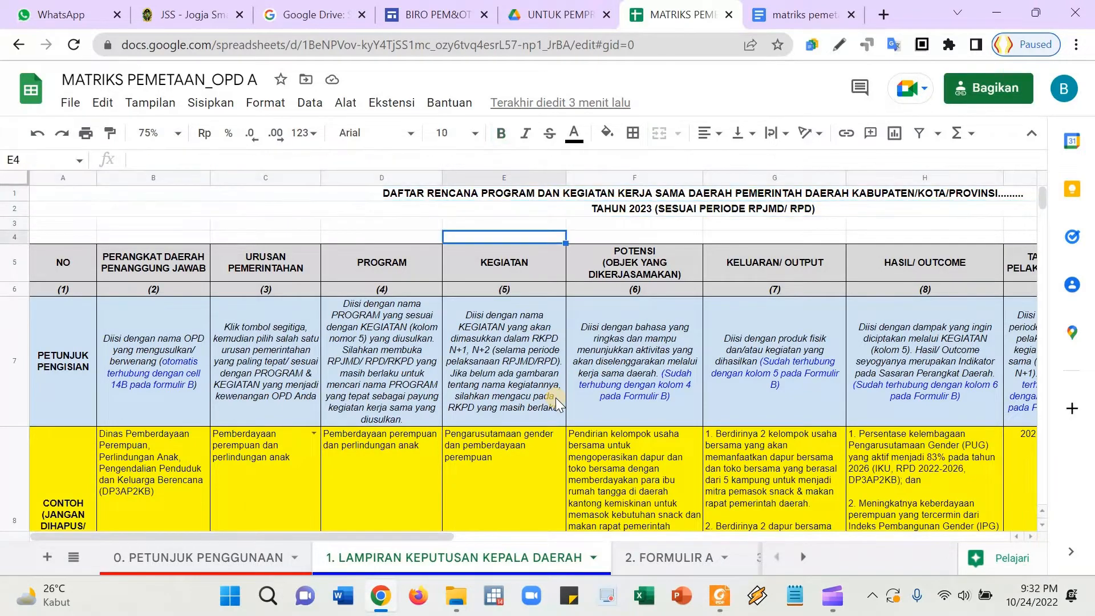
key("Right")
key("Right")
key("Right")
key("Right")
key("Right")
key("Right")
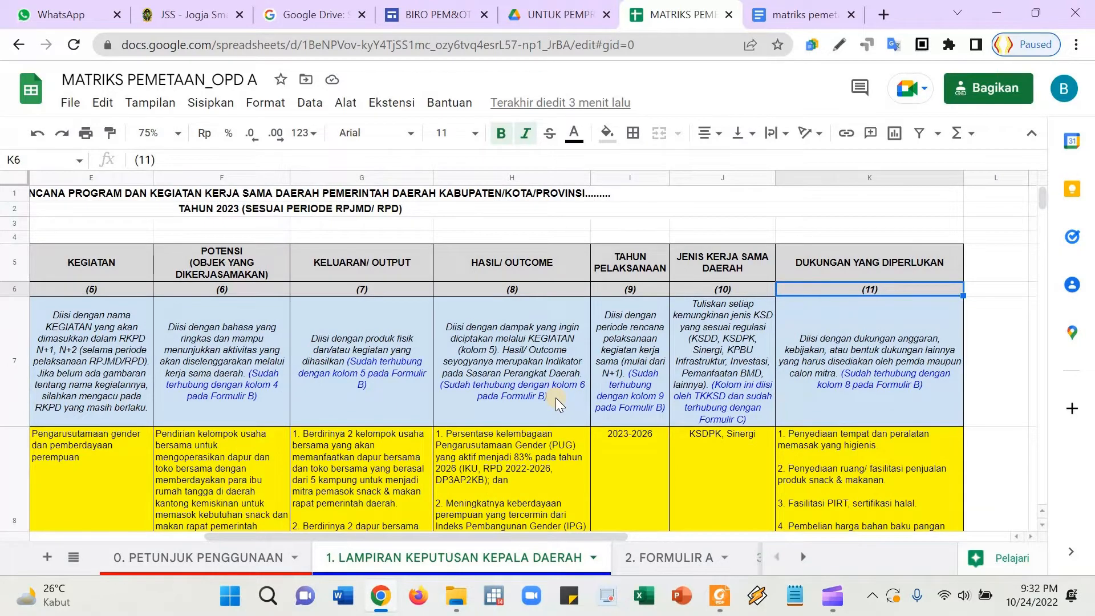
key("Left")
key("Left")
key("Left")
key("Left")
key("Left")
key("Left")
key("Left")
key("Left")
key("Left")
key("Left")
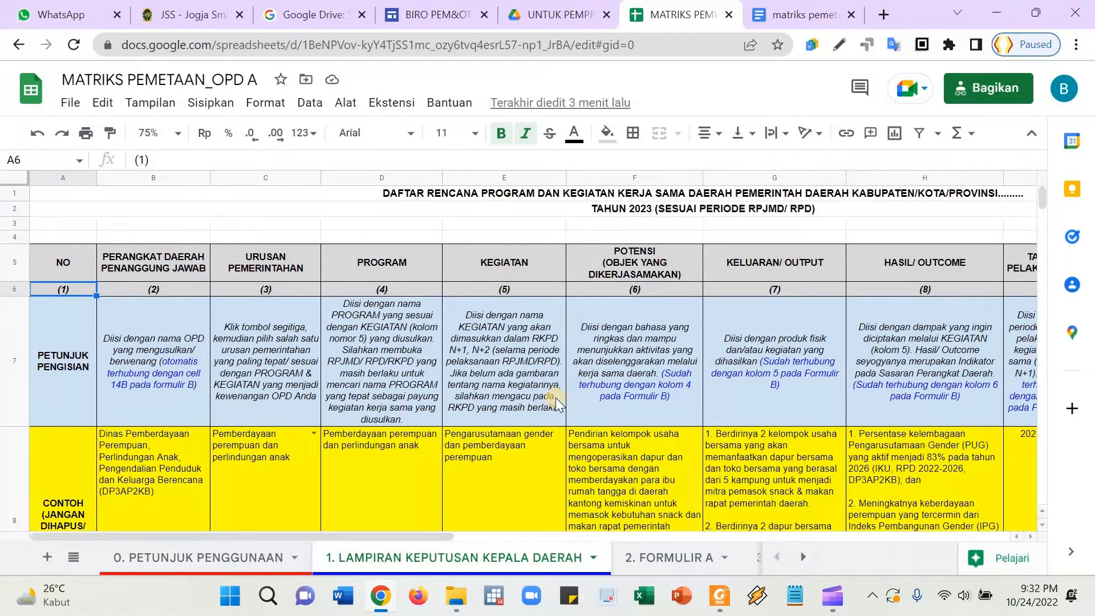
- Change the A5 column header from NO to NOMOR
key("Up")
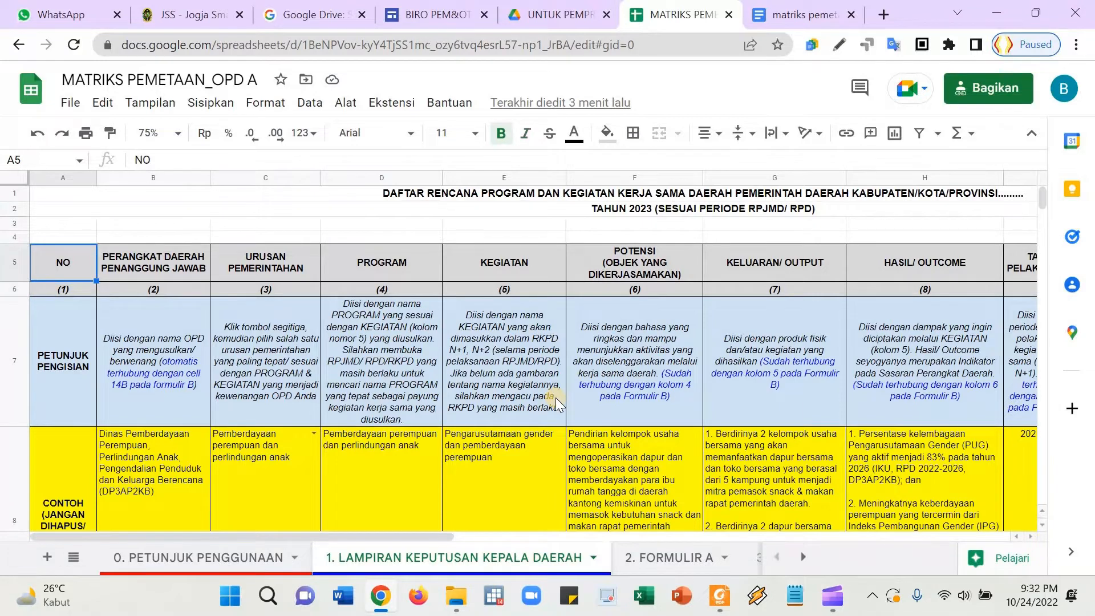
key("Right")
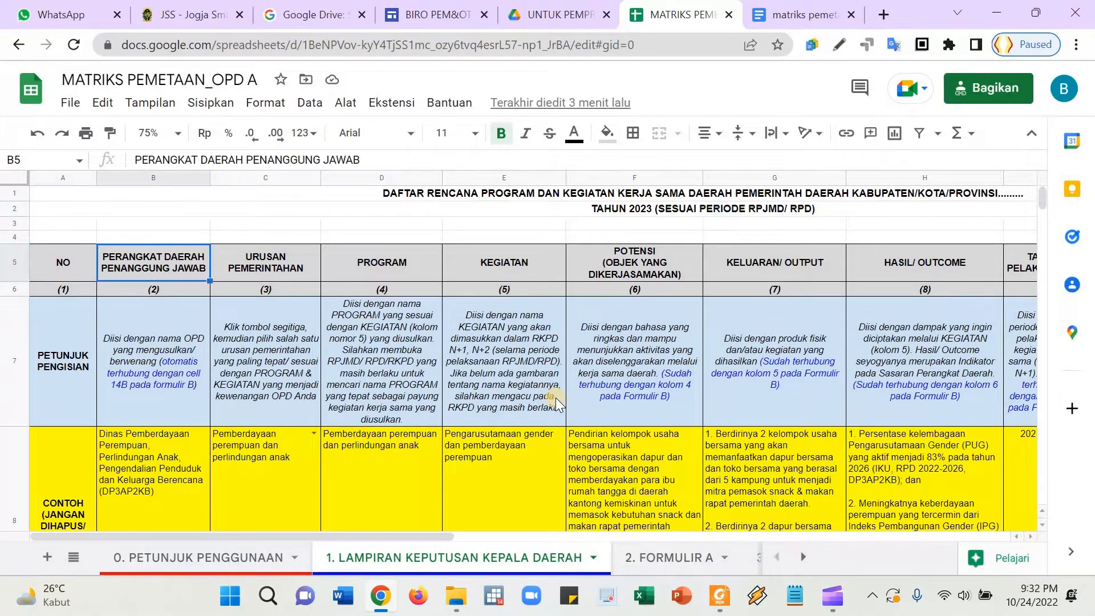
key("Left")
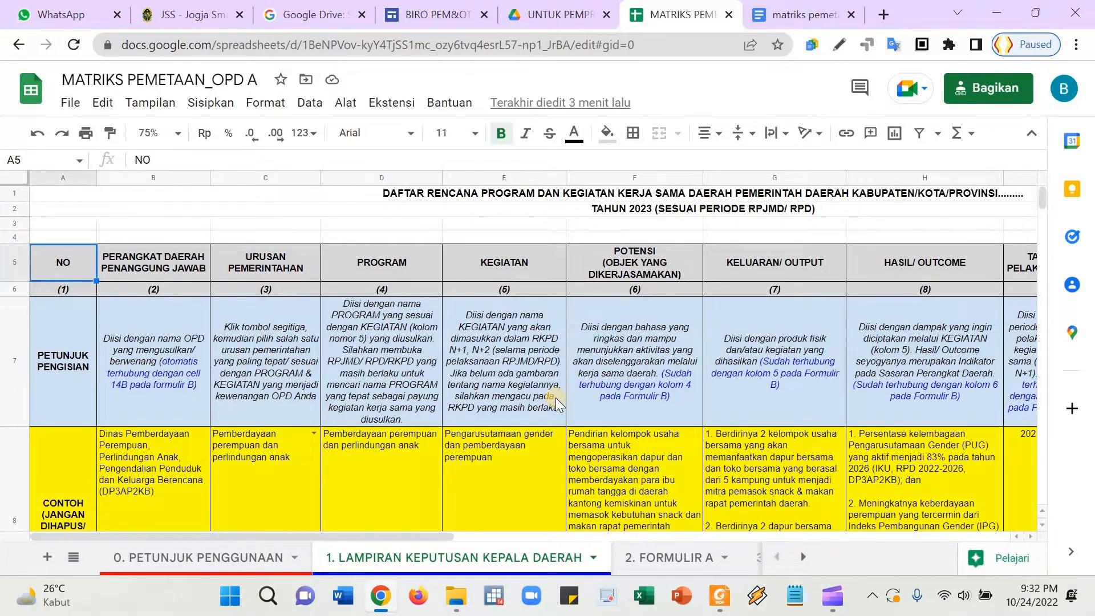
type("N")
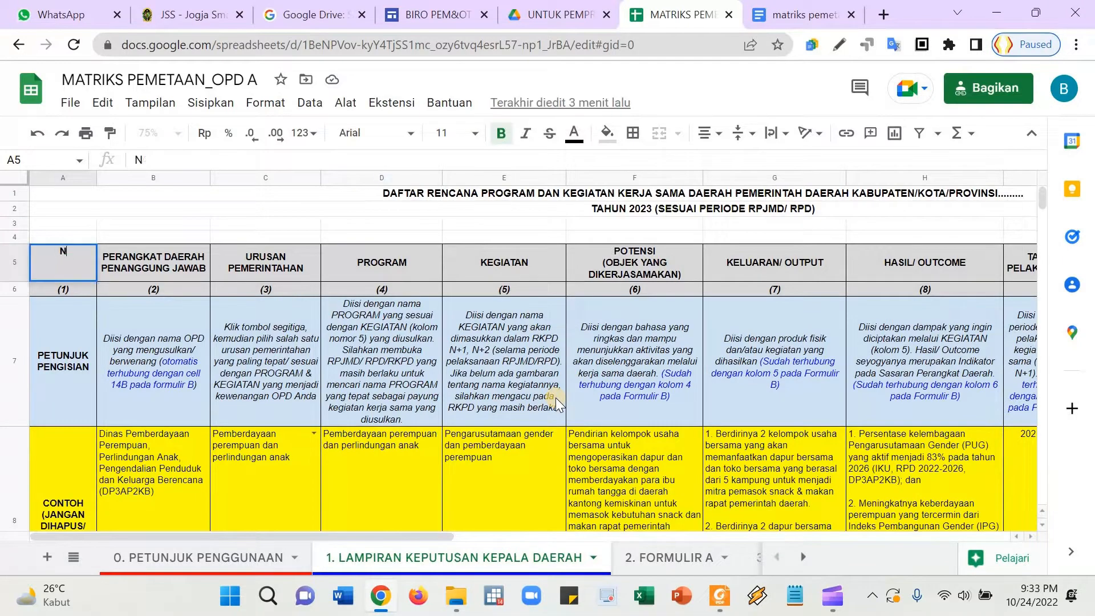
type("OMOR")
key("Return")
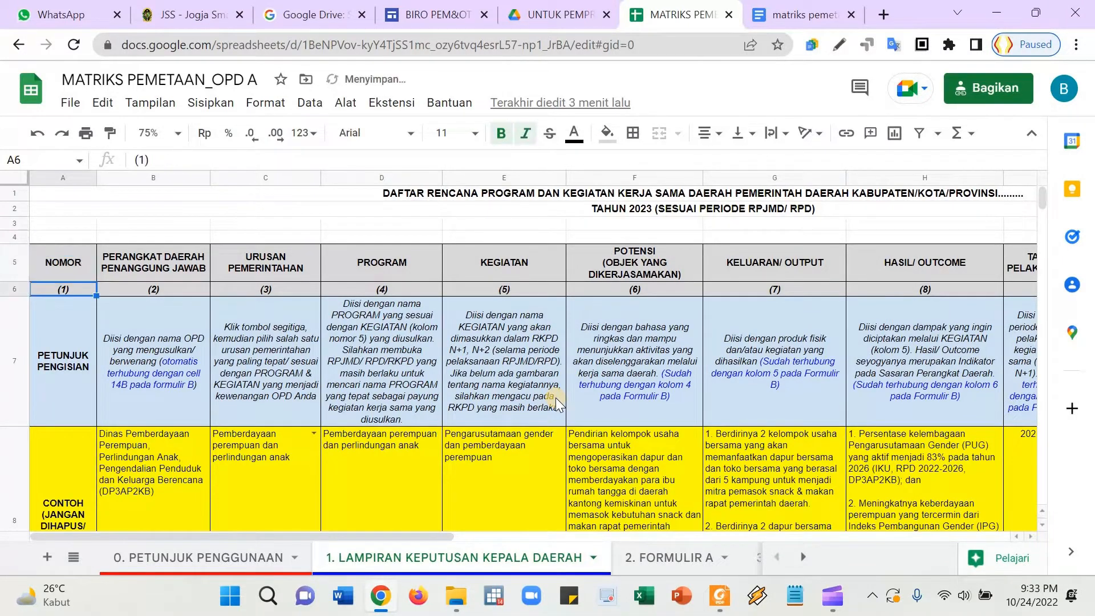
key("Right")
key("Right")
key("Right")
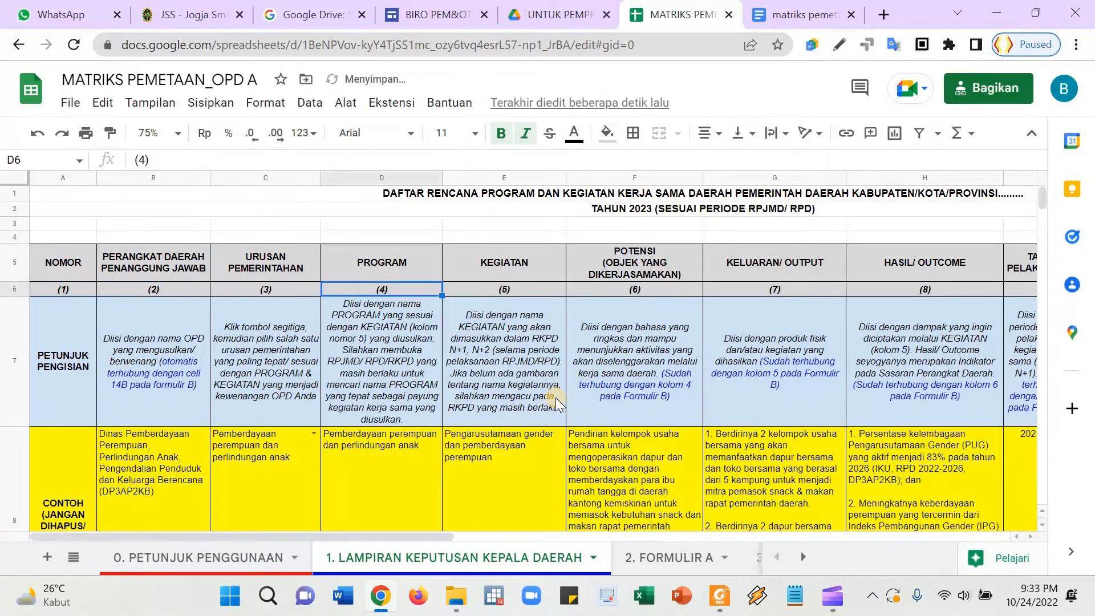
key("Left")
key("Left")
key("Left")
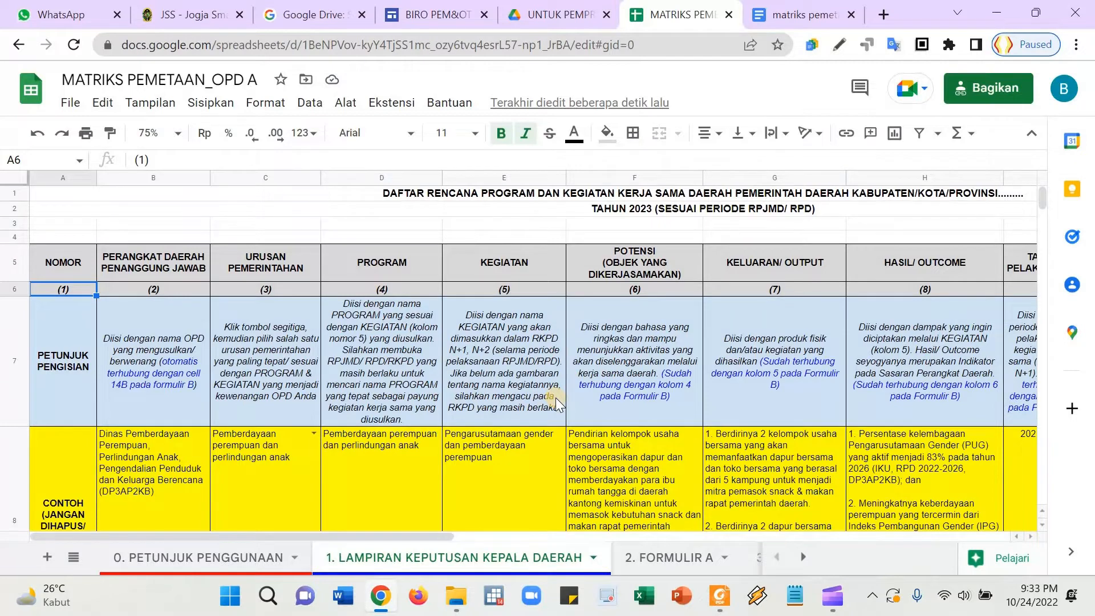
key("Down")
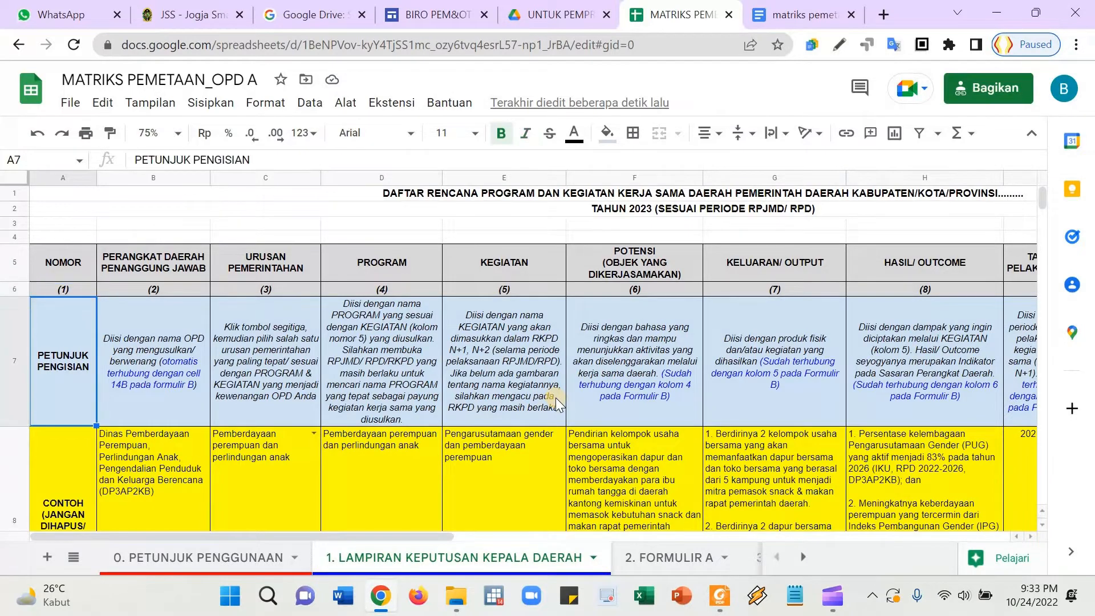
key("Right")
key("Right")
key("Right")
key("Right")
key("Right")
key("Right")
key("Right")
key("Right")
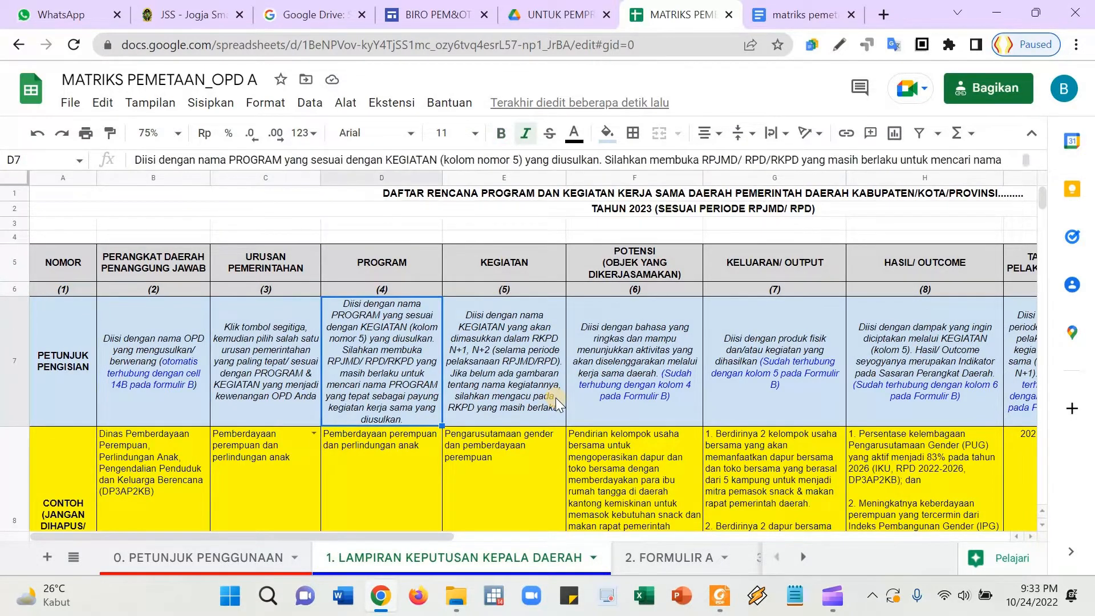
key("Right")
key("Right")
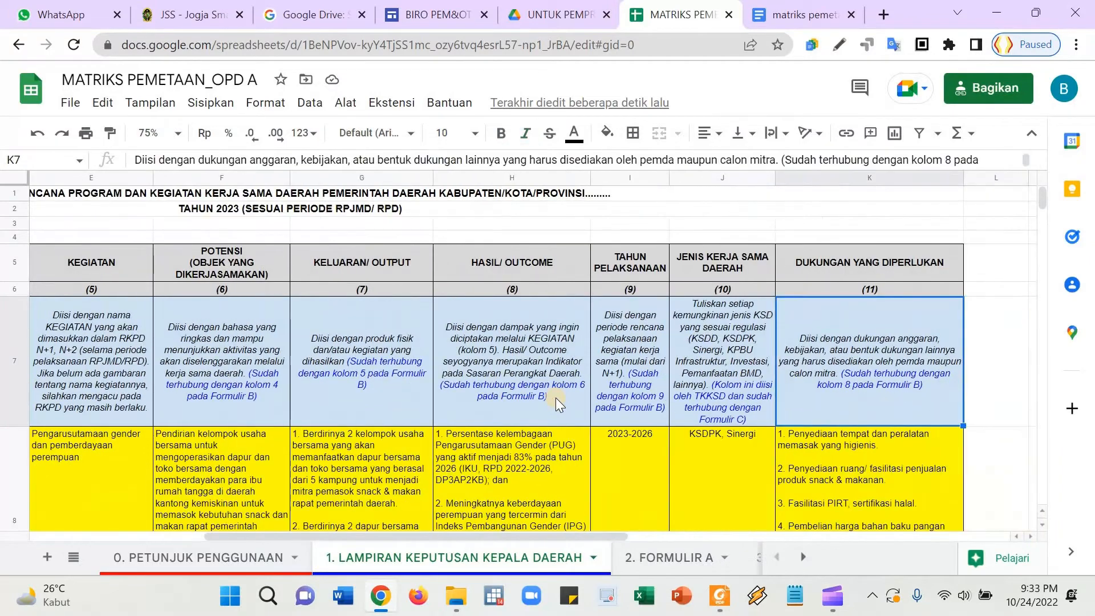
key("Left")
key("Left")
key("Left")
key("Left")
key("Left")
key("Left")
key("Left")
key("Left")
key("Left")
key("Left")
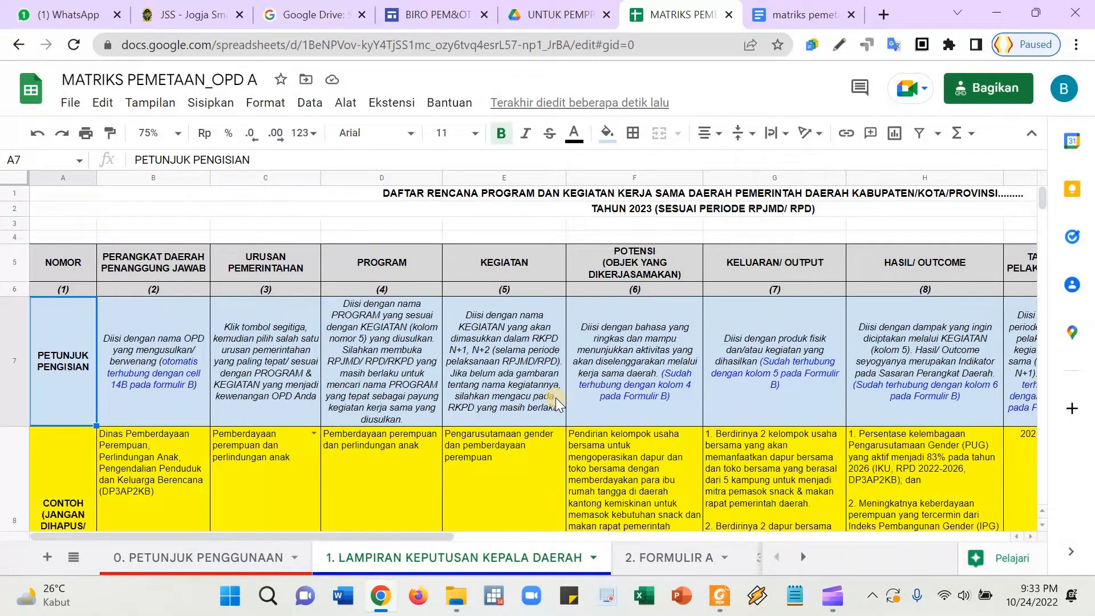
key("Right")
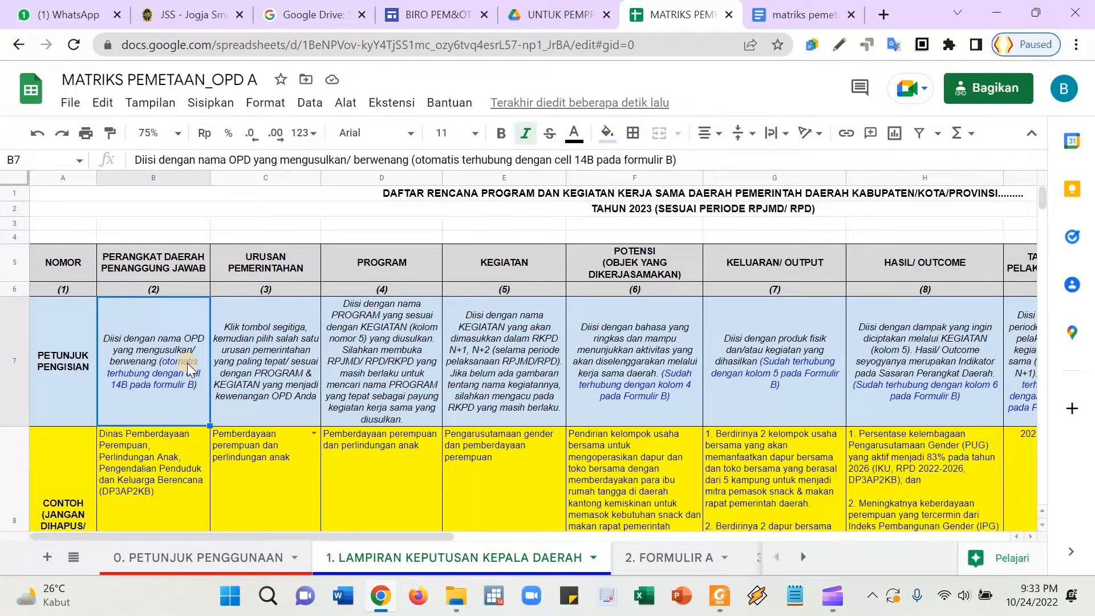
key("Right")
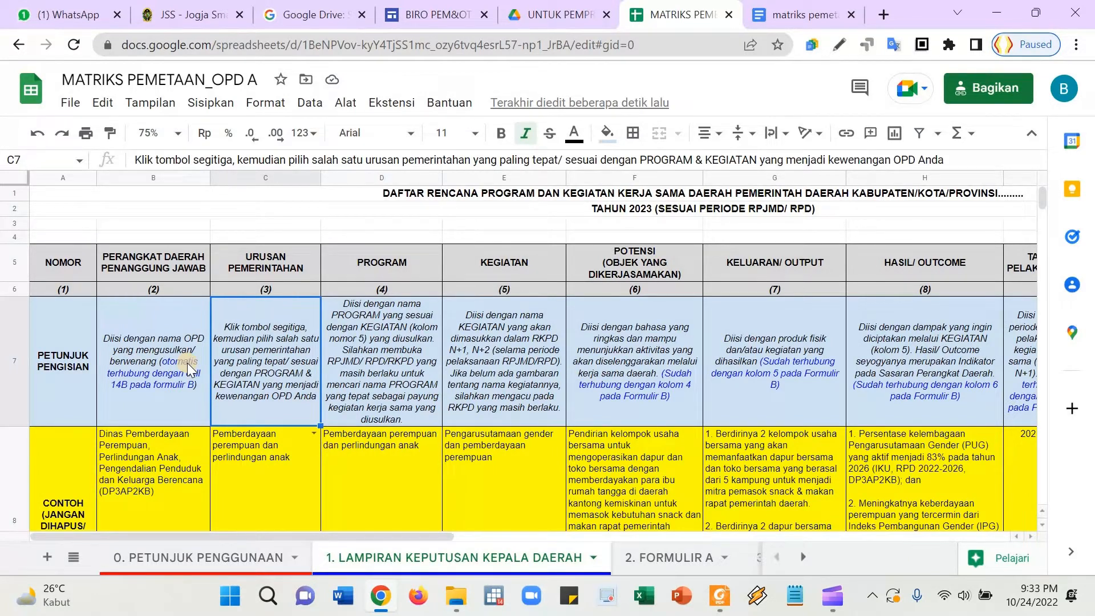
left_click(314, 435)
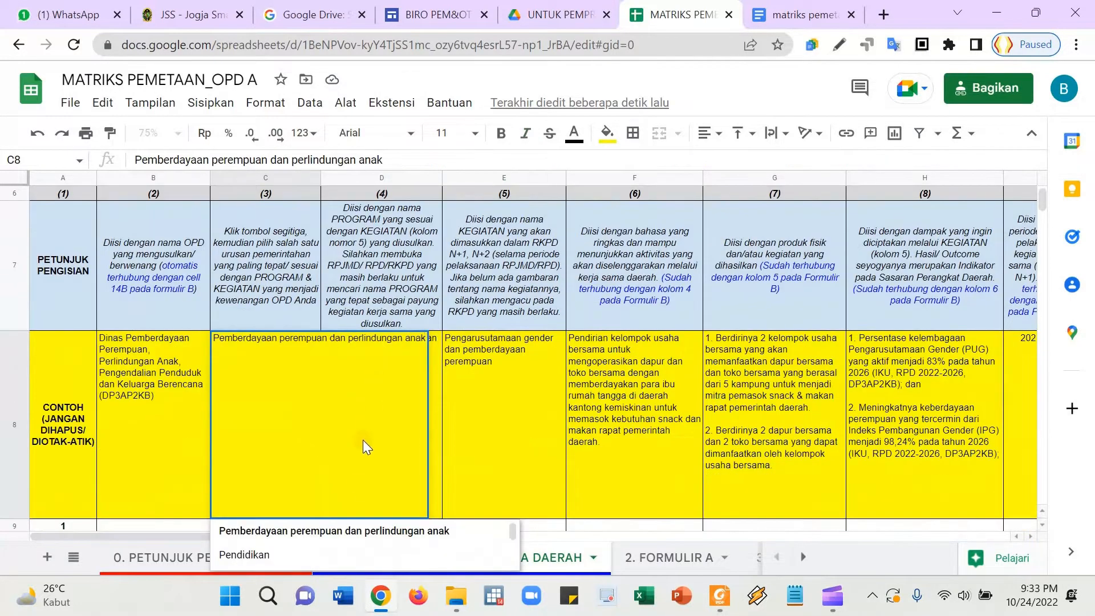
scroll(361, 548, "down", 3)
scroll(132, 422, "down", 2)
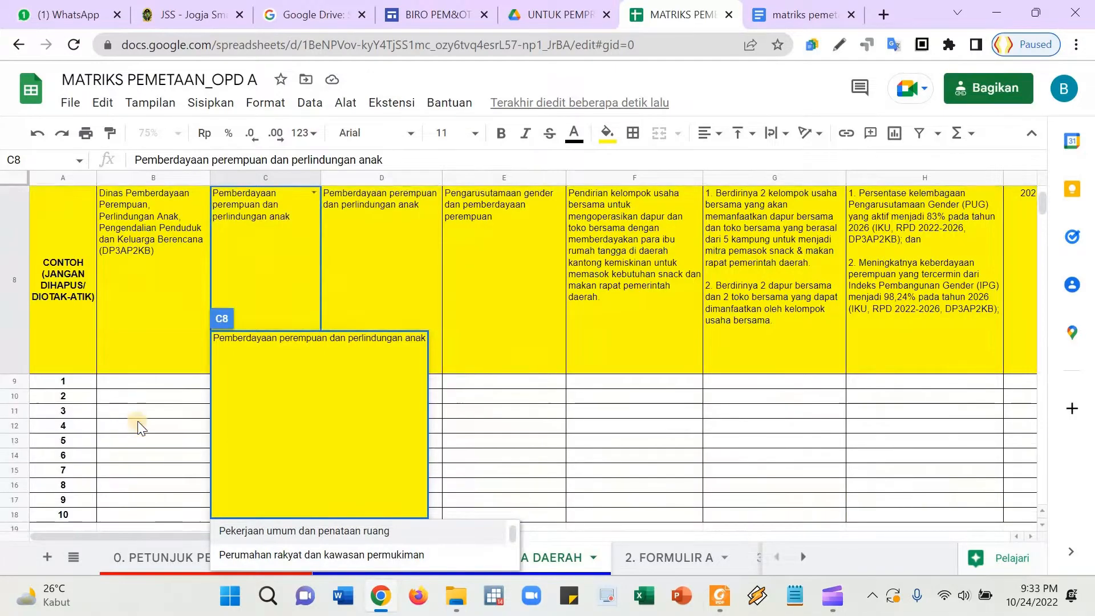
scroll(138, 426, "down", 2)
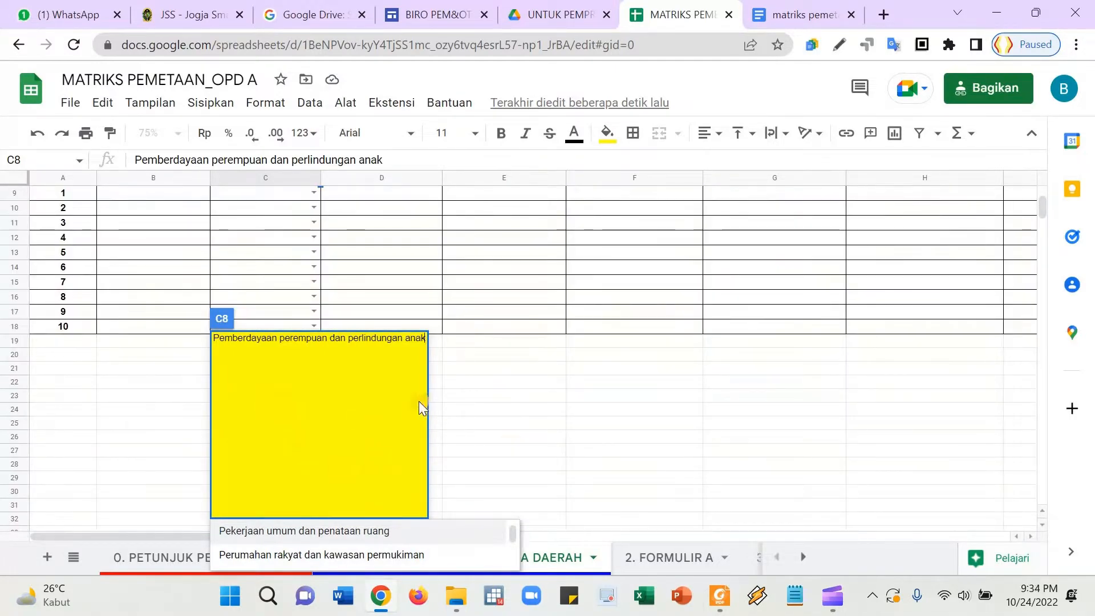
left_click(512, 444)
scroll(410, 392, "up", 5)
scroll(408, 389, "down", 2)
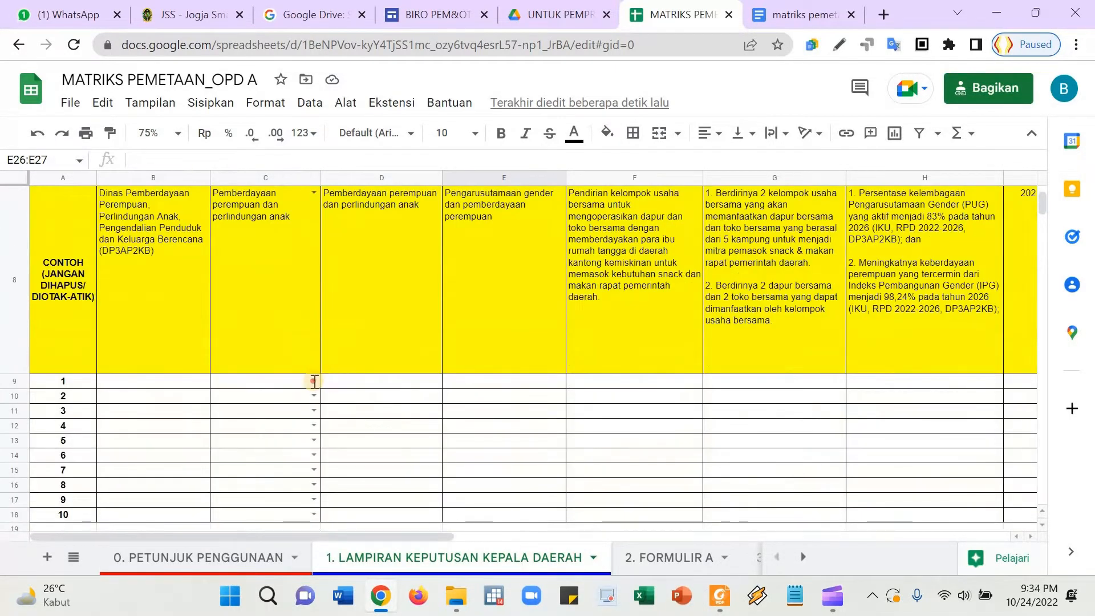
left_click(315, 381)
scroll(311, 457, "down", 6)
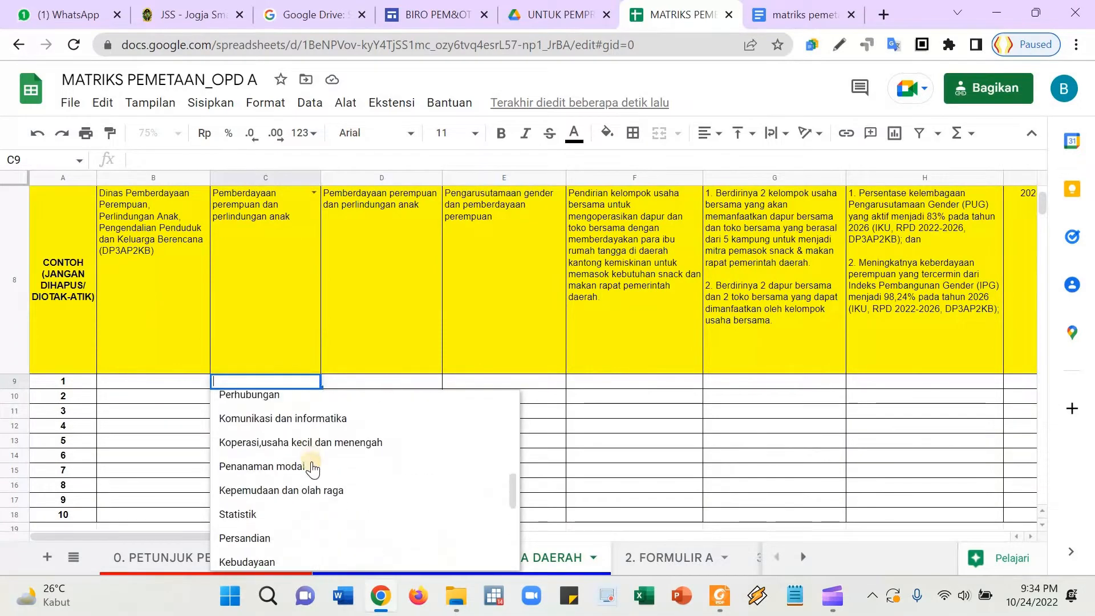
scroll(299, 469, "down", 5)
scroll(320, 485, "down", 2)
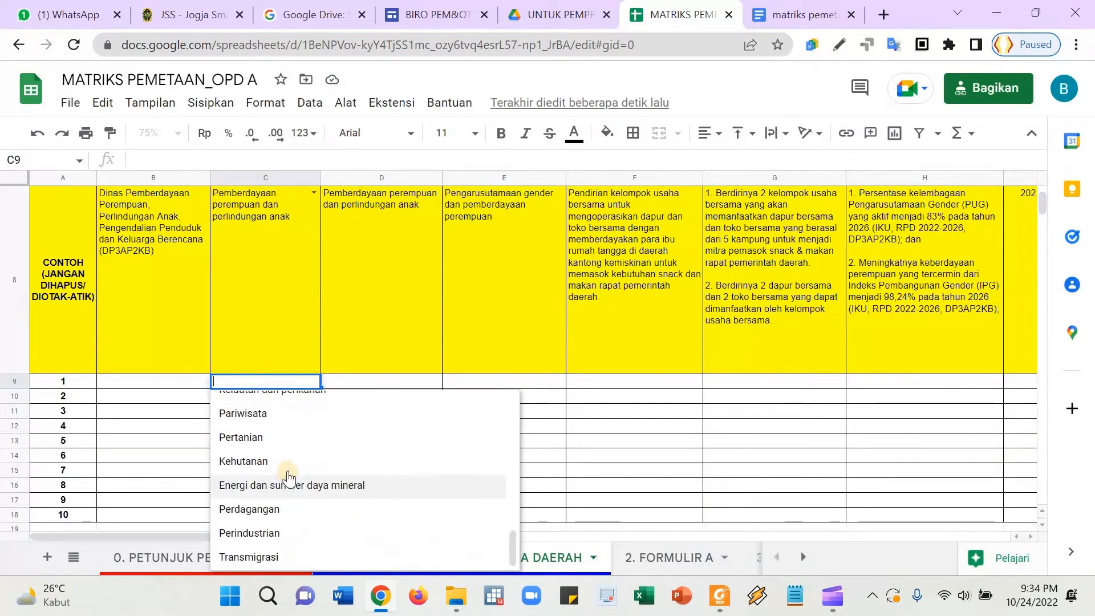
scroll(288, 477, "up", 13)
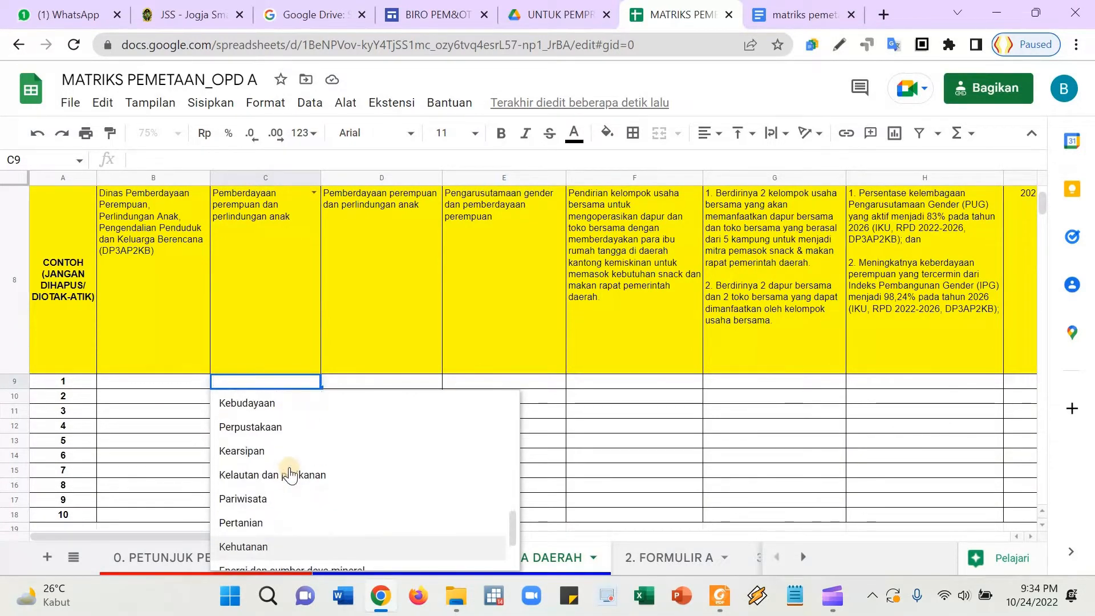
left_click(152, 392)
scroll(265, 409, "up", 1)
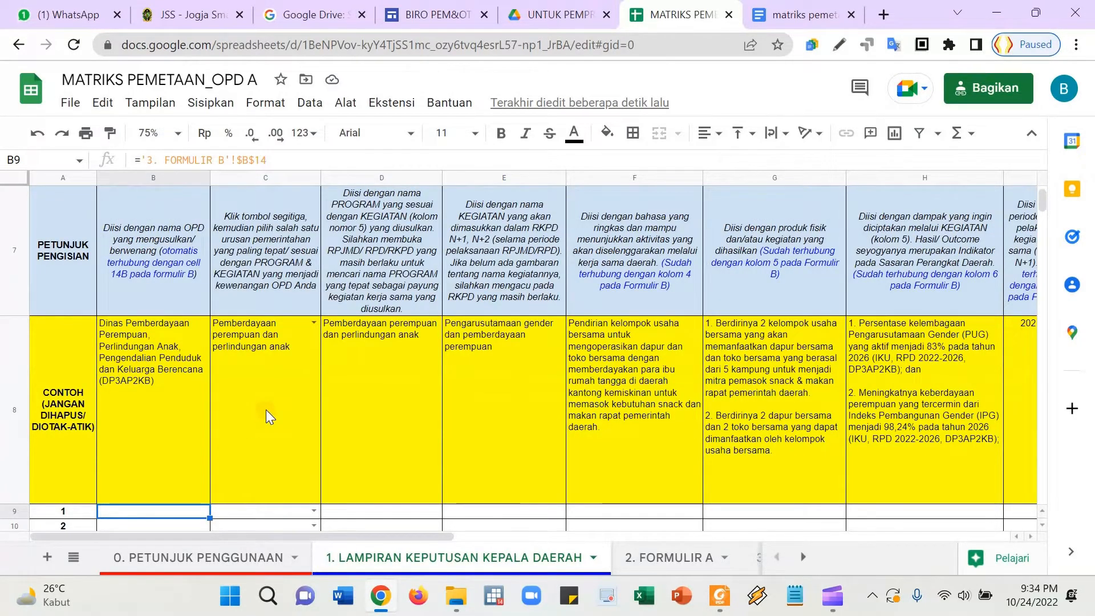
scroll(353, 348, "up", 2)
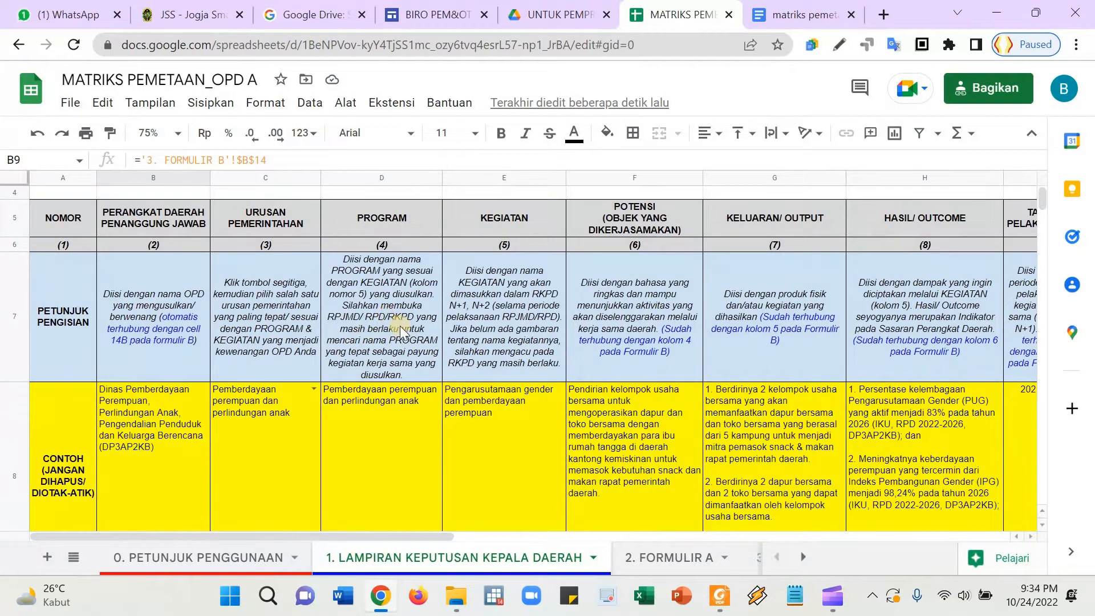
left_click(402, 332)
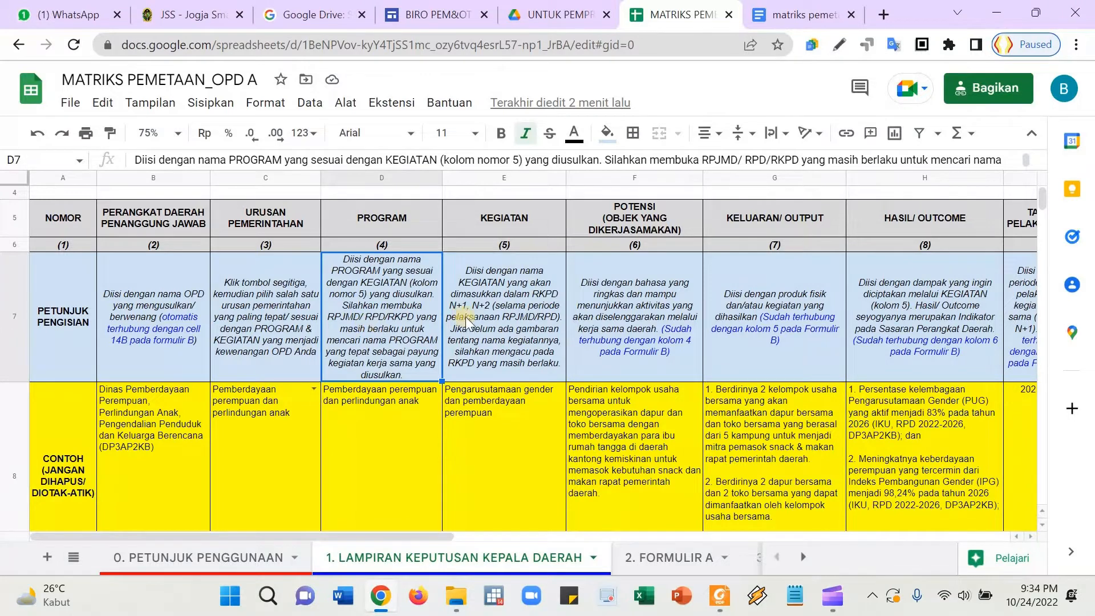
left_click(555, 324)
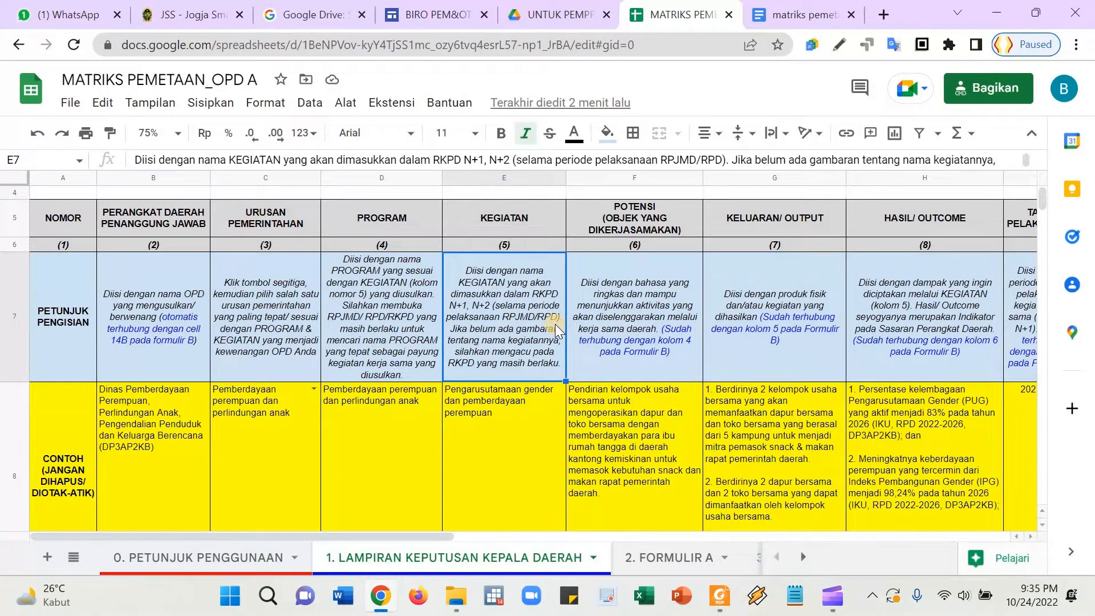
key("Right")
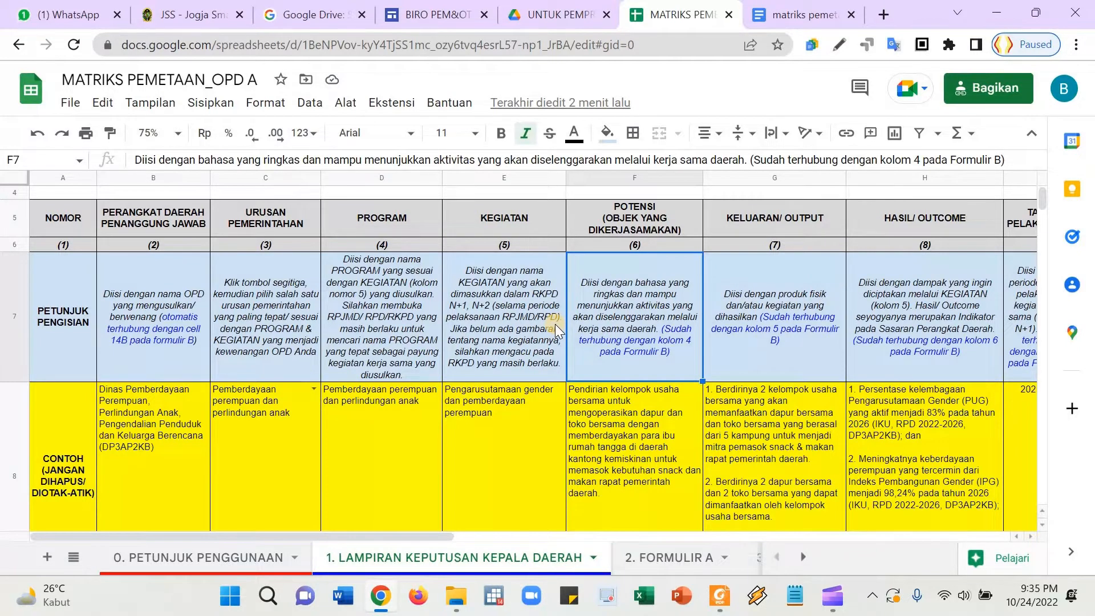
left_click(74, 557)
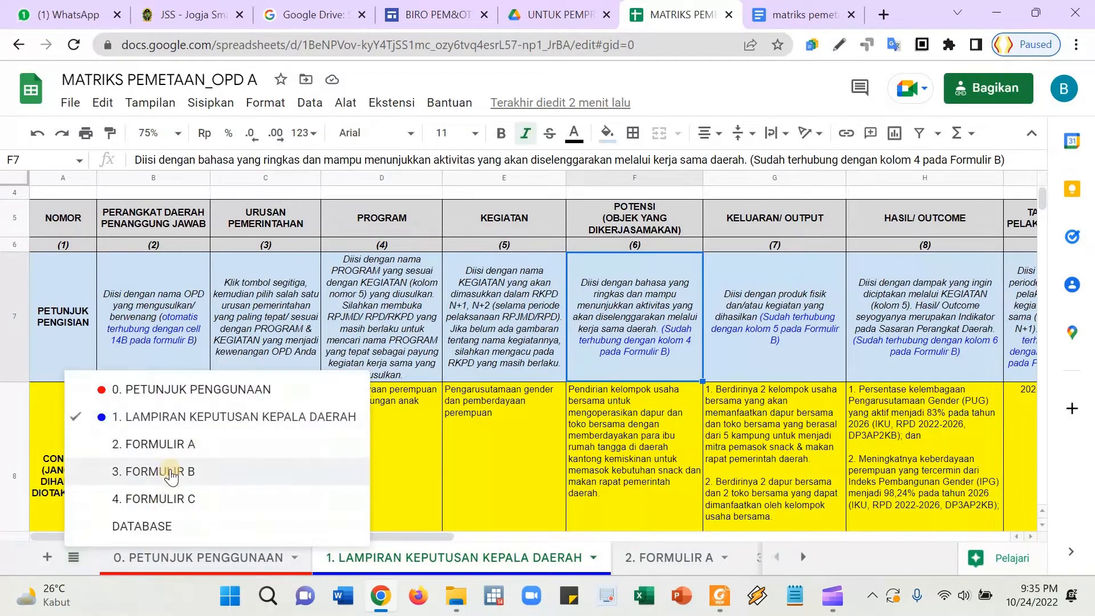
left_click(807, 350)
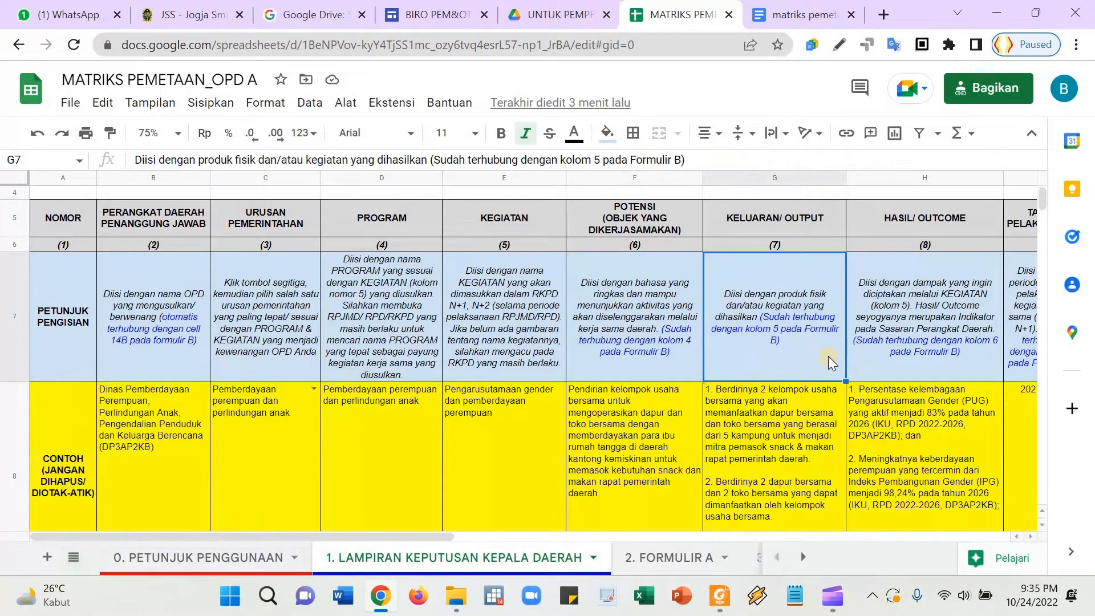
key("Right")
key("Right")
key("Right")
key("Right")
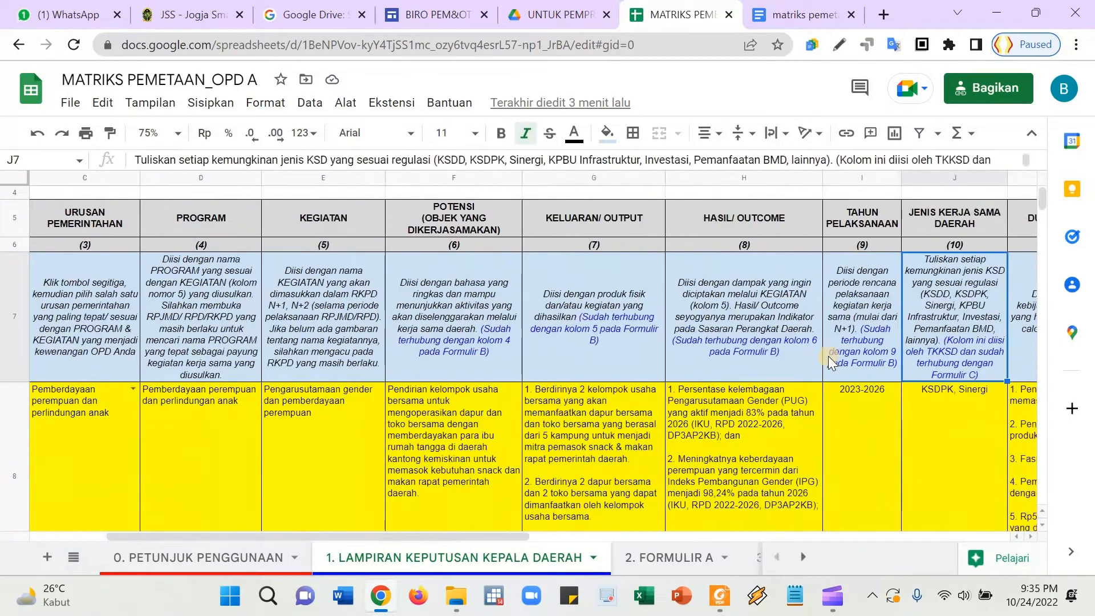
key("Left")
key("Left")
key("Left")
key("Left")
key("Left")
key("Left")
key("Left")
key("Left")
key("Left")
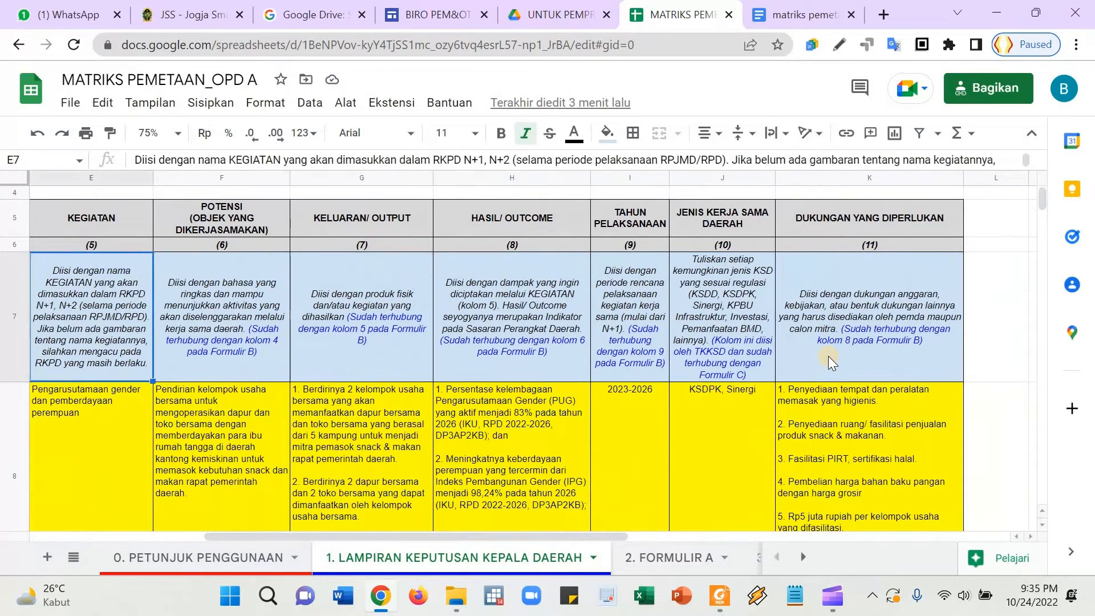
key("Left")
key("Down")
key("Down")
key("Down")
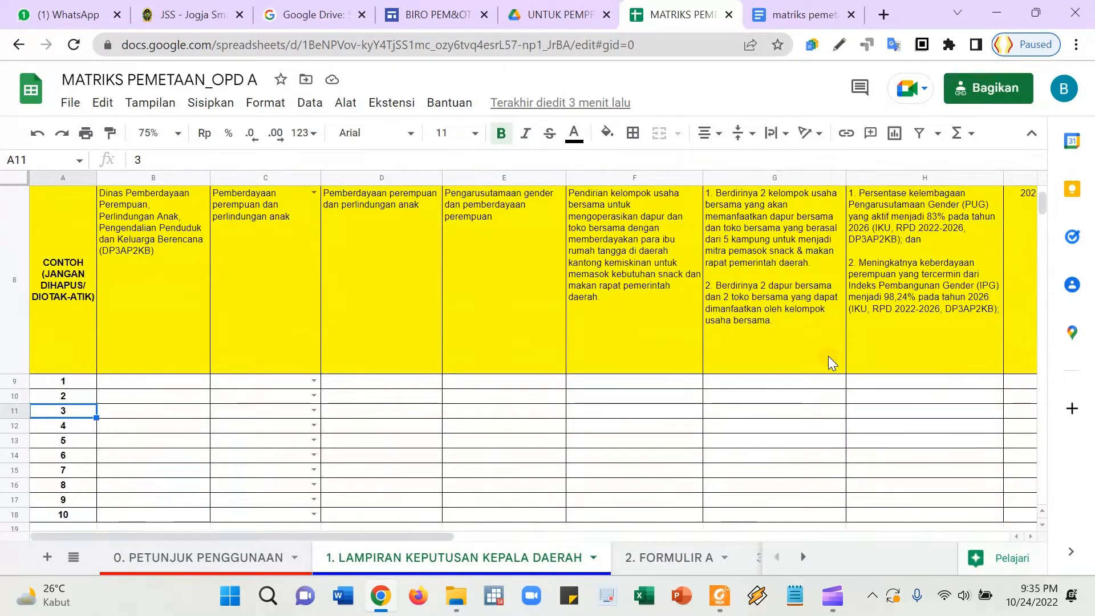
- Inspect the FORMULIR B-linked organisation formulas in column B of the entry rows
key("Up")
key("Up")
key("Right")
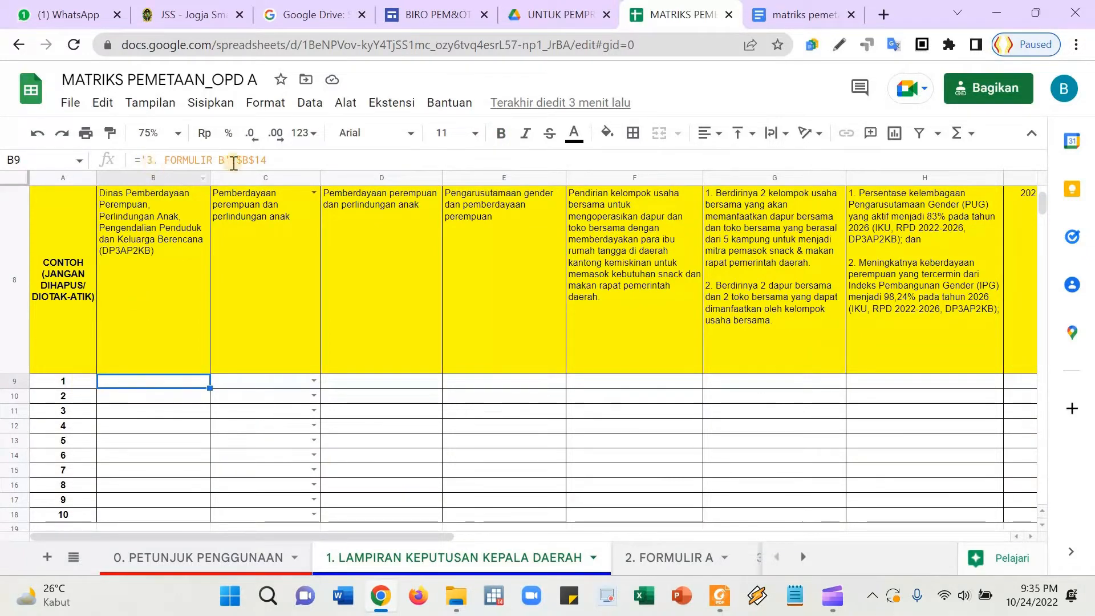
left_click(173, 164)
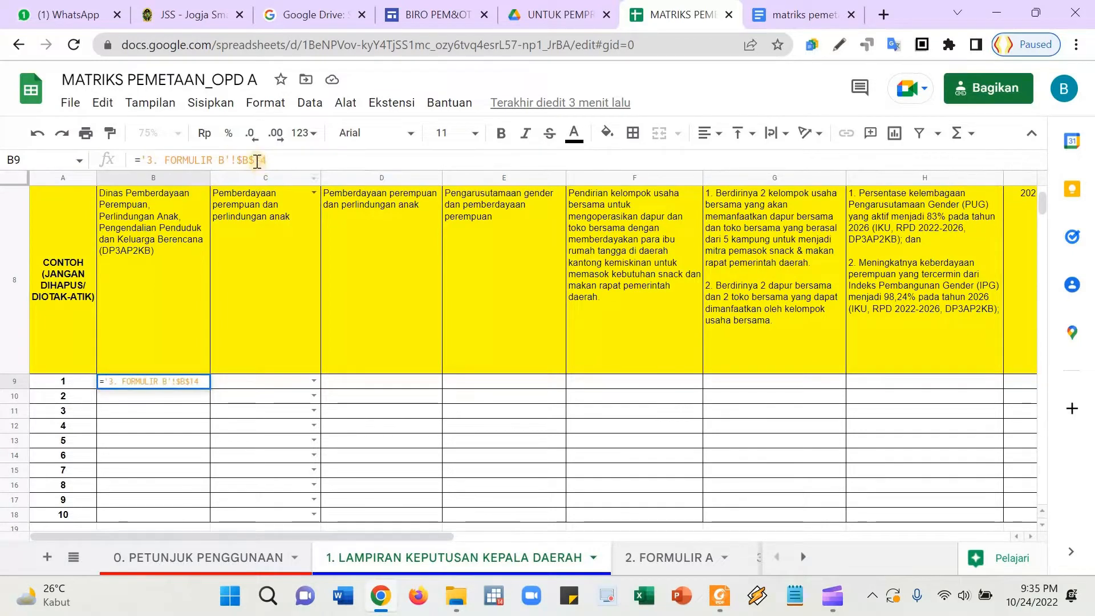
left_click(177, 398)
left_click(183, 411)
key("Down")
key("Down")
key("Down")
key("Down")
key("Down")
key("Down")
key("Down")
key("Down")
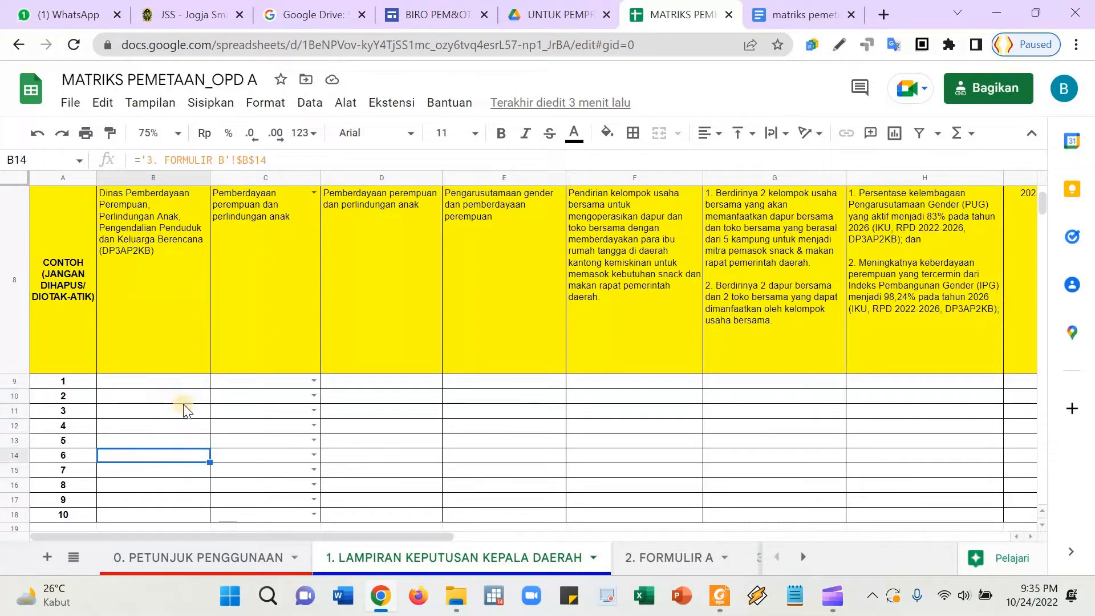
key("Up")
key("Up")
key("Up")
key("Up")
key("Up")
key("Up")
key("Up")
key("Up")
key("Up")
key("Up")
key("Up")
key("Up")
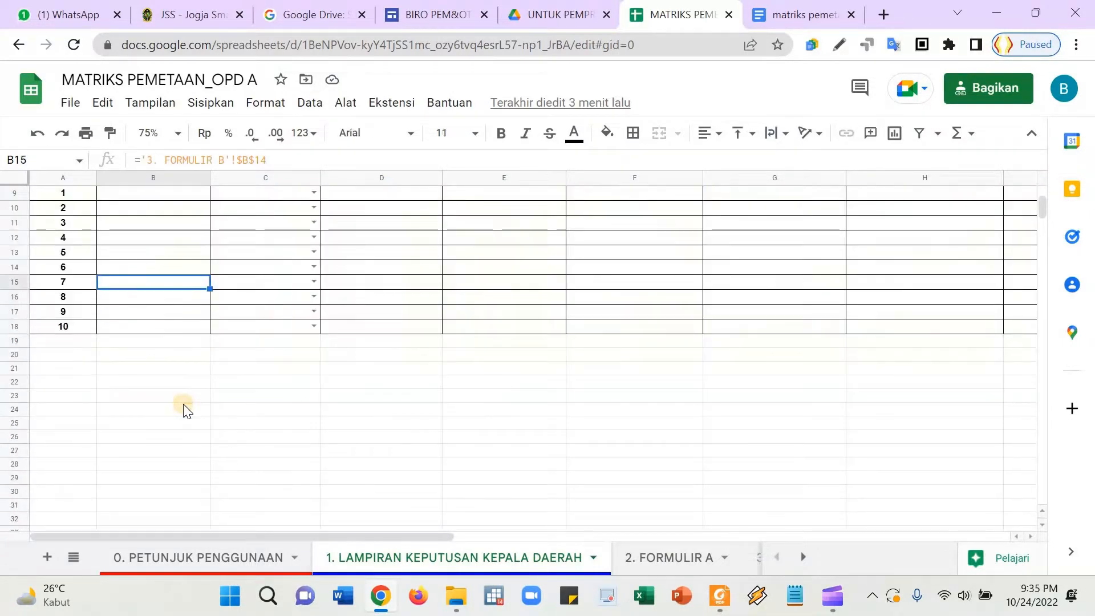
key("Down")
key("Down")
key("Down")
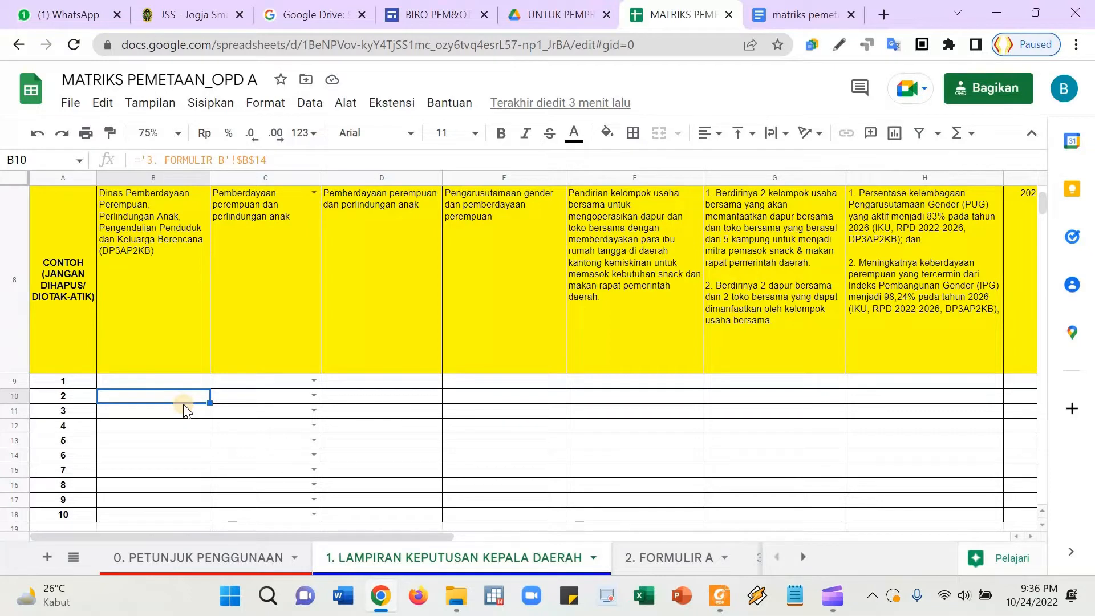
scroll(177, 467, "down", 3)
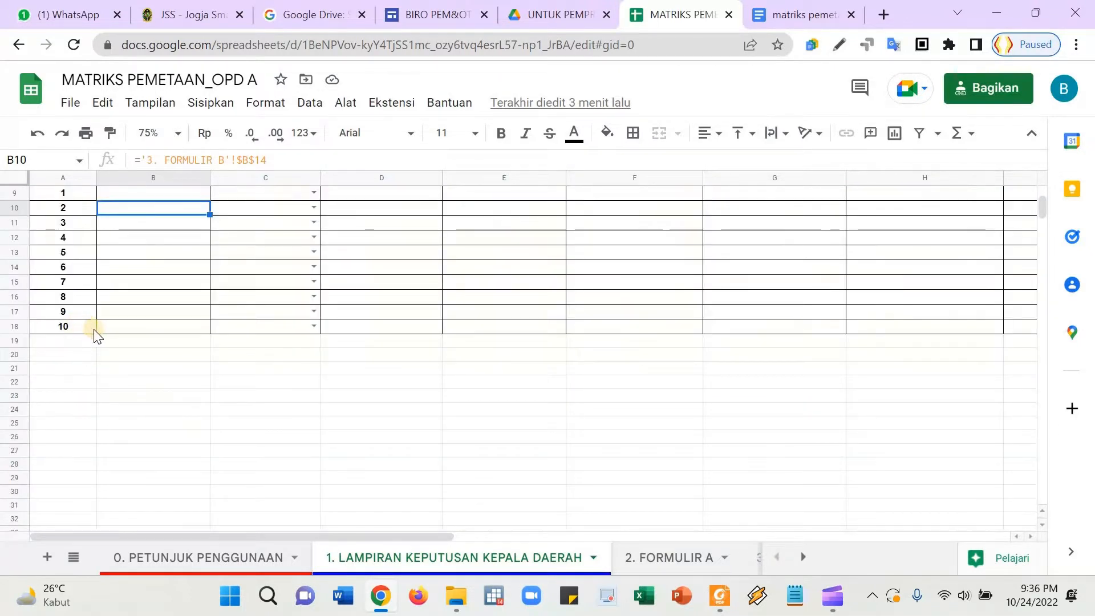
left_click(109, 331)
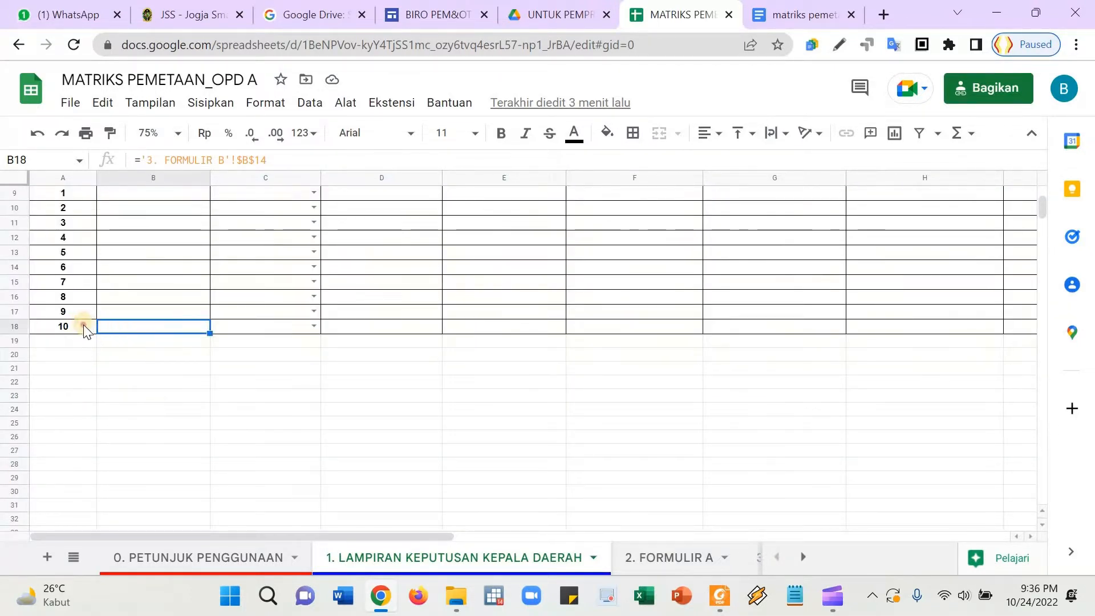
- Extend the entry table to row 25 by copying entry row 10, and undo the 8–17 numbering fill
left_click_drag(784, 385, 943, 436)
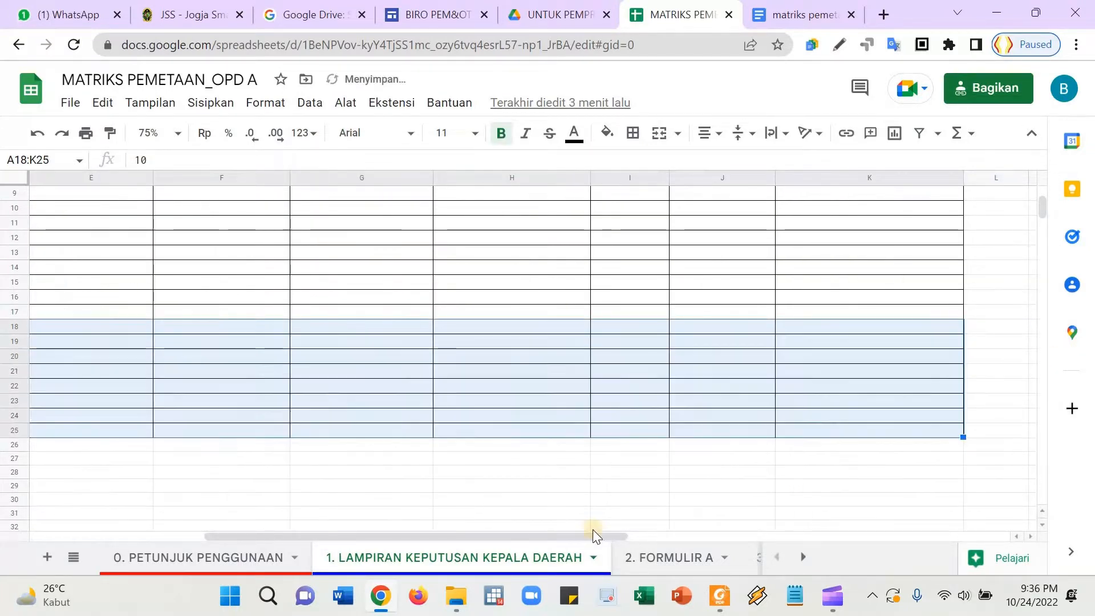
left_click_drag(546, 532, 173, 341)
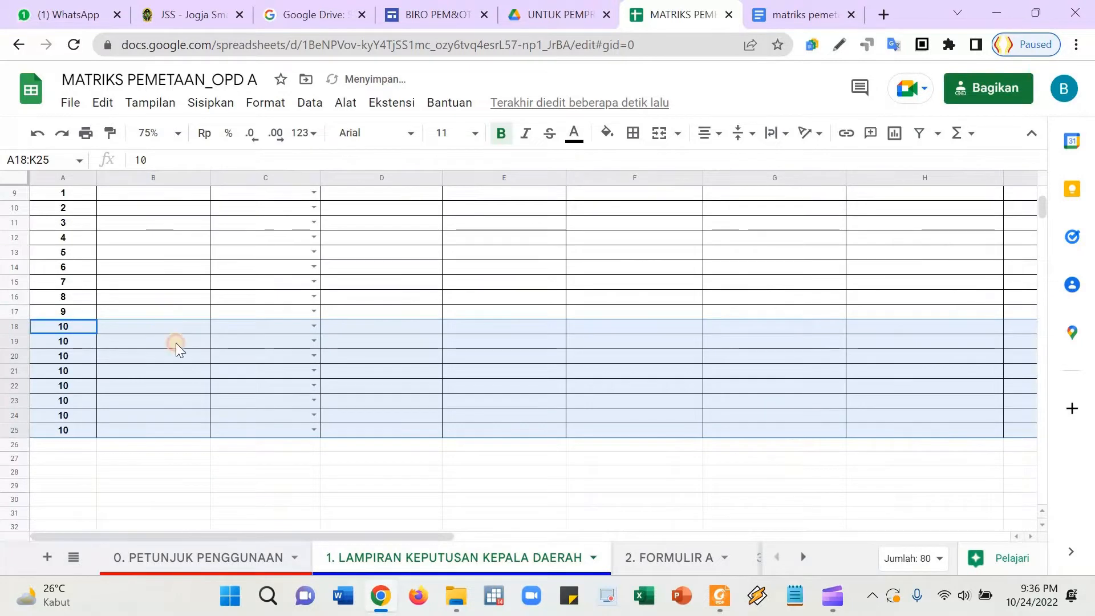
left_click(176, 343)
left_click(176, 343)
left_click_drag(87, 302, 88, 434)
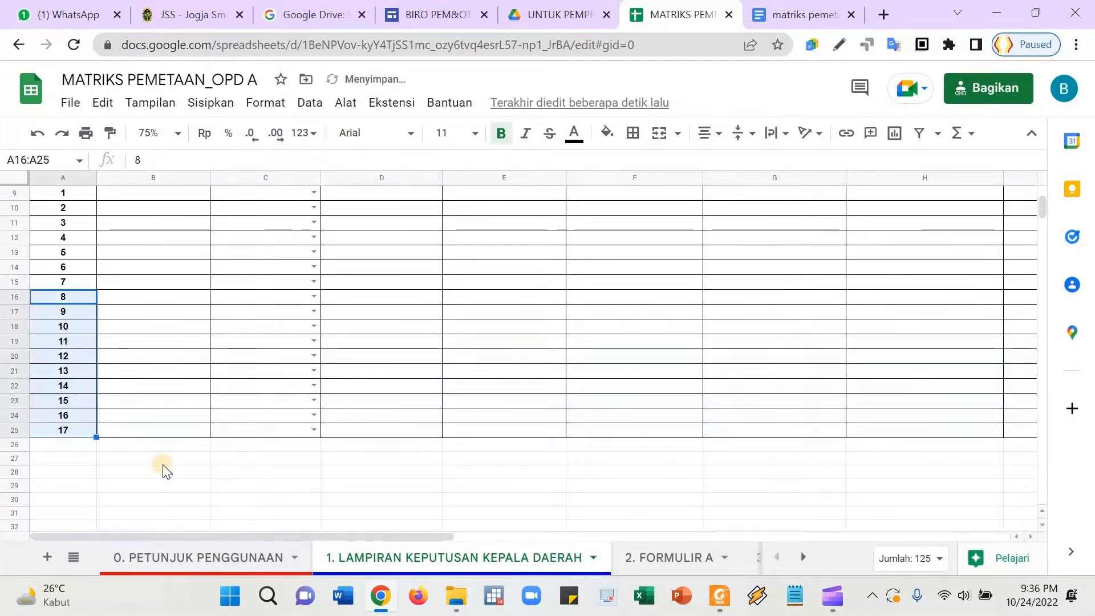
key("ctrl+z")
key("ctrl+z")
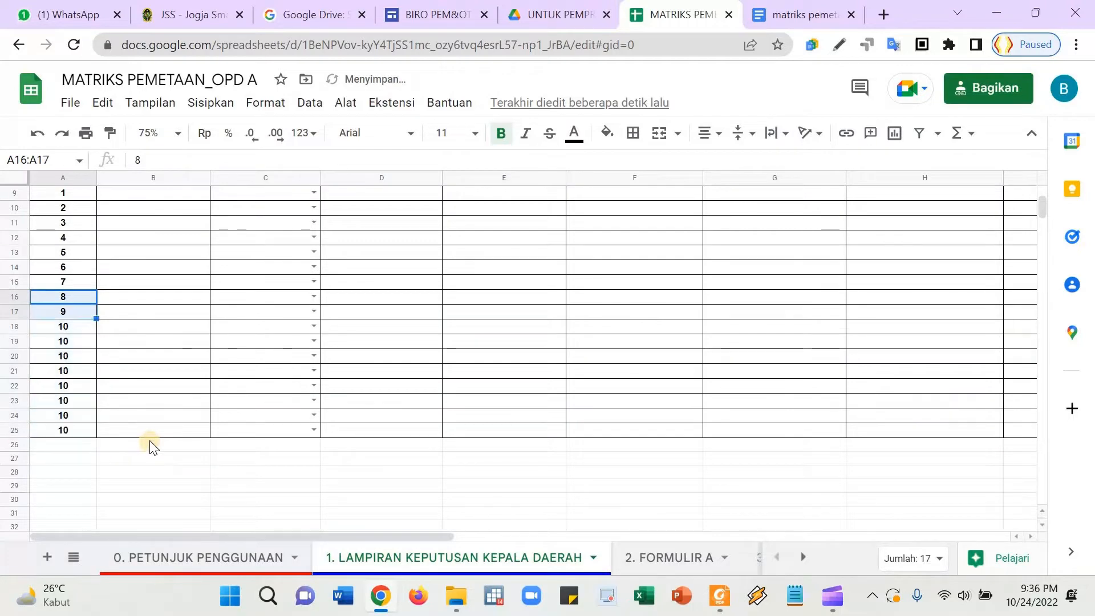
left_click(364, 409)
scroll(345, 435, "up", 5)
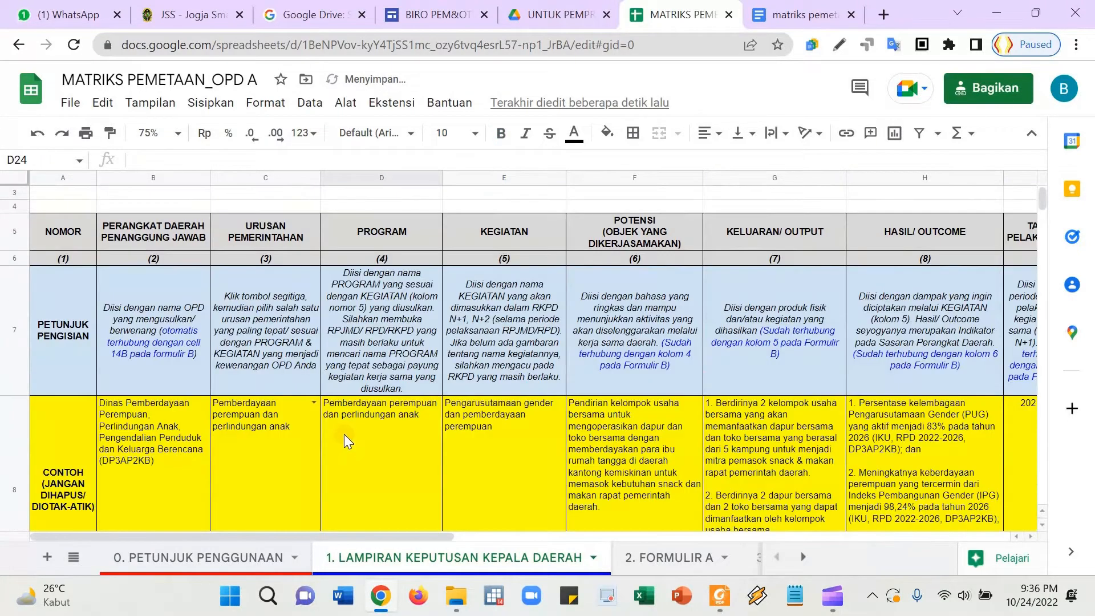
- Check the linked formulas in example cells F8, K8, J8 and E8, then switch to 2. FORMULIR A
scroll(345, 435, "down", 1)
scroll(344, 433, "up", 1)
scroll(363, 415, "down", 4)
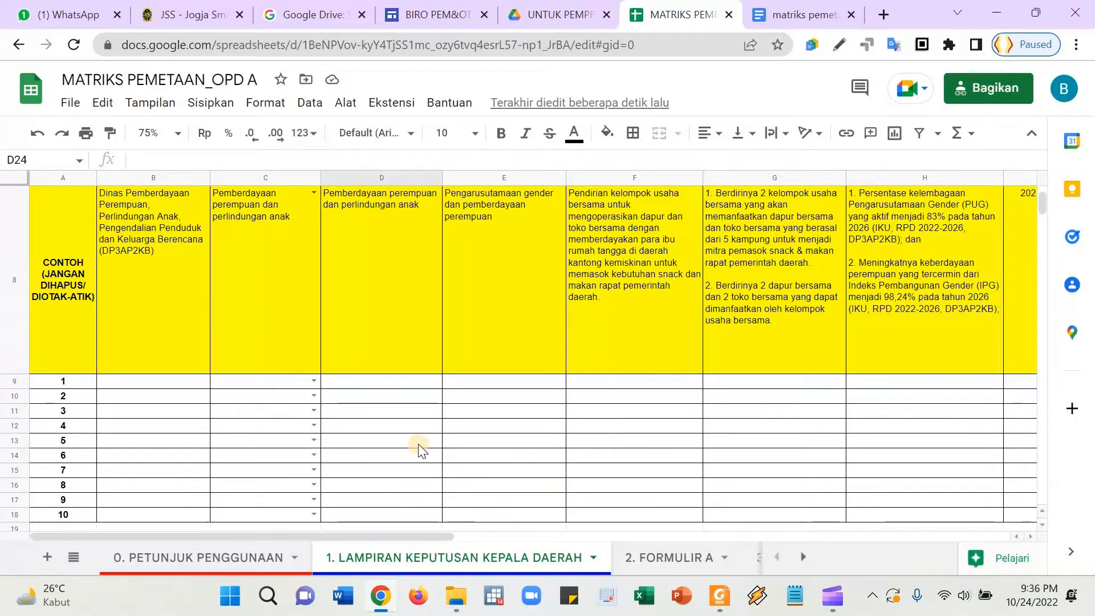
scroll(429, 436, "up", 3)
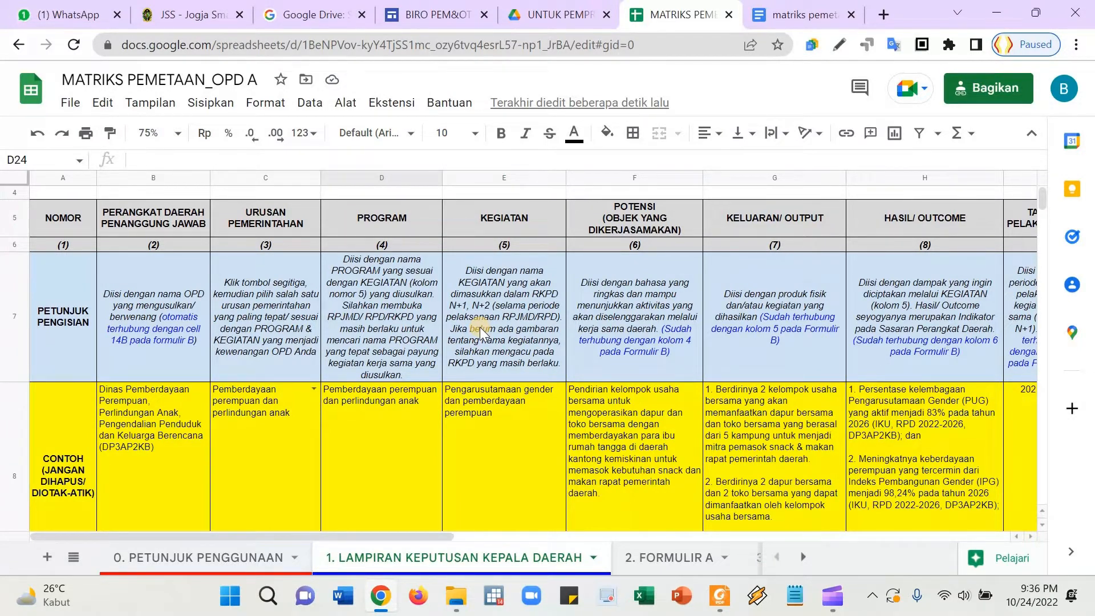
left_click(649, 429)
key("Right")
key("Right")
key("Right")
key("Right")
key("Right")
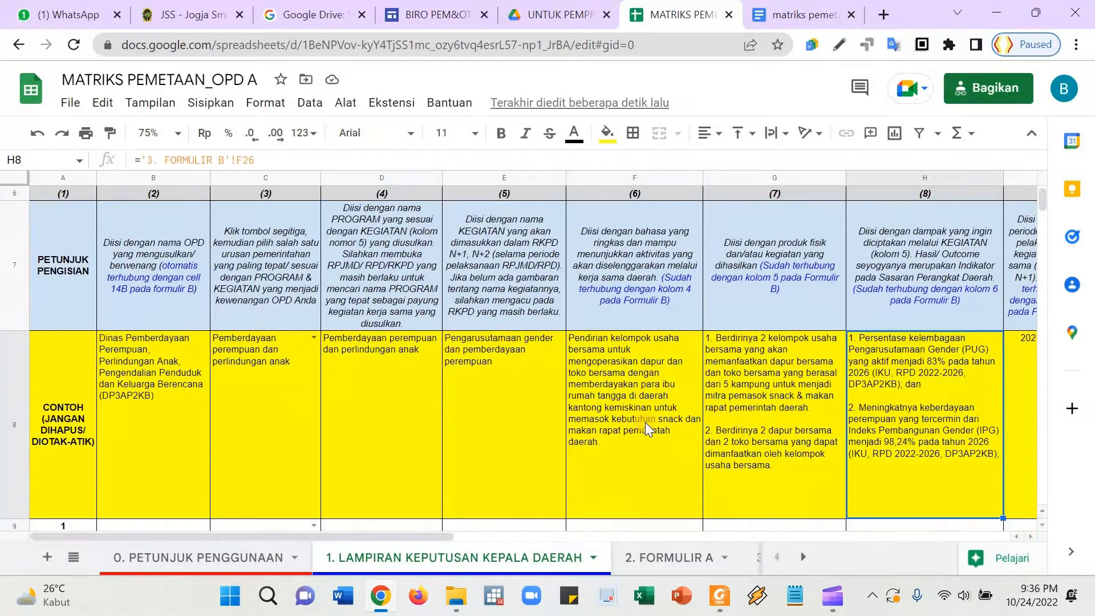
key("Left")
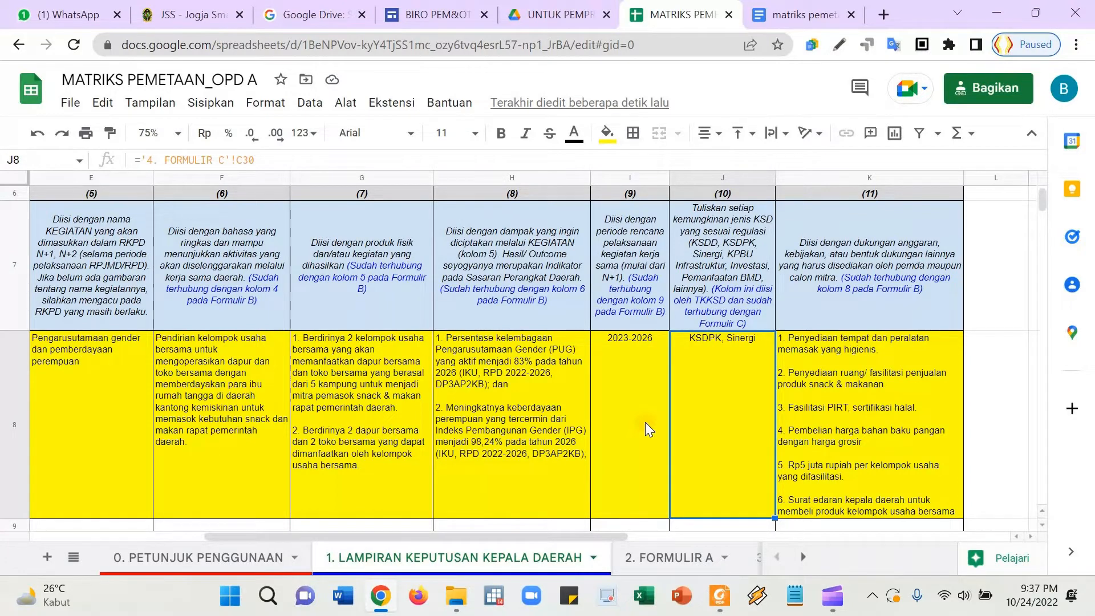
key("Left")
key("Left")
key("Left")
key("Left")
key("Left")
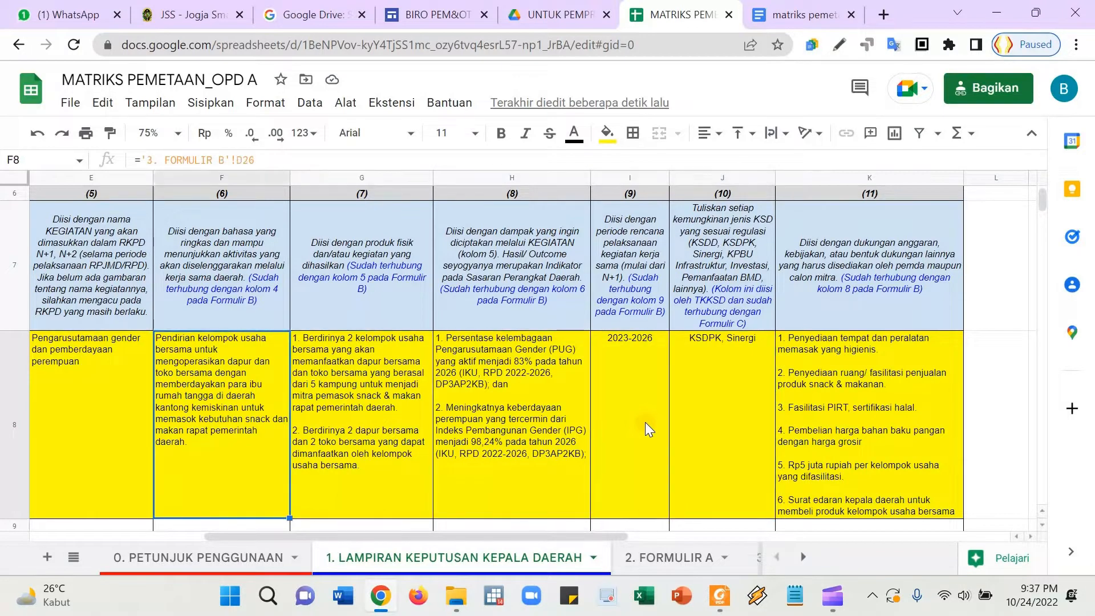
key("Right")
key("Right")
key("Right")
key("Right")
key("Right")
key("Right")
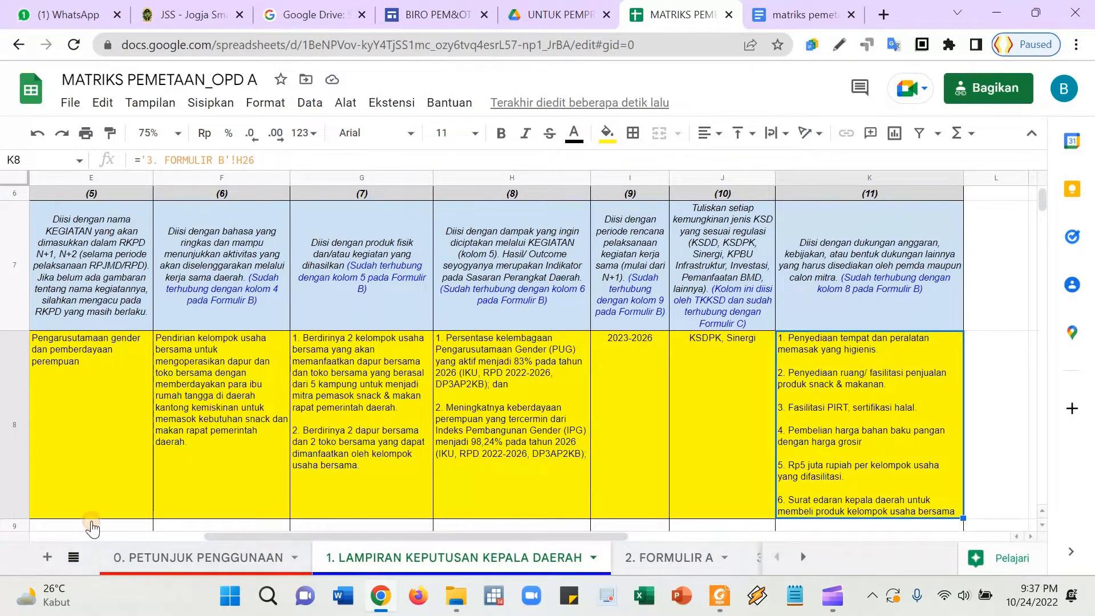
left_click(73, 558)
left_click(126, 444)
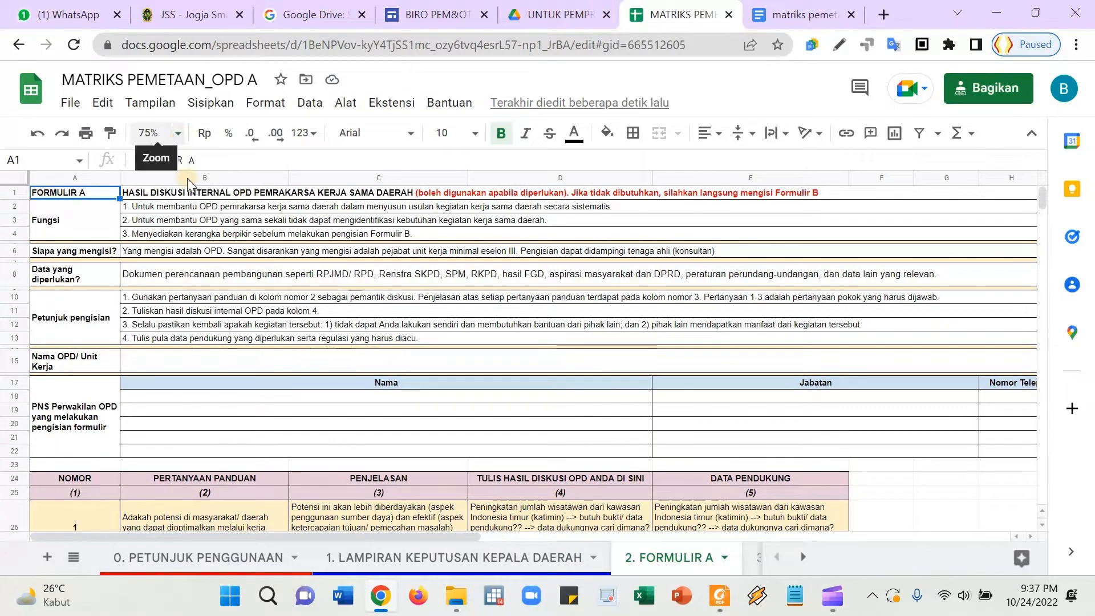
- Change the FORMULIR A sheet's zoom from 75% to 100%, then down to 90%
left_click(178, 133)
left_click(156, 244)
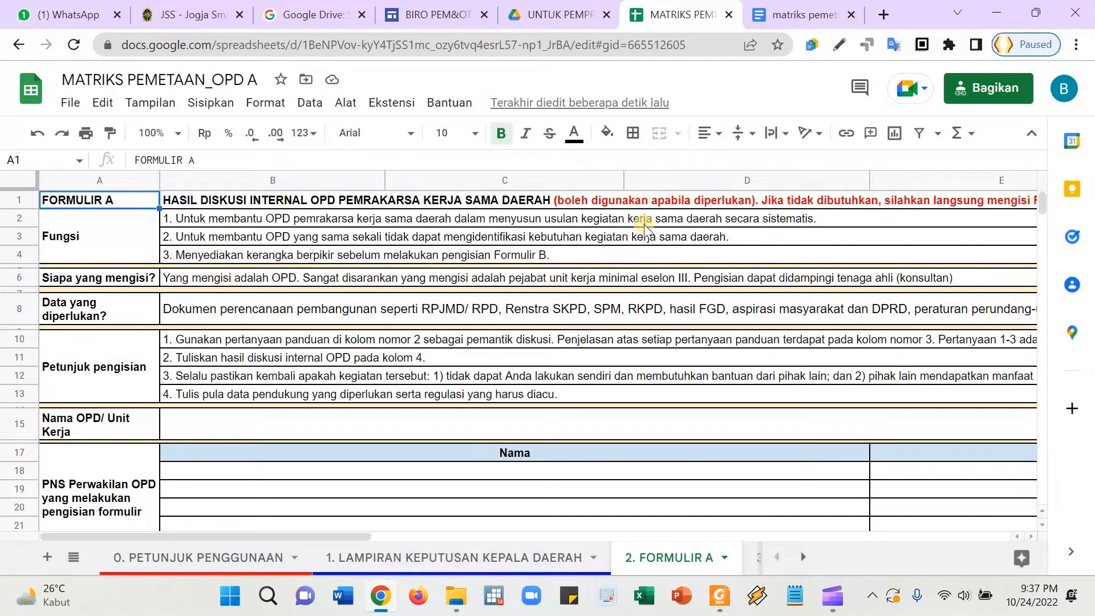
left_click(653, 203)
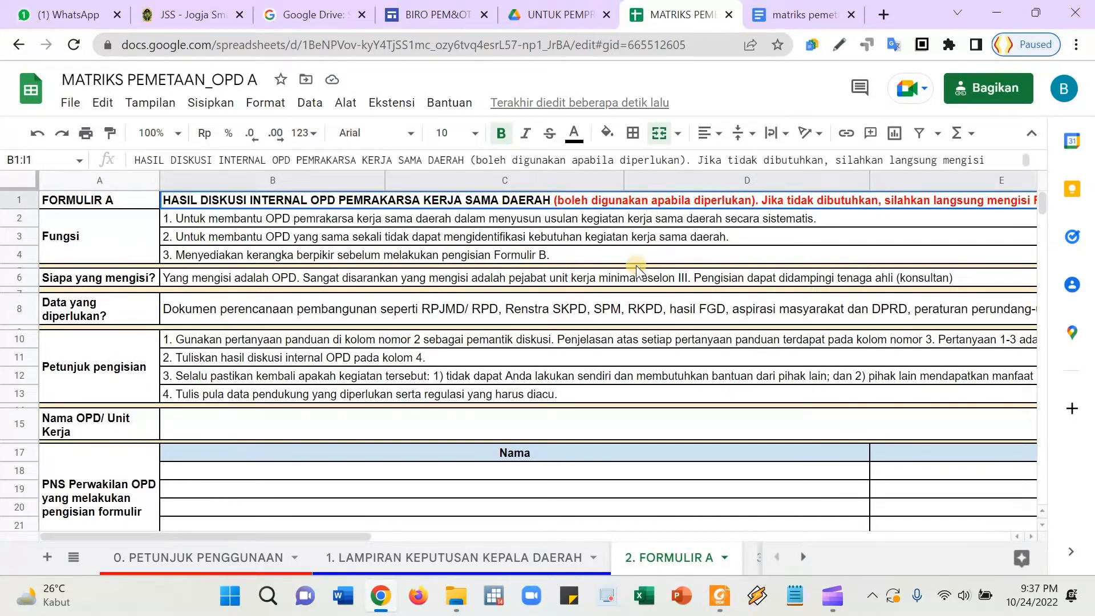
left_click(172, 133)
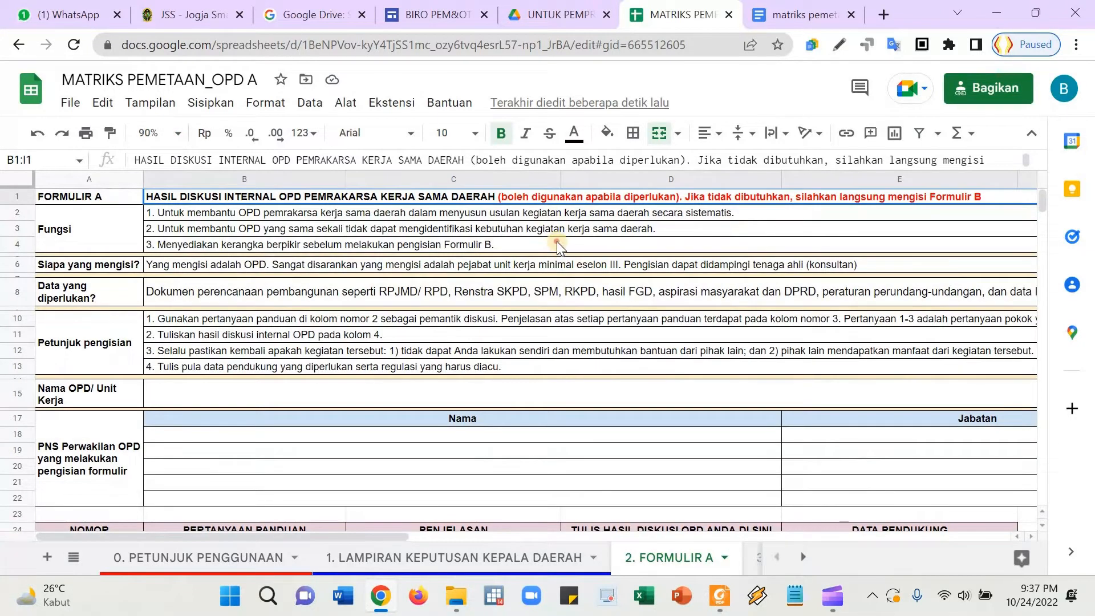
left_click(558, 242)
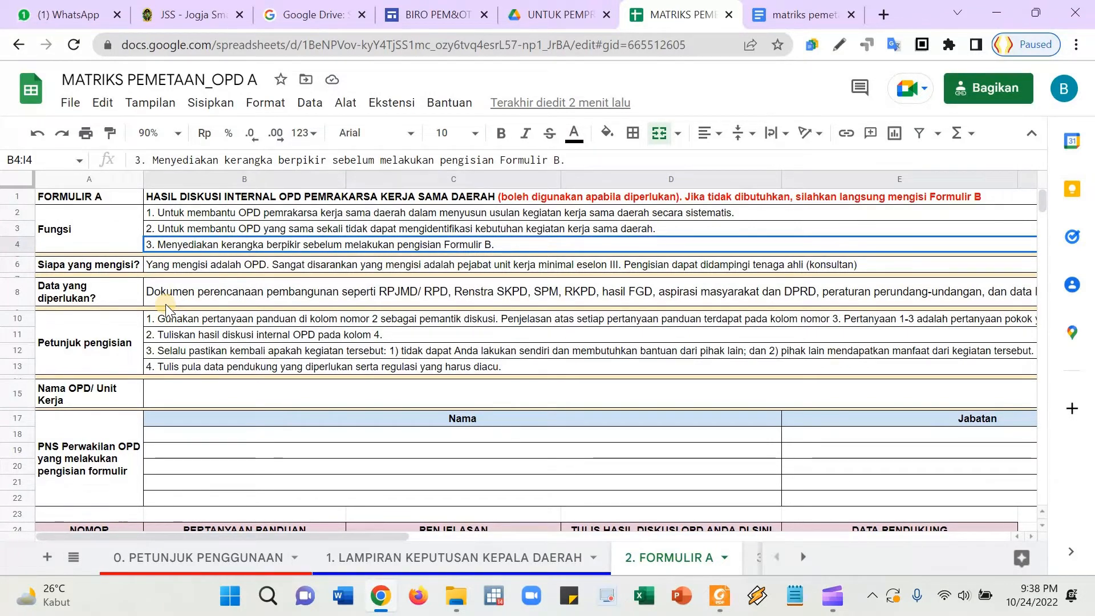
key("Up")
key("Up")
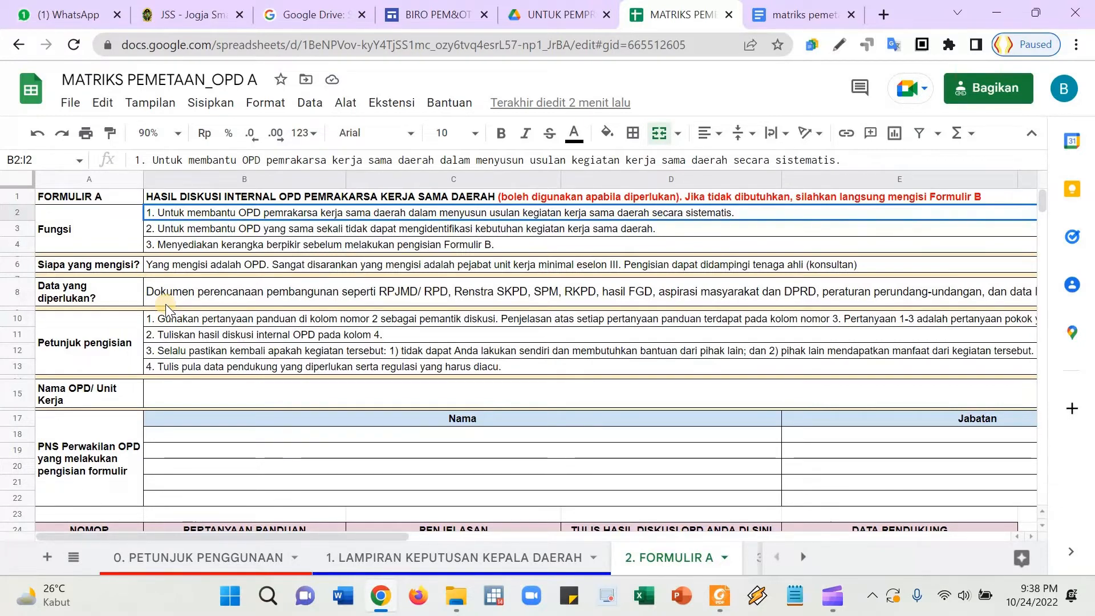
key("Down")
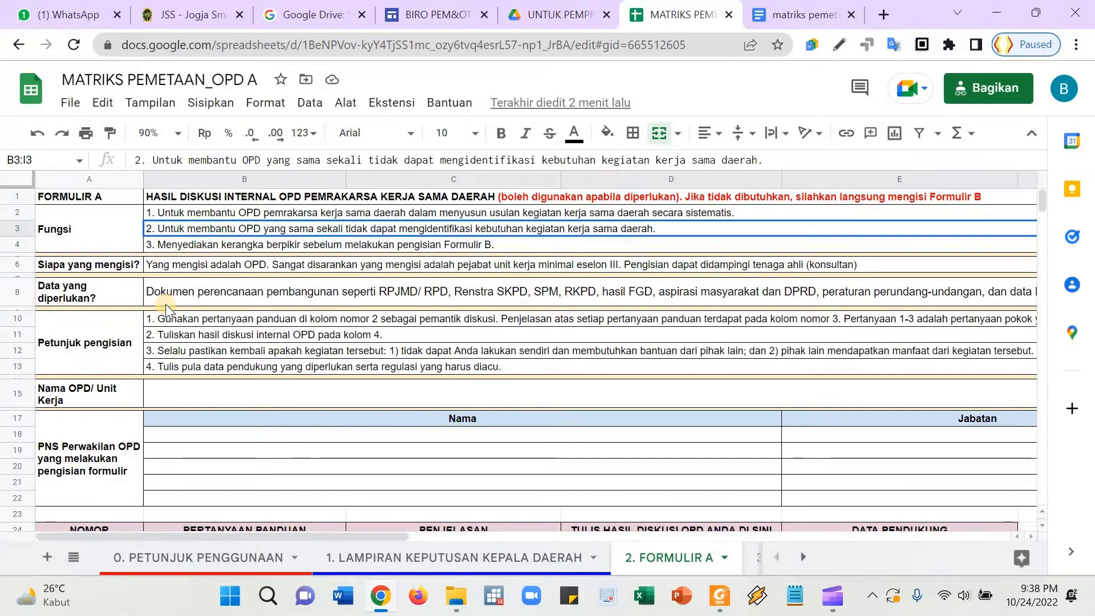
key("Down")
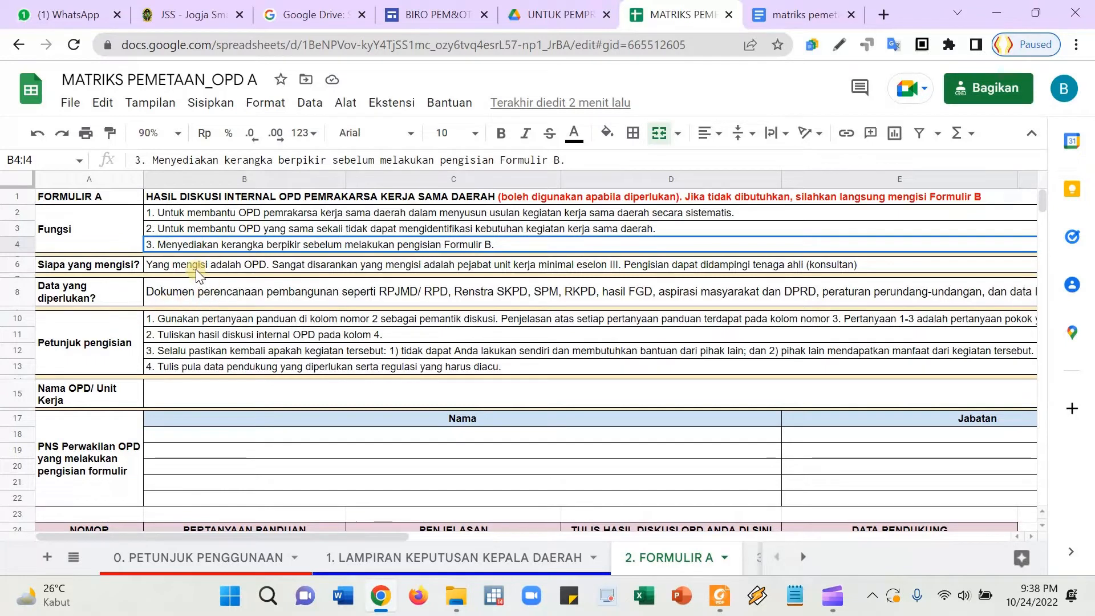
key("Down")
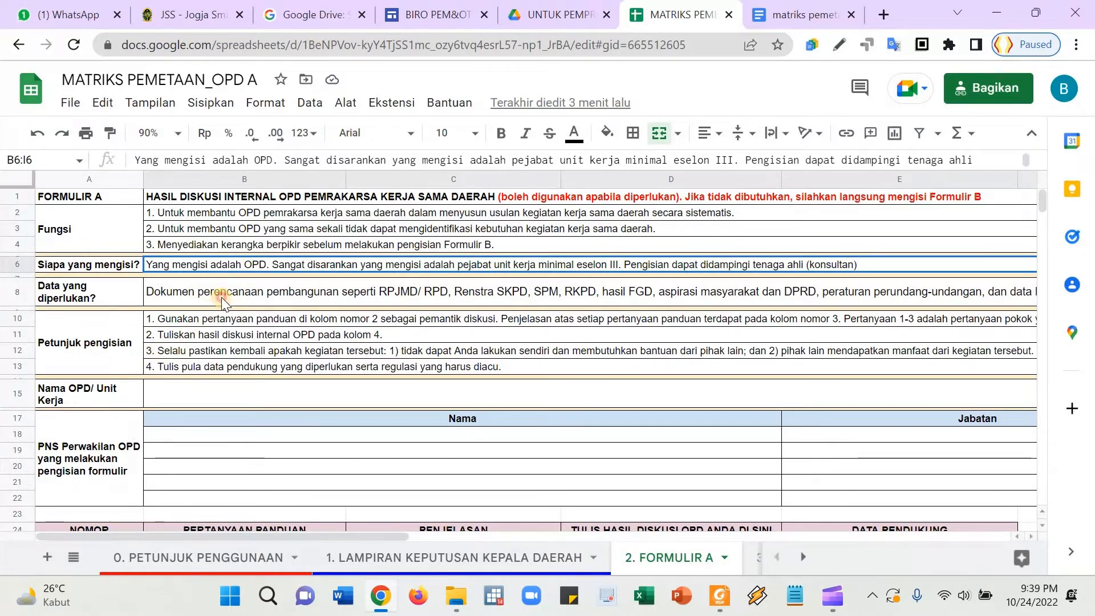
left_click(224, 303)
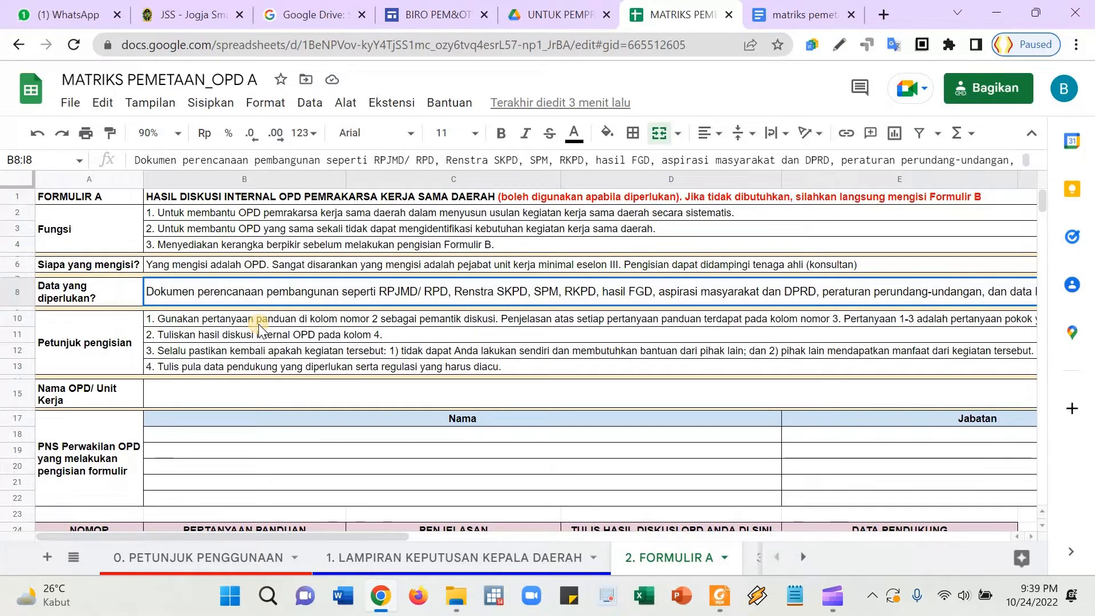
- Review the filling instructions and the column (2)–(4) labels in row 25 of FORMULIR A
key("Down")
scroll(352, 374, "down", 2)
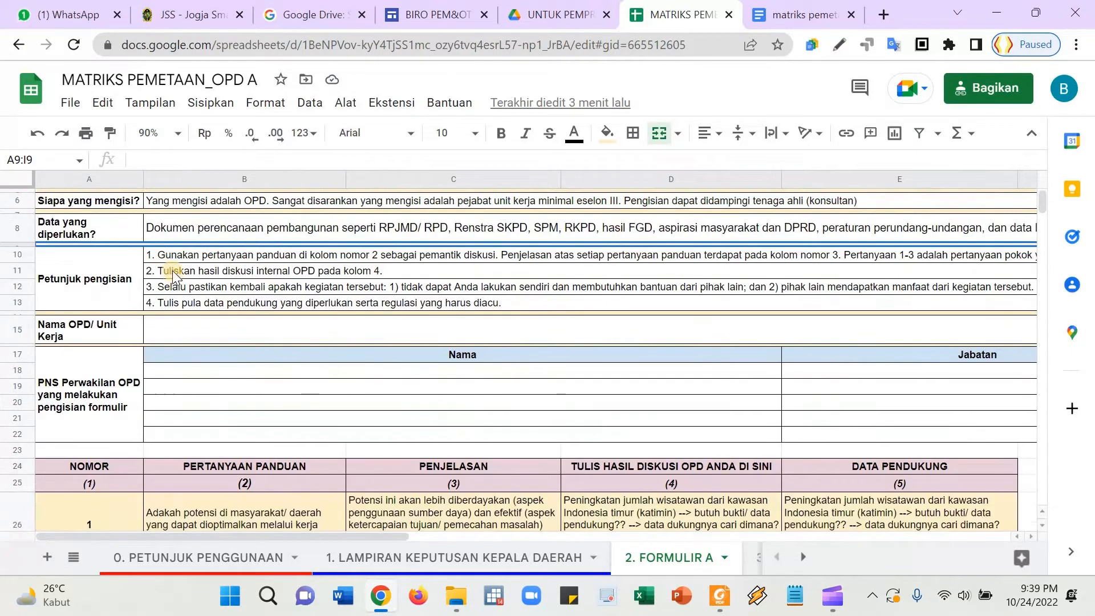
left_click(189, 255)
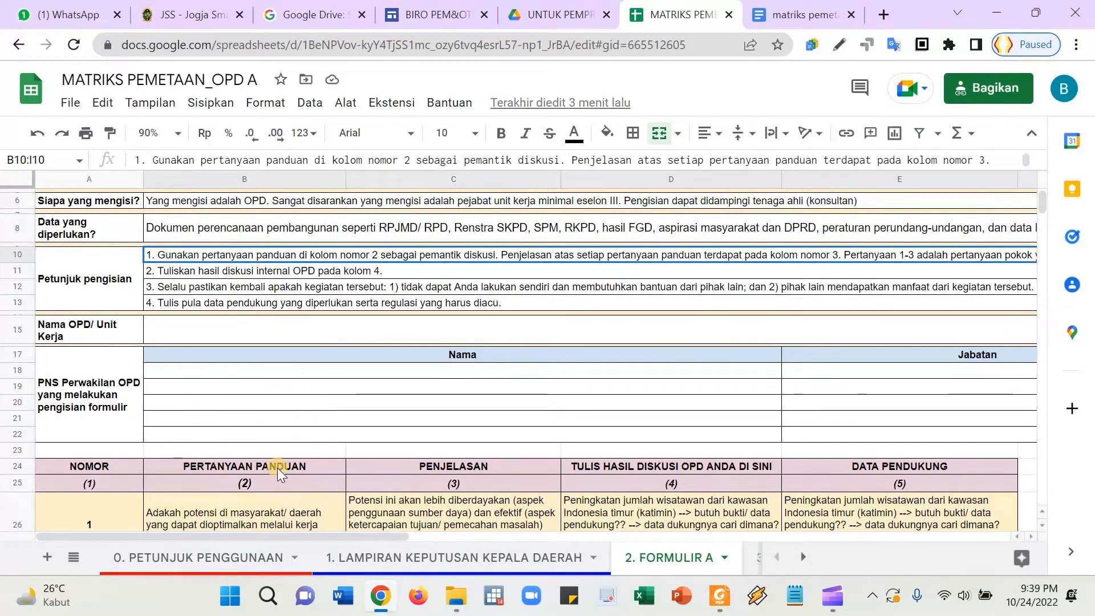
left_click(274, 485)
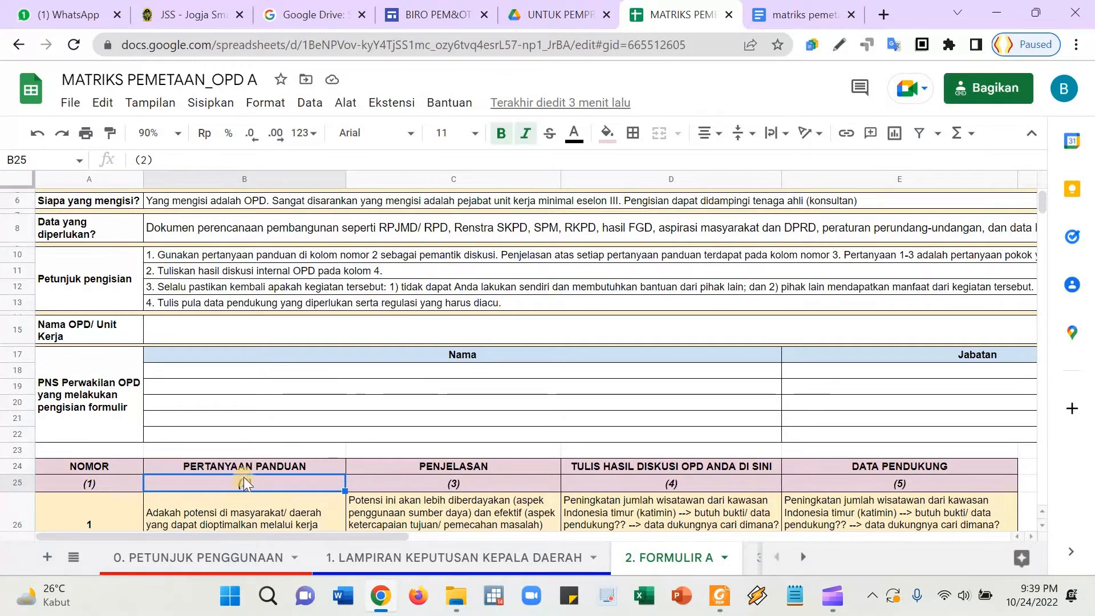
left_click(426, 484)
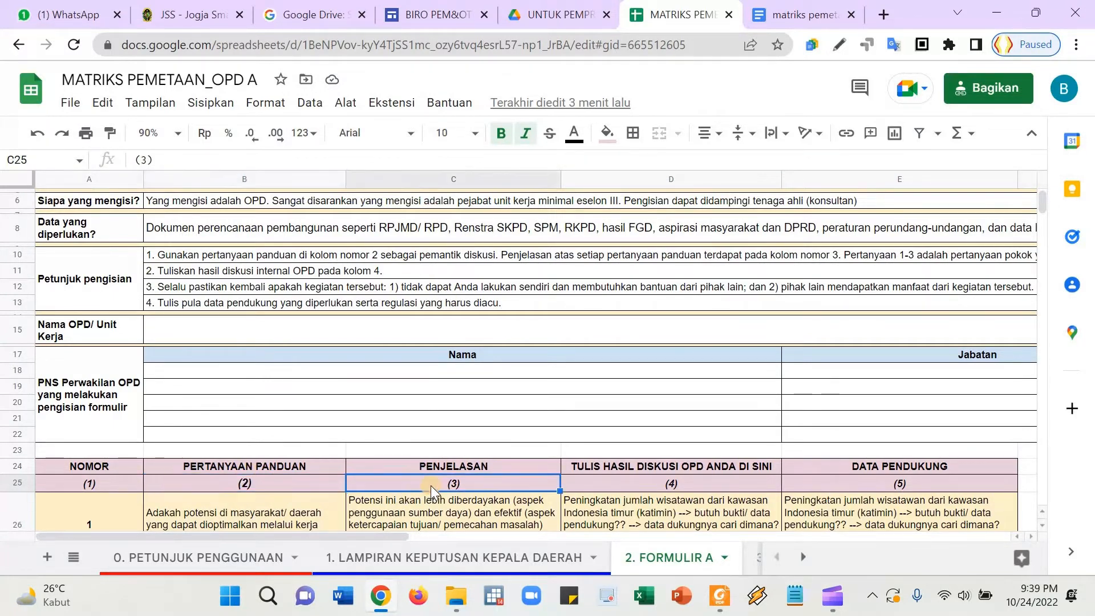
scroll(592, 410, "down", 1)
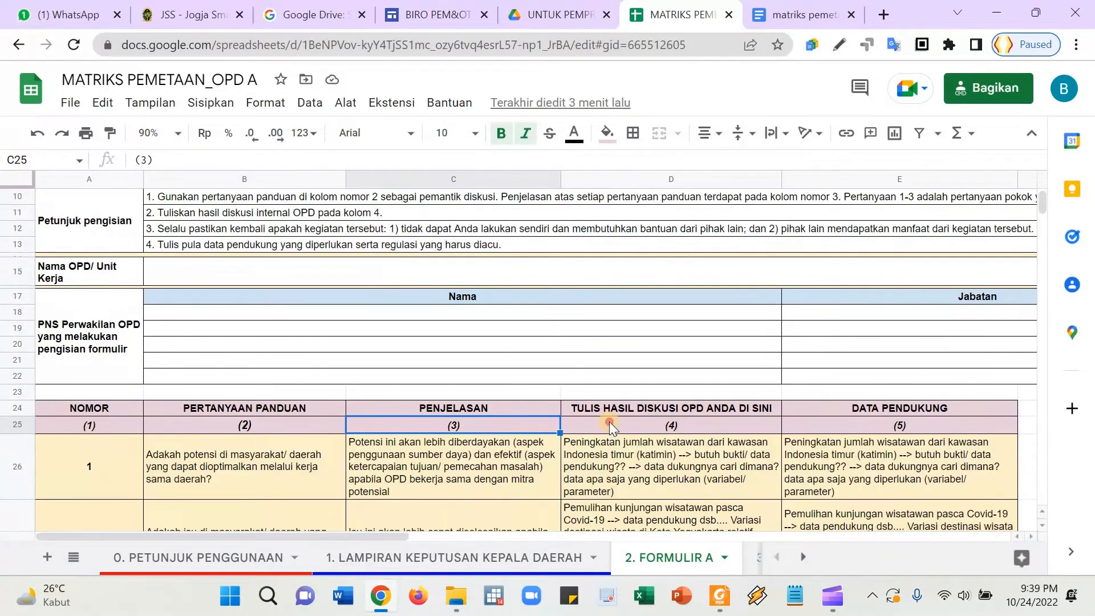
left_click(609, 422)
- Look over the question rows, trial-selecting A26:E28 and checking question 3's empty discussion cell
scroll(621, 440, "down", 1)
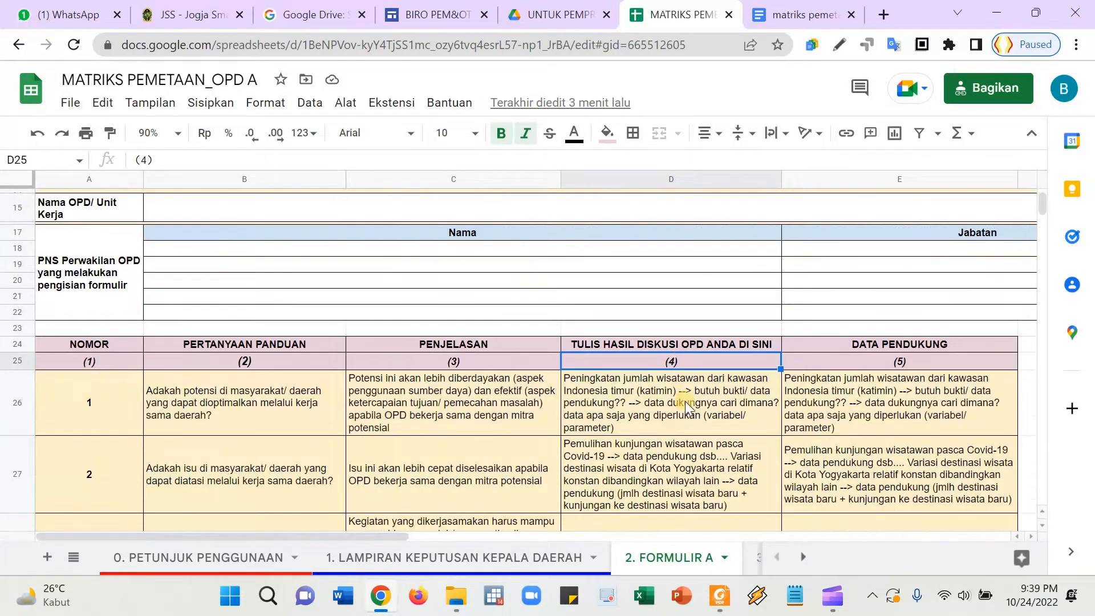
scroll(697, 340, "down", 1)
scroll(697, 341, "down", 2)
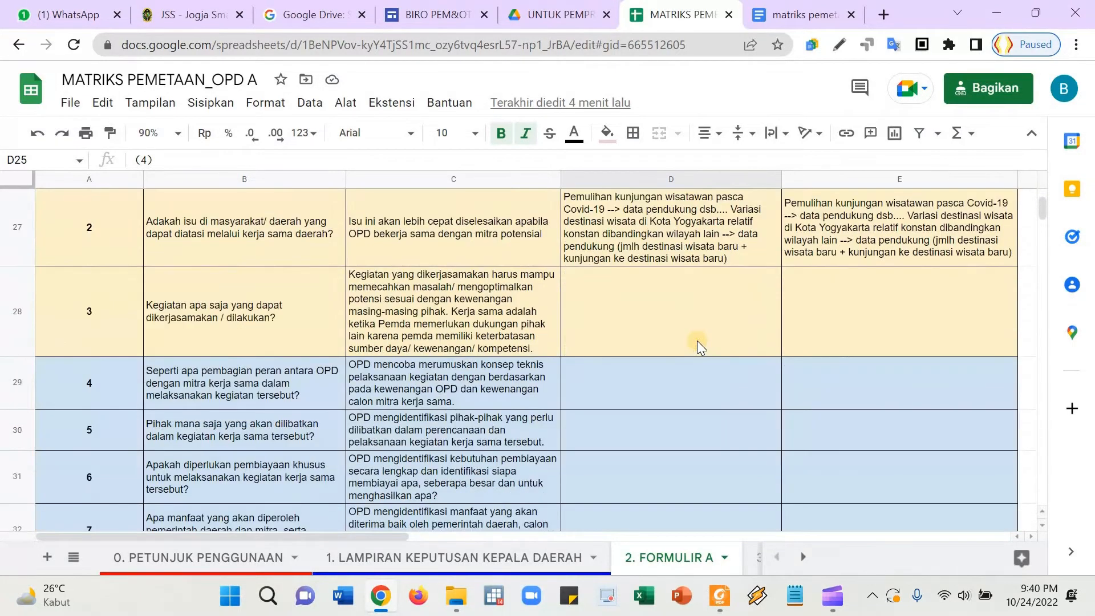
scroll(696, 340, "up", 3)
scroll(515, 370, "down", 3)
scroll(427, 382, "down", 2)
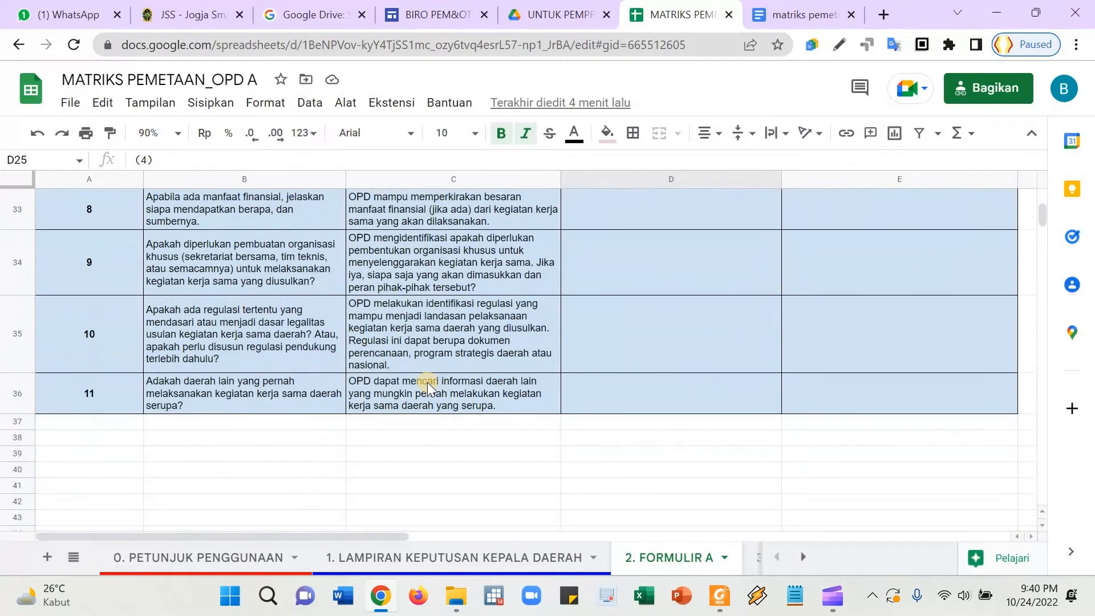
scroll(428, 378, "up", 4)
scroll(432, 381, "up", 1)
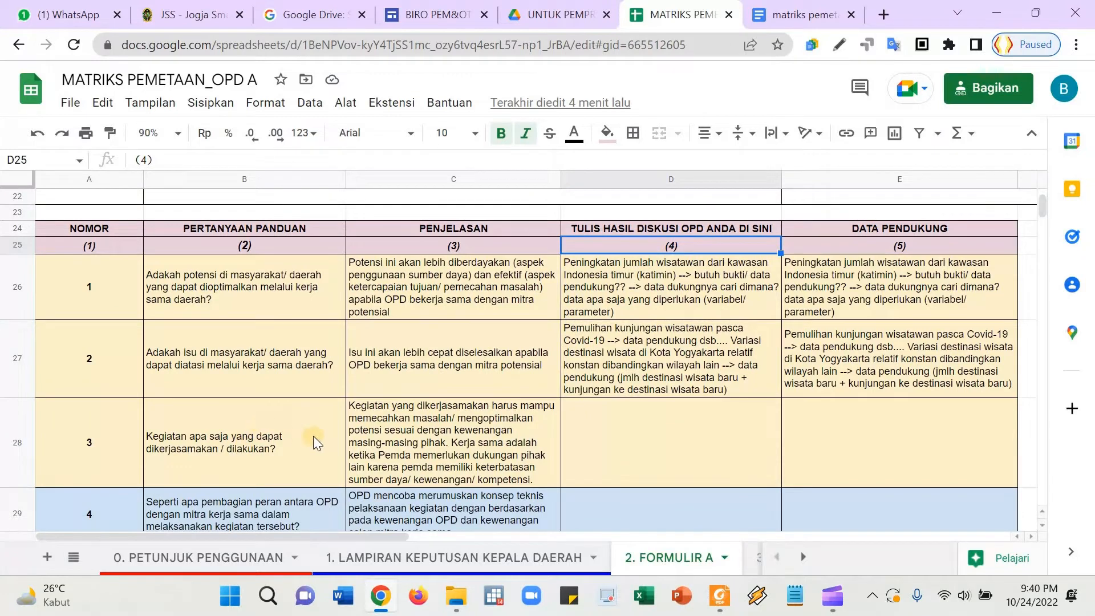
left_click_drag(115, 300, 889, 421)
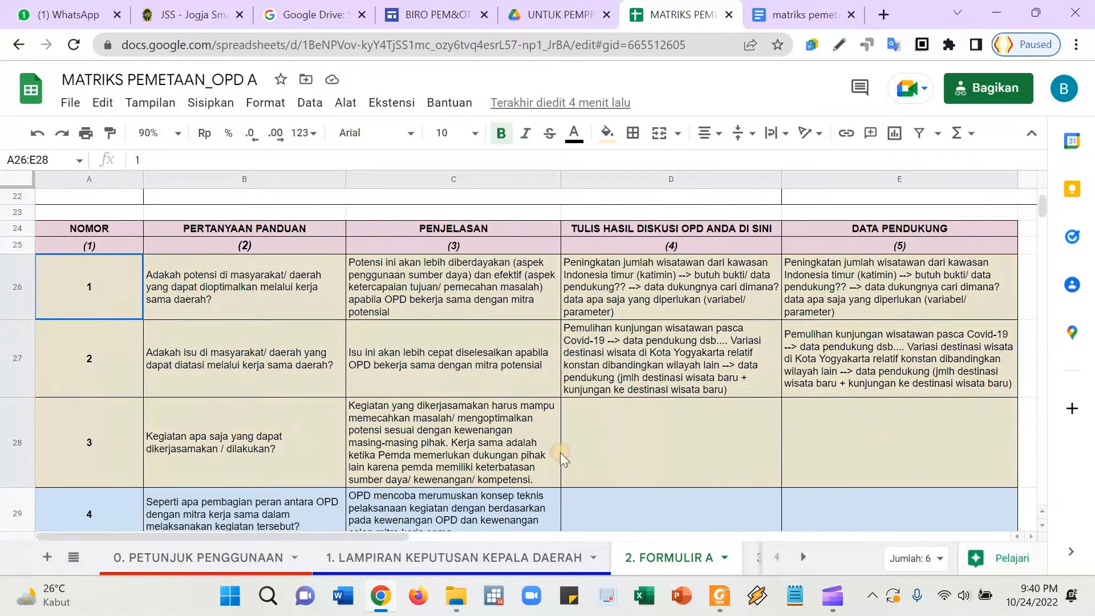
left_click(126, 349)
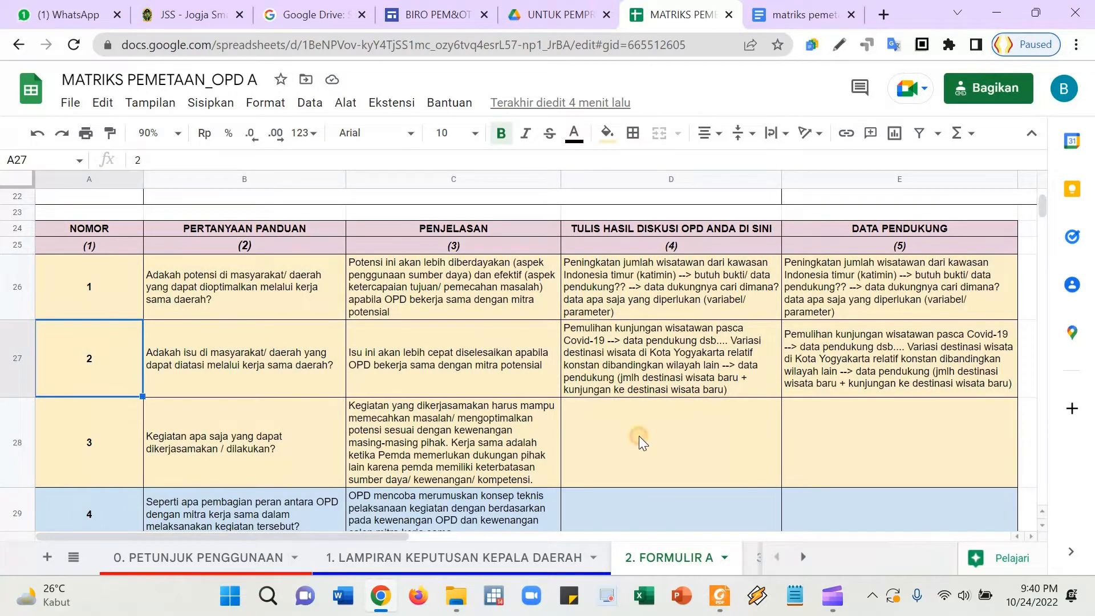
left_click(639, 436)
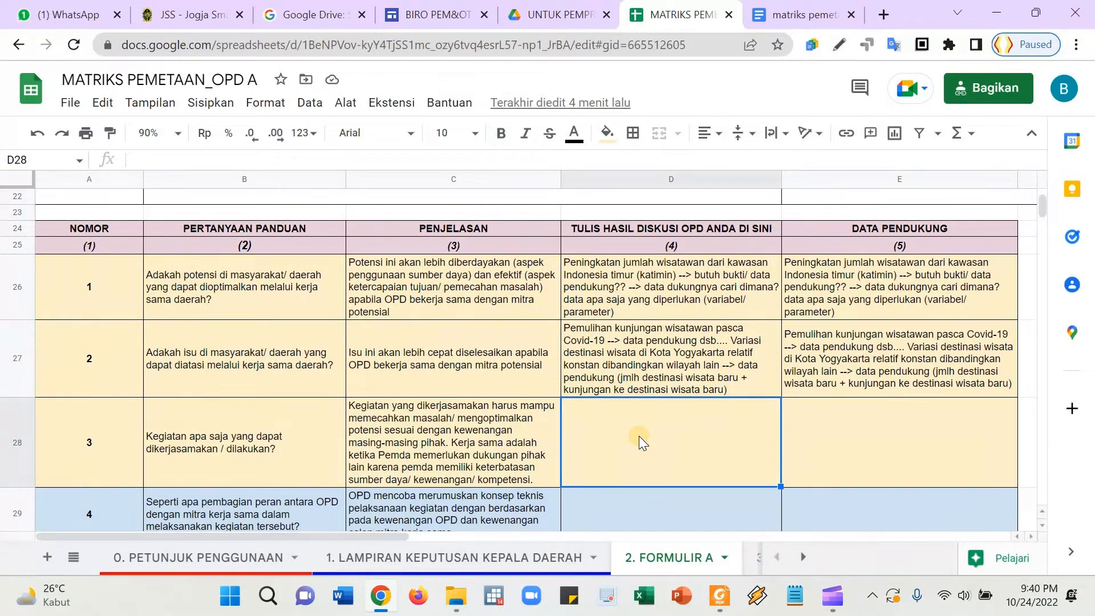
- Check the example answers for questions 1–2, then select A24:E36 through question 11
left_click(664, 302)
left_click(650, 381)
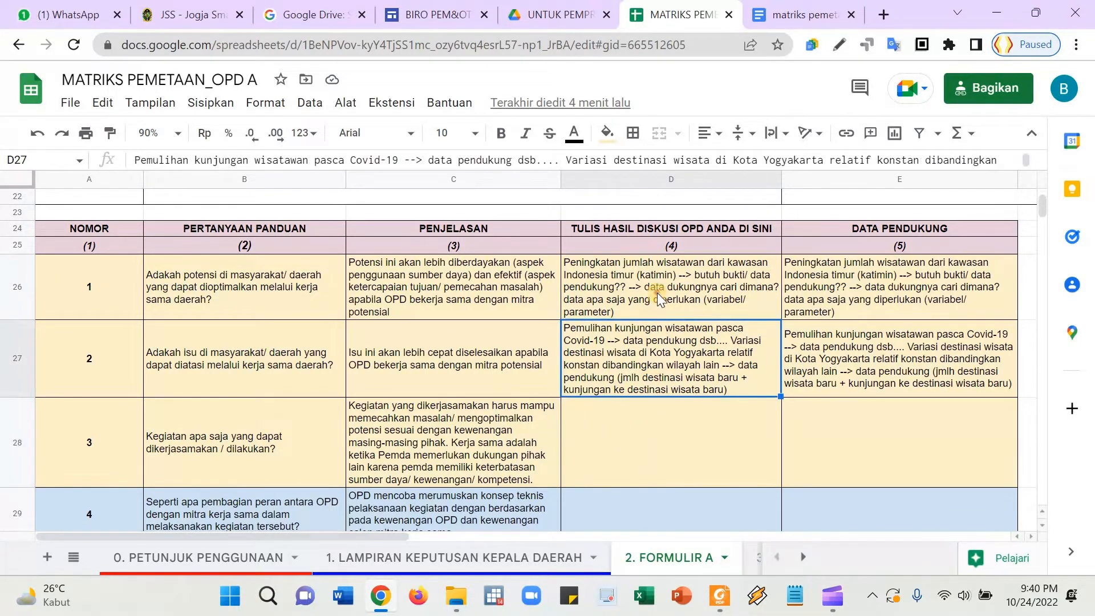
left_click(650, 301)
scroll(107, 290, "up", 5)
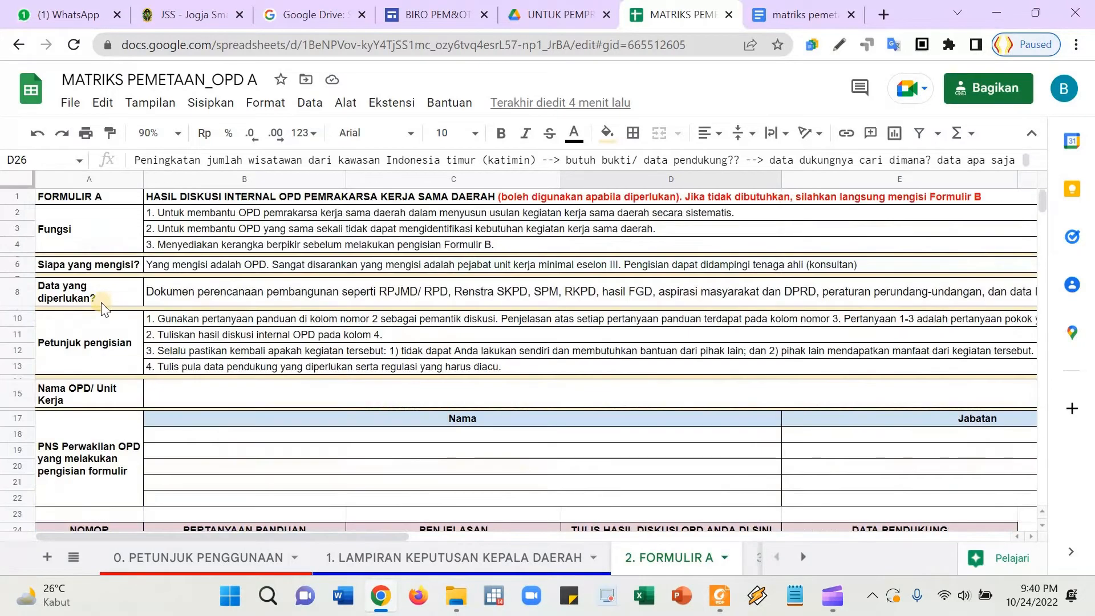
scroll(98, 317, "down", 4)
left_click_drag(94, 321, 814, 354)
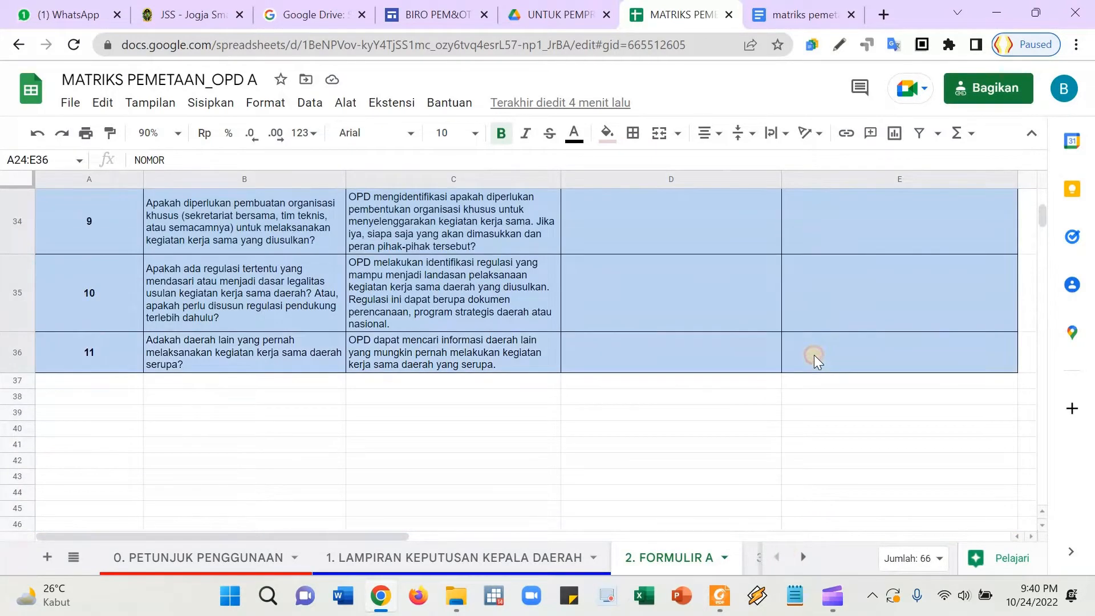
- Copy the question table and paste a duplicate starting at cell A39
key("ctrl+c")
left_click(107, 416)
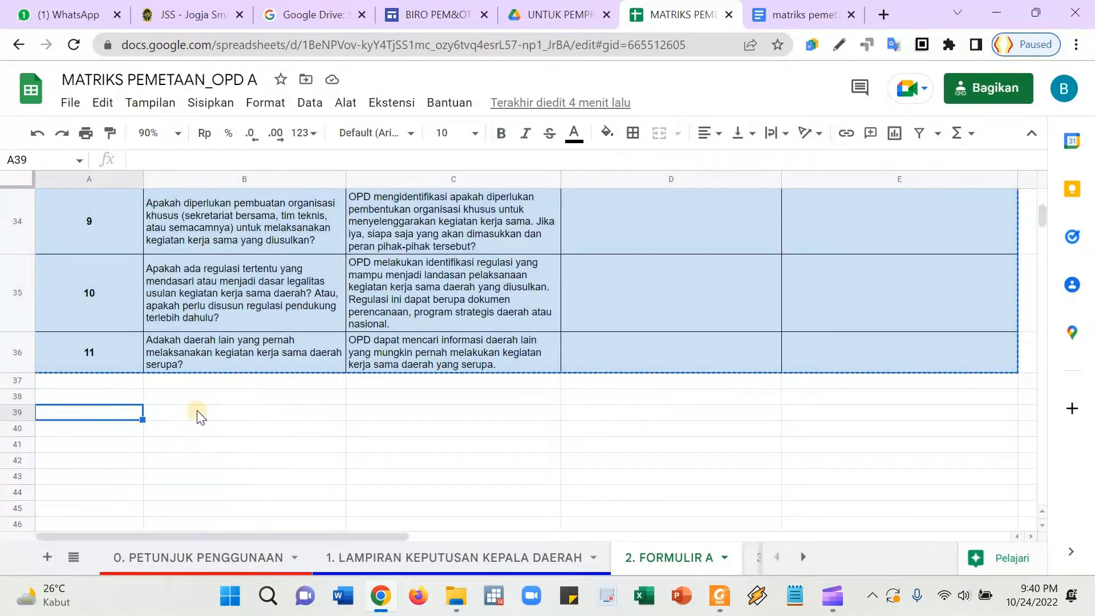
key("ctrl+v")
- Clear the duplicated example answers for questions 1–2 in D41:E42
scroll(284, 408, "down", 3)
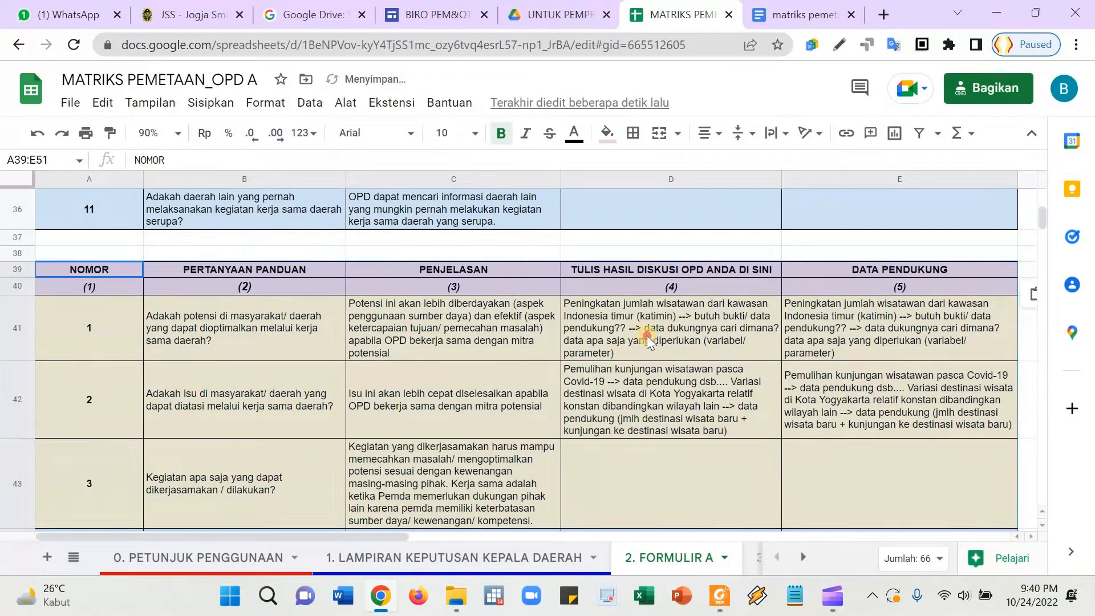
left_click_drag(648, 341, 858, 437)
key("Delete")
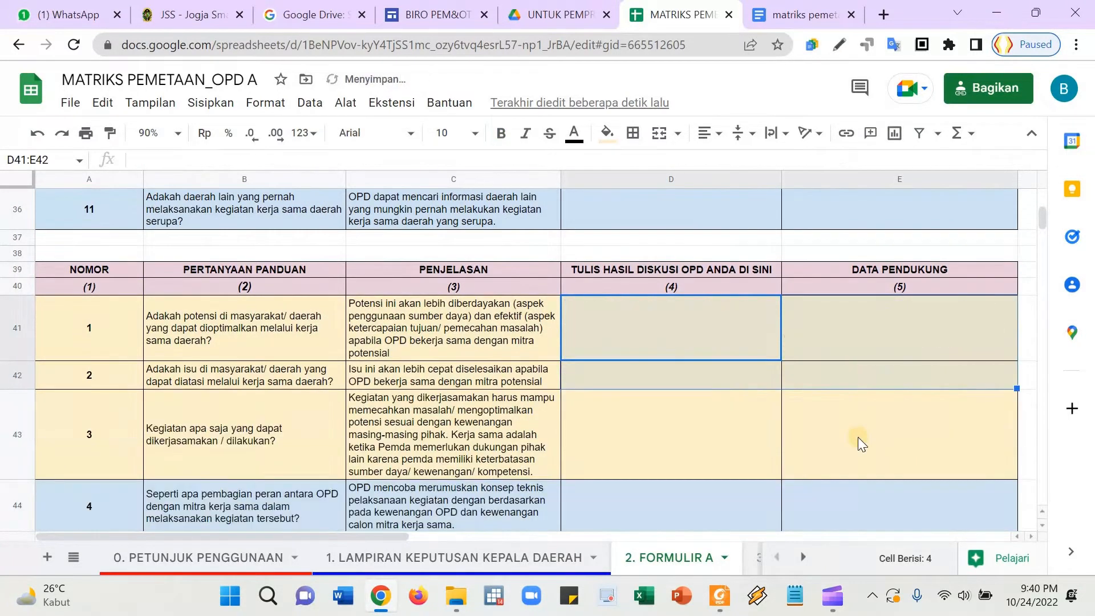
left_click(674, 342)
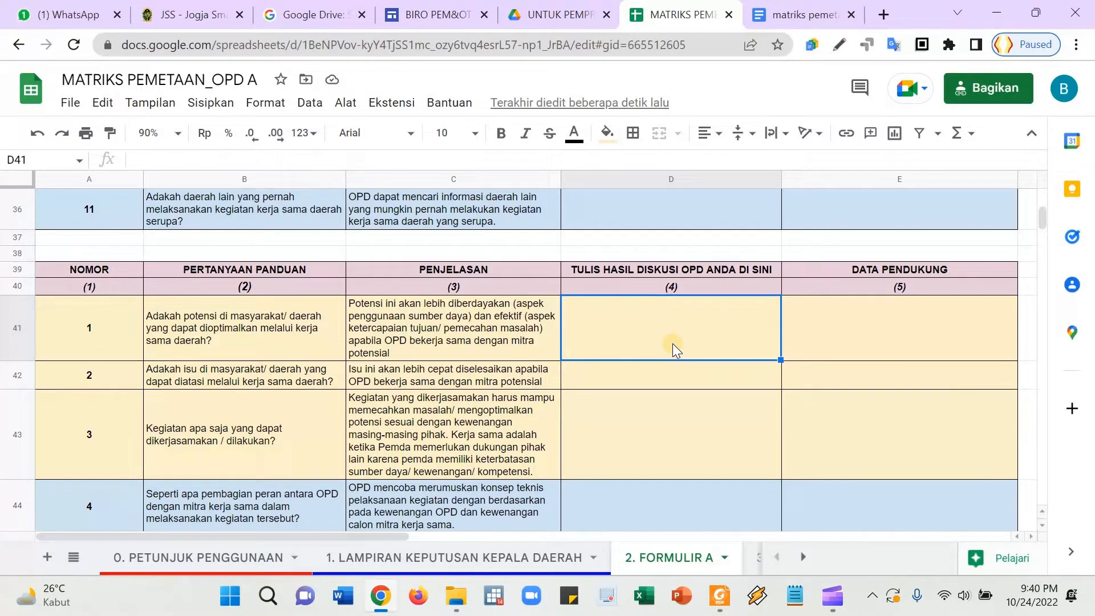
- View 3. FORMULIR B at 100% zoom, then switch to the 1. LAMPIRAN KEPUTUSAN KEPALA DAERAH sheet
left_click(78, 564)
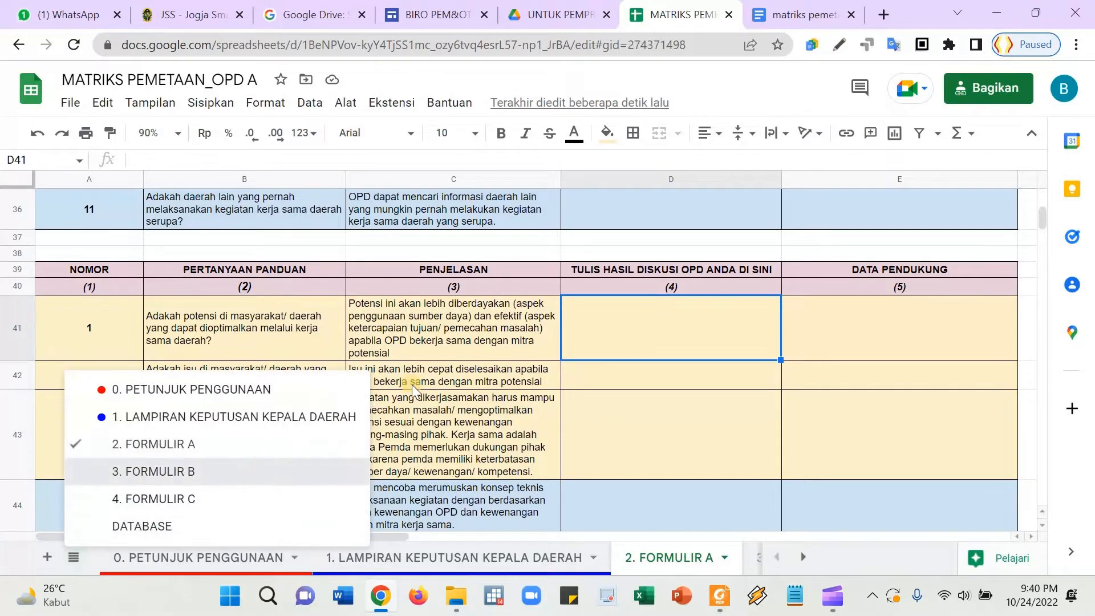
key("Return")
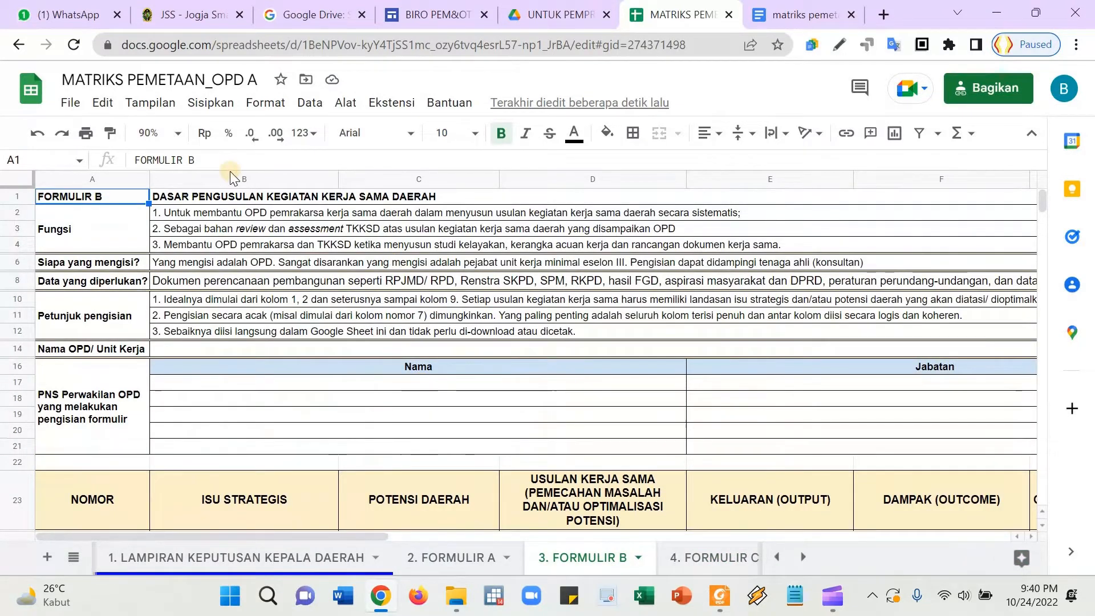
left_click(178, 133)
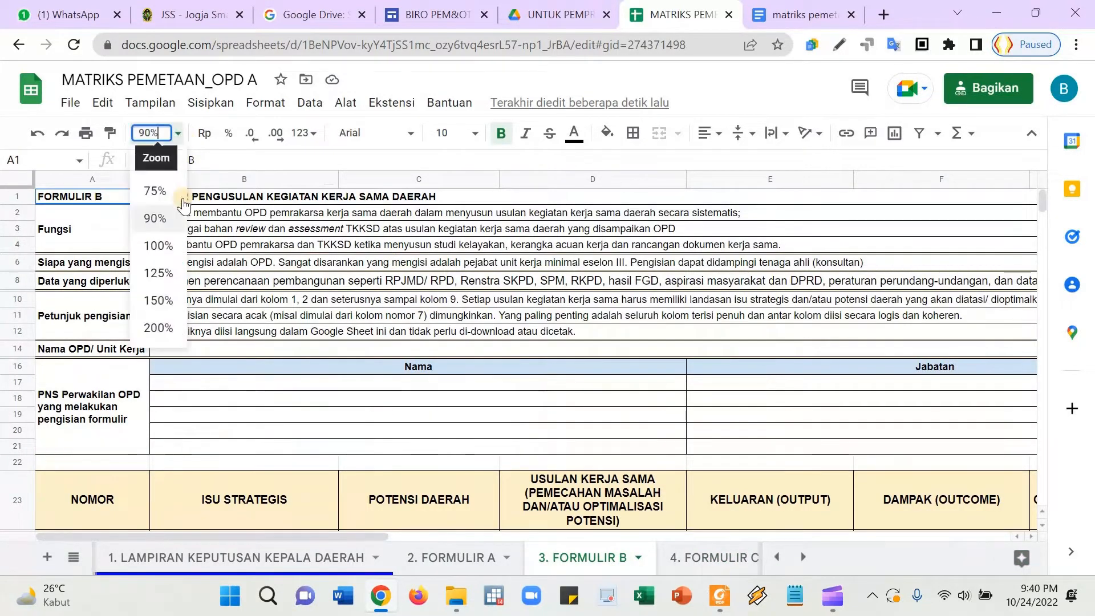
left_click(158, 245)
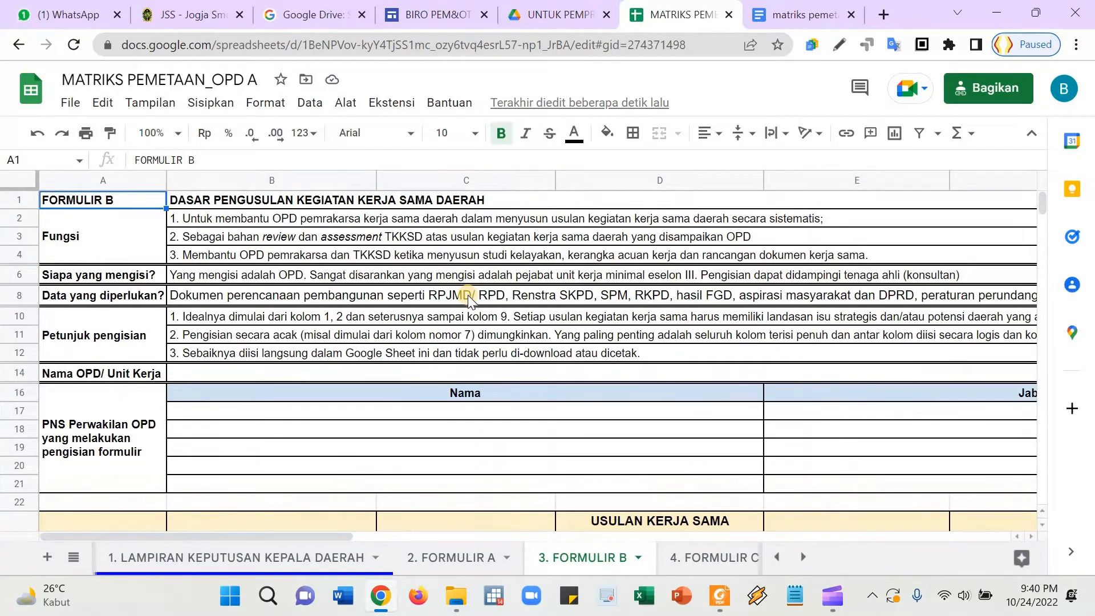
left_click(231, 557)
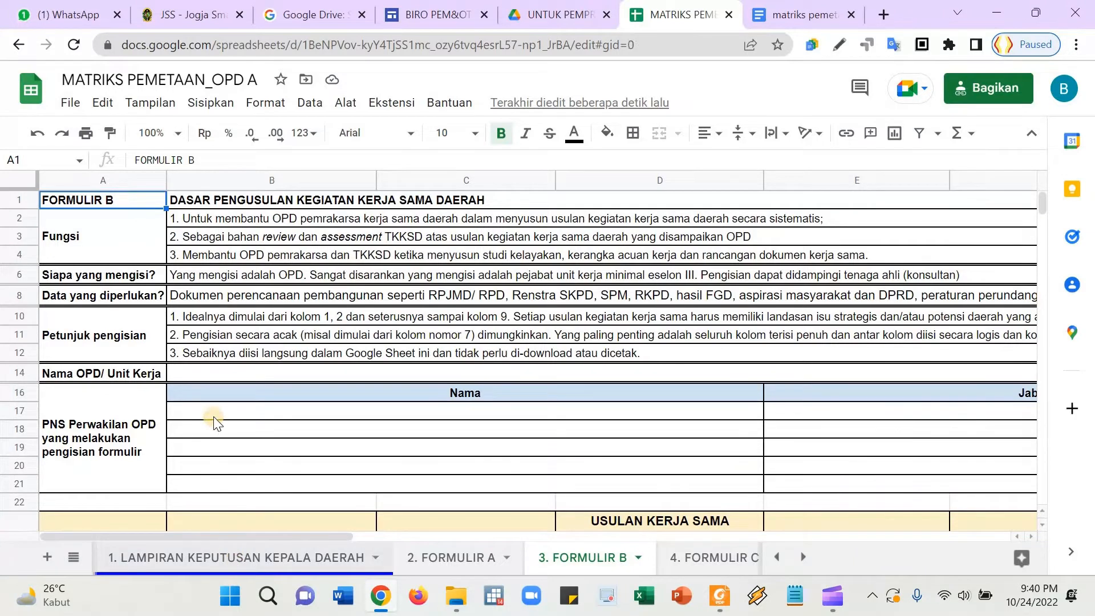
left_click(177, 134)
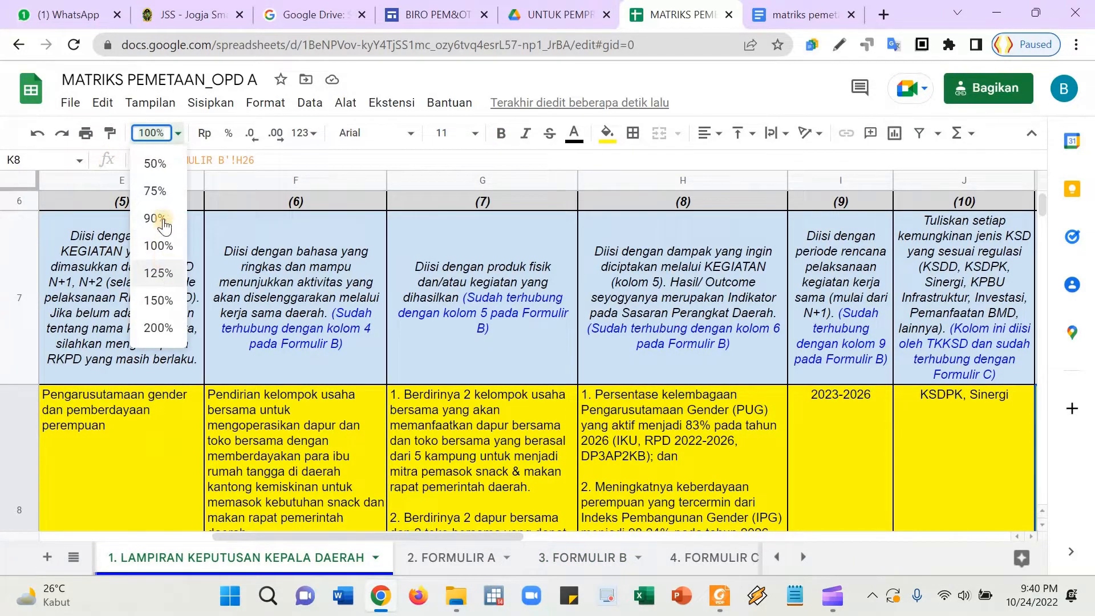
- Check that cell B9 on LAMPIRAN links to FORMULIR B, leaving zoom unchanged
left_click(249, 310)
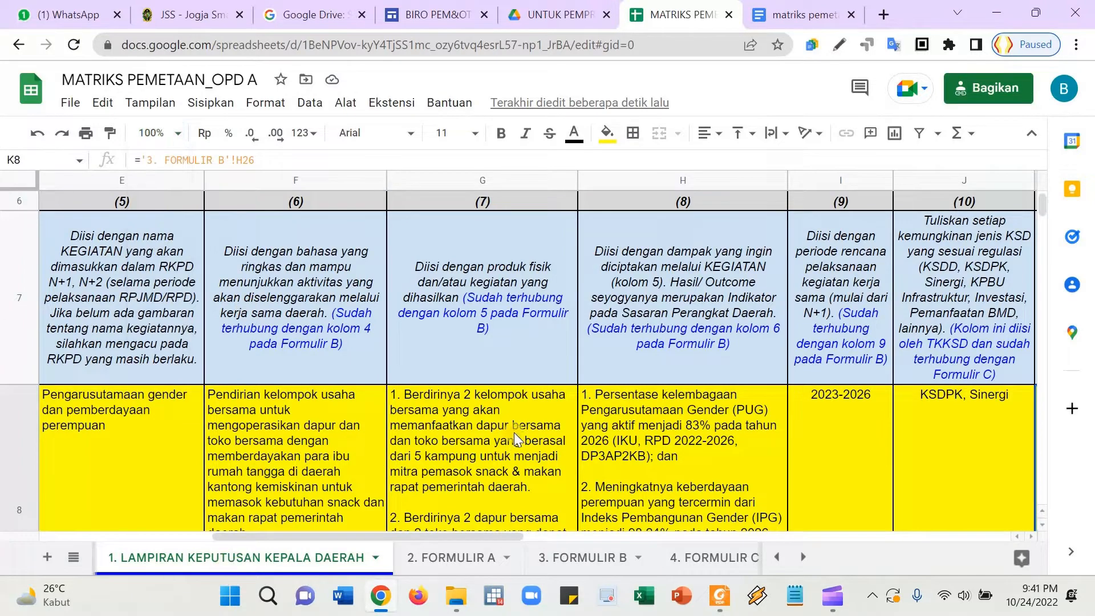
scroll(509, 428, "down", 3)
scroll(479, 383, "up", 2)
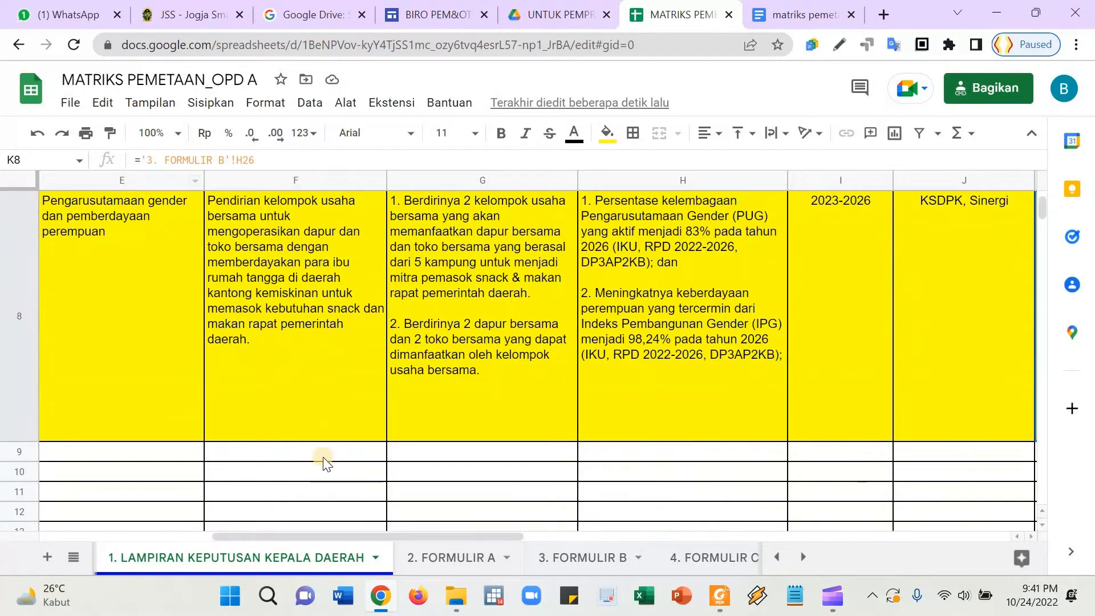
left_click(337, 475)
key("Left")
key("Left")
key("Left")
key("Left")
key("Left")
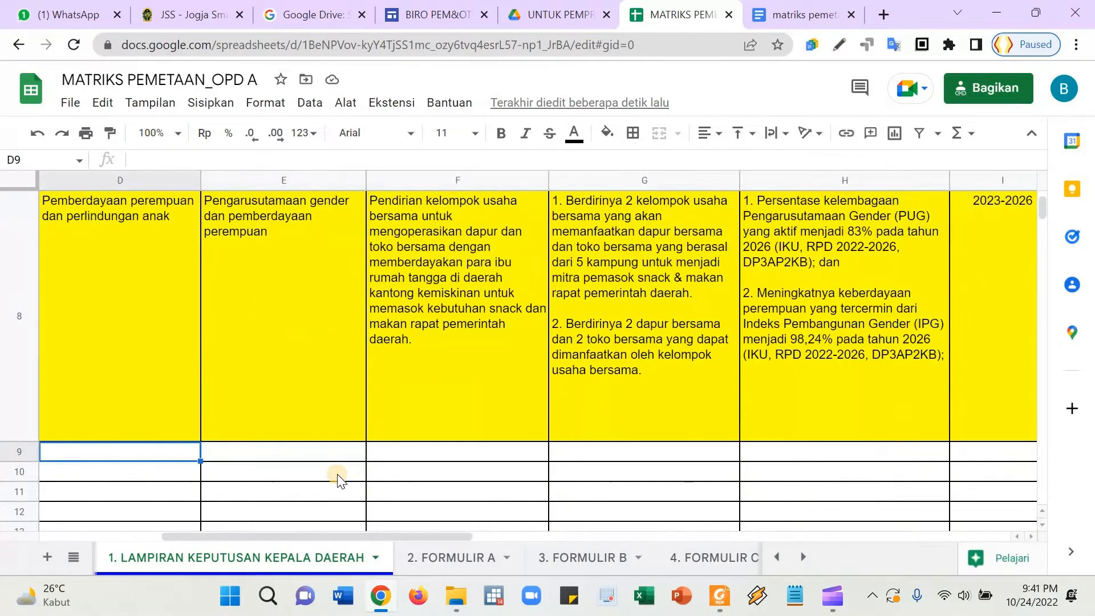
key("Right")
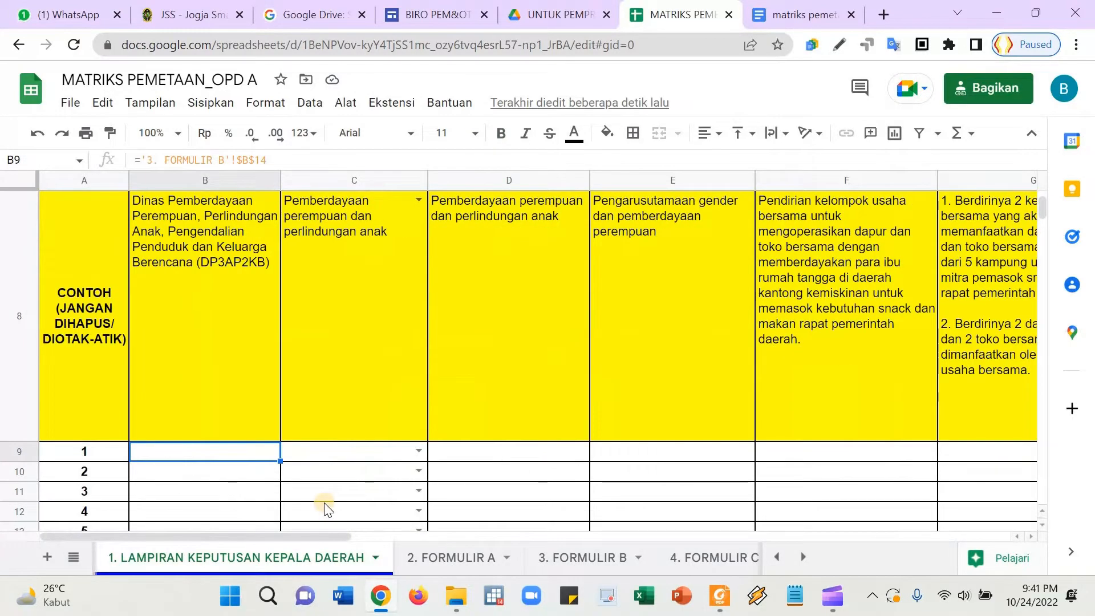
scroll(342, 456, "up", 2)
scroll(362, 394, "up", 3)
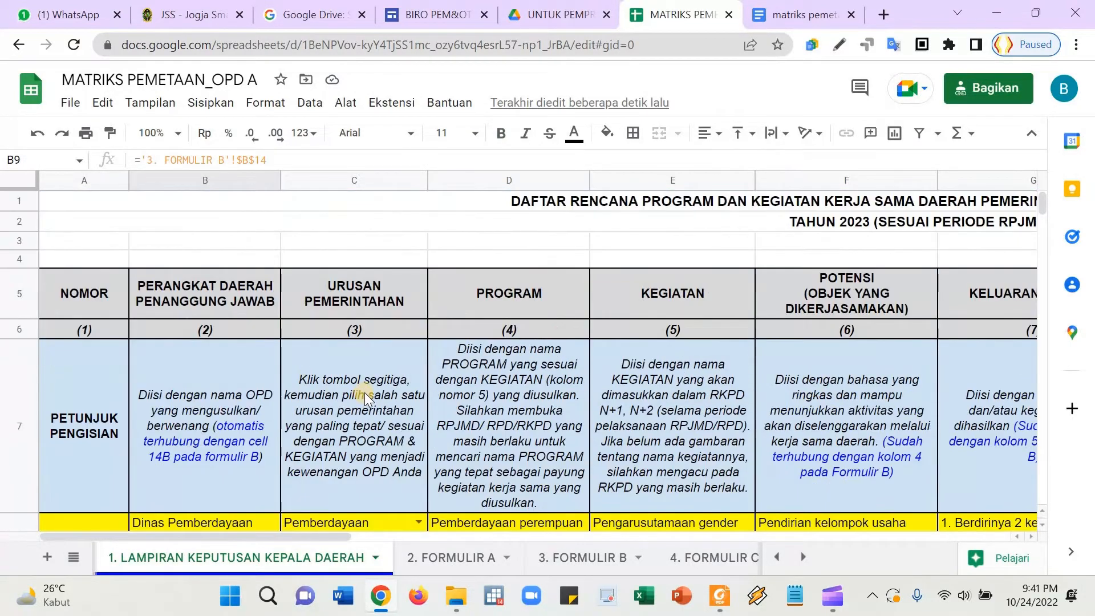
scroll(366, 393, "down", 1)
scroll(368, 396, "down", 5)
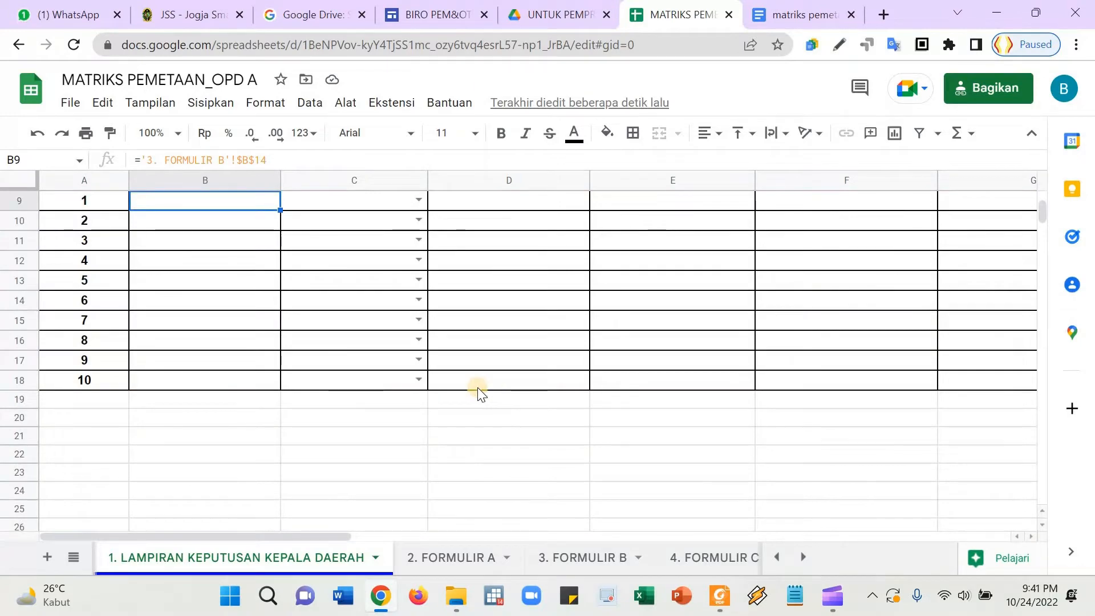
scroll(478, 388, "up", 3)
- Set the LAMPIRAN sheet zoom to 75% and look over the example and entry rows
left_click(172, 133)
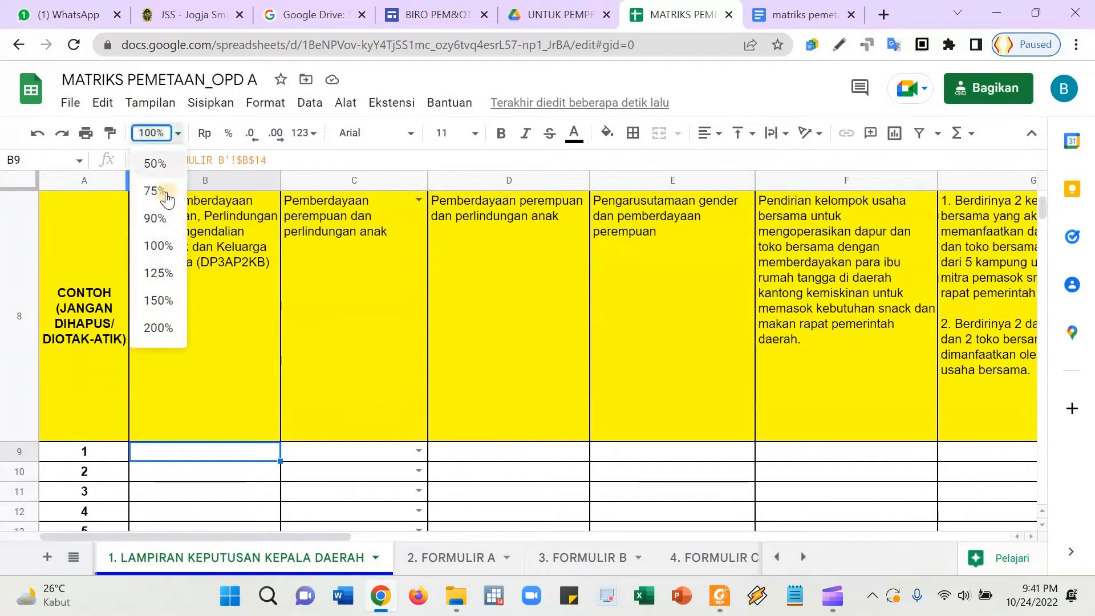
left_click(171, 201)
scroll(525, 435, "up", 3)
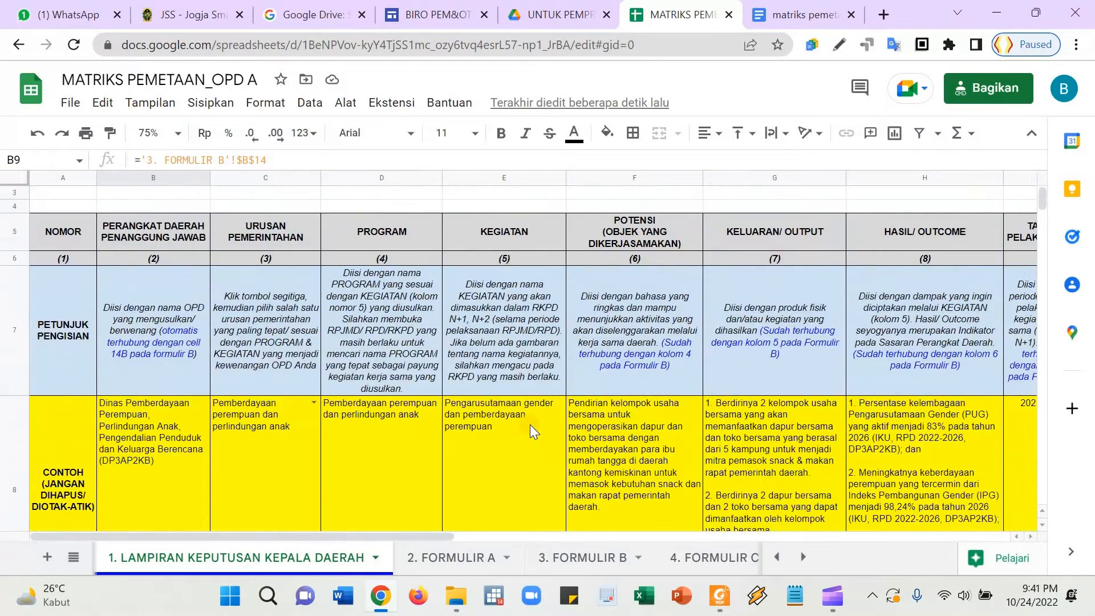
scroll(358, 484, "down", 4)
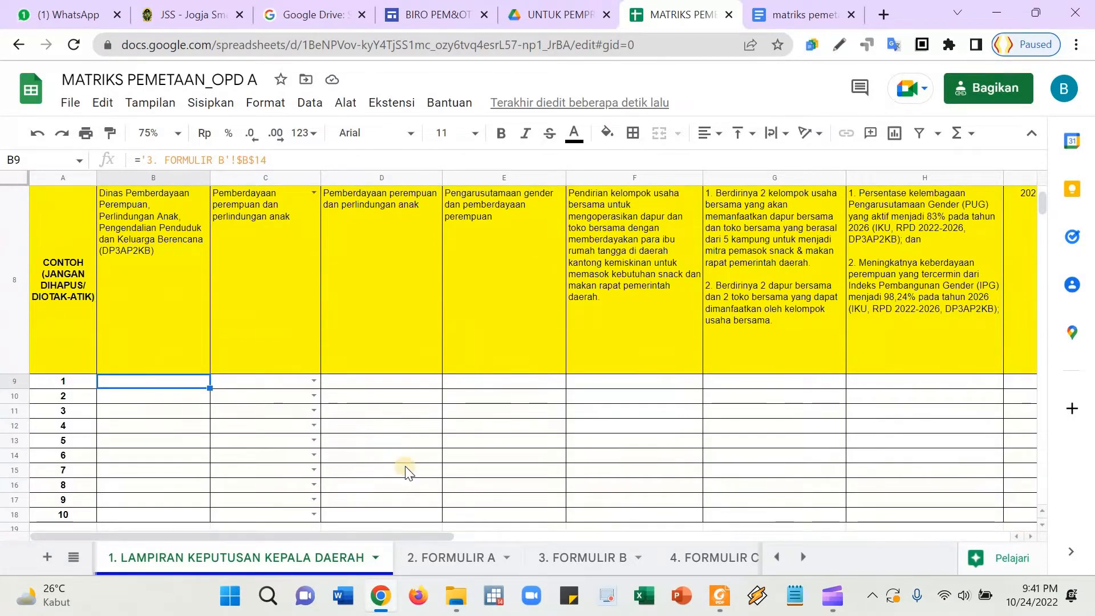
scroll(410, 450, "up", 1)
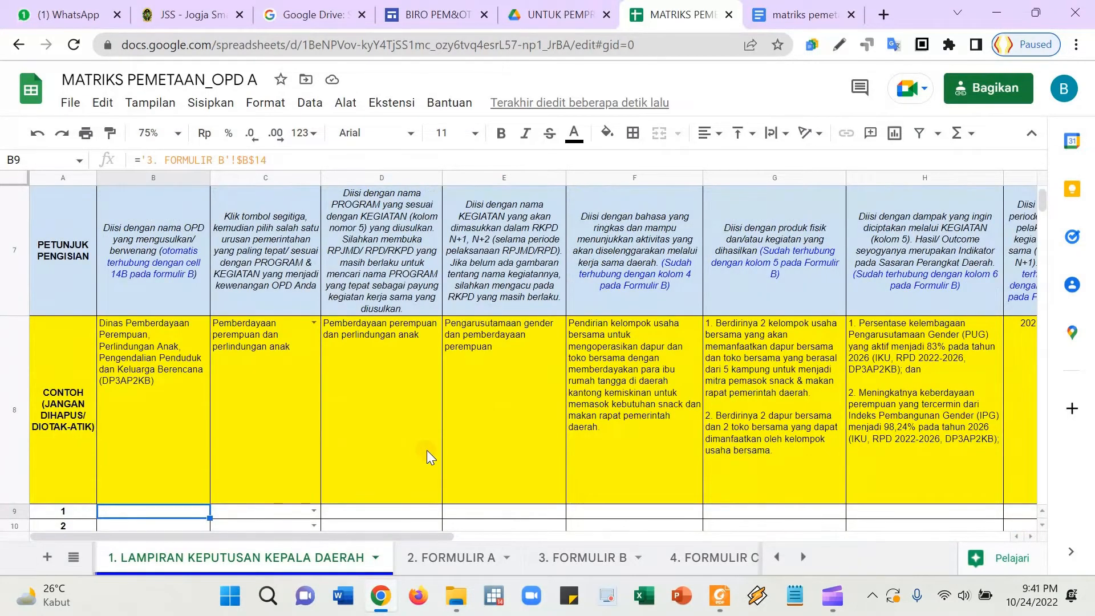
scroll(427, 449, "up", 2)
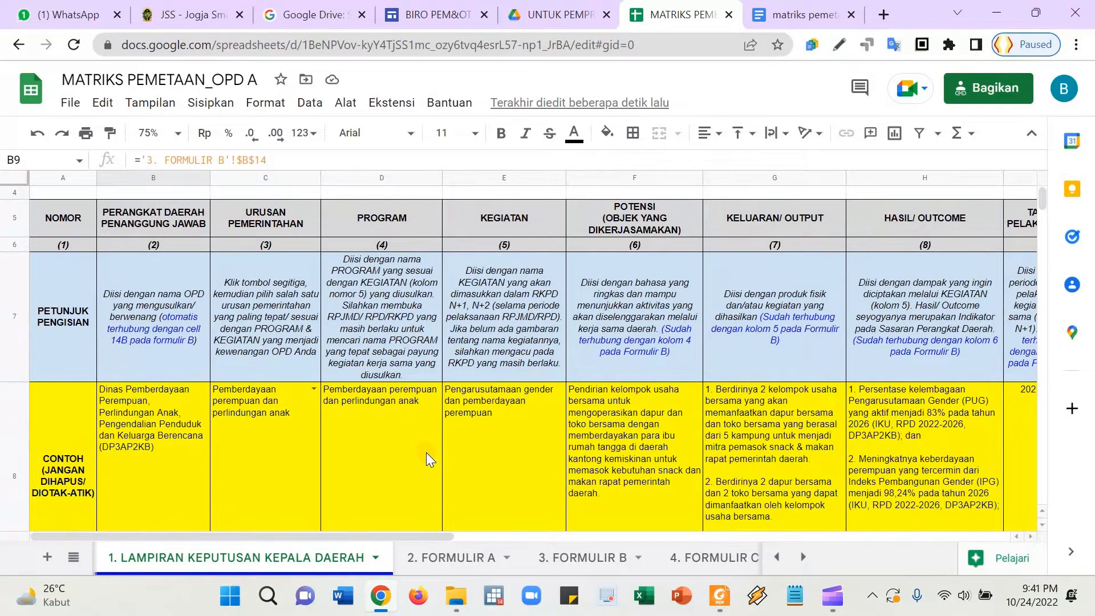
scroll(426, 452, "down", 3)
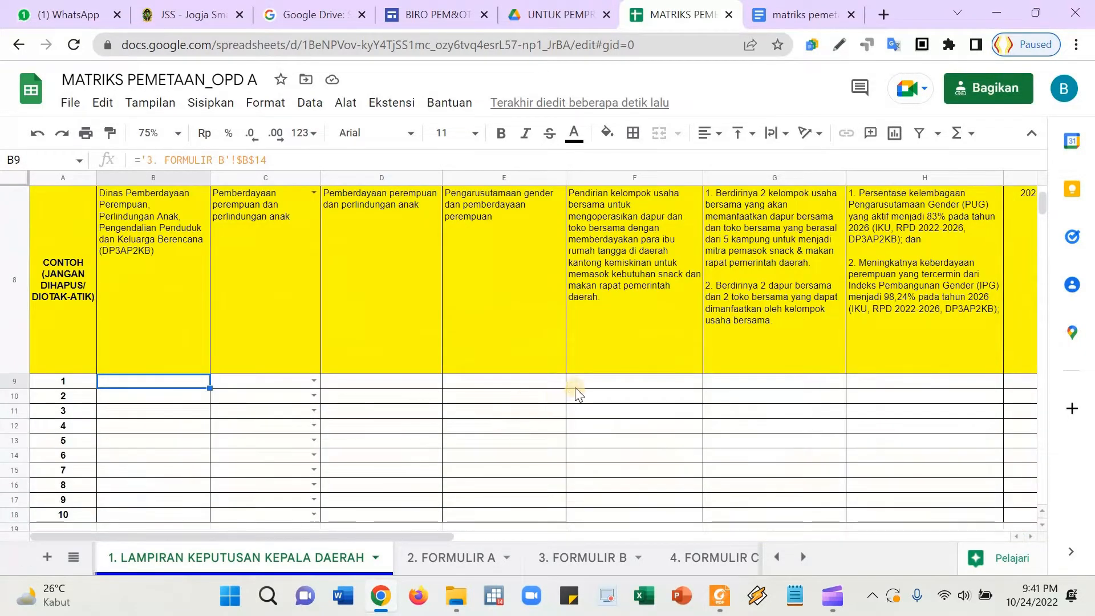
left_click(508, 382)
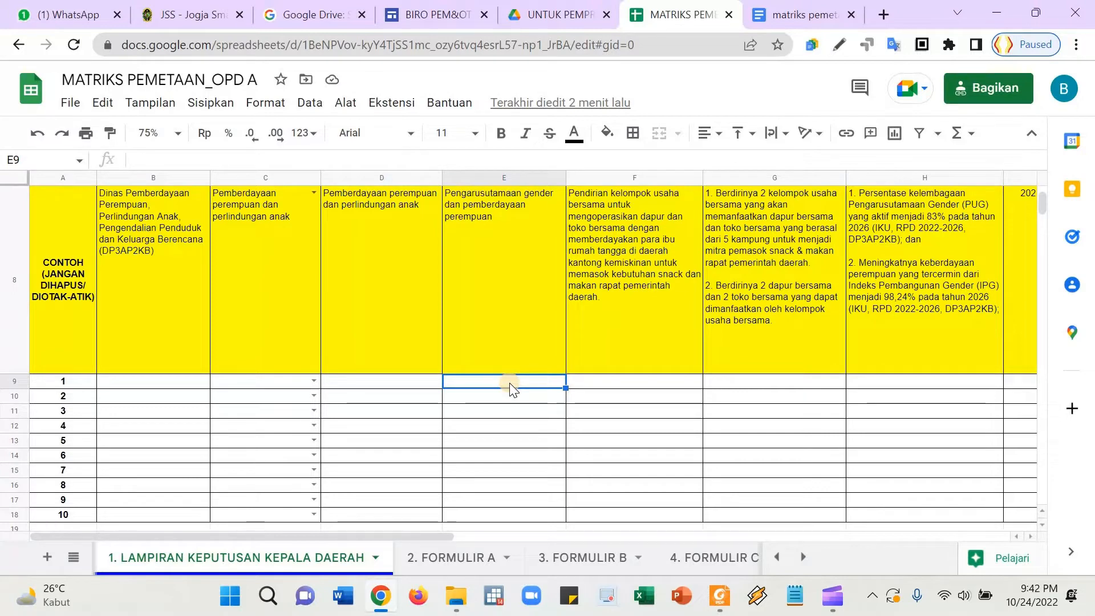
- Look over FORMULIR B's cooperation proposal form, then show 2. FORMULIR A from row 1
left_click(579, 565)
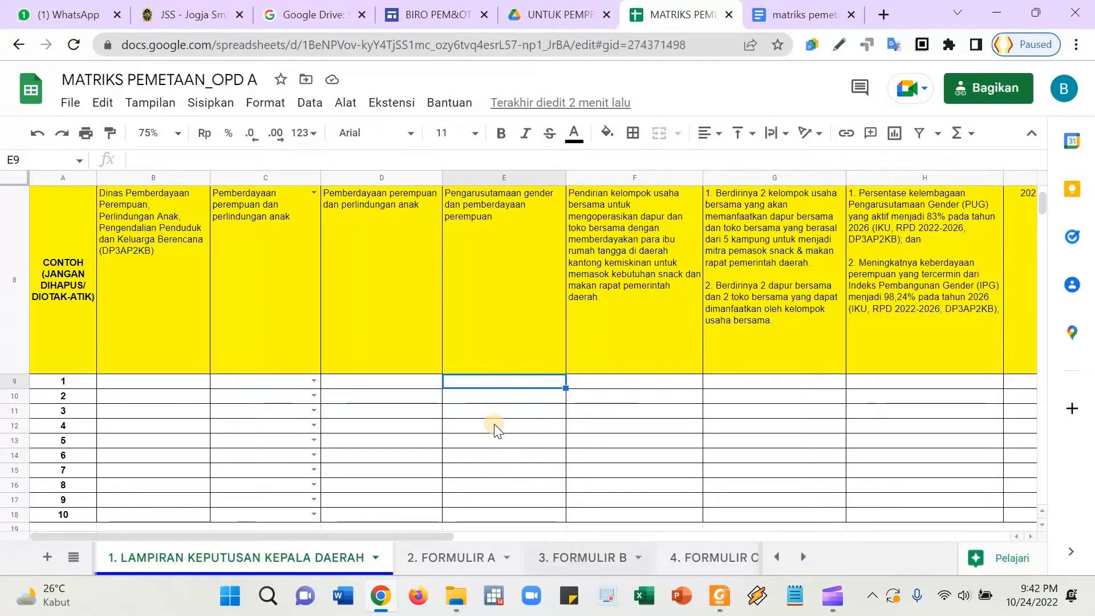
scroll(632, 374, "down", 1)
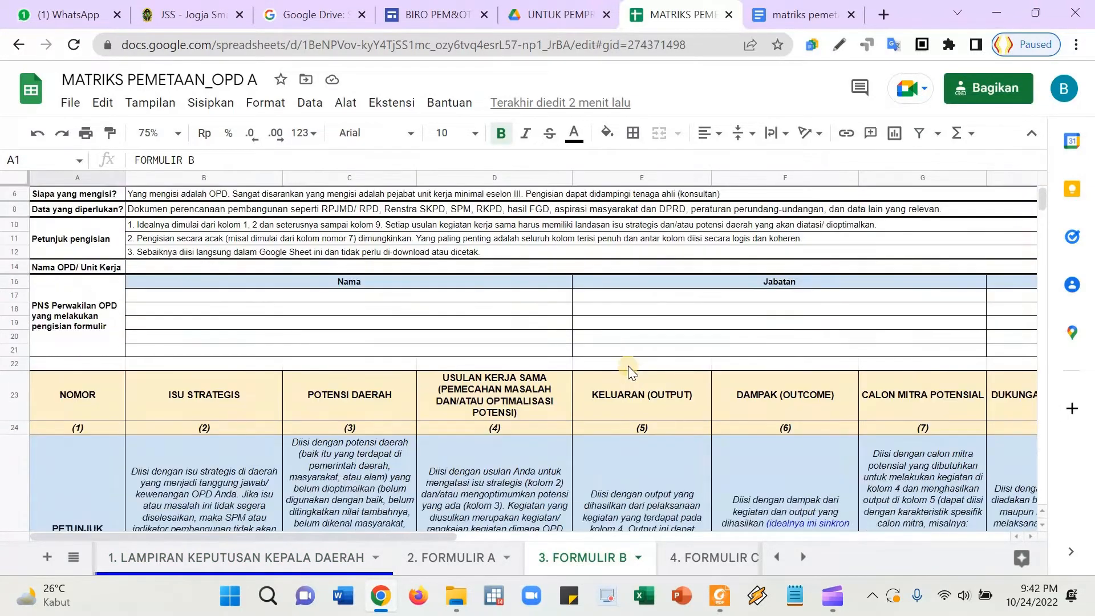
scroll(629, 371, "up", 1)
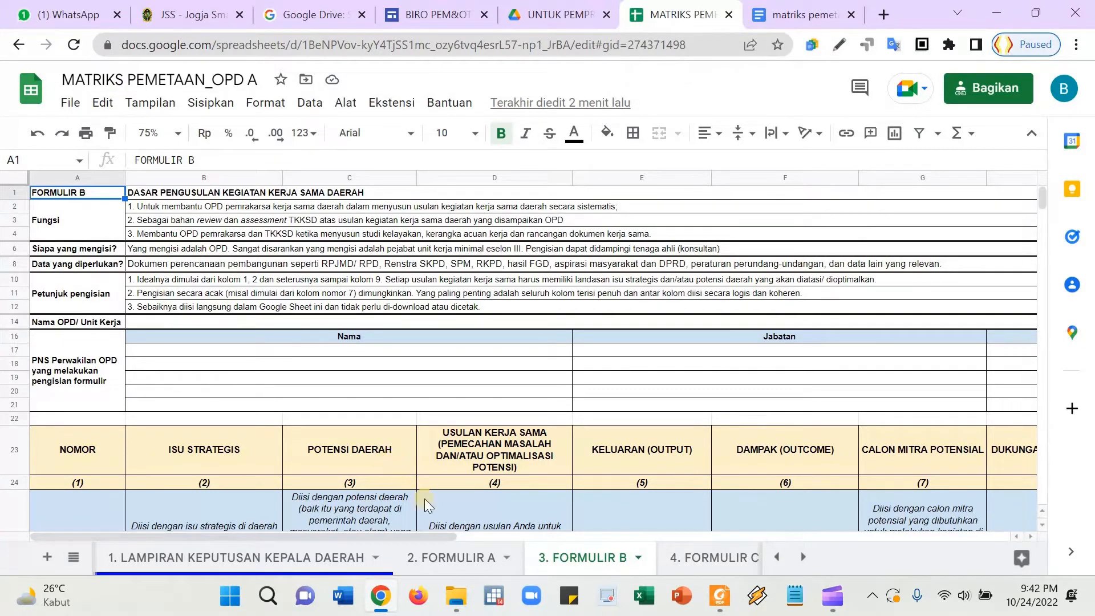
left_click(464, 566)
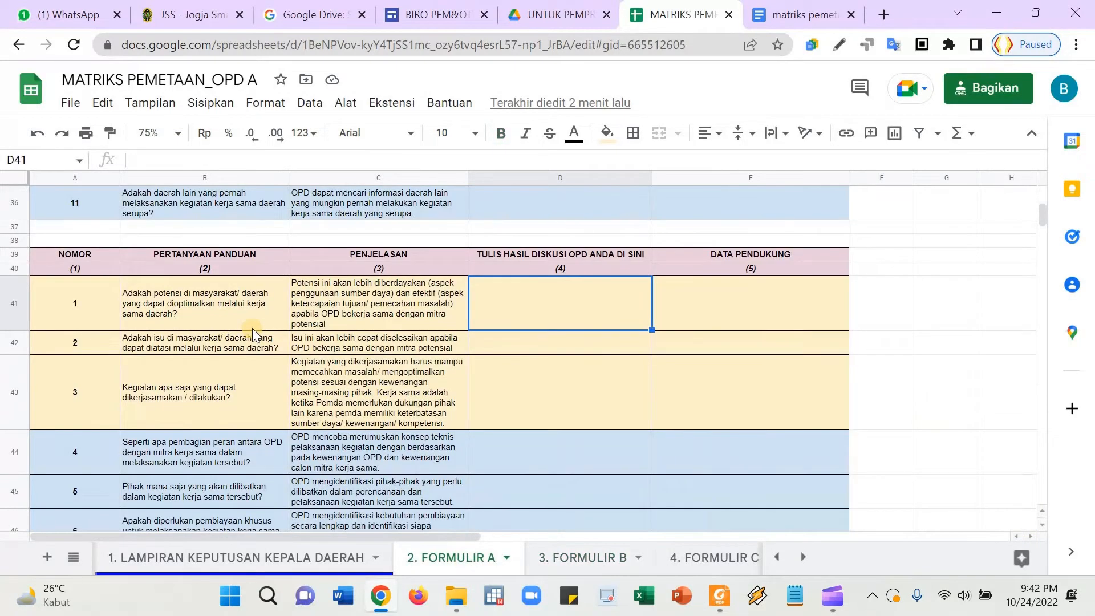
scroll(252, 327, "up", 10)
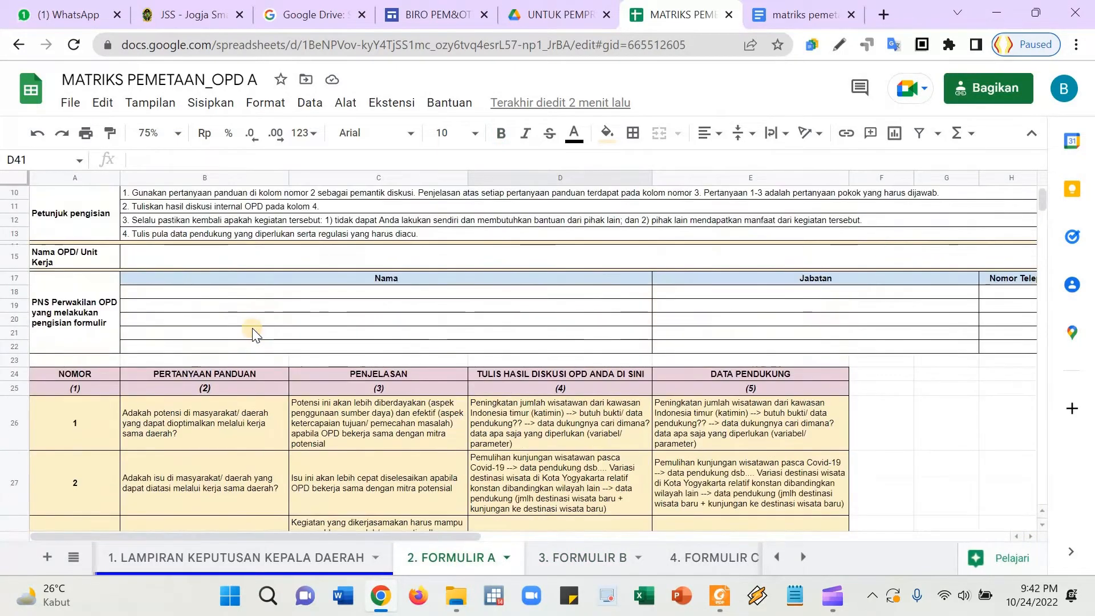
scroll(252, 327, "up", 3)
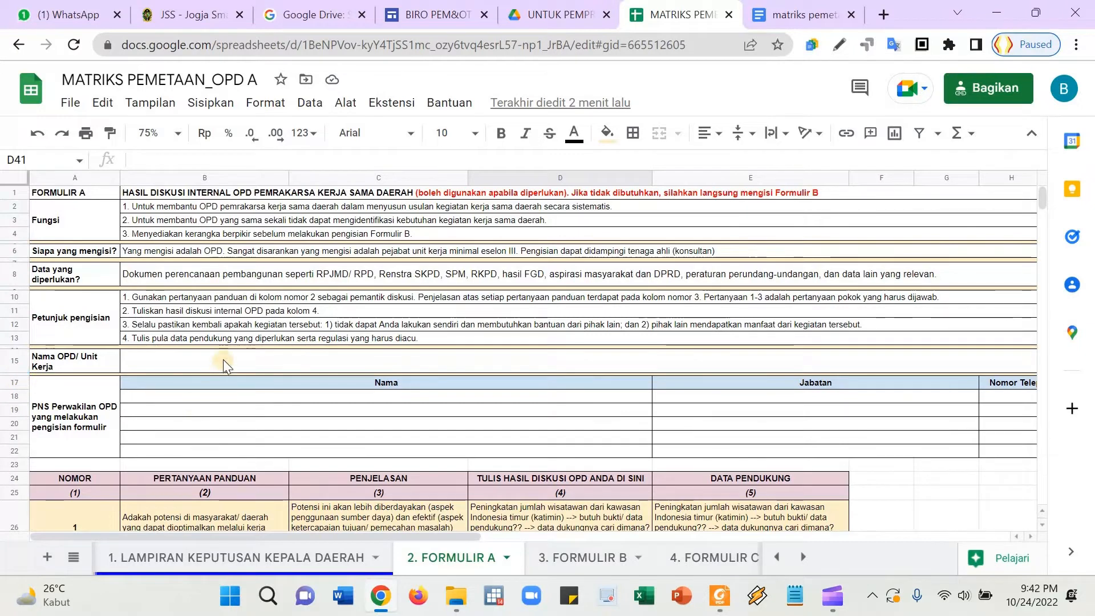
- Enter OPD A in FORMULIR A's Nama OPD/ Unit Kerja cell B15 and glance at LAMPIRAN
left_click(245, 363)
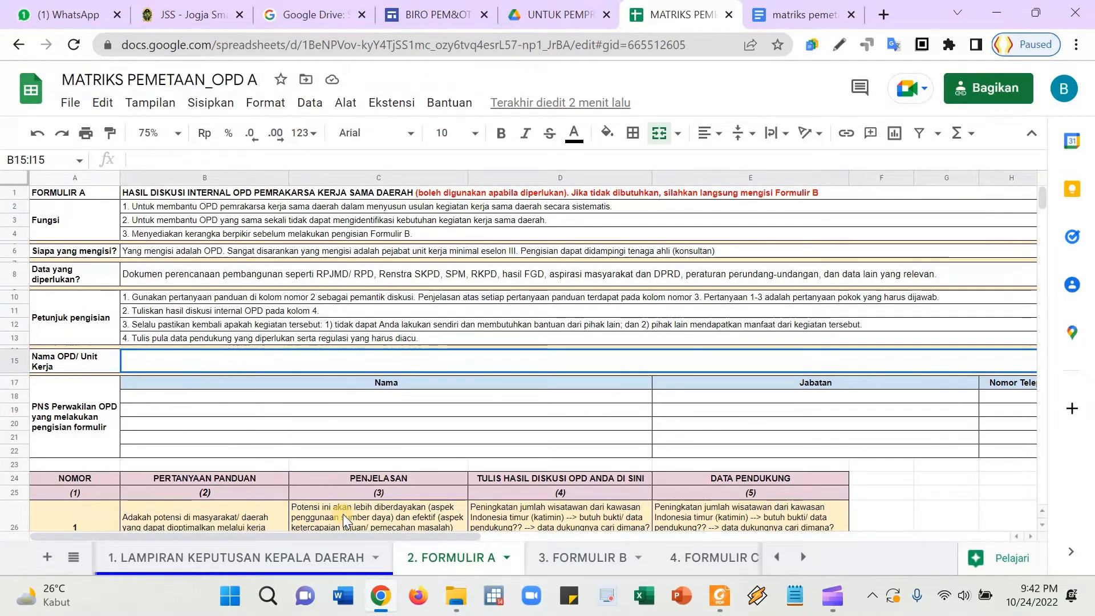
type("OPD A")
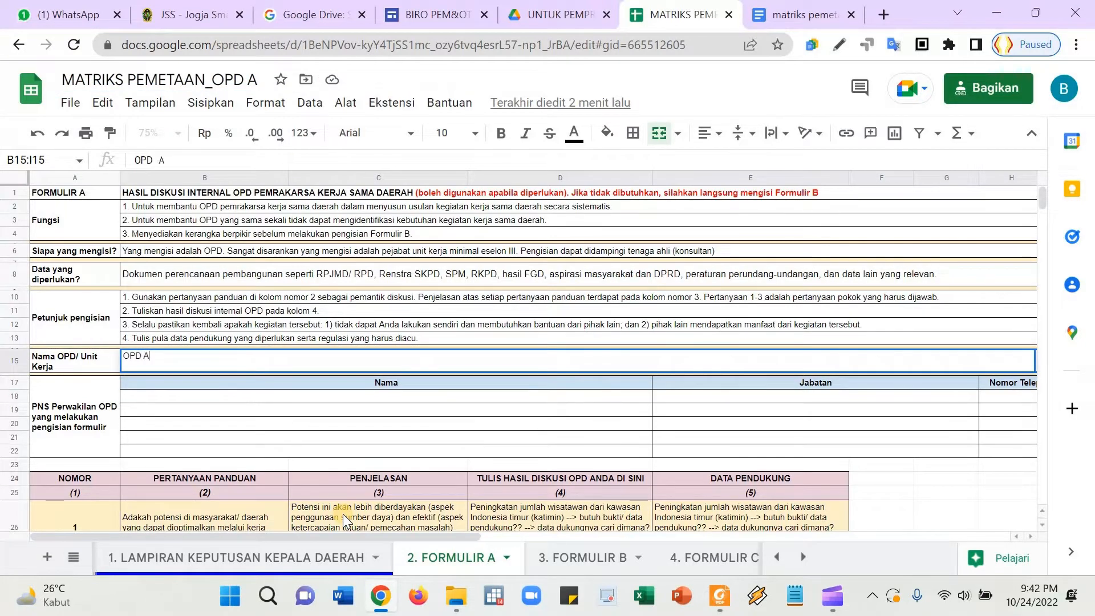
key("Return")
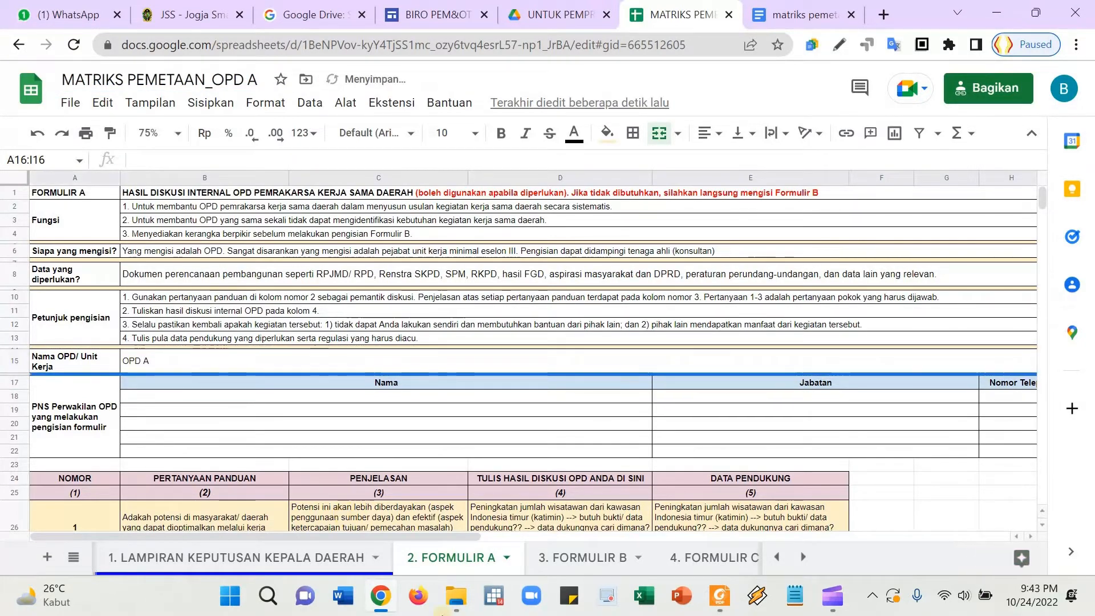
left_click(329, 566)
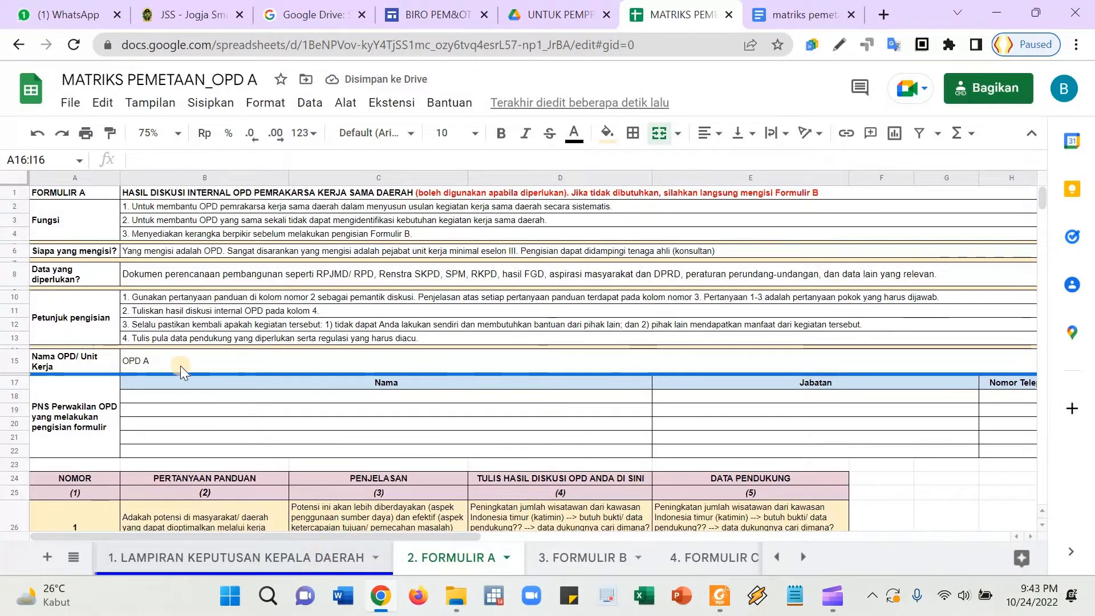
scroll(185, 416, "down", 3)
scroll(187, 415, "up", 5)
scroll(187, 415, "down", 5)
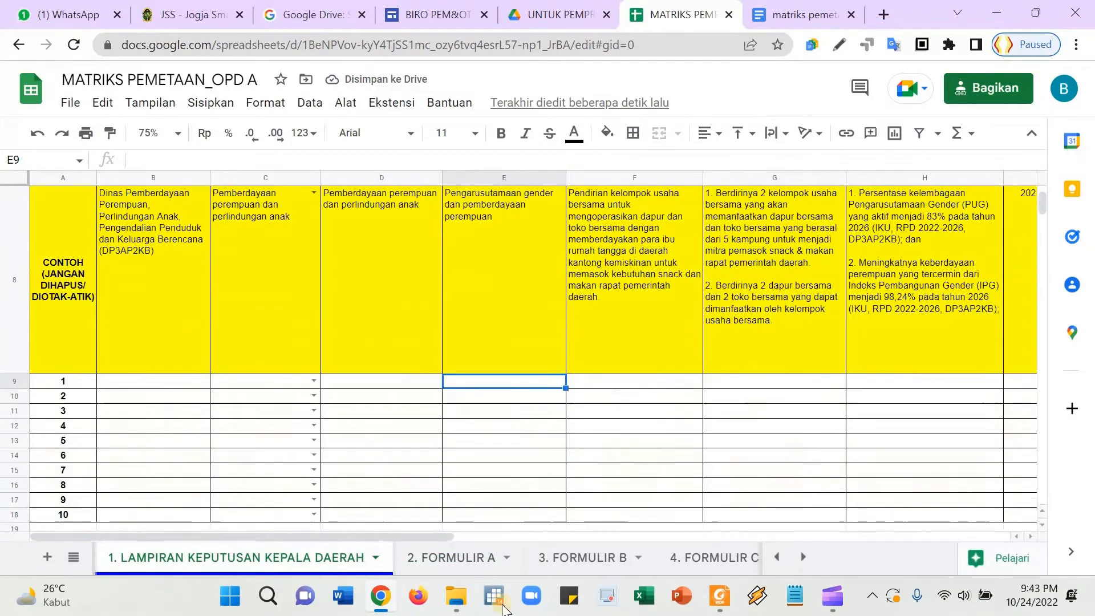
- Set FORMULIR B's Nama OPD cell B14 to the formula ='2. FORMULIR A'!B15
left_click(487, 560)
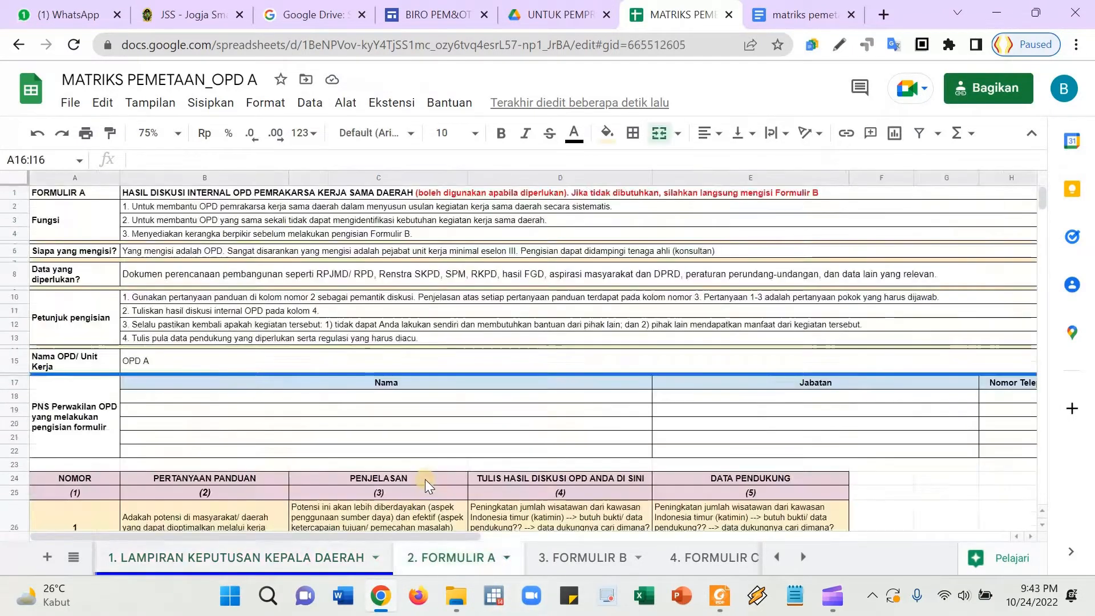
left_click(582, 561)
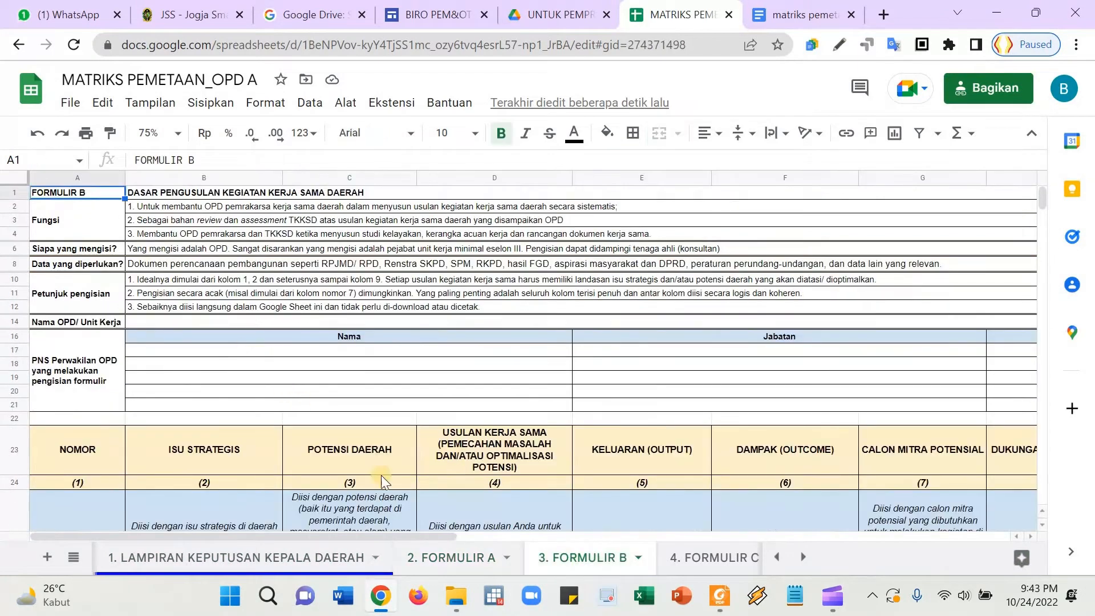
left_click(466, 564)
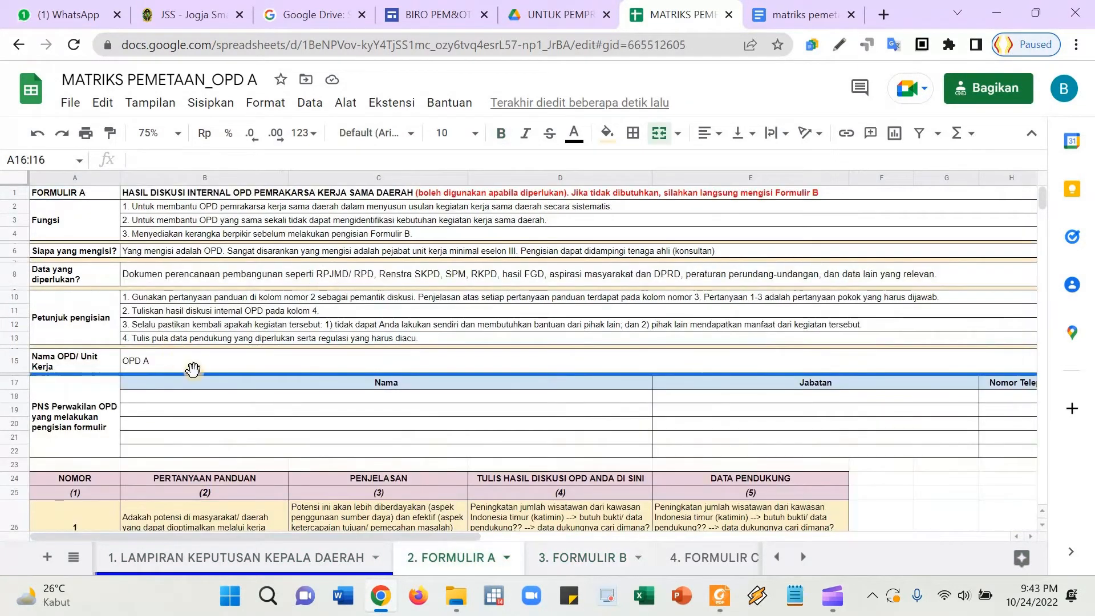
left_click(240, 363)
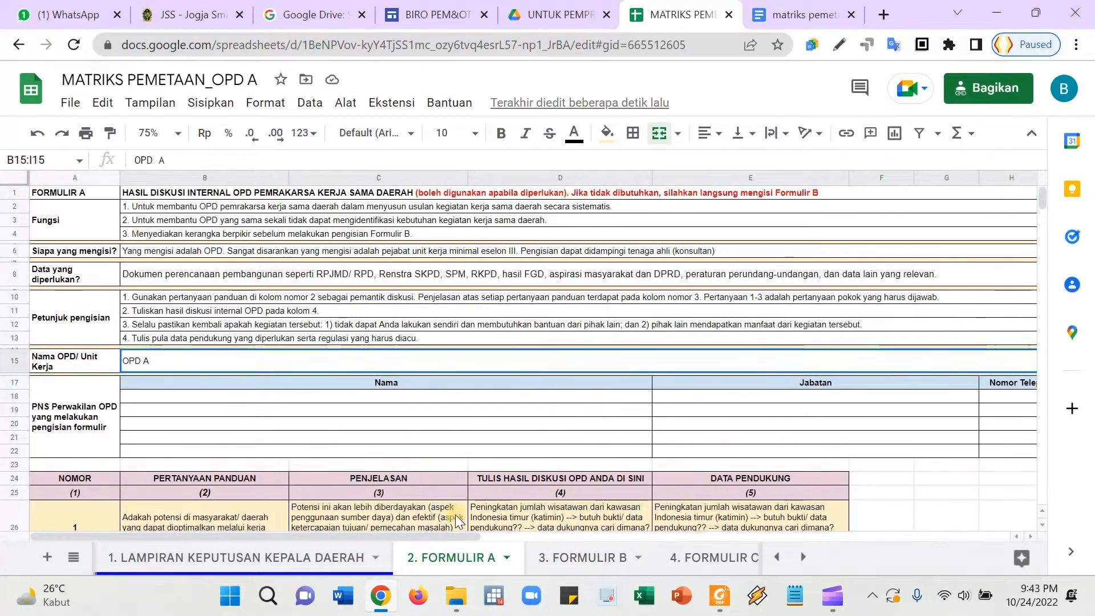
left_click(568, 568)
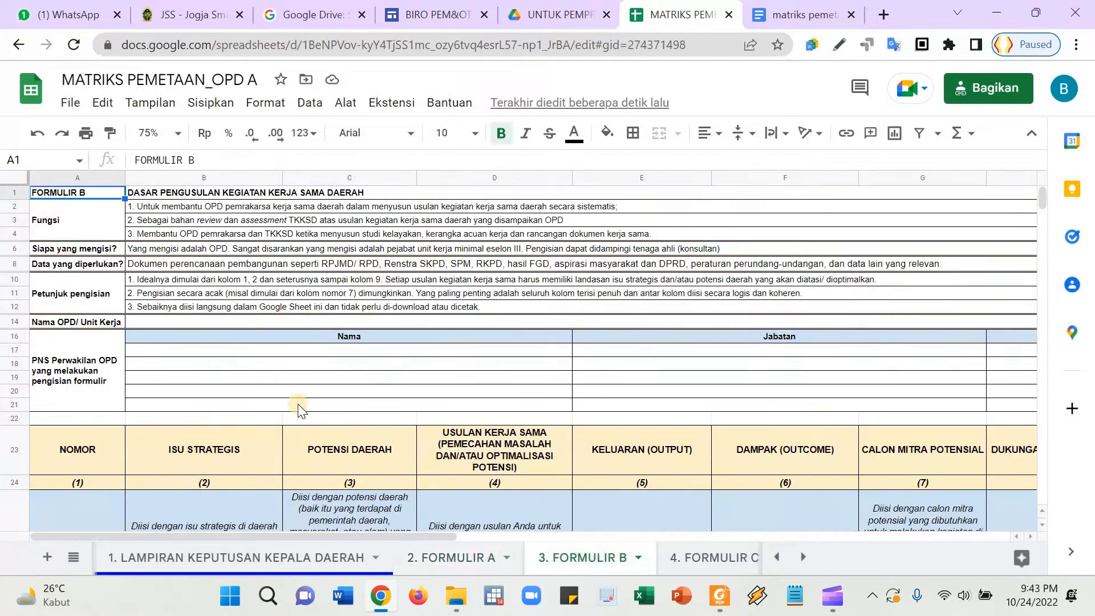
left_click(228, 323)
type("=")
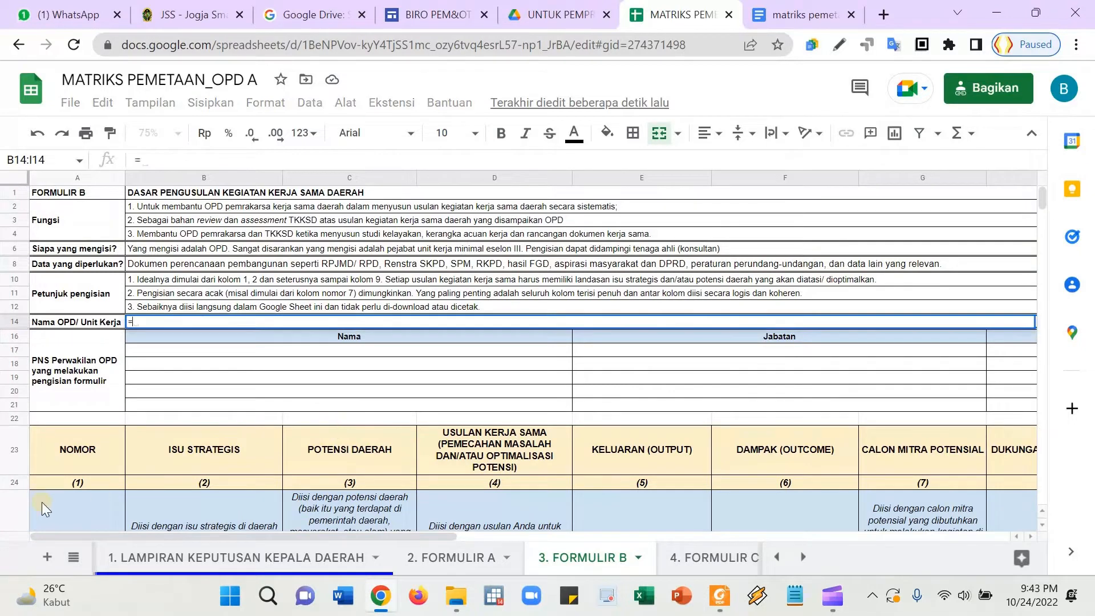
left_click(429, 564)
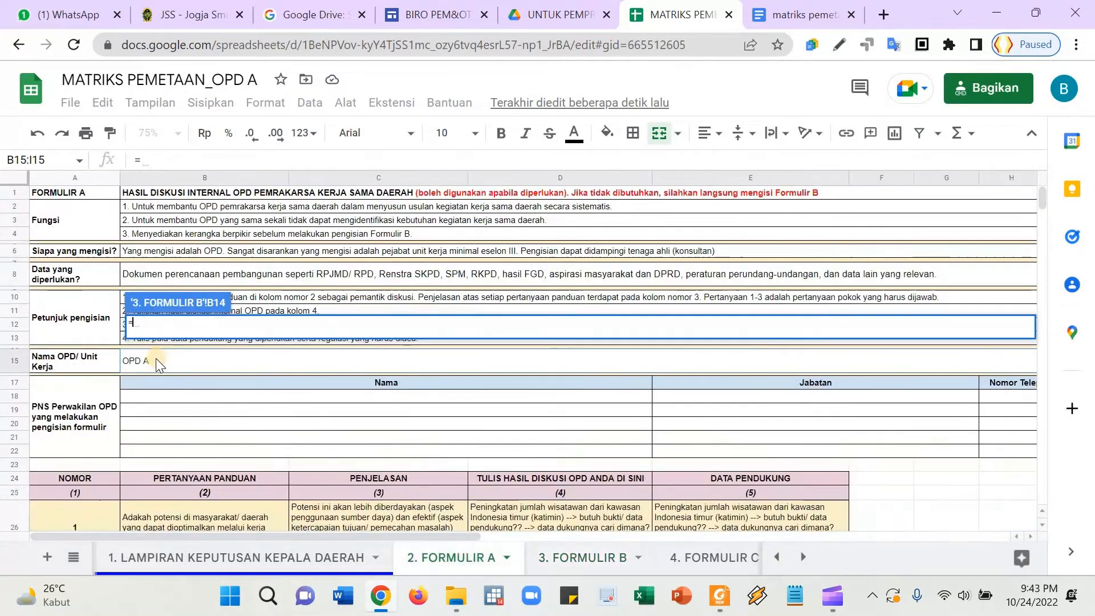
left_click(159, 361)
key("Return")
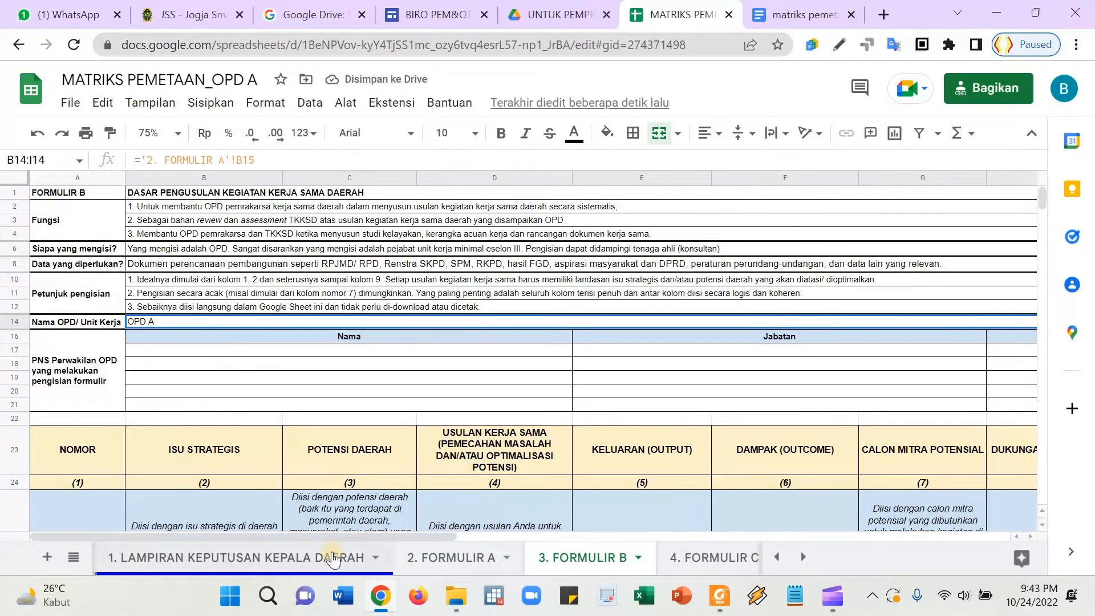
- Confirm the LAMPIRAN entry rows now show OPD A and inspect B9's formula
left_click(304, 553)
scroll(215, 399, "up", 3)
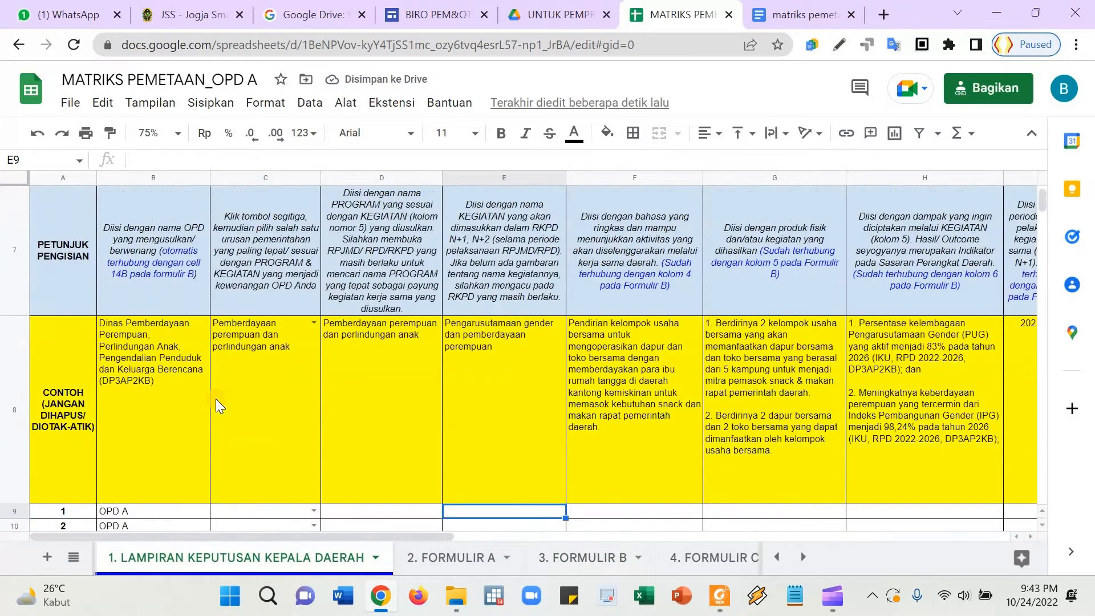
scroll(165, 394, "down", 1)
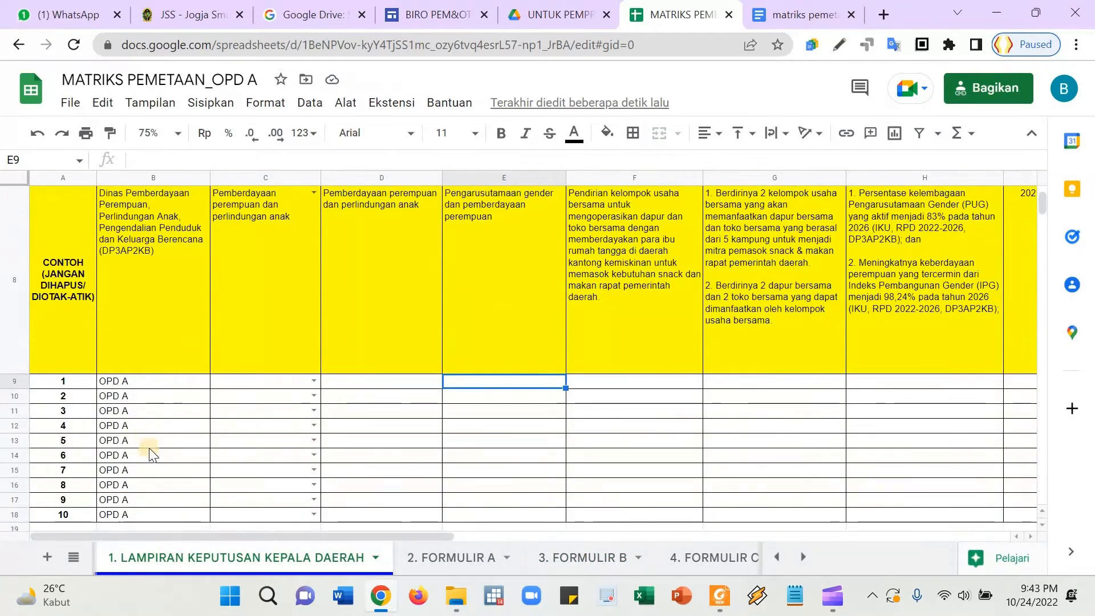
scroll(149, 450, "down", 1)
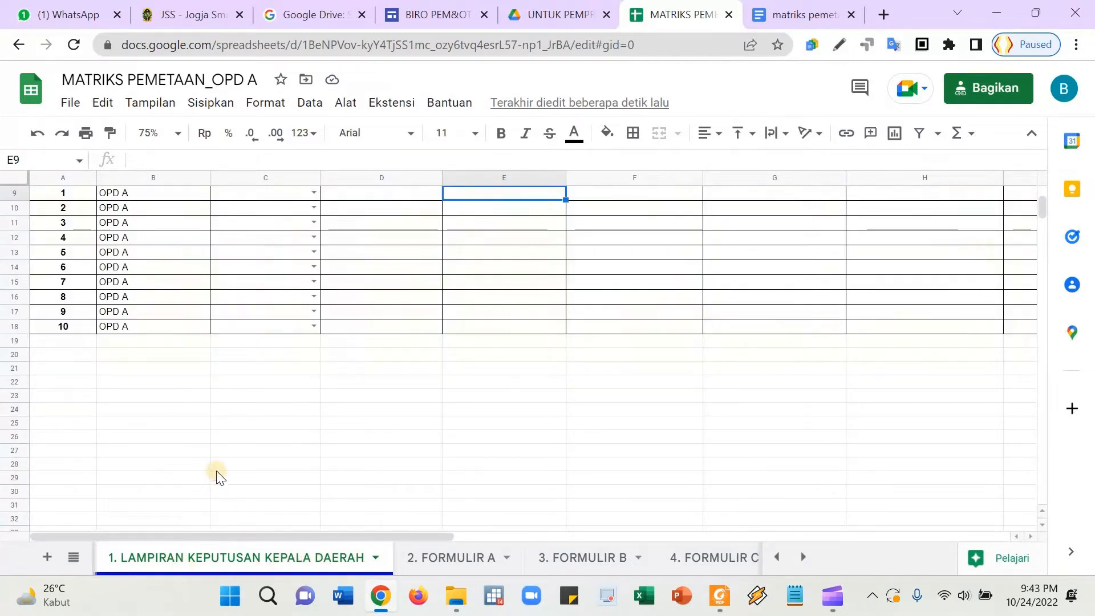
scroll(217, 471, "up", 1)
key("Left")
key("Left")
key("Left")
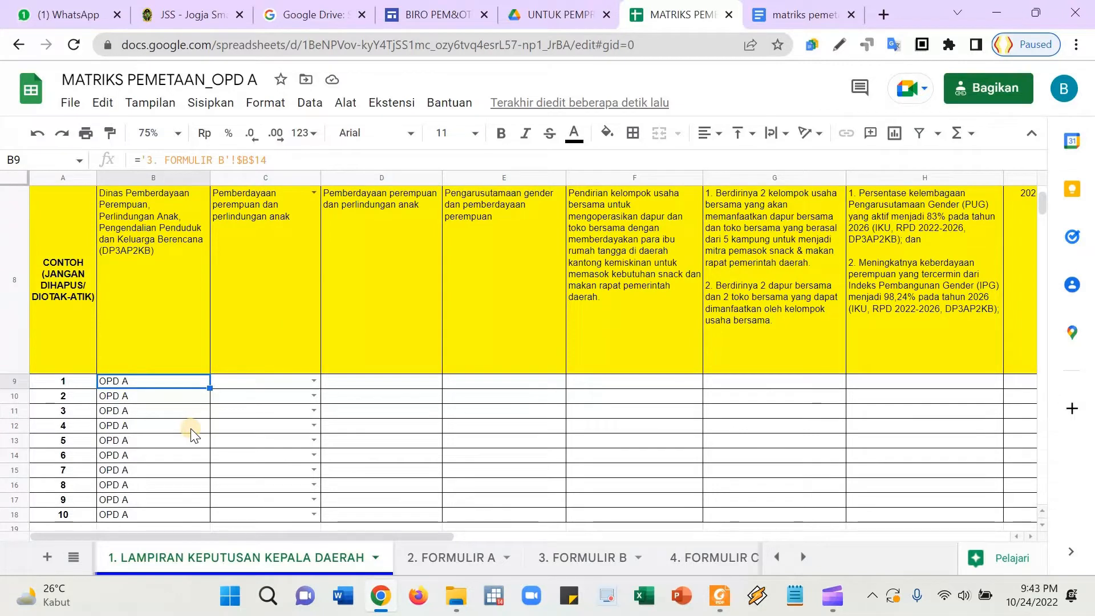
- Enter the representative's name in FORMULIR A's first Nama cell
left_click(422, 558)
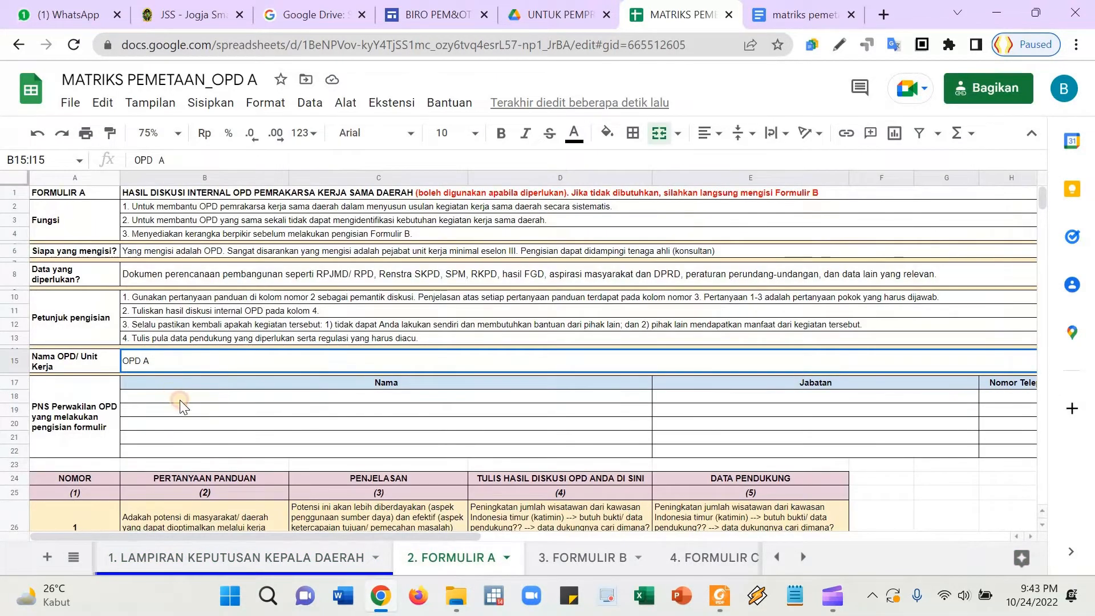
left_click(180, 398)
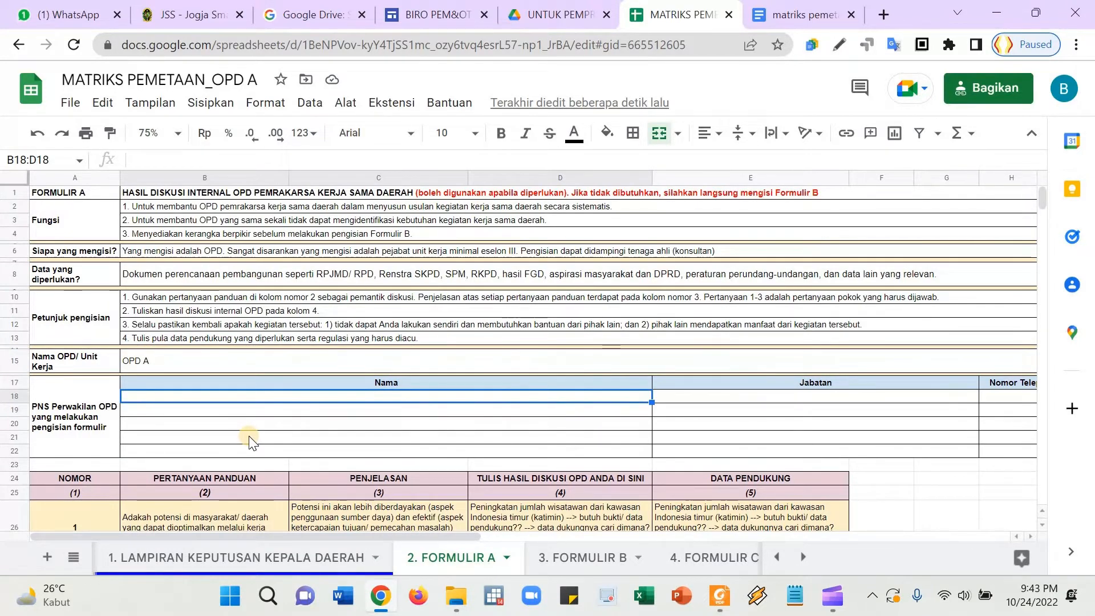
type("A")
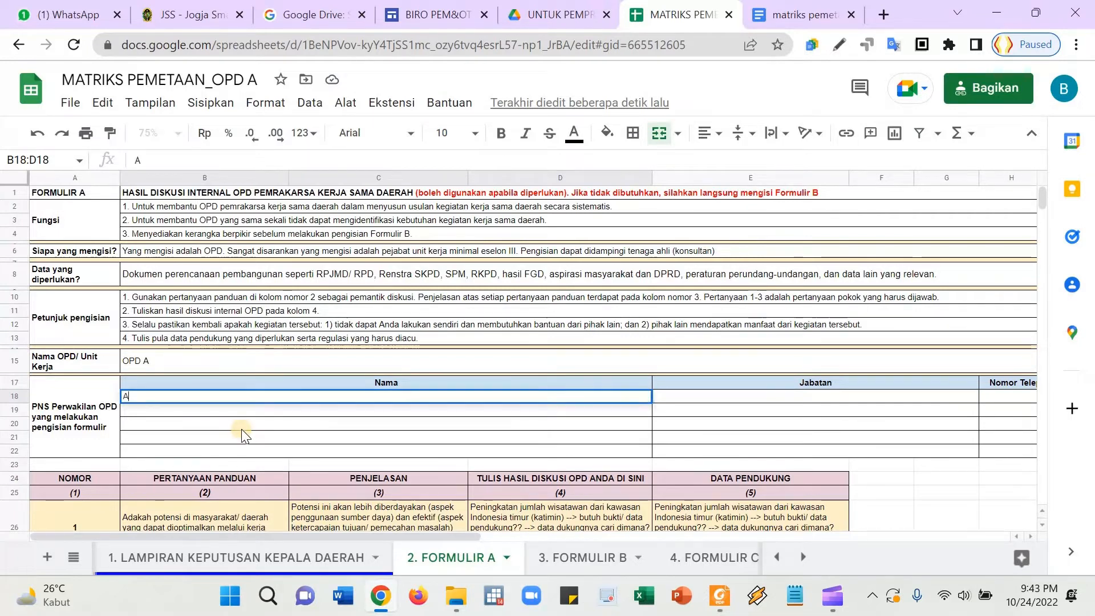
type("s")
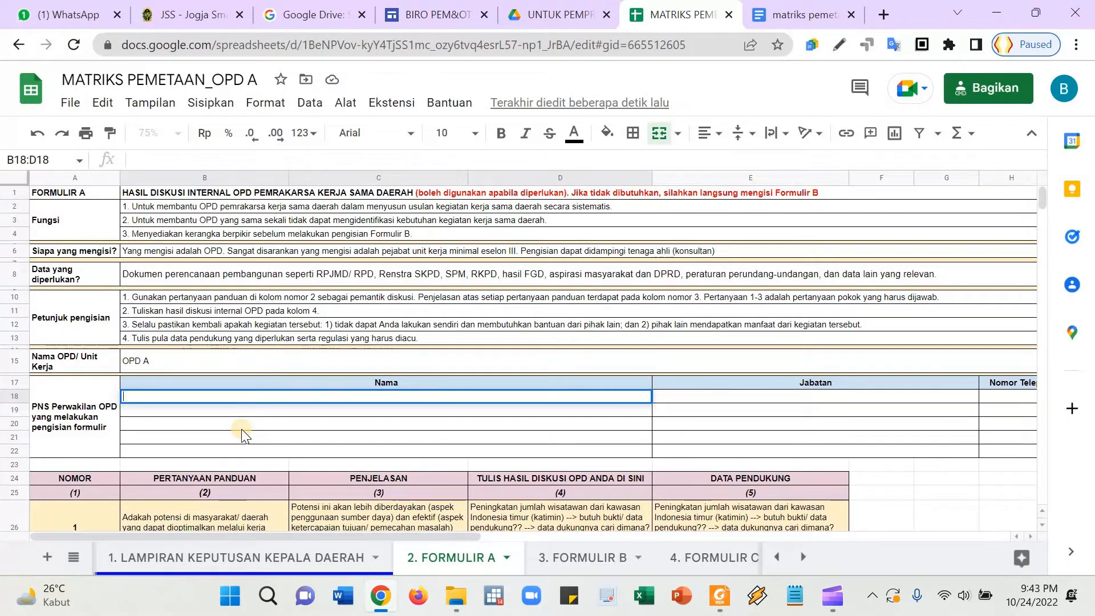
type("Saif")
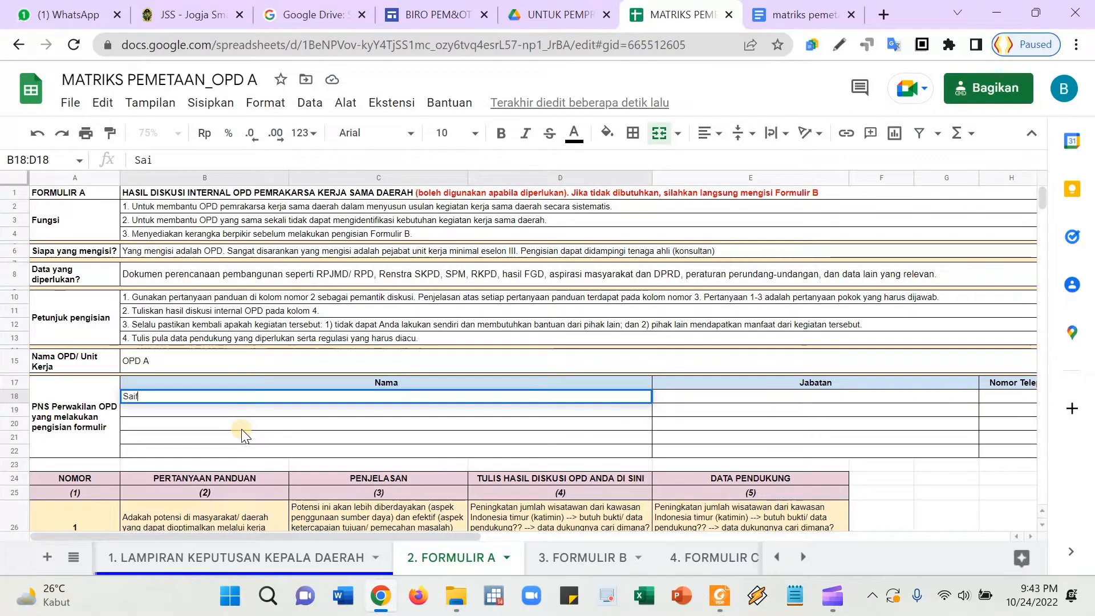
type("ul")
key("Tab")
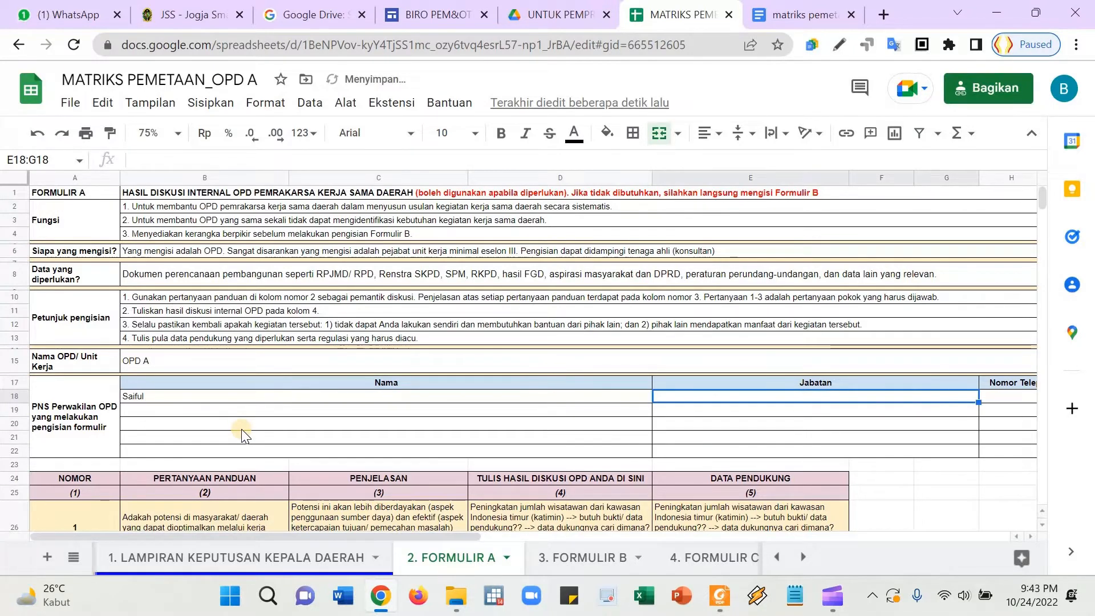
- Set the representative's Jabatan to Kabag Kerja Sama Pemprov Kalimantan Selatan
type("Kabag Kerjasam")
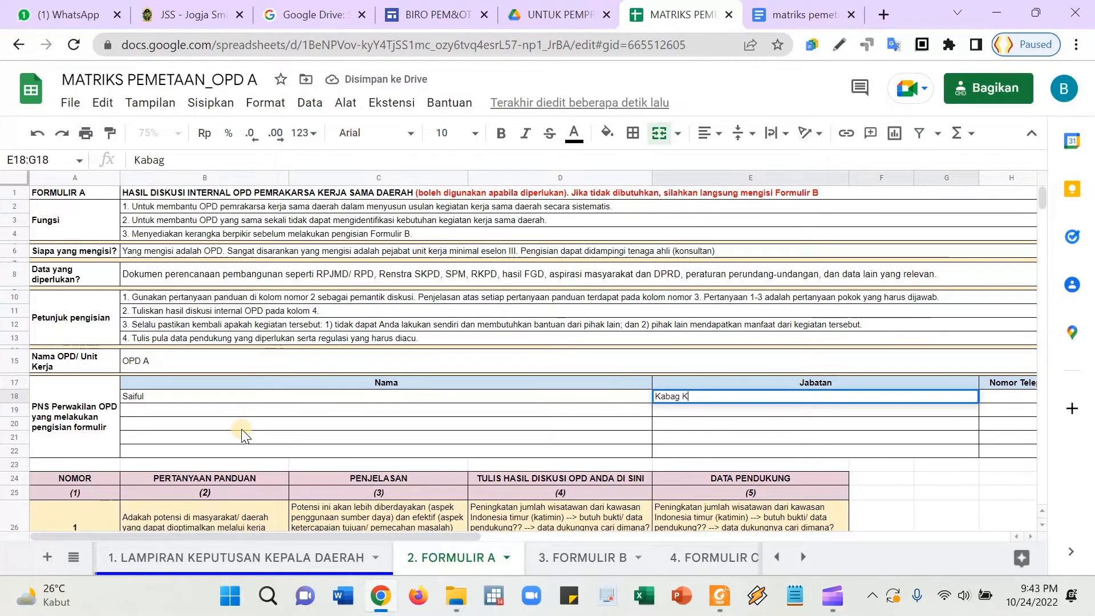
key("BackSpace")
key("BackSpace")
key("BackSpace")
key("BackSpace")
key("BackSpace")
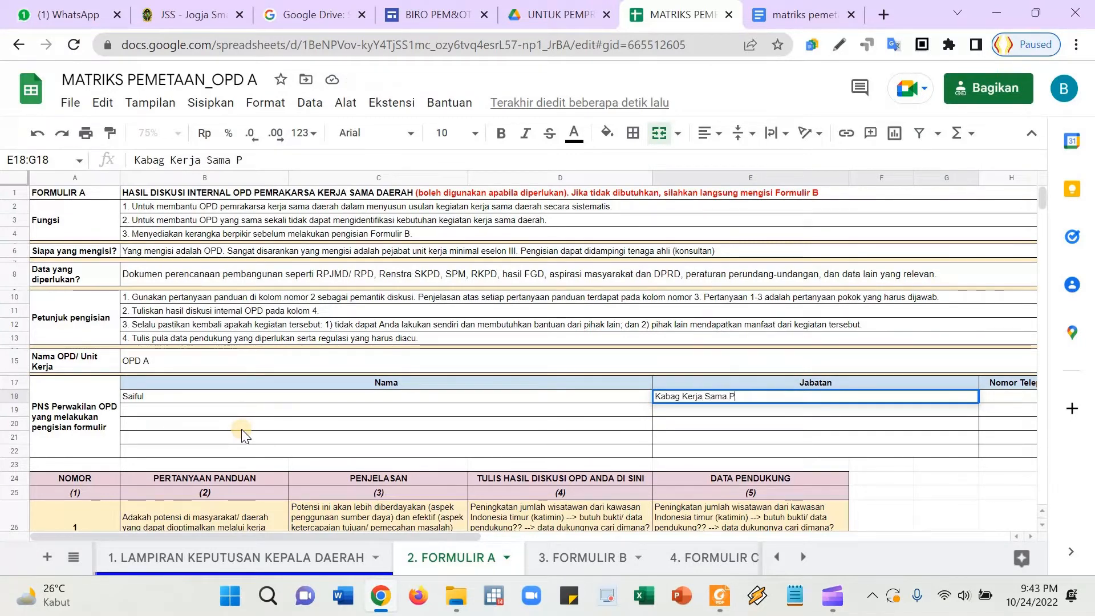
type("emprov S")
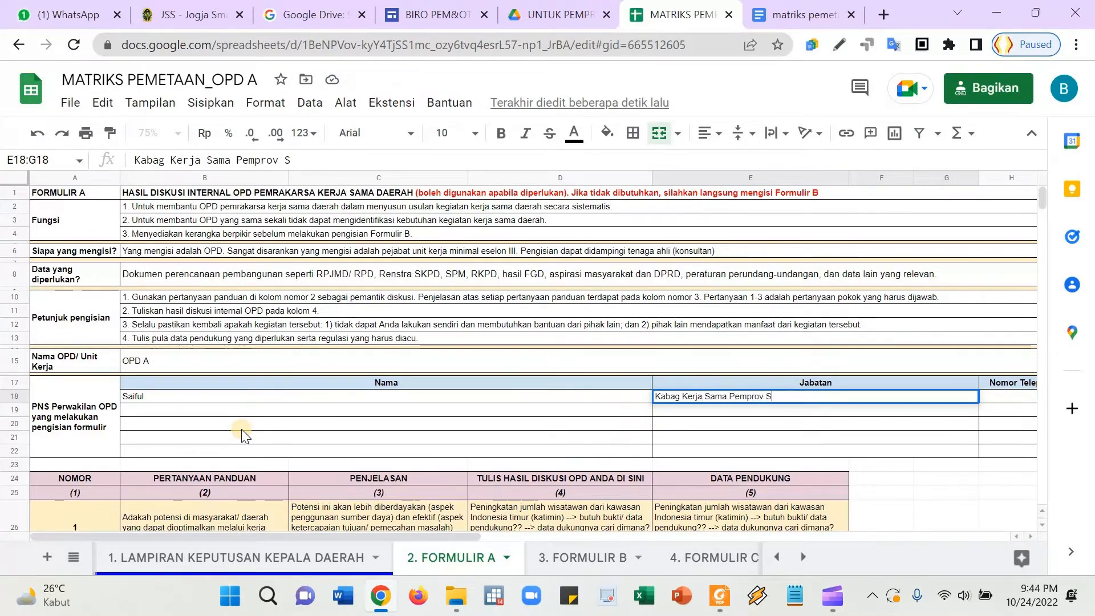
type("u")
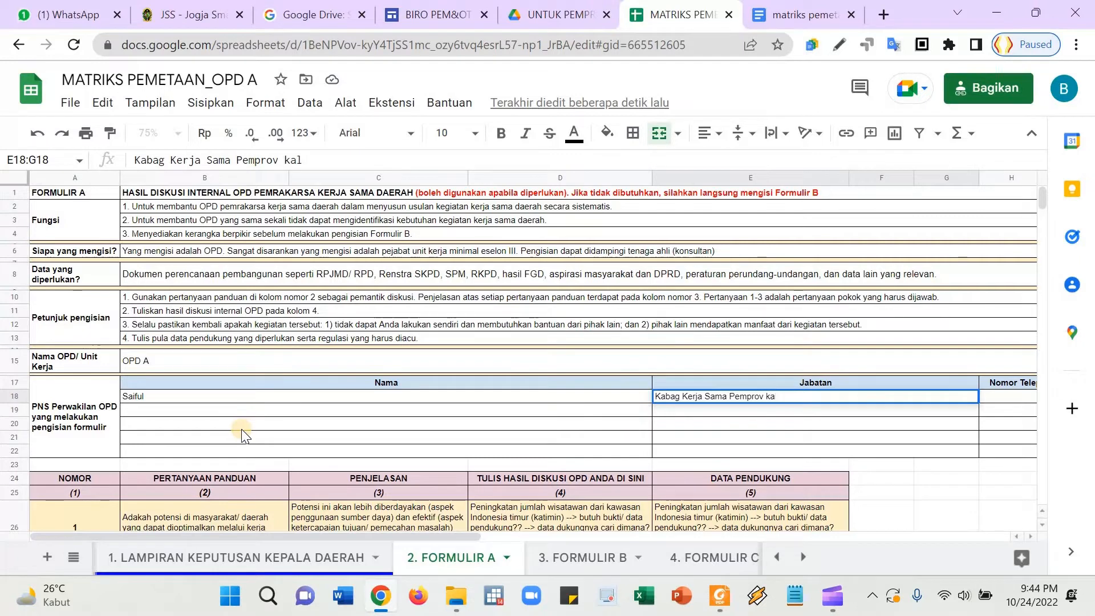
type("Kaliman")
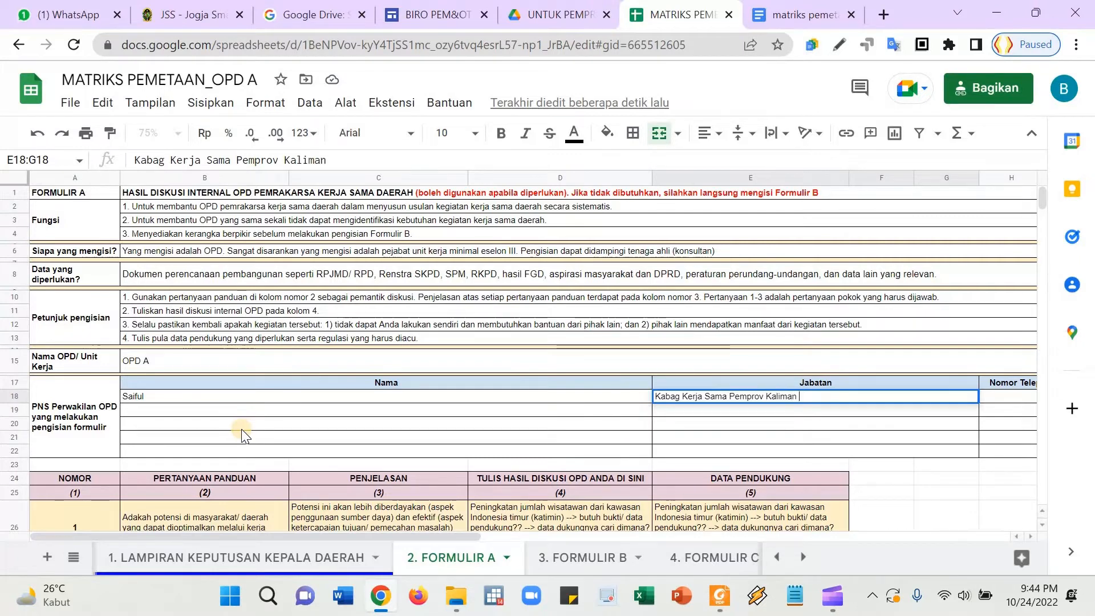
type("tan Selatan")
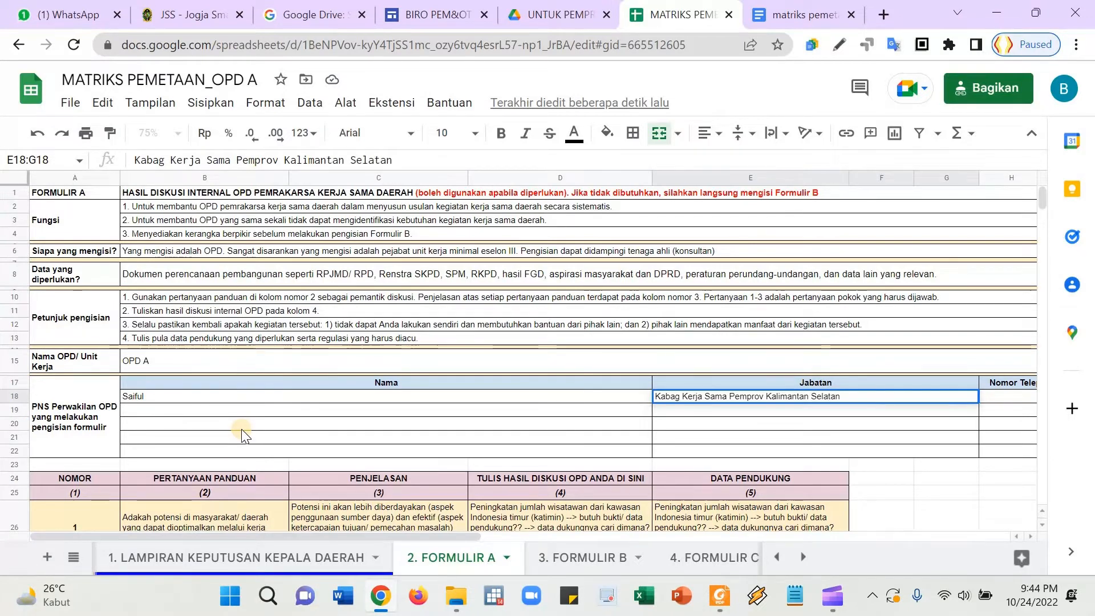
key("Tab")
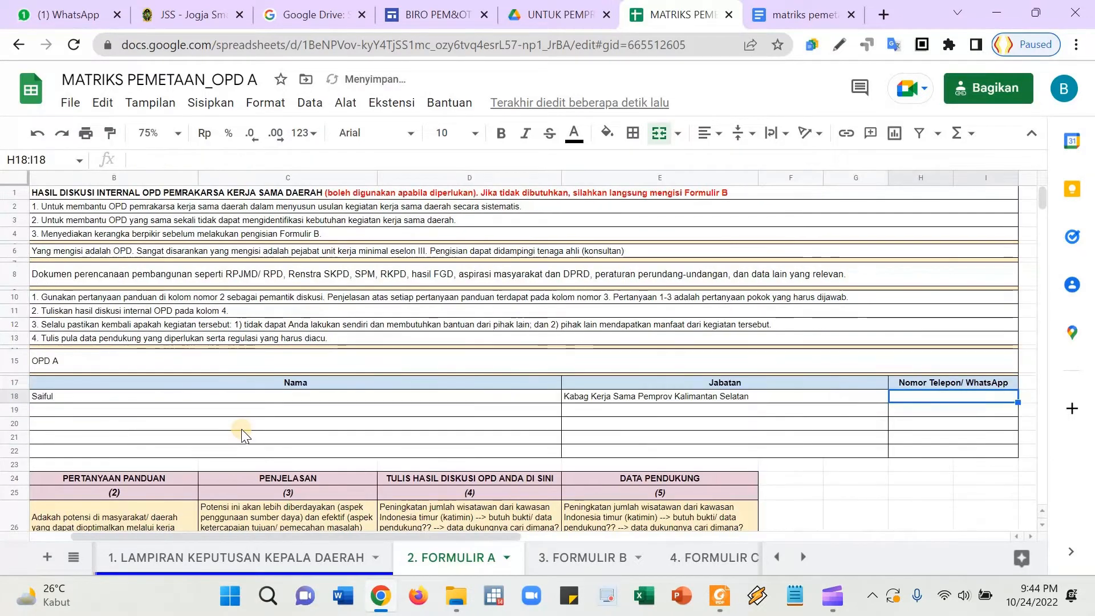
key("Left")
key("Left")
key("Left")
key("Down")
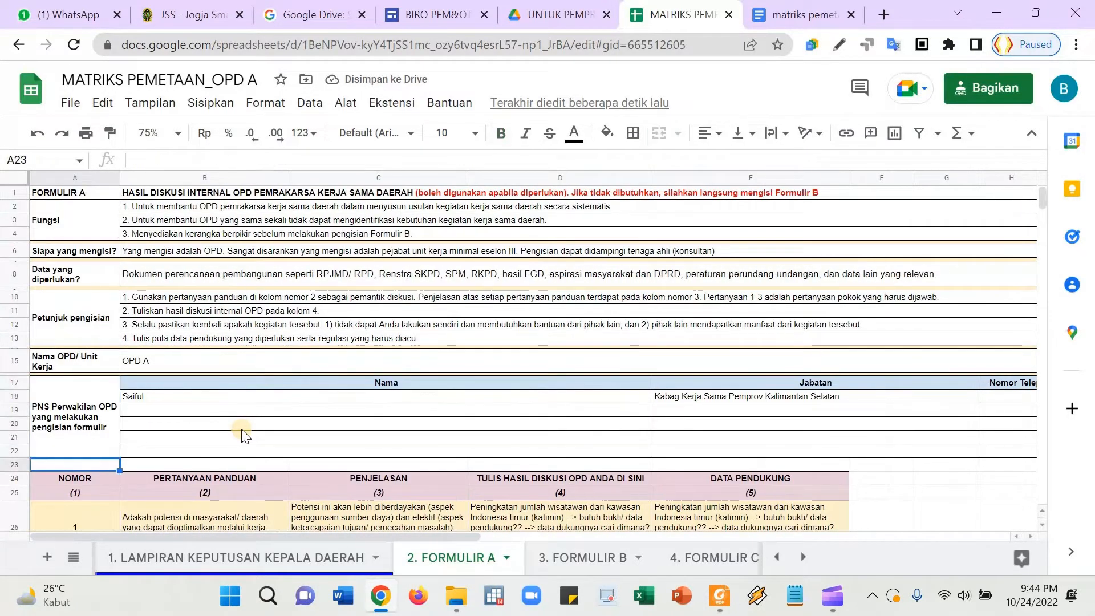
key("Right")
key("Up")
key("Up")
key("Up")
key("Up")
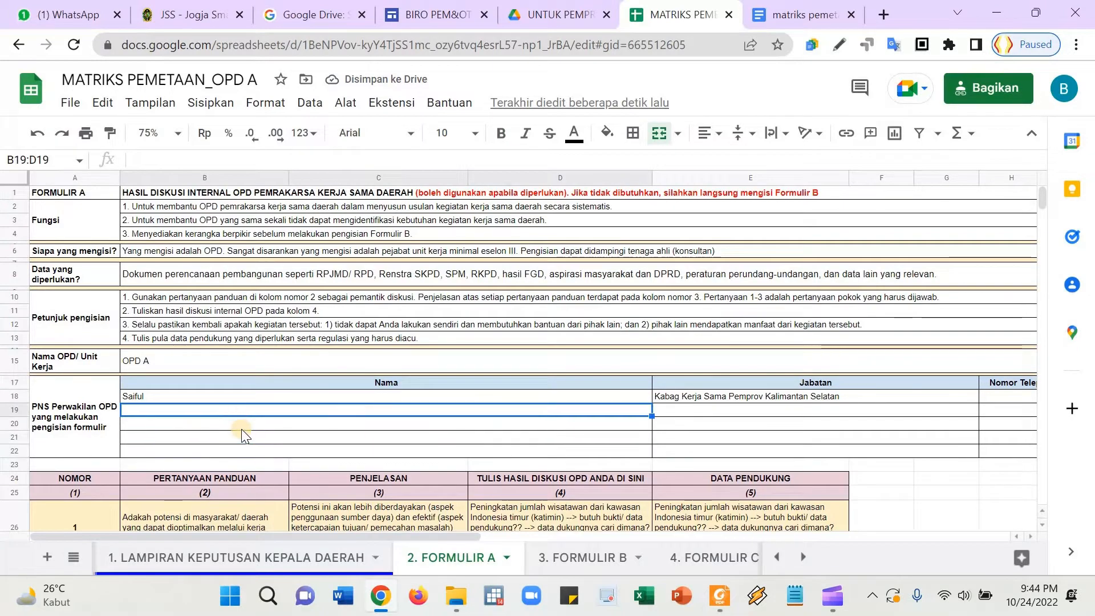
scroll(315, 457, "down", 1)
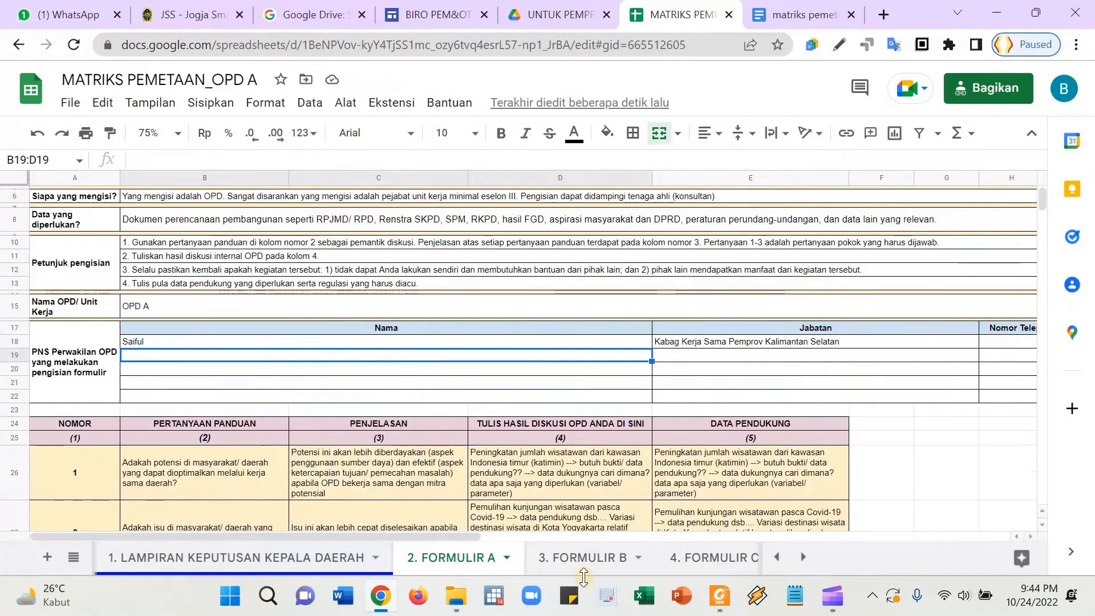
left_click(572, 558)
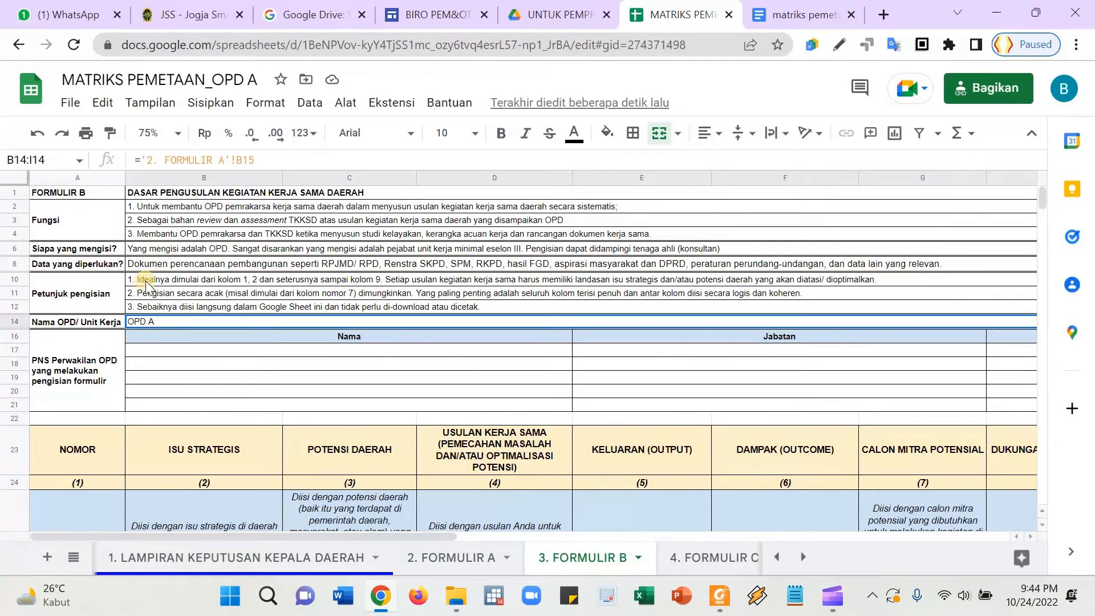
- Review FORMULIR B's ISU STRATEGIS, POTENSI DAERAH and CALON MITRA POTENSIAL column headers
scroll(166, 293, "down", 1)
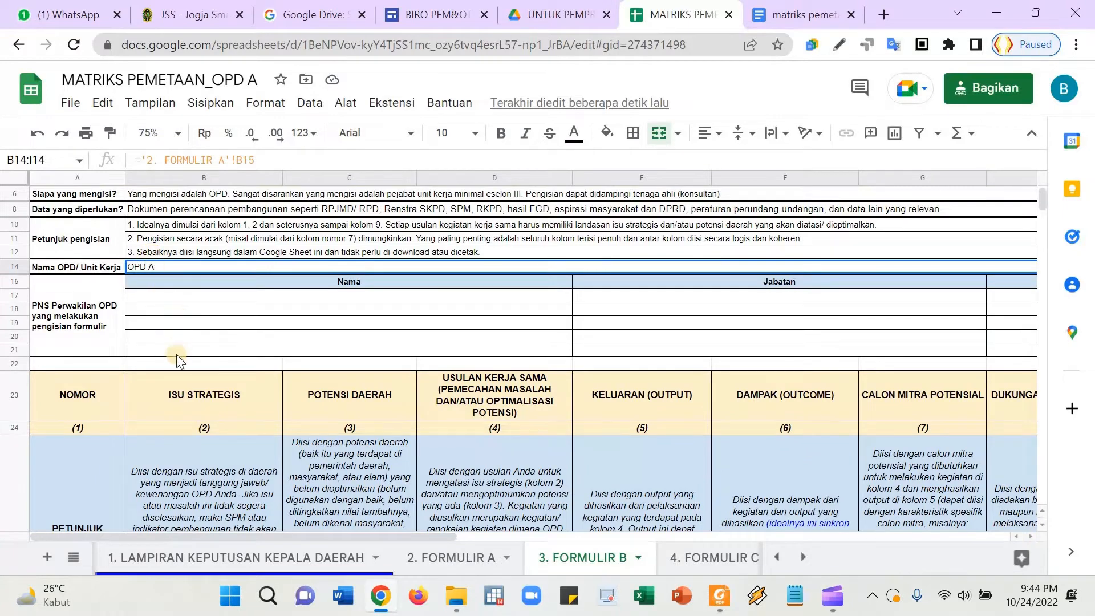
scroll(220, 414, "down", 4)
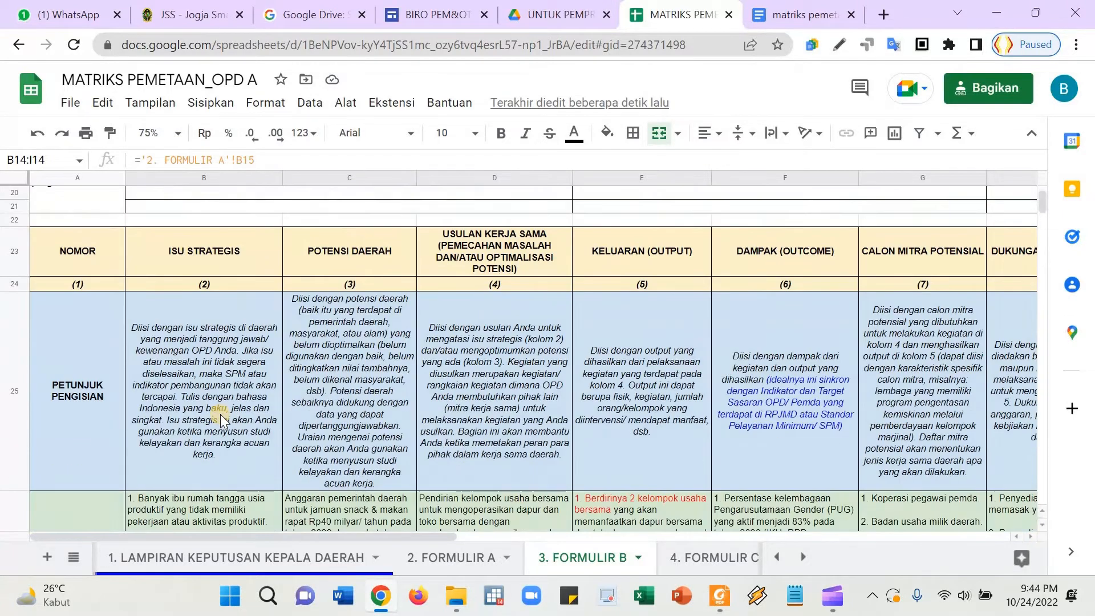
scroll(220, 414, "up", 3)
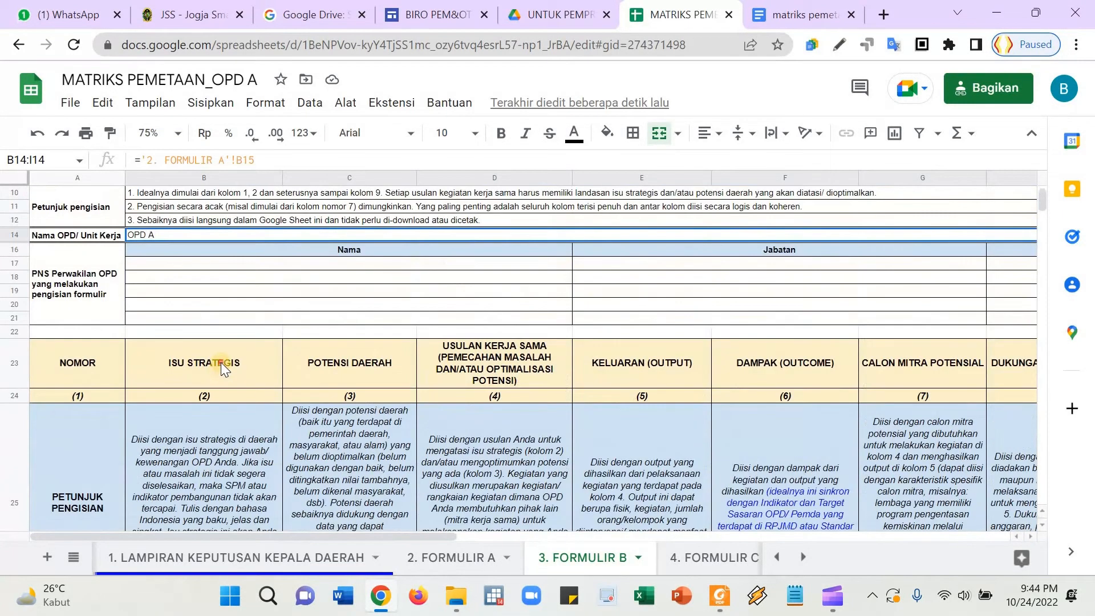
left_click(230, 369)
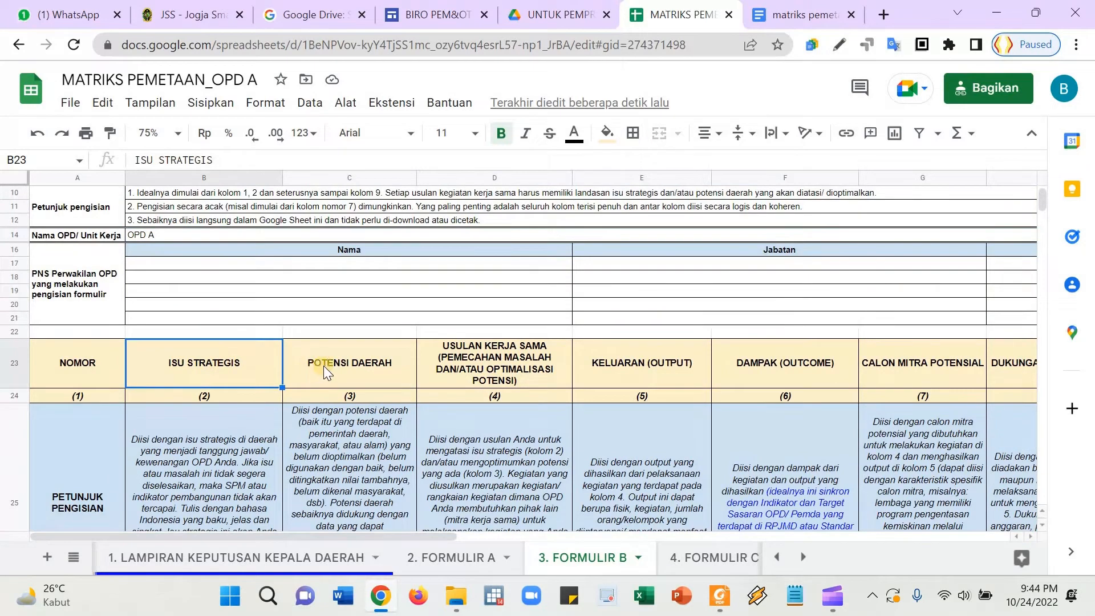
left_click(353, 365)
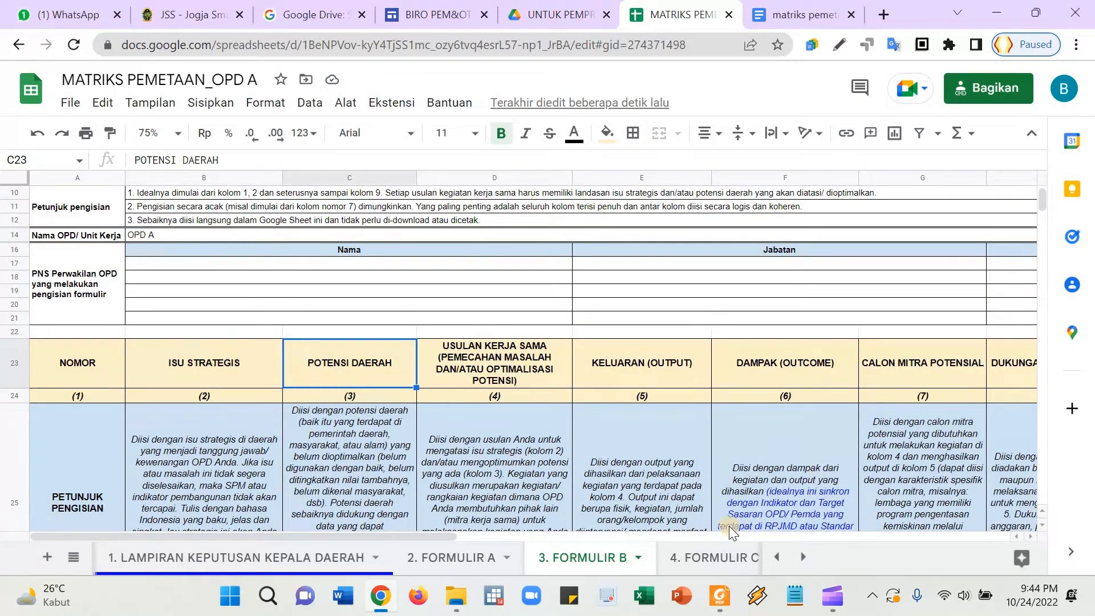
left_click_drag(441, 535, 372, 531)
scroll(417, 309, "up", 1)
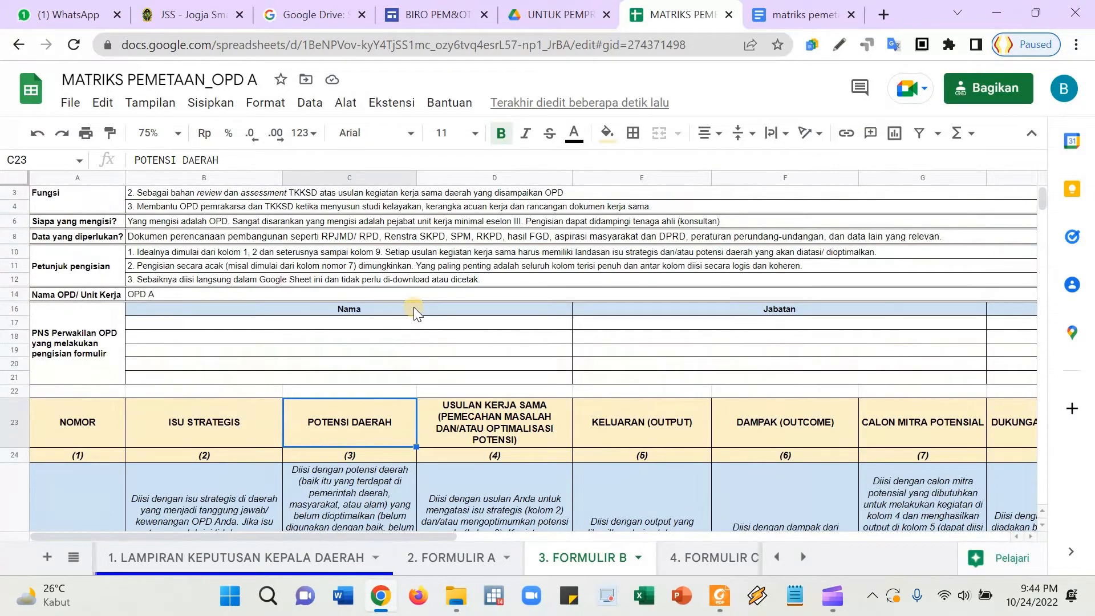
scroll(586, 354, "down", 3)
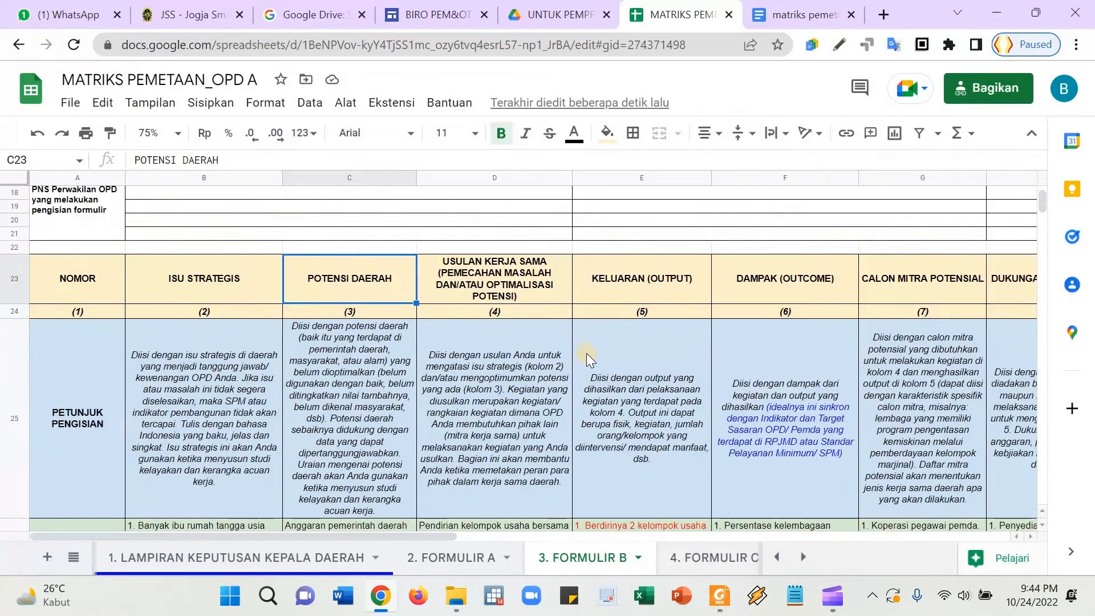
scroll(593, 358, "down", 3)
scroll(599, 371, "up", 2)
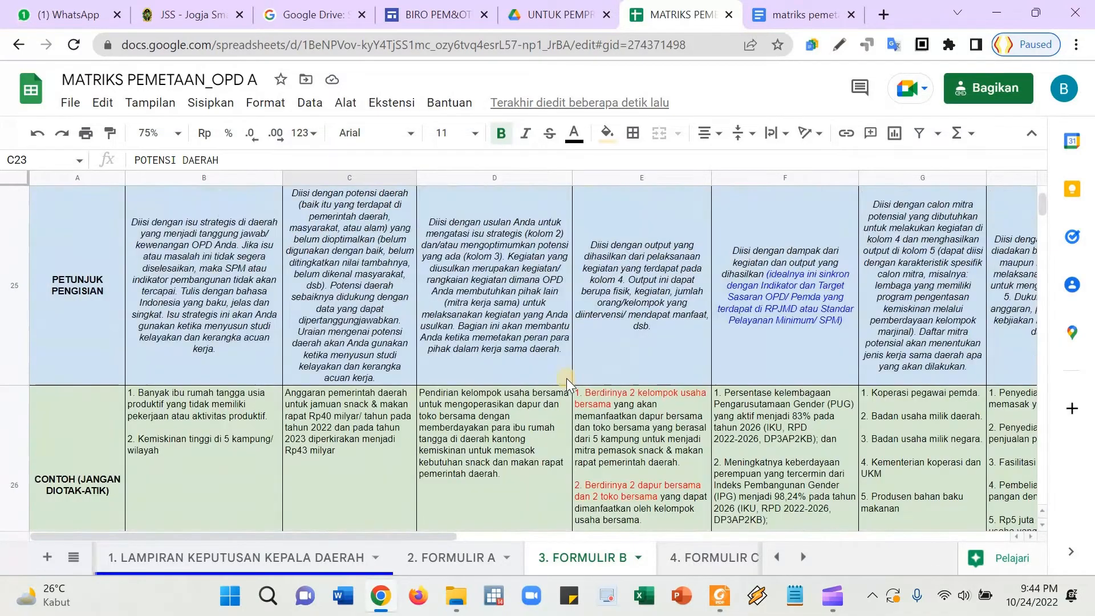
scroll(390, 379, "up", 2)
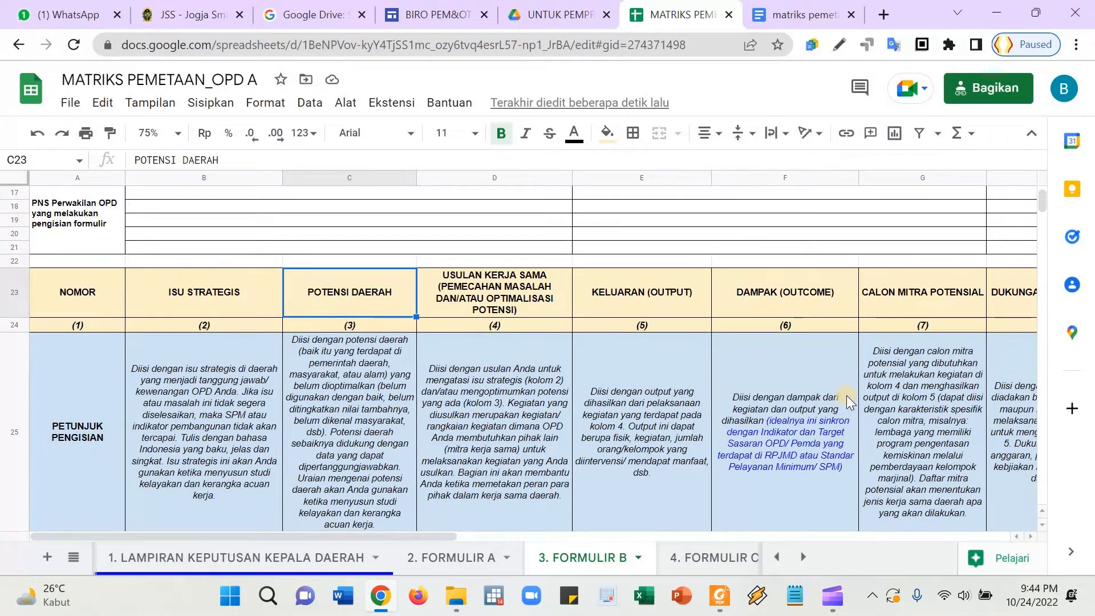
scroll(882, 411, "down", 5)
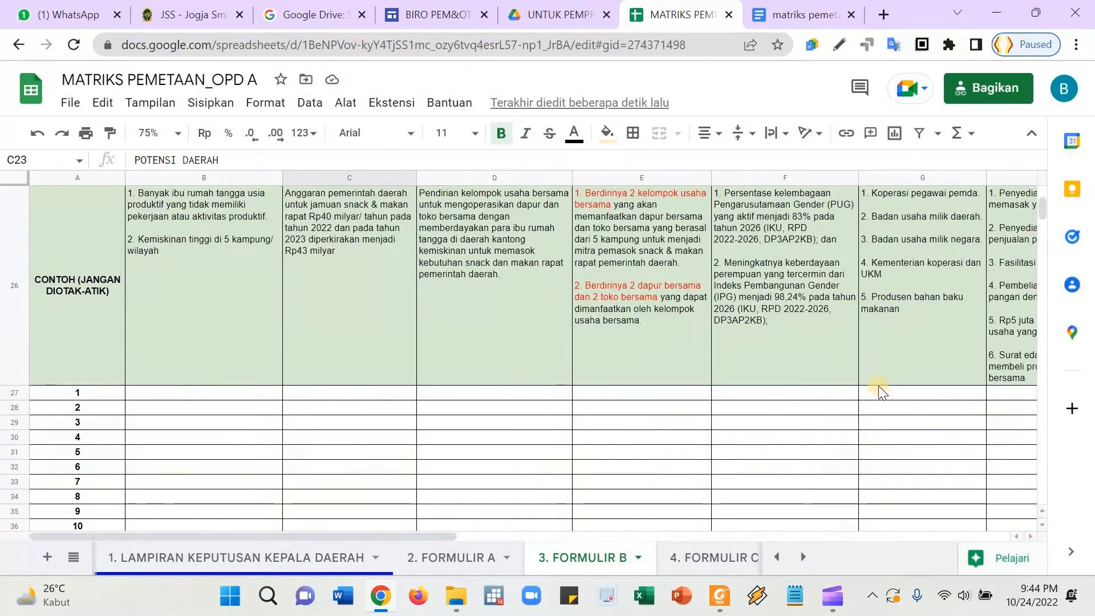
scroll(883, 393, "up", 5)
left_click(880, 238)
scroll(959, 378, "down", 5)
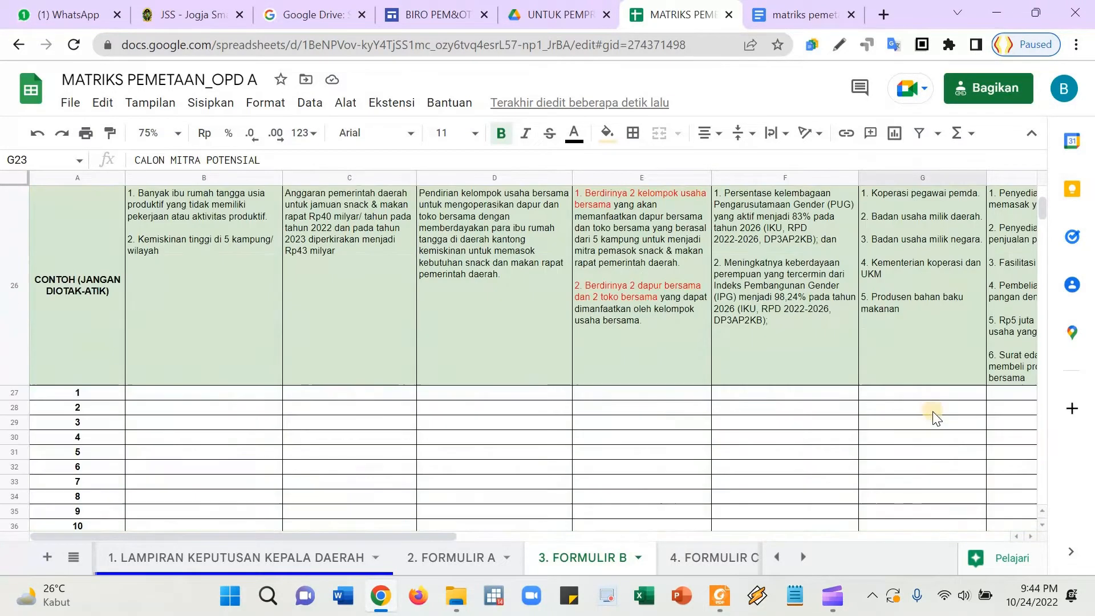
- Start typing 'Universitas' in the first partner cell, leave it empty, and switch to the reference document
left_click(931, 394)
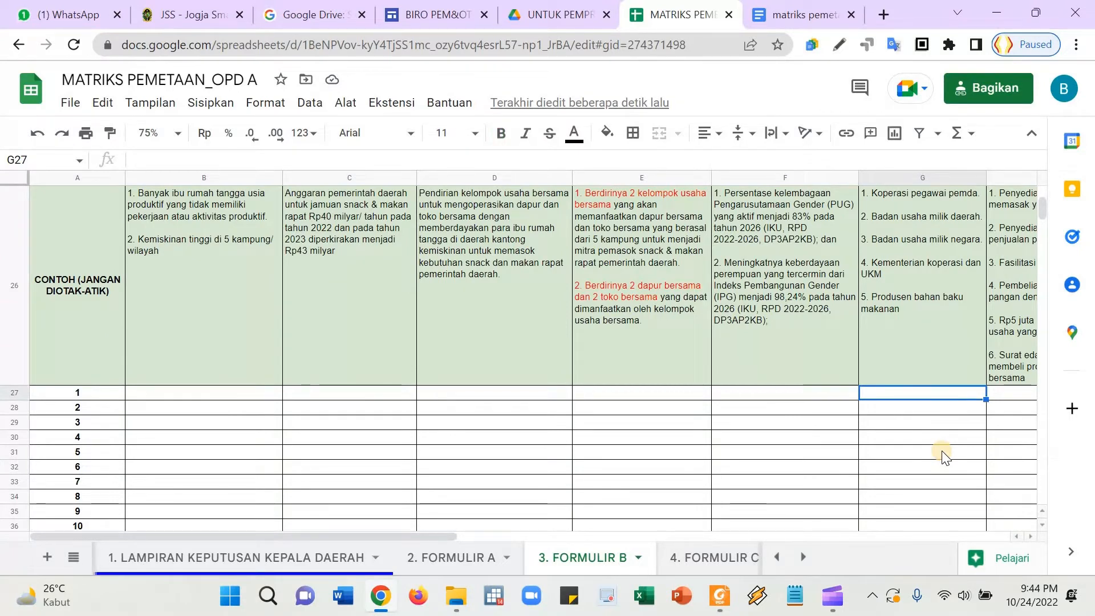
type("Univer")
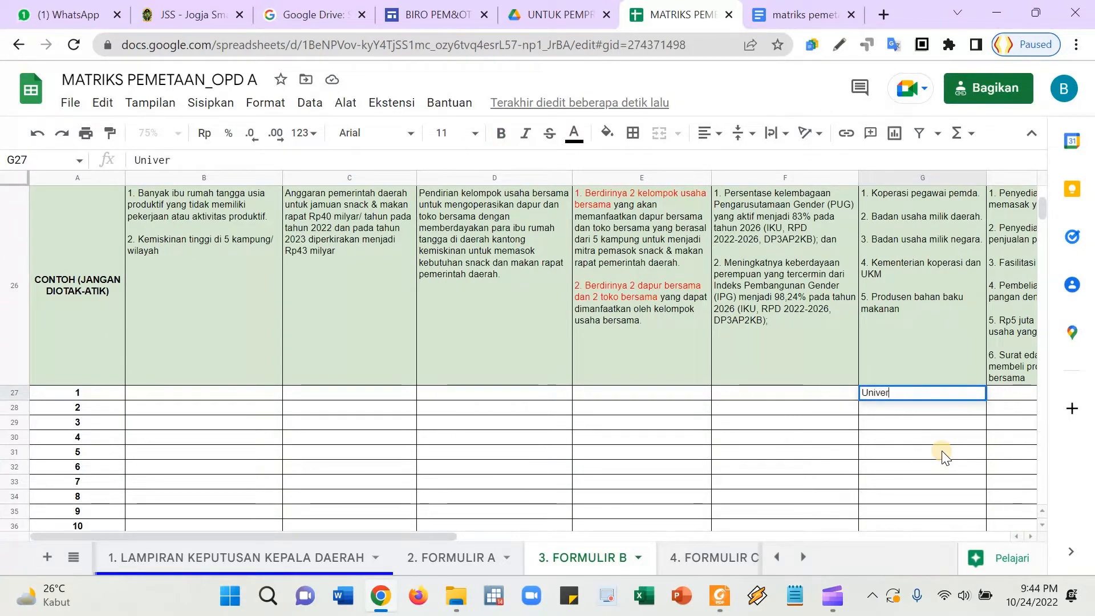
type("sitas Mul")
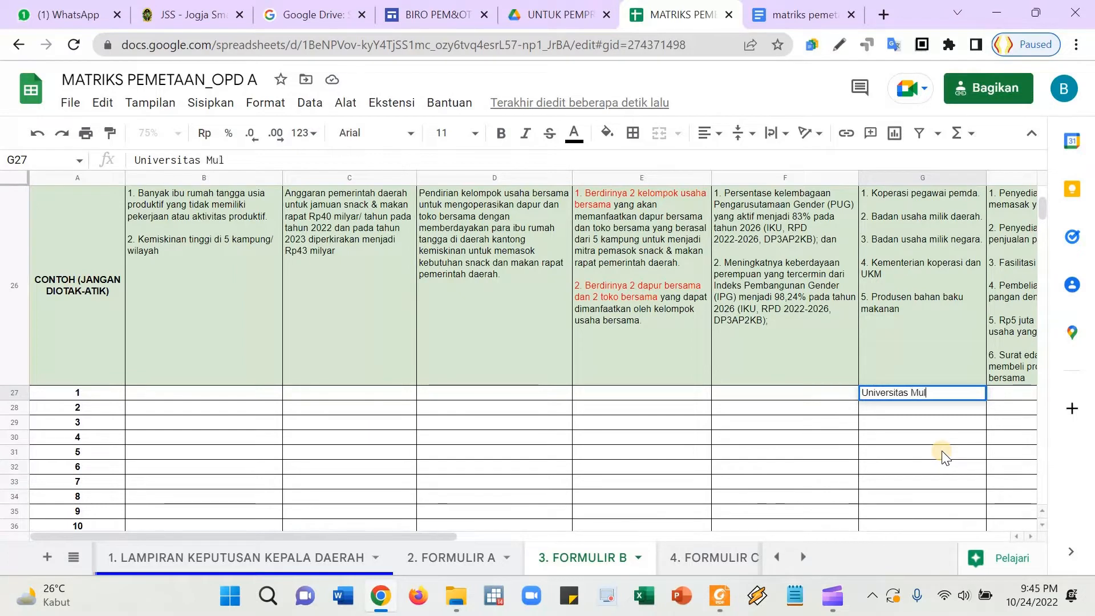
key("BackSpace")
key("BackSpace")
key("BackSpace")
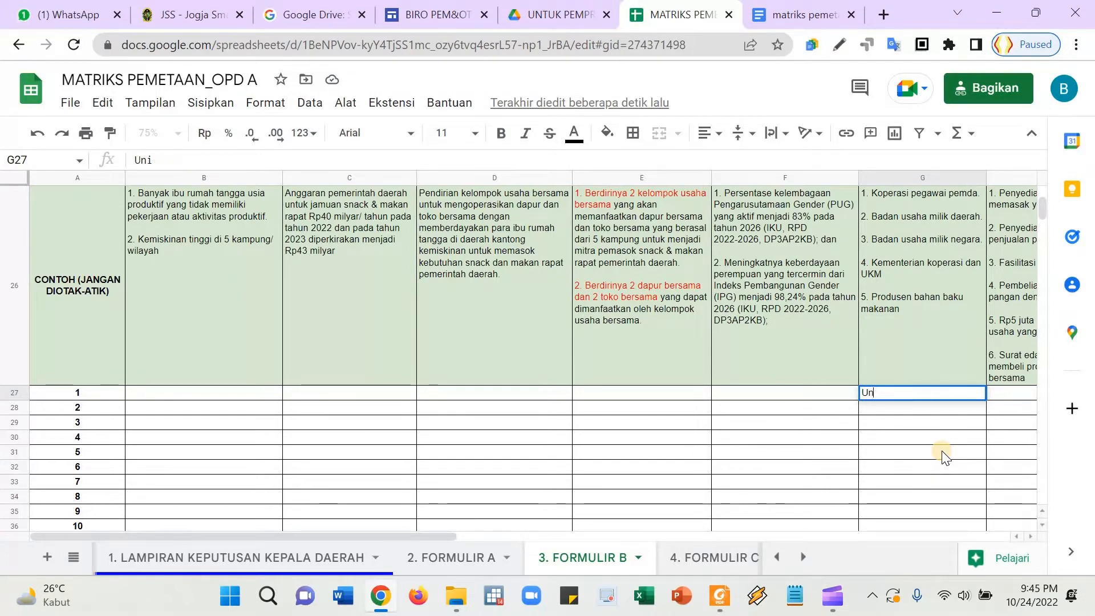
key("Return")
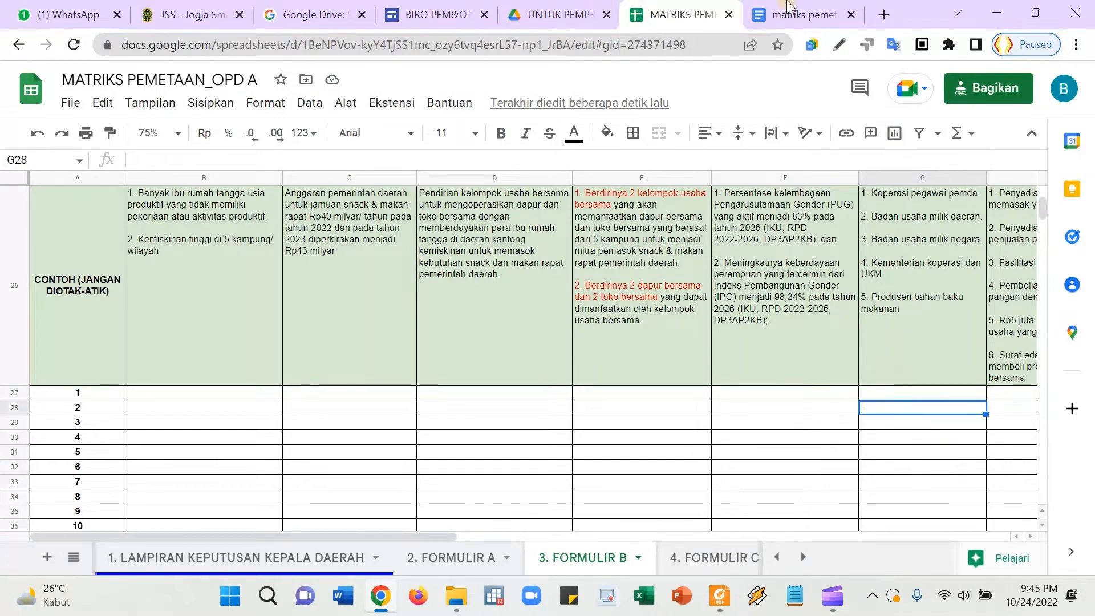
key("ctrl+Tab")
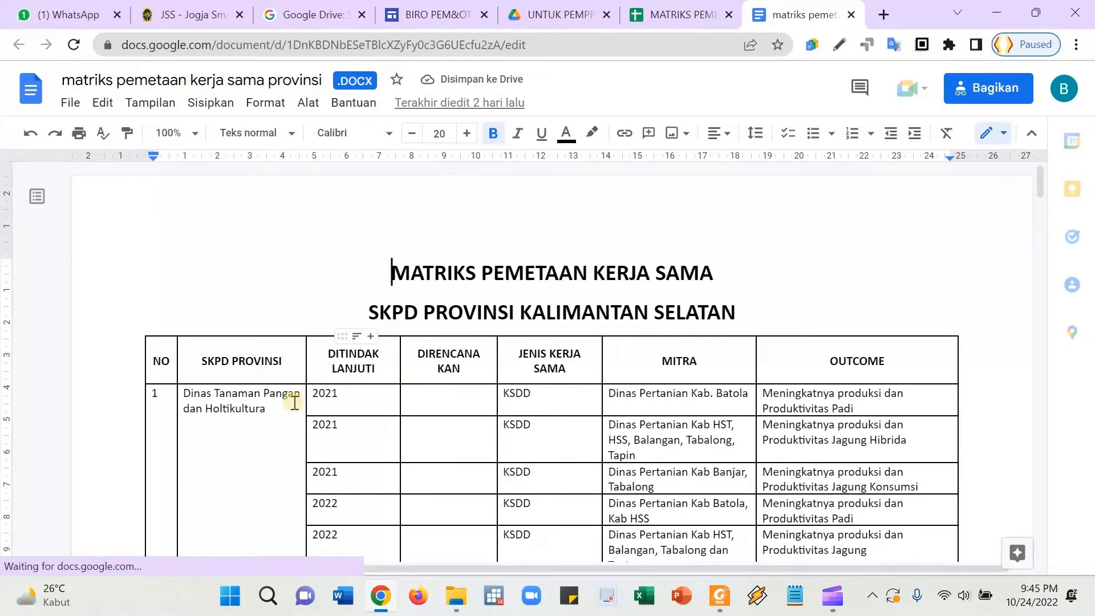
- Check the matrix's 2023 planned entry and select the Dinas Tanaman Pangan dan Holtikultura name
scroll(171, 319, "down", 2)
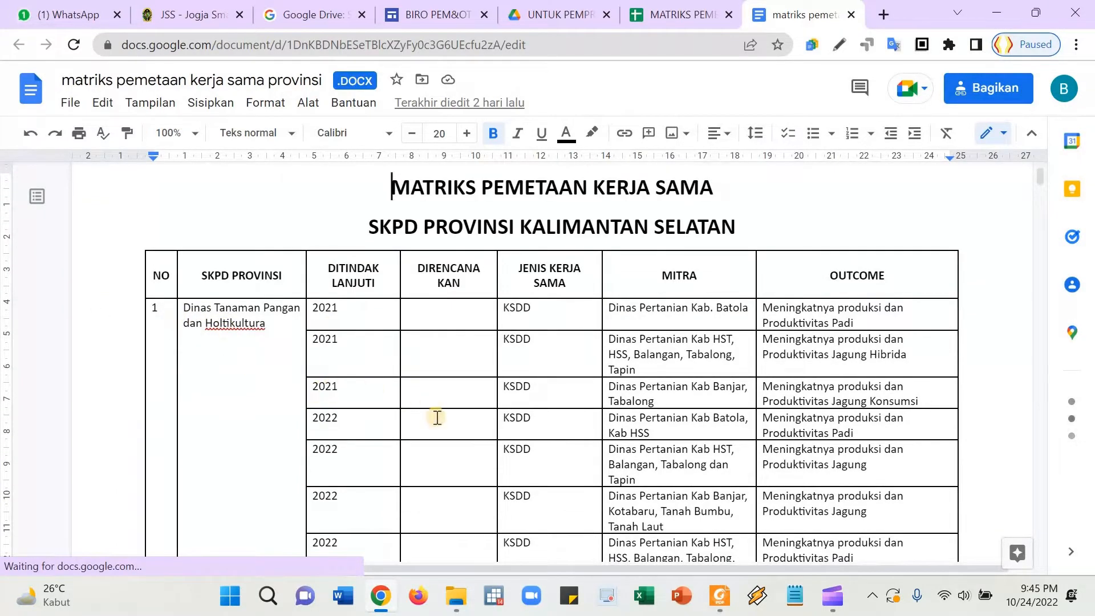
scroll(452, 420, "down", 2)
scroll(451, 422, "down", 3)
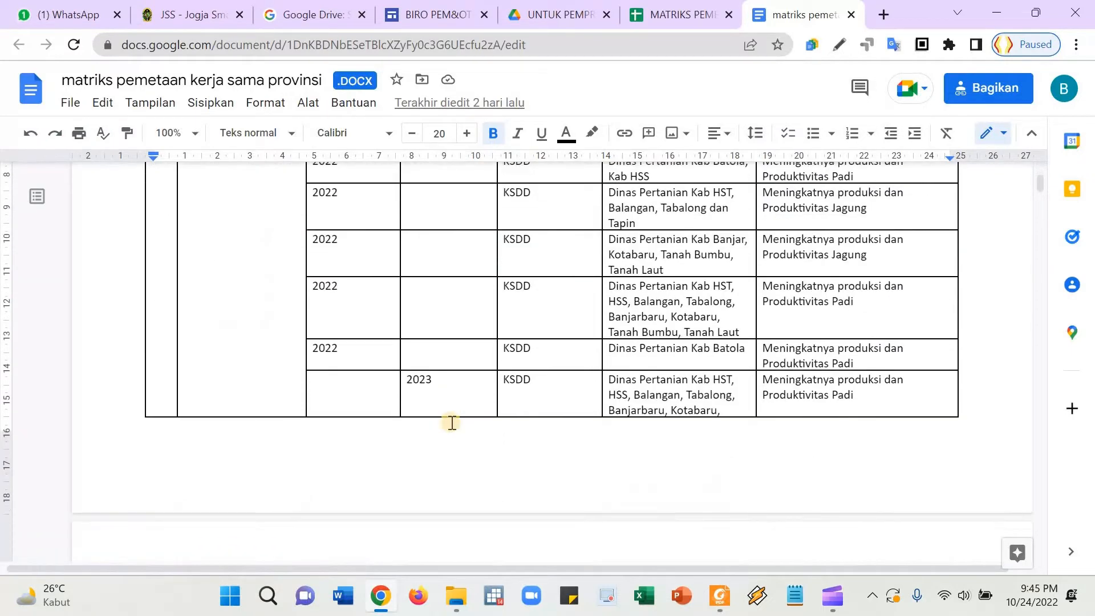
scroll(452, 422, "up", 3)
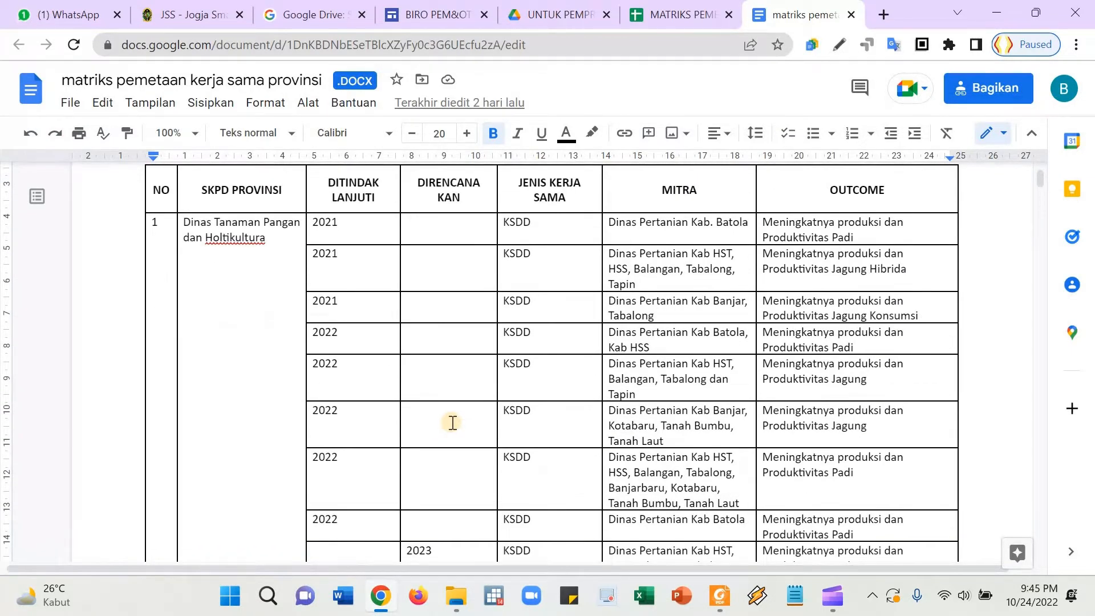
scroll(453, 423, "down", 2)
left_click(434, 552)
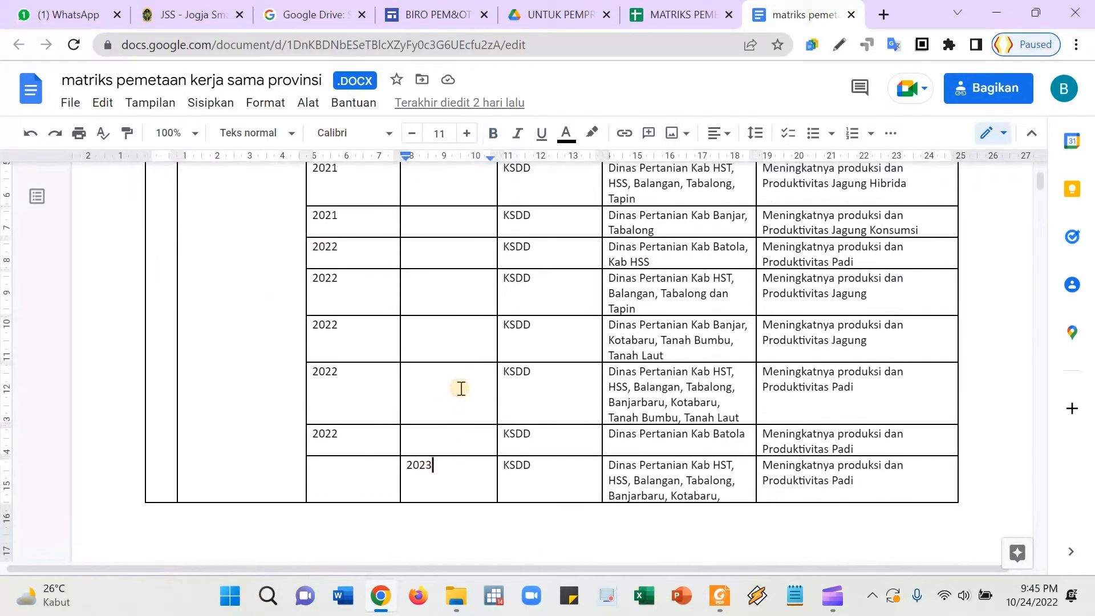
scroll(451, 353, "up", 1)
scroll(433, 388, "up", 5)
scroll(296, 376, "down", 5)
scroll(174, 293, "up", 3)
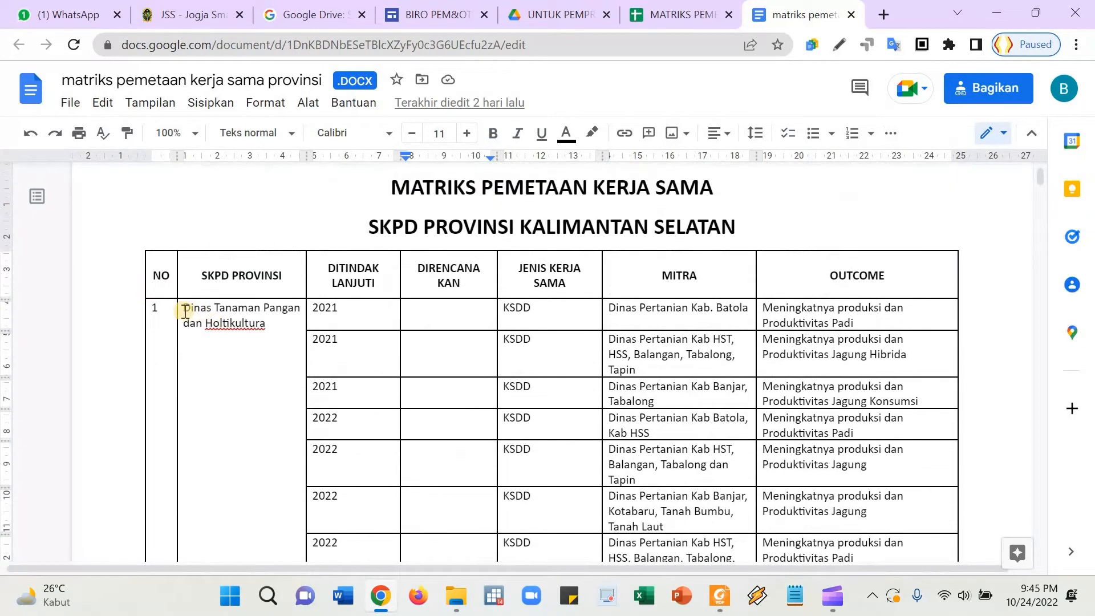
triple_click(228, 317)
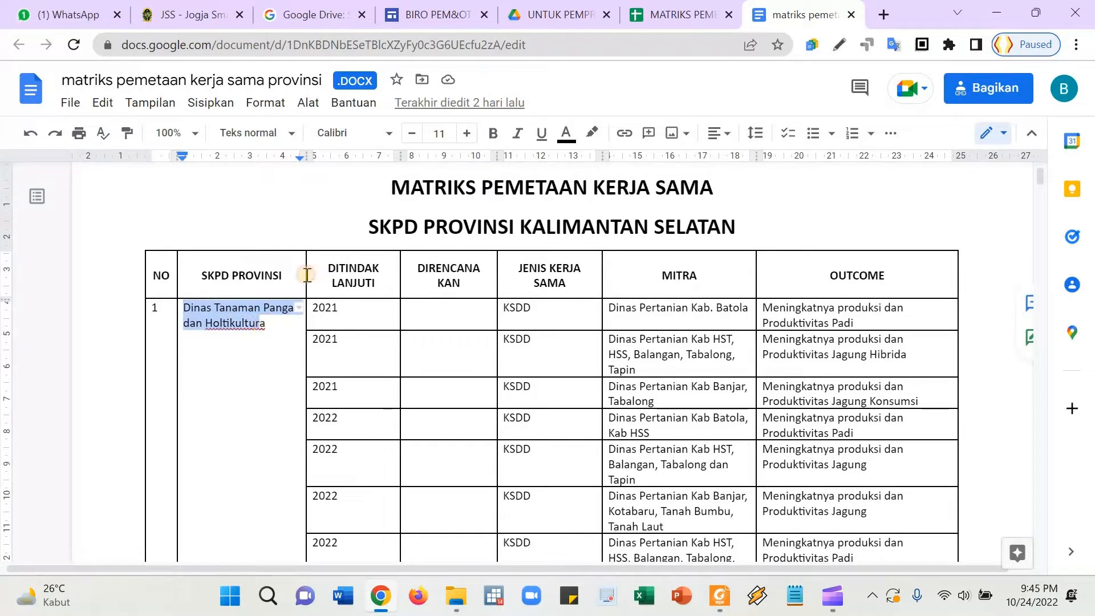
- Rename the spreadsheet to MATRIKS PEMETAAN_DINAS TPH, checking the agency name in the reference document
left_click(665, 7)
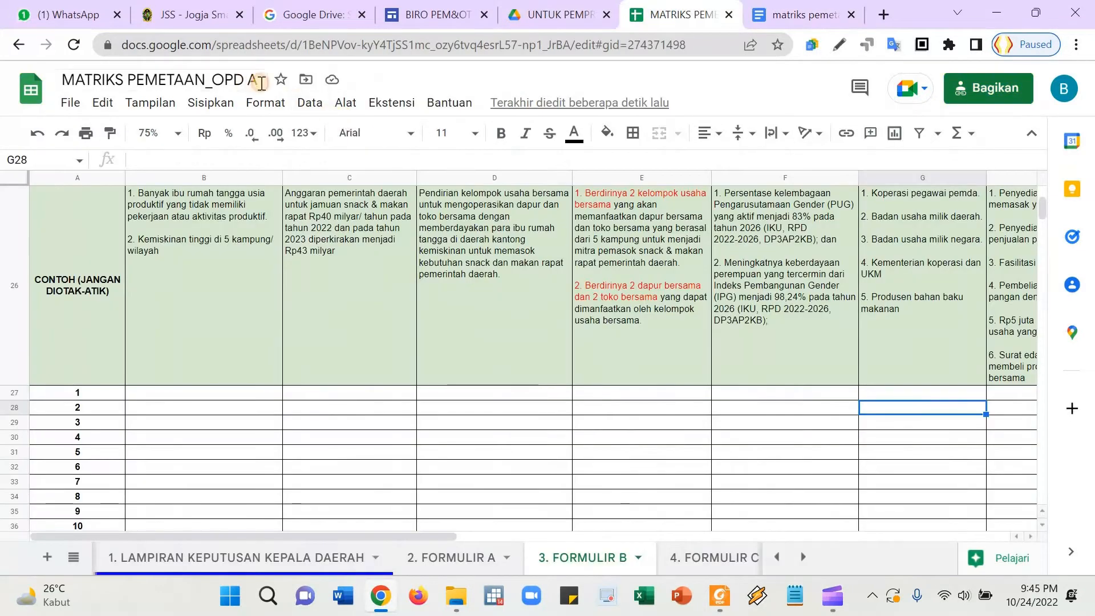
left_click(257, 82)
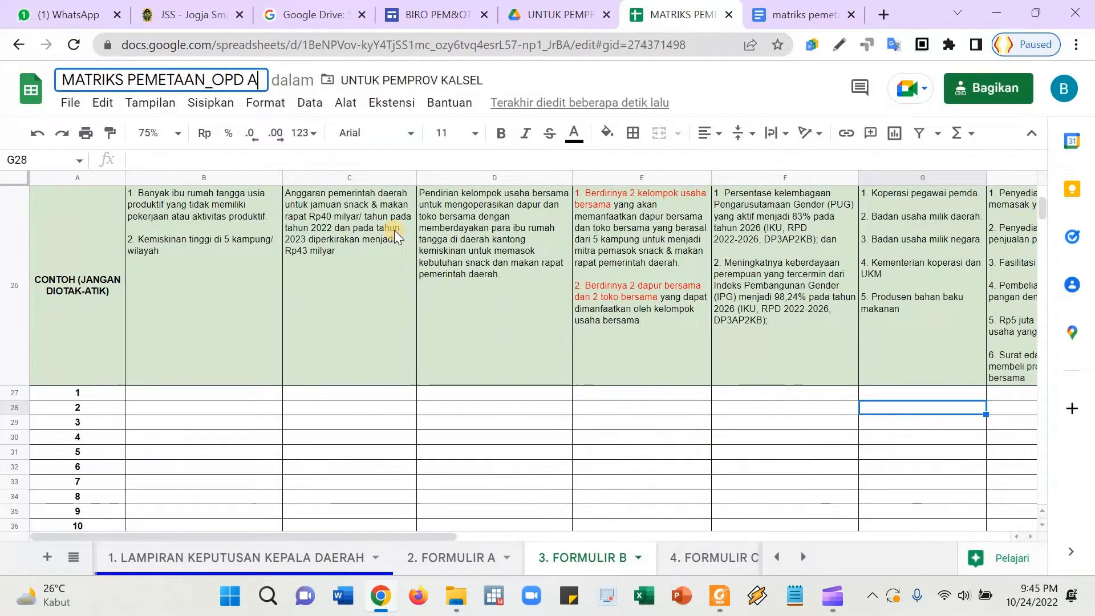
key("BackSpace")
key("BackSpace")
key("BackSpace")
key("BackSpace")
key("BackSpace")
type("DIN")
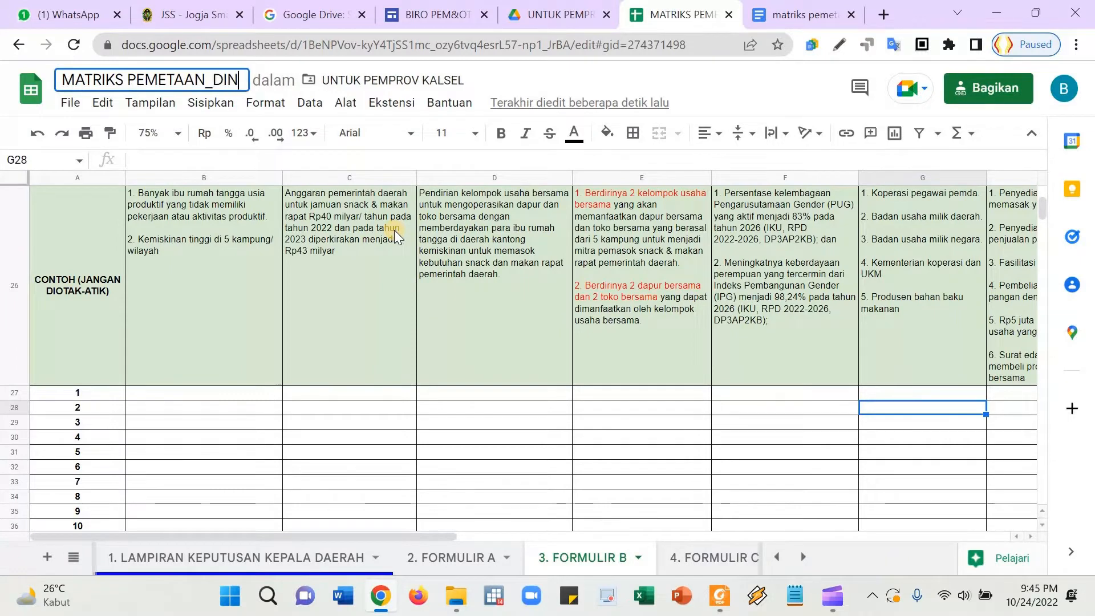
left_click(775, 10)
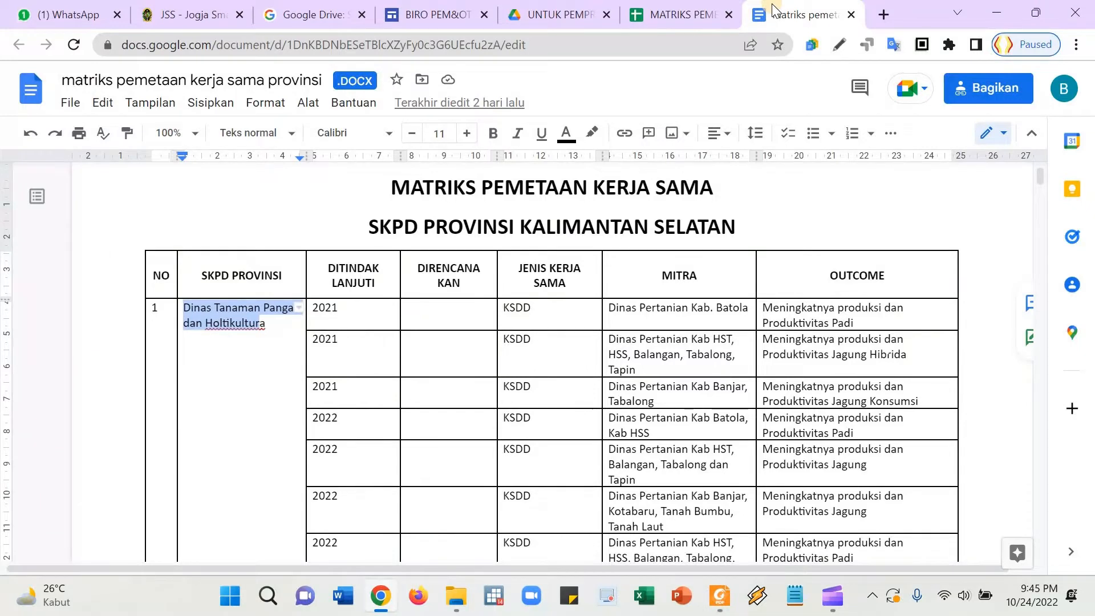
left_click(662, 12)
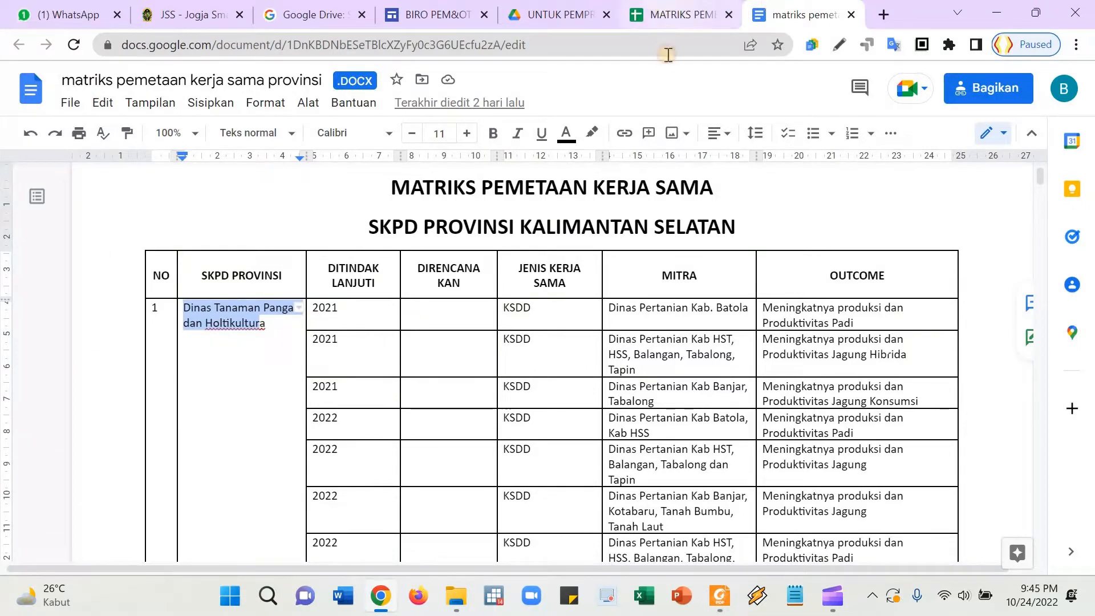
type("TPK")
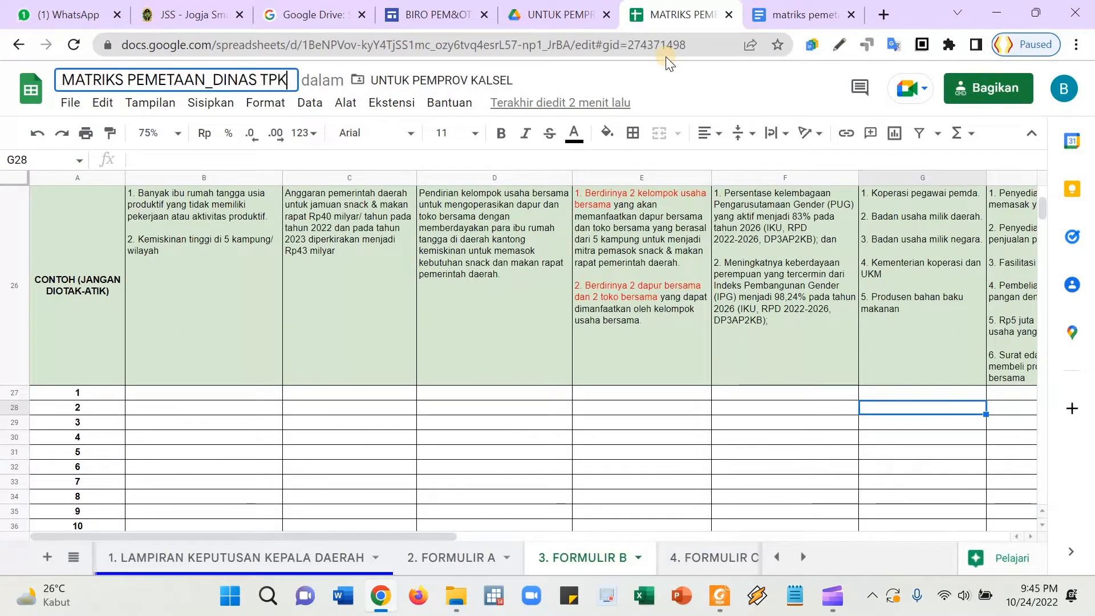
key("BackSpace")
type("H")
key("Return")
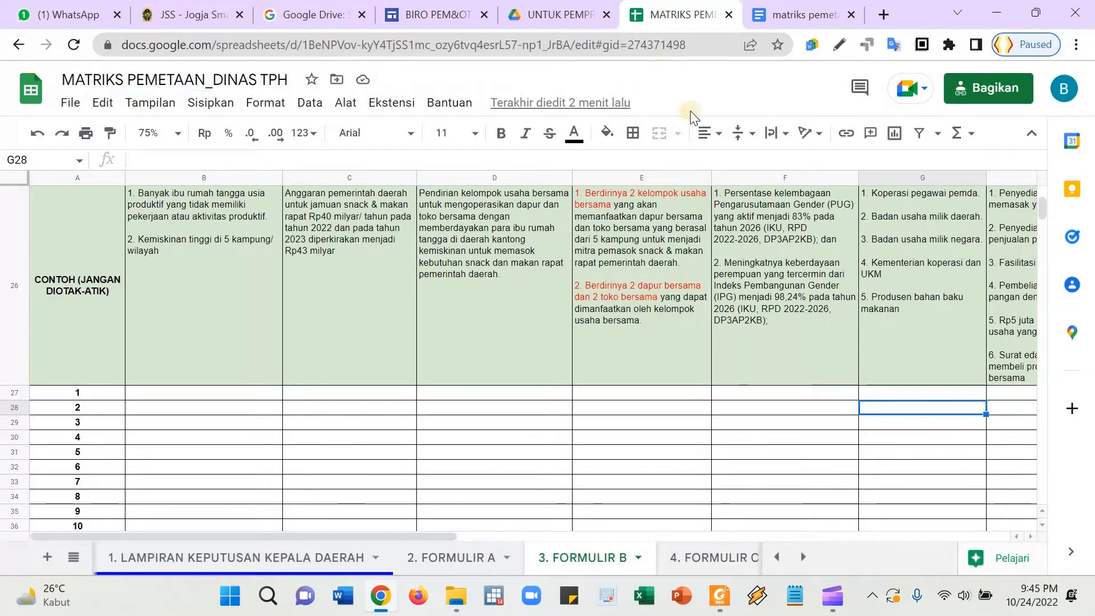
- On 2. FORMULIR A, enter DINAS TANAMAN PANGAN DAN HOLTIKULTURA as the Nama OPD
left_click(462, 560)
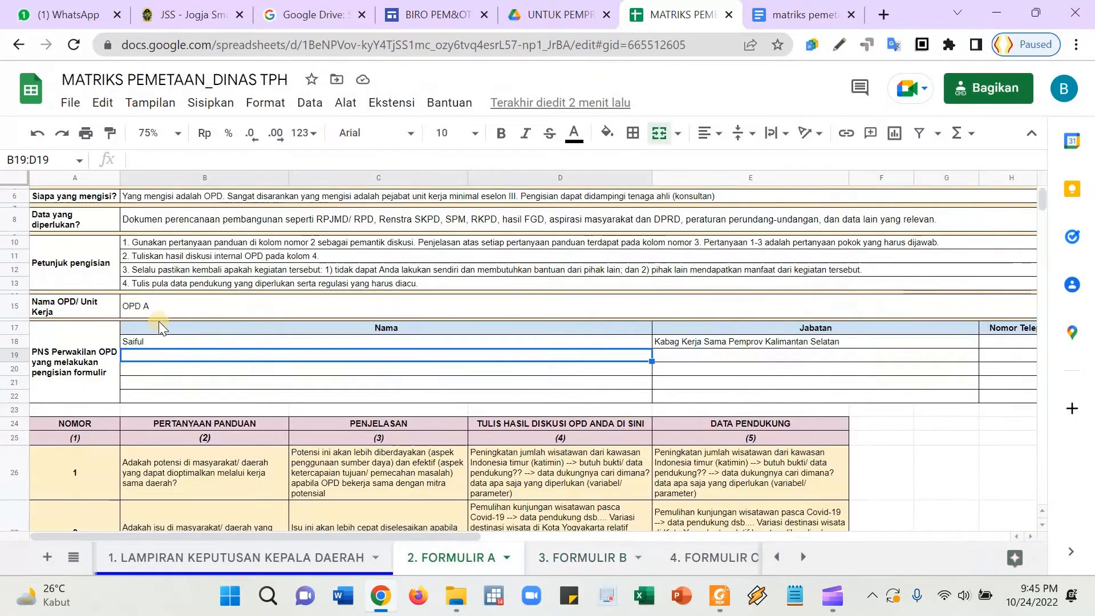
type("DI")
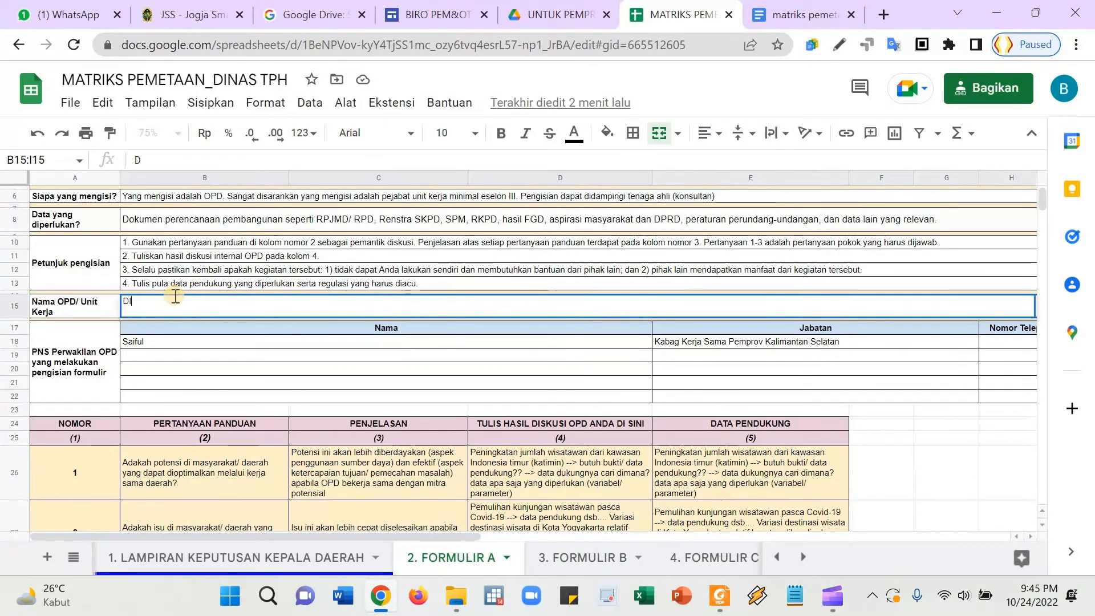
type("NAS TANAMAH")
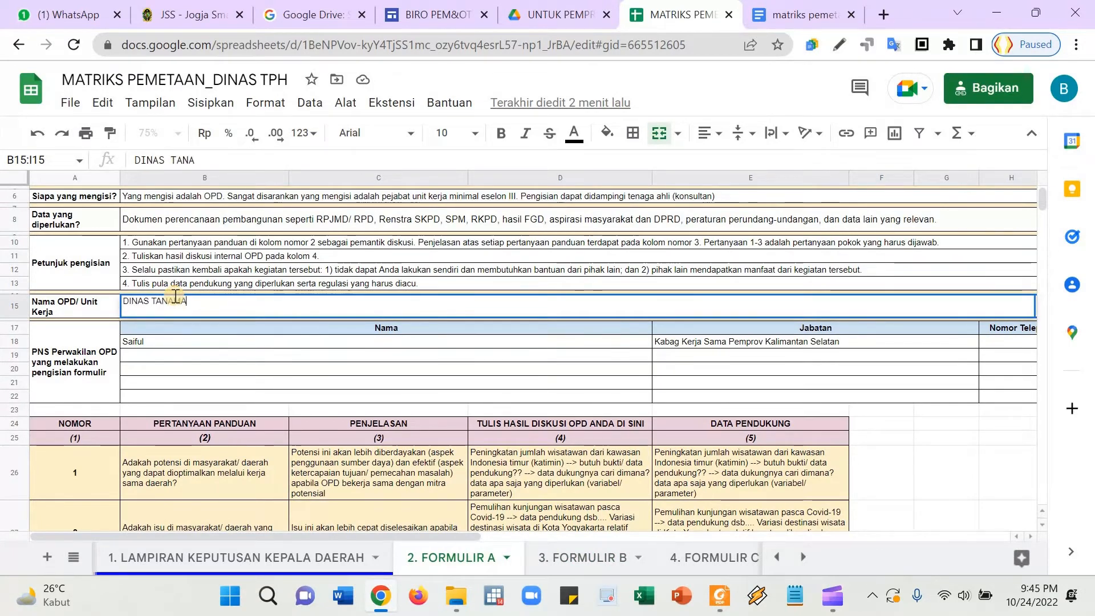
type(" PANGAN")
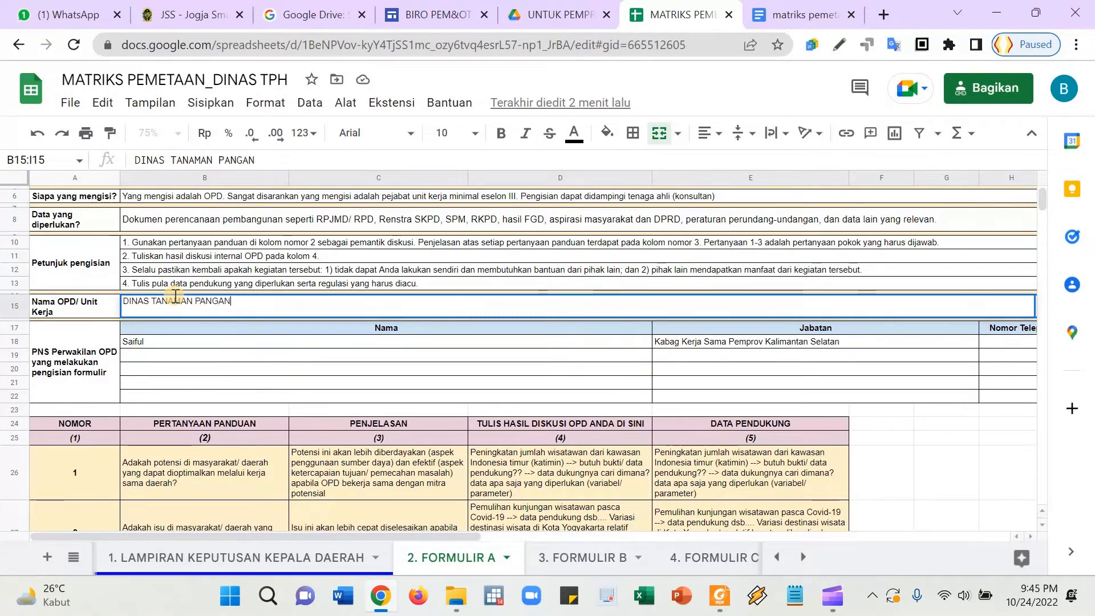
type(" DAN HOL")
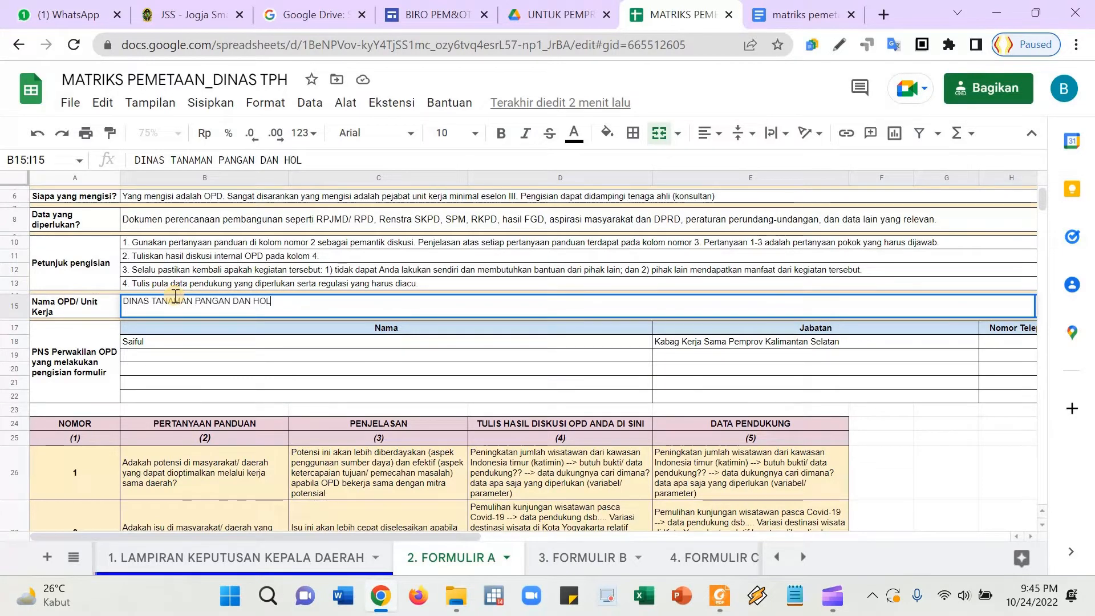
type("TIKULTURA")
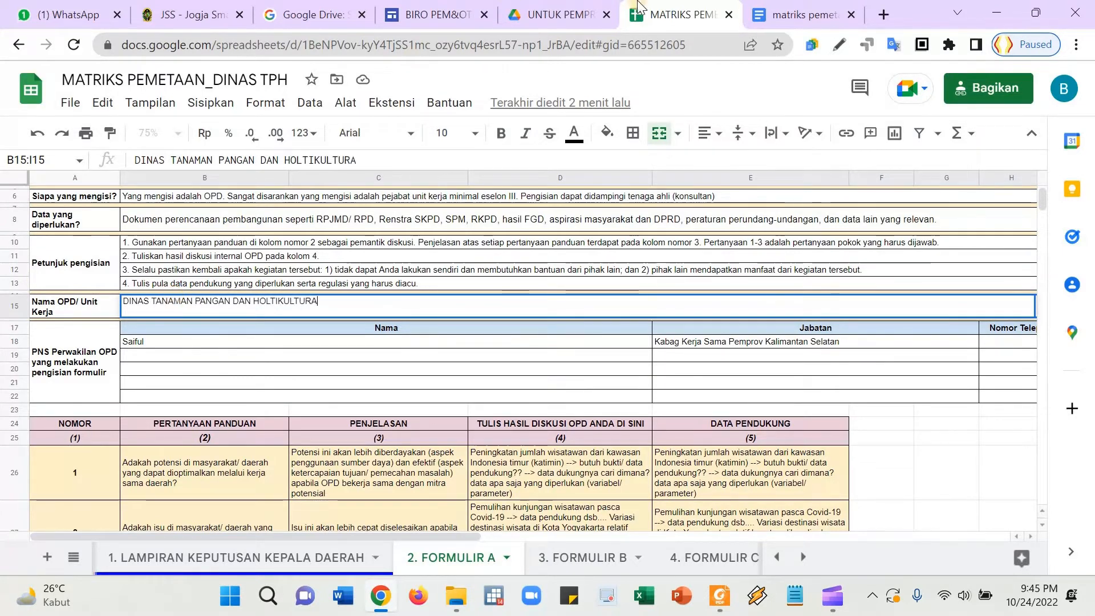
left_click(801, 14)
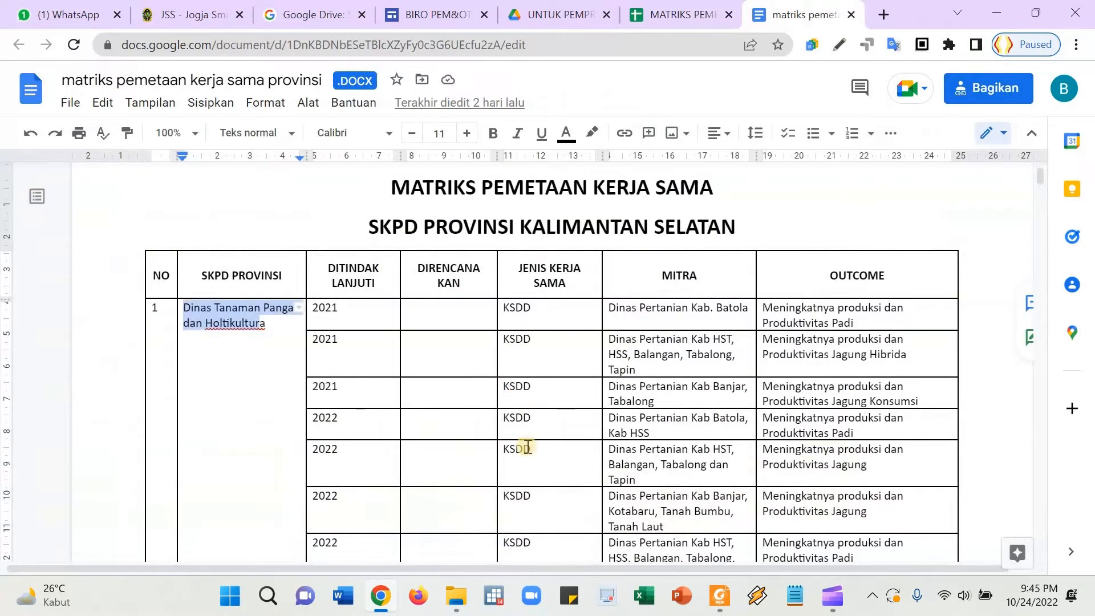
scroll(459, 425, "down", 3)
scroll(440, 403, "up", 3)
- Commit the agency name and check that it appears on the 1. LAMPIRAN sheet
left_click(676, 12)
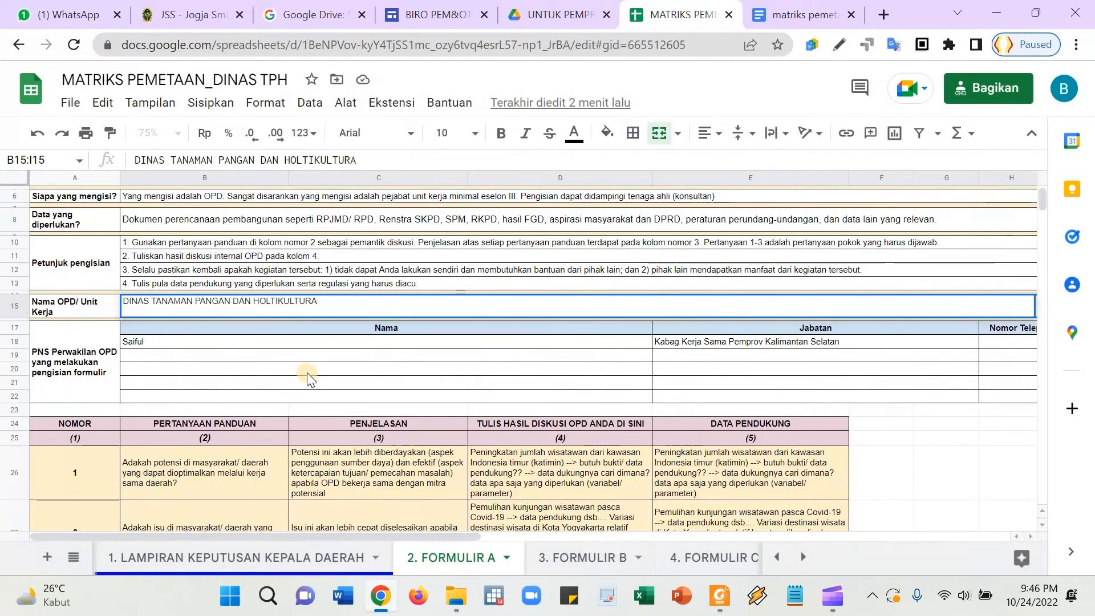
key("Return")
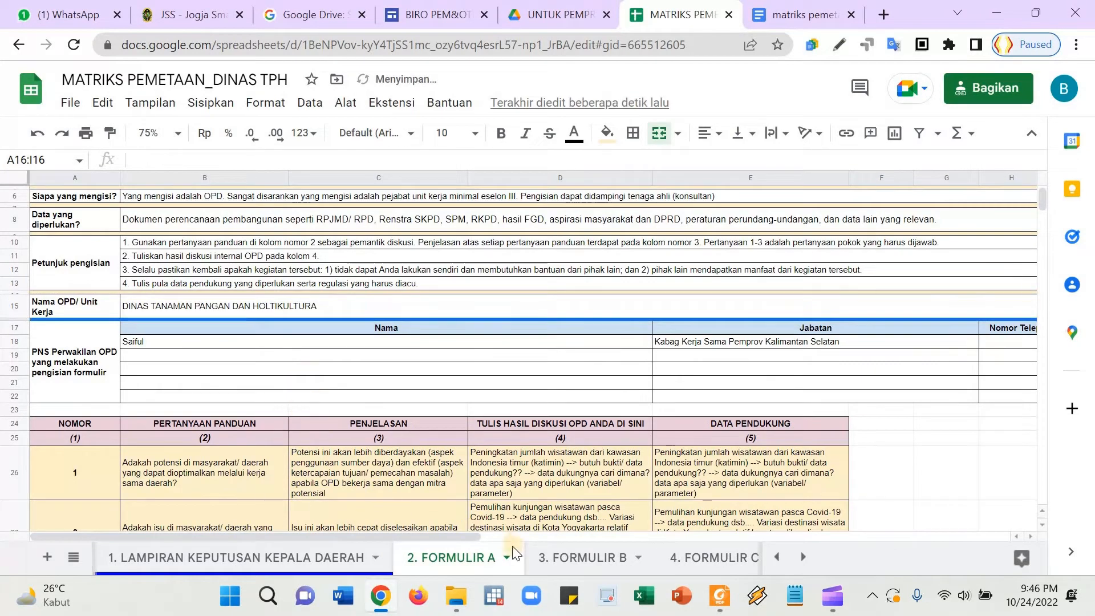
left_click(249, 556)
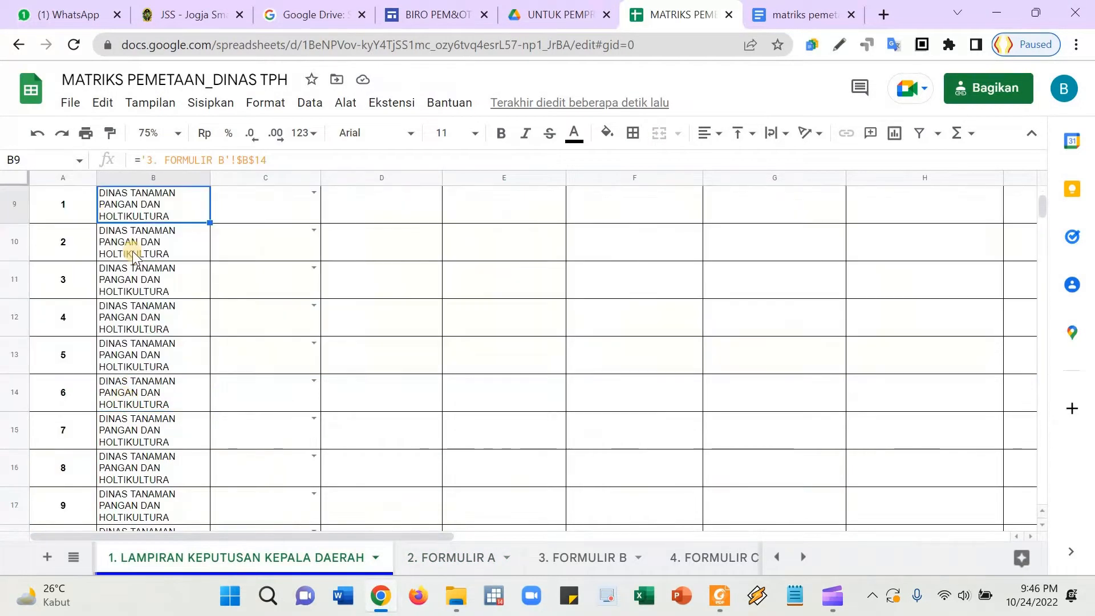
scroll(129, 403, "down", 2)
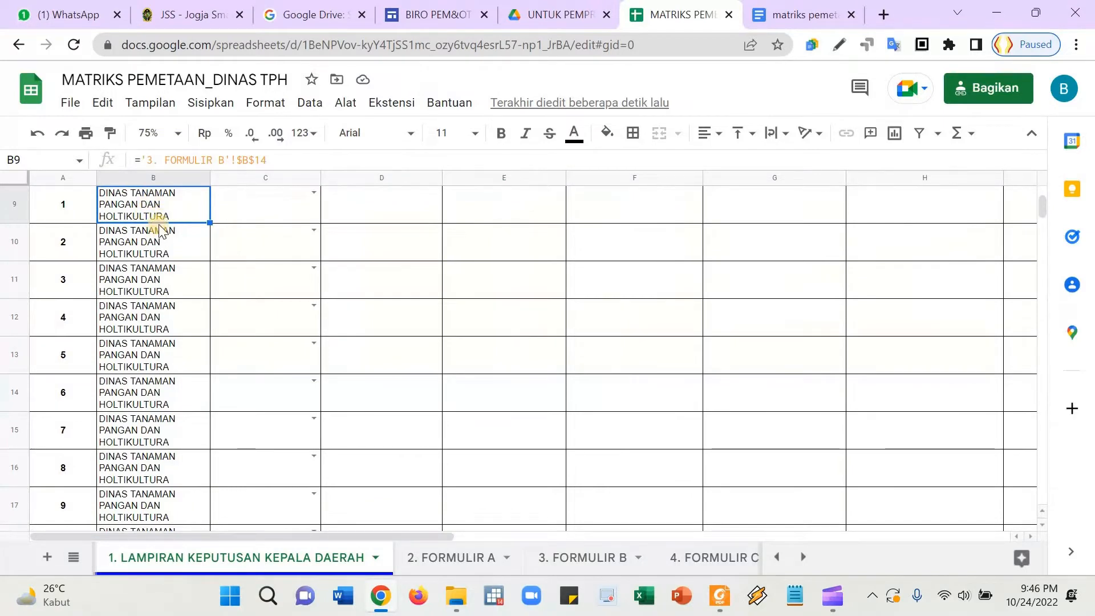
scroll(340, 394, "up", 2)
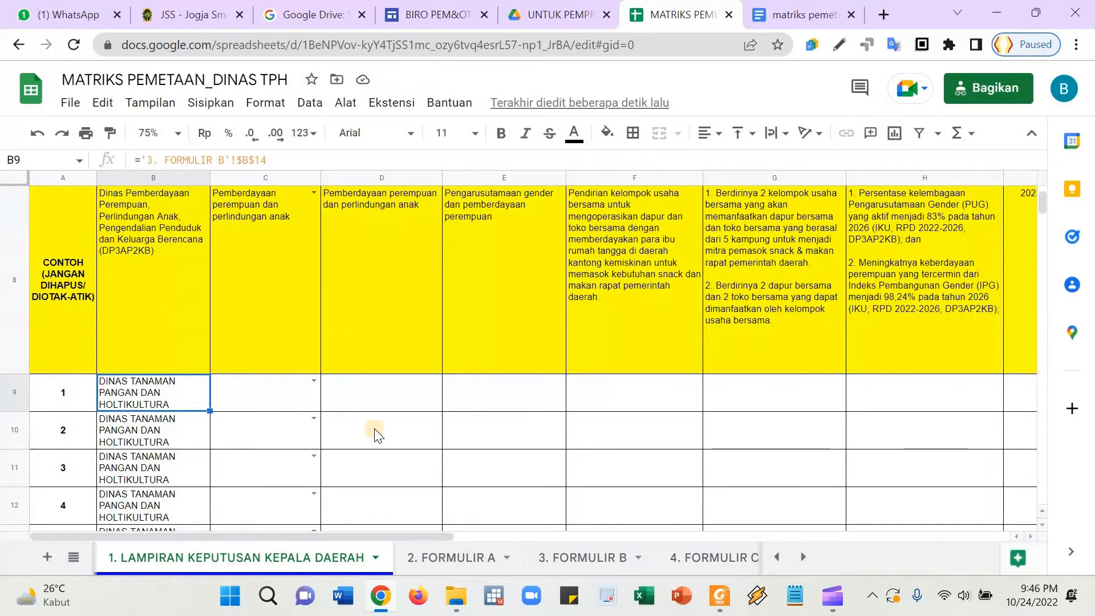
- Verify that 3. FORMULIR B's Nama OPD field is linked from Formulir A
left_click(596, 563)
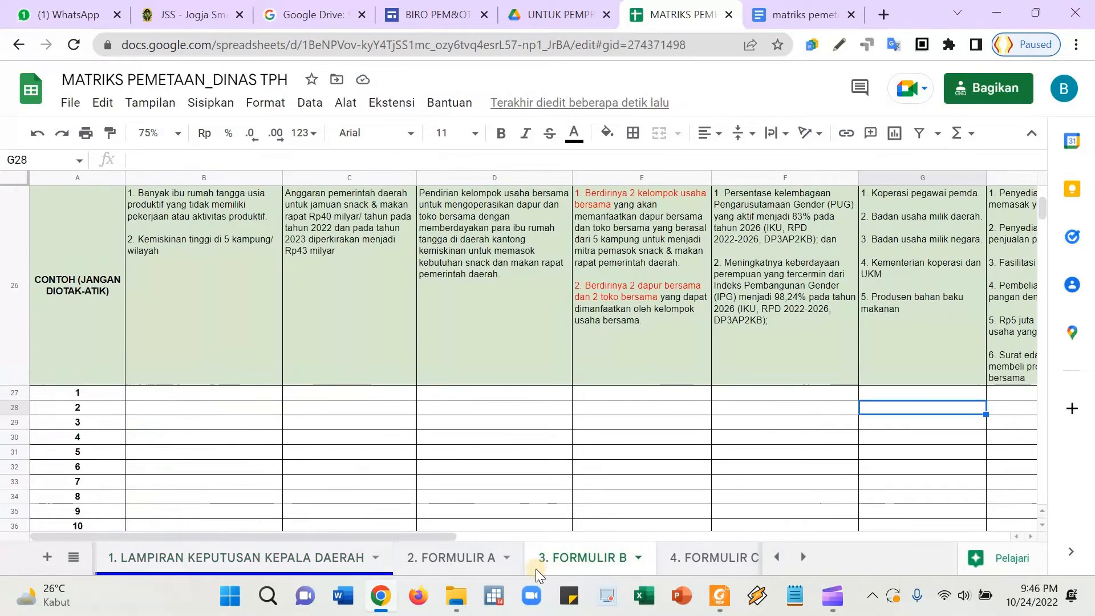
scroll(453, 409, "up", 1)
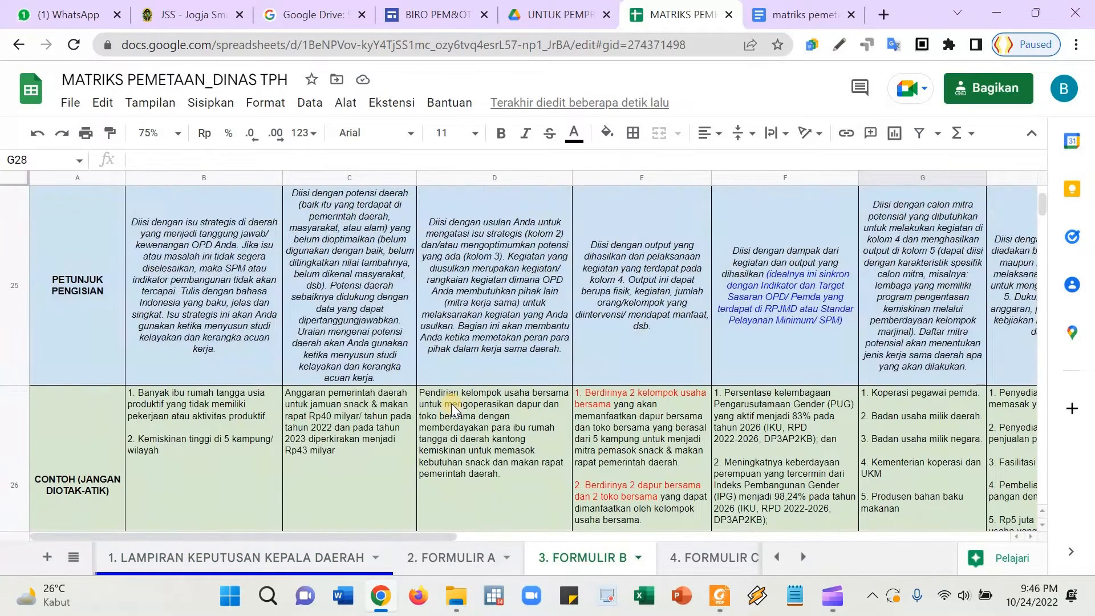
scroll(453, 406, "down", 1)
scroll(419, 348, "up", 5)
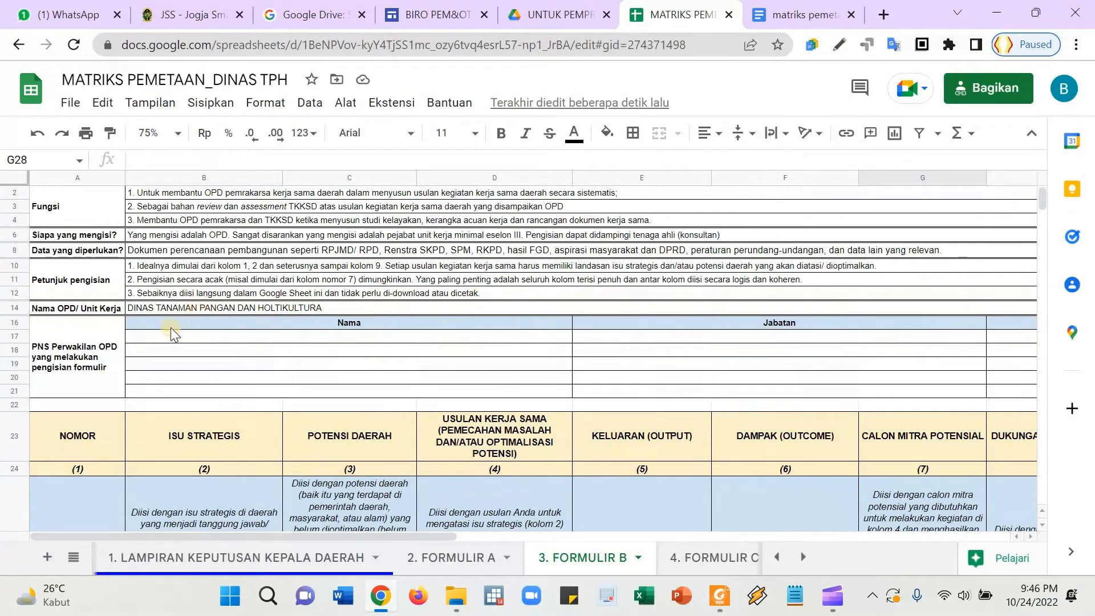
left_click(199, 307)
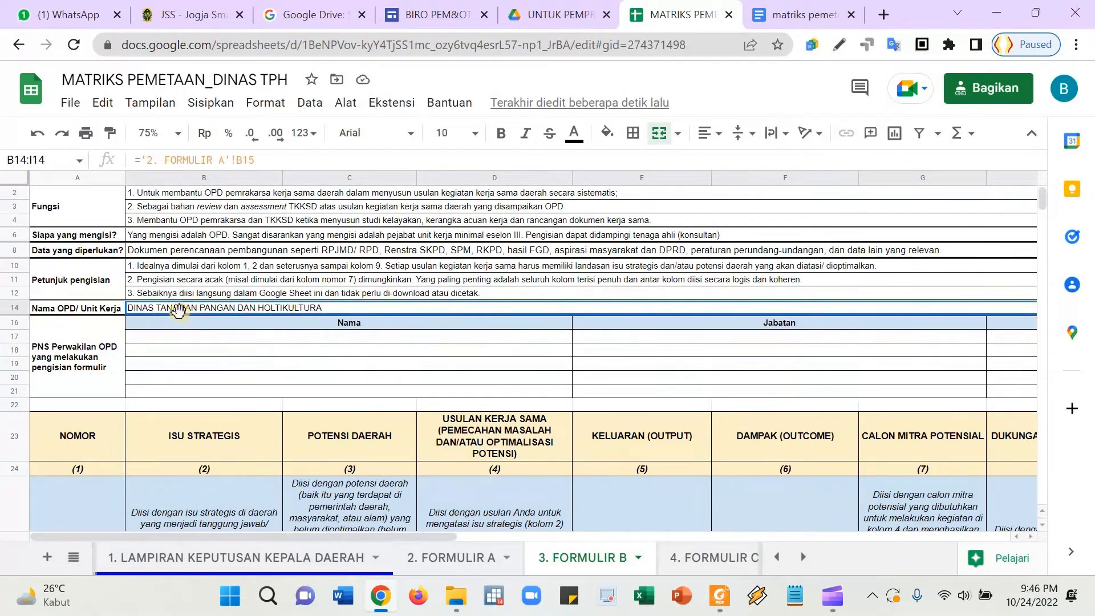
left_click(449, 563)
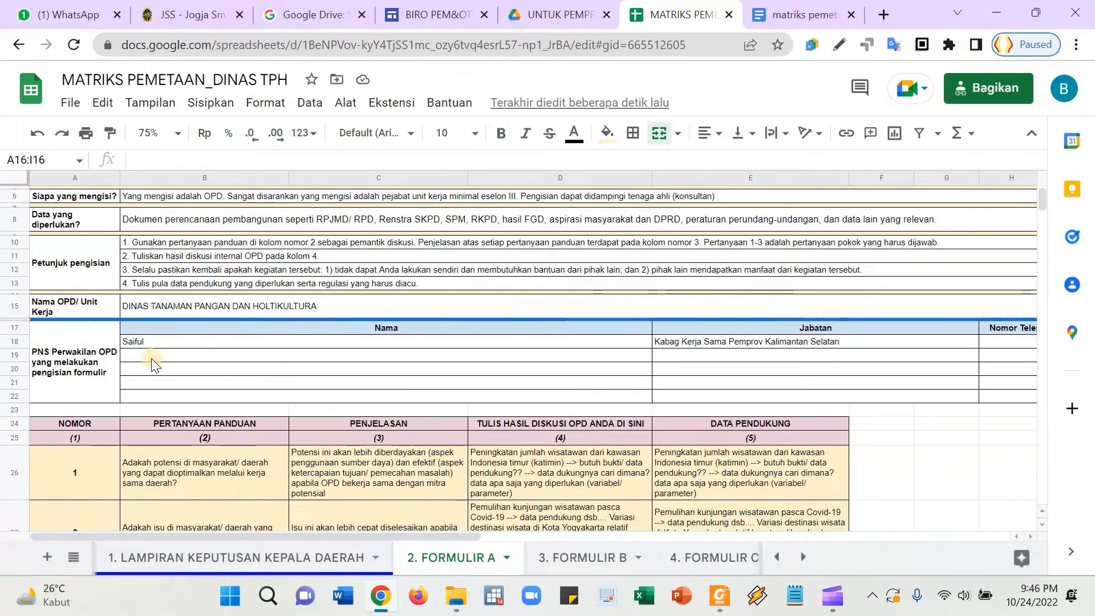
- In 3. FORMULIR B, enter the representative's name and Jabatan Kabag Kerja Sama Pemprov Kalimantan Selatan
left_click(155, 343)
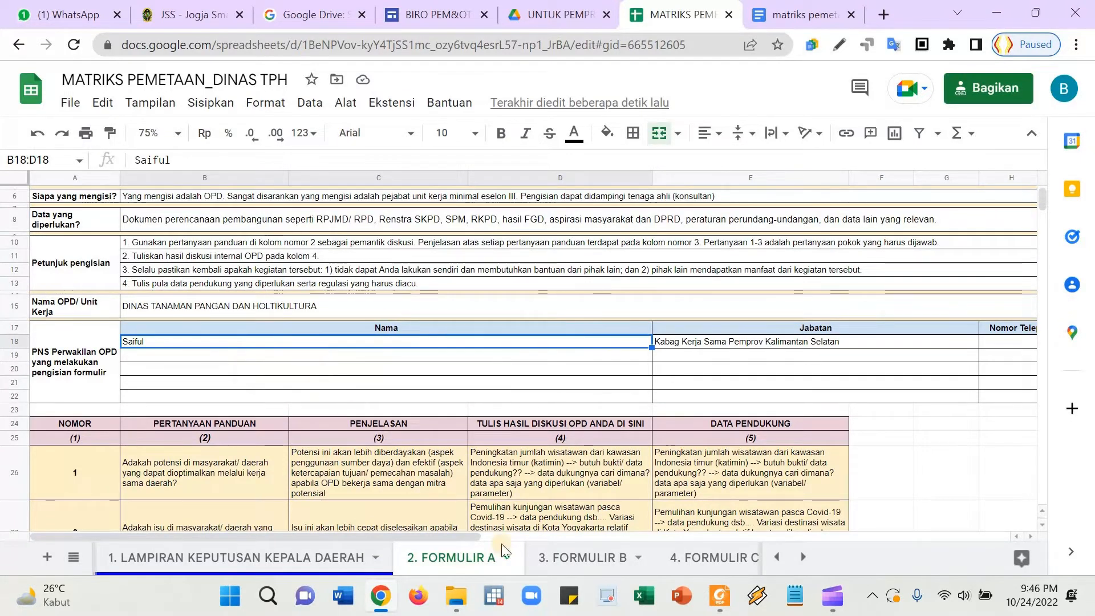
left_click(554, 558)
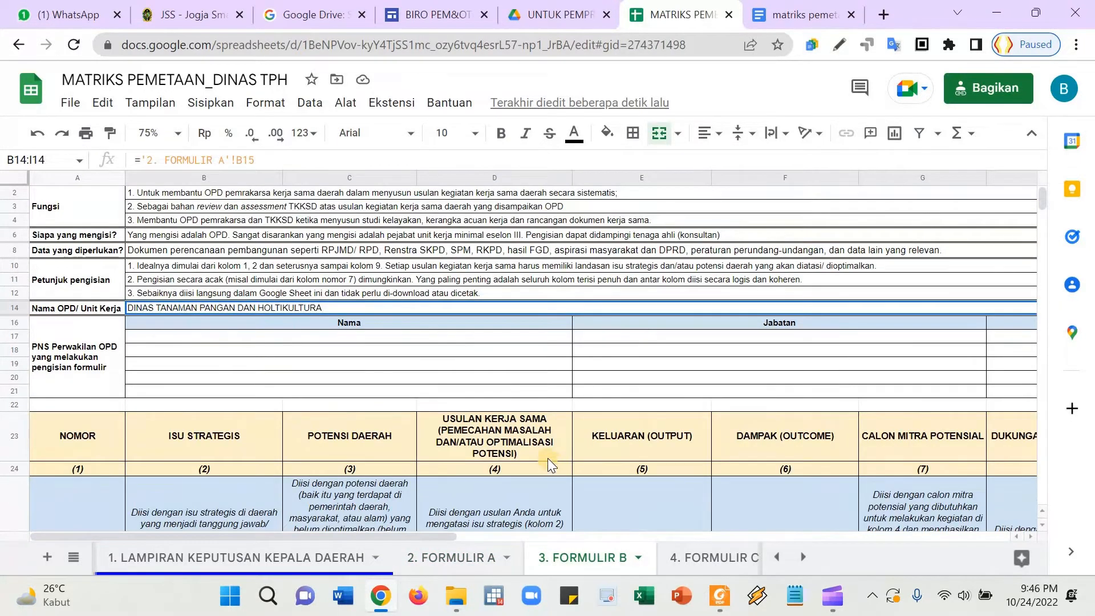
left_click(459, 338)
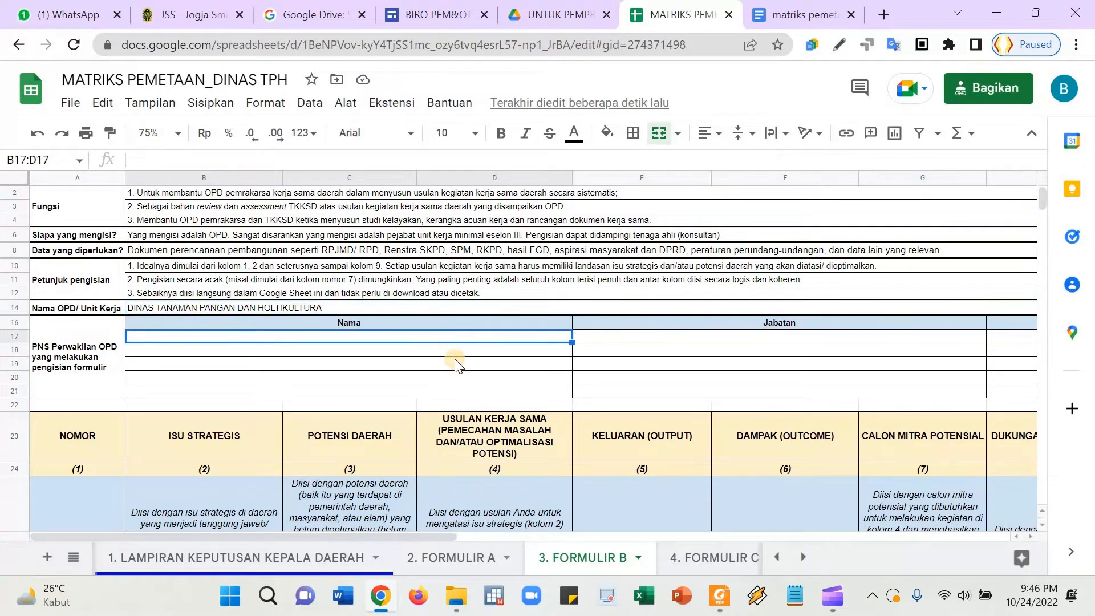
type("sA")
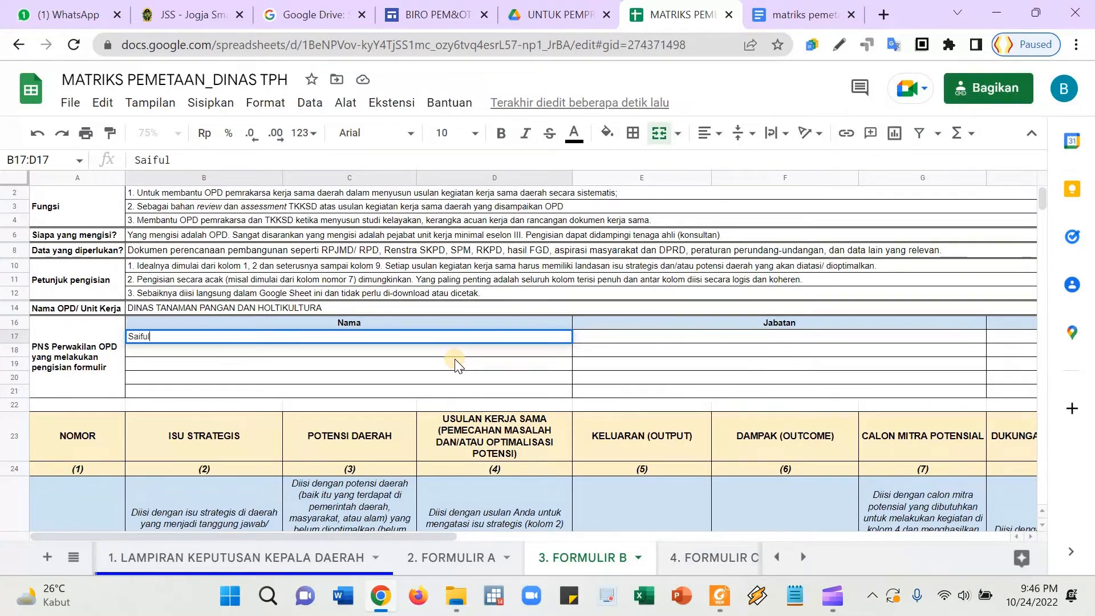
key("Tab")
type("K")
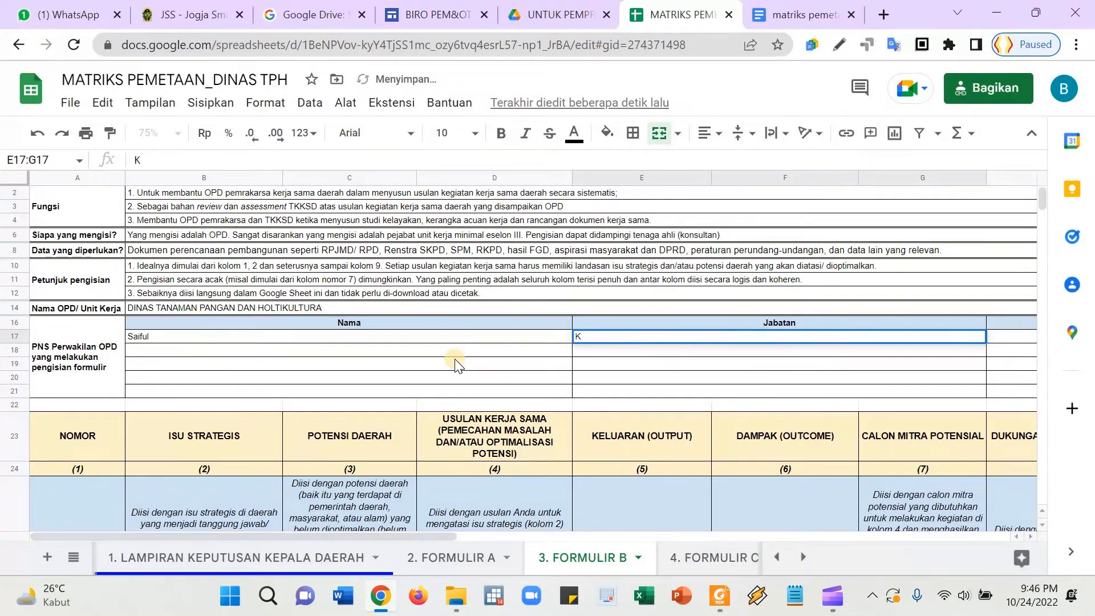
type("Aag Kerja Sam")
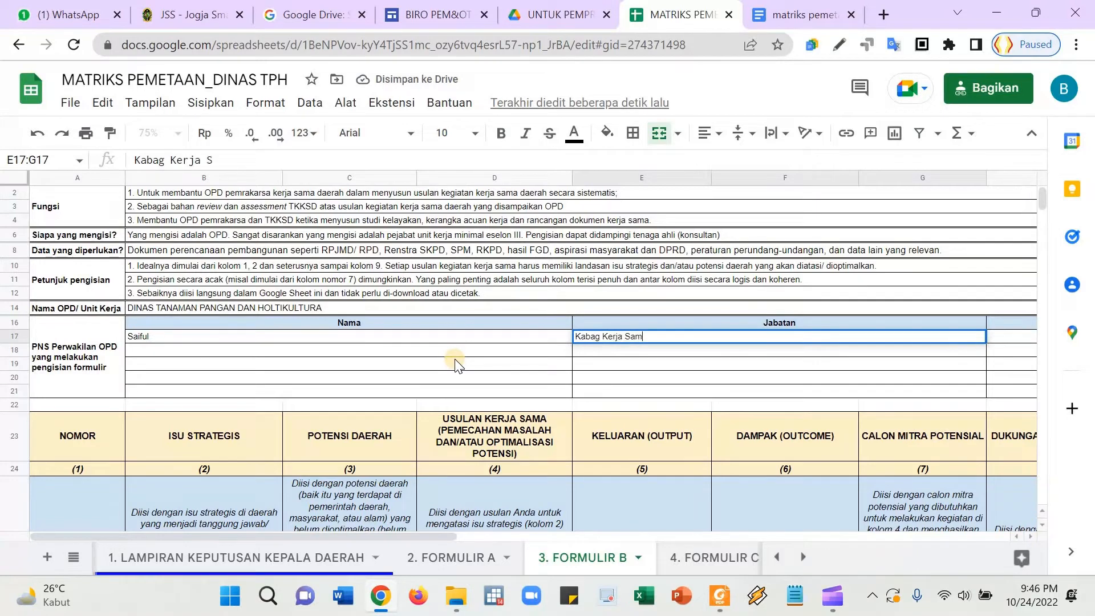
type("a Pemprov ")
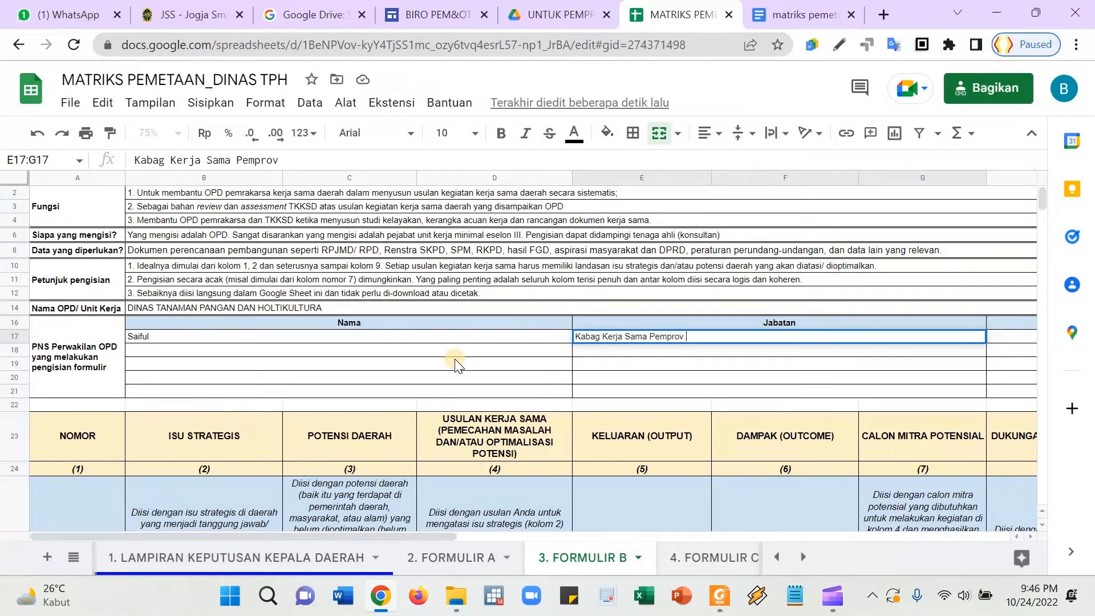
type("Kalimantan Selatan")
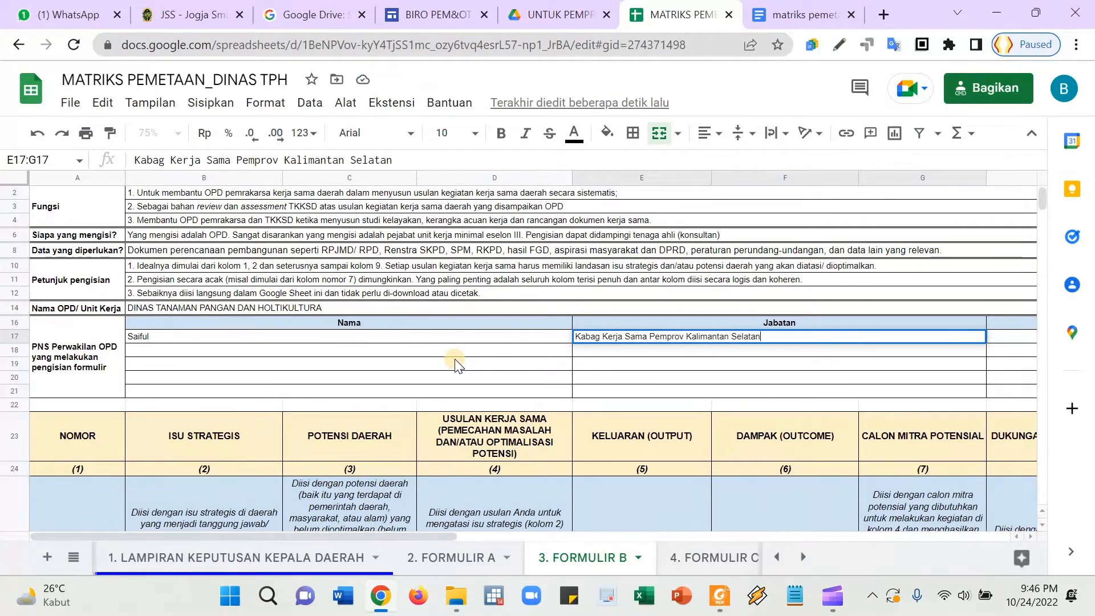
key("Tab")
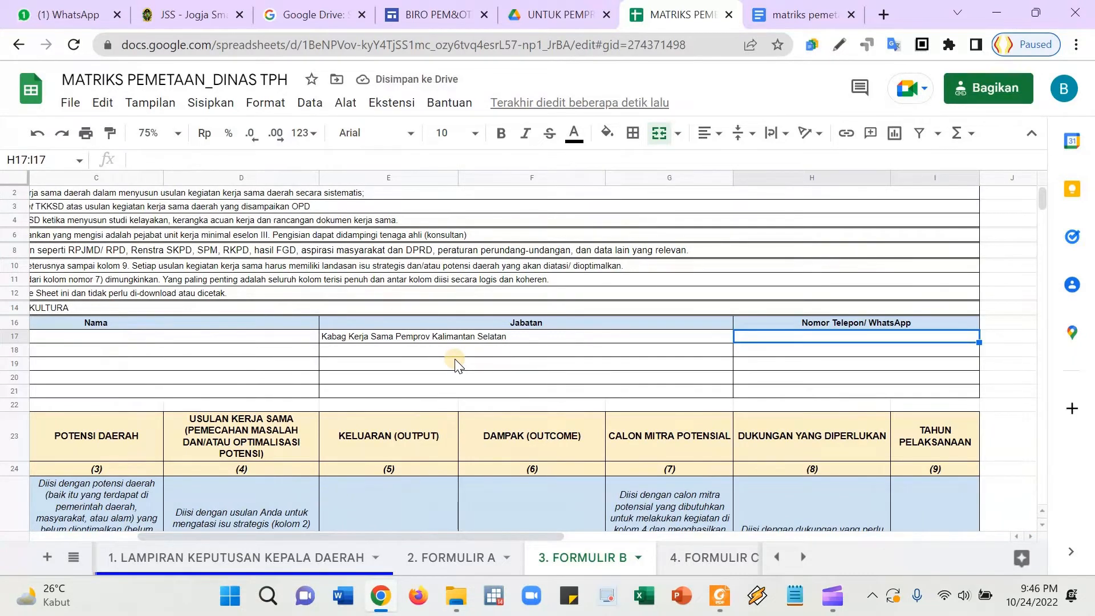
- Move the selection down to row 27's empty partner cell
key("Down")
key("Down")
key("Down")
key("Down")
key("Down")
key("Down")
key("Down")
key("Down")
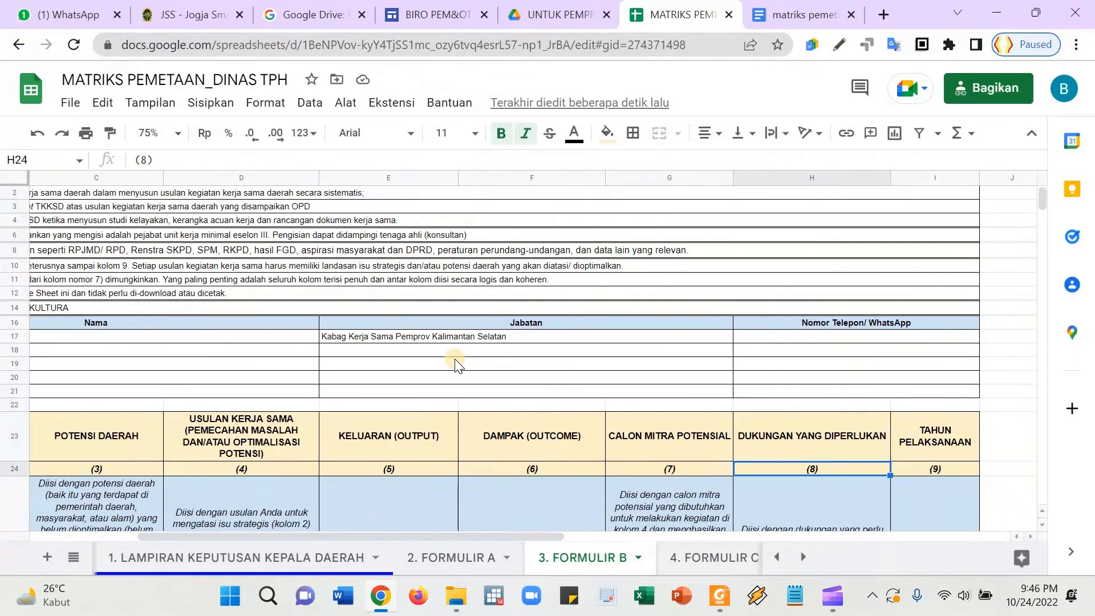
key("Down")
key("Left")
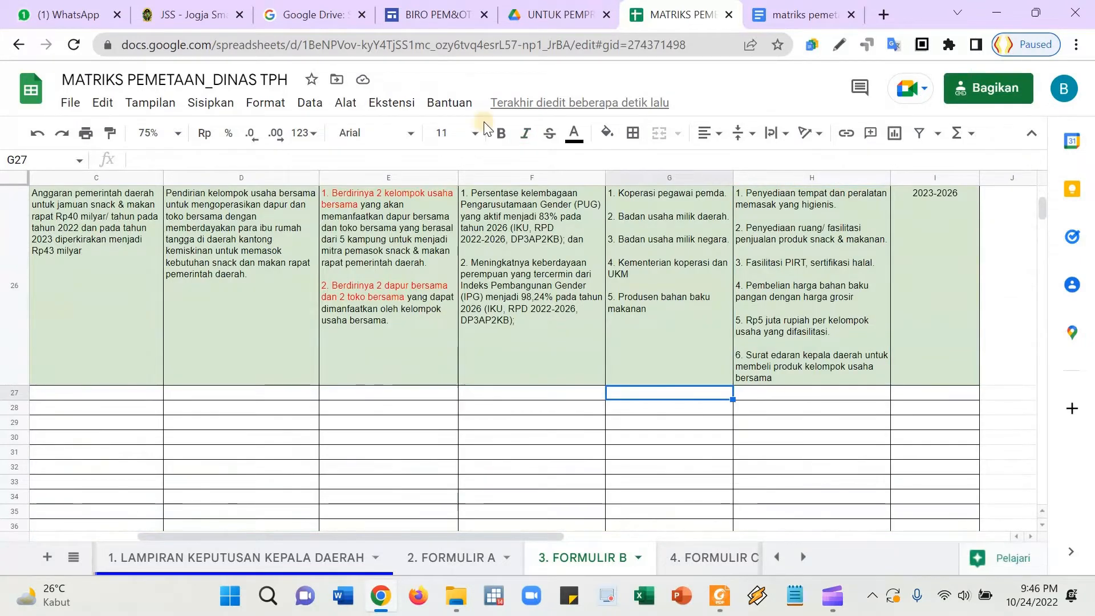
left_click(762, 8)
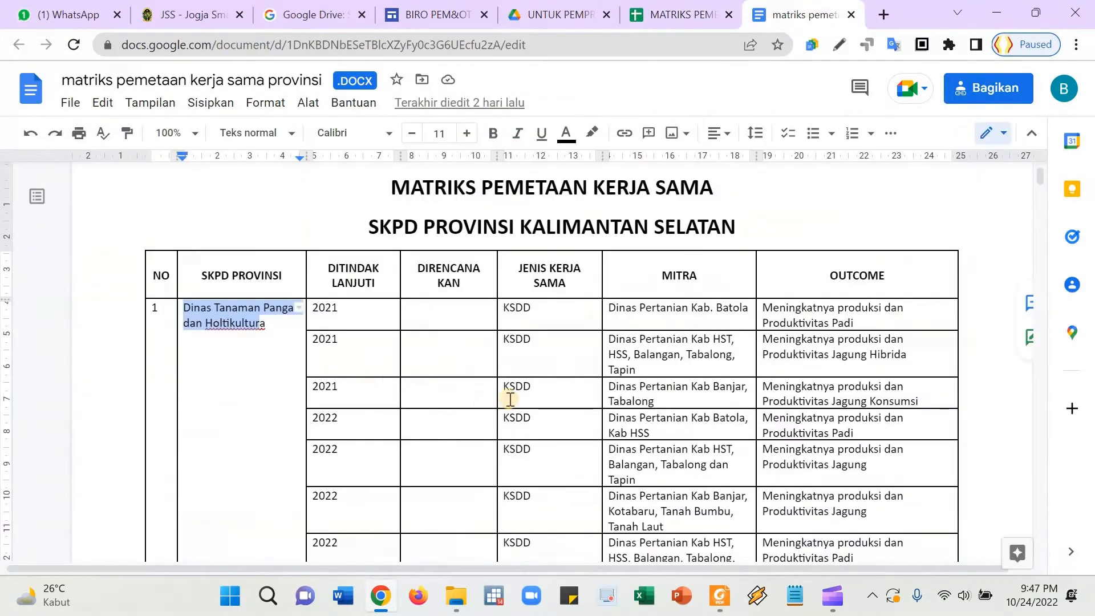
- Select and copy the 2023 row's full partner list across the page break in the reference document
scroll(342, 384, "down", 3)
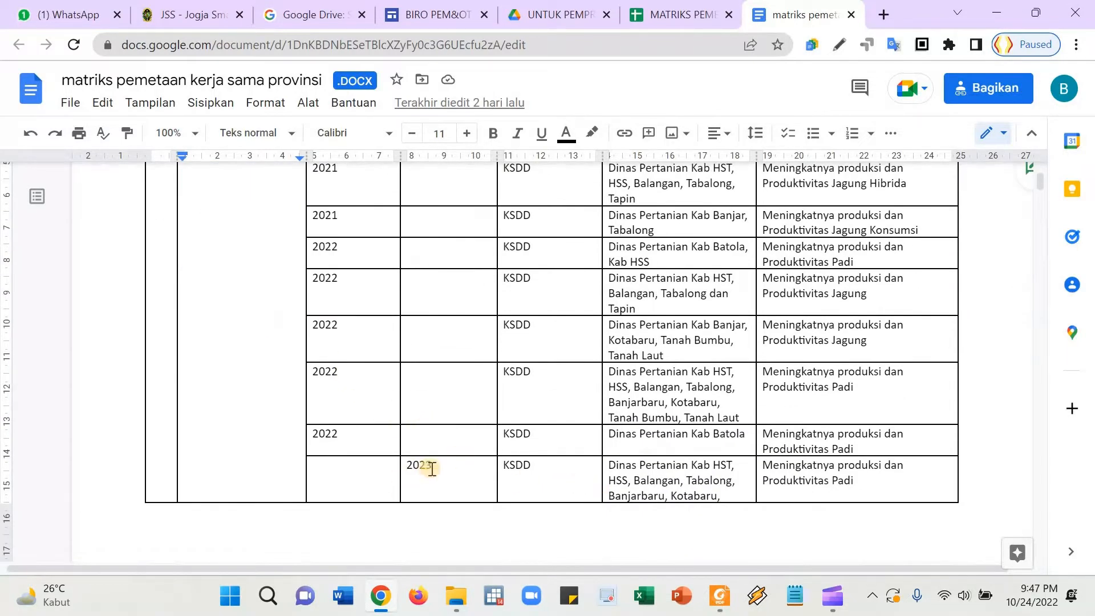
left_click_drag(608, 466, 719, 495)
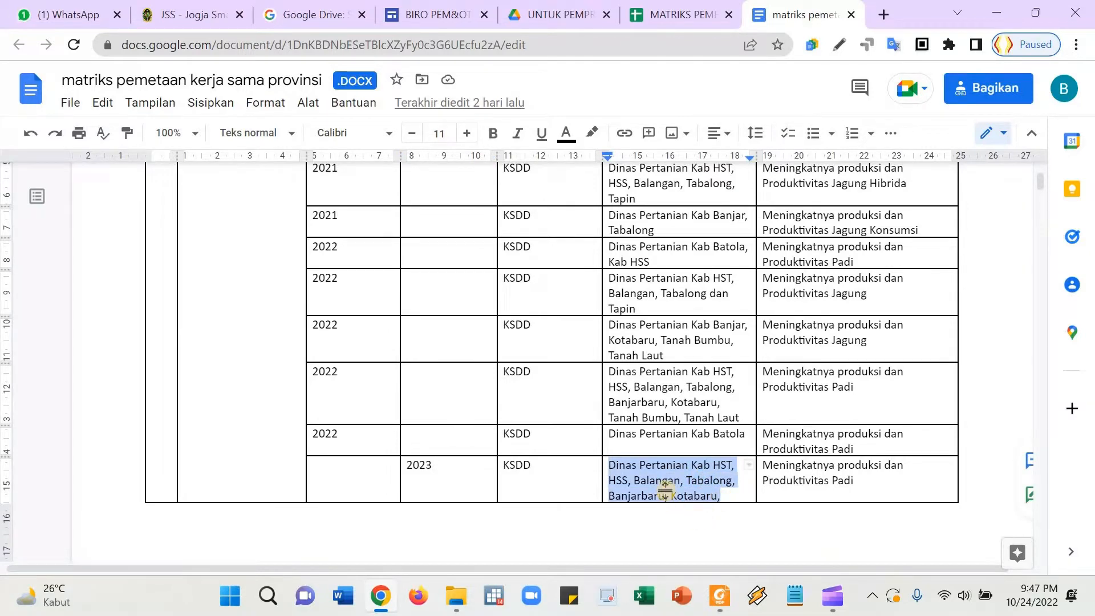
scroll(663, 487, "down", 5)
scroll(668, 488, "down", 2)
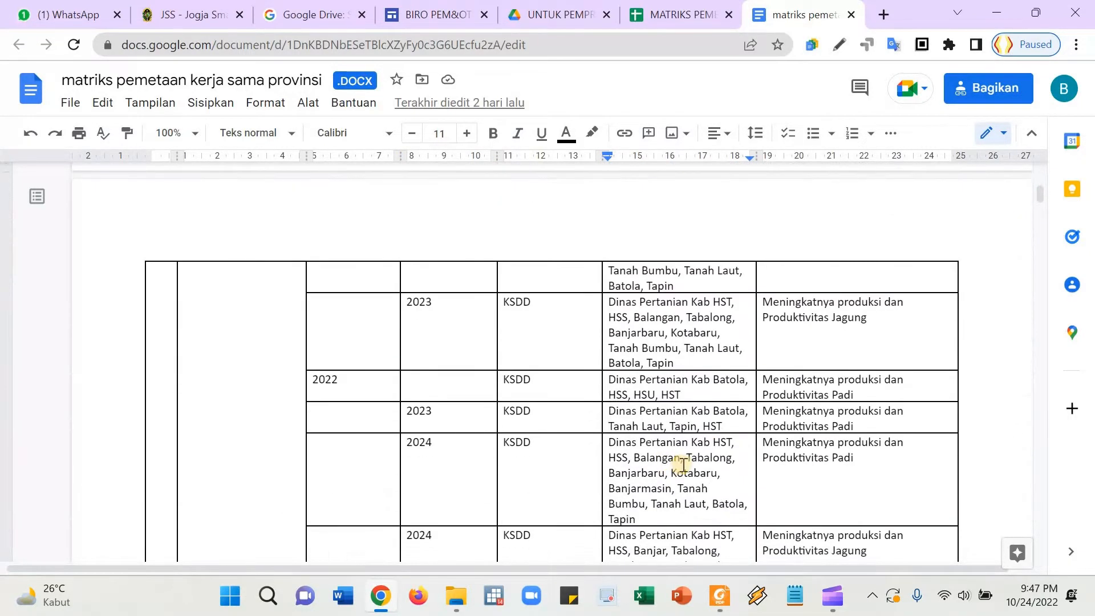
scroll(683, 465, "up", 3)
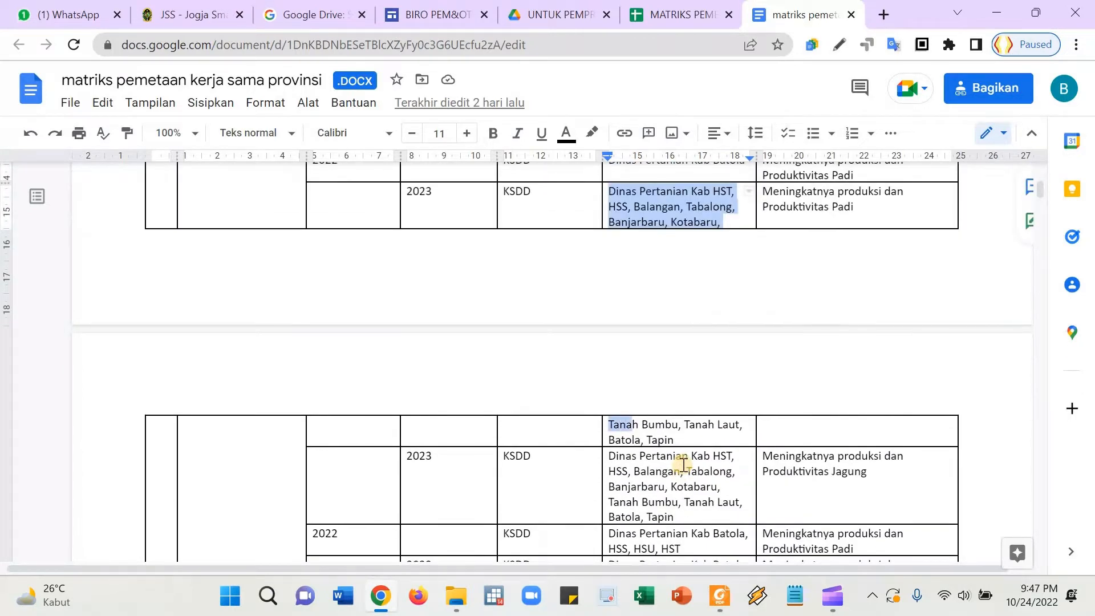
key("shift+Right")
key("shift+Right")
key("shift+Right")
key("shift+Right")
key("shift+Right")
key("shift+Right")
key("shift+Right")
key("shift+Right")
key("shift+Right")
key("shift+Right")
key("shift+Right")
key("shift+Right")
key("shift+Right")
key("shift+Right")
key("shift+Right")
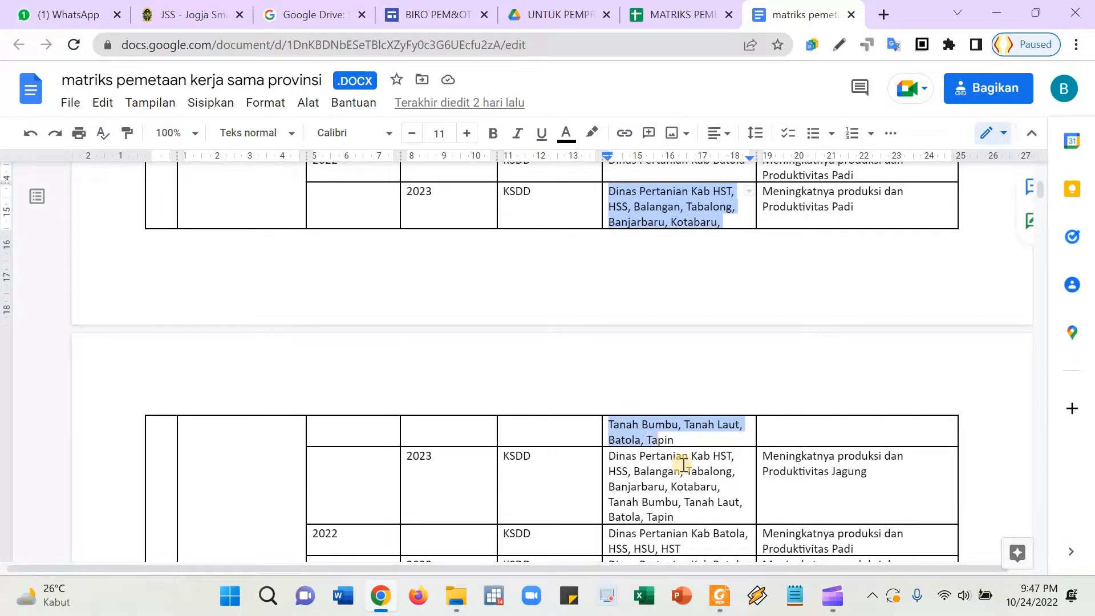
key("shift+Right")
key("shift+Right")
key("shift+Right")
key("shift+Left")
key("ctrl+c")
- Paste the partner list, Dinas Pertanian Kab HST through Tapin, into G27's CALON MITRA POTENSIAL cell
left_click(673, 14)
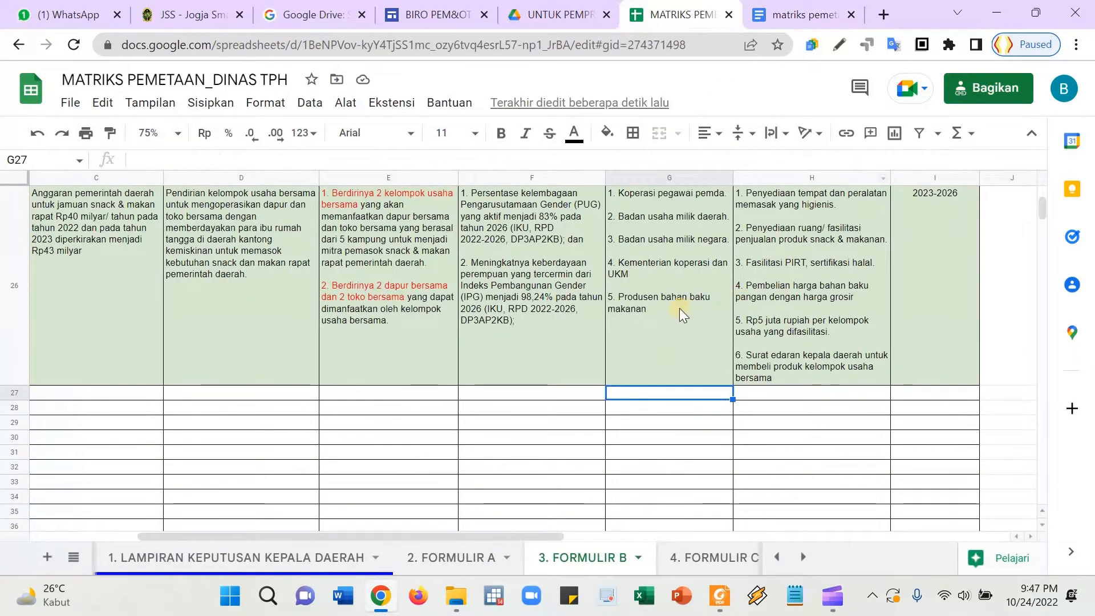
scroll(679, 308, "up", 5)
scroll(667, 313, "down", 5)
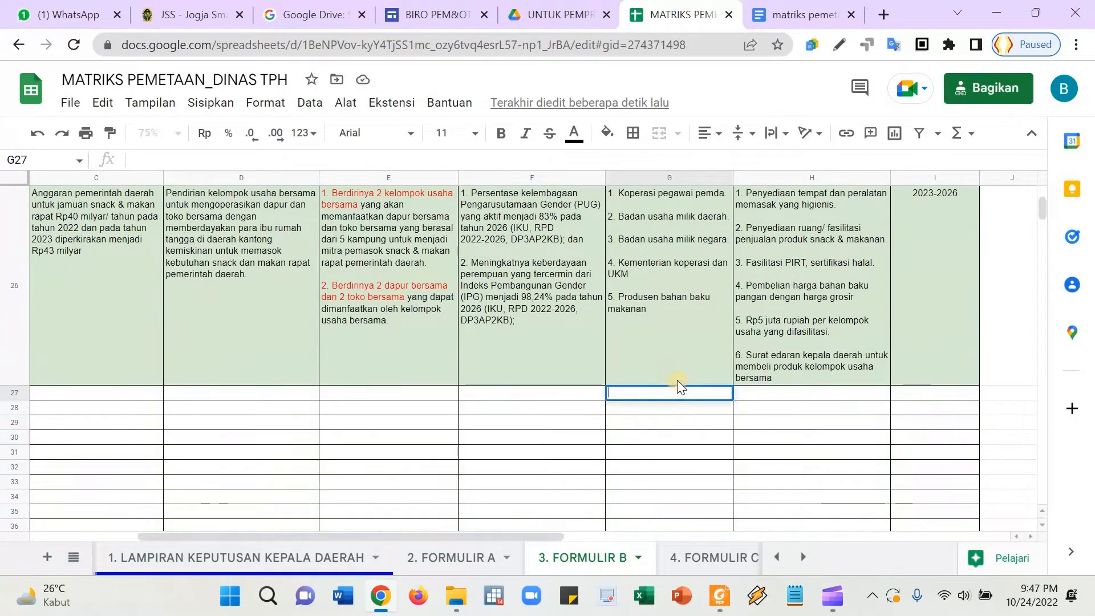
double_click(640, 392)
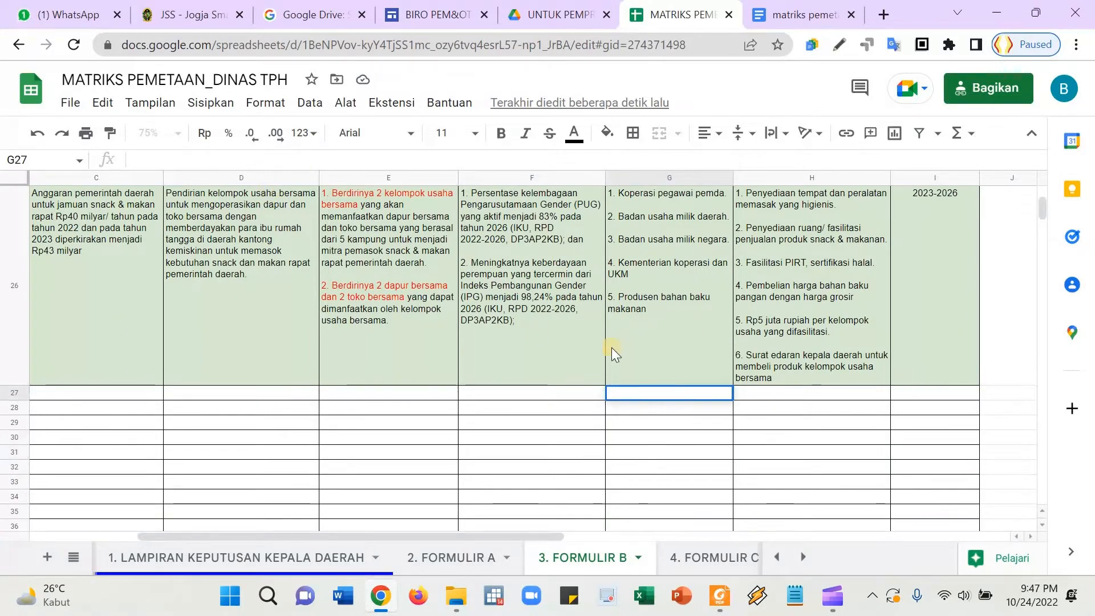
left_click(135, 159)
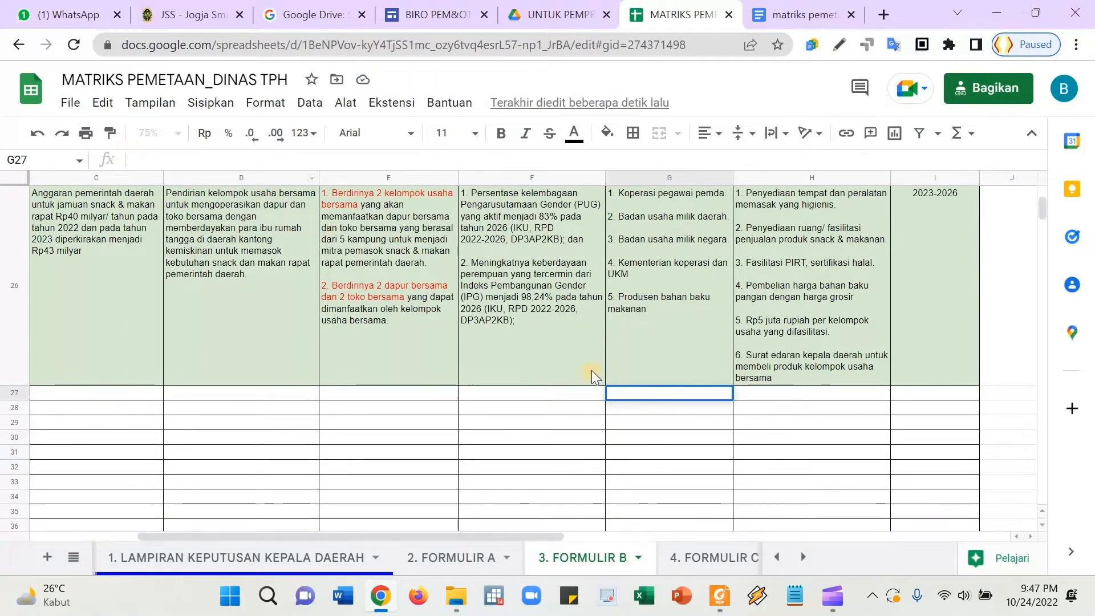
key("ctrl+v")
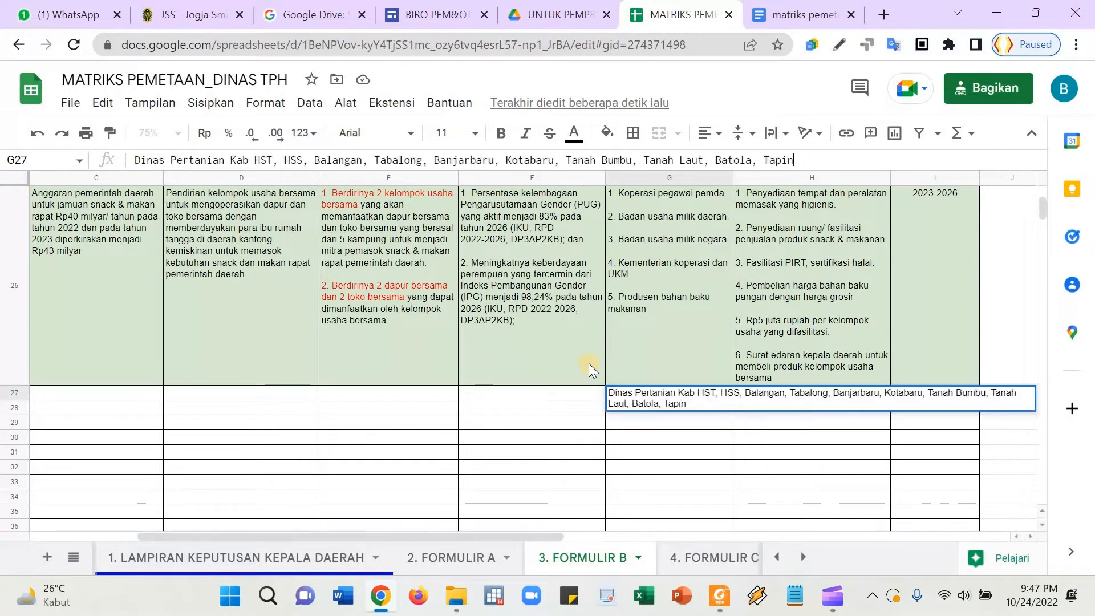
key("Return")
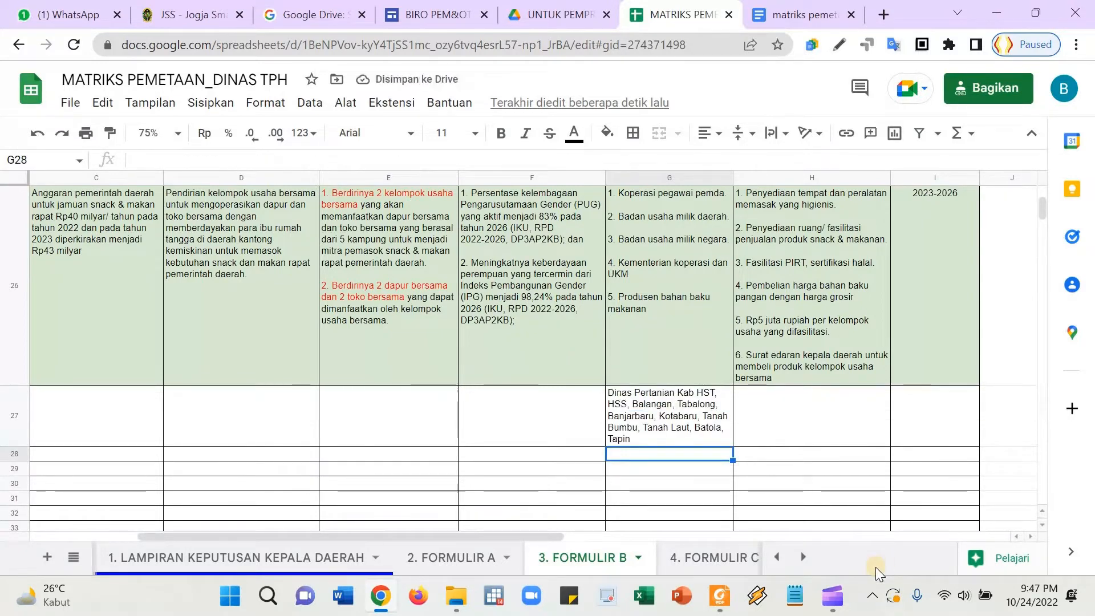
scroll(650, 433, "up", 3)
scroll(650, 314, "up", 2)
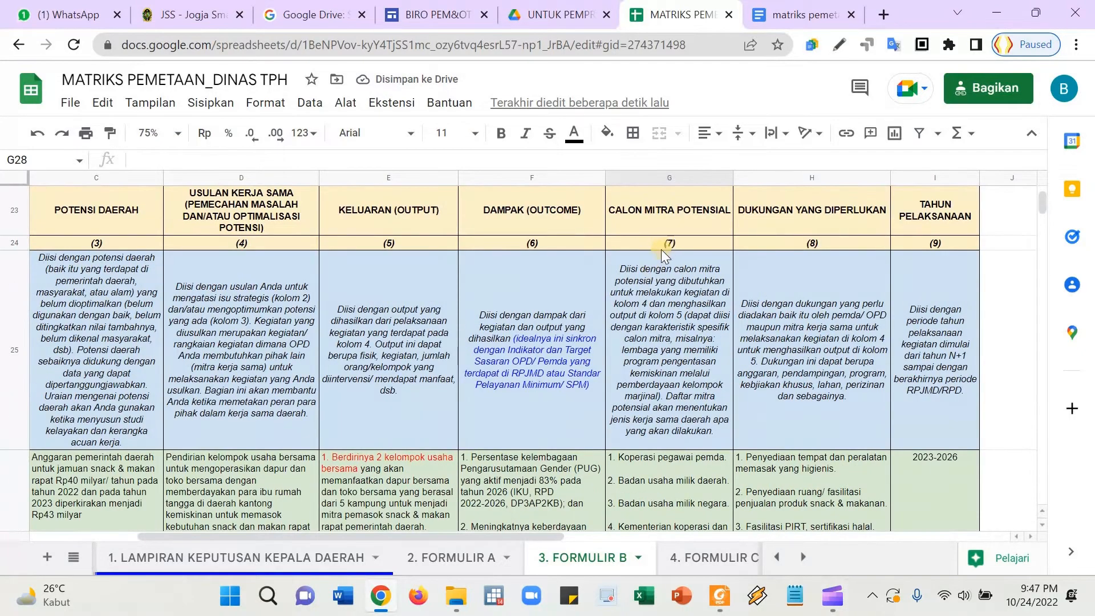
scroll(673, 274, "up", 2)
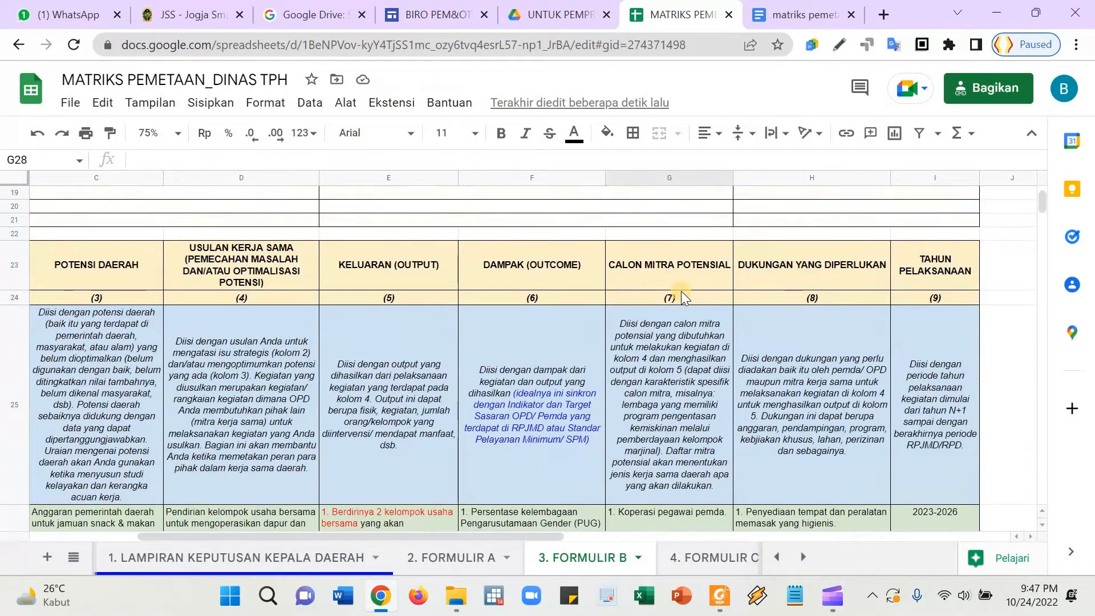
- Select the 2023 row's outcome 'Meningkatnya produksi dan Produktivitas Padi' in the reference document
left_click(787, 17)
scroll(772, 420, "up", 15)
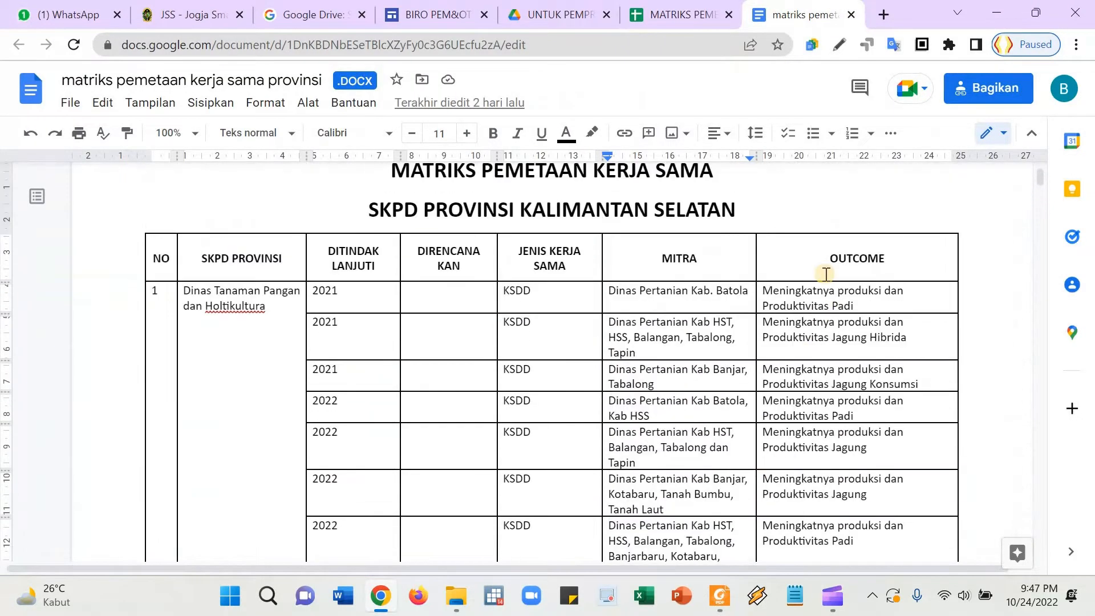
scroll(825, 285, "down", 6)
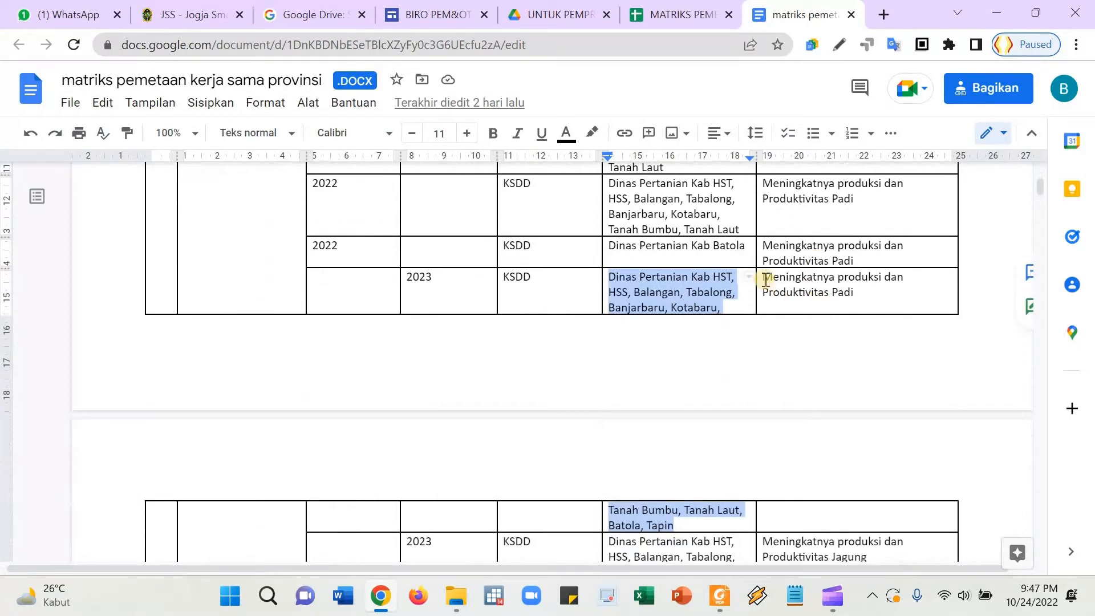
left_click_drag(822, 301, 854, 296)
key("ctrl+c")
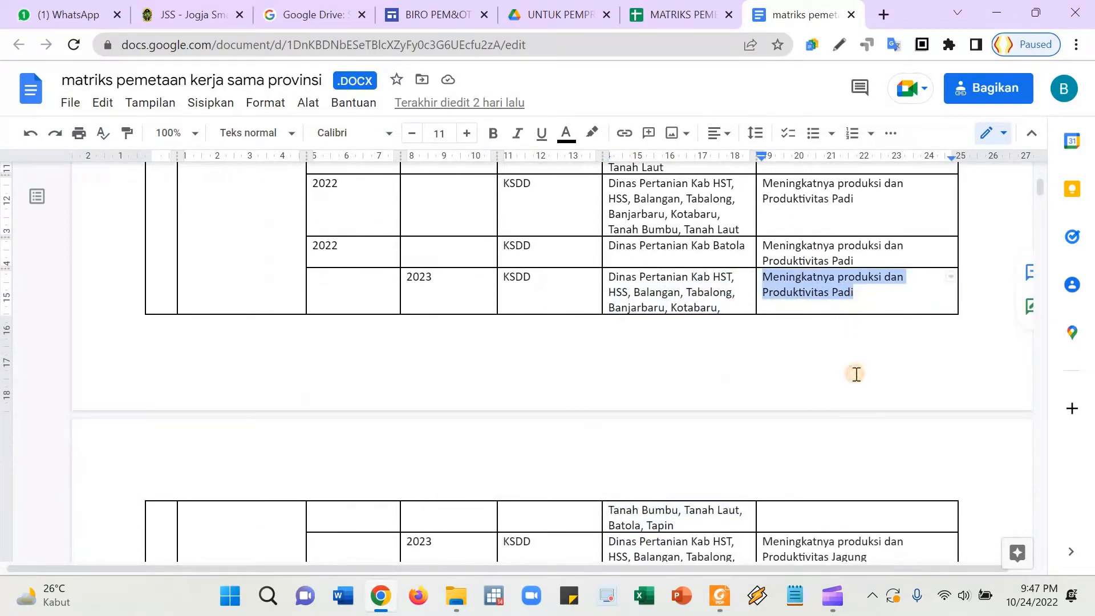
left_click(684, 15)
- Paste 'Meningkatnya produksi dan Produktivitas Padi' into F27's DAMPAK (OUTCOME) cell
scroll(534, 371, "down", 5)
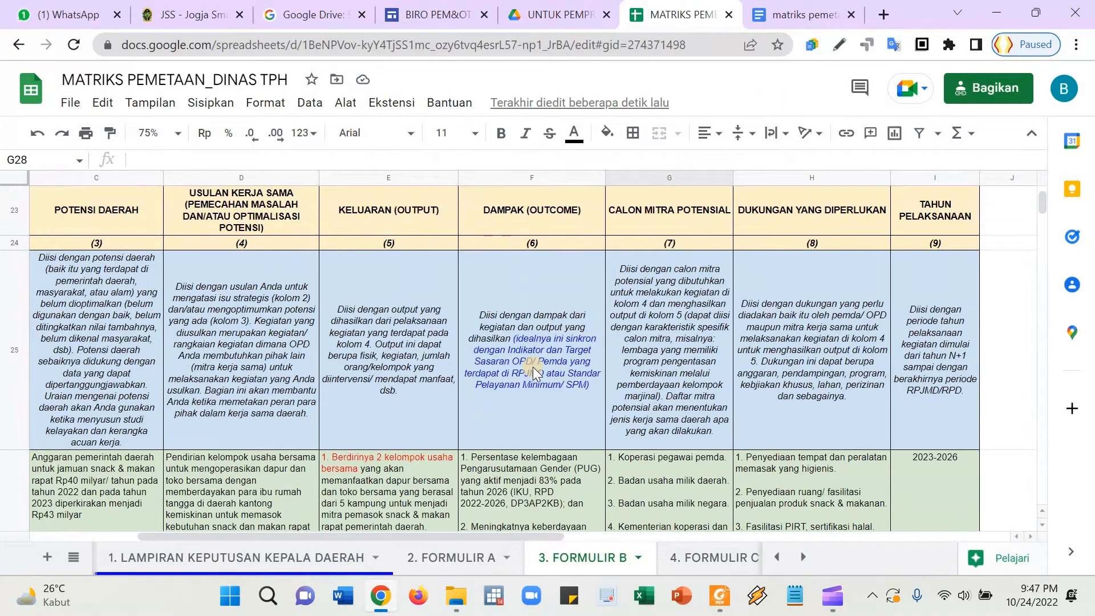
double_click(536, 422)
key("ctrl+v")
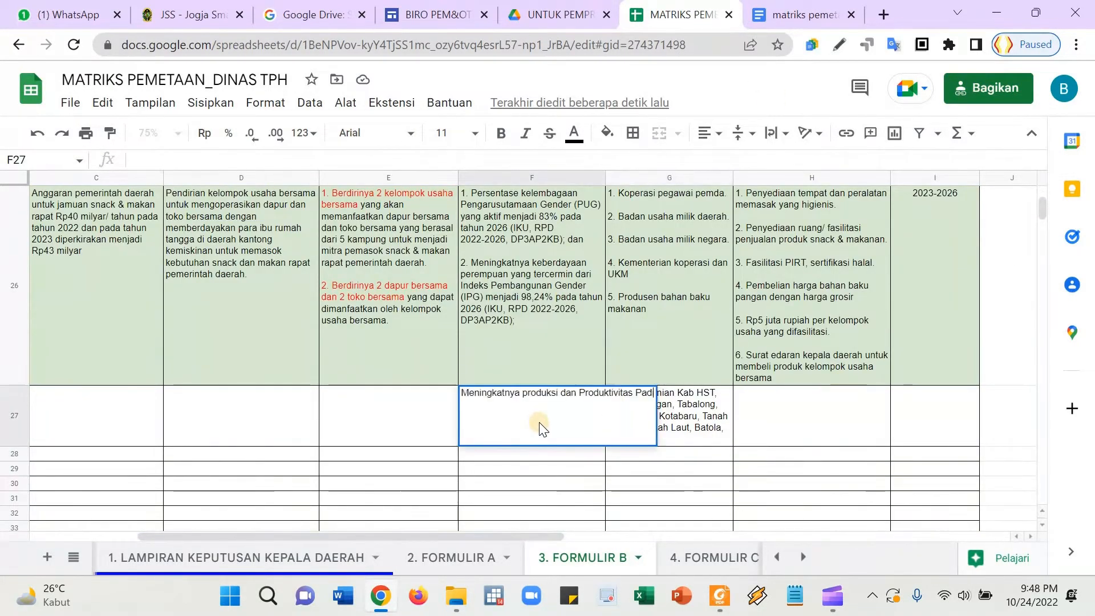
key("Return")
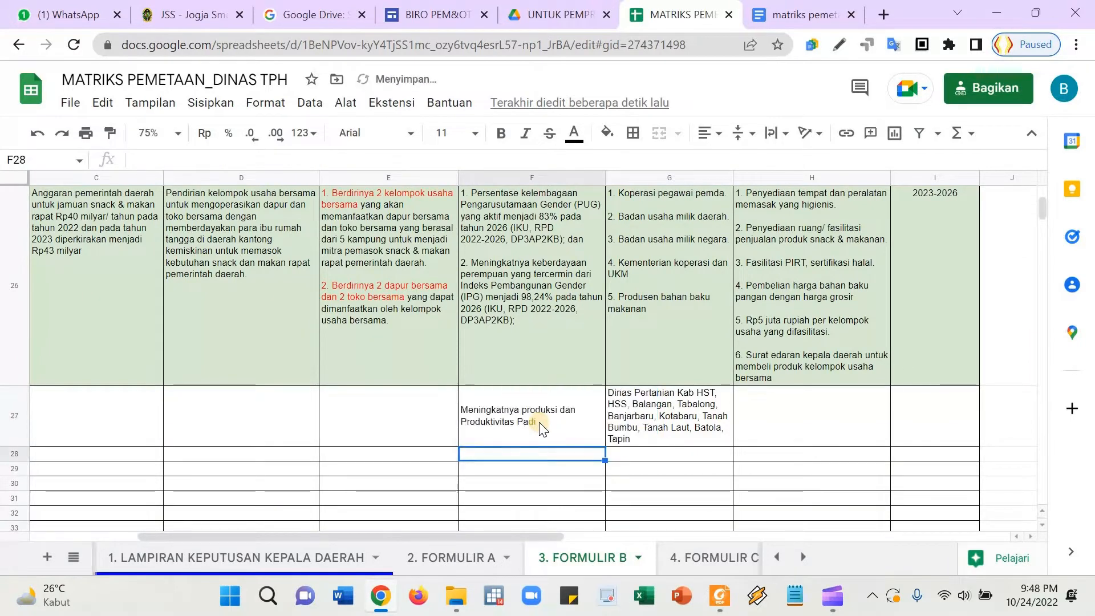
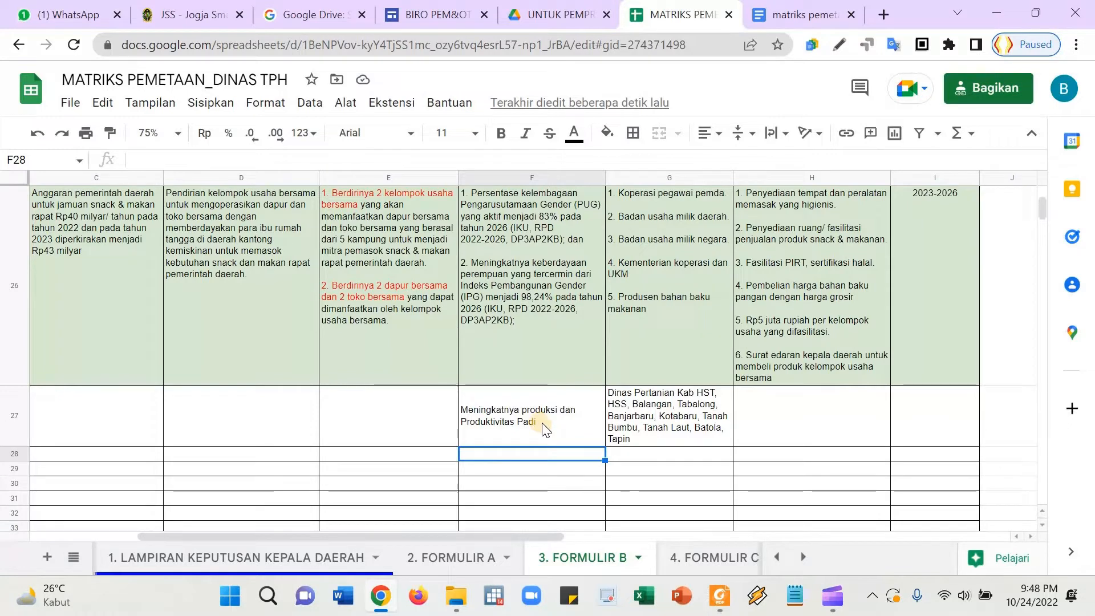
- Try a smaller zoom, return the sheet to 100%, and select the rice outcome cell
scroll(547, 422, "up", 2)
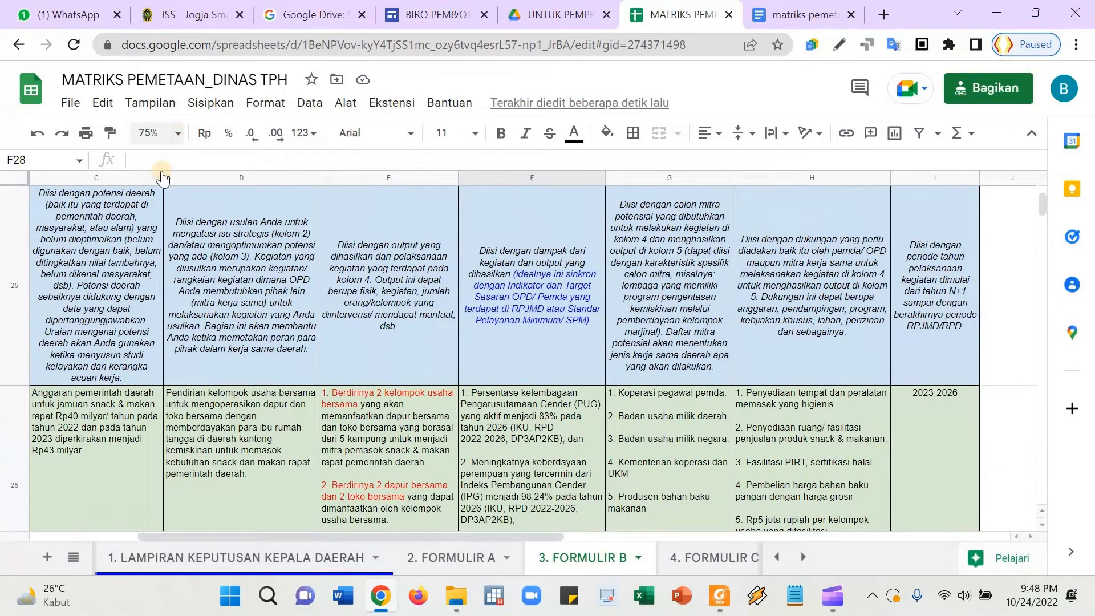
left_click(163, 133)
left_click(157, 162)
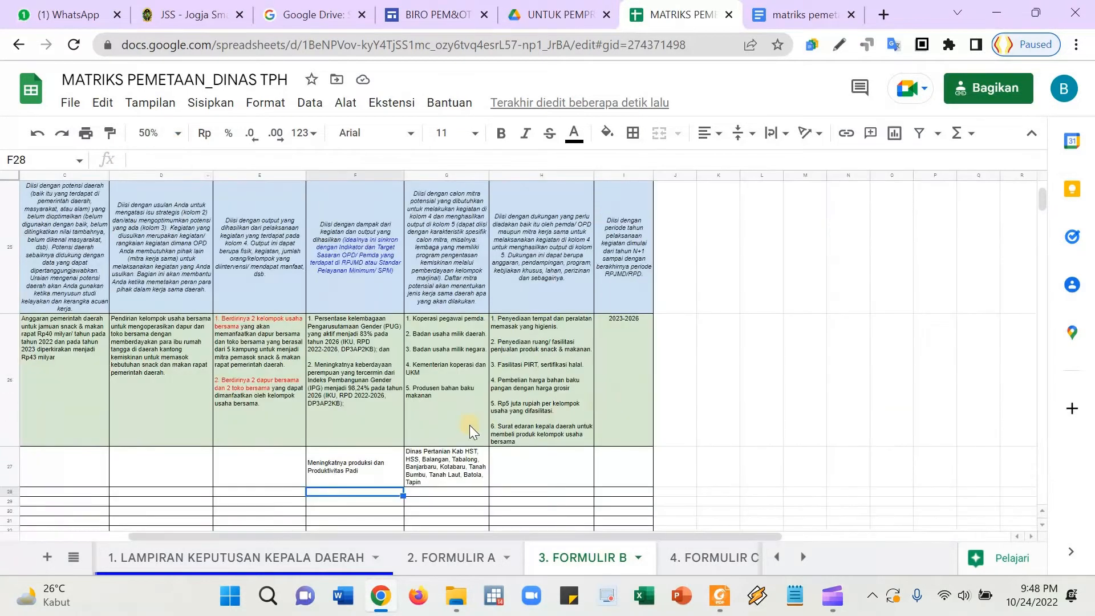
scroll(465, 416, "up", 1)
scroll(464, 417, "down", 1)
left_click(177, 133)
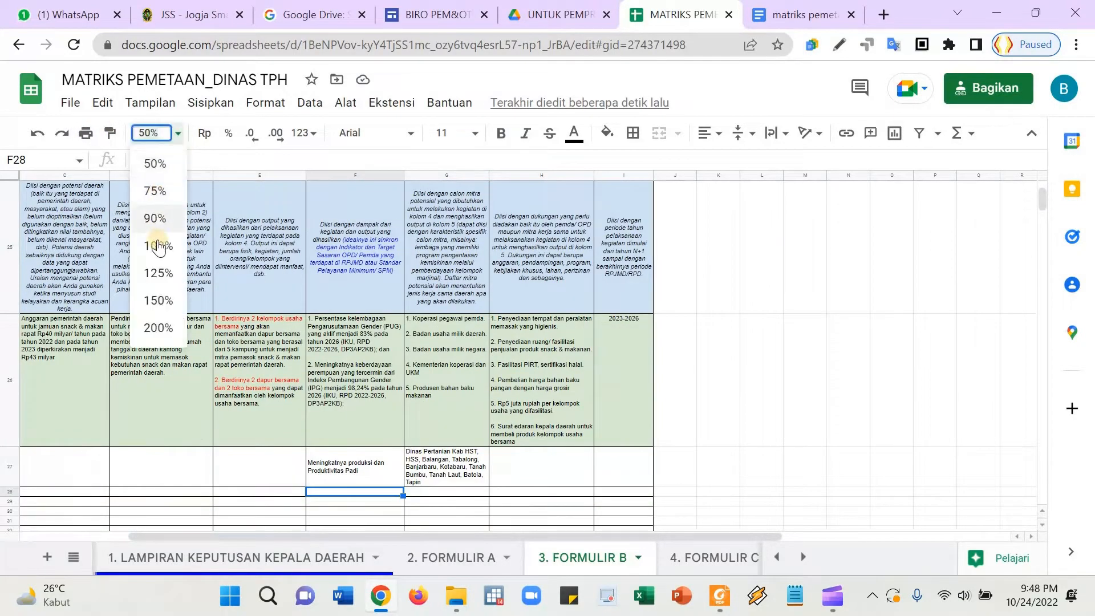
left_click(184, 249)
scroll(636, 345, "down", 5)
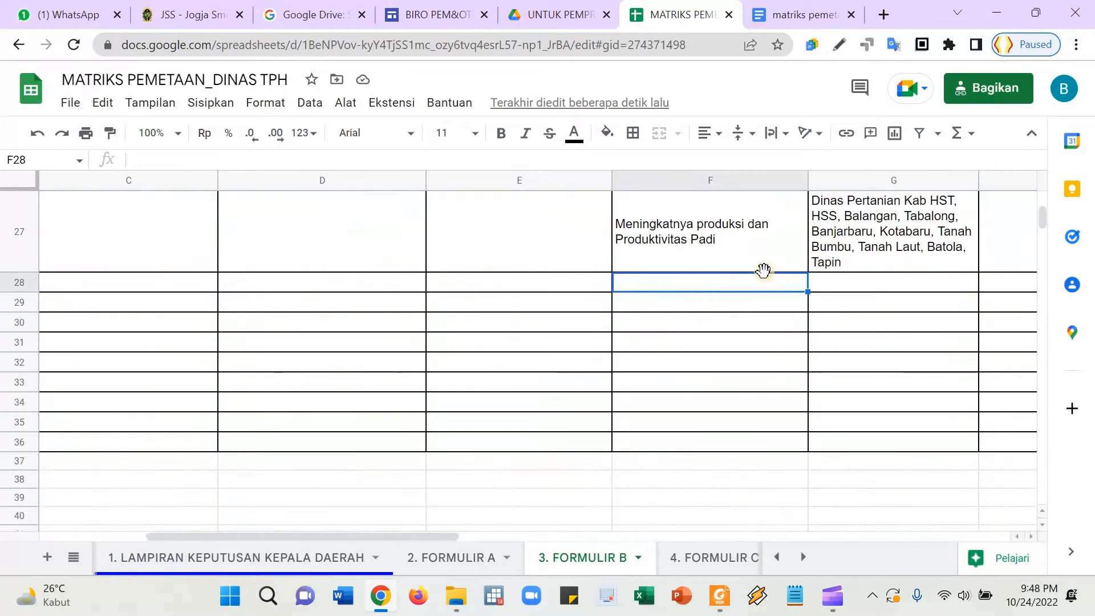
left_click(736, 252)
- Zoom the sheet to 75%, then to 50% to see the whole table
scroll(479, 310, "up", 2)
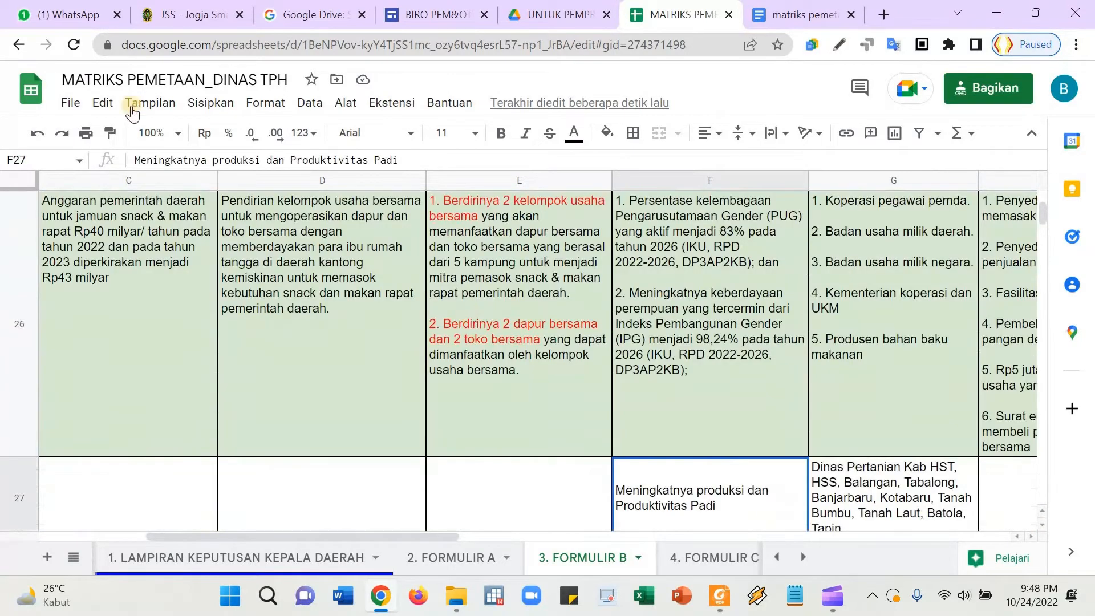
left_click(178, 134)
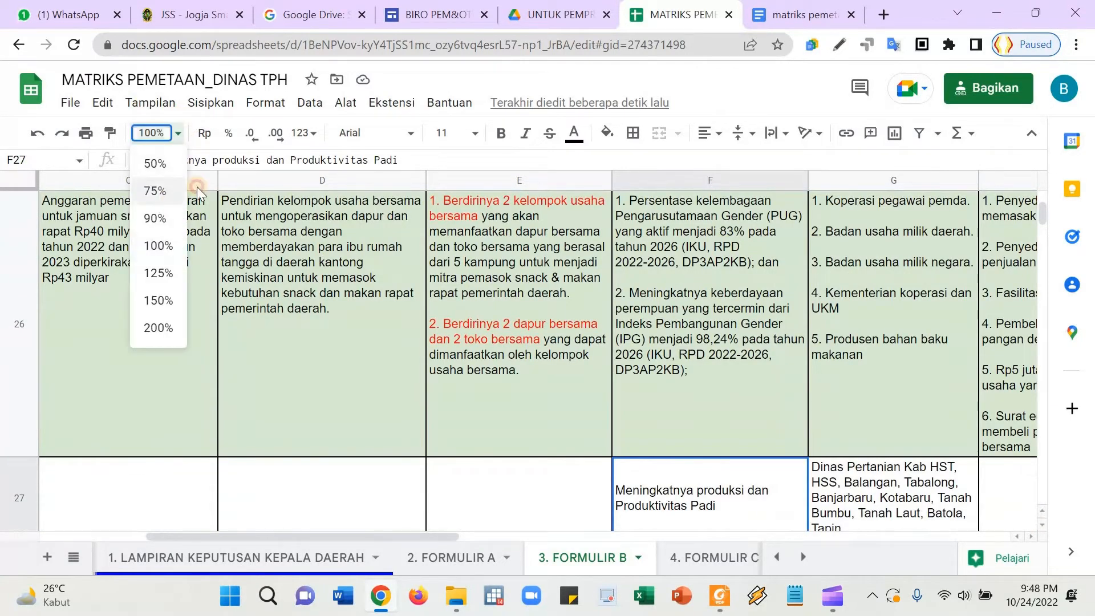
key("Return")
scroll(571, 399, "up", 1)
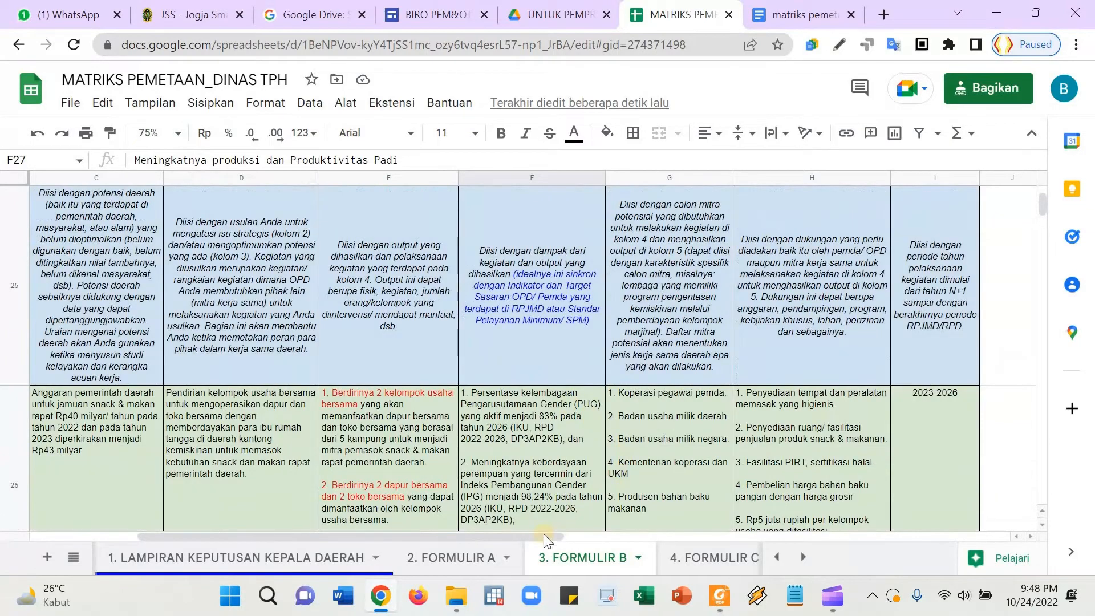
left_click_drag(543, 534, 148, 536)
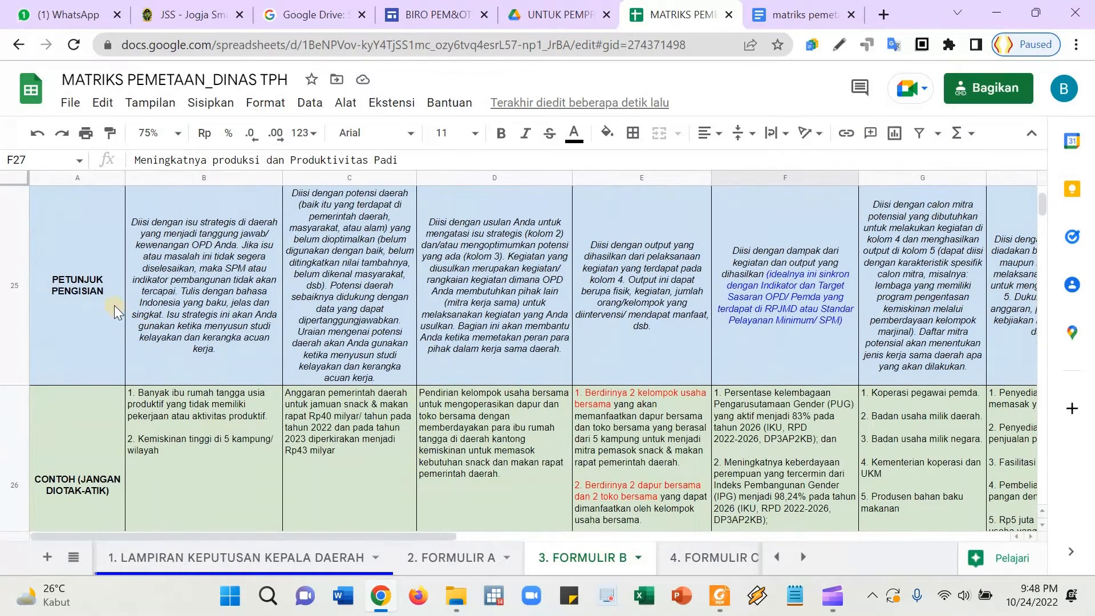
scroll(115, 303, "up", 1)
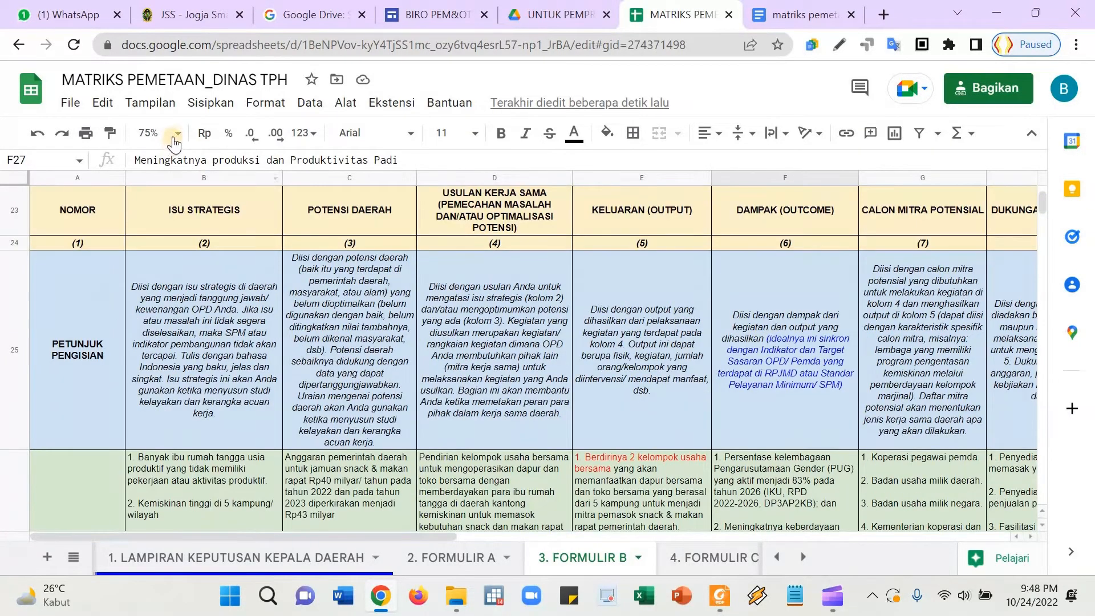
left_click(178, 135)
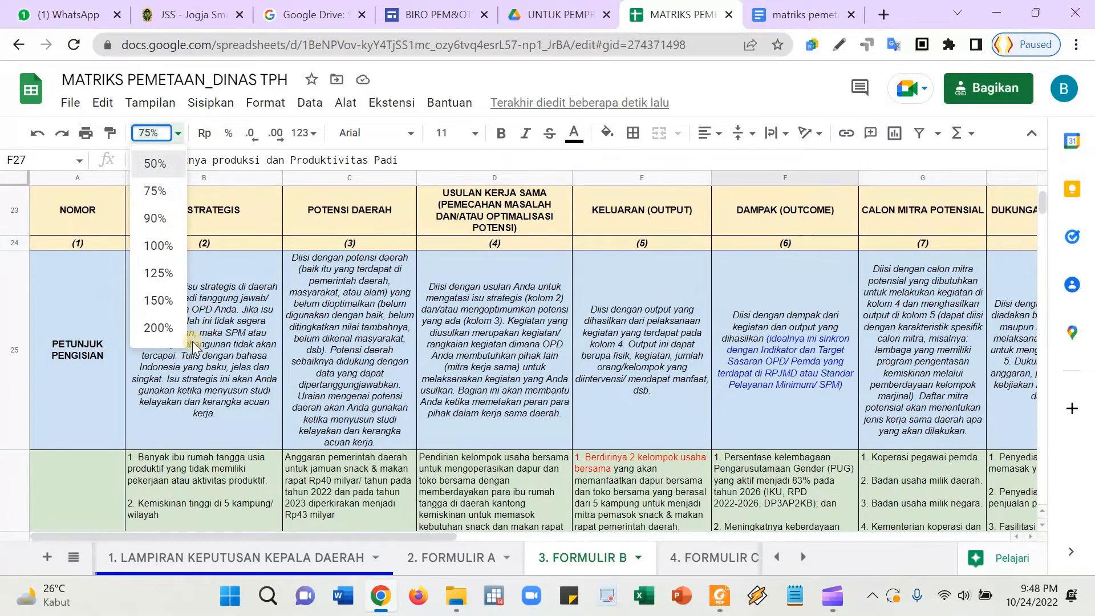
left_click(149, 161)
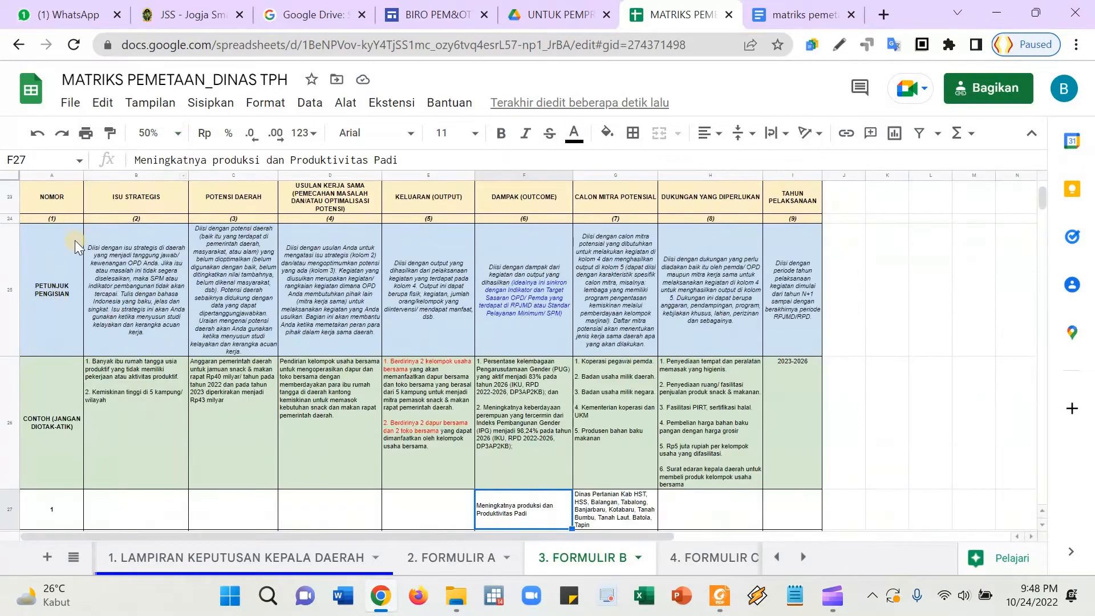
- Select the PETUNJUK PENGISIAN and CONTOH rows and open row 26's actions without choosing one
left_click(6, 278)
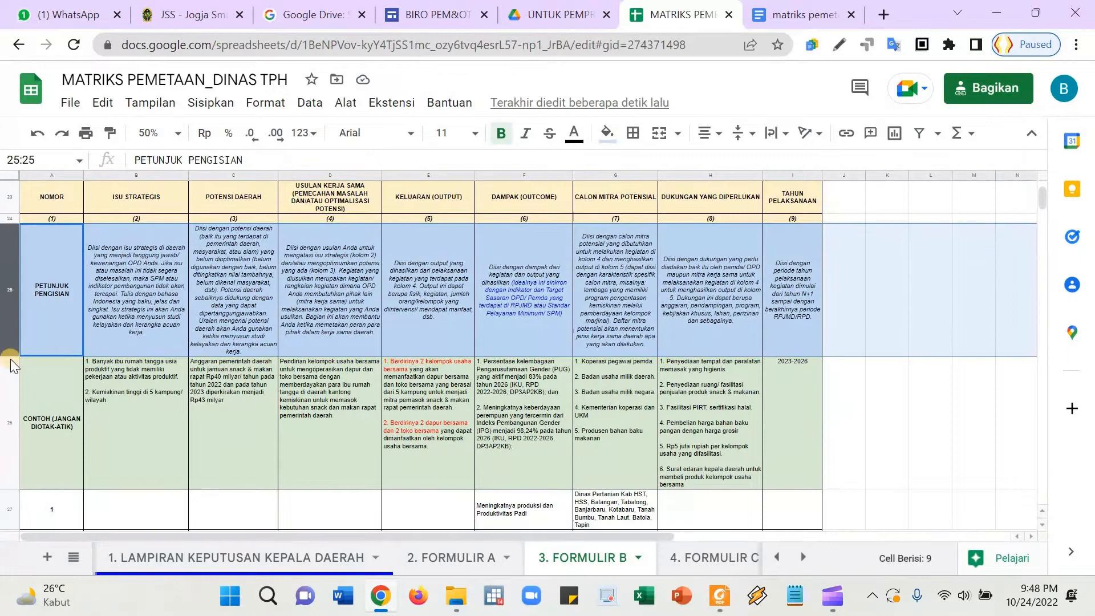
left_click(8, 398)
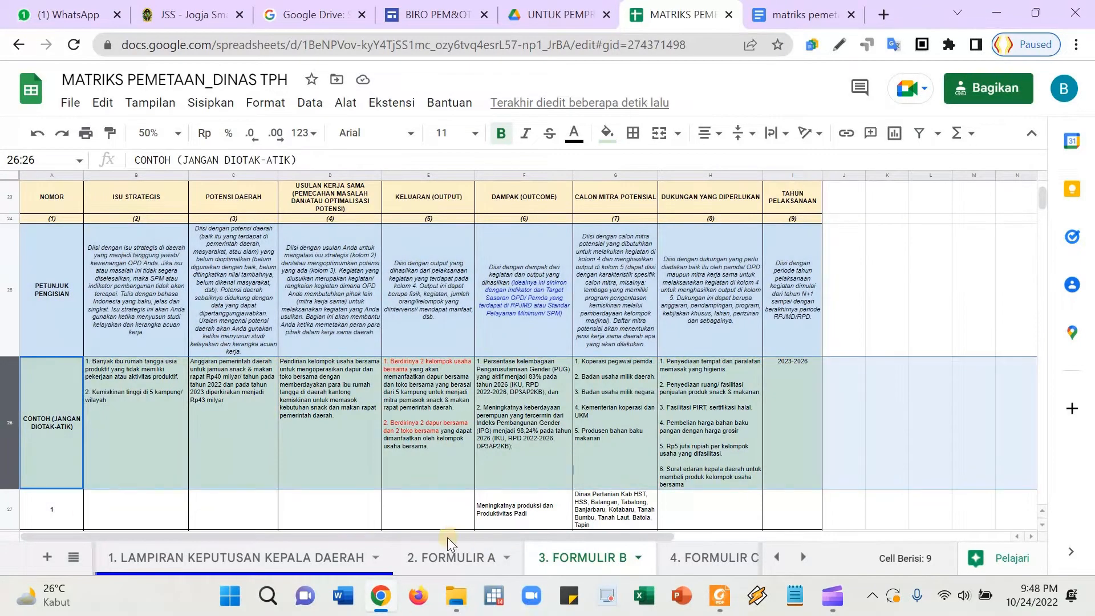
right_click(12, 395)
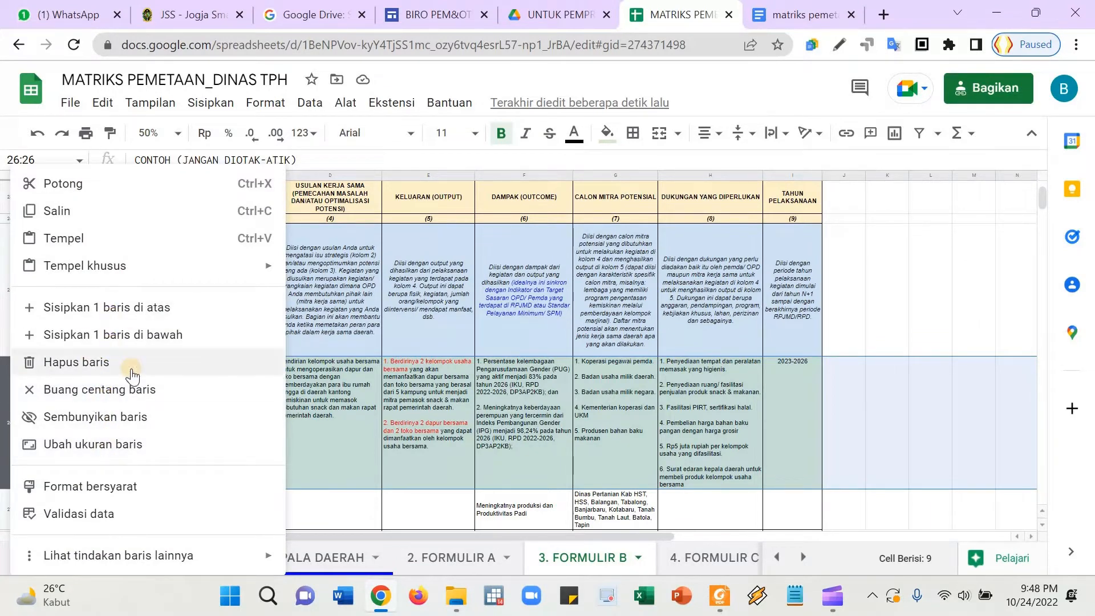
mouse_move(177, 567)
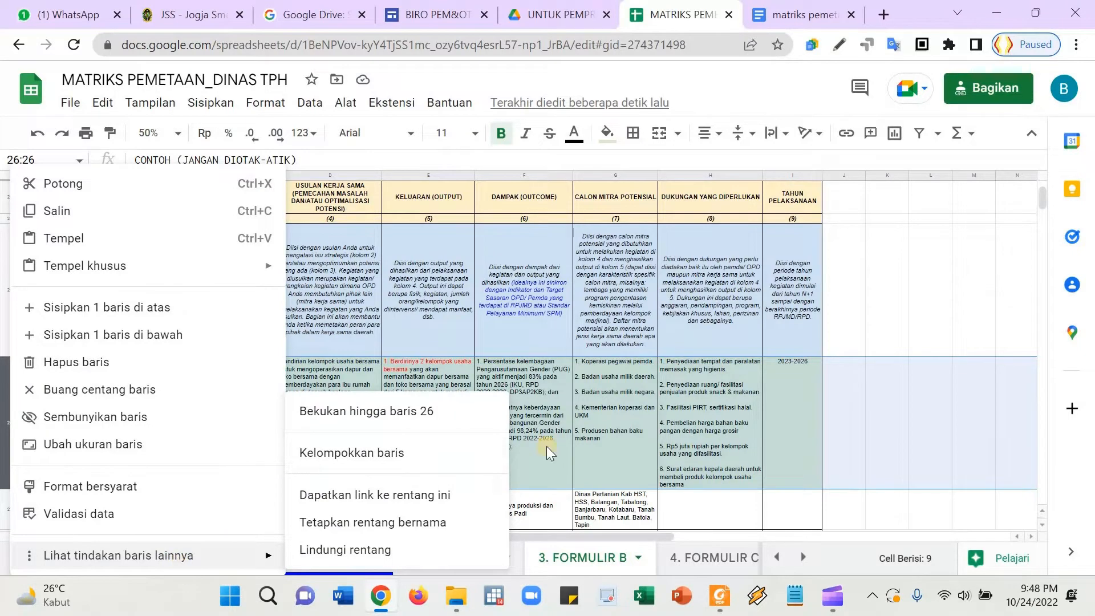
left_click(879, 343)
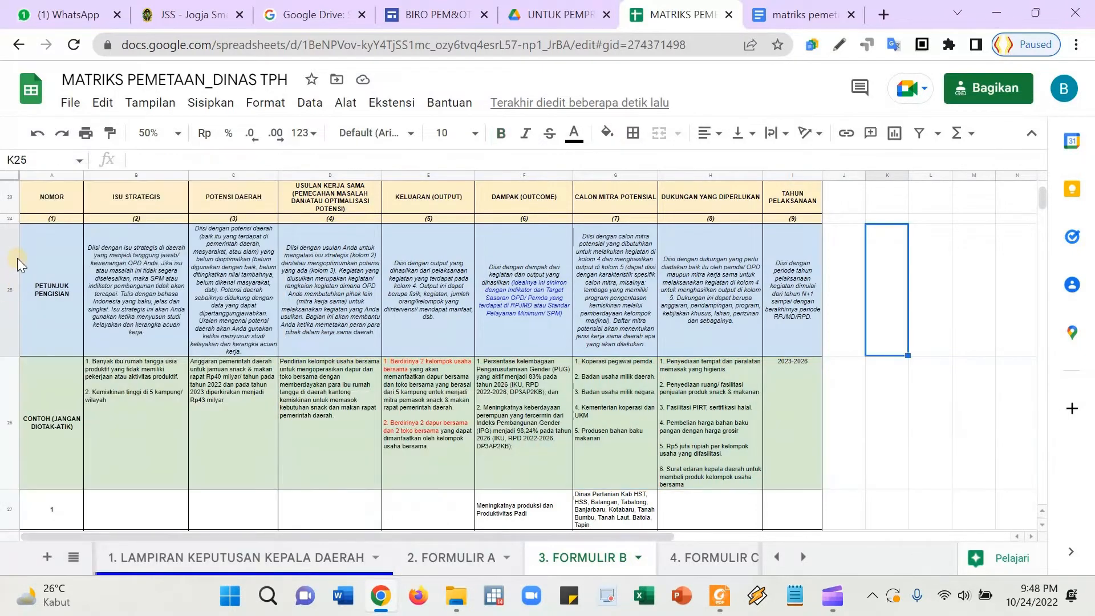
- Move the NOMOR header row 23 below row 25, then back to the top
left_click(6, 199)
left_click_drag(5, 206, 16, 245)
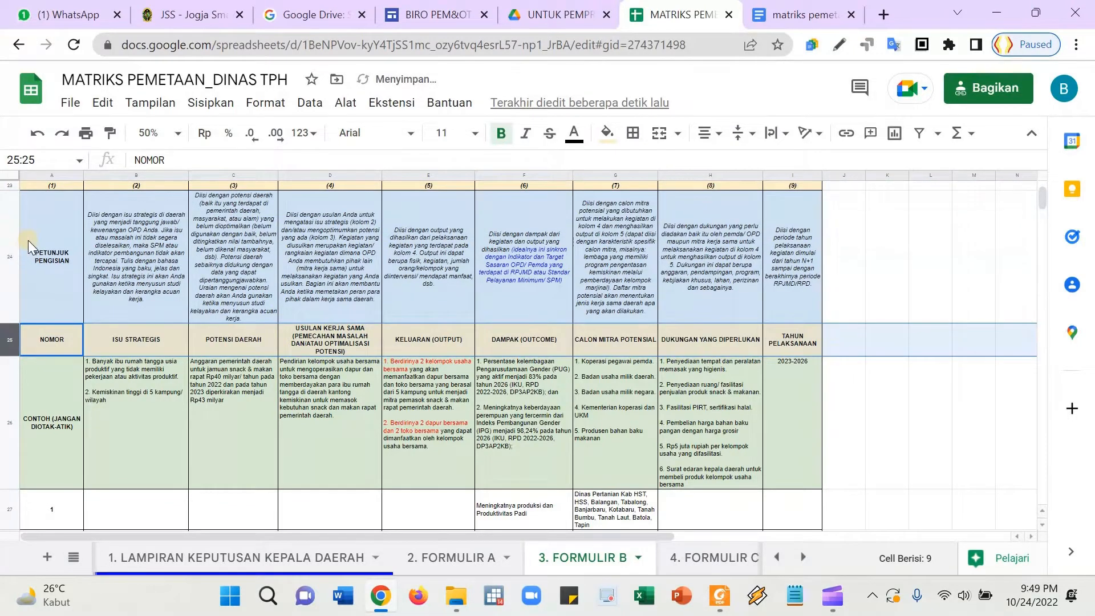
left_click_drag(29, 241, 20, 184)
left_click(869, 291)
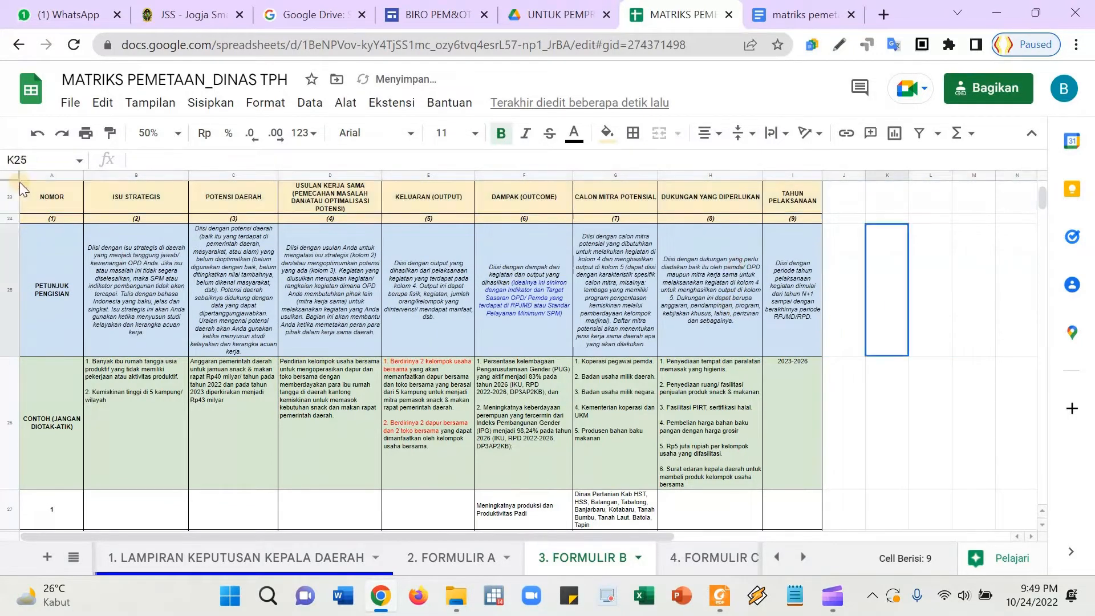
- Group rows 23–25 together
left_click_drag(9, 199, 7, 277)
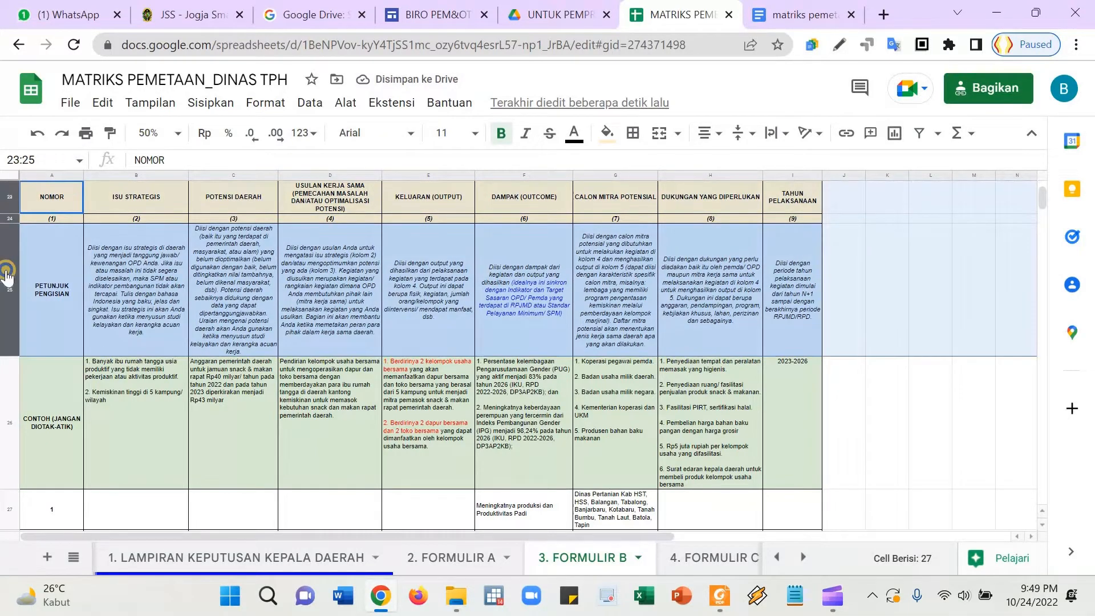
right_click(7, 276)
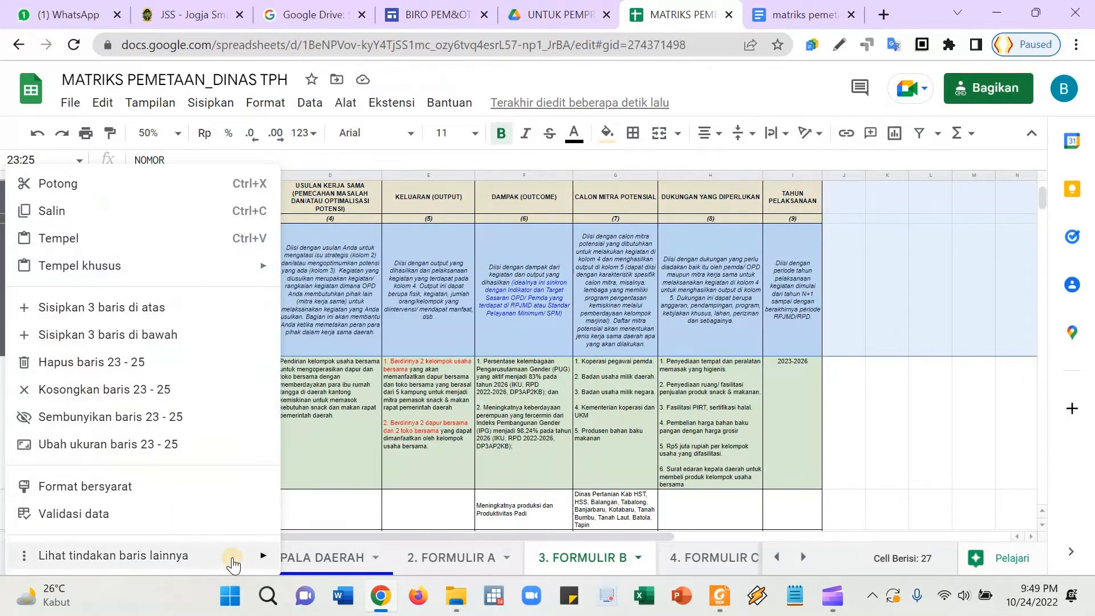
mouse_move(234, 564)
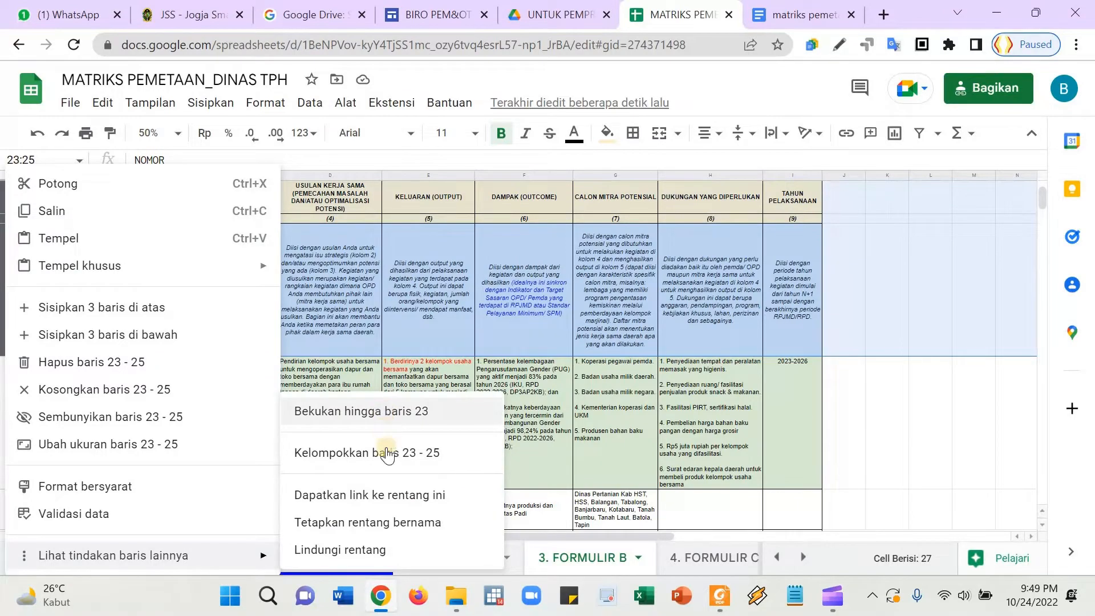
left_click(387, 455)
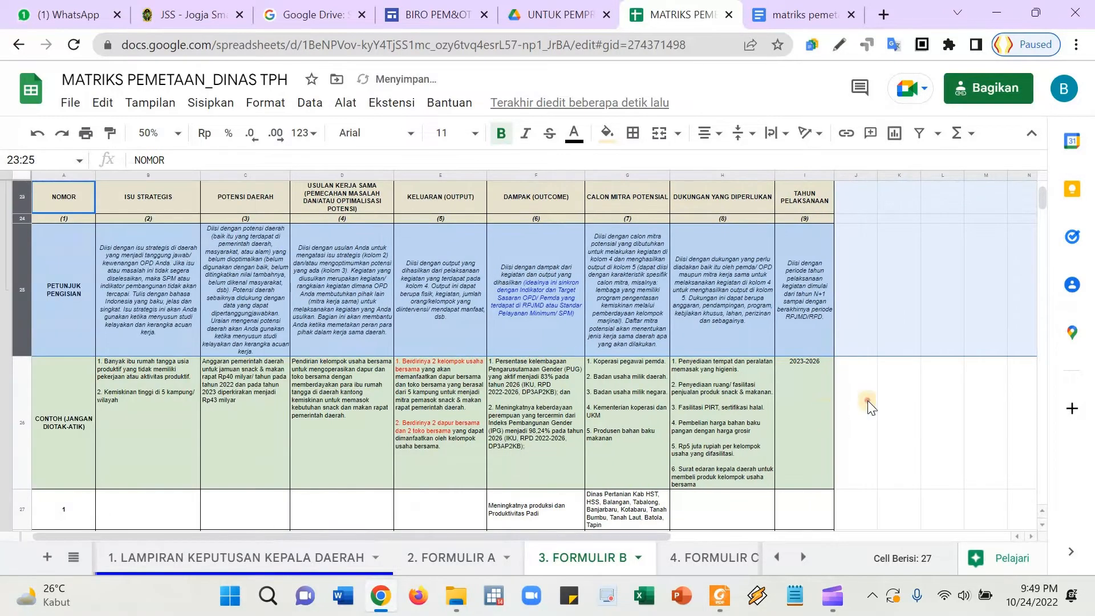
left_click(855, 412)
- Collapse the grouped header and guidance rows 23–25
scroll(639, 401, "down", 3)
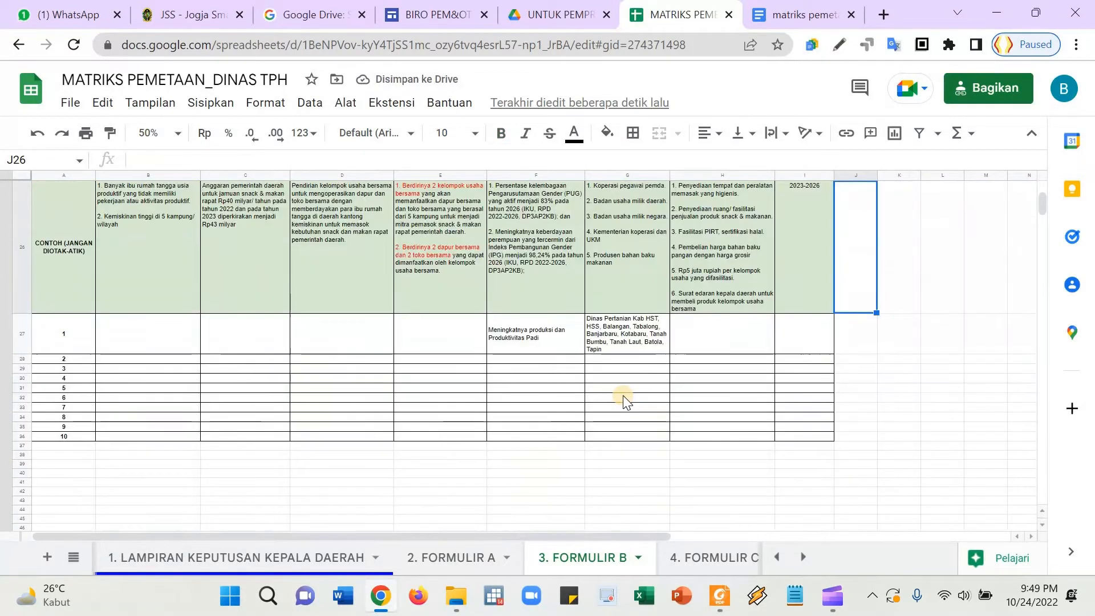
scroll(619, 396, "up", 2)
scroll(512, 381, "down", 3)
left_click(189, 262)
scroll(110, 354, "up", 2)
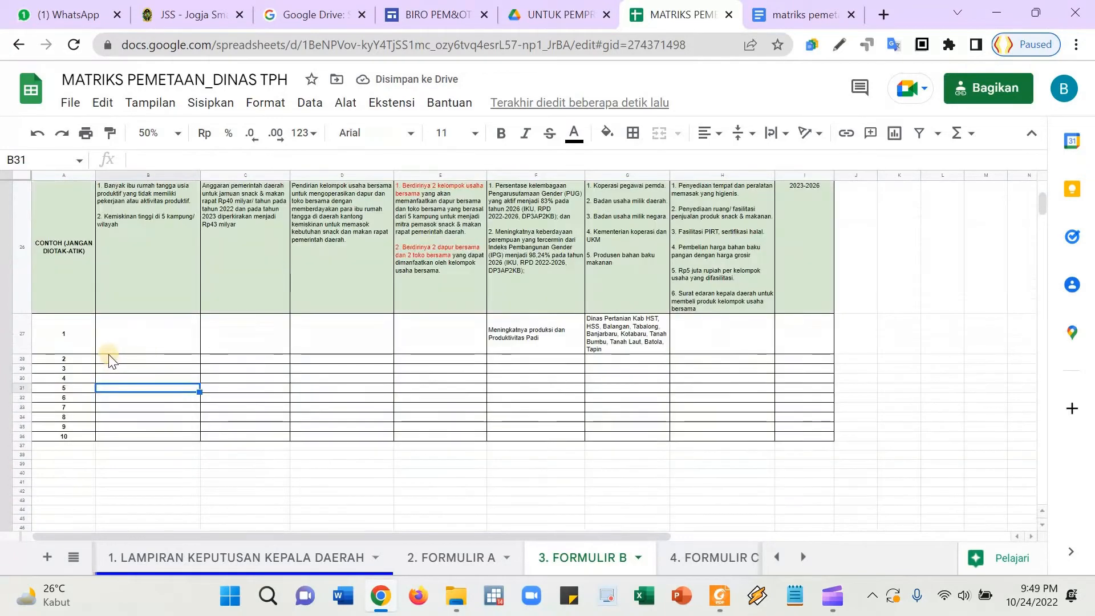
scroll(108, 352, "up", 3)
scroll(110, 353, "down", 1)
scroll(112, 351, "up", 1)
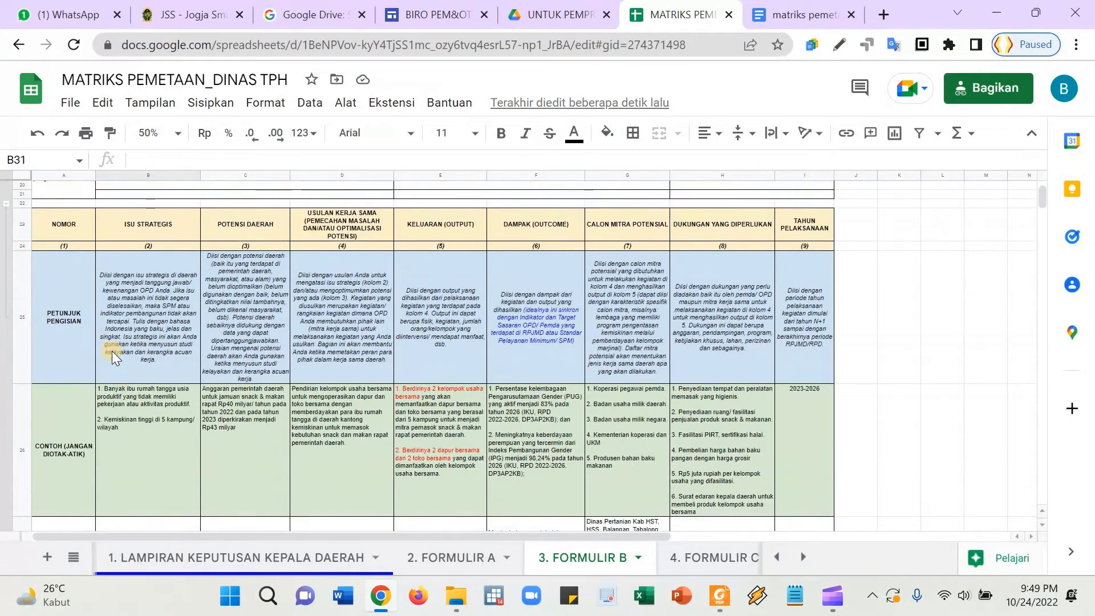
left_click(6, 203)
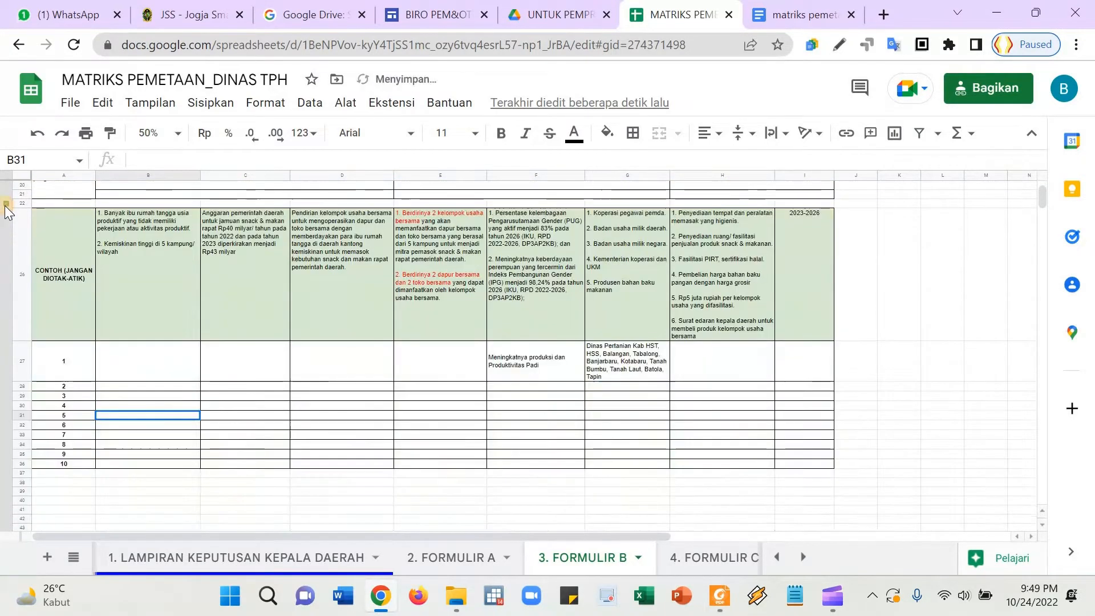
- Expand rows 23–25 again with Ctrl+Z toggles, leaving them visible above row 27
scroll(218, 354, "up", 1)
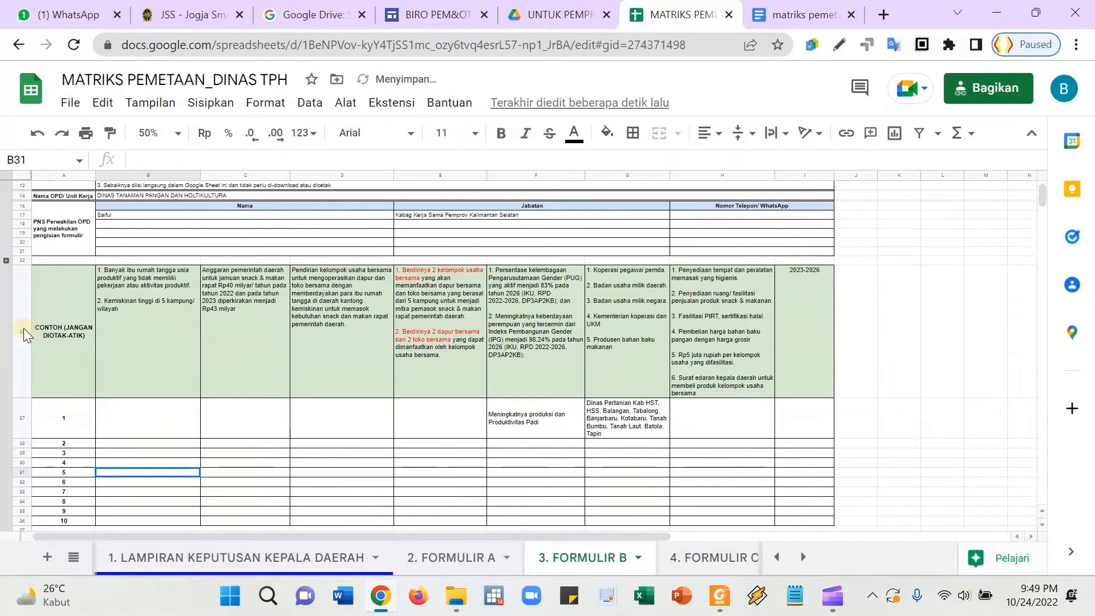
scroll(22, 328, "up", 1)
left_click(5, 319)
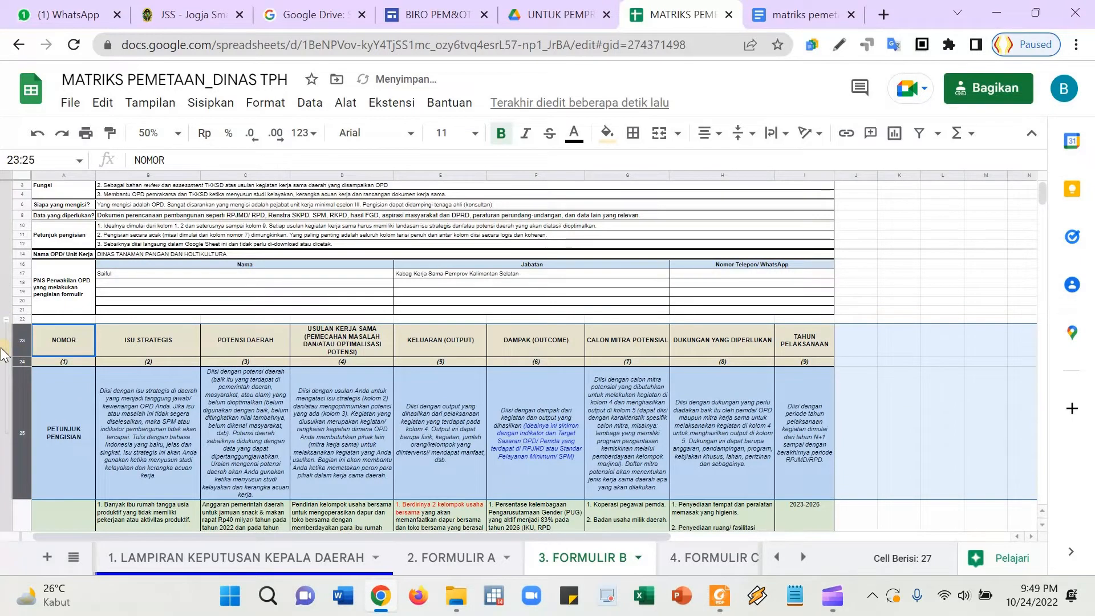
mouse_move(23, 345)
left_mouse_down()
mouse_move(22, 387)
mouse_move(23, 348)
left_mouse_up()
key("ctrl+z")
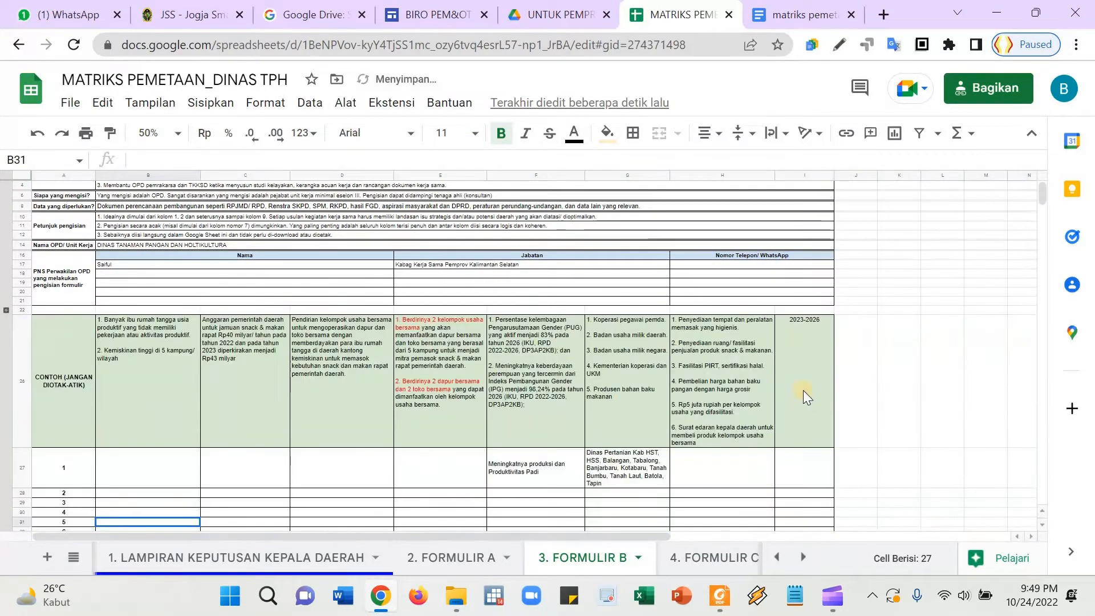
key("ctrl+z")
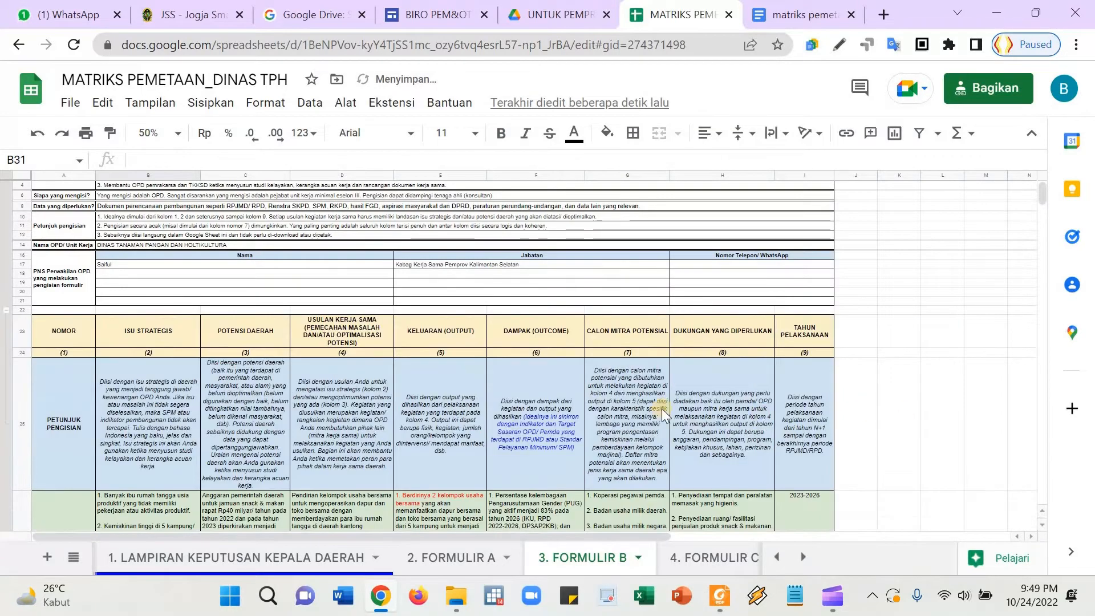
left_click(941, 436)
scroll(681, 399, "down", 5)
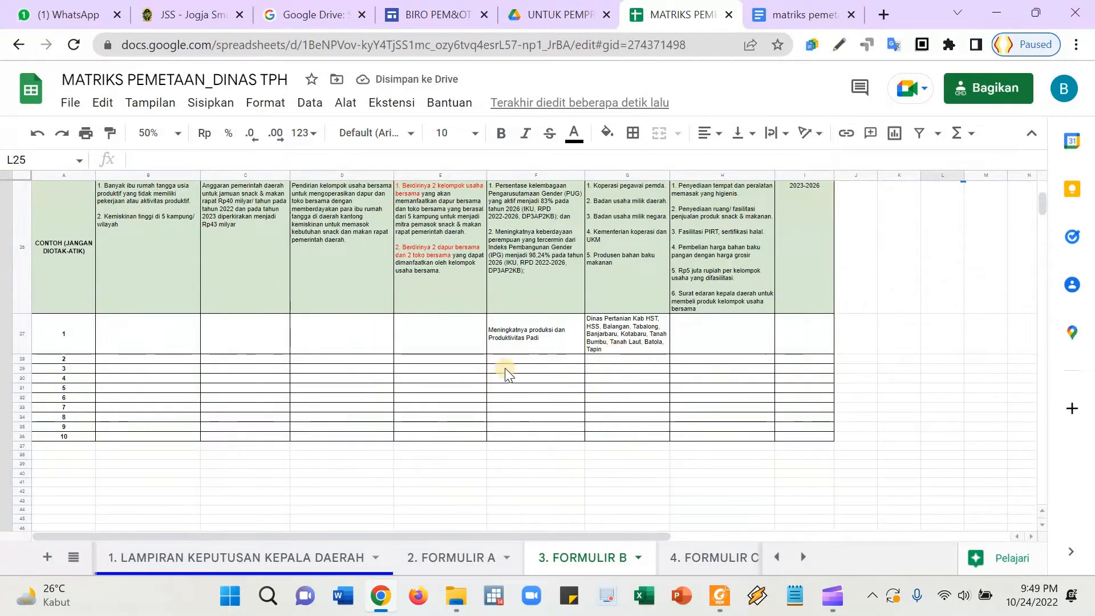
- Pick out 2023 as the rice row's year in the Docs matrix, then return to the spreadsheet
left_click(532, 337)
left_click(795, 8)
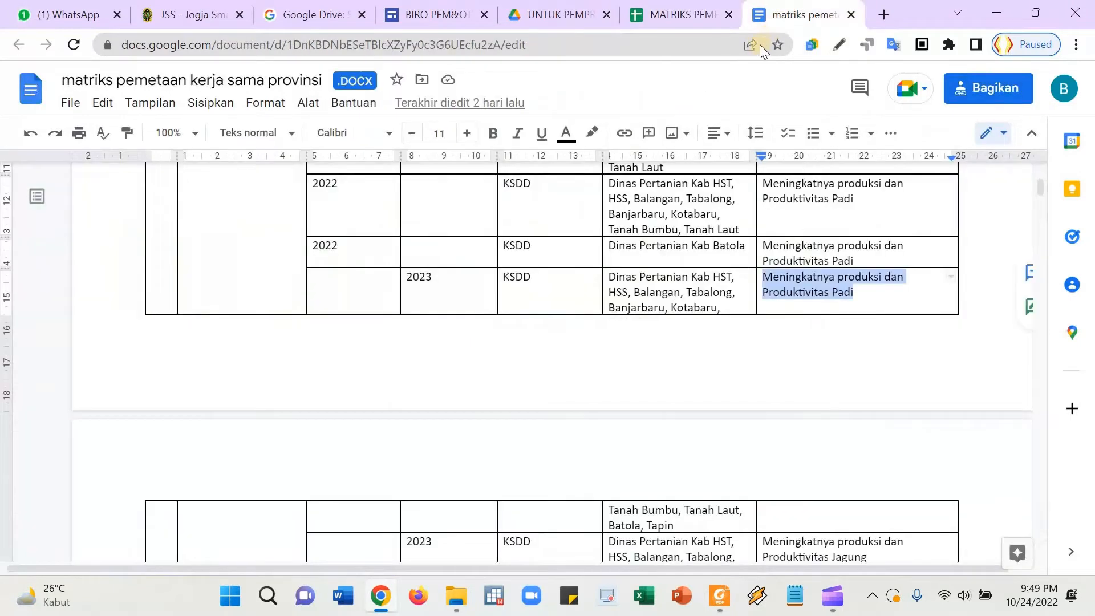
double_click(412, 279)
scroll(445, 347, "up", 10)
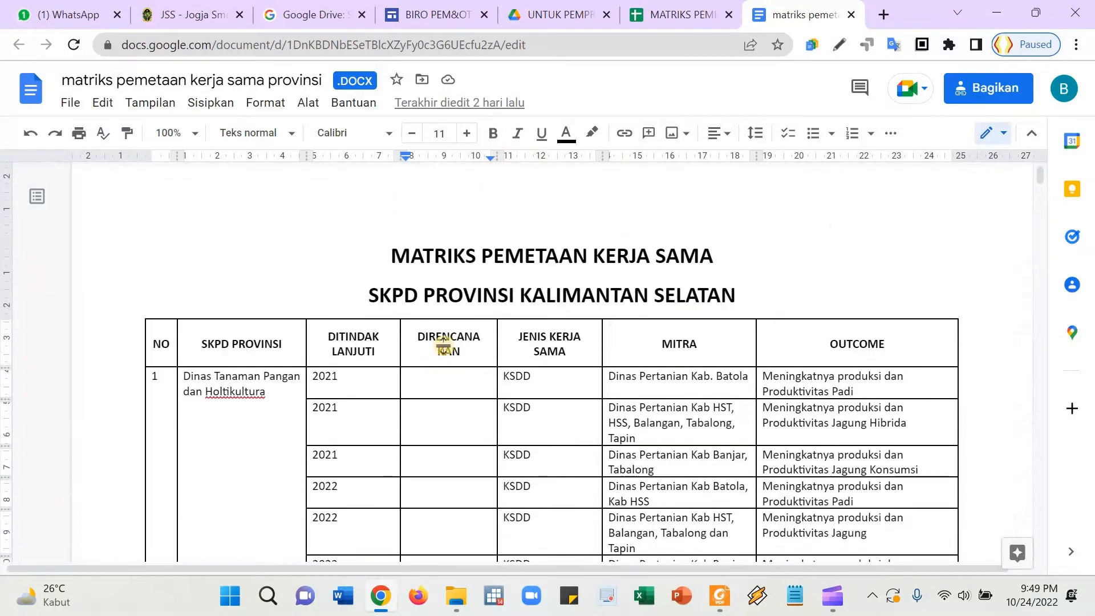
scroll(444, 348, "down", 6)
left_click(698, 8)
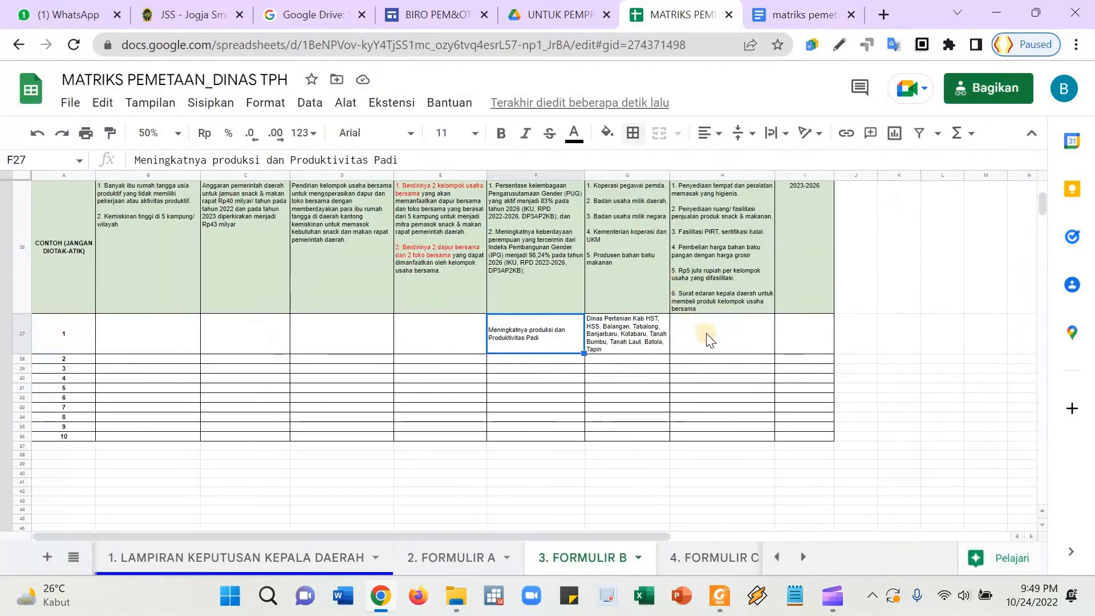
- Enter 2023 in I27, centre it, and check the linked year in Lampiran cell I9
left_click(813, 349)
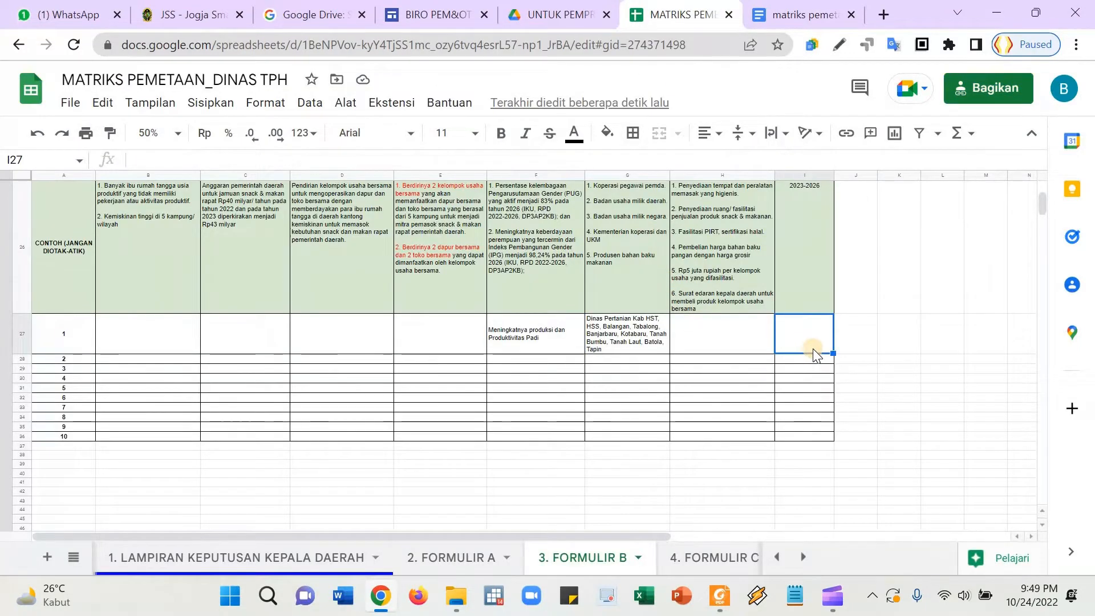
type("2-23")
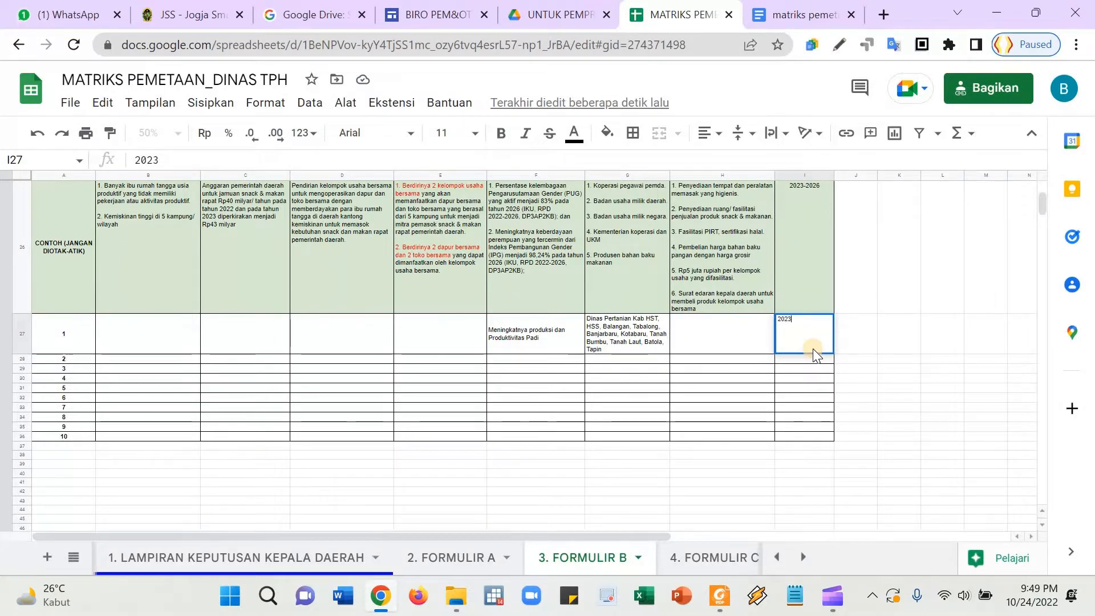
key("Return")
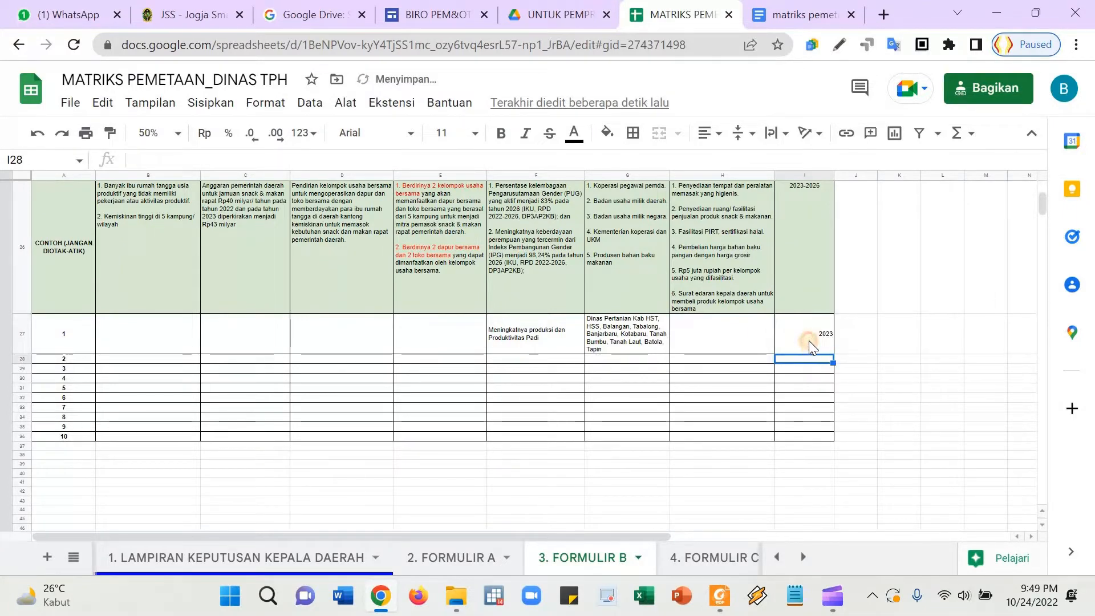
left_click(809, 341)
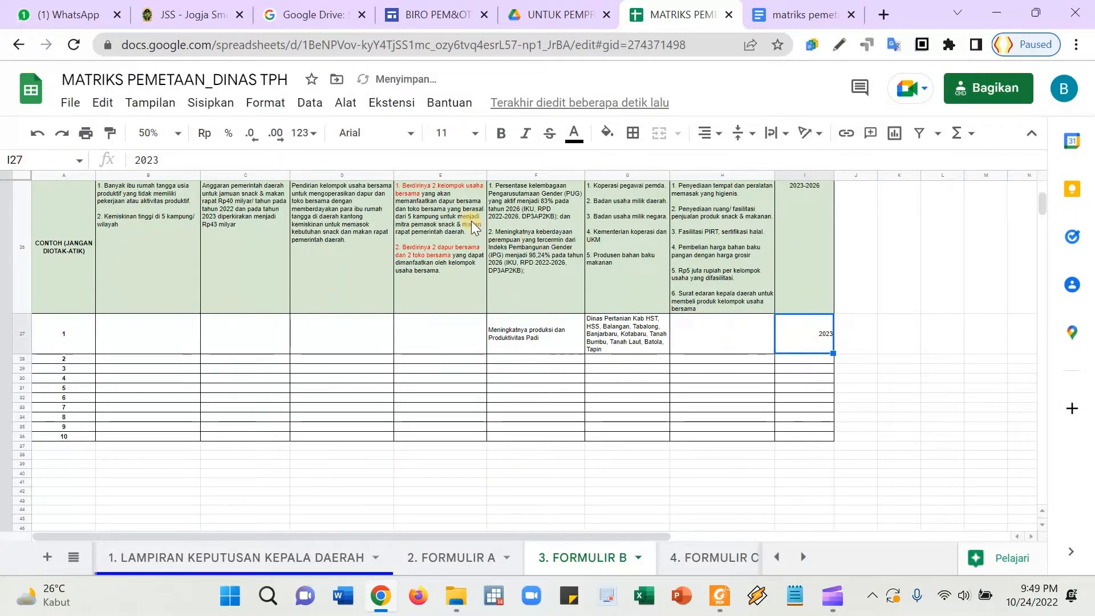
left_click(710, 133)
left_click(722, 162)
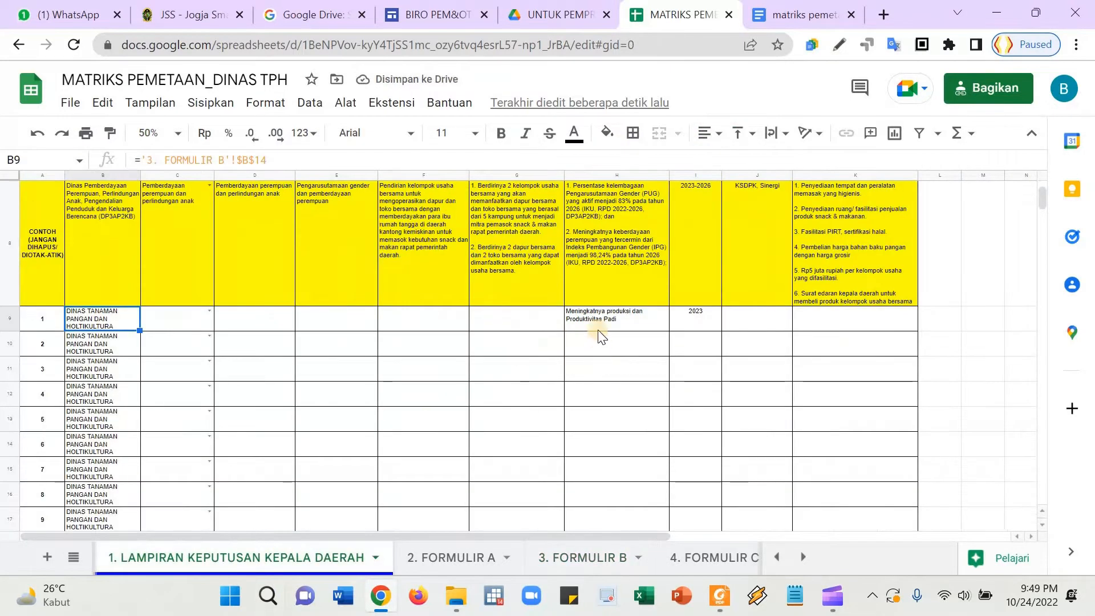
left_click(699, 322)
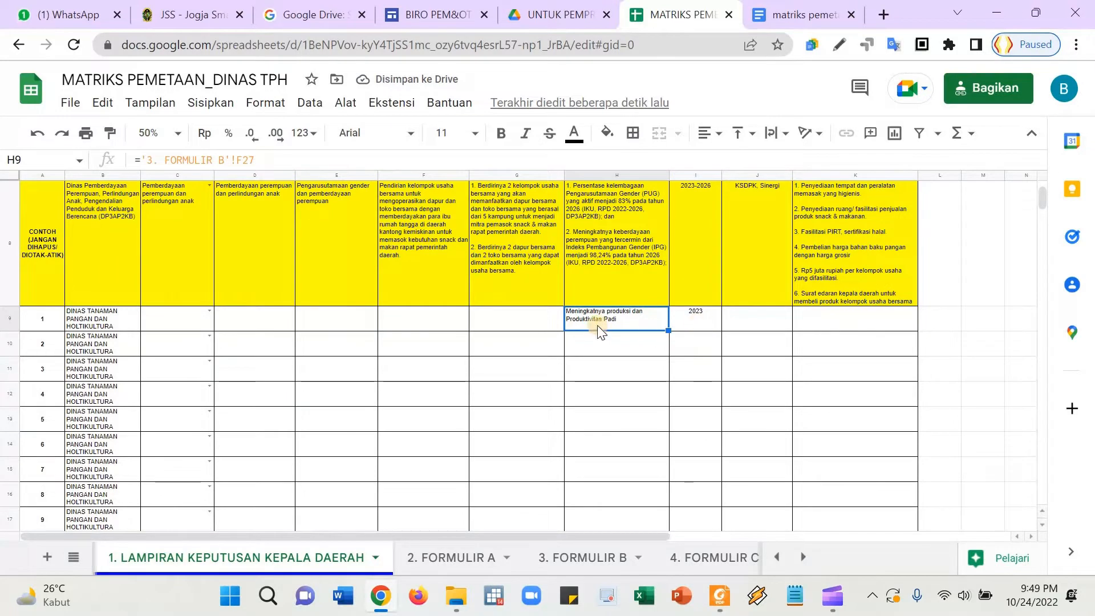
scroll(548, 359, "up", 1)
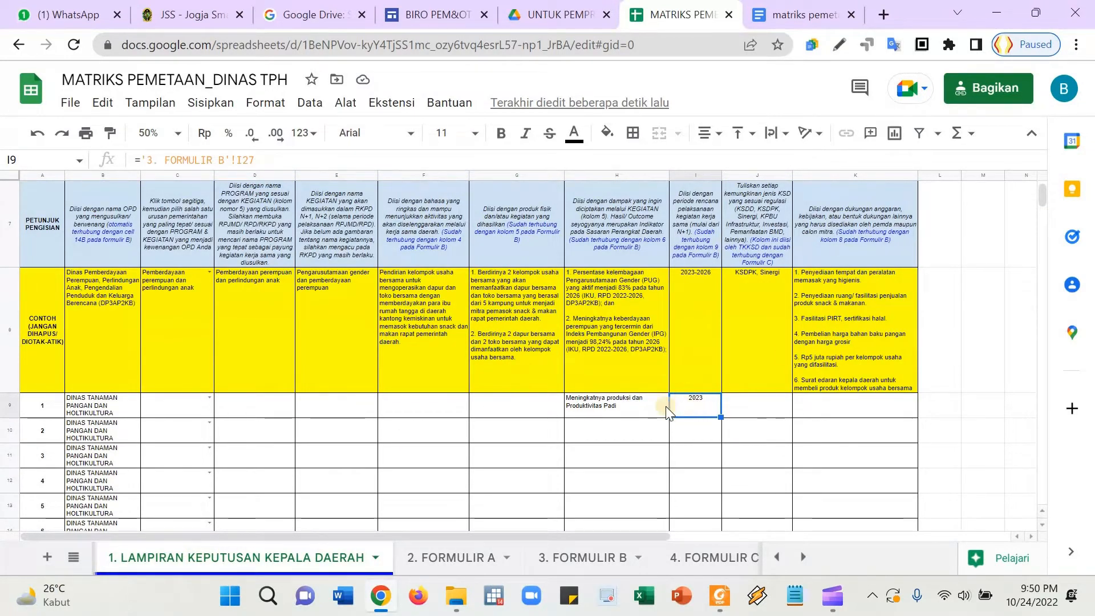
- Return to 3. FORMULIR B and review row 27's cells from G27 back to B27
left_click(581, 560)
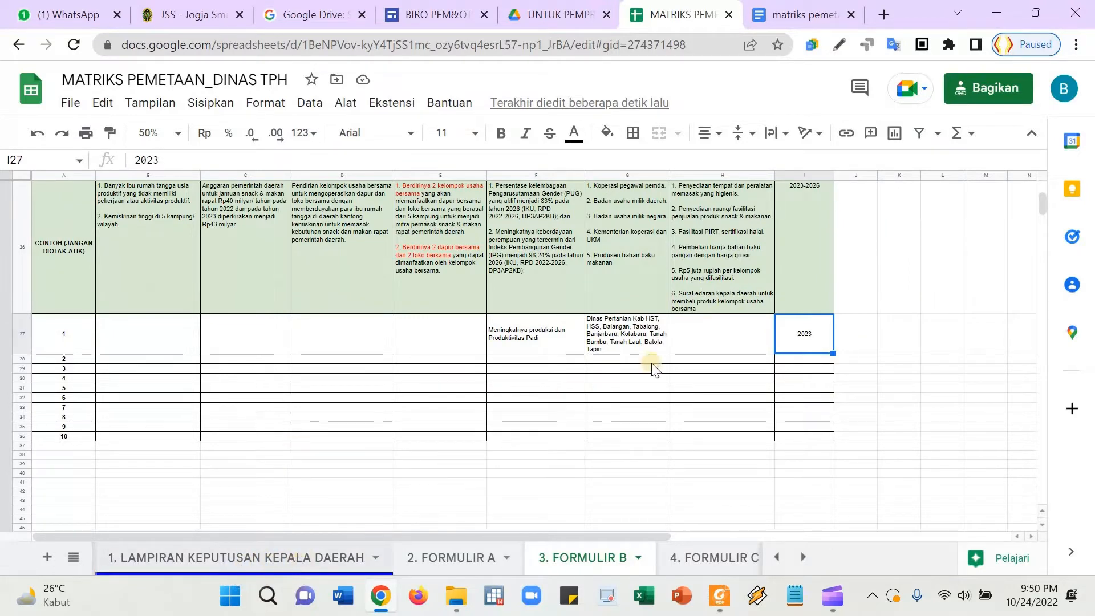
scroll(525, 457, "up", 1)
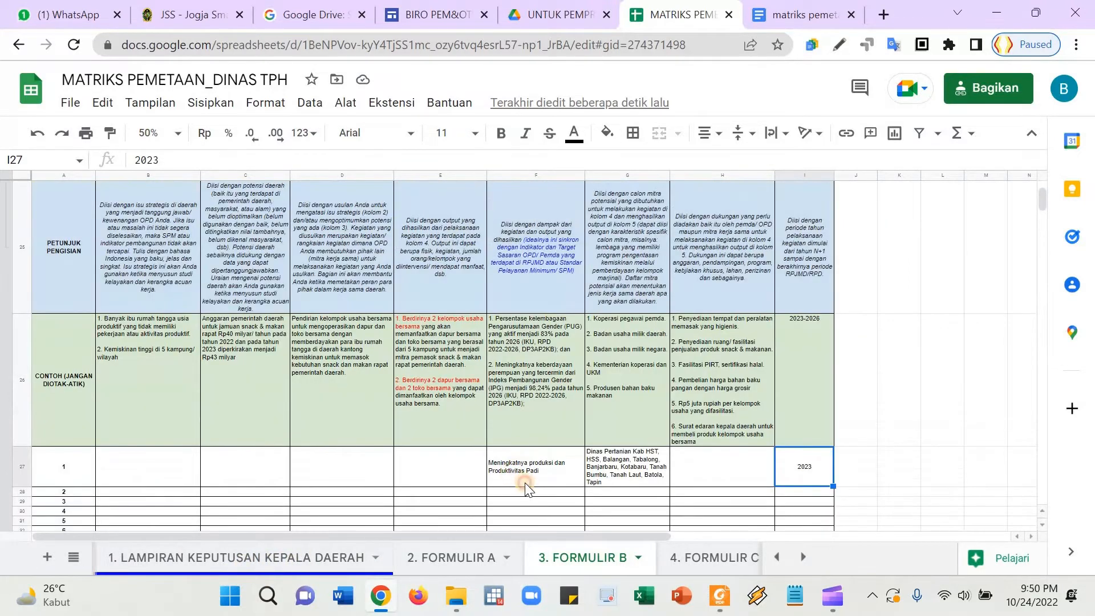
left_click(530, 484)
key("Left")
key("Left")
key("Left")
key("Left")
key("Left")
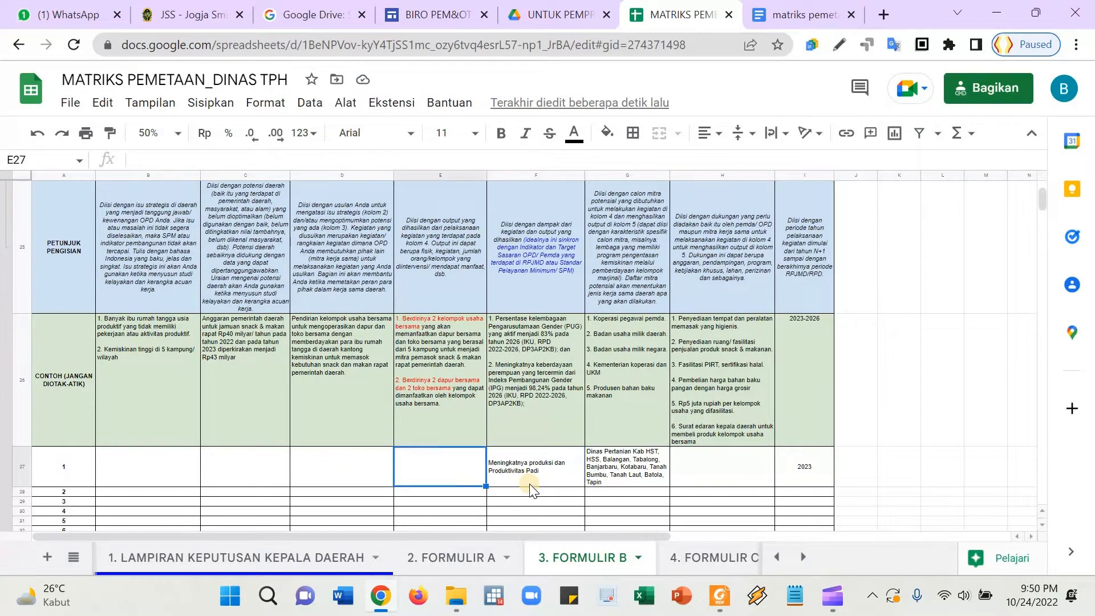
key("Right")
key("Right")
key("Right")
key("Right")
key("Right")
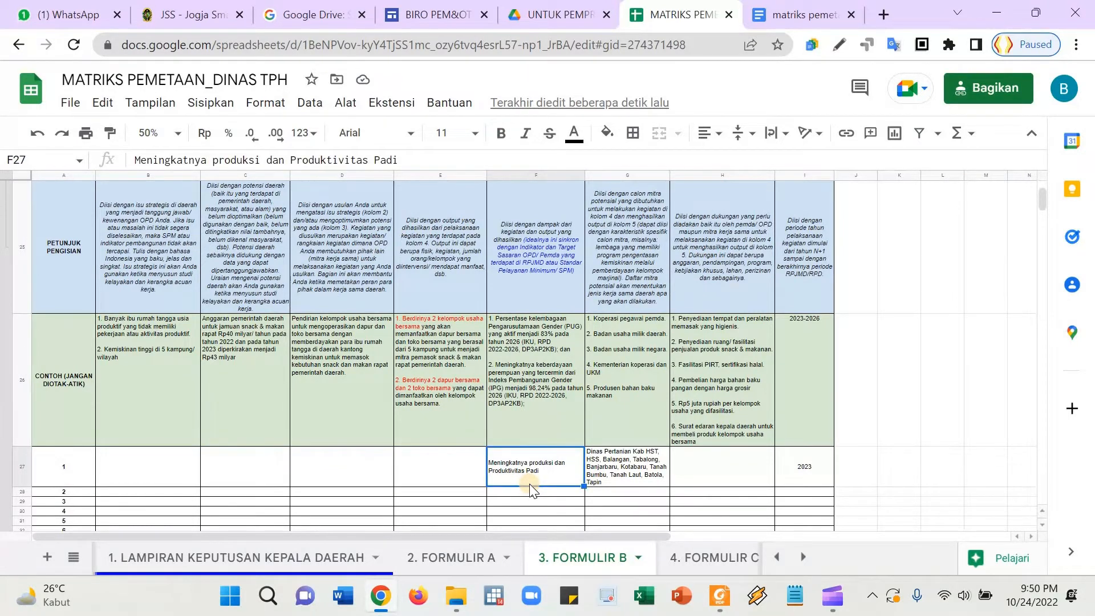
key("Right")
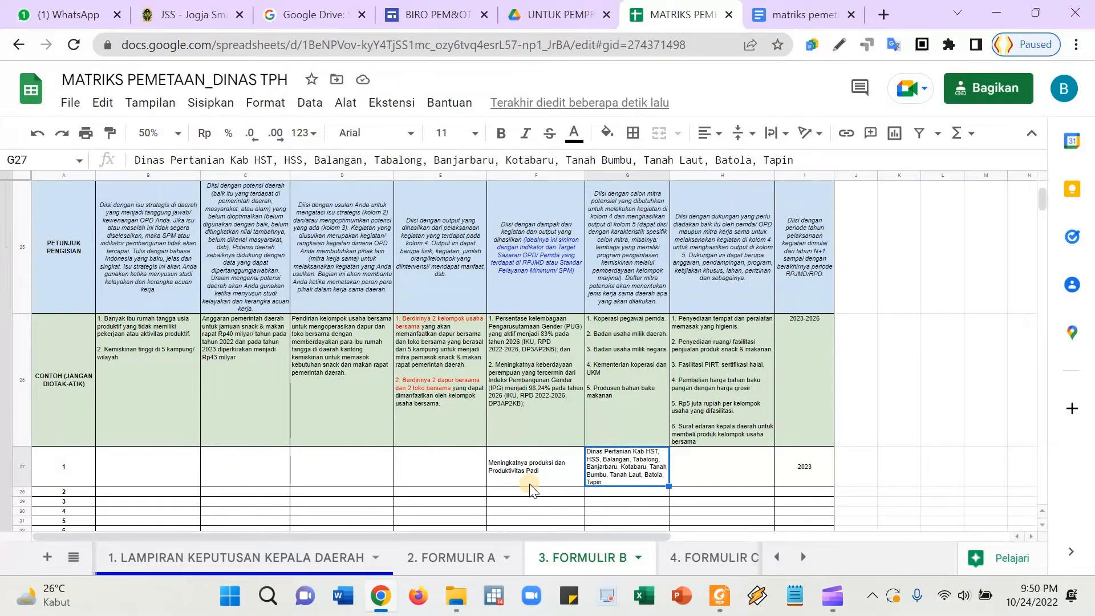
key("Left")
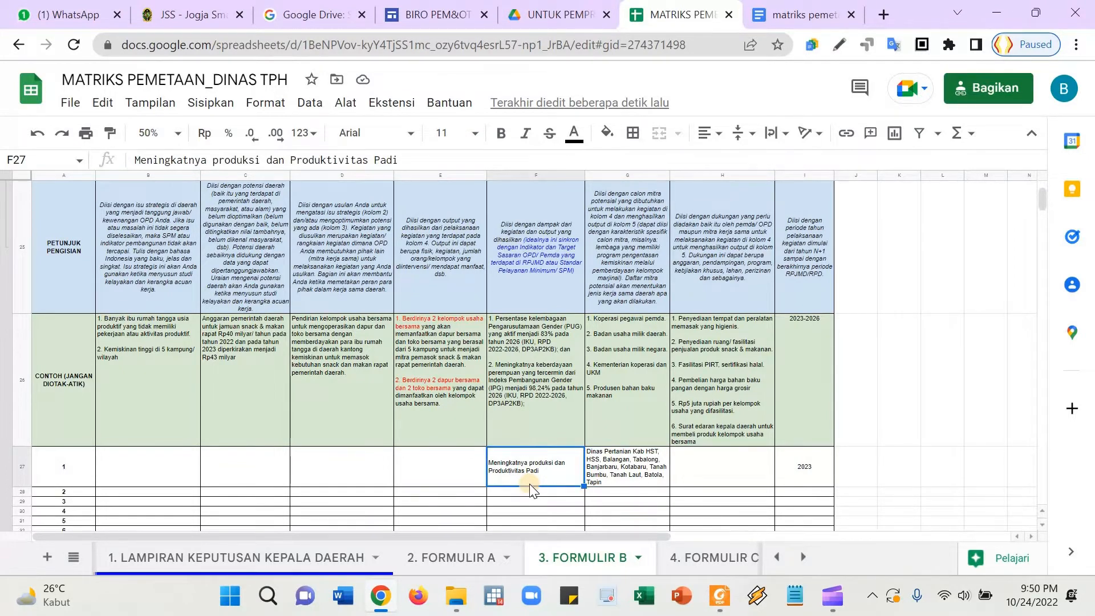
key("Left")
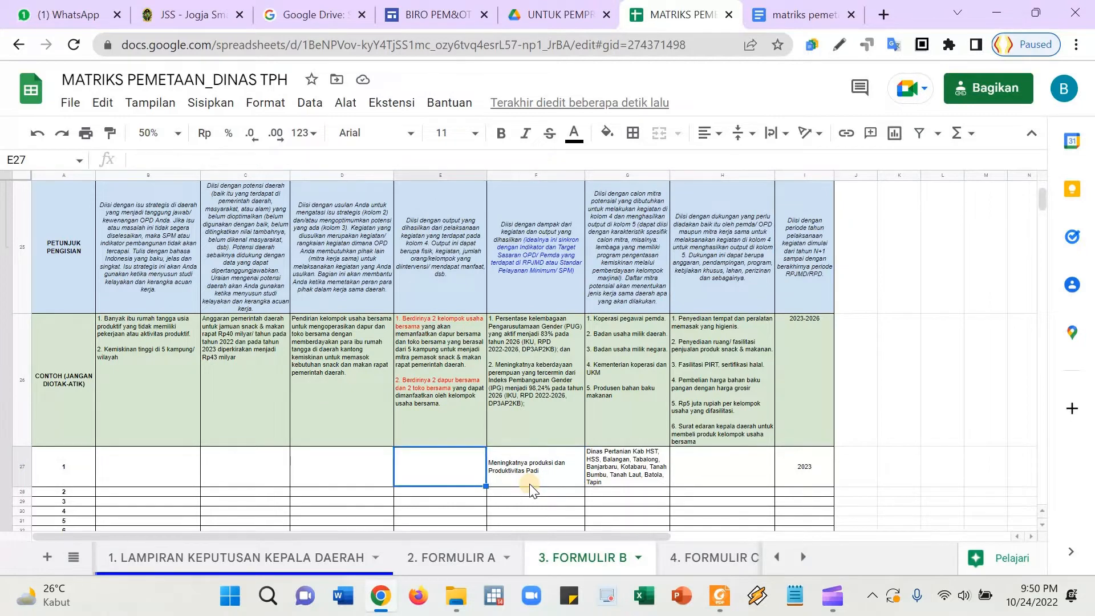
key("Left")
key("Left")
key("Left")
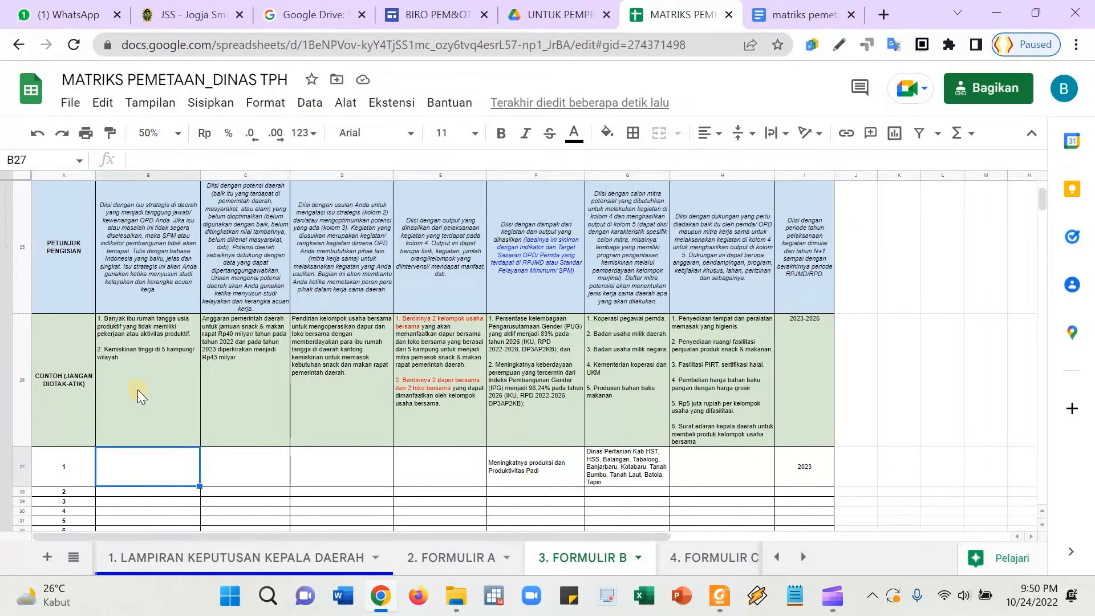
scroll(138, 388, "up", 1)
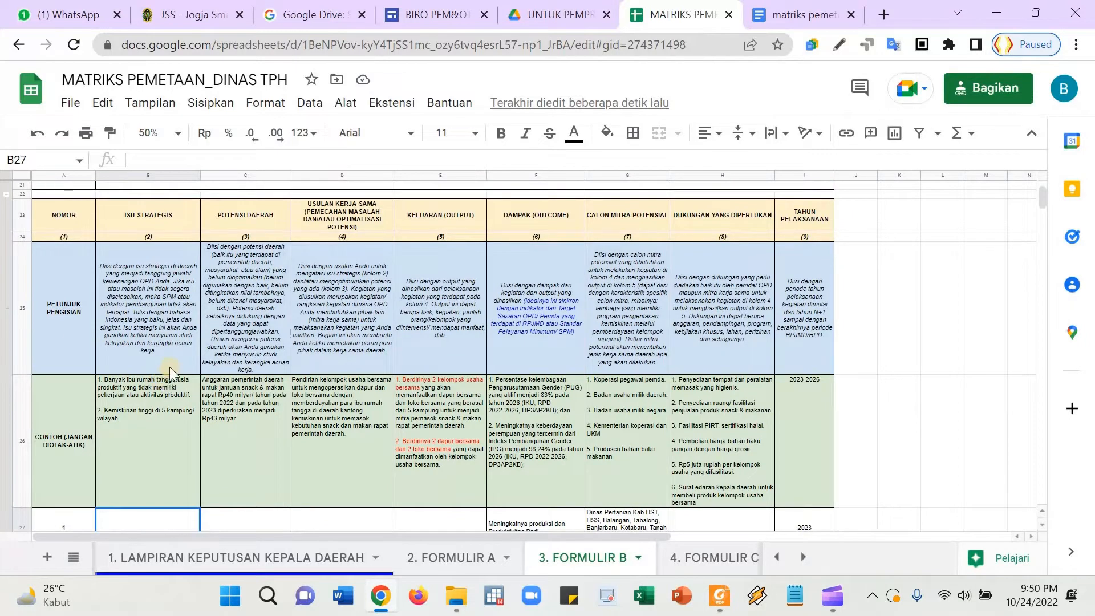
- Read the strategic issue guidance in B25 and enlarge the sheet to 100%
left_click(162, 303)
left_click(171, 132)
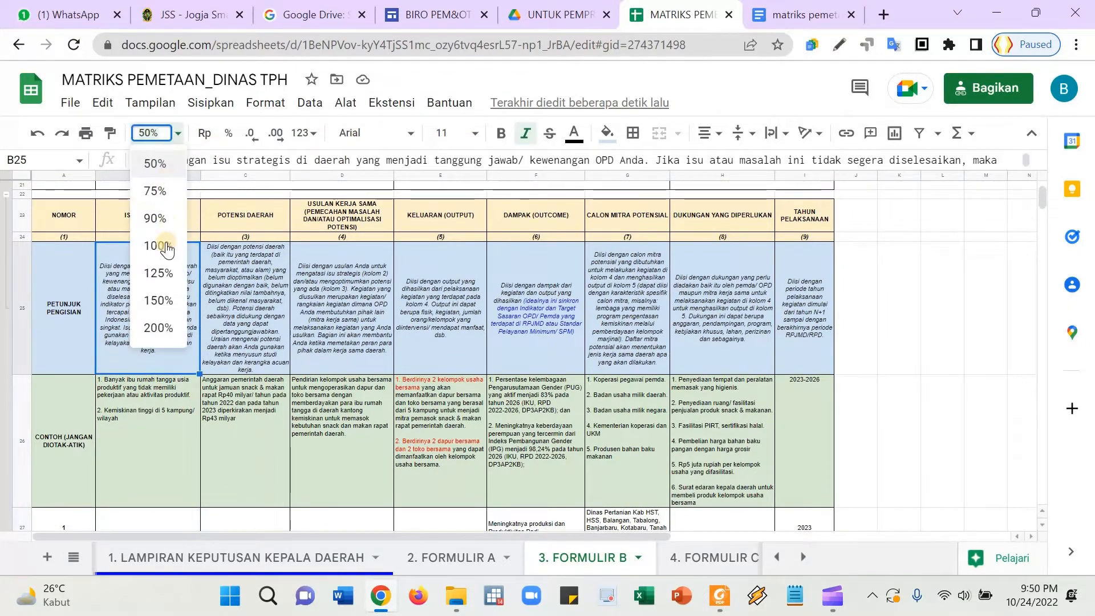
left_click(169, 246)
scroll(293, 361, "down", 2)
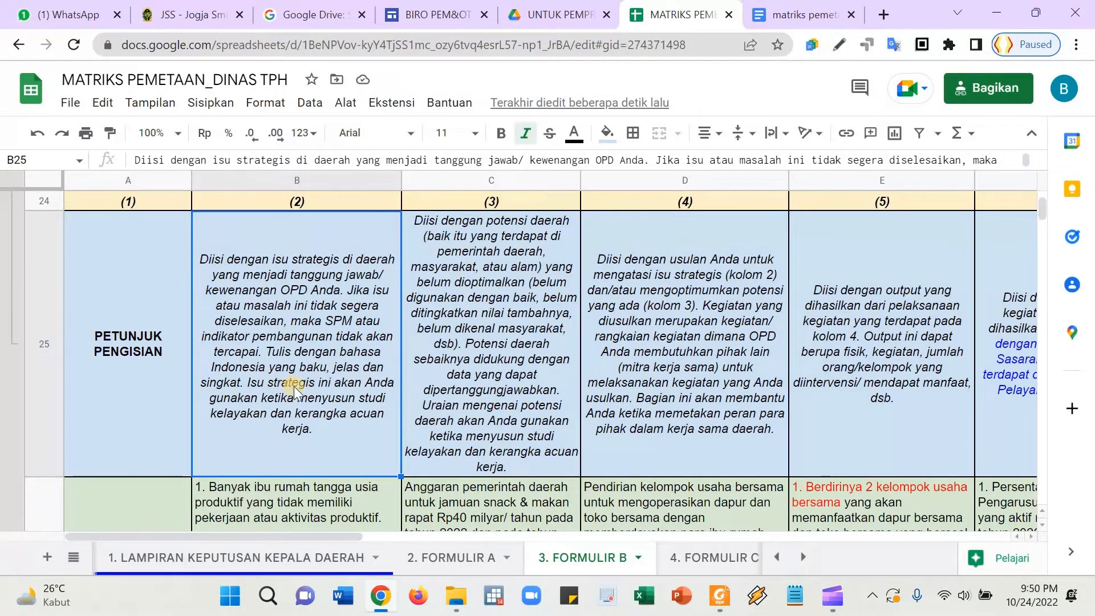
scroll(308, 374, "down", 3)
scroll(309, 373, "down", 3)
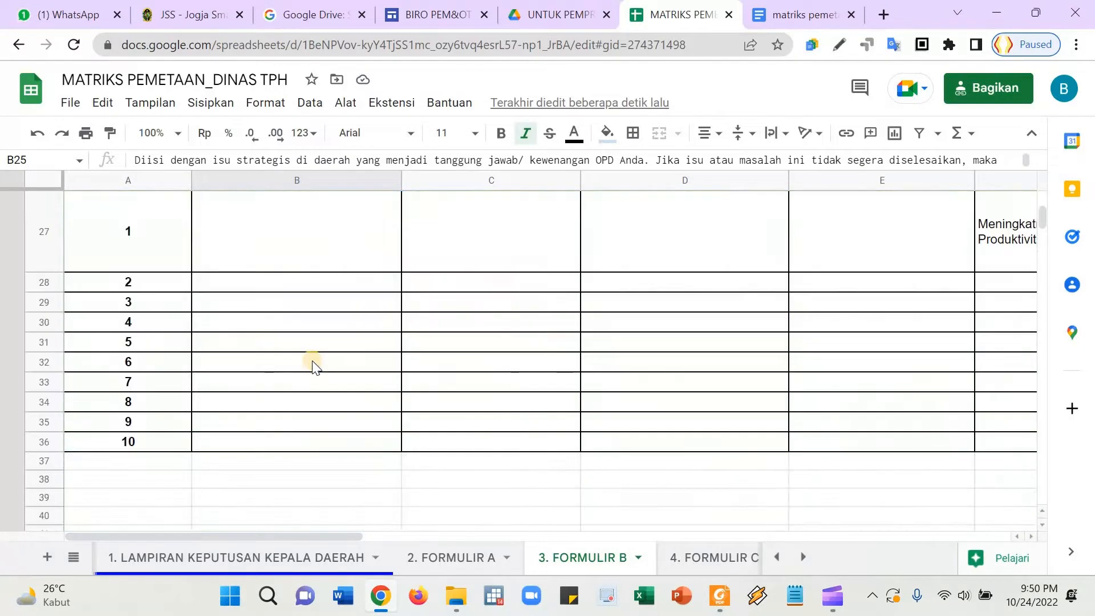
scroll(319, 393, "up", 3)
- Select B27 and set the sheet zoom to 90%
left_click(323, 482)
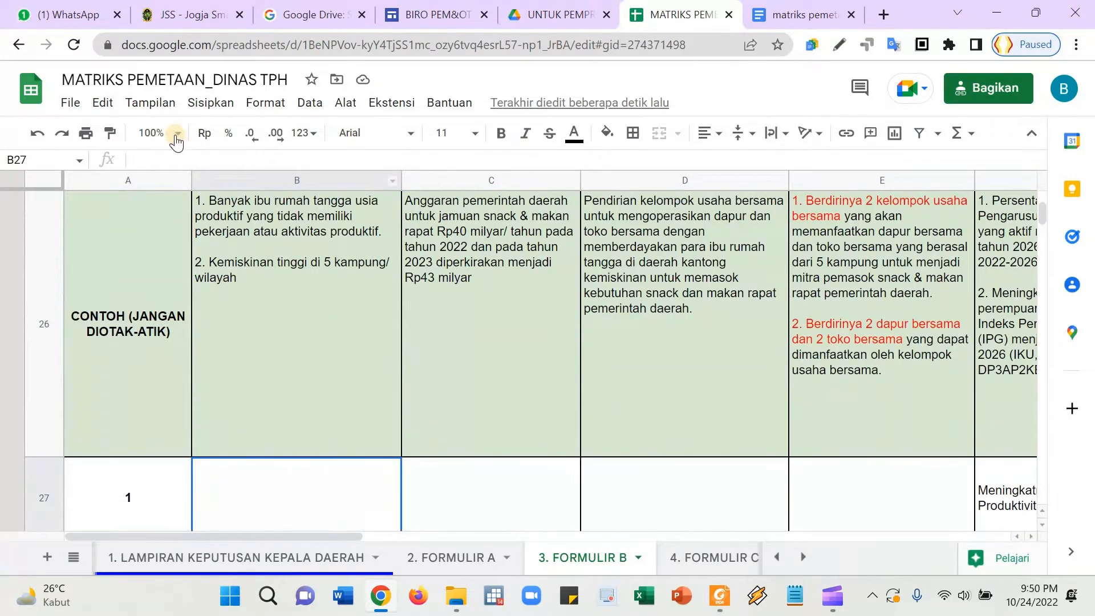
left_click(157, 133)
left_click(157, 218)
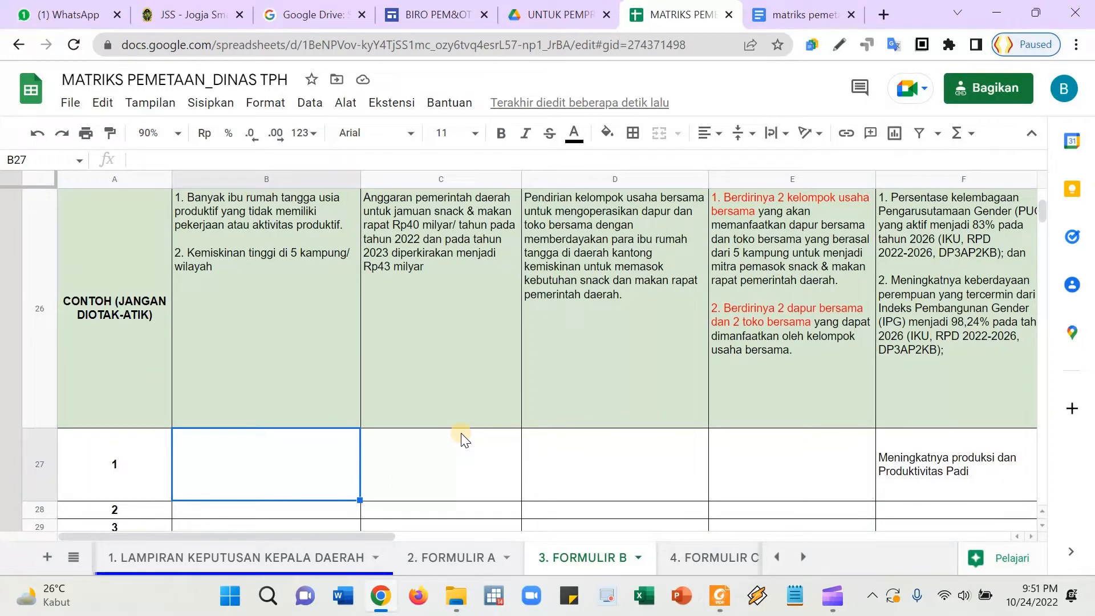
key("Right")
key("Right")
key("Right")
key("Right")
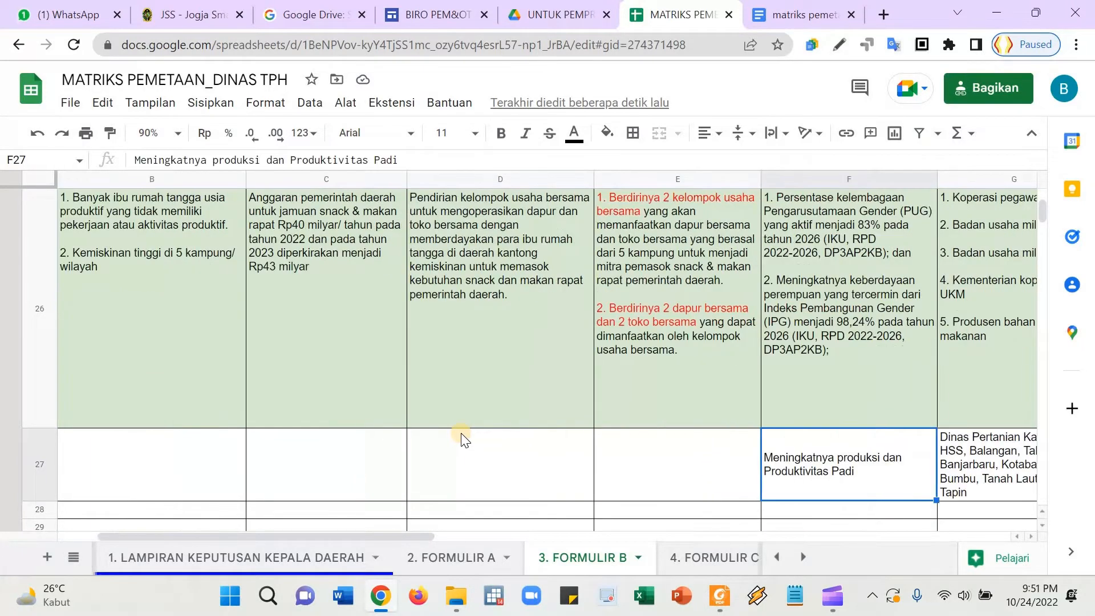
key("Left")
key("Left")
key("Left")
key("Left")
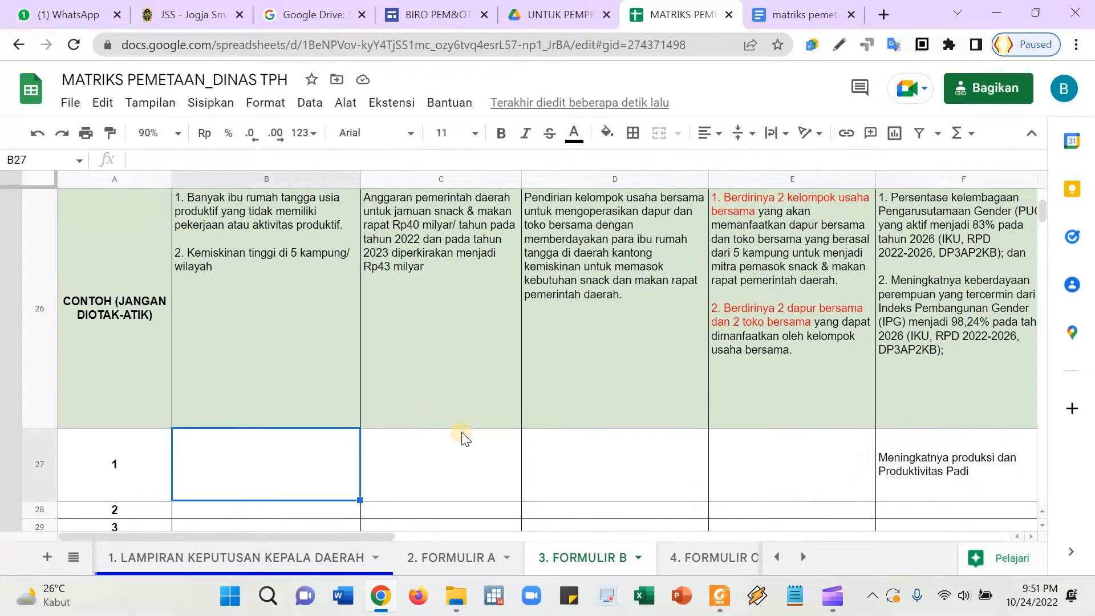
- Enter 'Rendahnya produksi dan produktivitas padi di Kalimantan Selatan' in B27, then open 2. FORMULIR A
type("Rendahny")
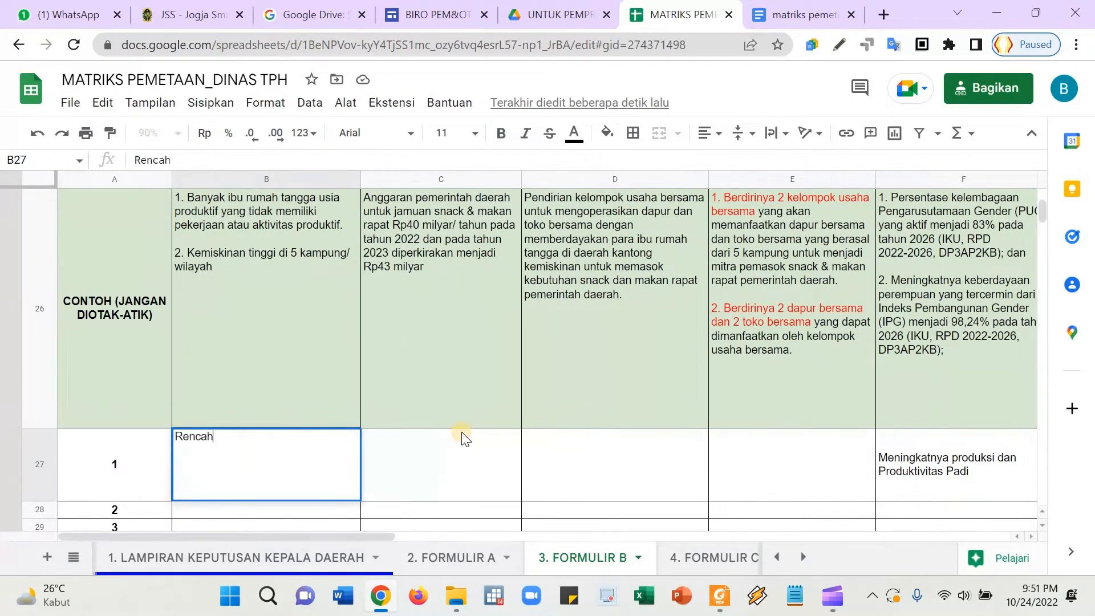
type("a produ")
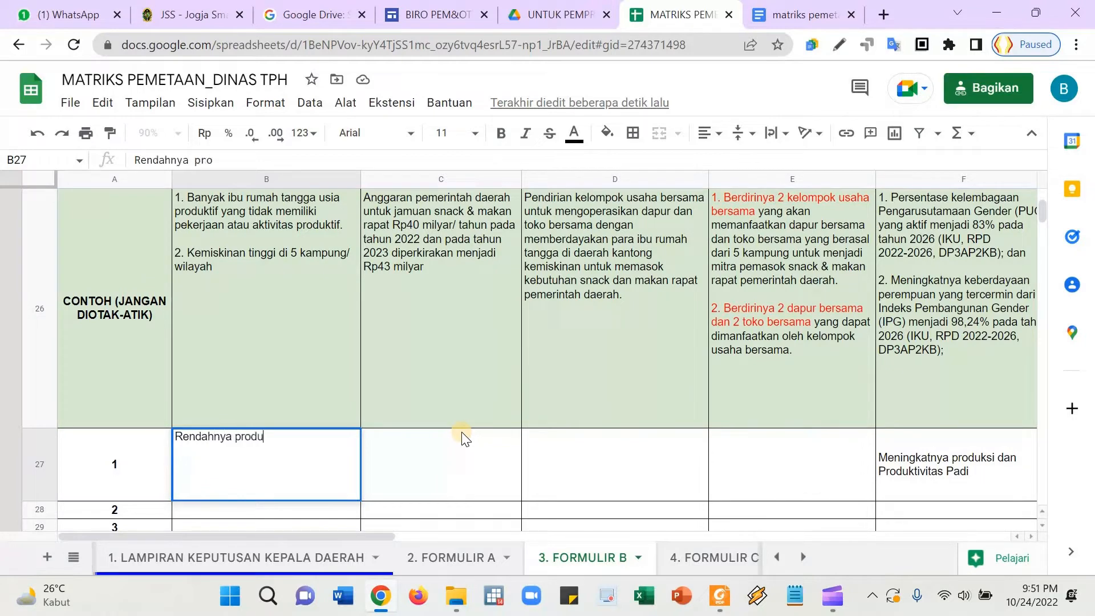
type("ksi dan pro")
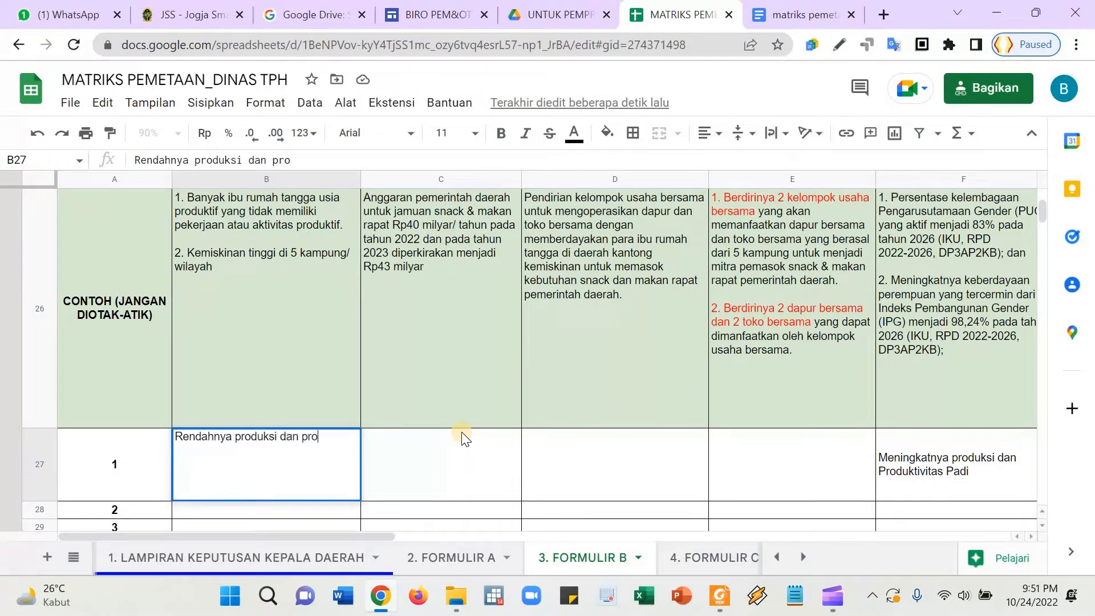
type("duktivitas pad")
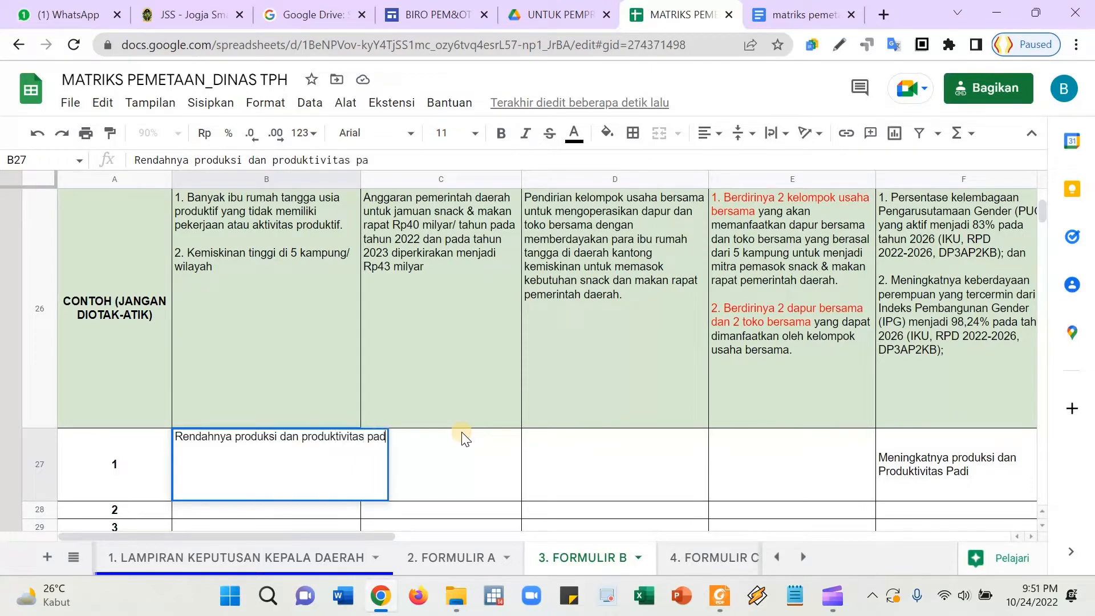
type("i di Kali")
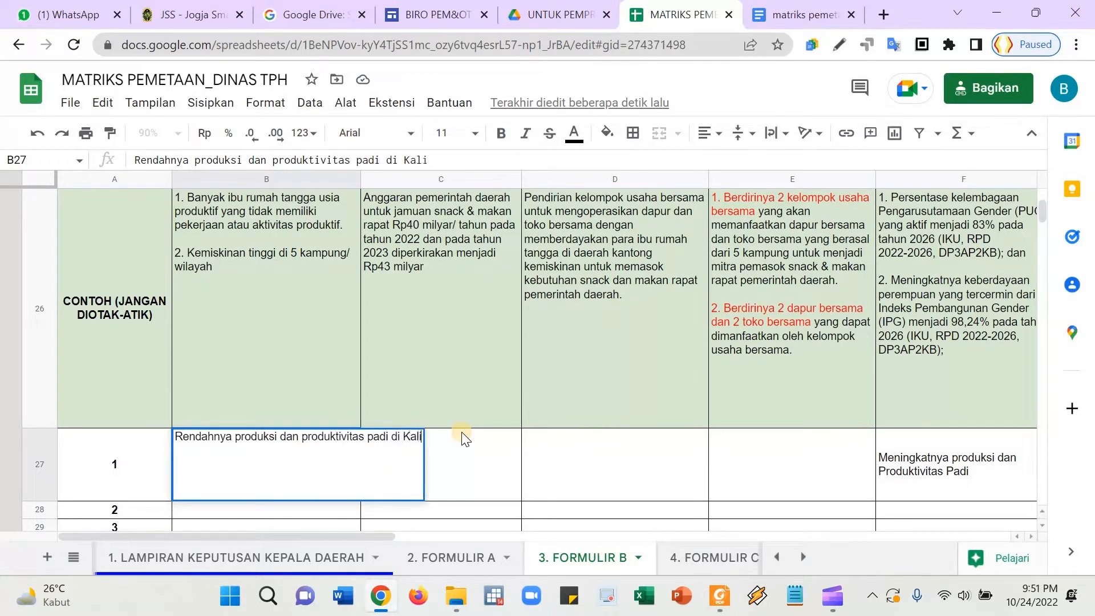
type("mantan Selatan")
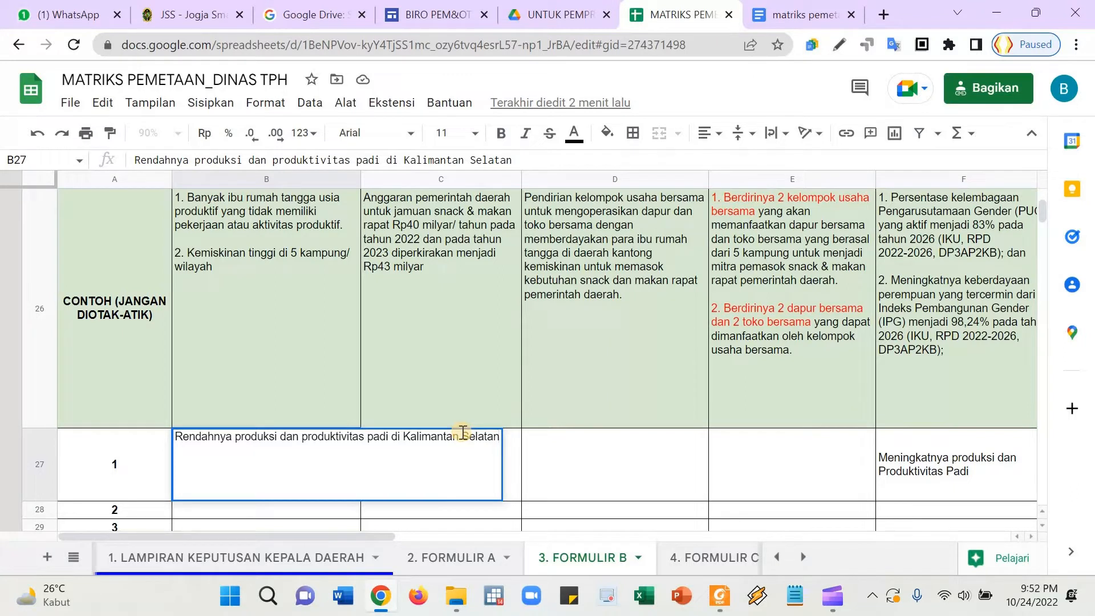
left_click(461, 432)
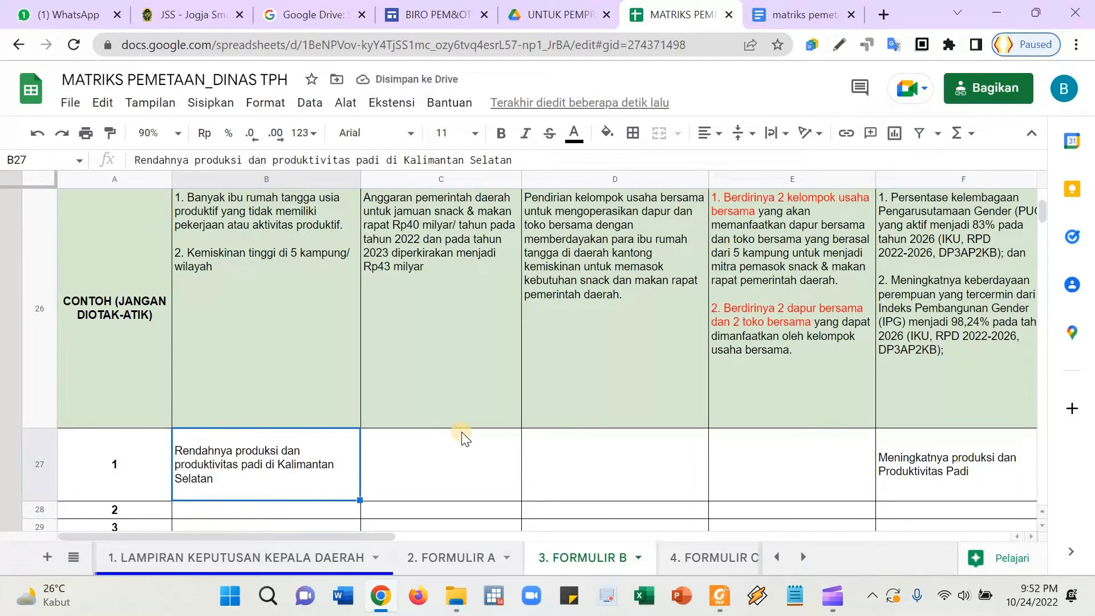
left_click(450, 557)
- Replace D27's tourism text with 'Rendahnya produks dan produktivitas lahan tanaman padi'
scroll(440, 438, "down", 3)
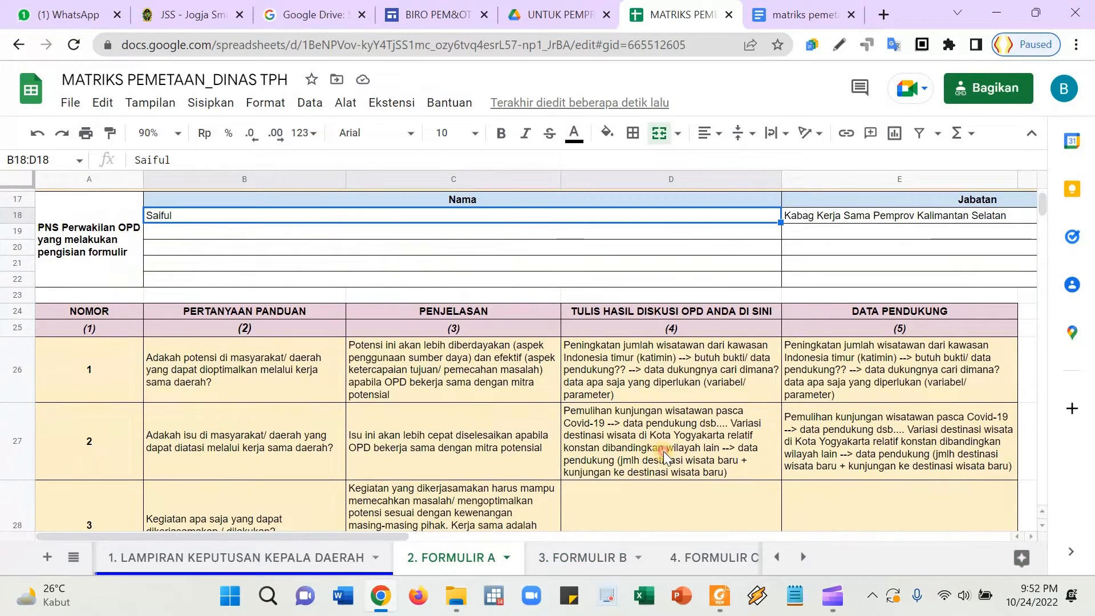
left_click(664, 450)
type("Rendah")
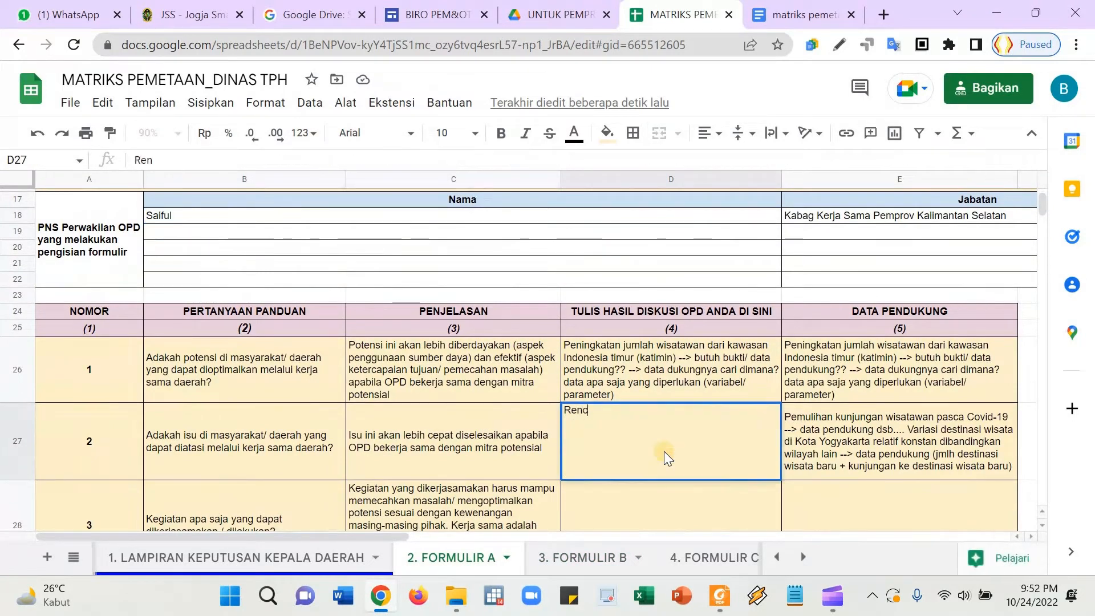
type("pro")
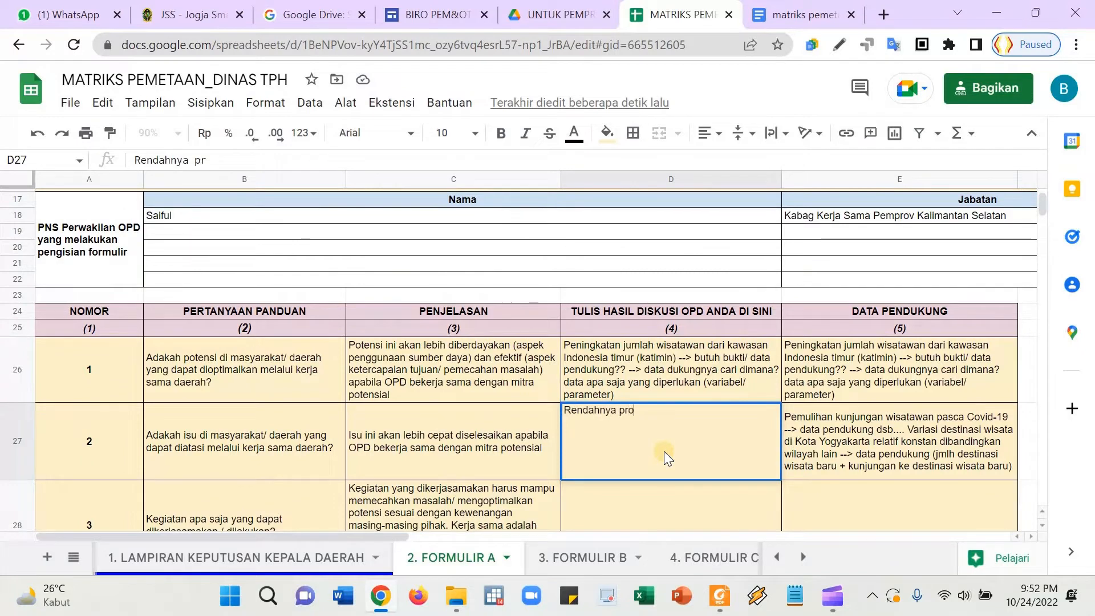
type("duks dan produks dan pro")
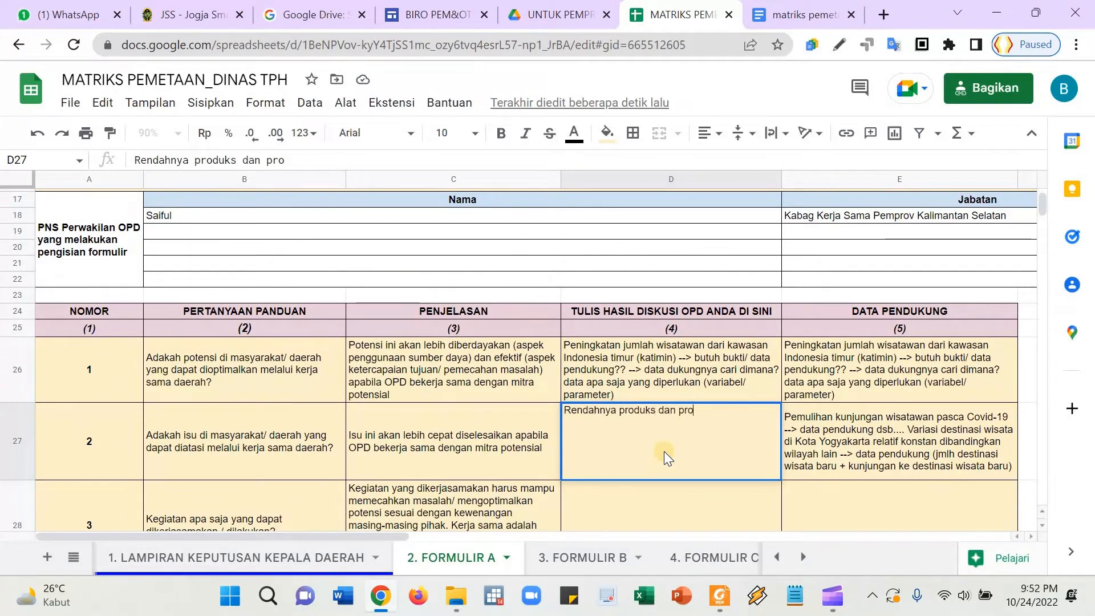
type("duktivitas laha")
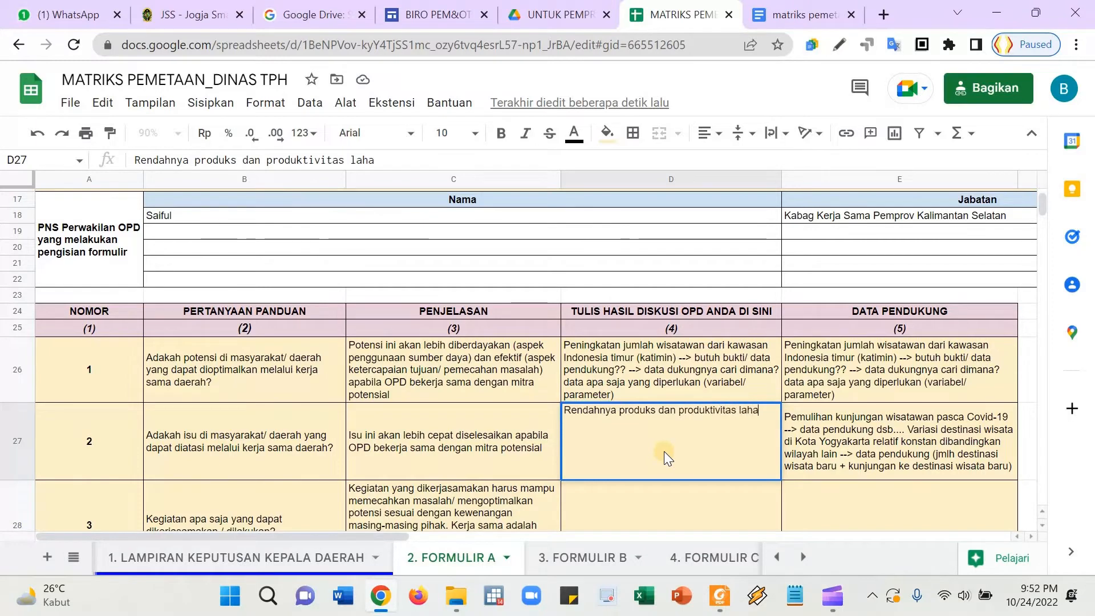
type("n tanaman padi")
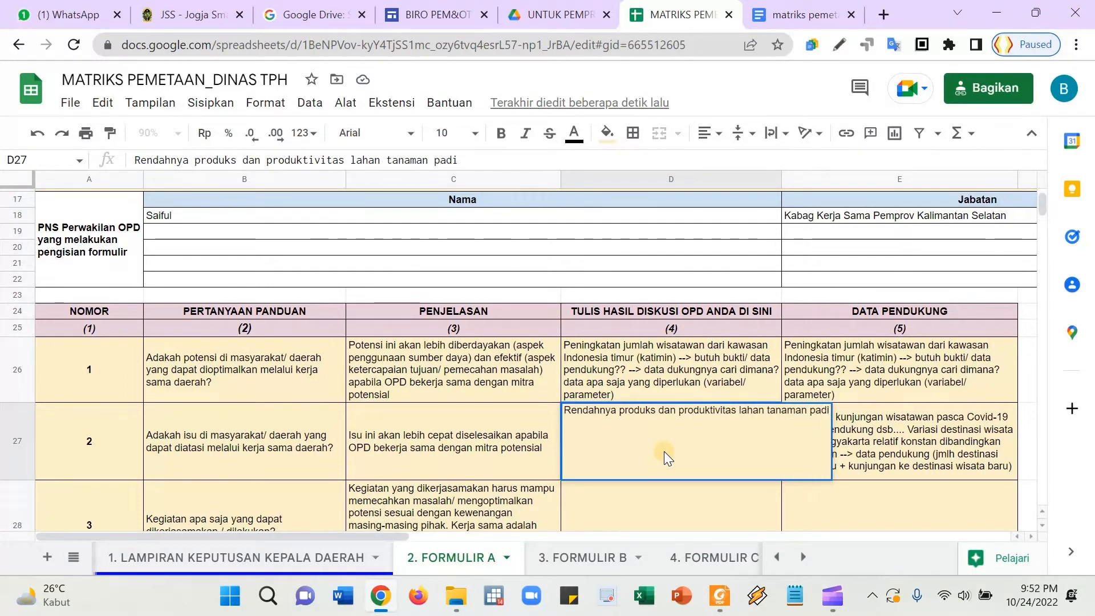
key("Tab")
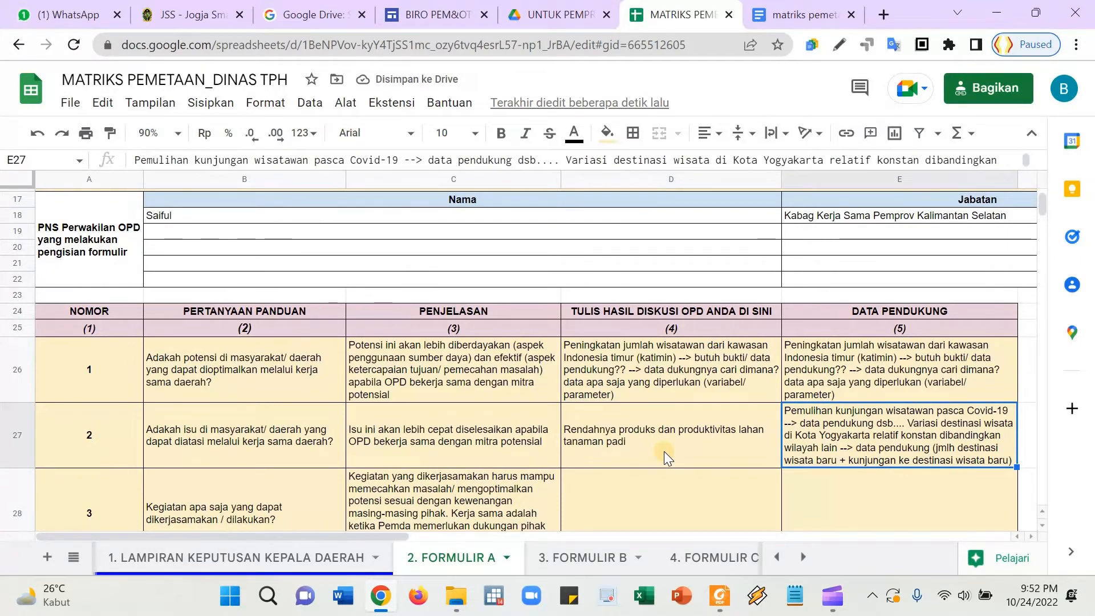
- Rewrite E27 as rice production and productivity statistics per kabupaten/ kota, 2015-2021
type("Statis")
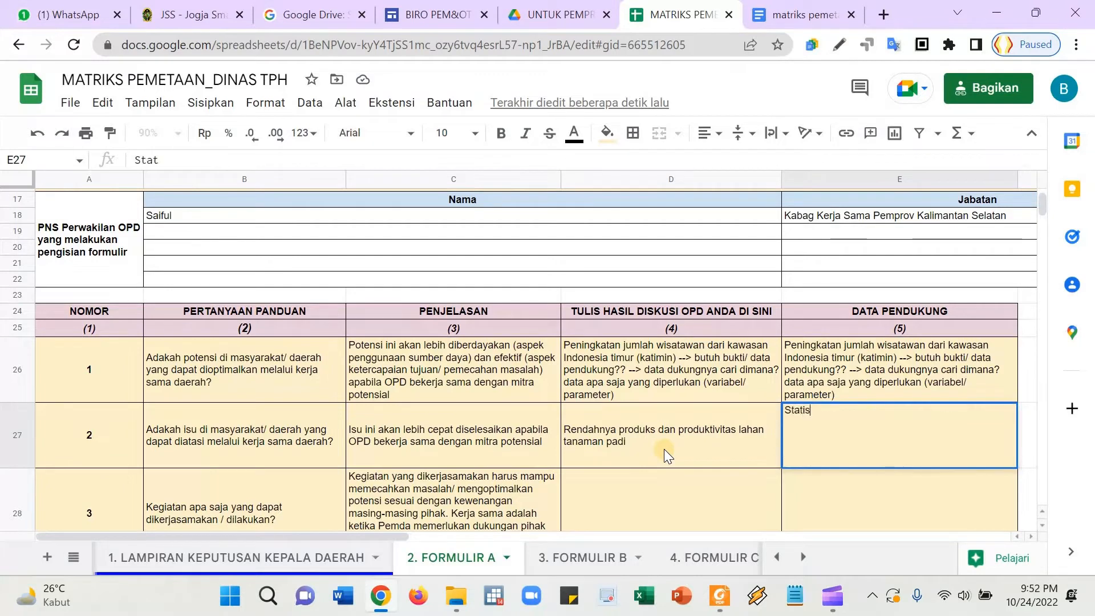
type("tik produksi dan prodi")
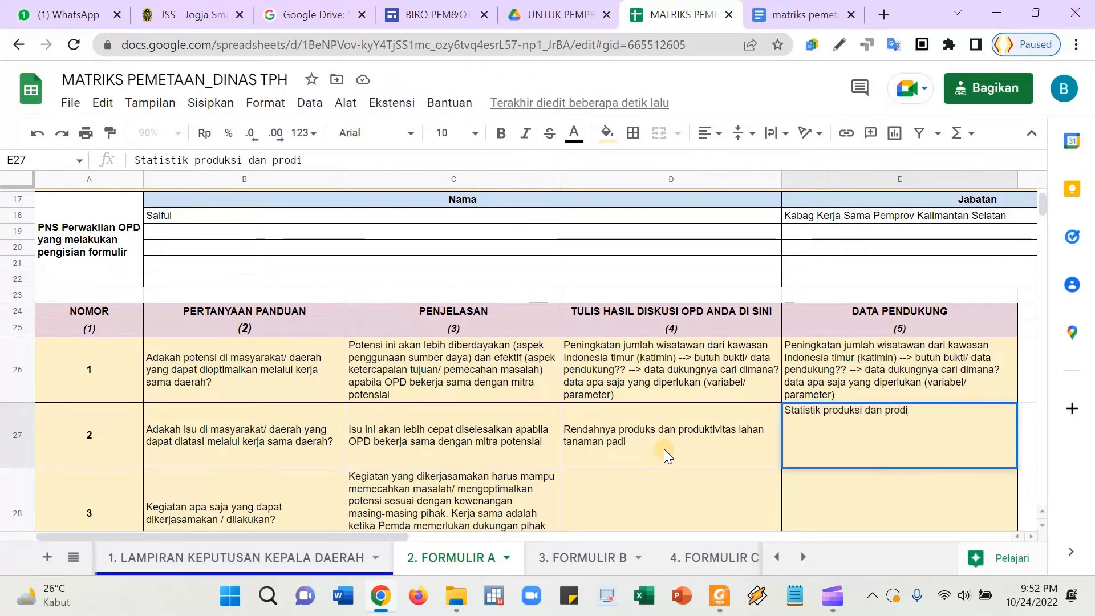
key("BackSpace")
type("uktivitas padi di ")
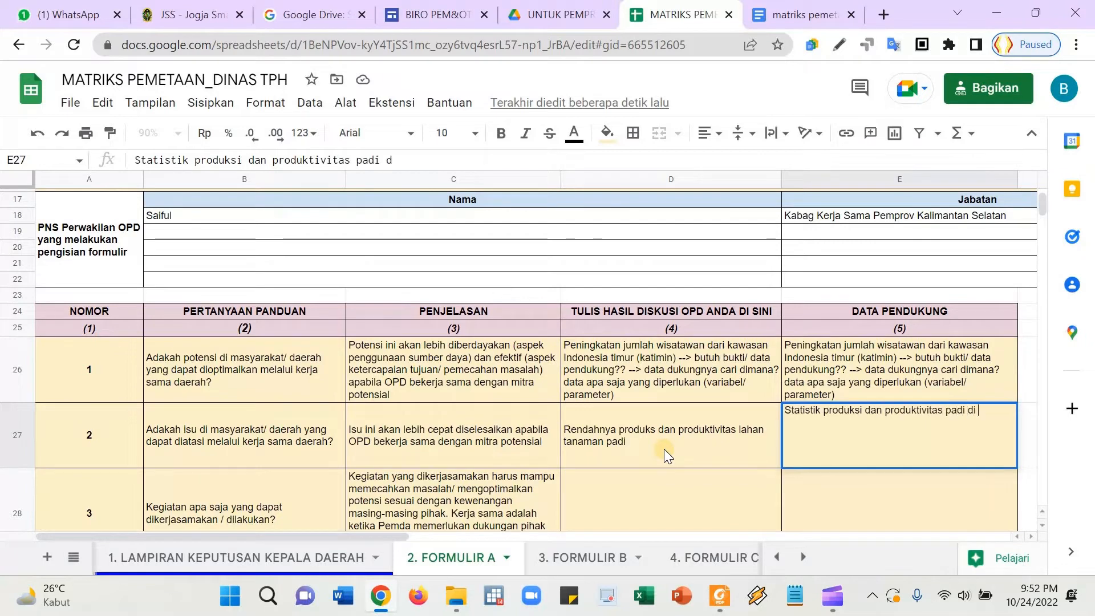
type("Kalimantan")
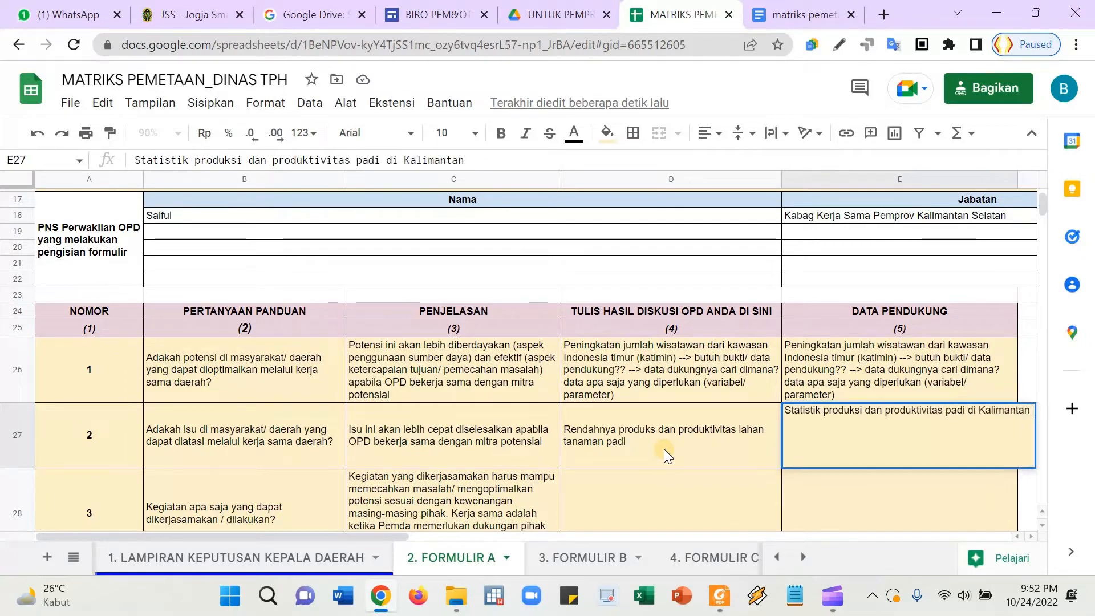
type(" Selatan per kabu")
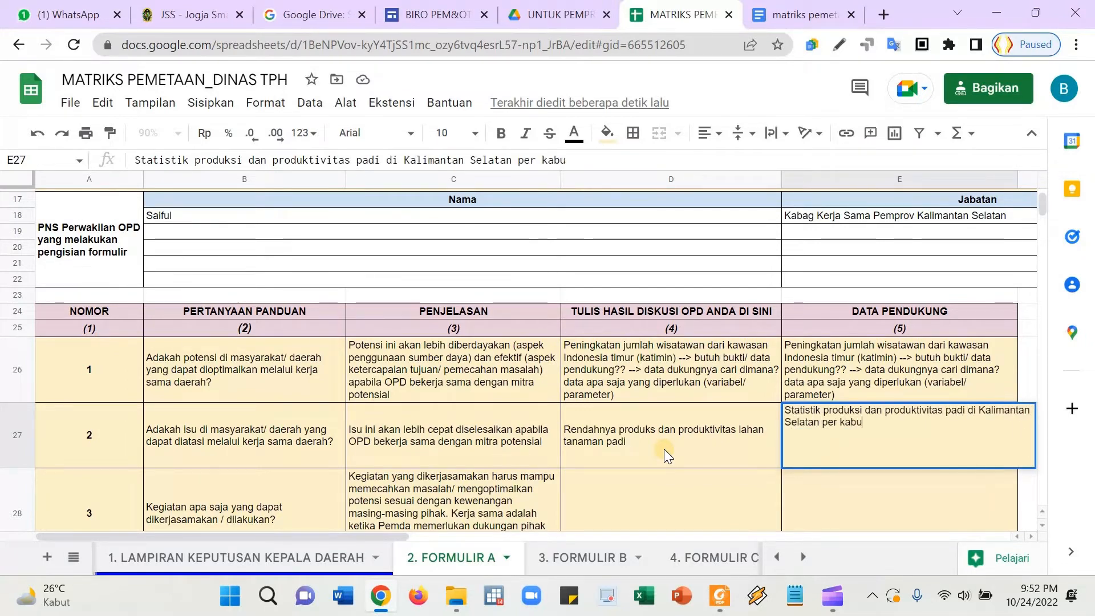
type("paten/ kota")
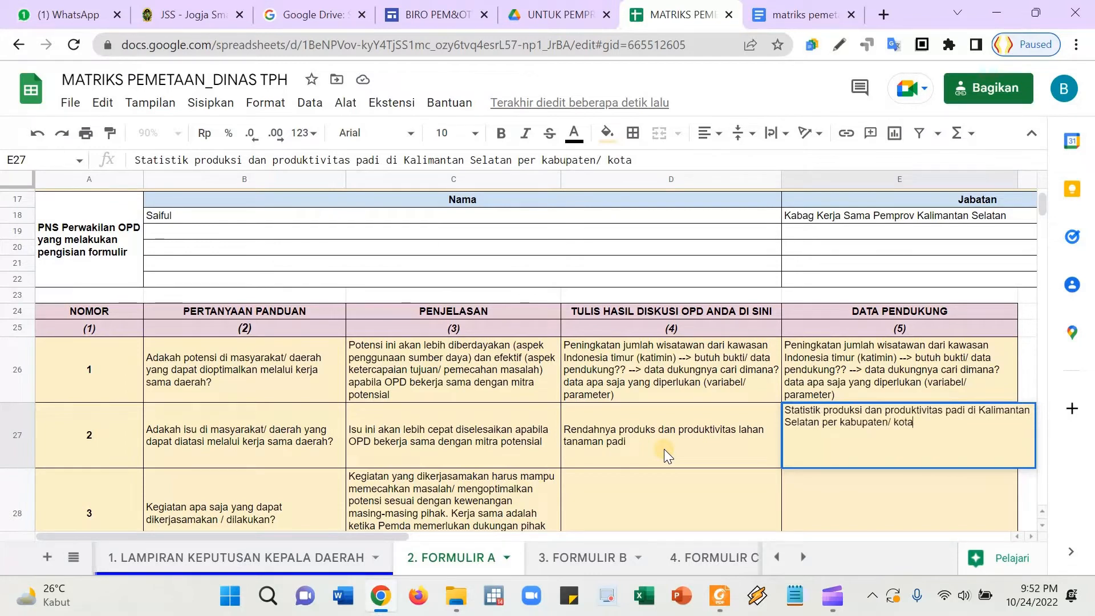
type(" tahun 2015-202")
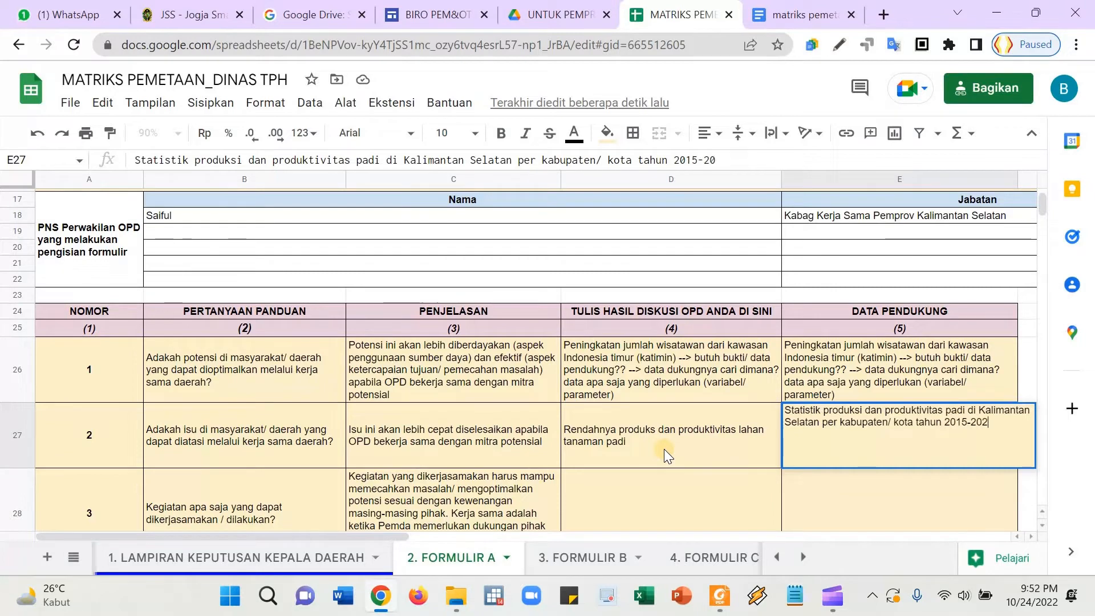
type("1, ")
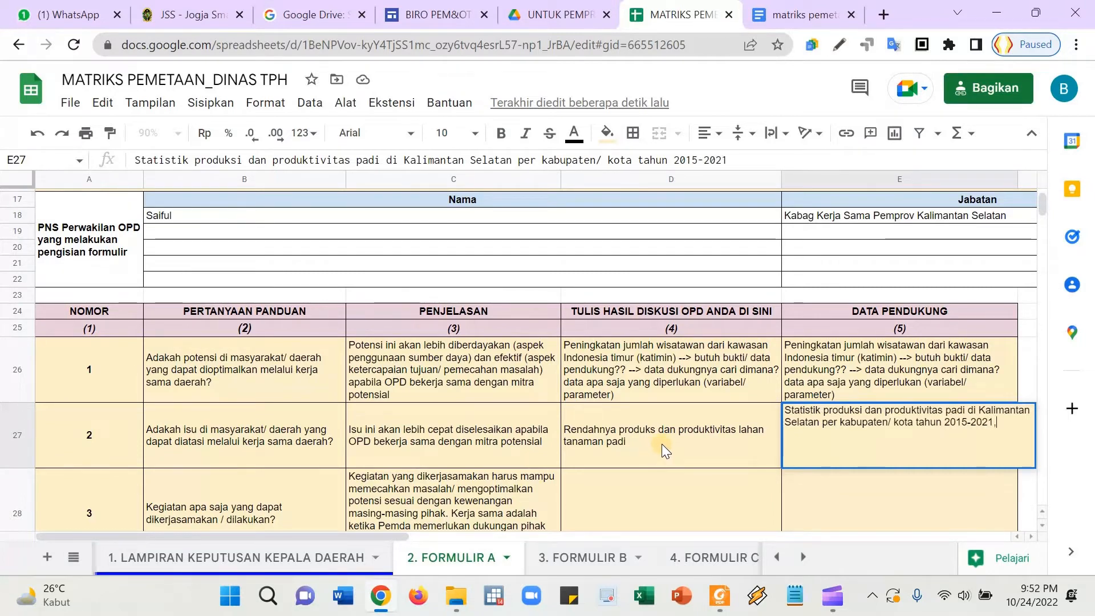
type("padi")
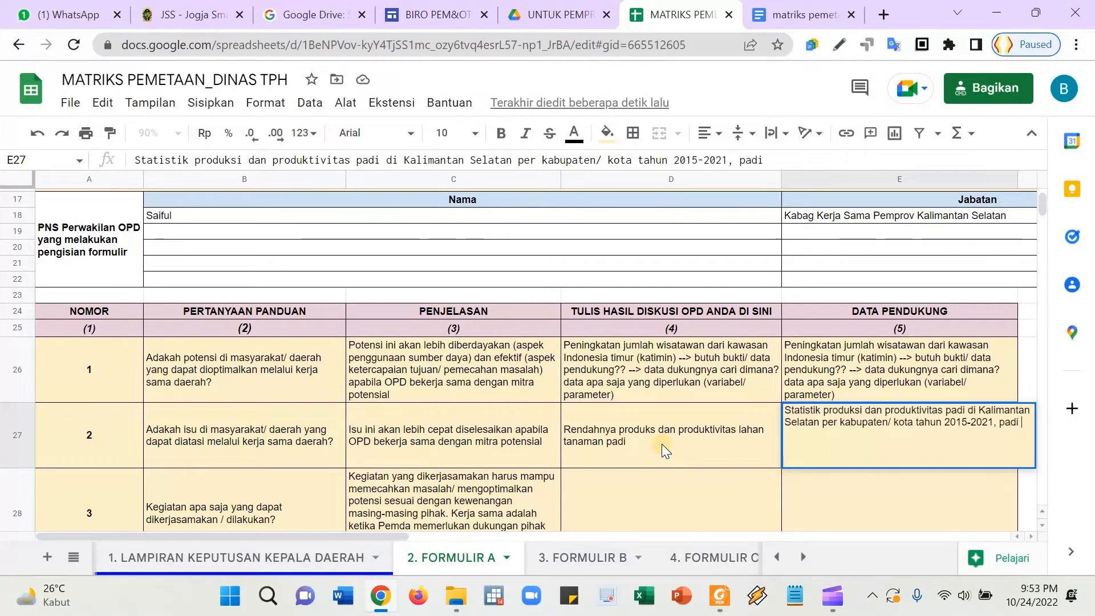
type(" per jenis")
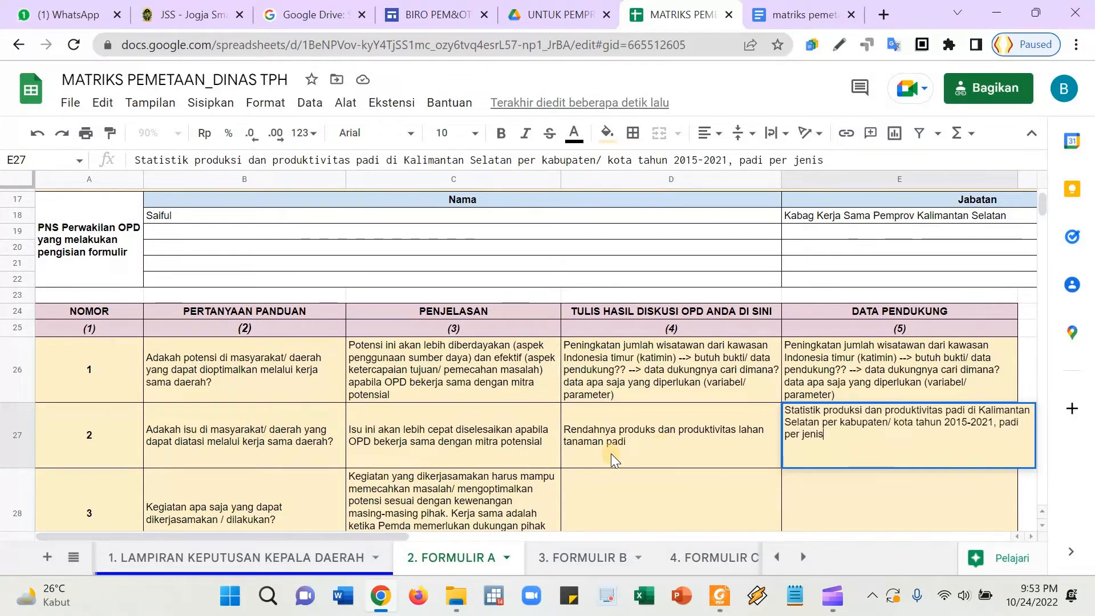
- On Formulir B, fill C27: 1 juta hektar rice land, 500 ribu hektar new land in Tabalong and Tanah Bumbu
left_click(592, 556)
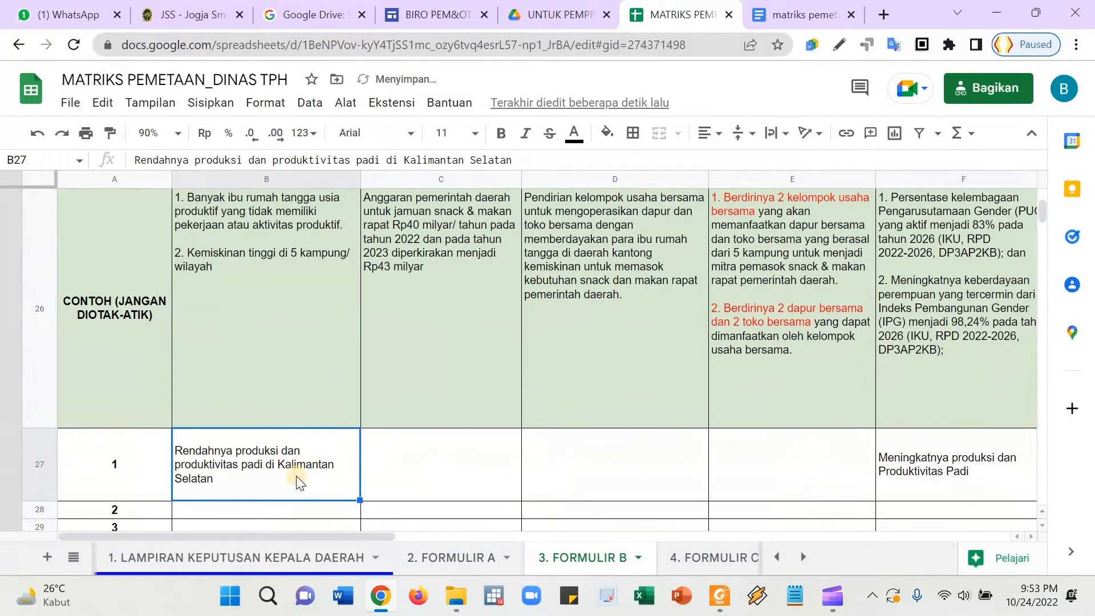
left_click(477, 466)
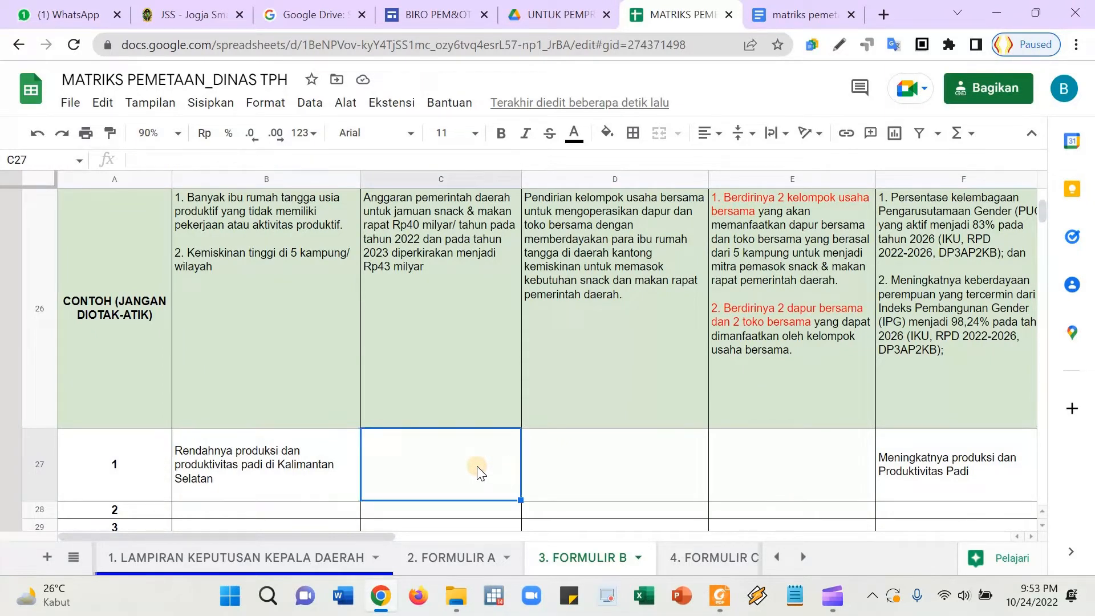
type("luas laha")
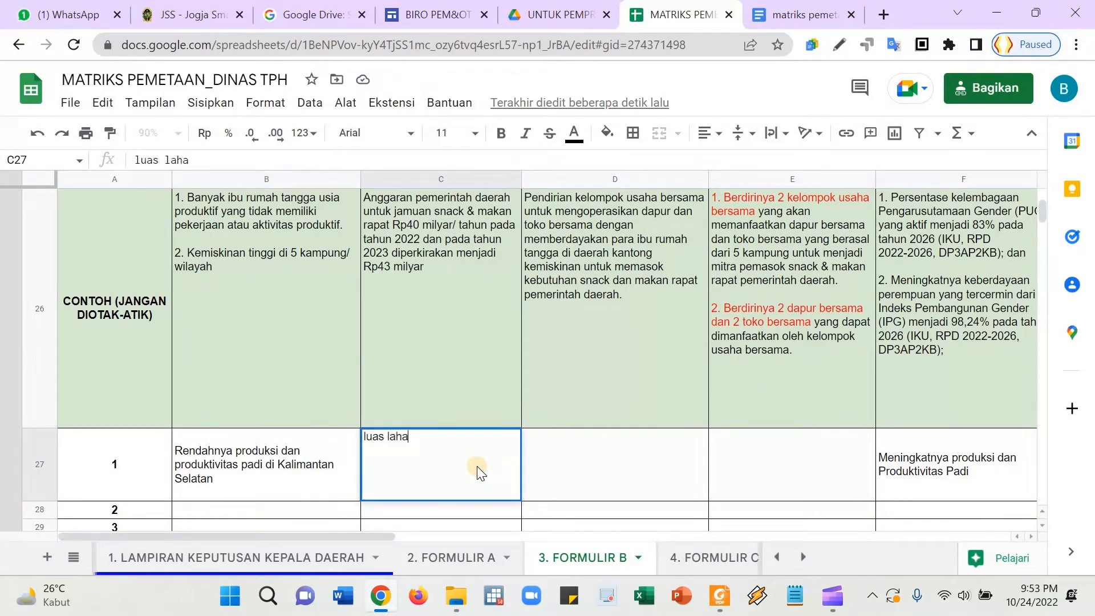
type("n tanam untuk tanaman pad")
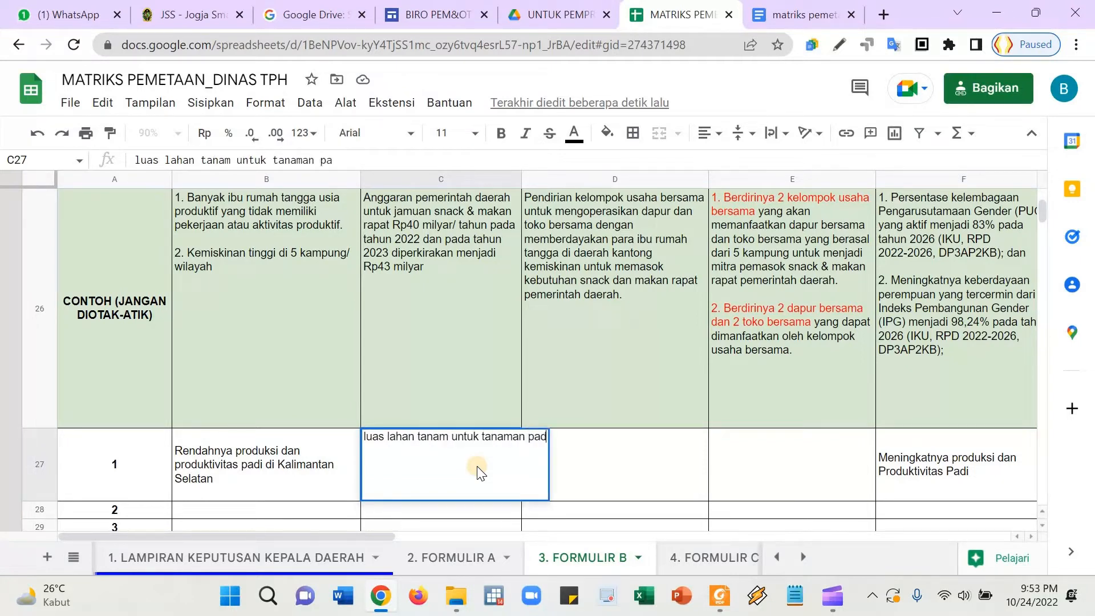
type("i mecapa")
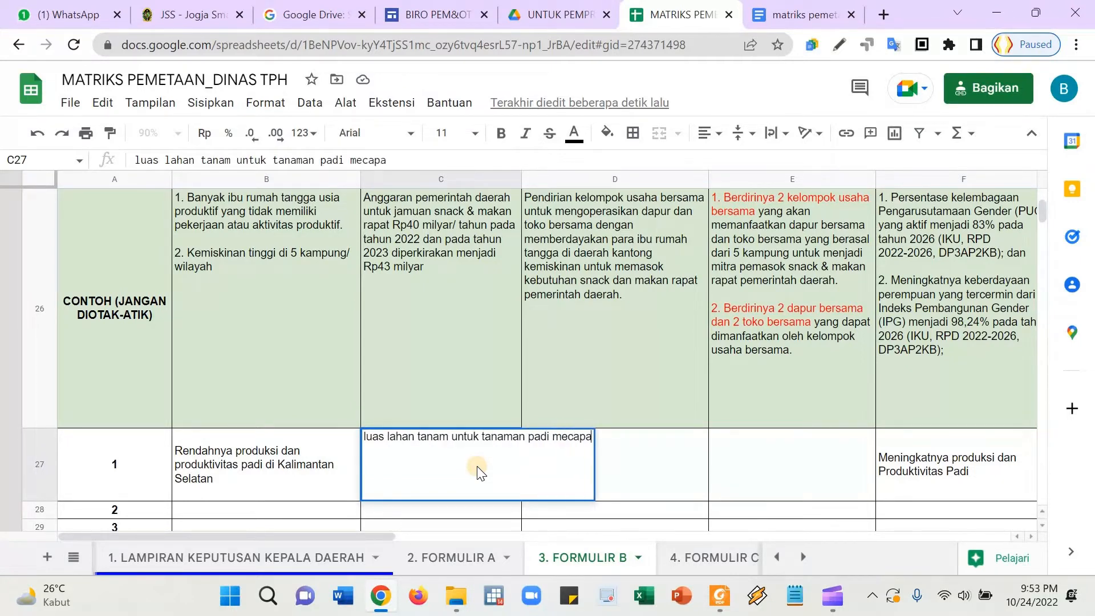
key("BackSpace")
key("BackSpace")
key("BackSpace")
key("BackSpace")
type("ncapai ")
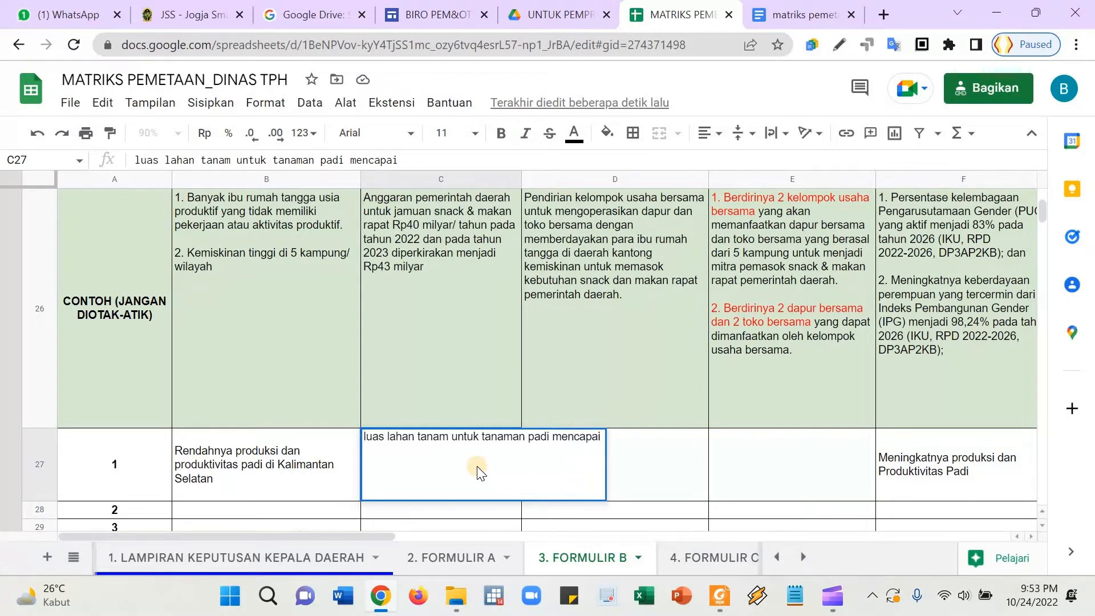
type("1 juta h")
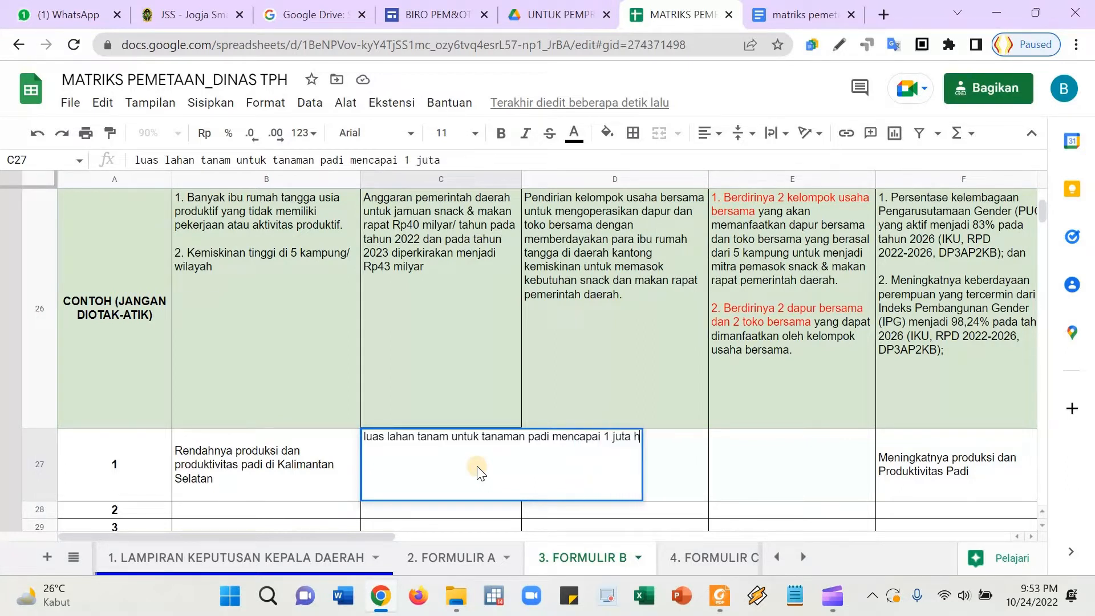
type("ektar")
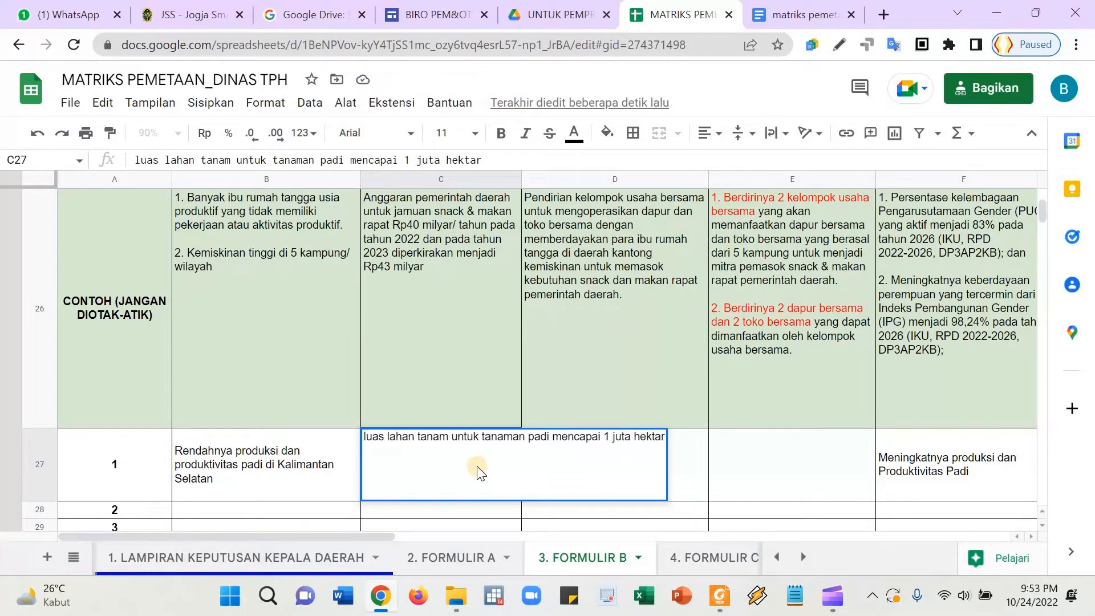
type(" dan ada pe")
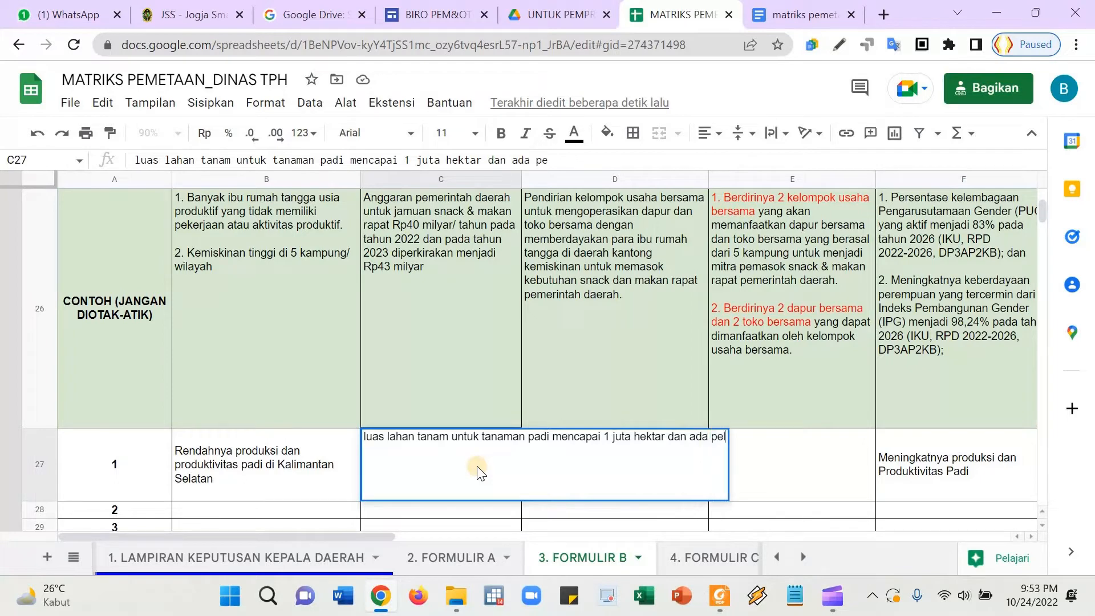
type("luang pembu")
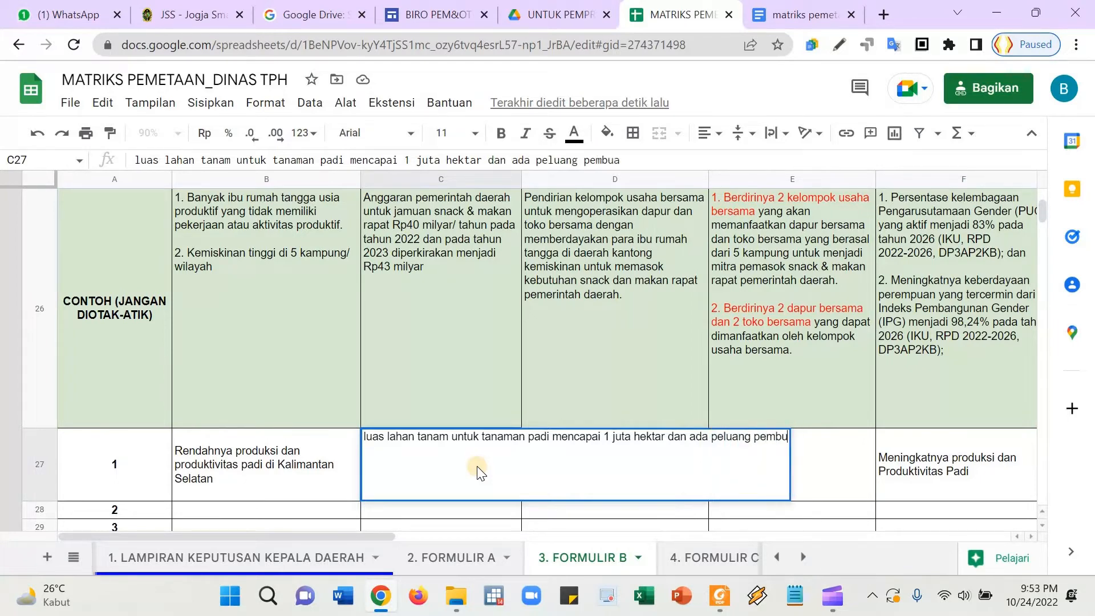
type("kaan lahan baru seluas")
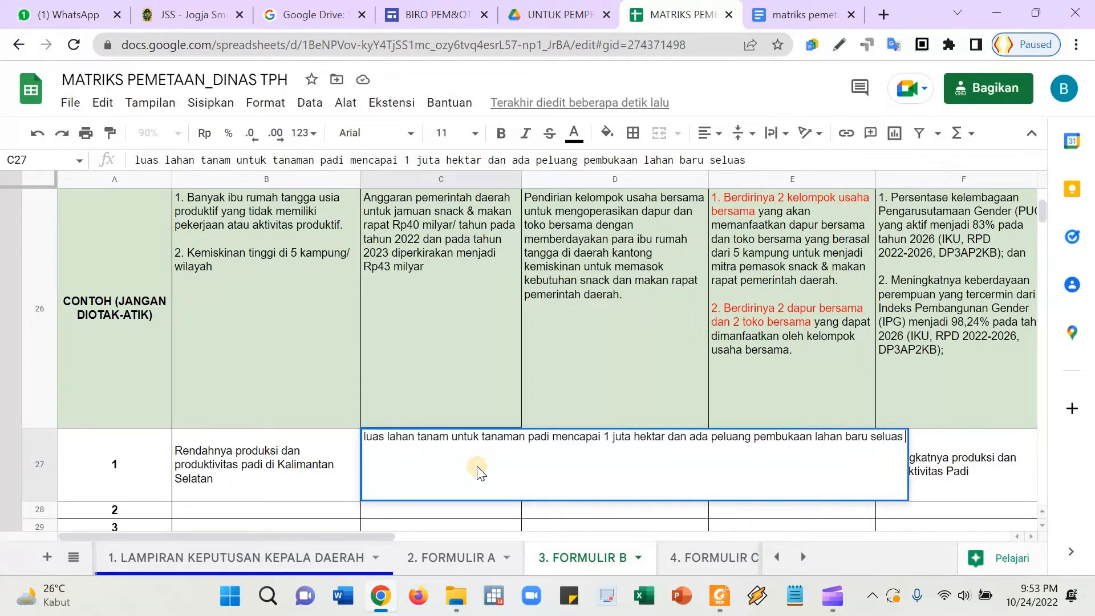
type(" 500")
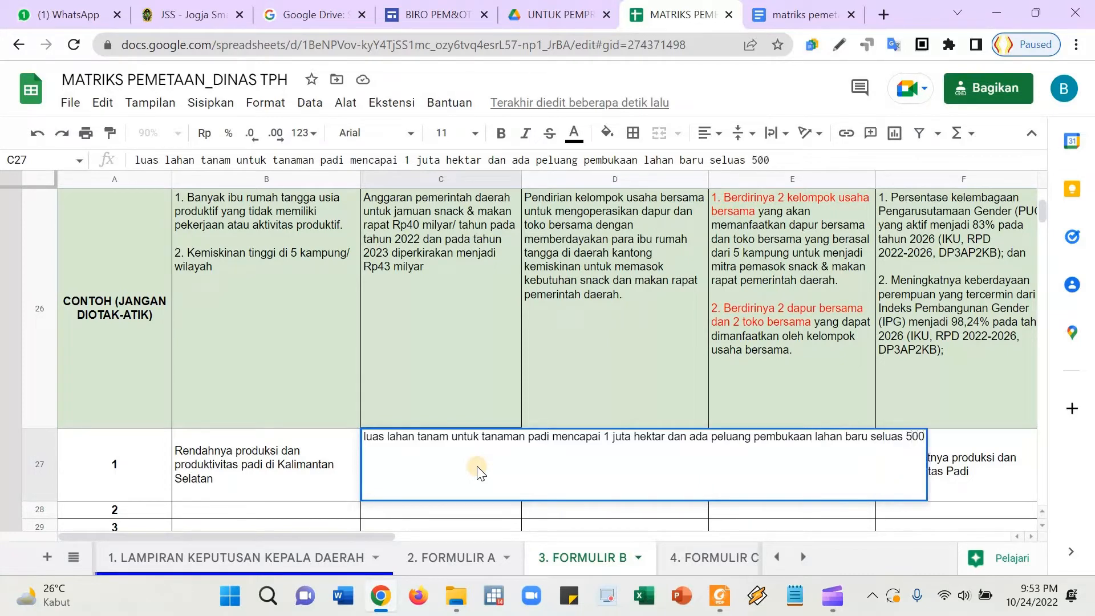
type(" ribu ")
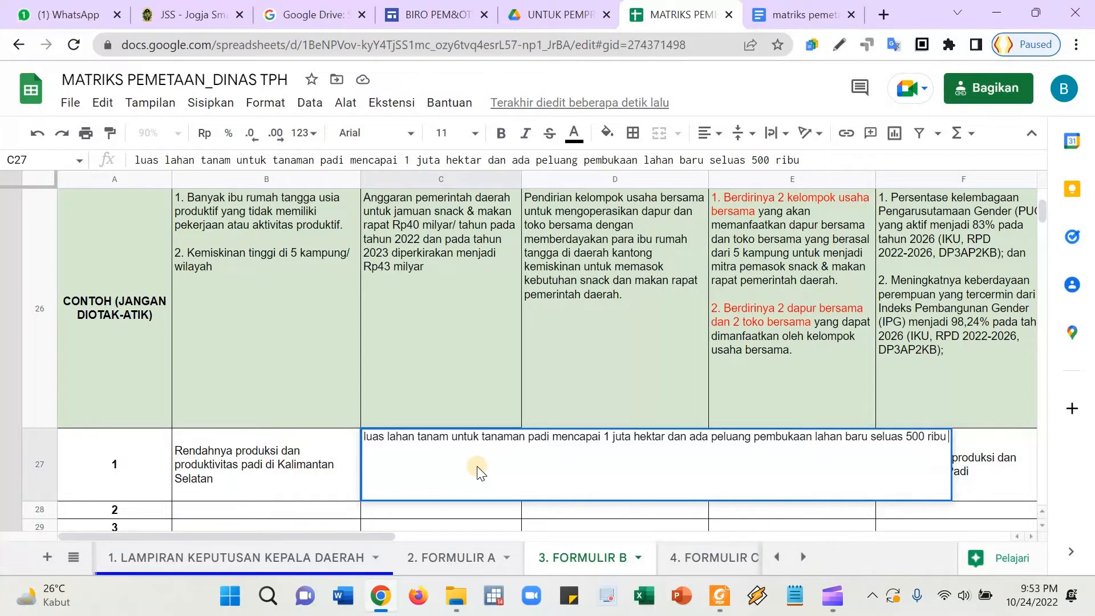
type("hektar ")
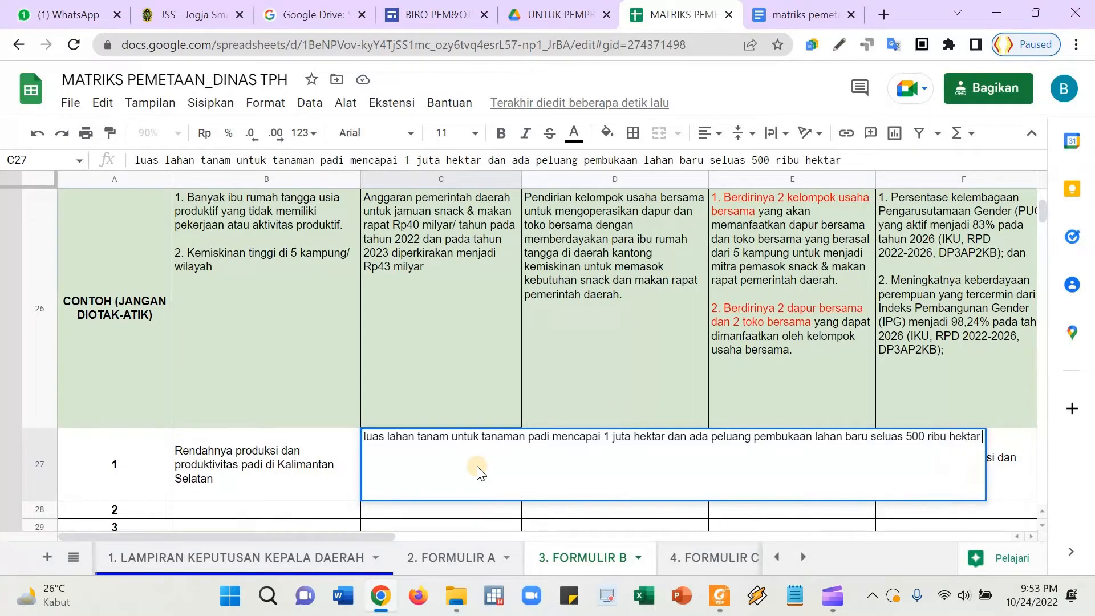
type("(")
key("BackSpace")
type("di kab")
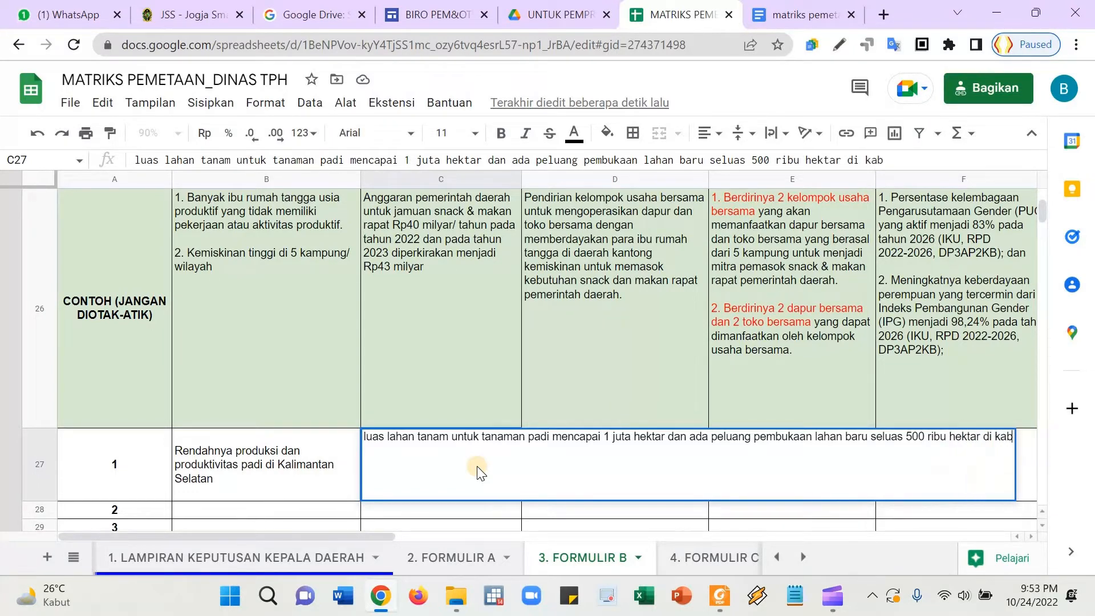
type("upaten tabalong,")
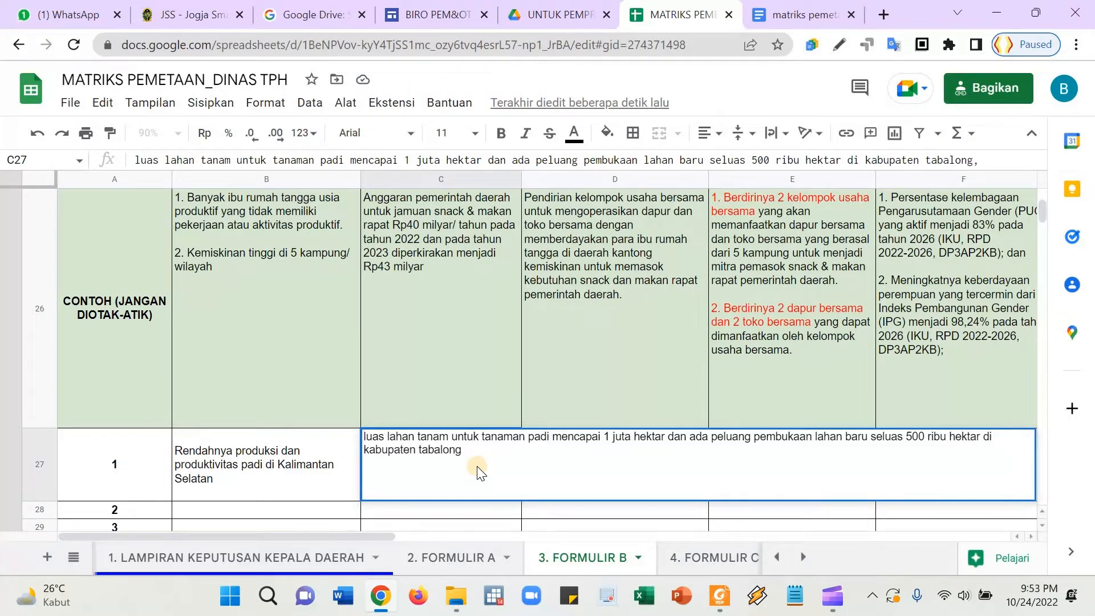
type("  dan kabupata")
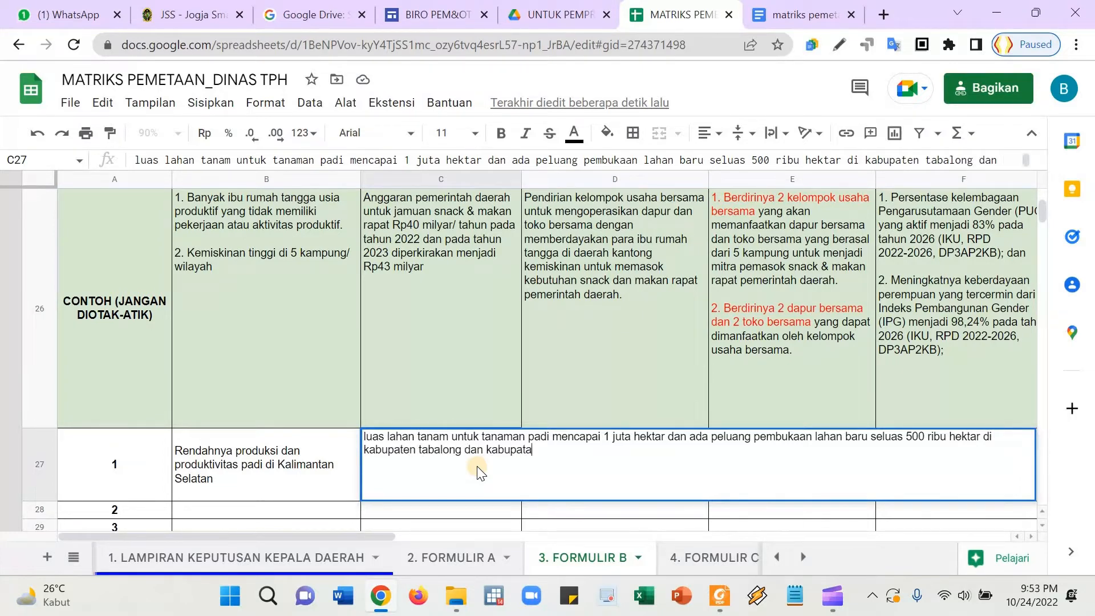
key("BackSpace")
type("en tanah bumbum")
key("BackSpace")
type(".")
key("Return")
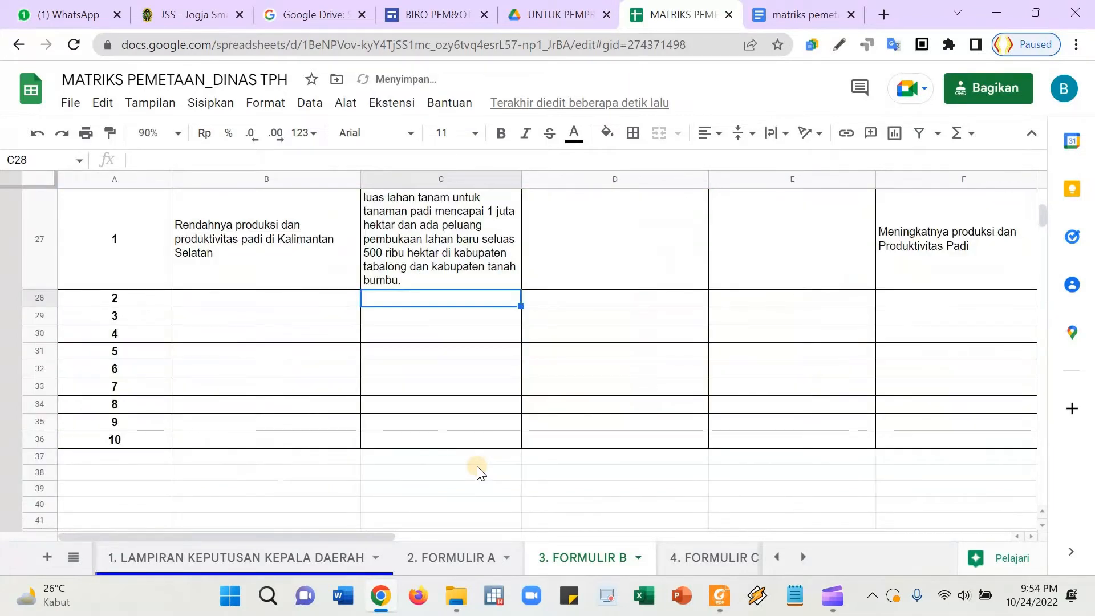
key("Up")
scroll(476, 466, "up", 2)
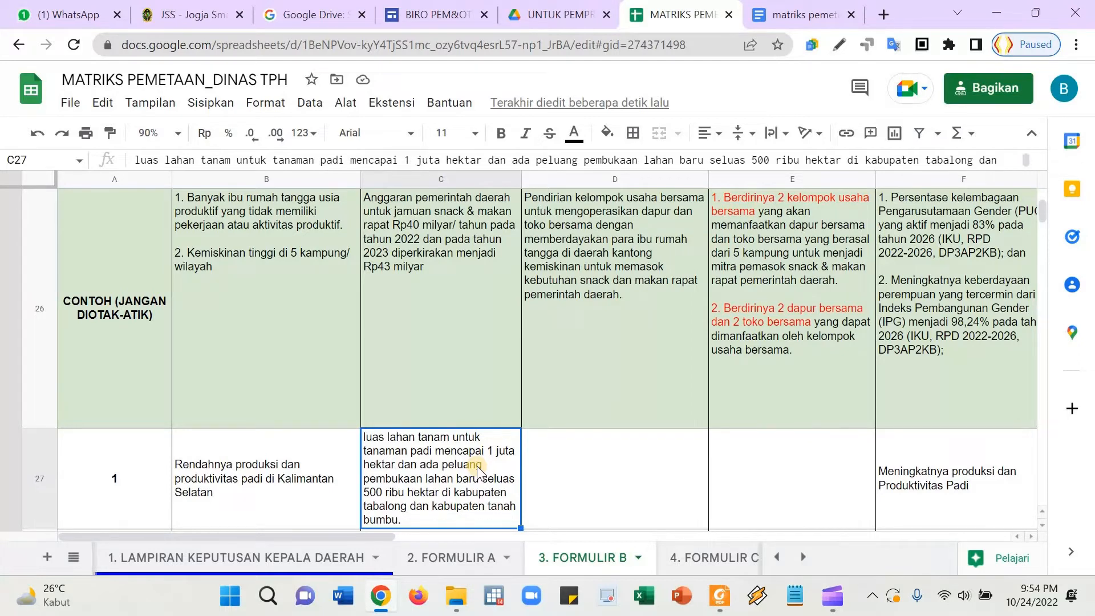
key("Left")
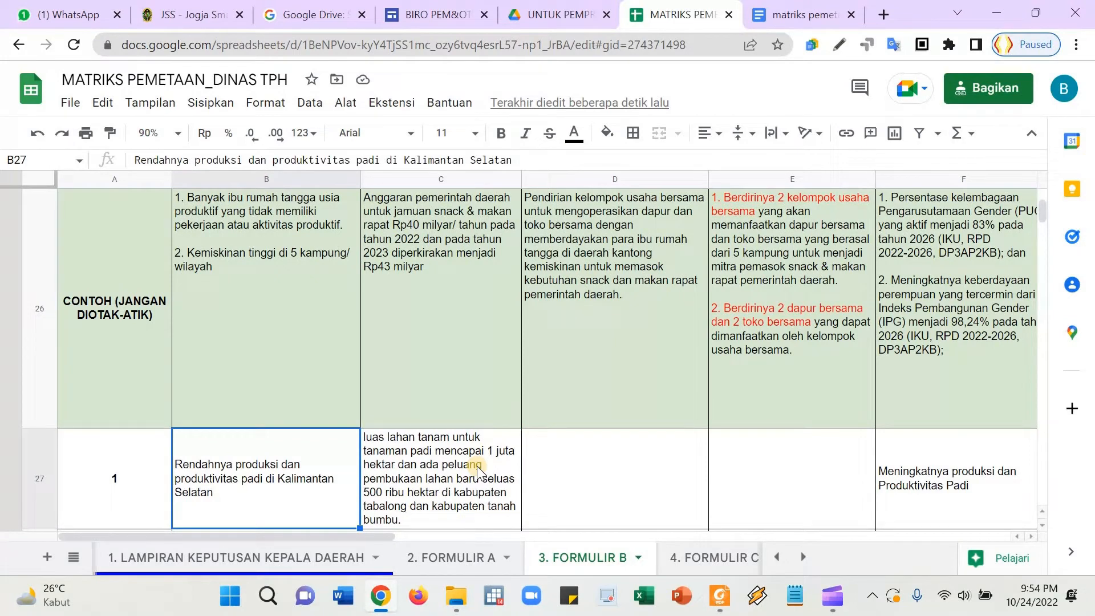
key("Right")
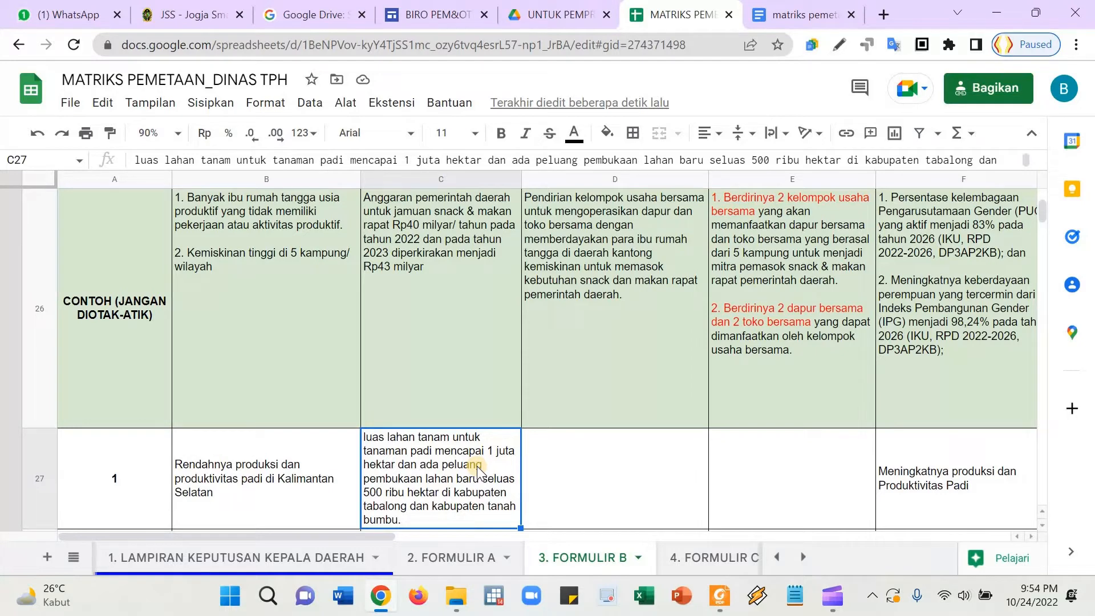
key("Left")
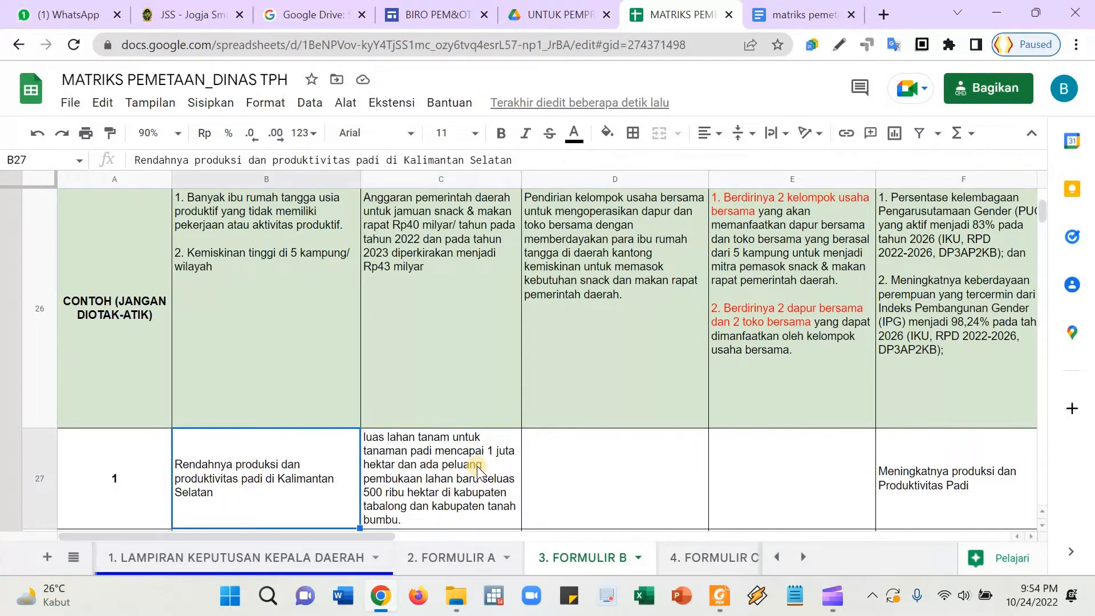
key("Left")
key("Right")
key("Right")
key("Up")
key("Up")
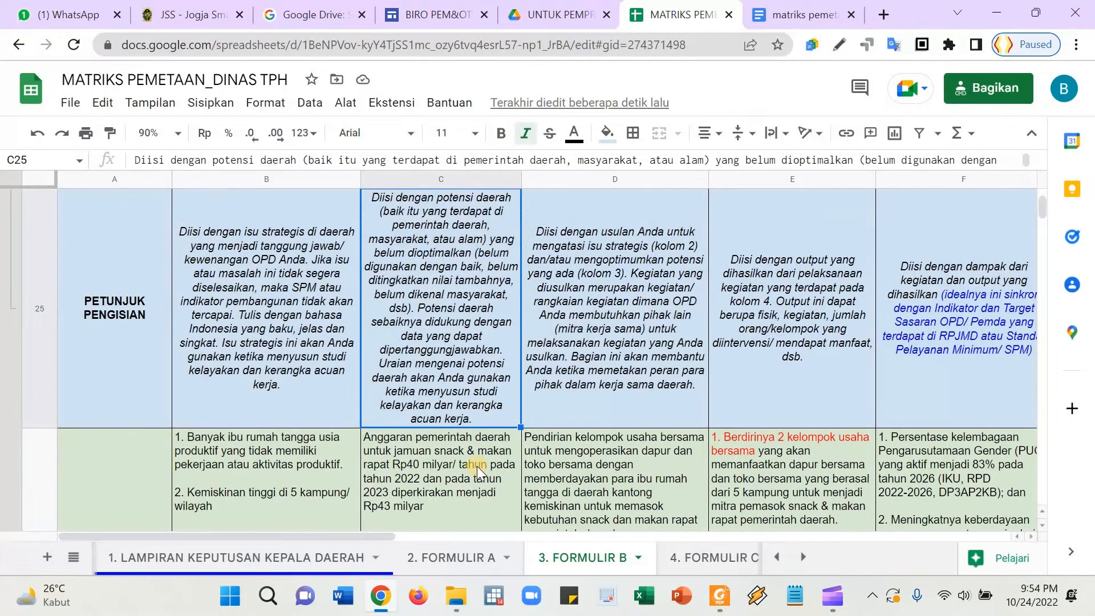
key("Left")
key("Right")
key("Down")
key("Down")
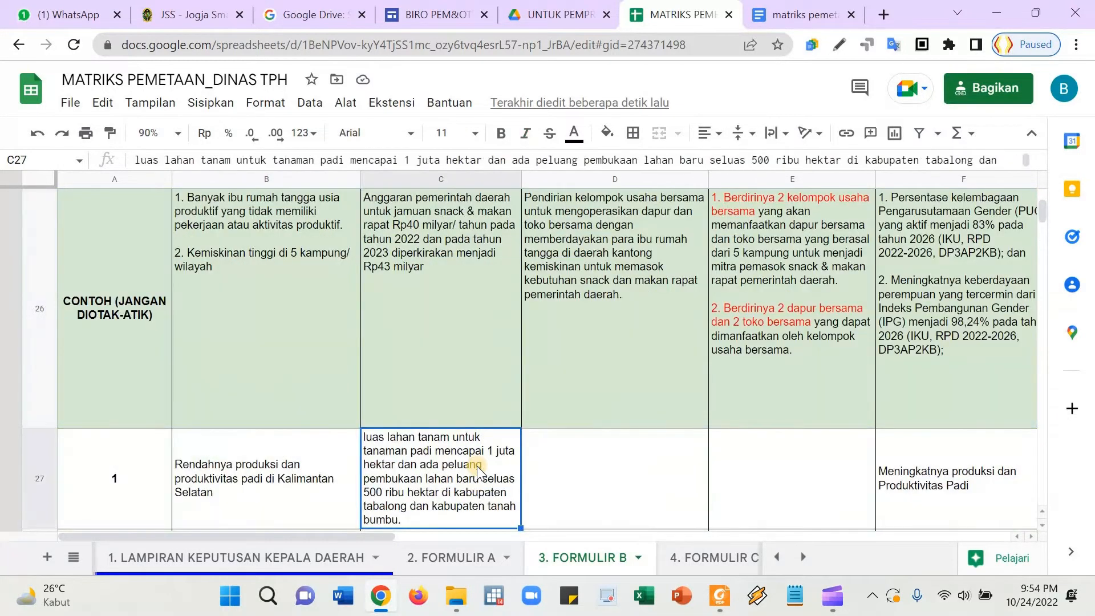
key("Left")
key("Right")
key("Left")
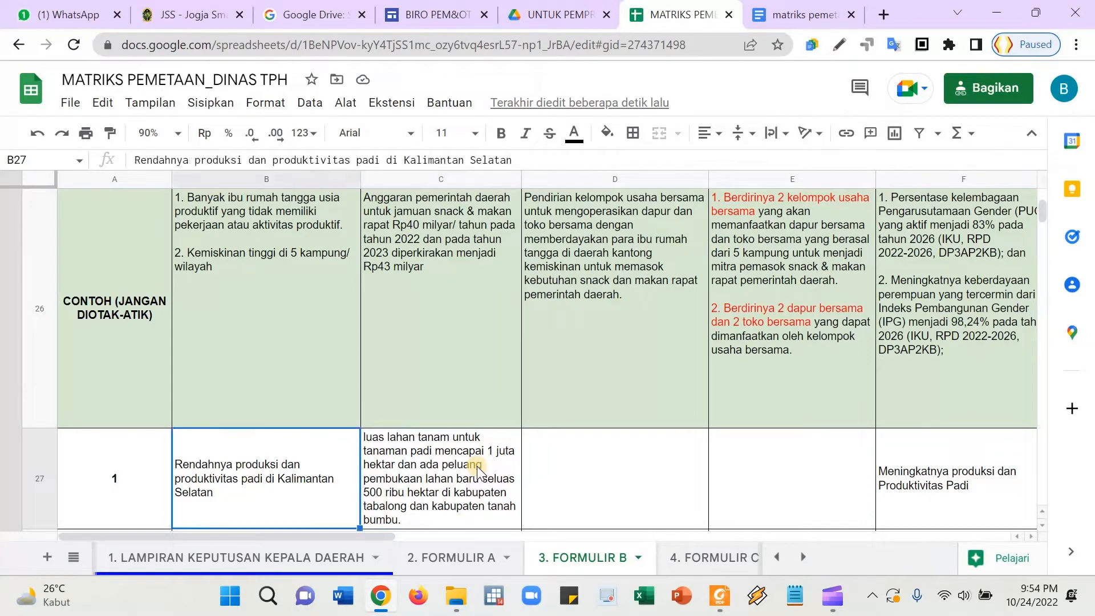
key("Right")
scroll(602, 436, "up", 10)
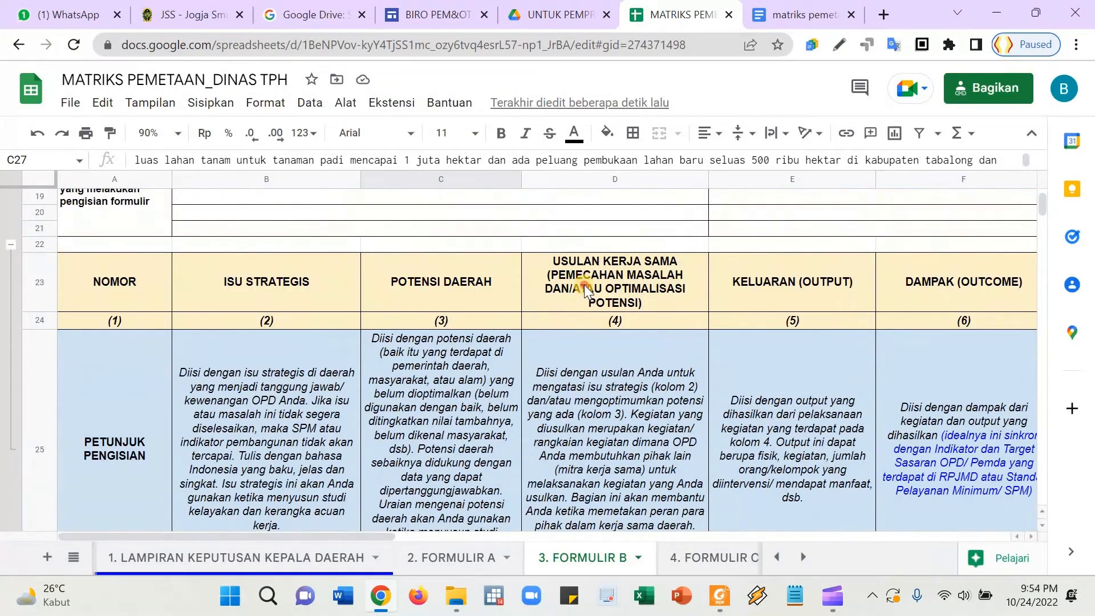
left_click(584, 285)
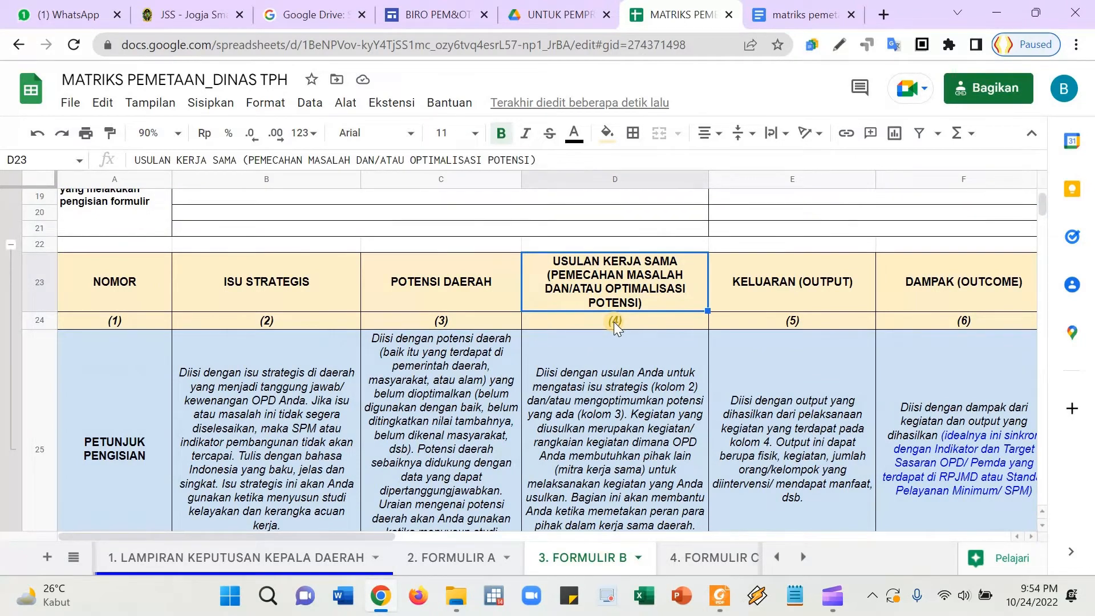
scroll(646, 362, "down", 10)
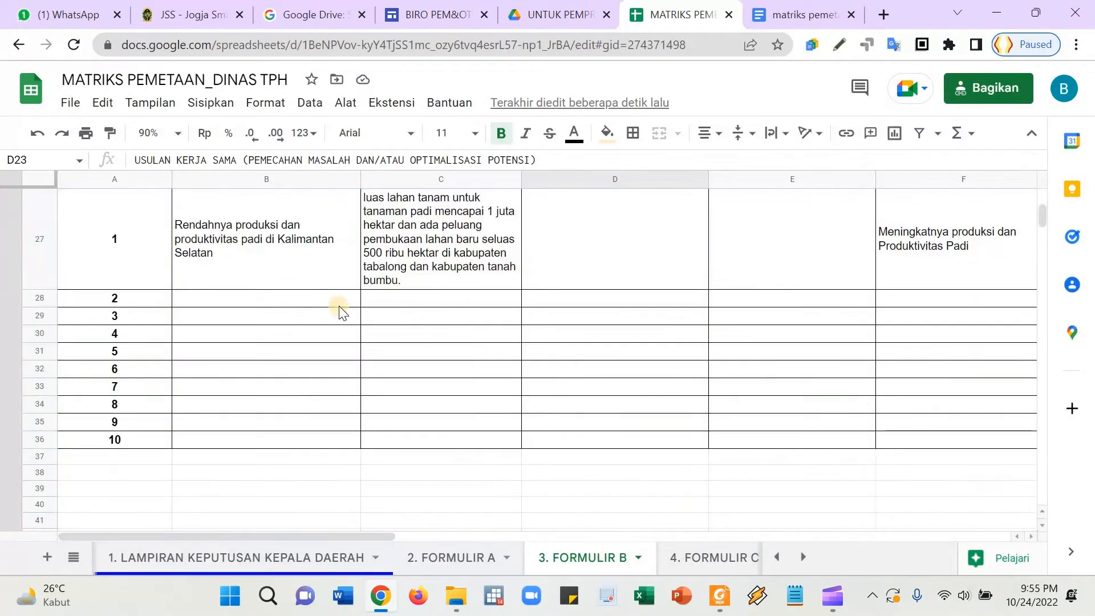
left_click(300, 256)
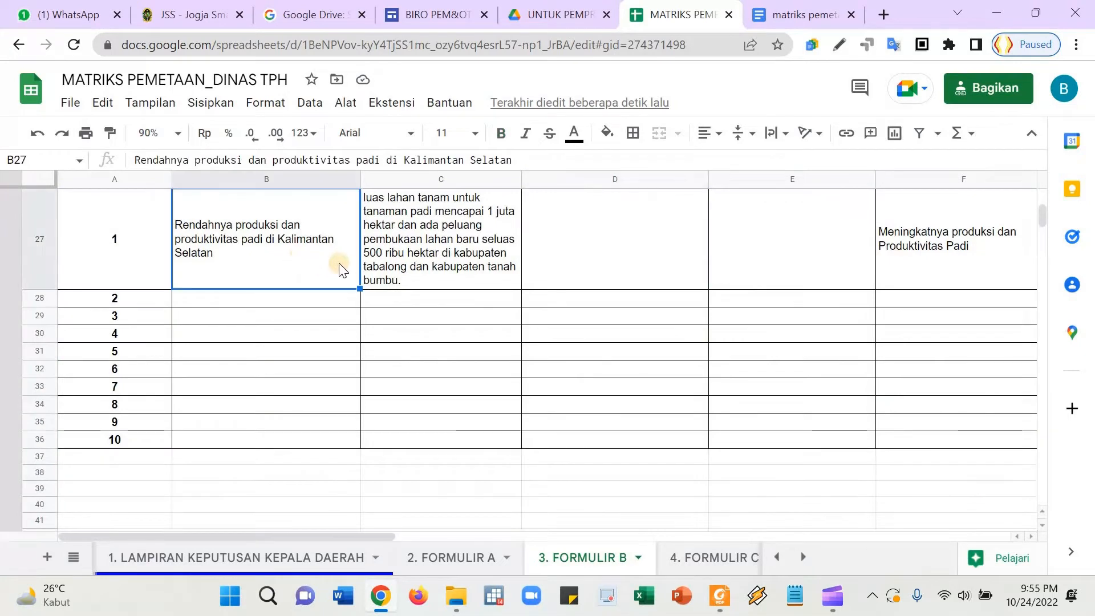
left_click(482, 278)
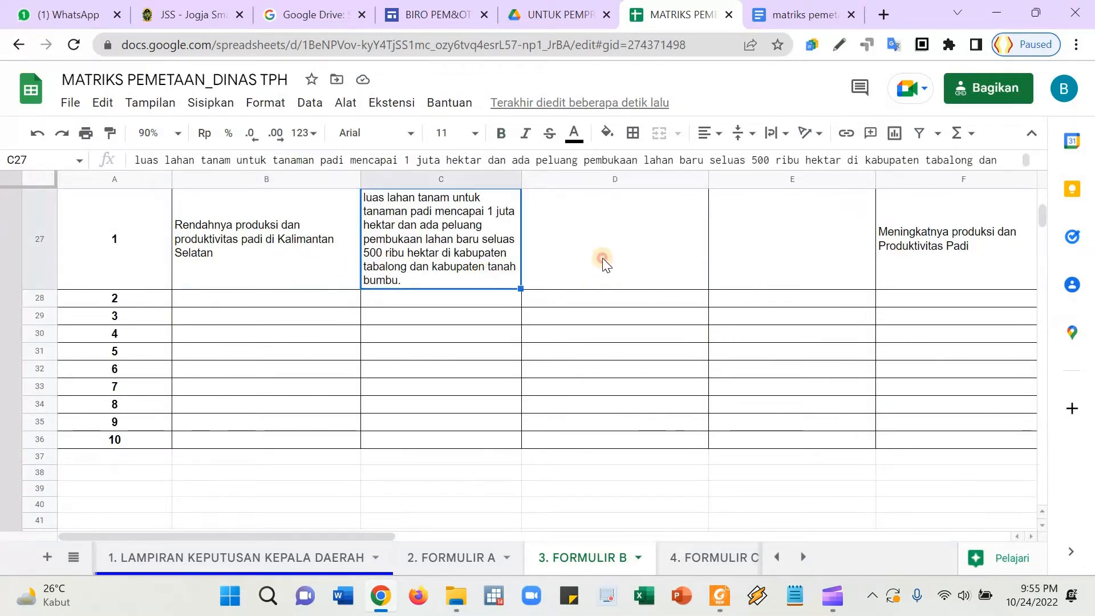
left_click(603, 261)
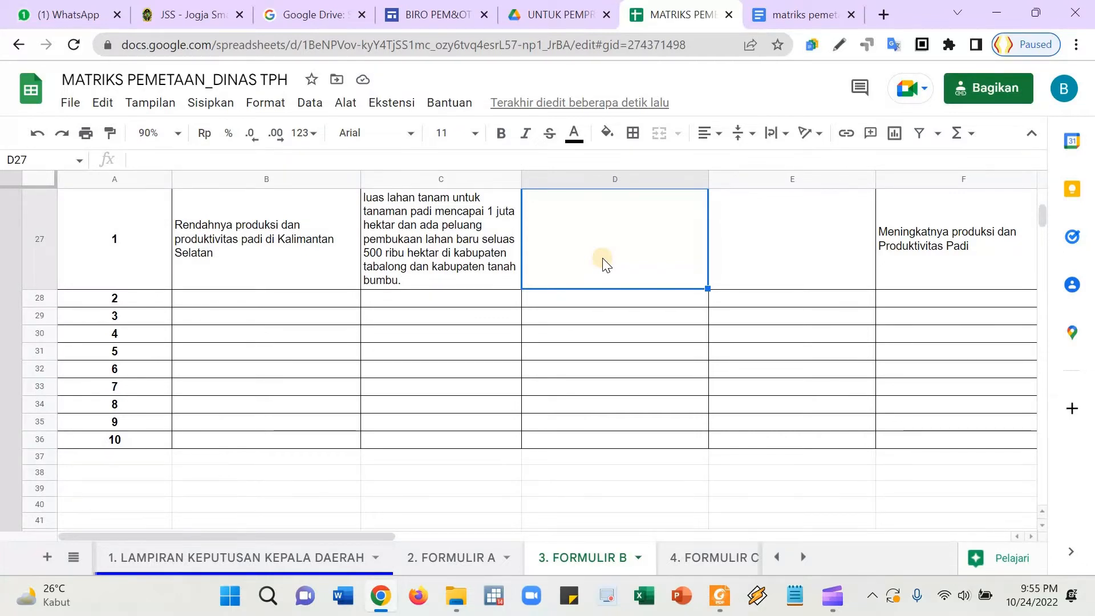
- Replace D27's irrigation draft with 'Pengembangan varietas bibit unggul di lahan produktif pertanian padi'
scroll(604, 263, "up", 1)
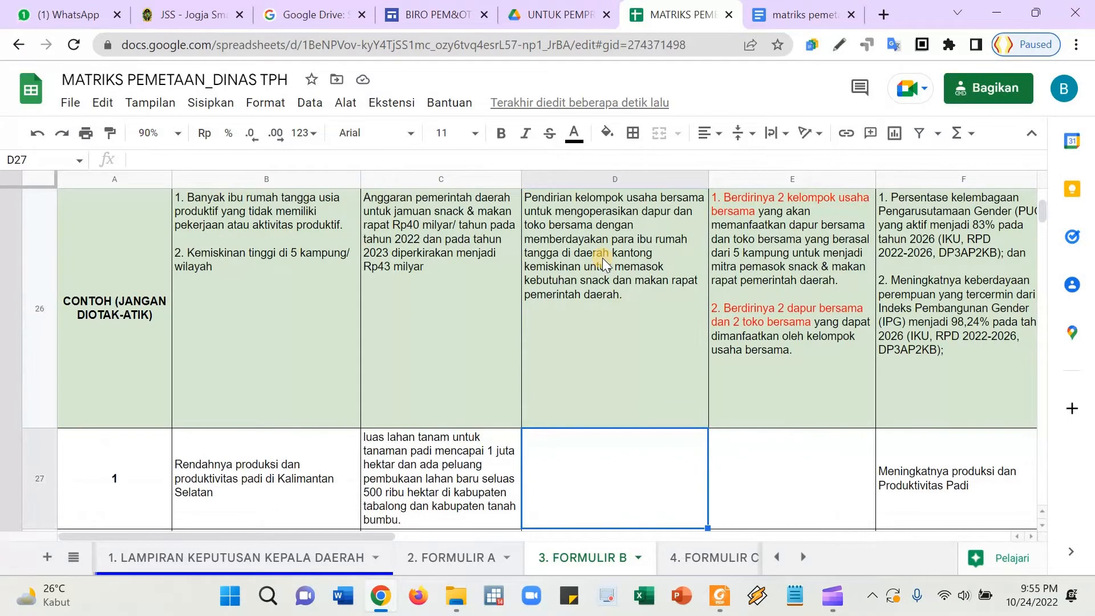
type("Pembanguna")
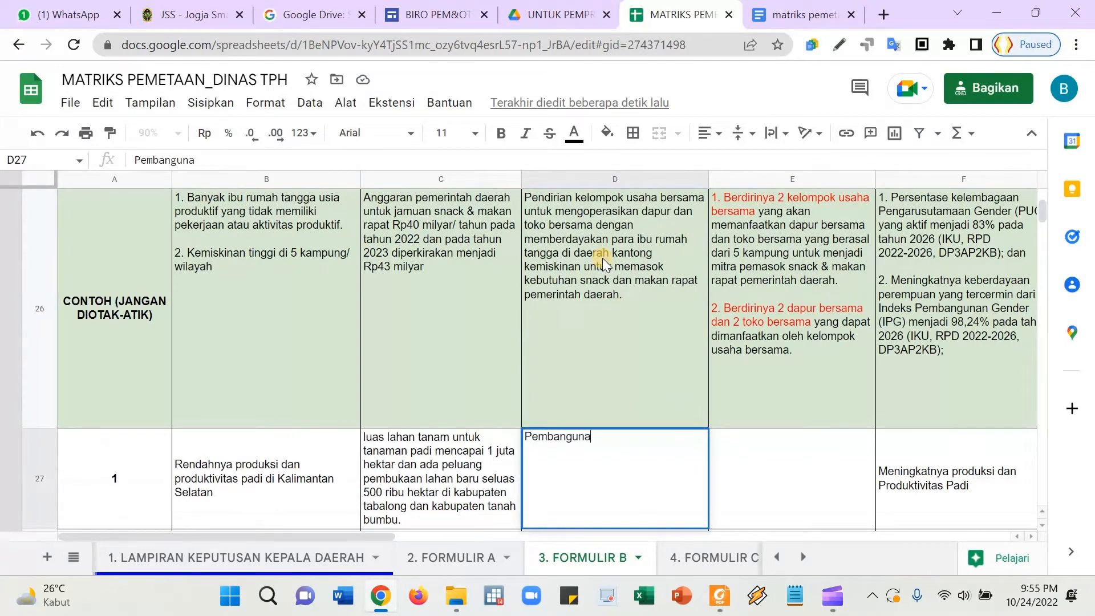
type("n jaringan i")
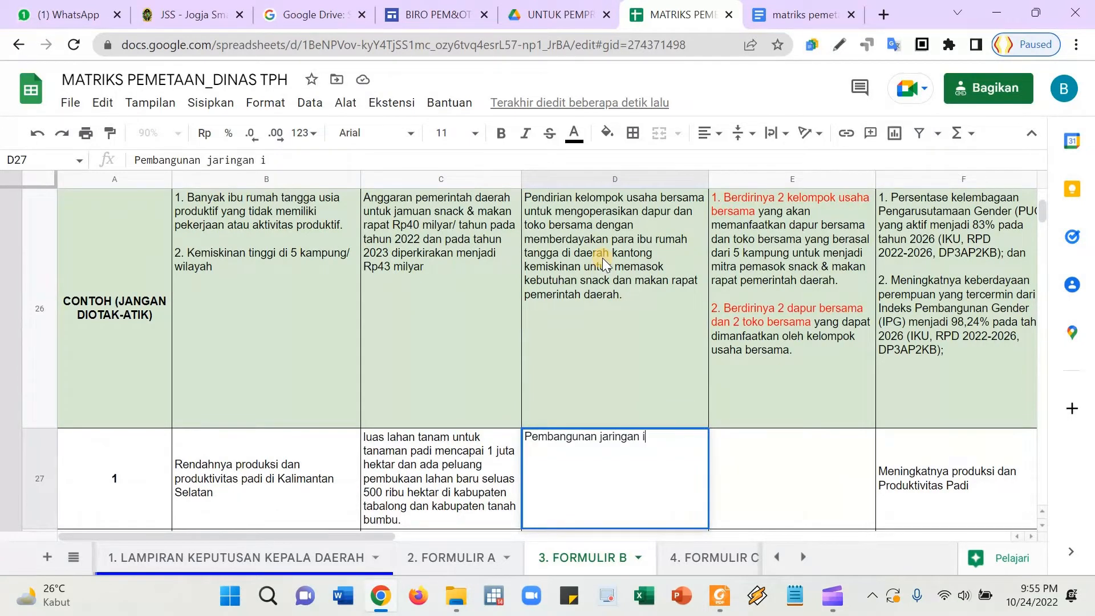
type("rigasi perta")
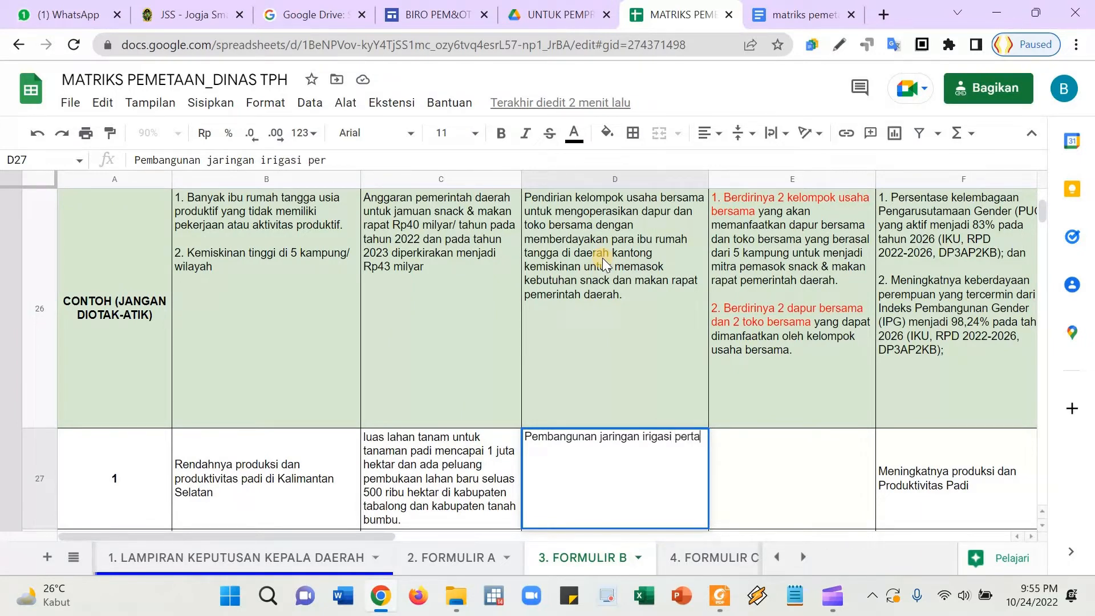
type("nian,")
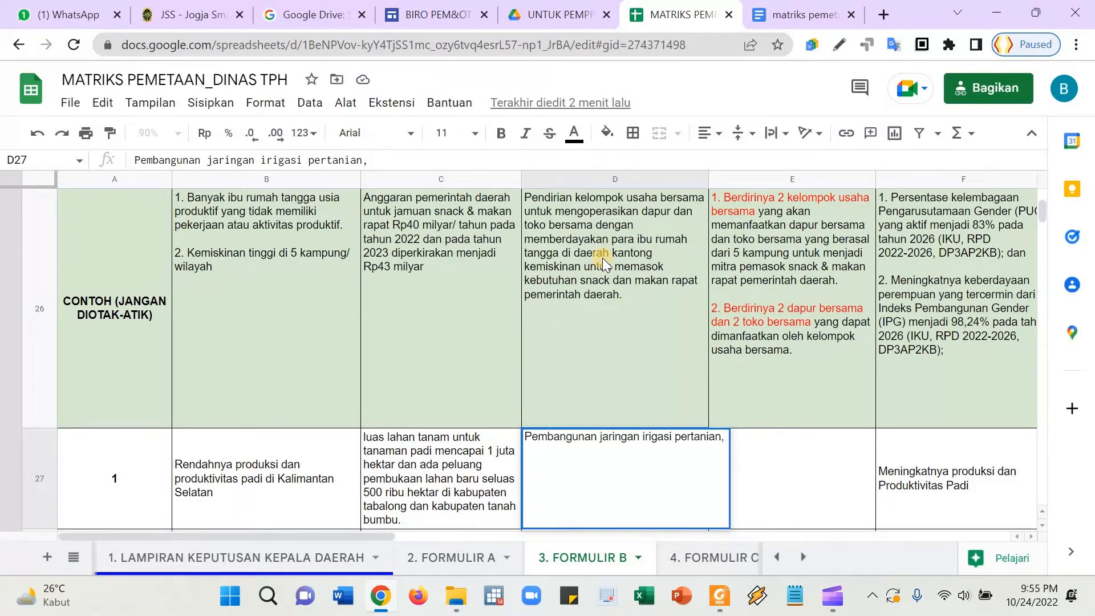
key("BackSpace")
key("BackSpace")
key("BackSpace")
key("BackSpace")
key("BackSpace")
key("BackSpace")
key("BackSpace")
key("BackSpace")
key("BackSpace")
key("BackSpace")
key("BackSpace")
key("BackSpace")
key("BackSpace")
key("BackSpace")
key("BackSpace")
key("BackSpace")
key("BackSpace")
key("BackSpace")
key("BackSpace")
key("BackSpace")
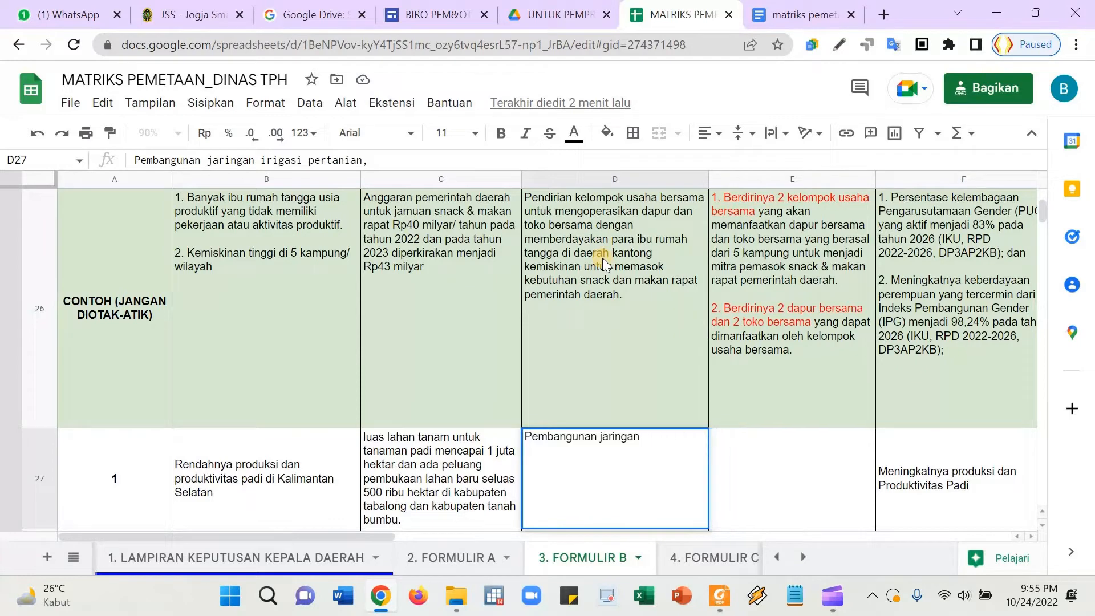
key("BackSpace")
key("BackSpace")
key("BackSpace")
key("BackSpace")
type("ngem")
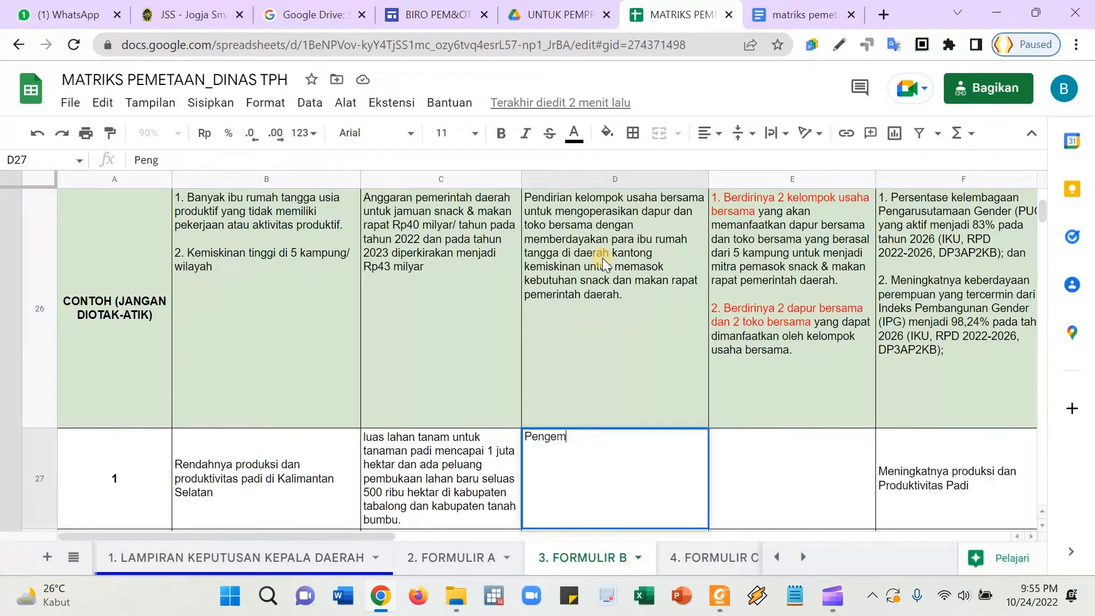
type("bangan v")
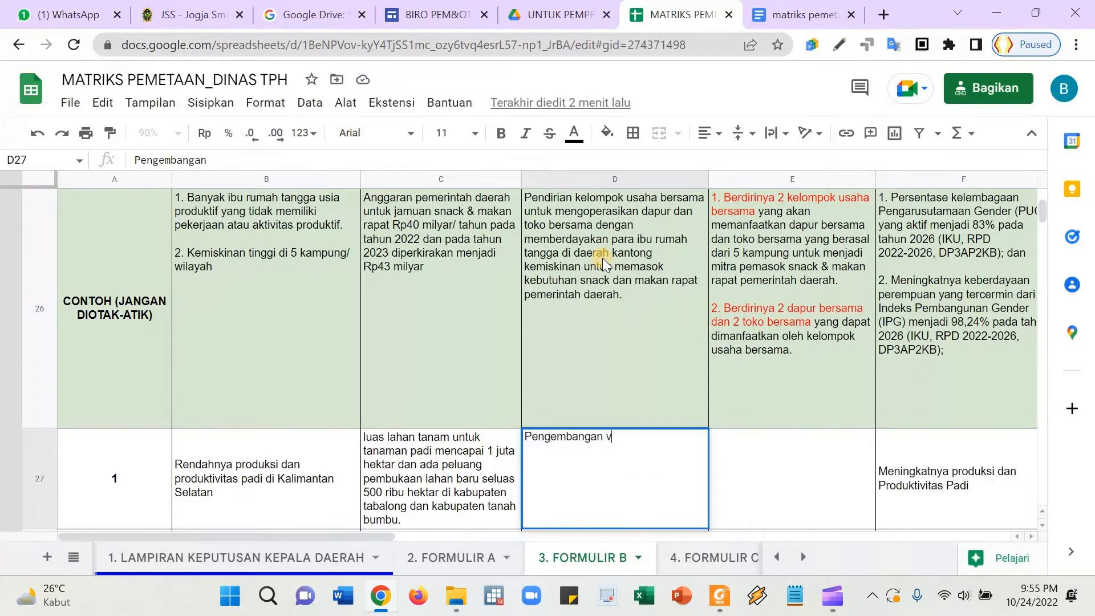
type("arietas bibit u")
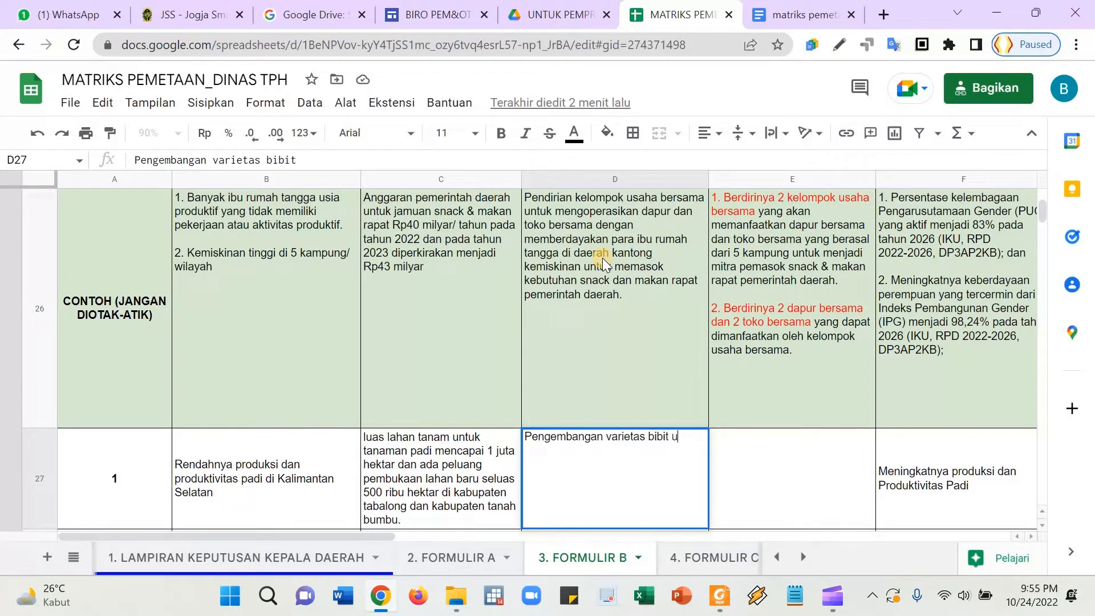
type("nggul di laha")
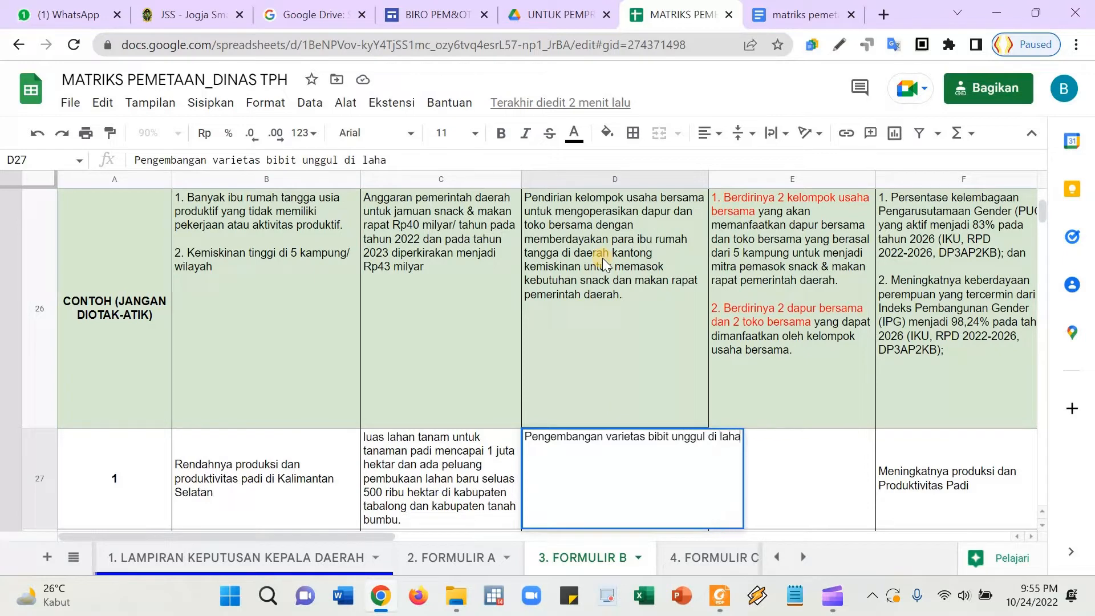
type("n produktif")
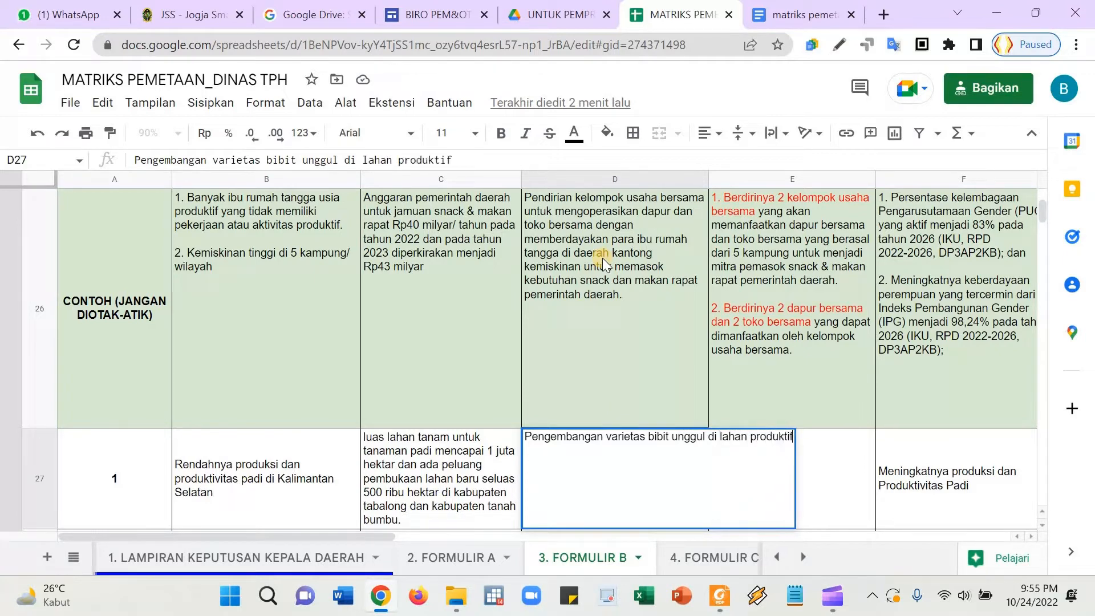
type(" pertanian ")
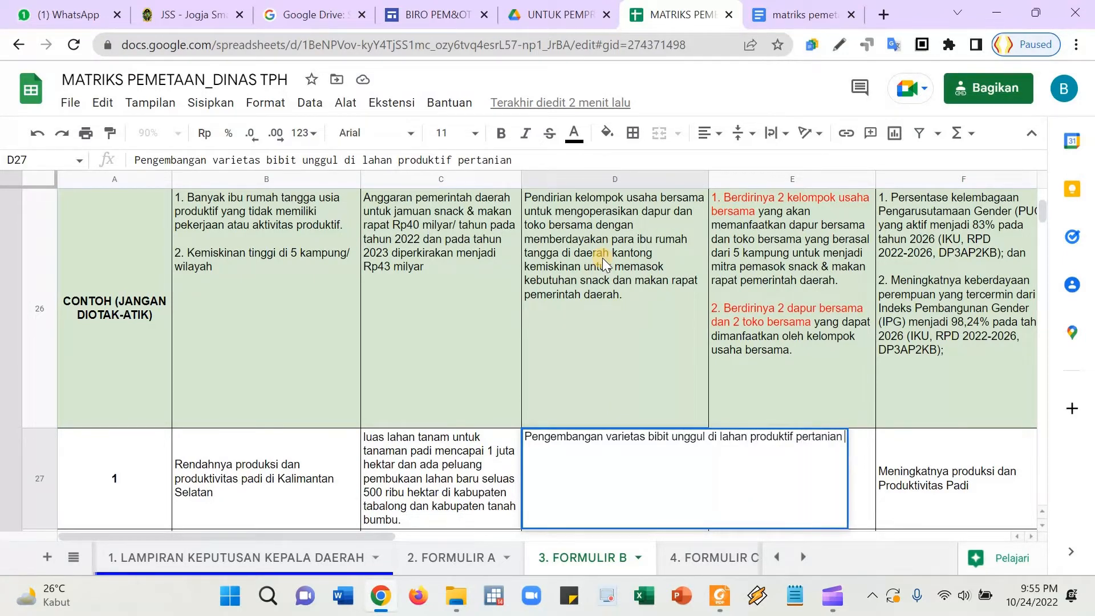
type("padi,")
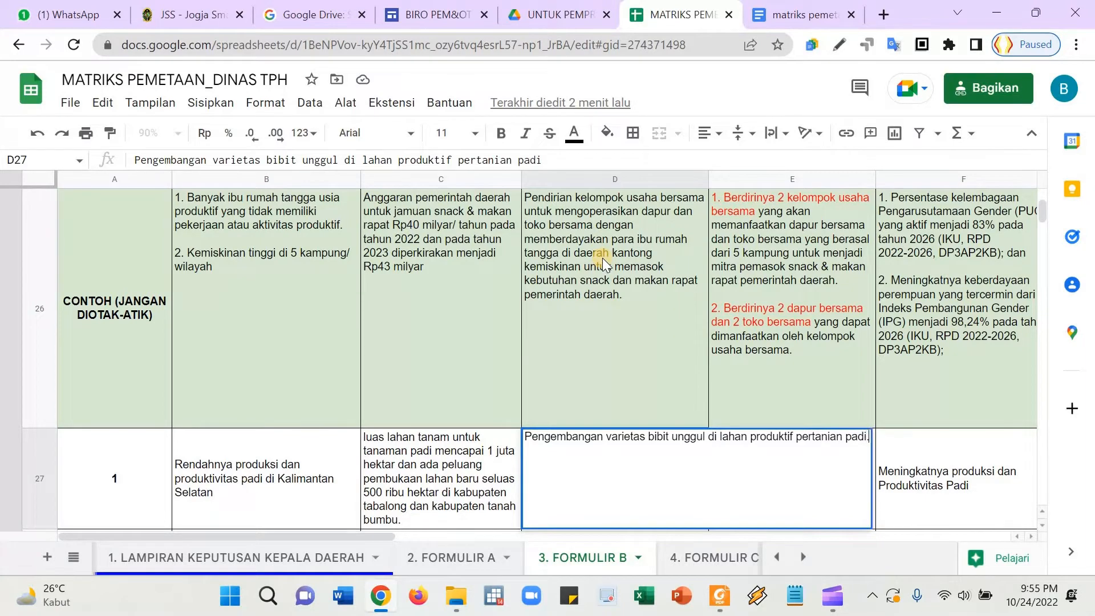
key("Return")
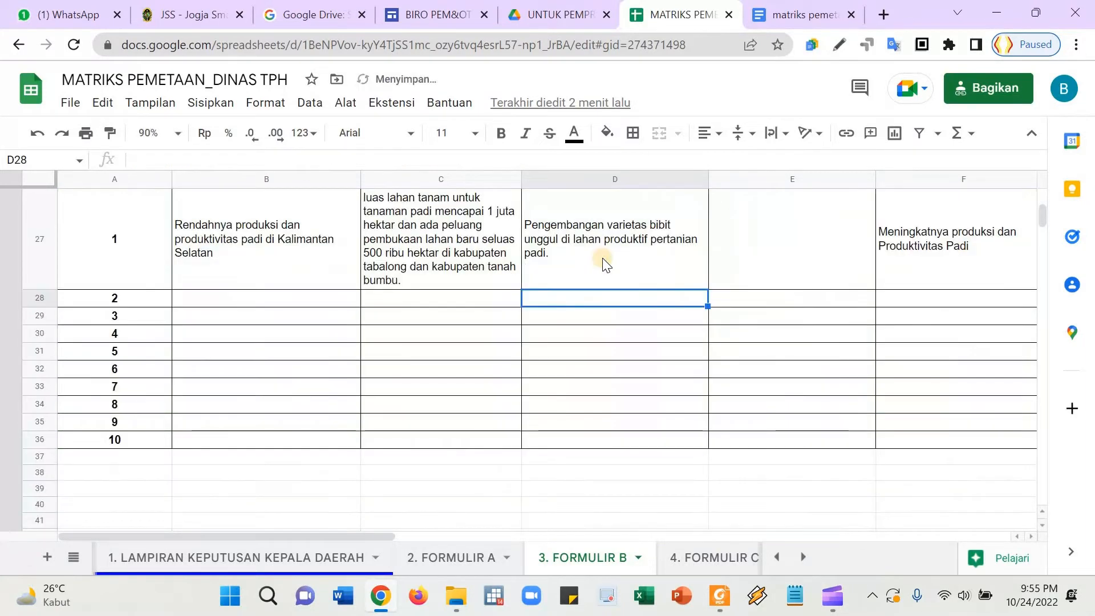
left_click(603, 258)
scroll(603, 258, "up", 1)
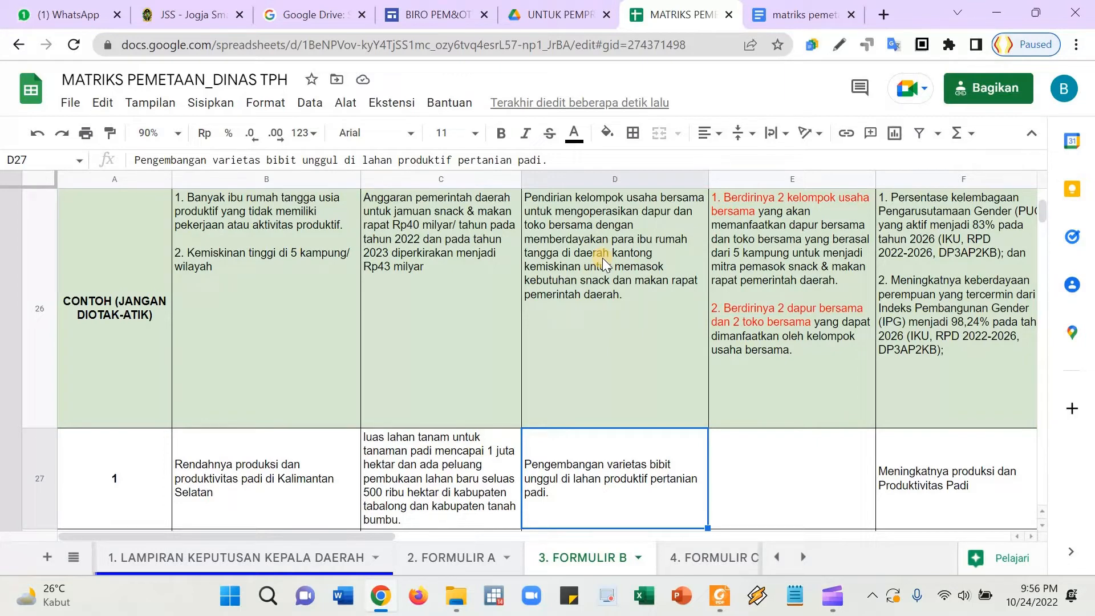
key("Right")
key("Right")
key("Right")
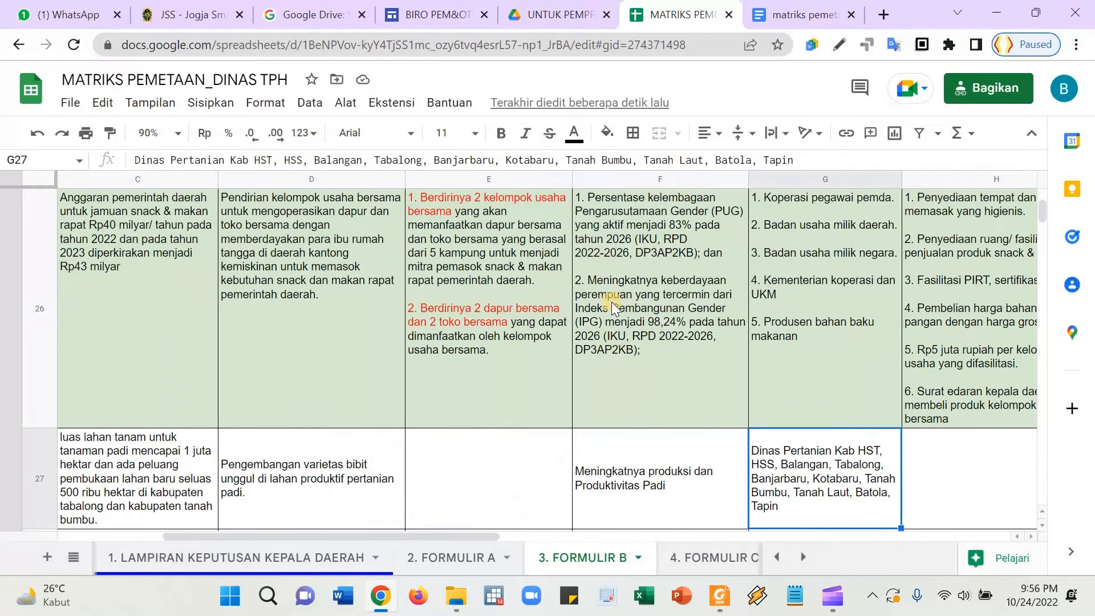
left_click(500, 456)
scroll(499, 445, "up", 3)
scroll(499, 442, "down", 1)
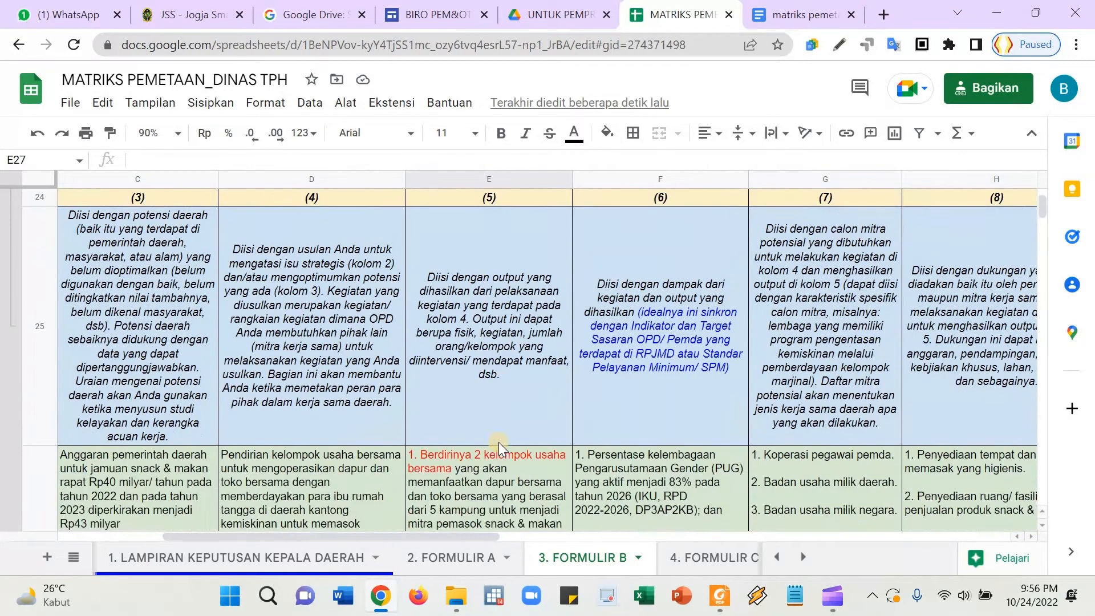
scroll(498, 442, "down", 3)
scroll(556, 465, "up", 1)
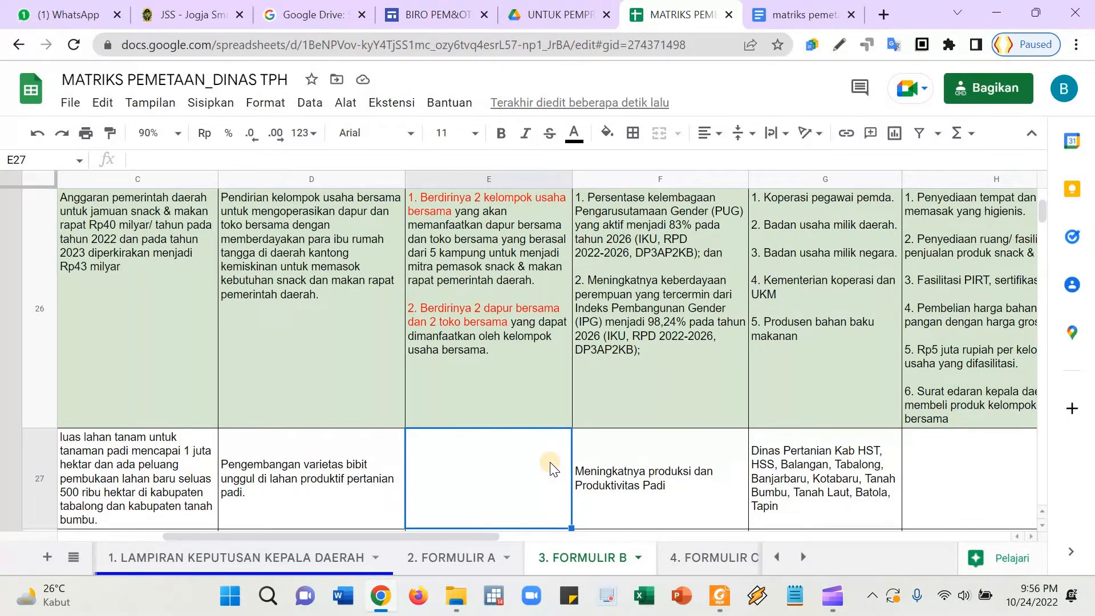
key("Left")
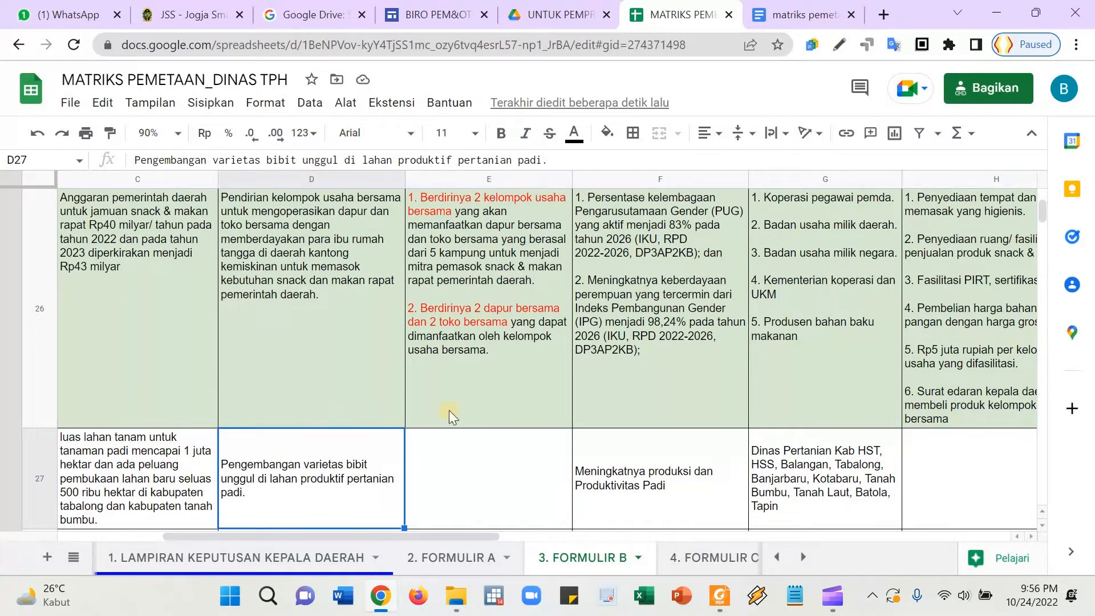
scroll(287, 363, "up", 1)
scroll(292, 370, "down", 1)
scroll(439, 440, "down", 1)
key("Right")
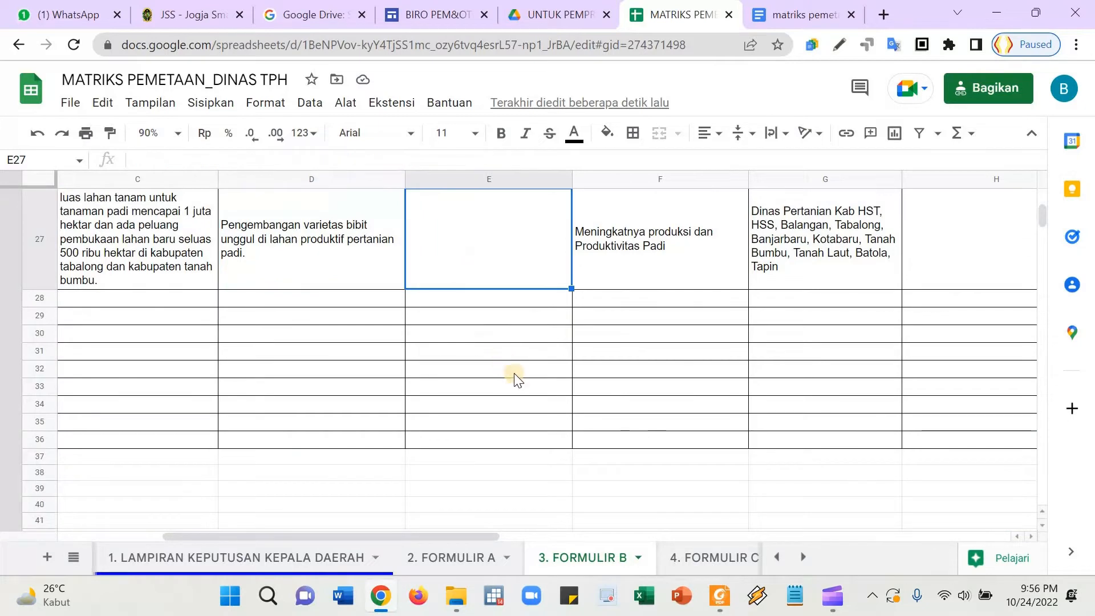
scroll(534, 394, "up", 1)
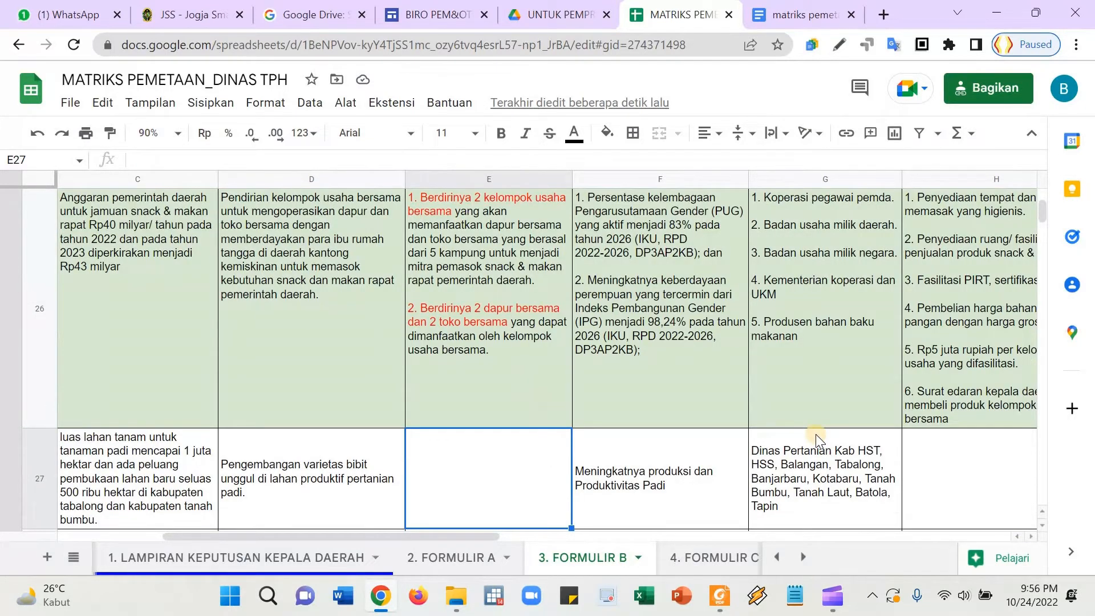
type("Produksi")
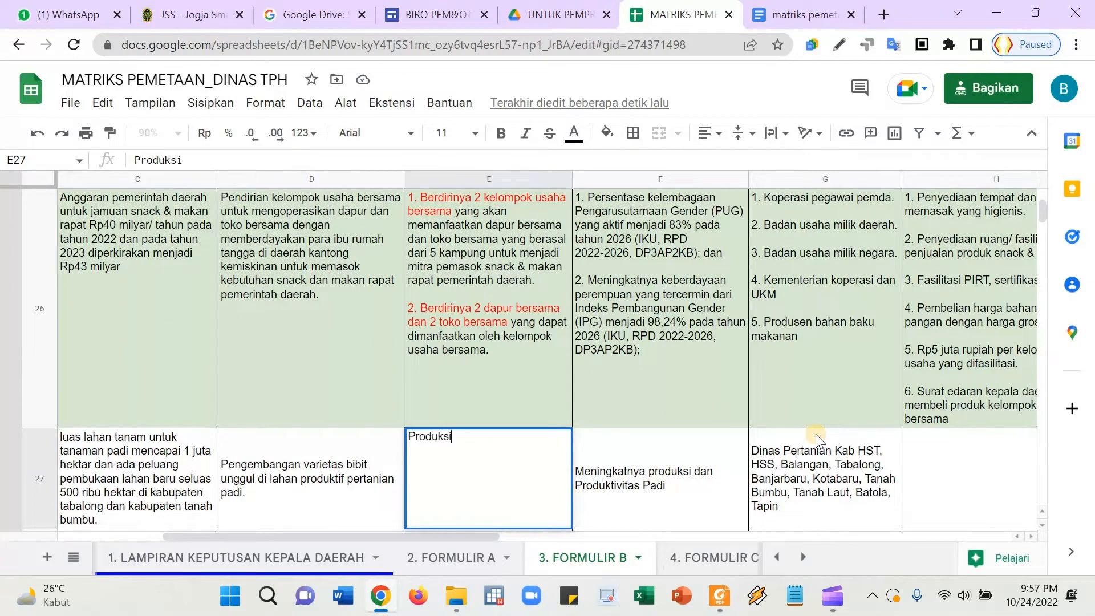
type(" padi di Kalimant")
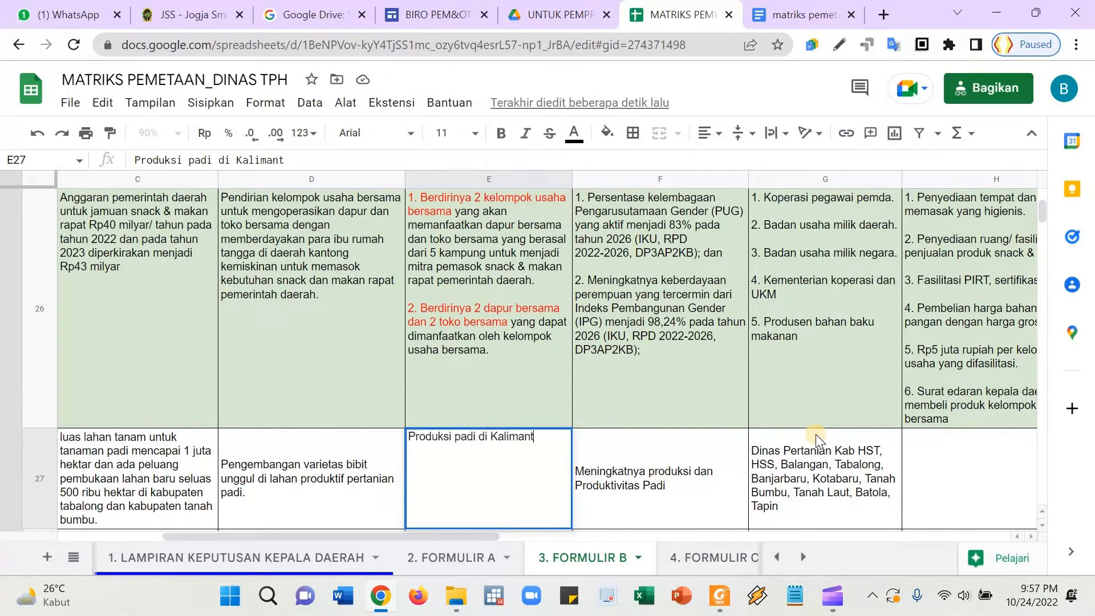
type("an Selatan menin")
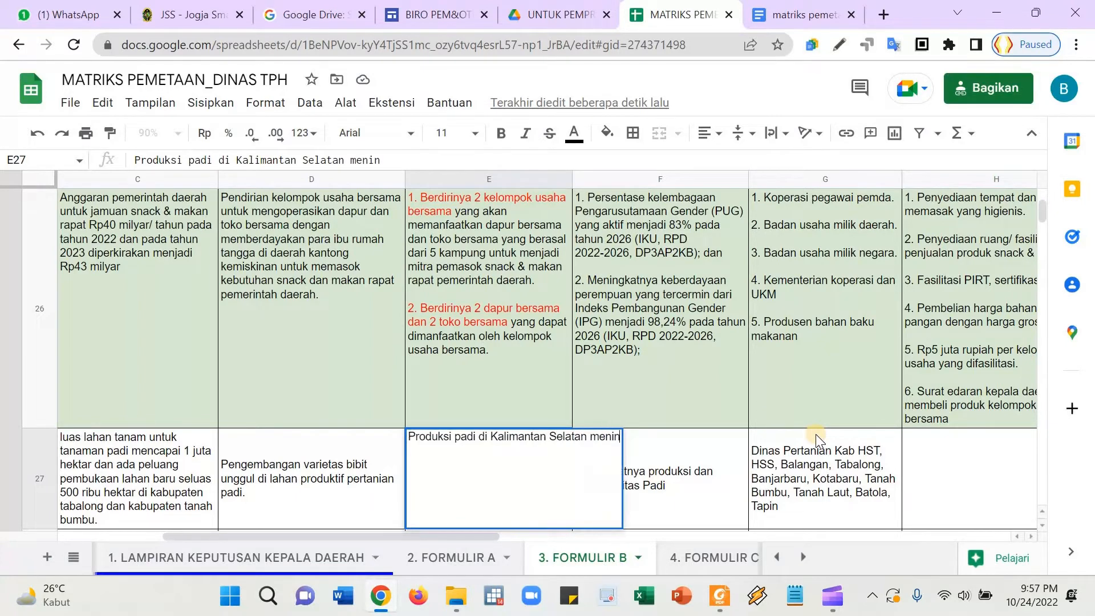
type("gka")
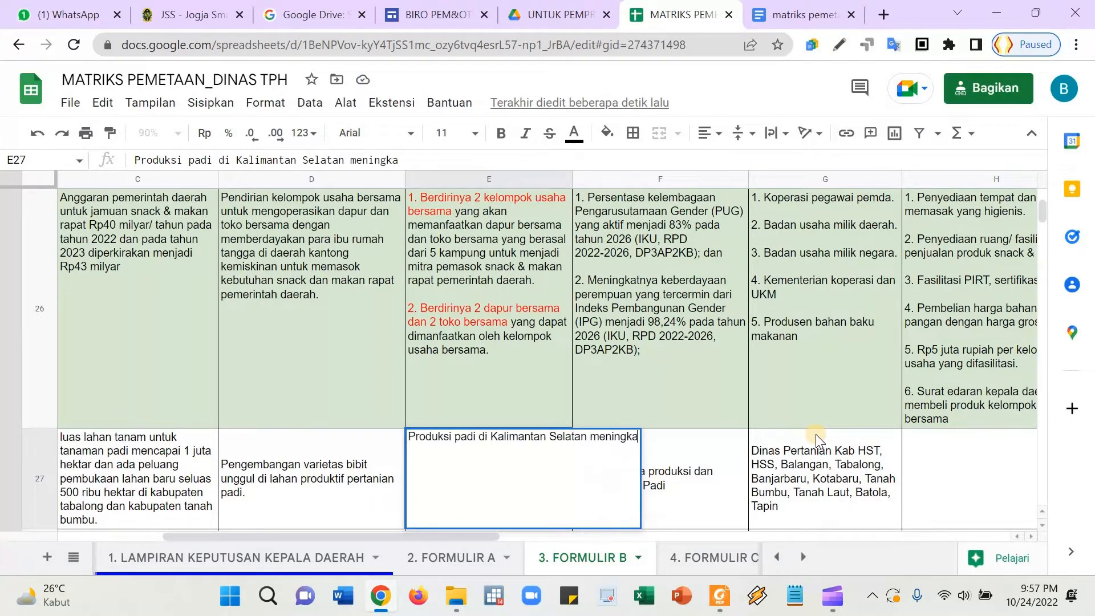
type("t sebe")
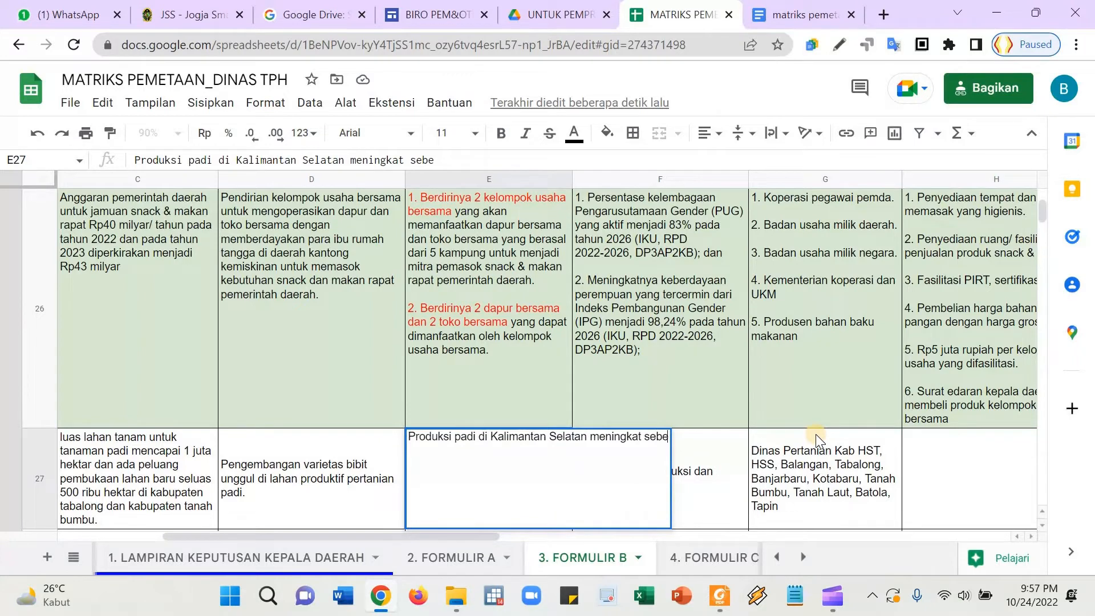
type("sar")
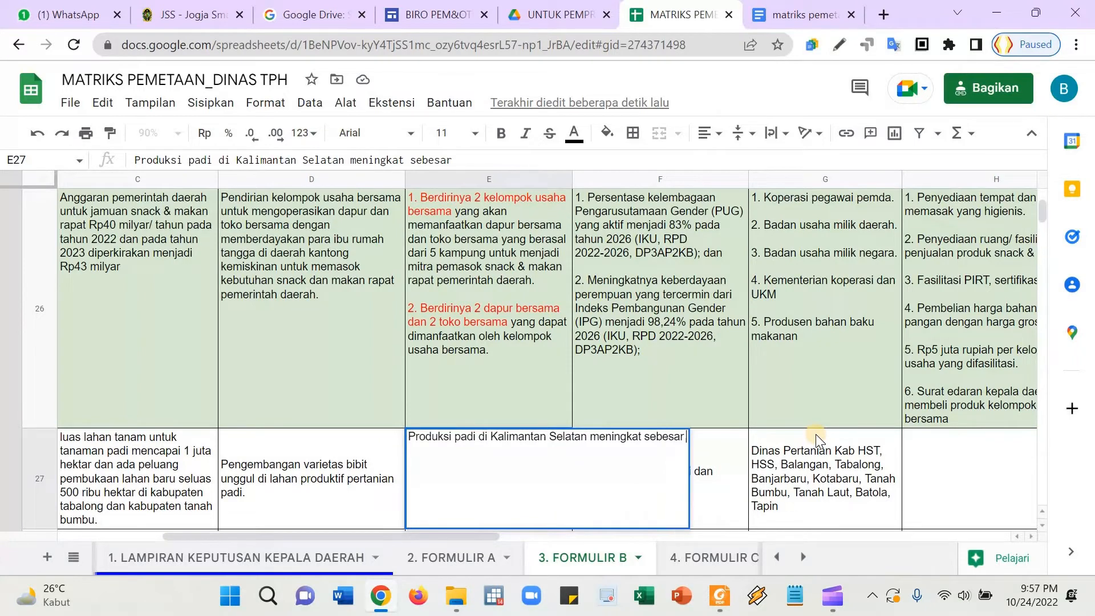
type(" 2 juta ")
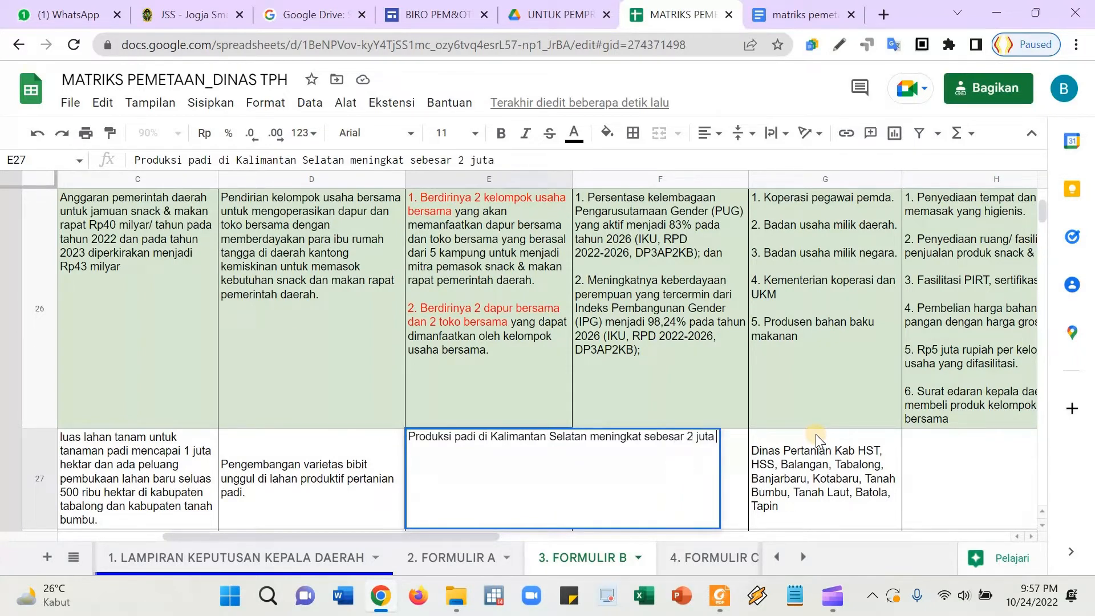
type("ton pada tahun")
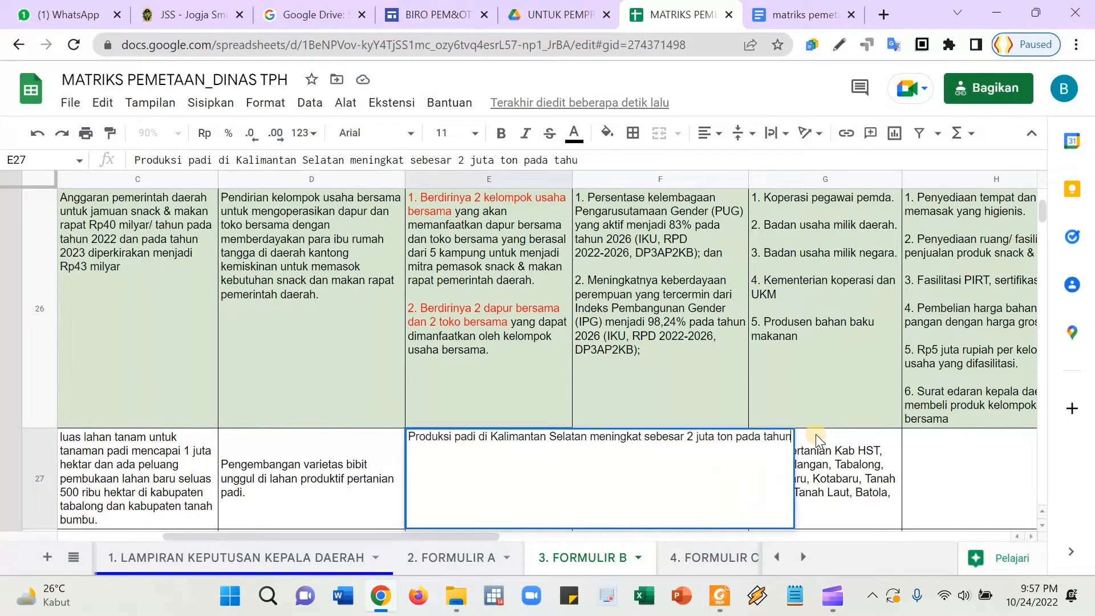
type(" 2024")
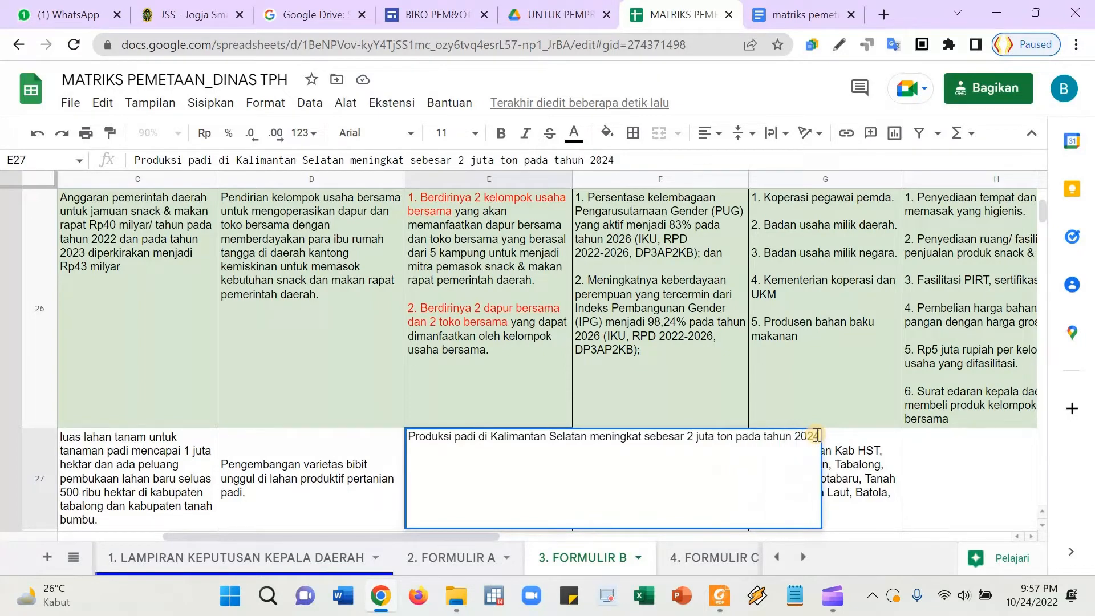
key("Return")
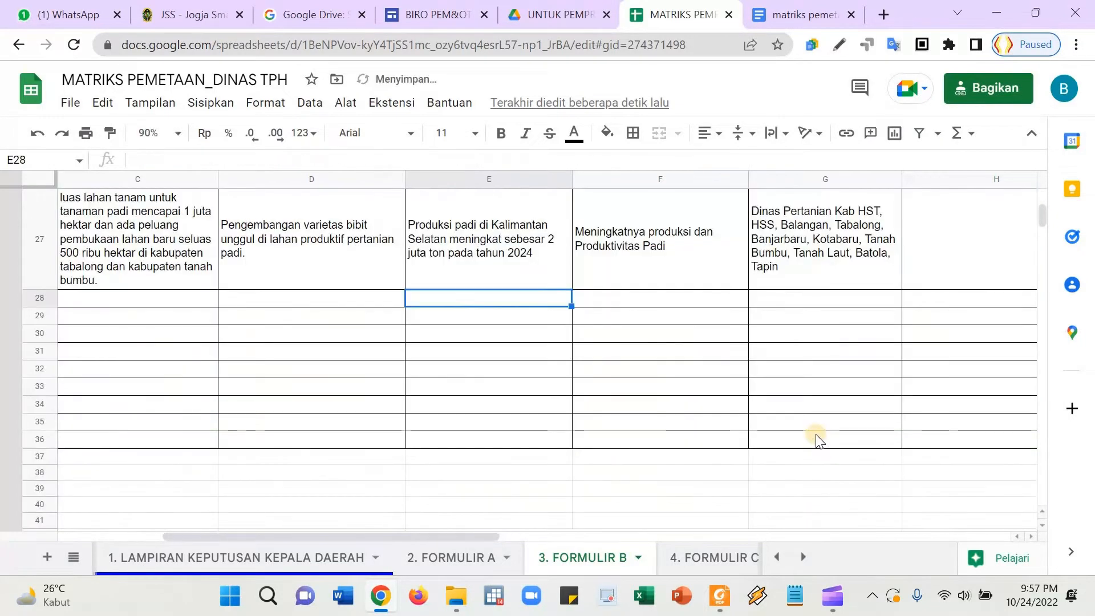
key("Up")
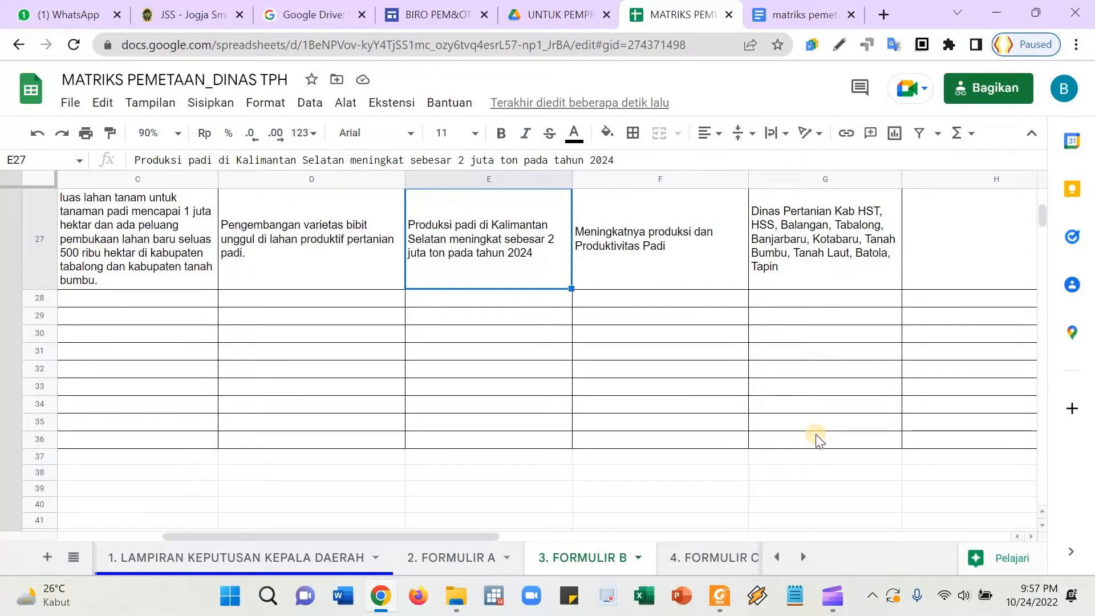
scroll(820, 439, "up", 1)
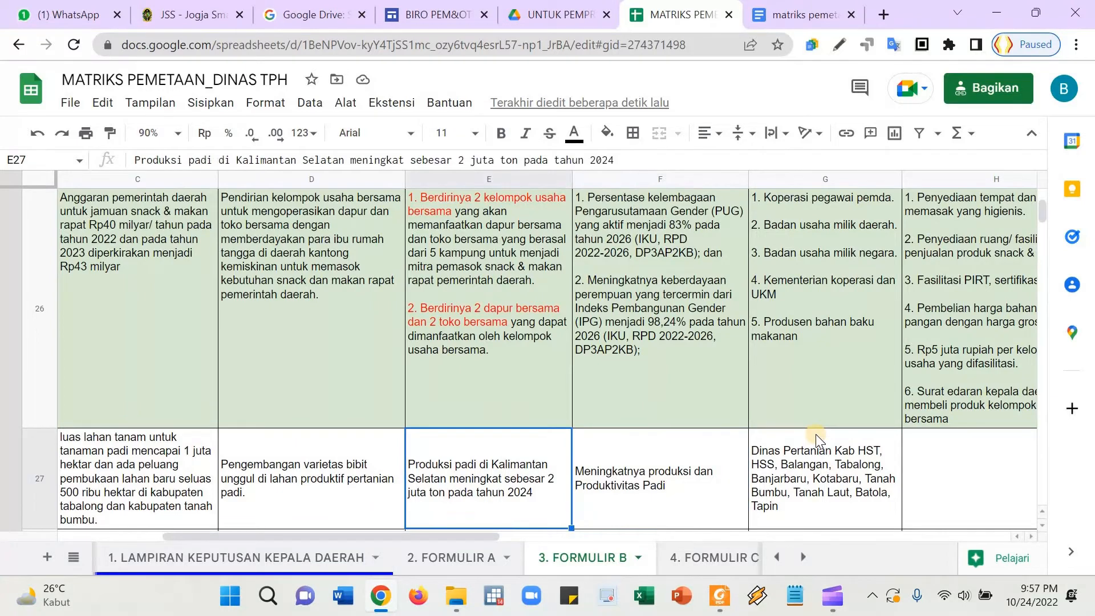
- Paste the 2024 rice production target into F27 over the impact text and clear E27
key("Right")
type("Produksi padi di Kalimantan Selatan meningkat sebesar 2 juta ton pada tahun 2024")
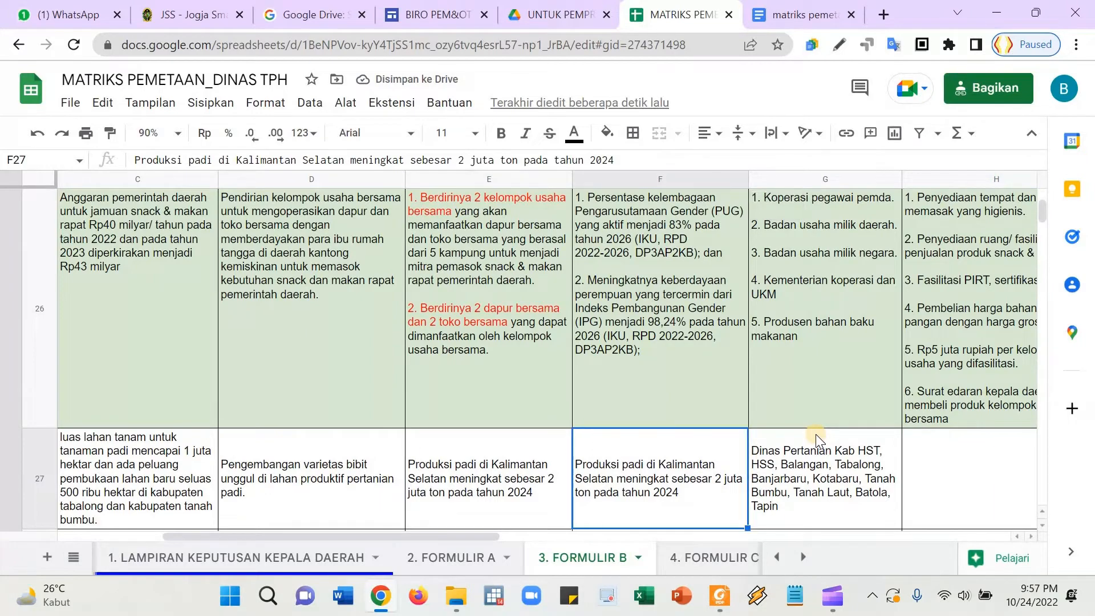
scroll(695, 381, "up", 1)
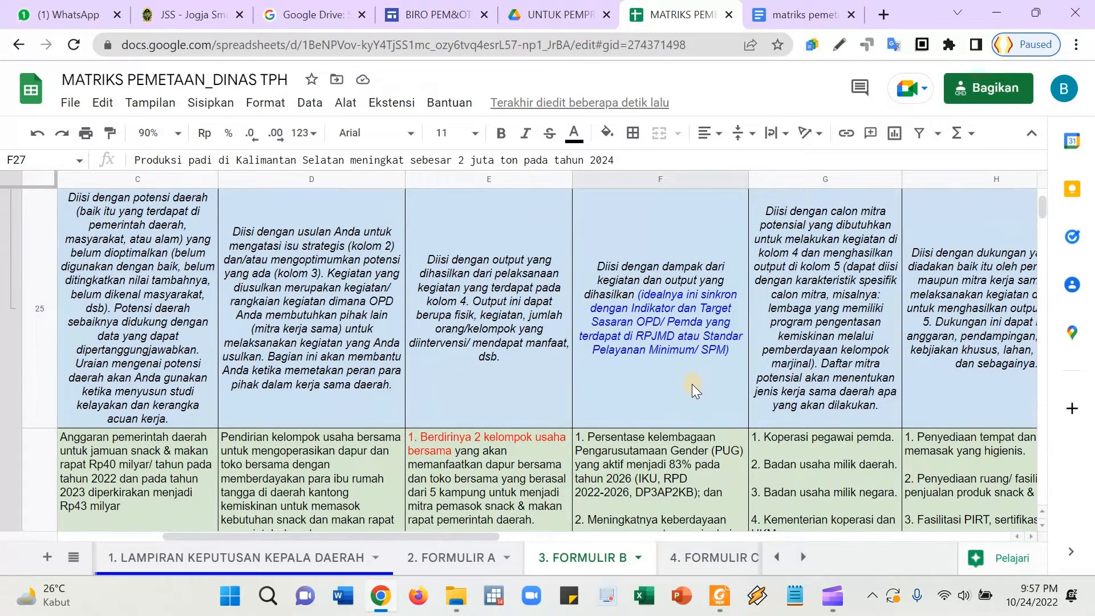
scroll(692, 386, "down", 1)
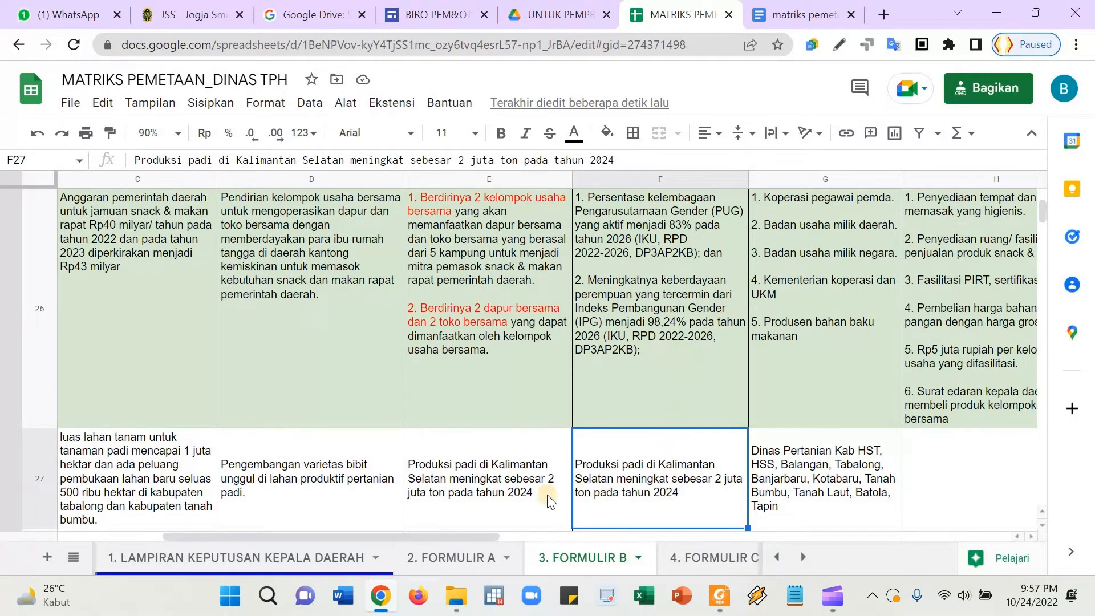
left_click(524, 485)
key("Delete")
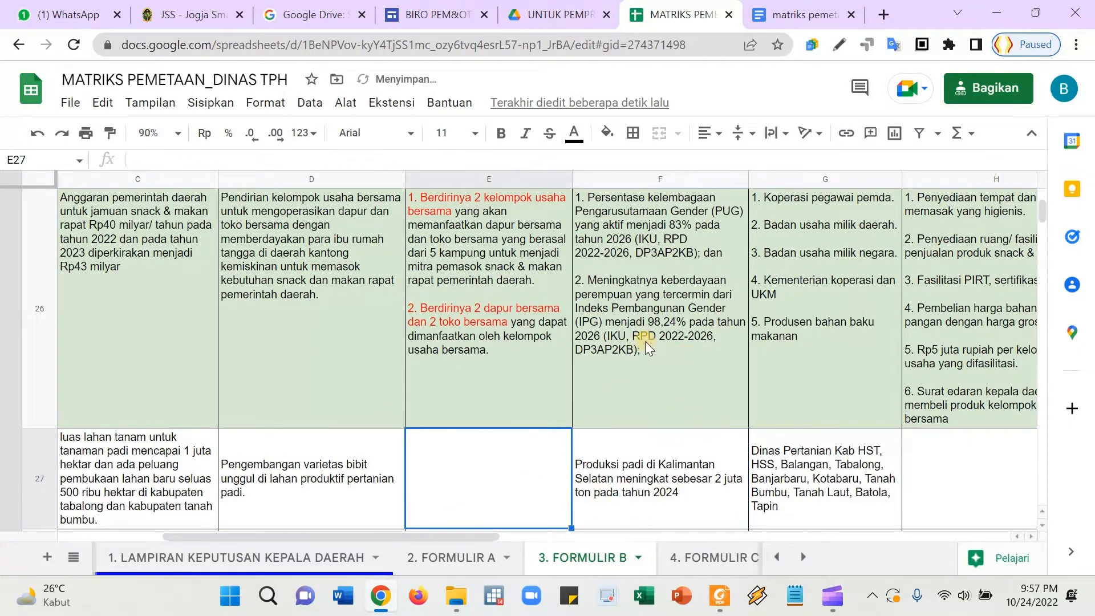
- Review the texts in F27, D27 and C27 and the impact text above
left_click(649, 341)
left_click(617, 491)
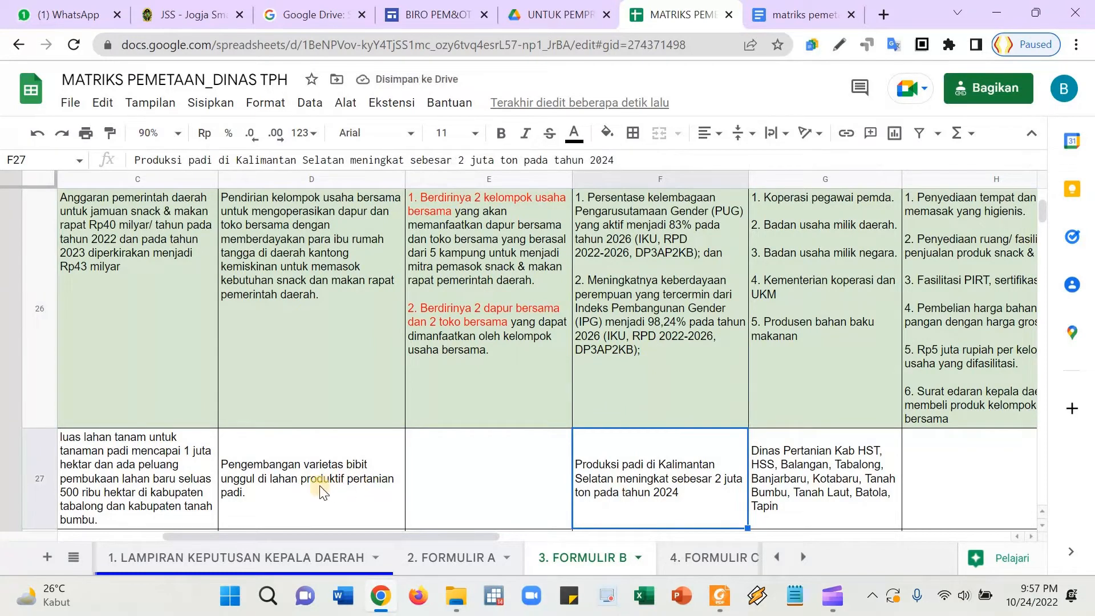
left_click(228, 477)
left_click(152, 479)
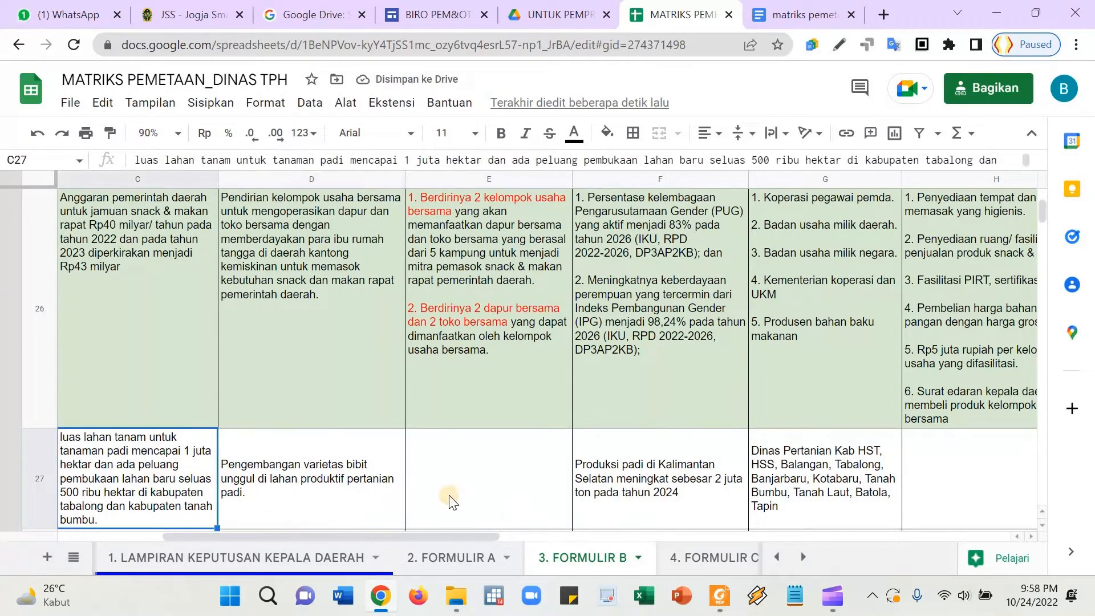
left_click(617, 490)
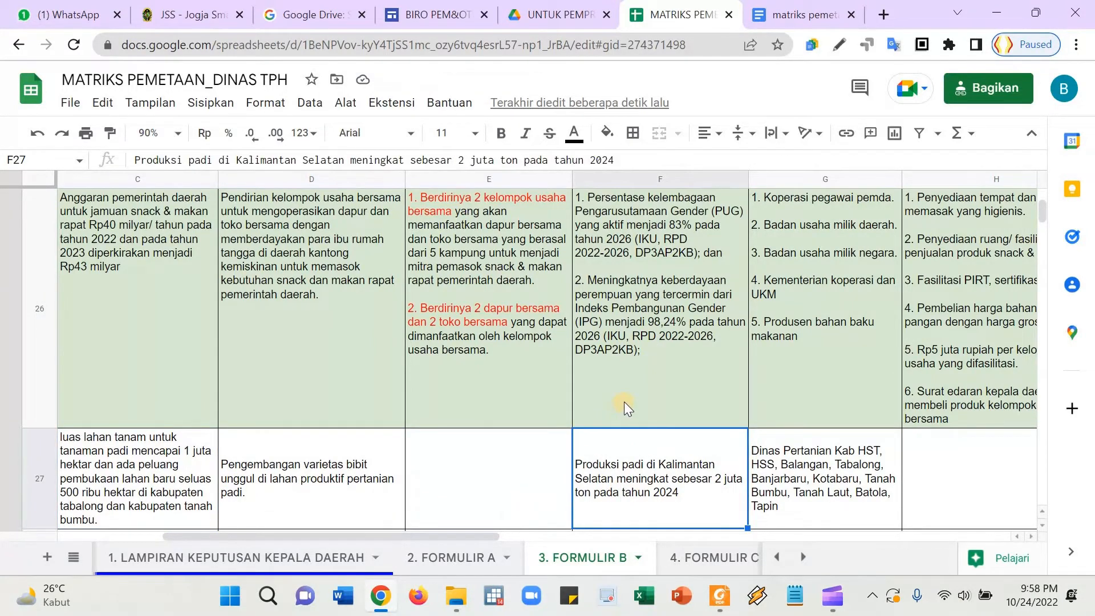
scroll(627, 410, "up", 2)
scroll(641, 419, "down", 2)
- Number the 2024 production target in F27 as item '1.'
double_click(588, 456)
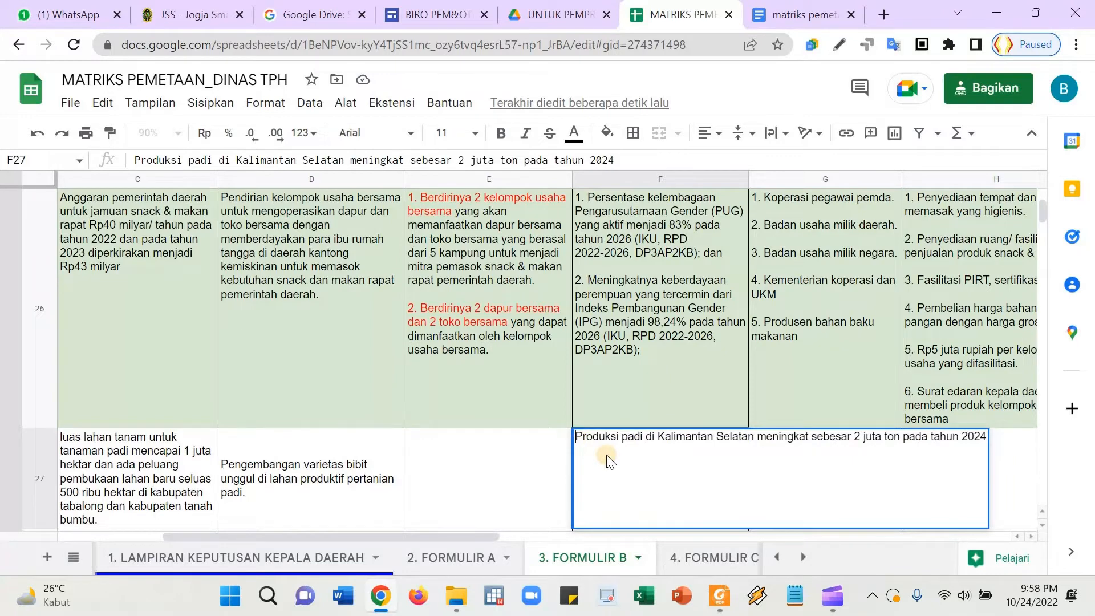
type("1.")
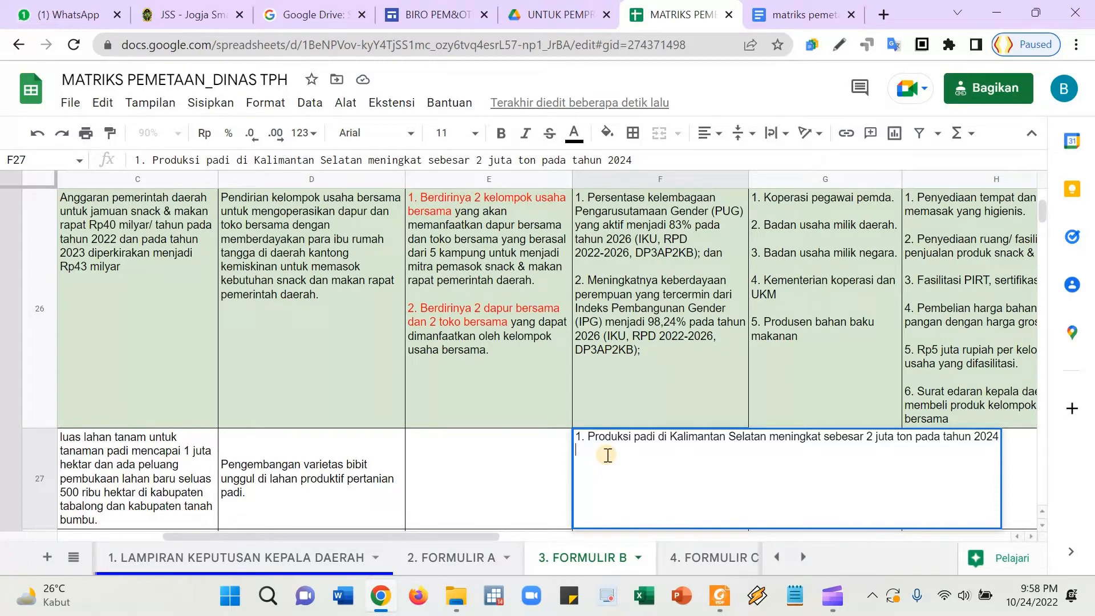
type("2")
key("BackSpace")
key("BackSpace")
key("BackSpace")
- Add item 2: productivity rising from 1 ton/hektar to 1,8 ton/hektar in 2024, then begin item 3
type("2. Meningkatnya produktivi")
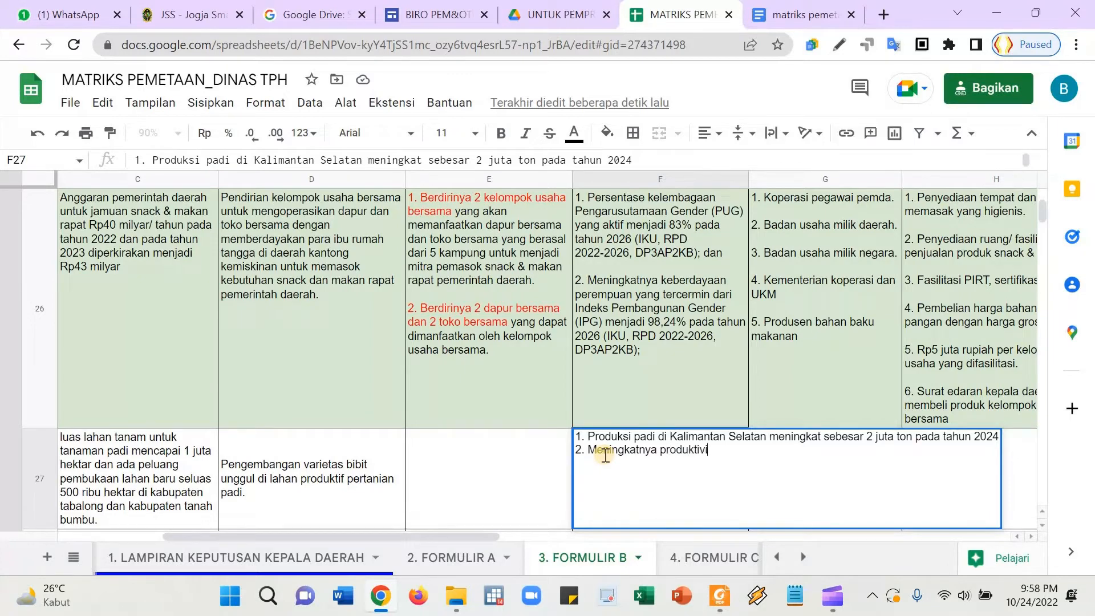
type("tas lahan dar")
type("i 1 juta to")
type("n/ h")
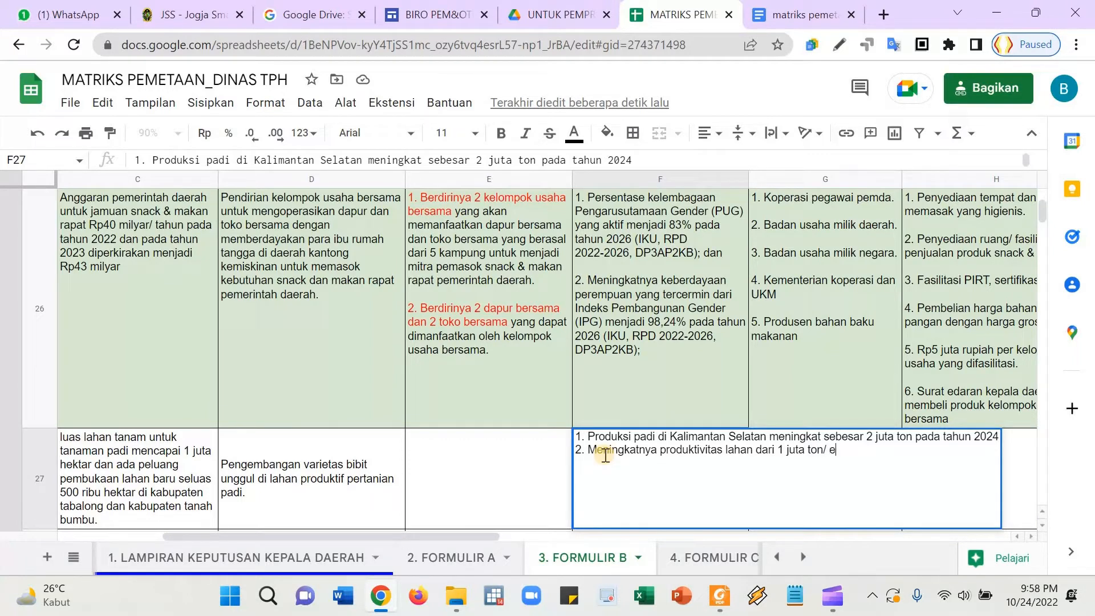
key("BackSpace")
type("hektar menjadi 1,8 j")
key("ctrl+shift+Left")
key("BackSpace")
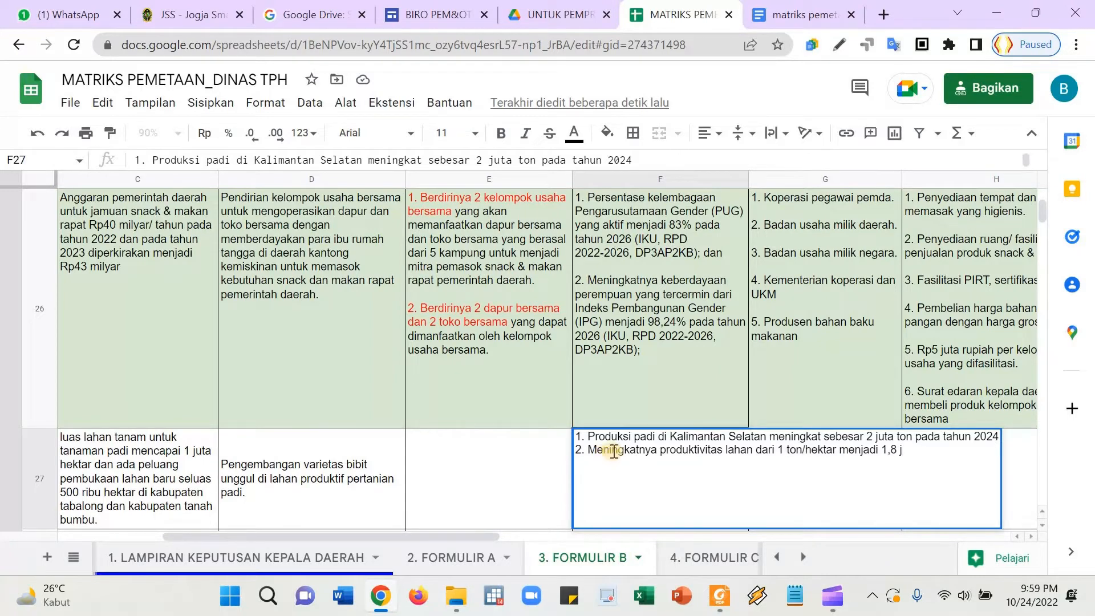
type("on/hektar pada tahun 2024")
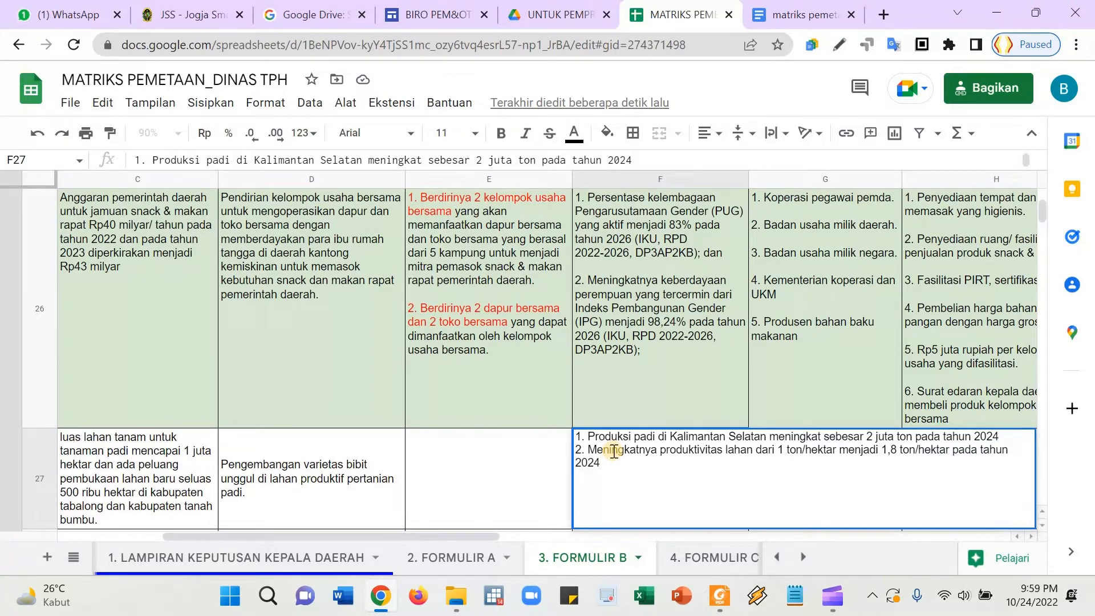
key("alt+Return")
type("3.")
- Write item 3 in F27 asking to cite the matching RPJMD/RPD indicator and its target year, then commit
type("Cari indikator yang sesuai dengan ")
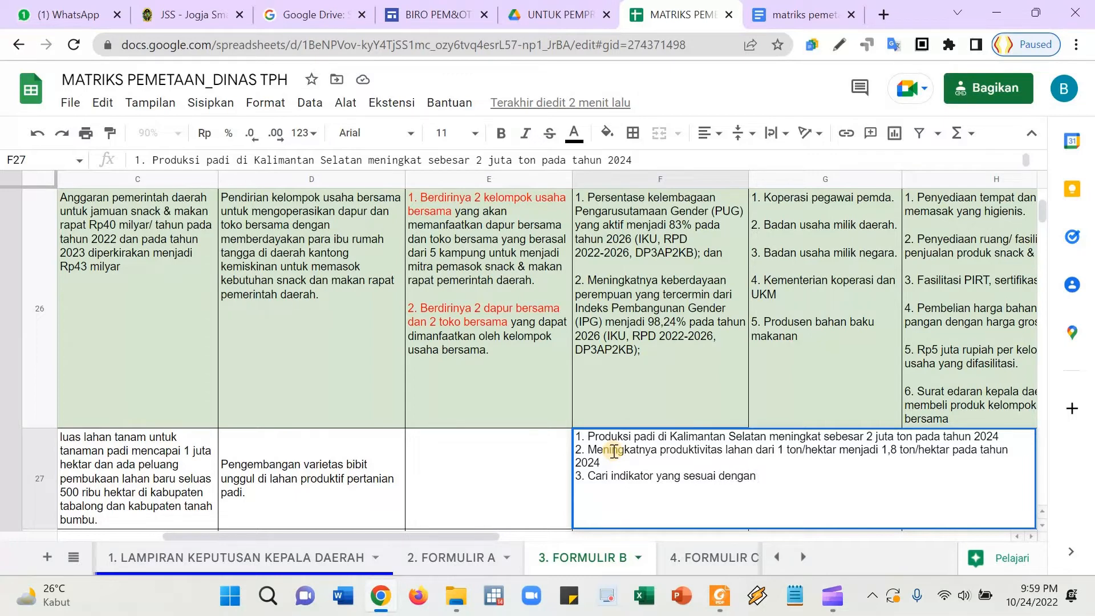
type("usulan kegiatan ini di ")
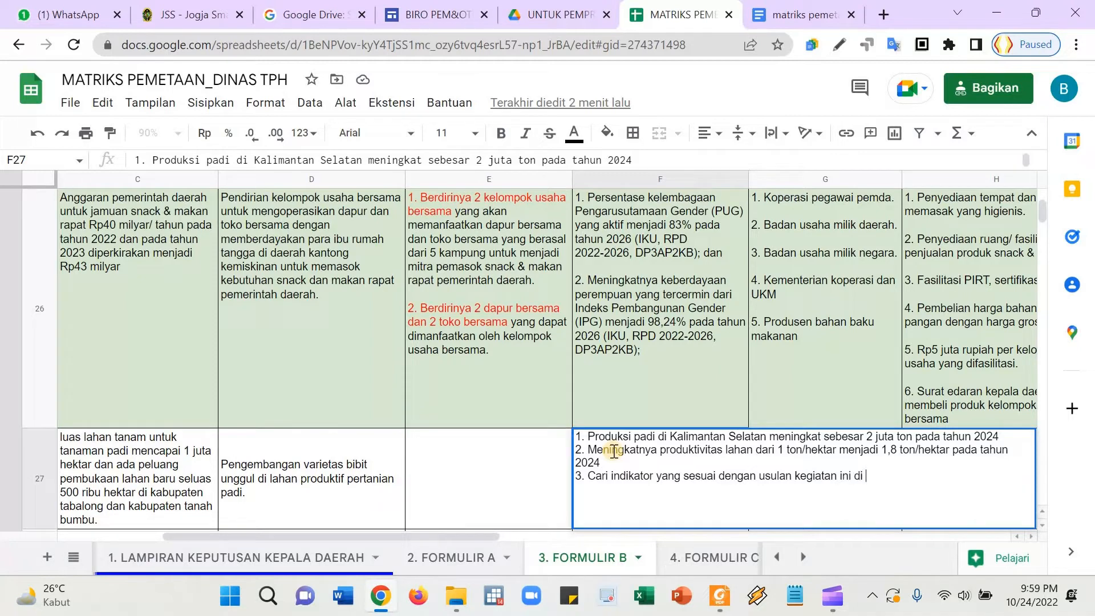
type("RPJMD/RPD")
type("(silahkan ")
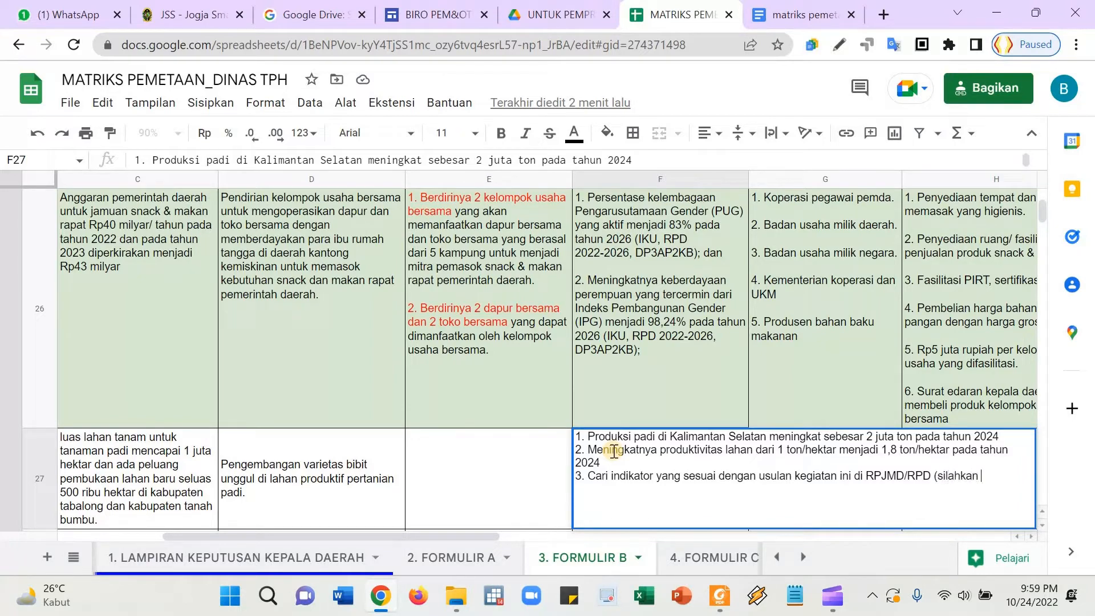
type("tdisebutkan ")
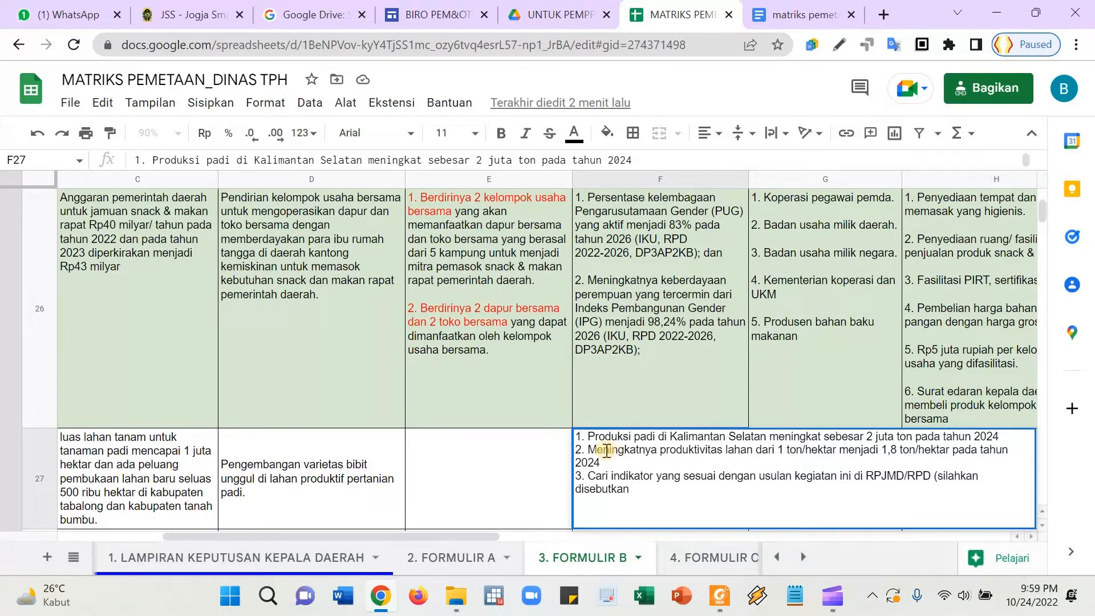
type("tahun pencapaian ta")
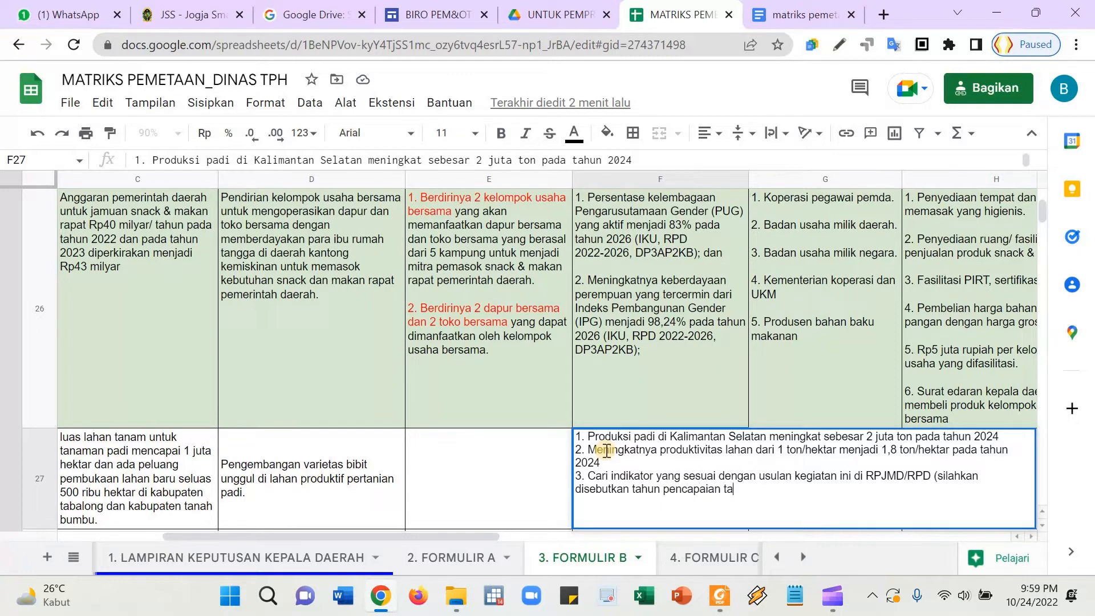
type("rgetnya)")
scroll(634, 334, "up", 5)
scroll(669, 377, "down", 5)
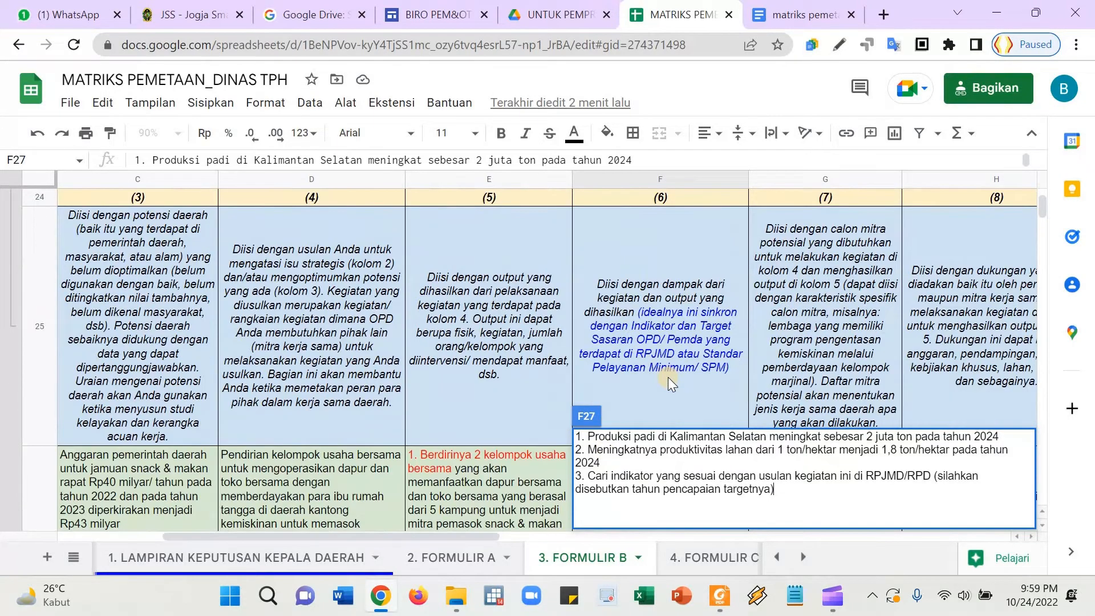
scroll(669, 381, "down", 3)
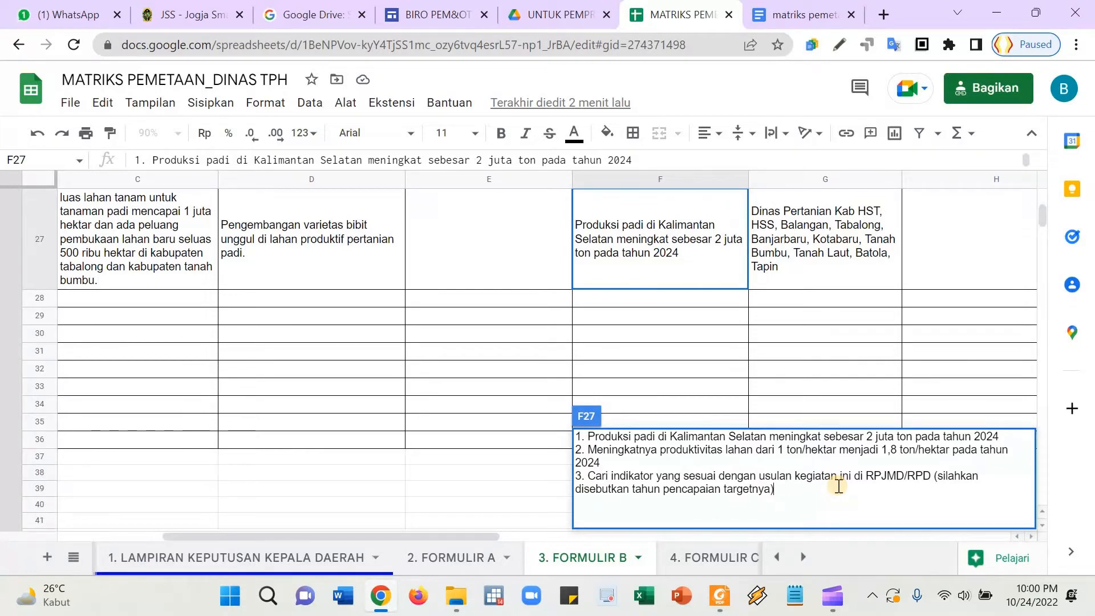
key("Return")
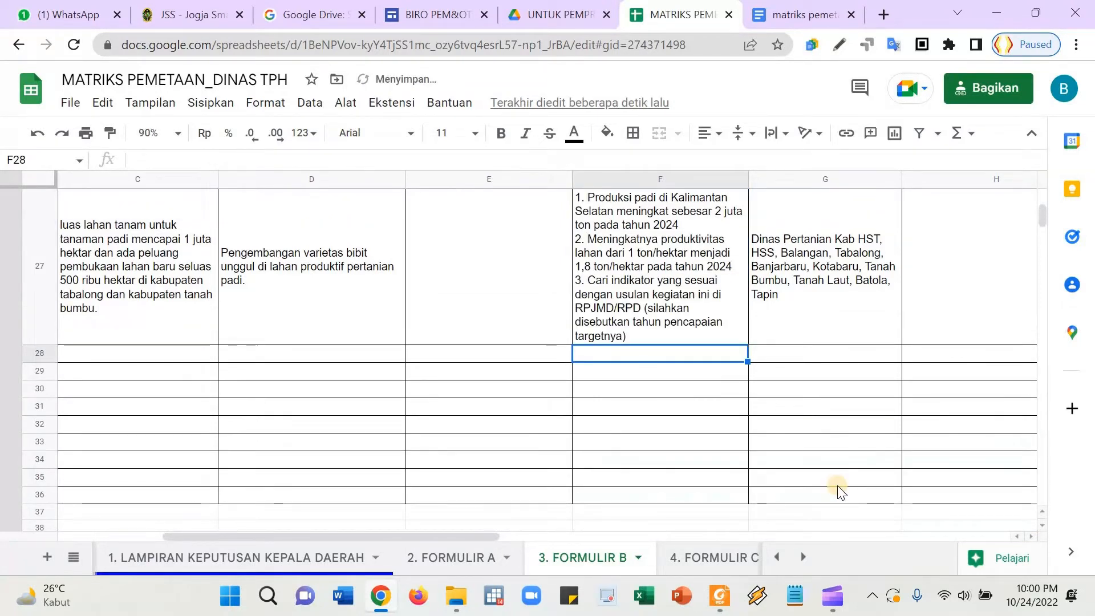
- In E27, write item 1 'Penyediaan 5 juta bibit unggul padi di daerah kabupaten/kota' and begin item 2
key("Up")
key("Up")
key("Up")
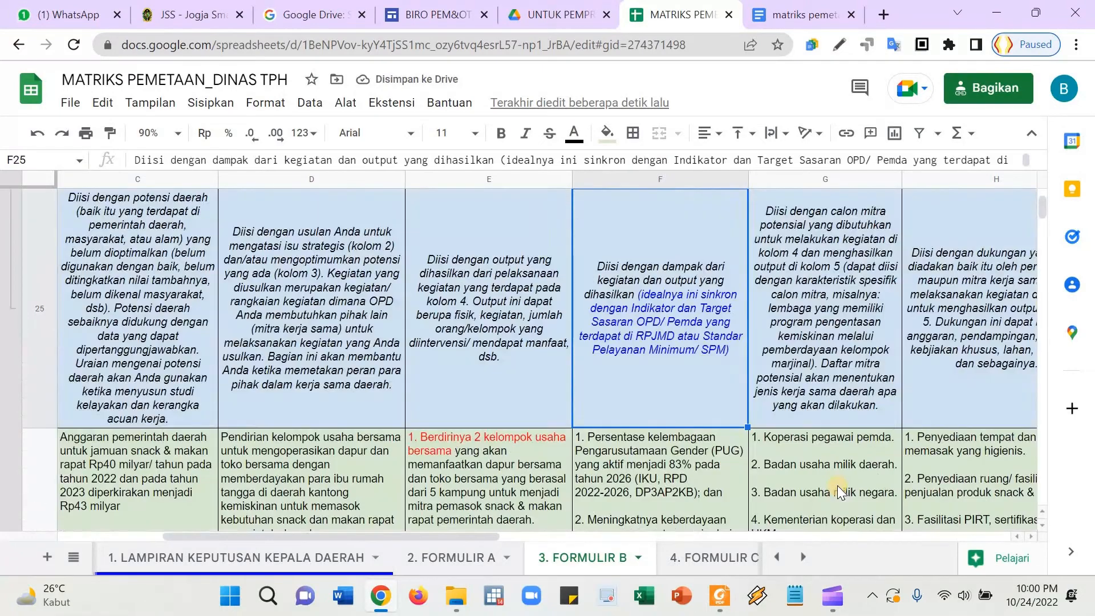
key("Left")
key("Down")
key("Down")
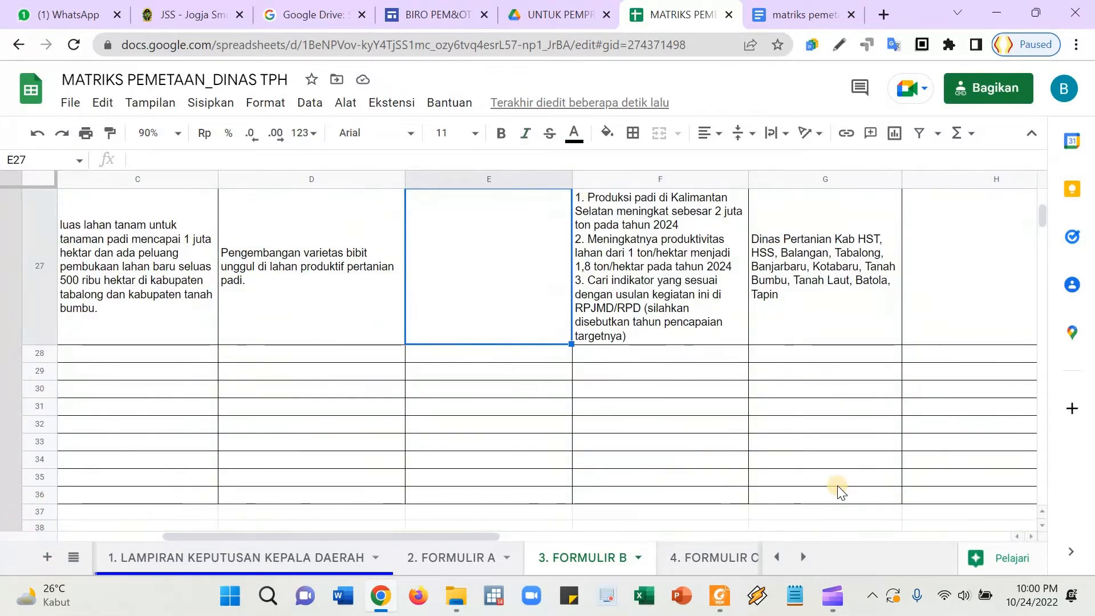
type("Penyediaan")
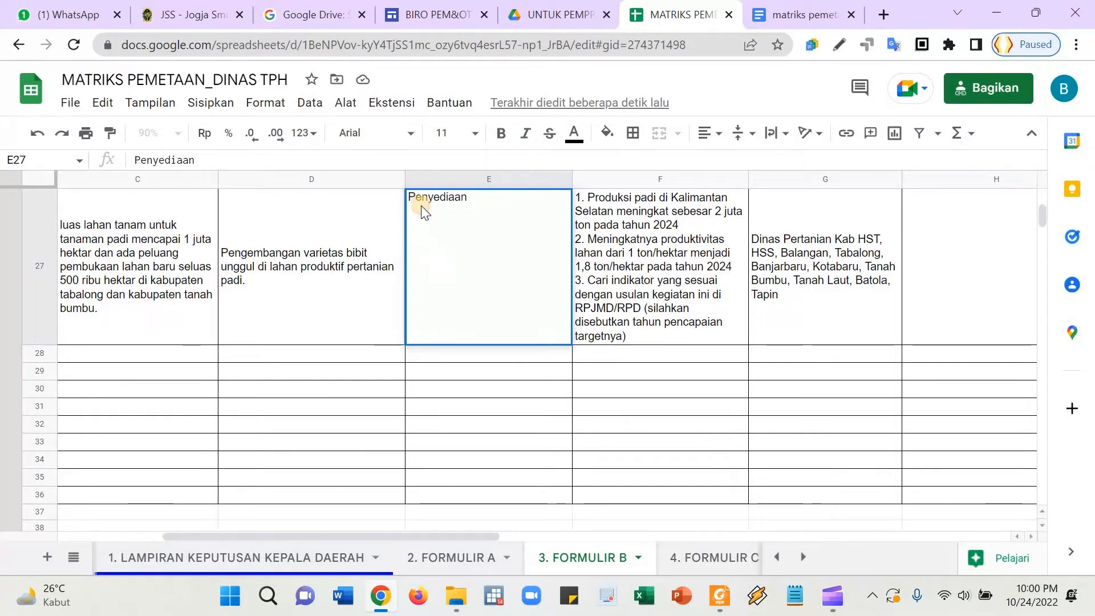
key("Home")
type("1. Penyediaan ")
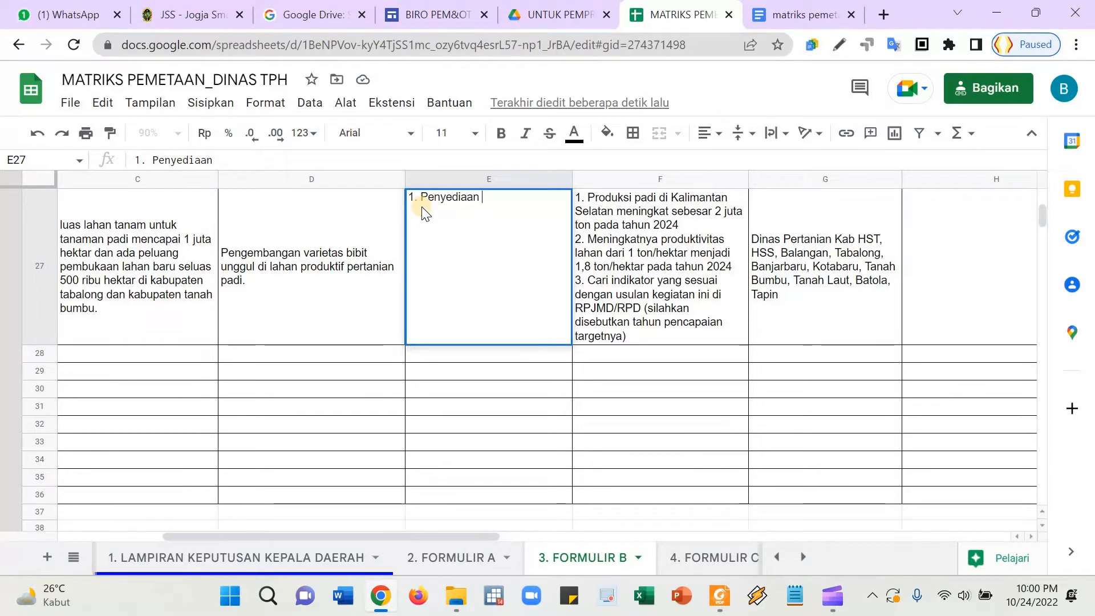
type("5 juta")
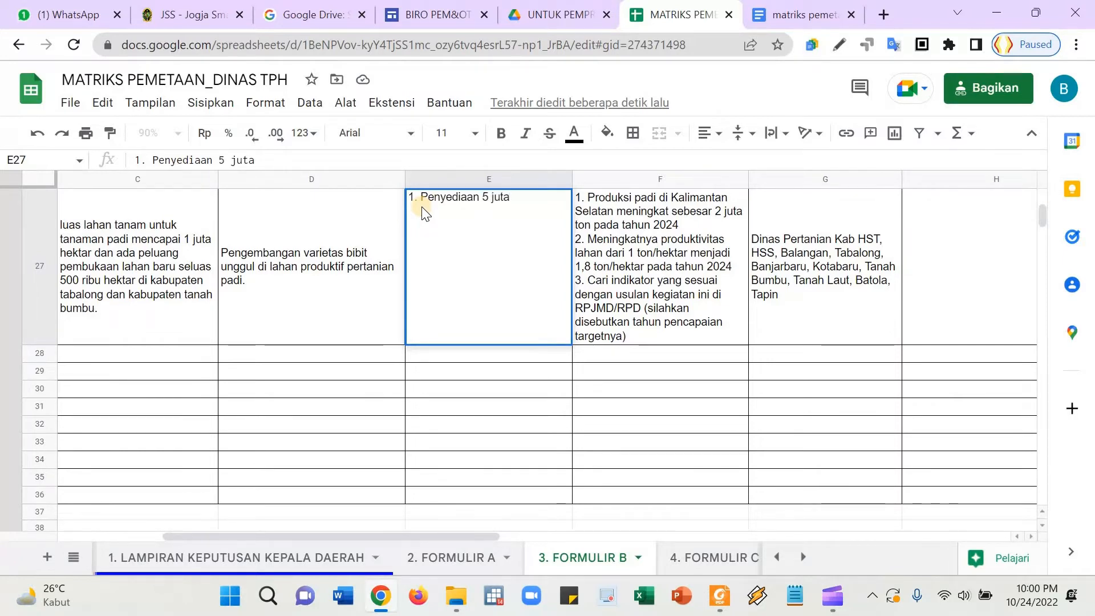
type(" bibit varietas")
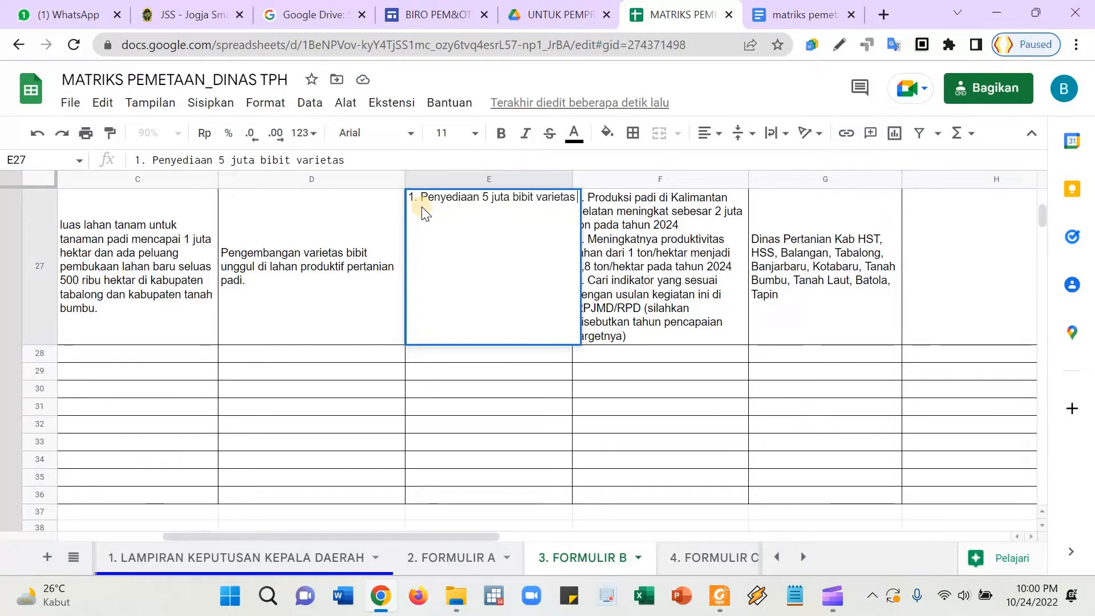
key("BackSpace")
key("BackSpace")
key("BackSpace")
key("BackSpace")
key("BackSpace")
key("BackSpace")
key("BackSpace")
key("BackSpace")
key("BackSpace")
key("BackSpace")
key("BackSpace")
key("BackSpace")
key("BackSpace")
key("BackSpace")
key("BackSpace")
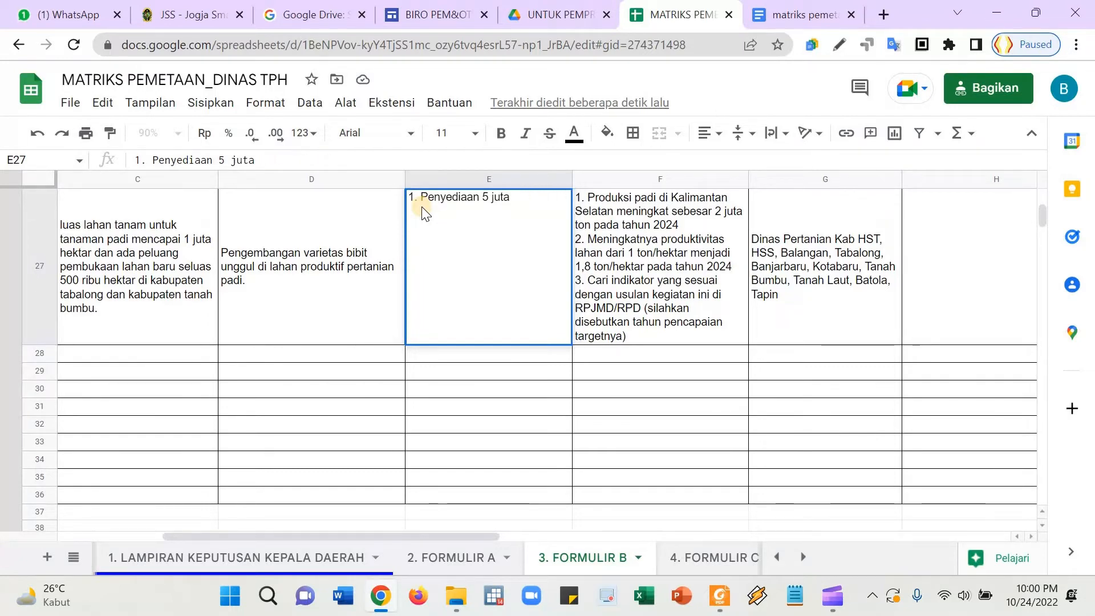
type("bib")
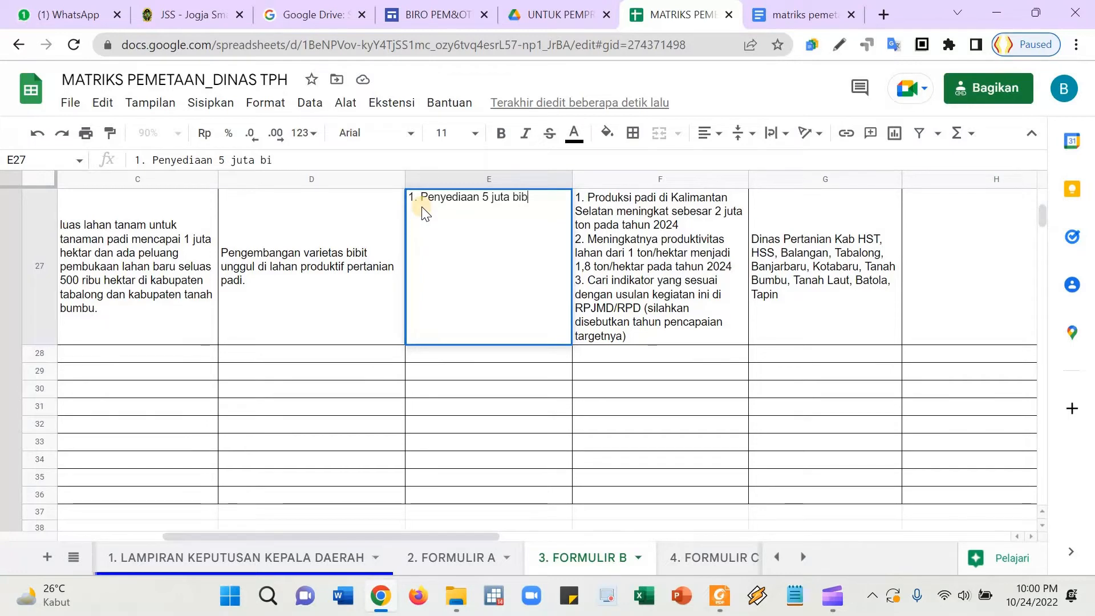
type("it unggul padi")
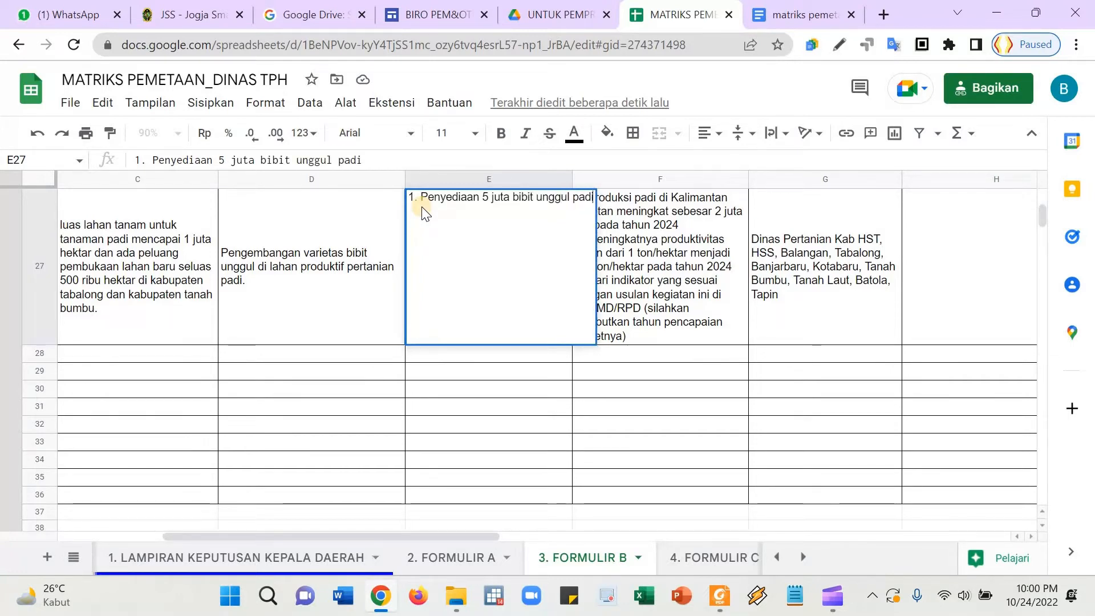
type(" d")
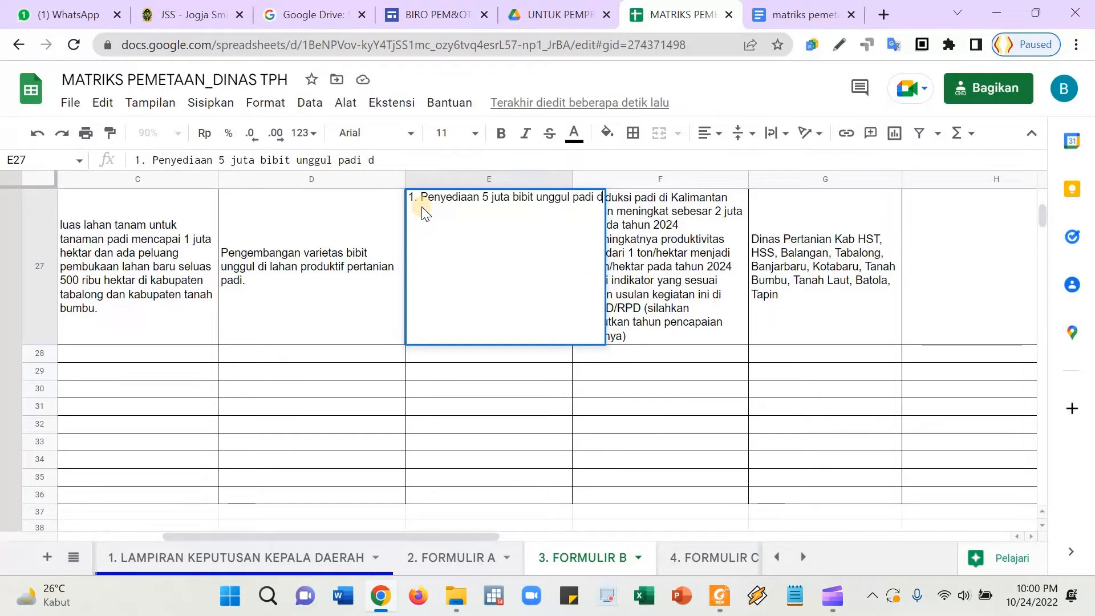
type("i daerah")
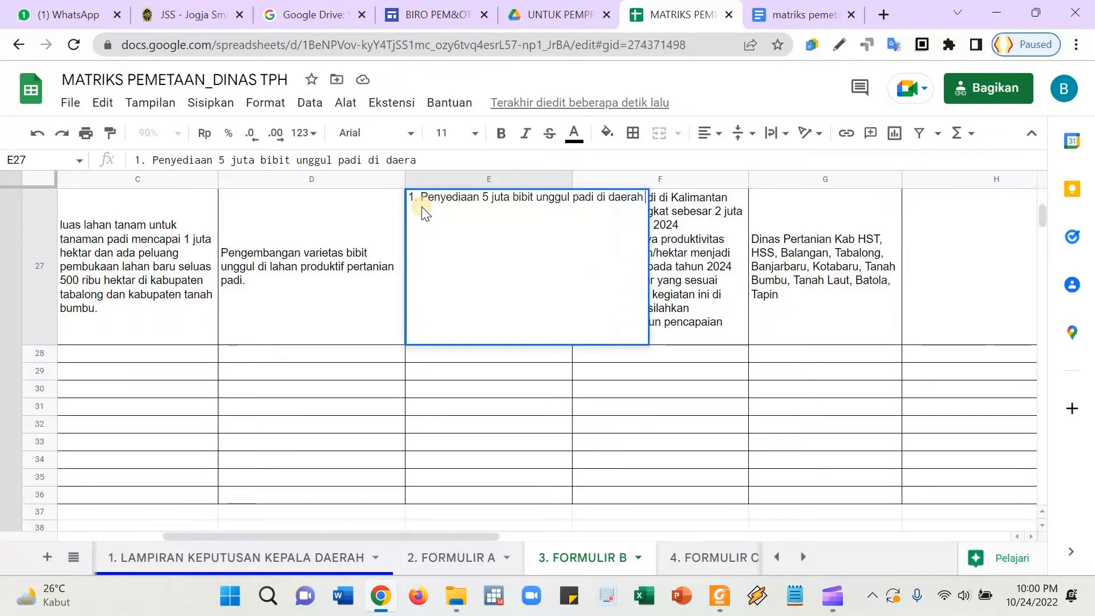
type(" j")
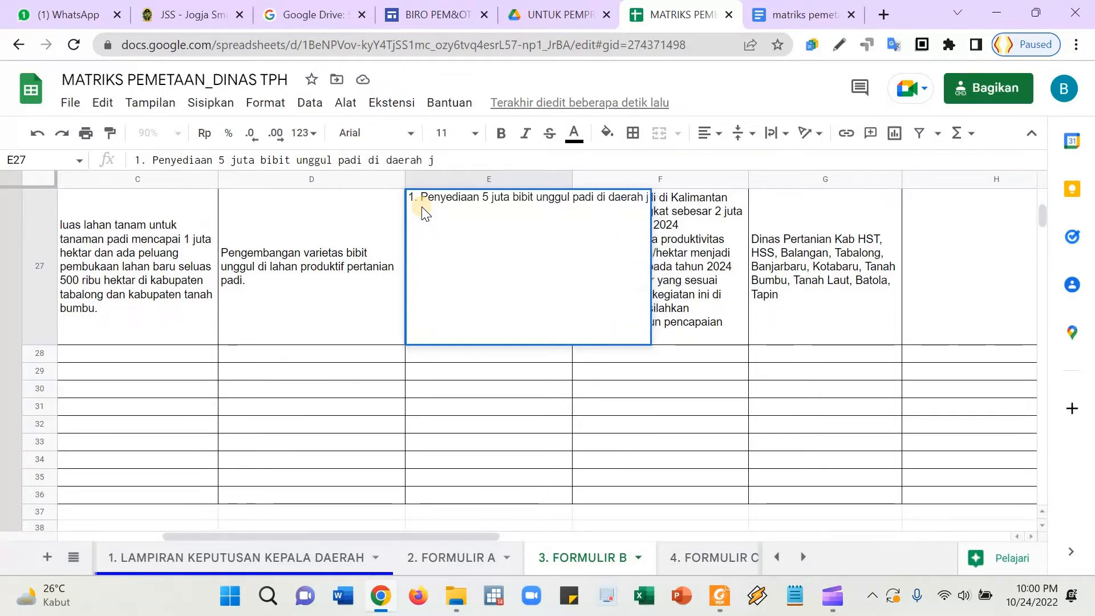
key("BackSpace")
type("kabupaten/kota")
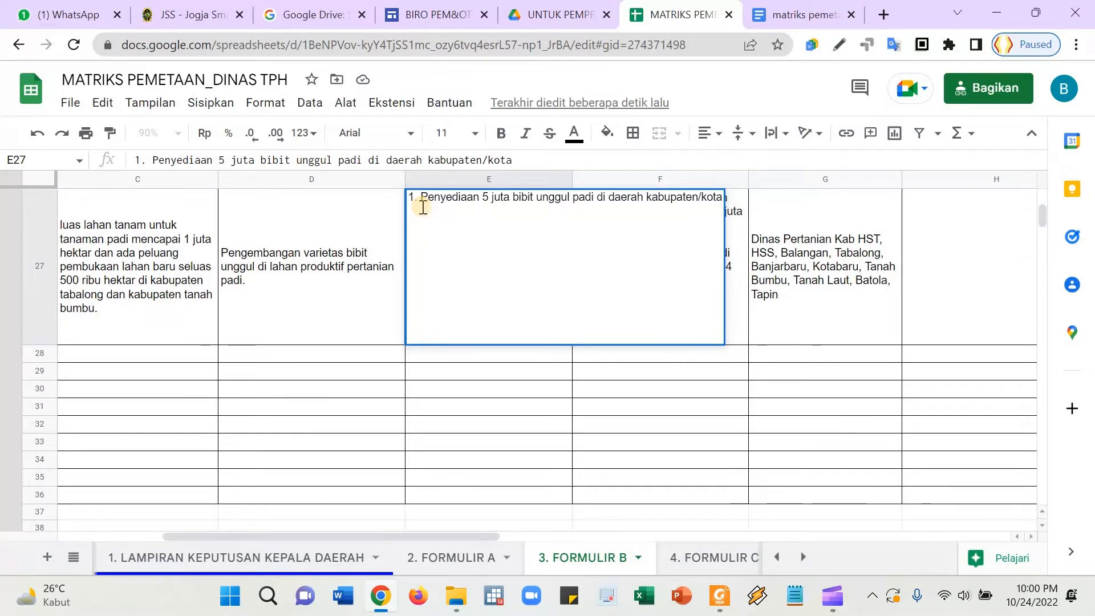
type("2.")
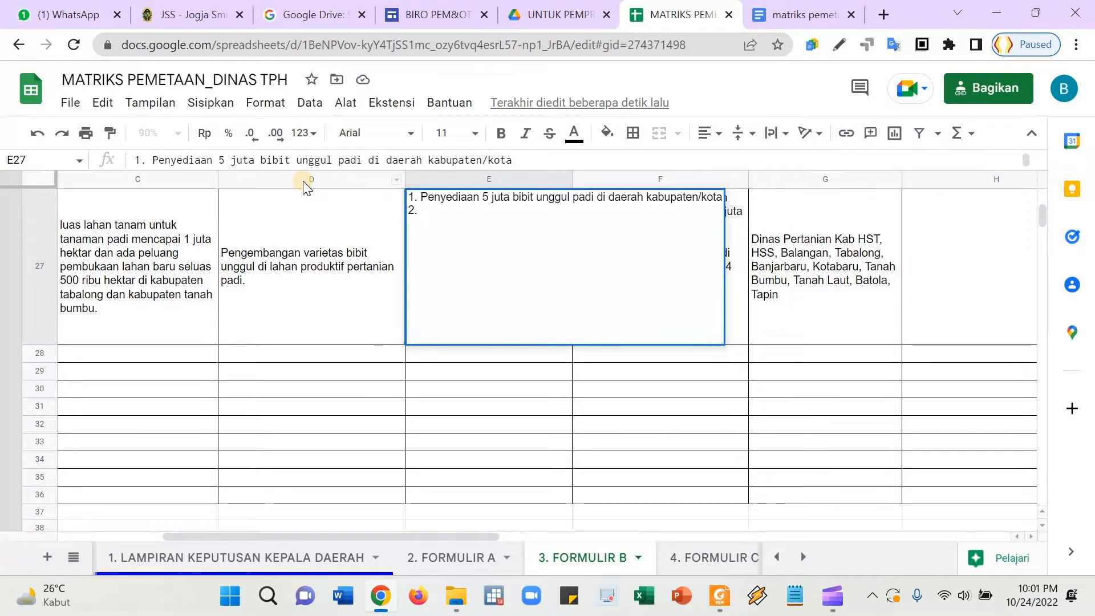
- Add item 2 '2000 petani menggunakan / menanam bibit unggul' and item 3 on branding superior-rice harvests
type("2000 petani menggunakan ")
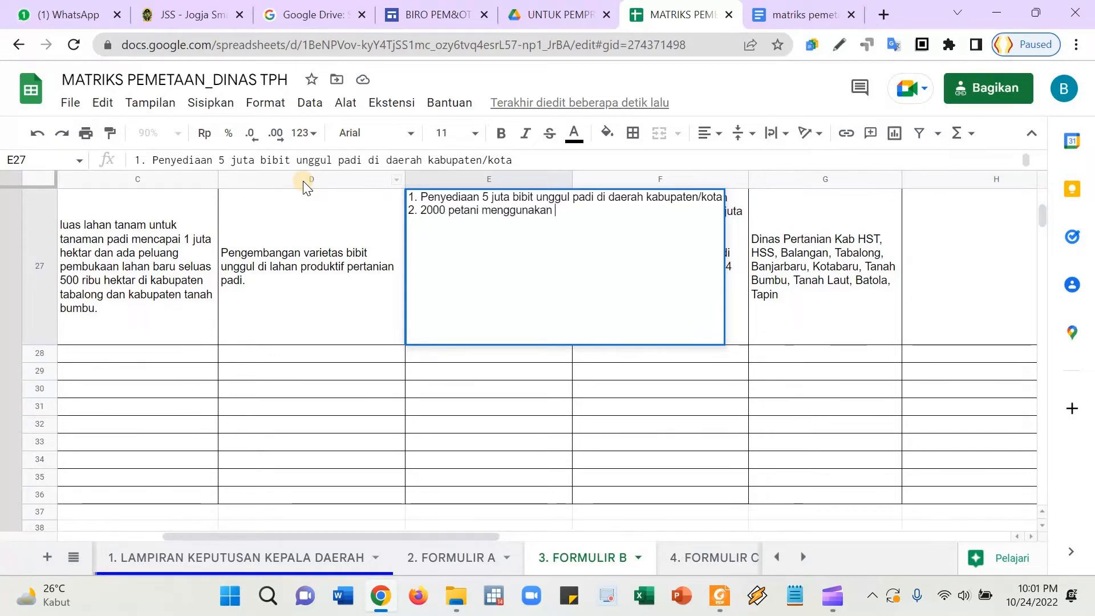
type("/ me")
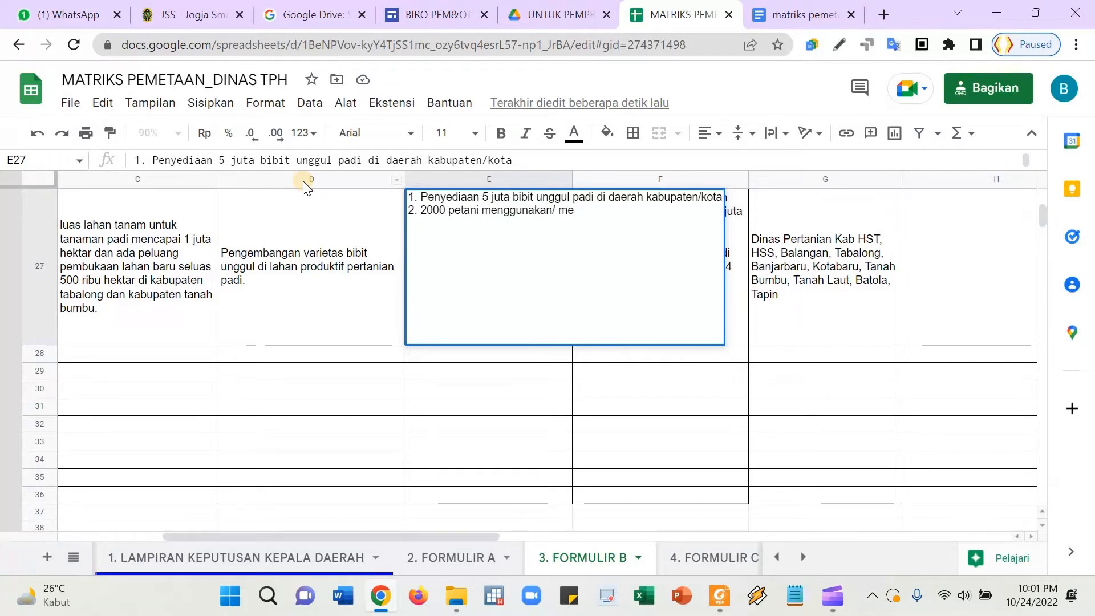
type("nanam bibit unggul")
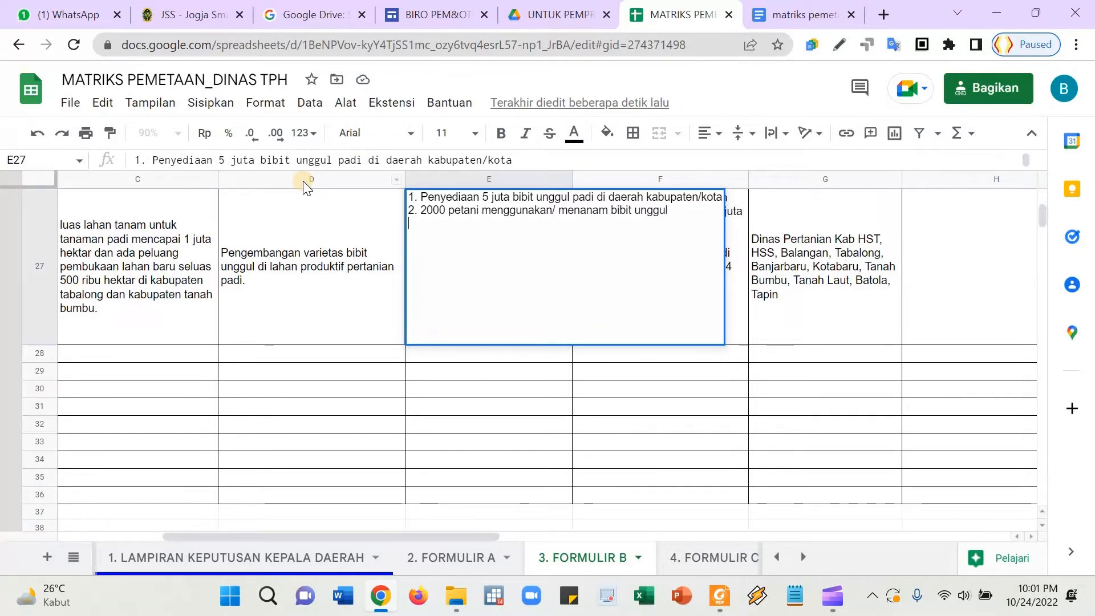
key("alt+Return")
type("3. Pen")
key("BackSpace")
key("BackSpace")
key("BackSpace")
type("Branding hasil panen")
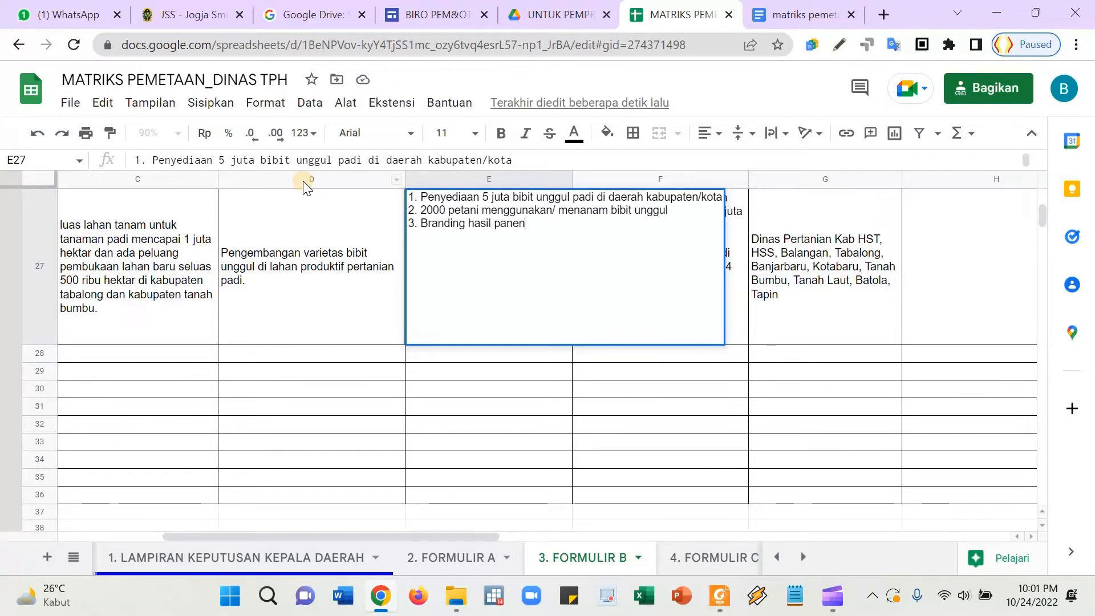
type(" petani")
type(" yang m")
type("engh")
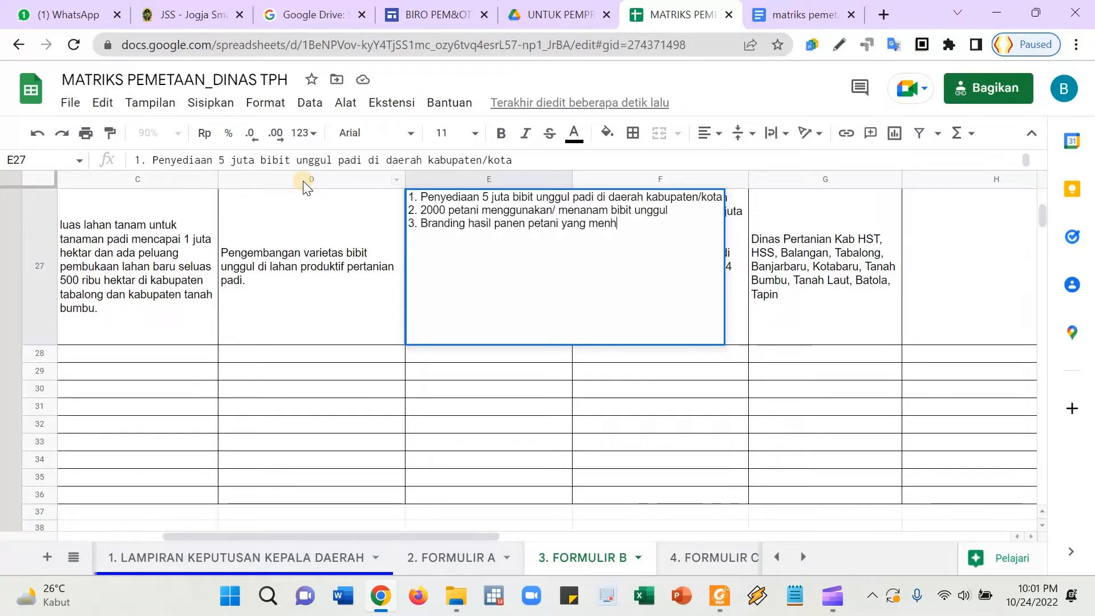
type("asilk")
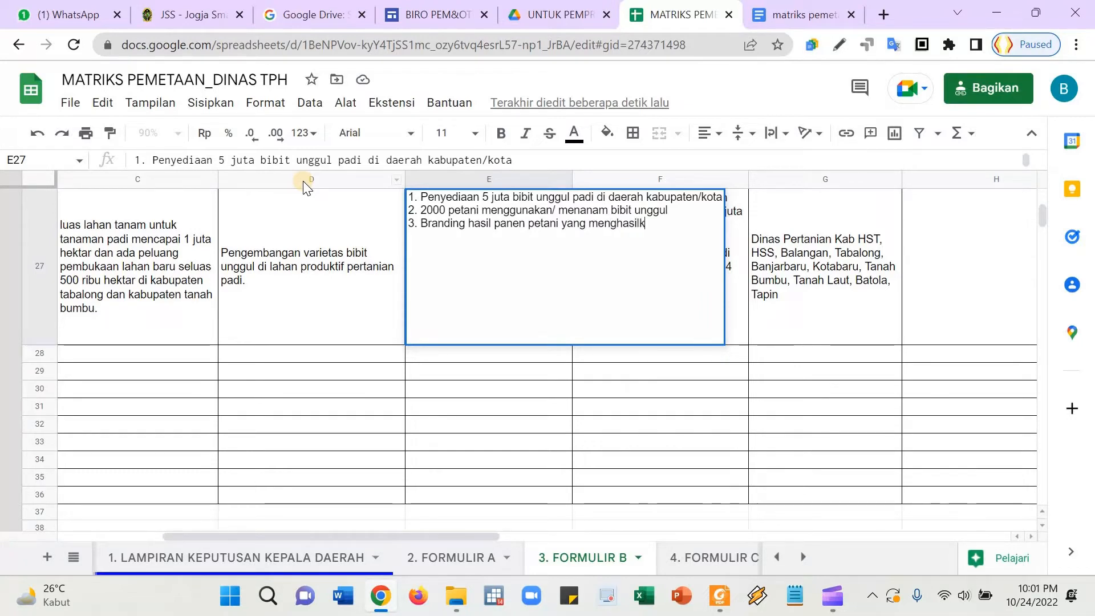
type("an beras unggulan")
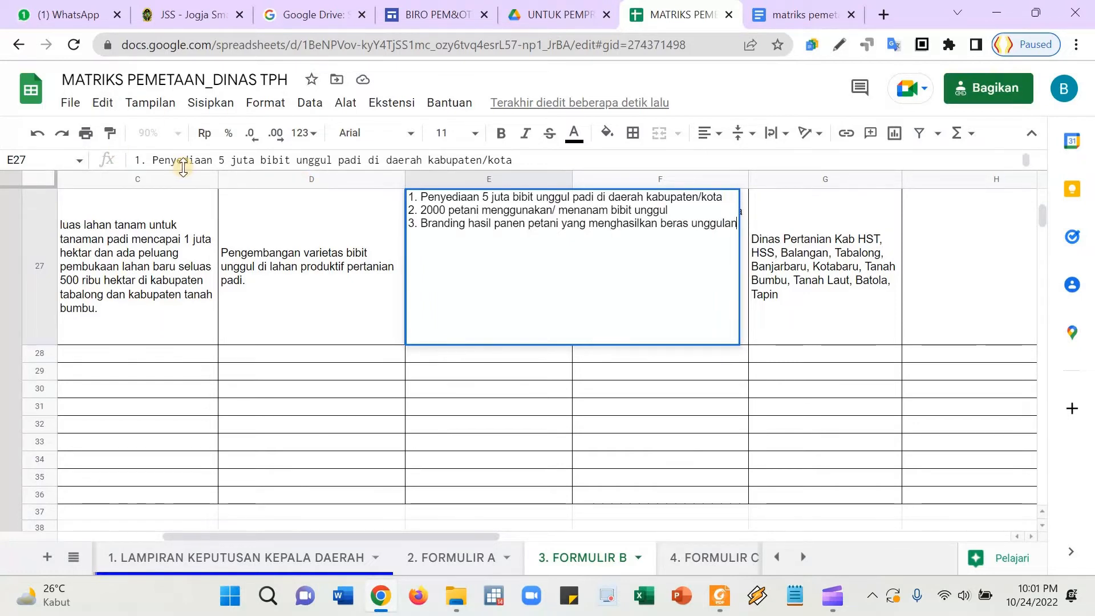
- Add item 4 'Ekspor hasil pertanian ke kota-kota besar di Jawa dan Sulawesi' and commit the list
key("alt+Return")
type("4. Ekspor has")
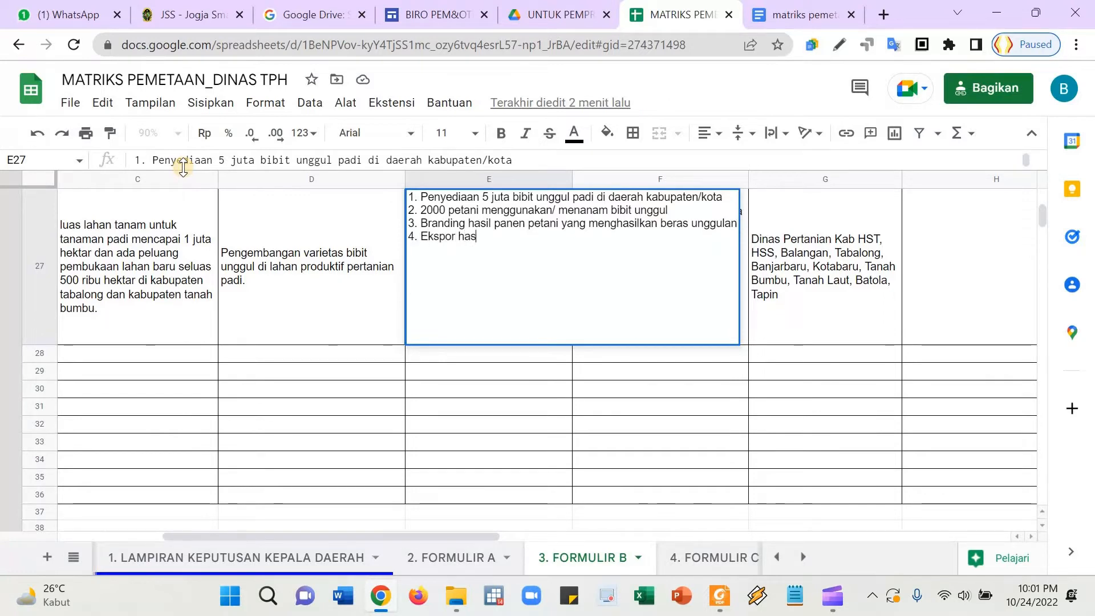
type("il pertanian ke ")
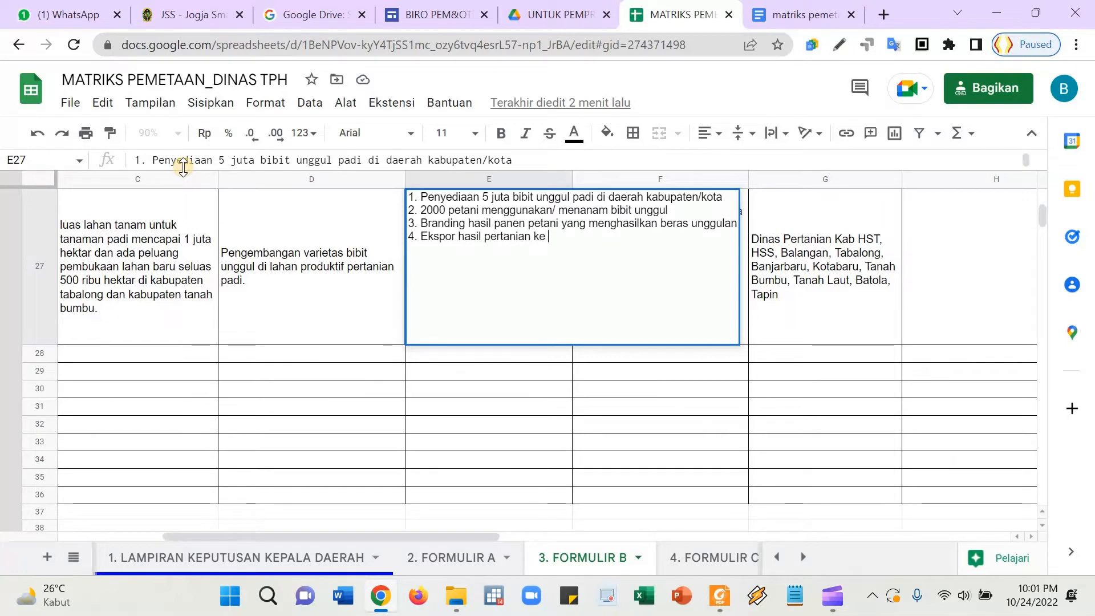
type("kota-kota")
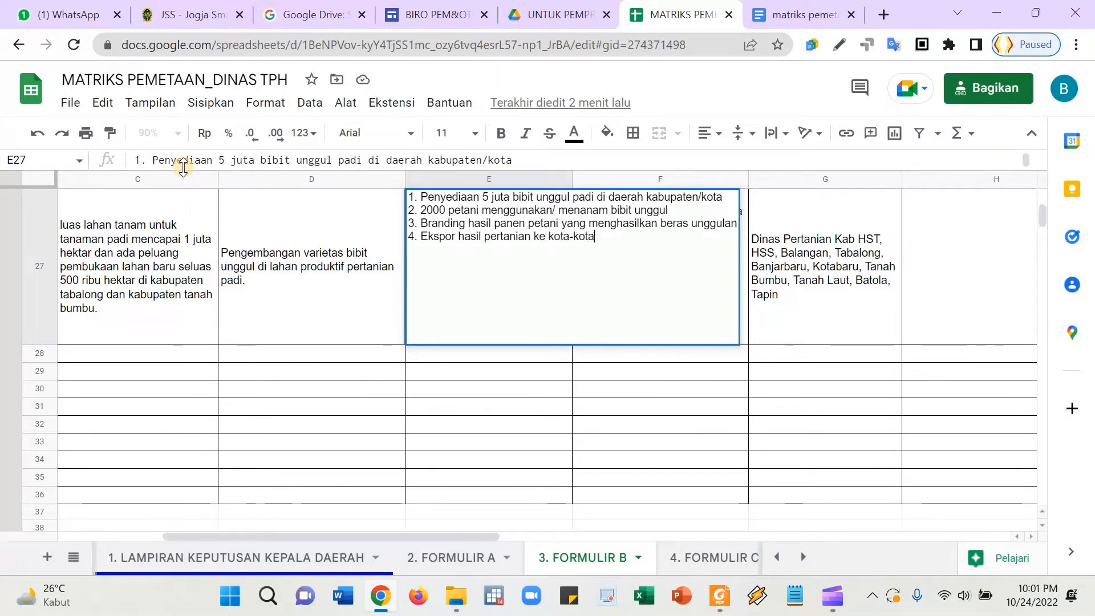
type(" besar di Ja")
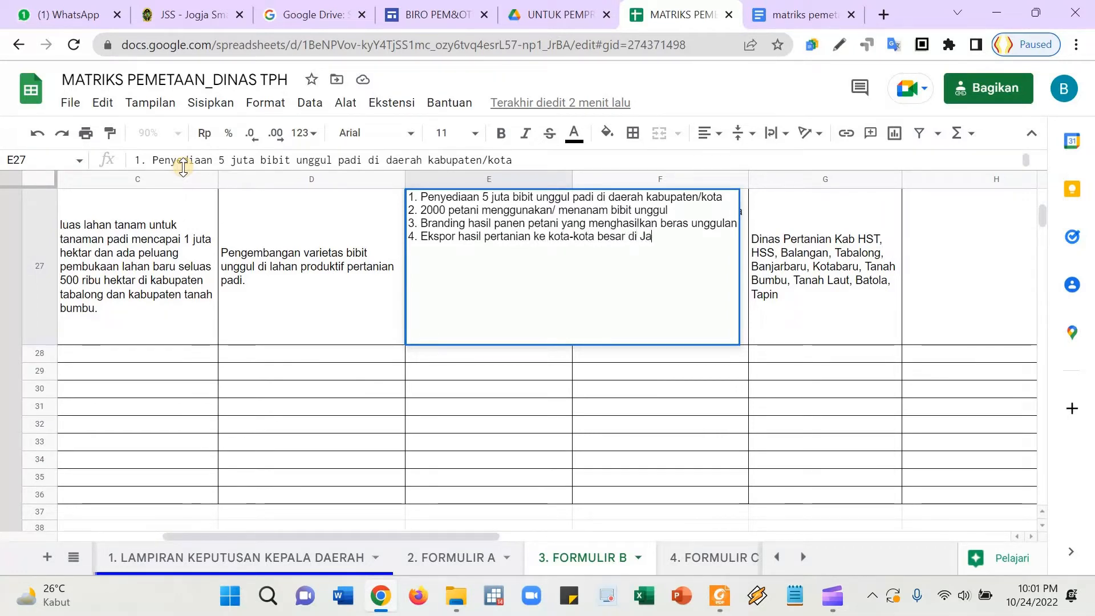
type("wa dan Seula")
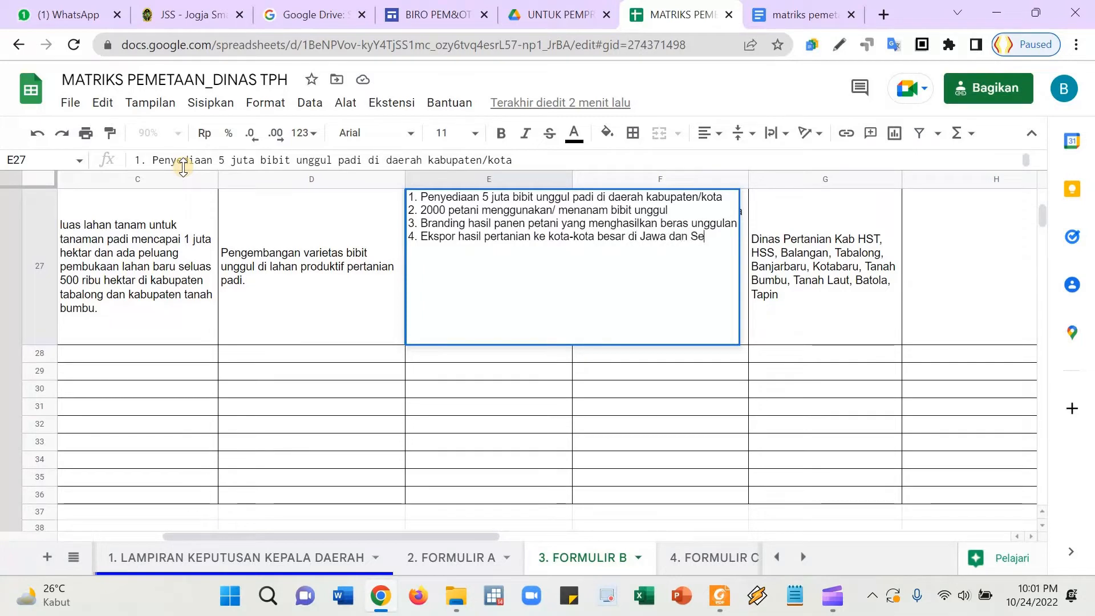
key("BackSpace")
key("BackSpace")
key("BackSpace")
key("BackSpace")
type("ula")
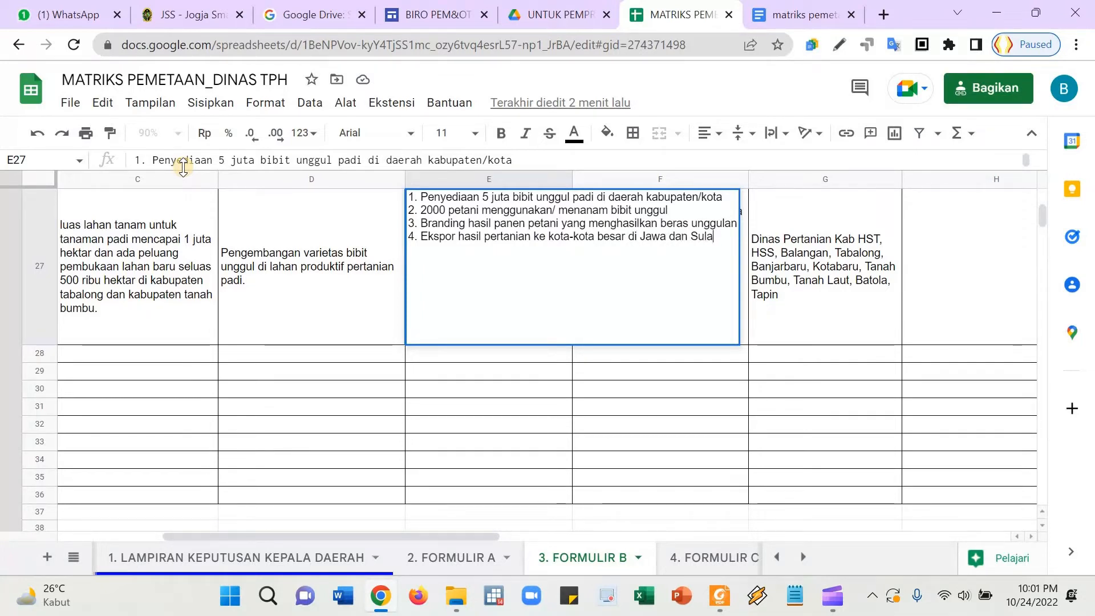
type("wesi")
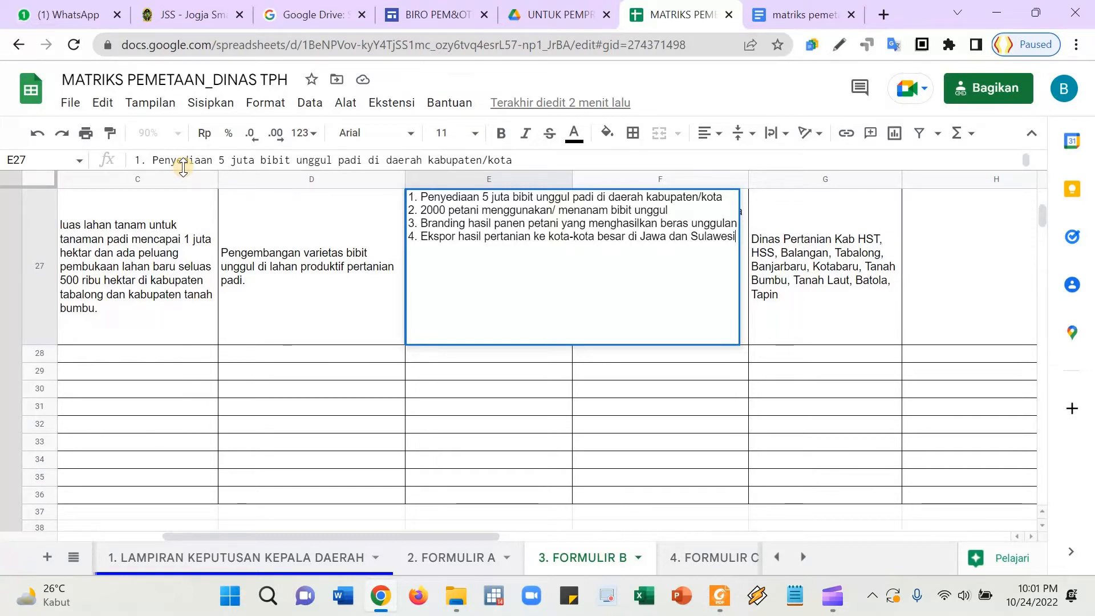
key("Return")
key("Left")
key("Left")
key("Left")
key("Left")
key("Up")
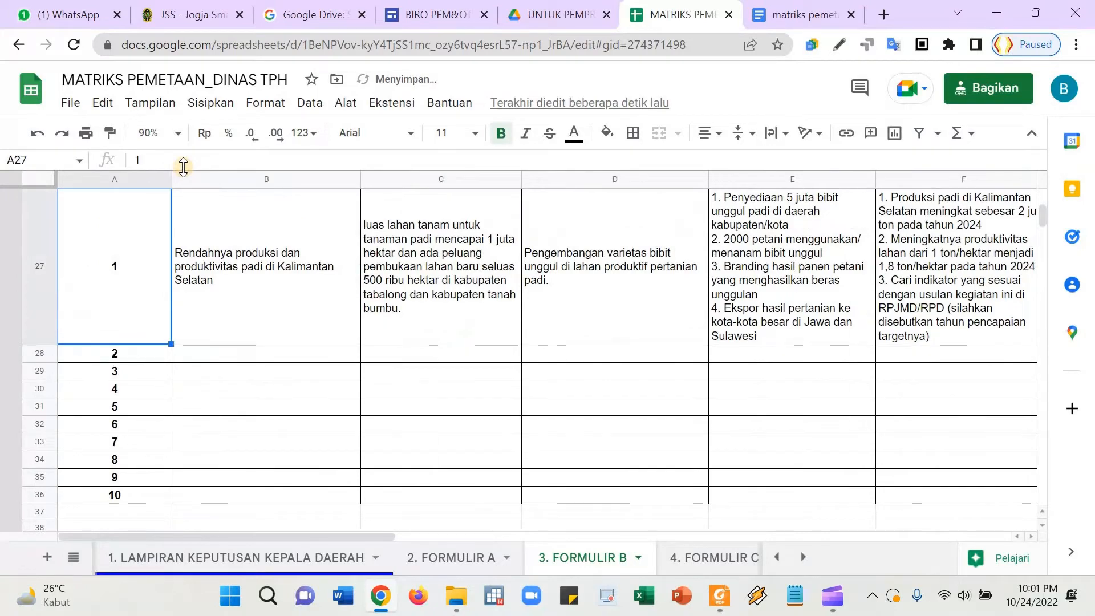
key("Right")
key("Right")
key("Right")
scroll(597, 363, "up", 2)
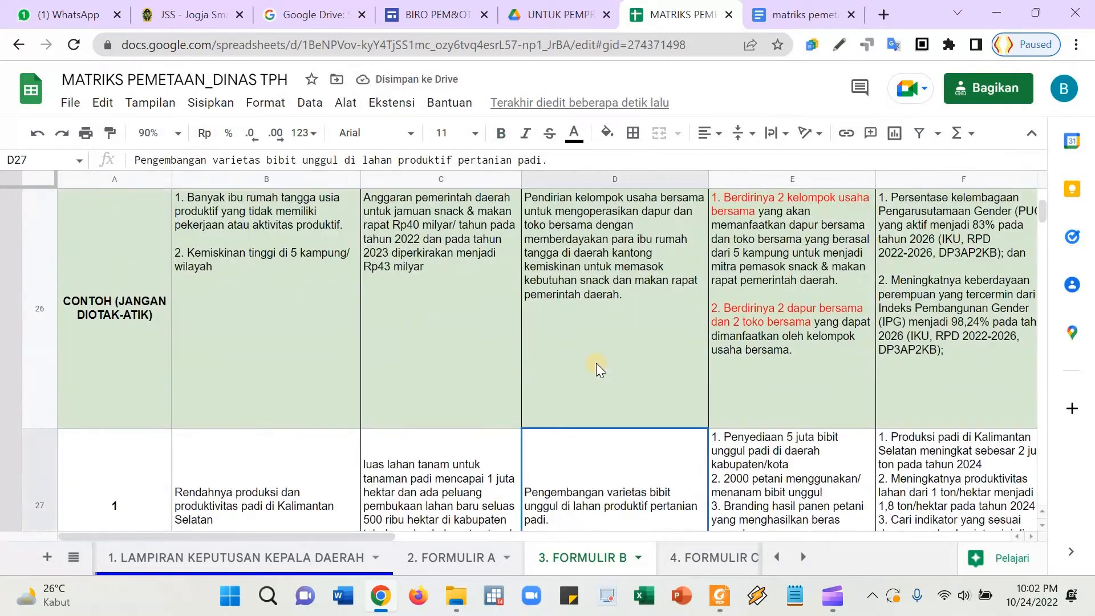
scroll(597, 363, "up", 5)
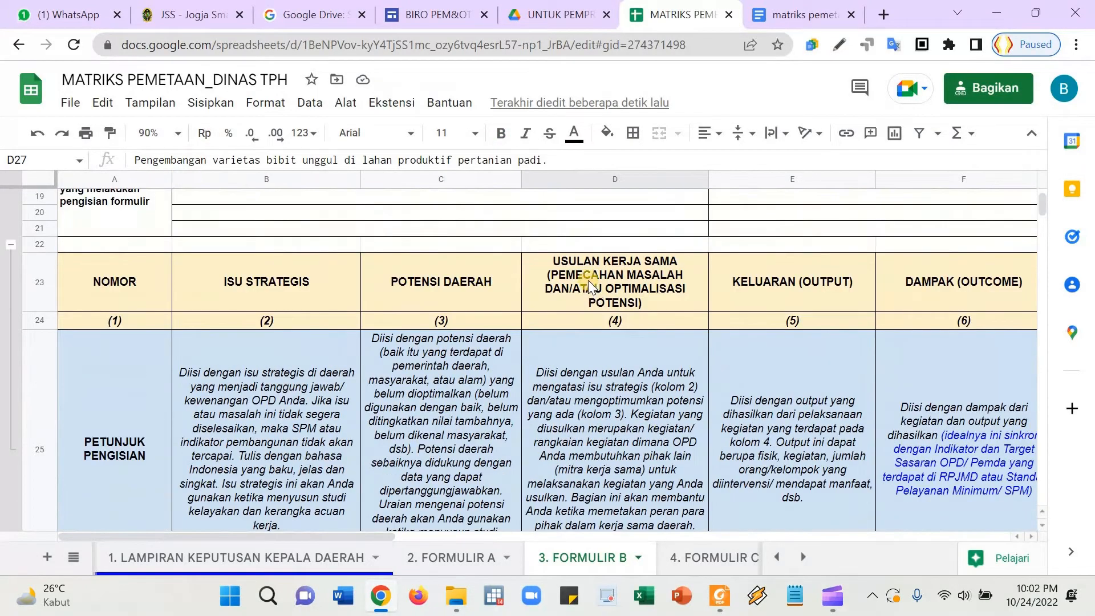
left_click(590, 288)
scroll(618, 318, "down", 3)
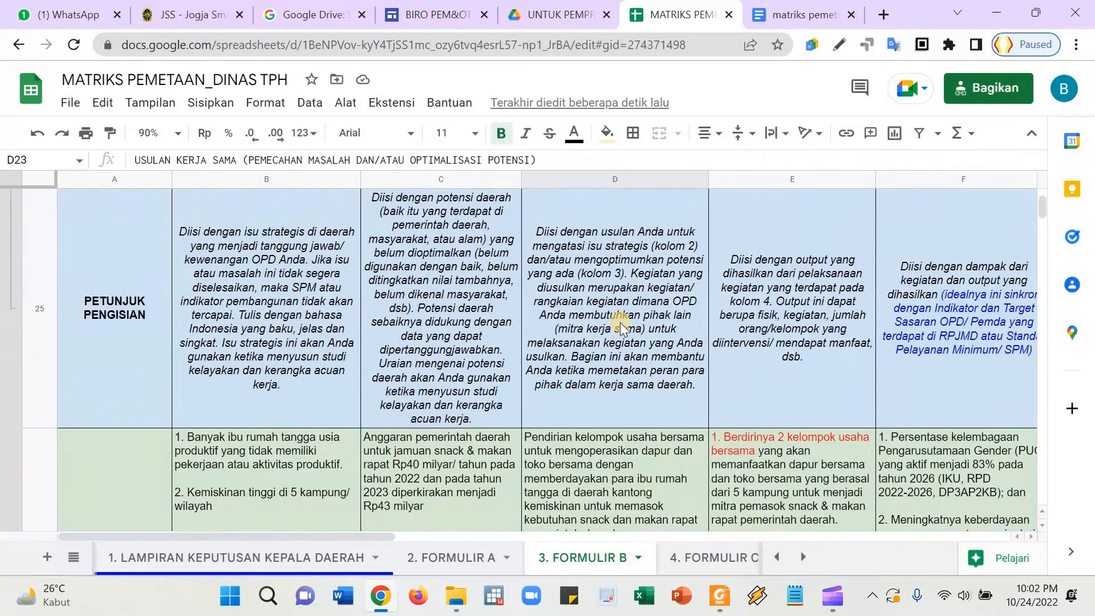
scroll(621, 323, "down", 5)
left_click(645, 303)
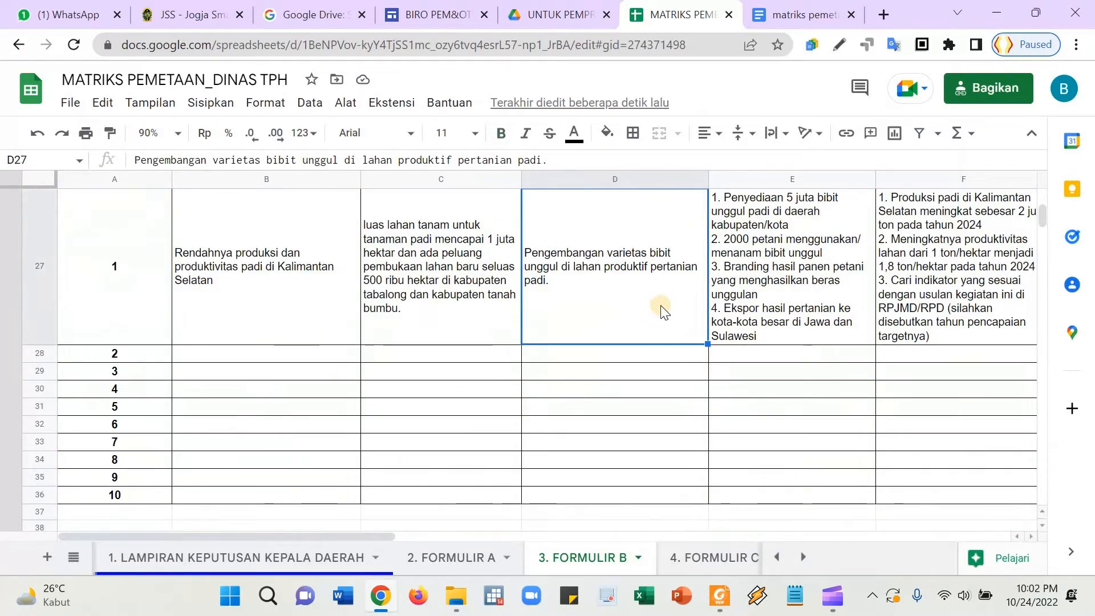
key("Right")
key("Right")
key("Left")
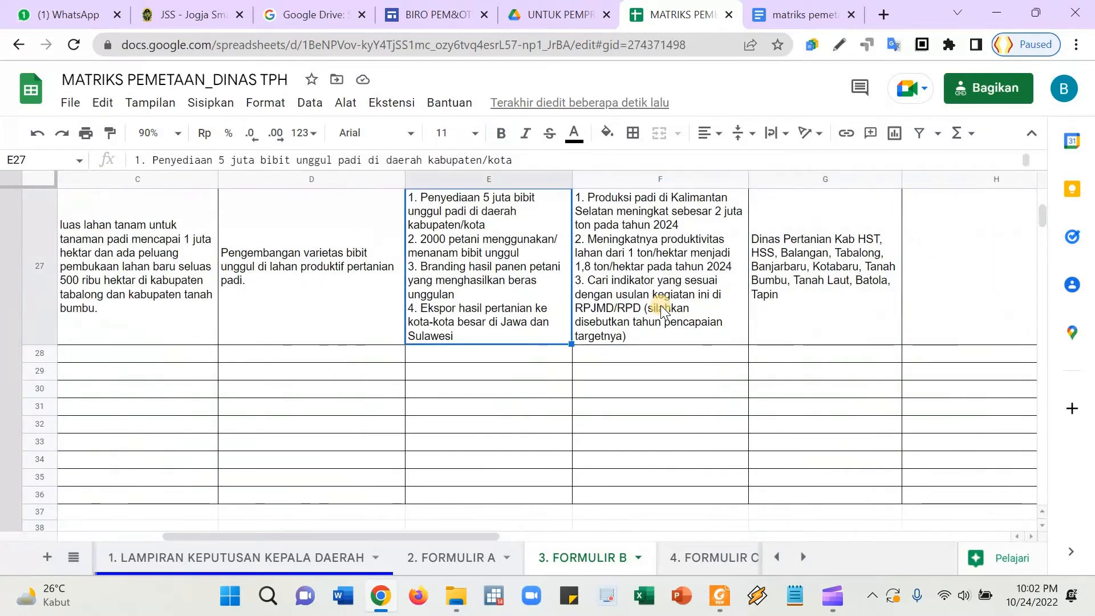
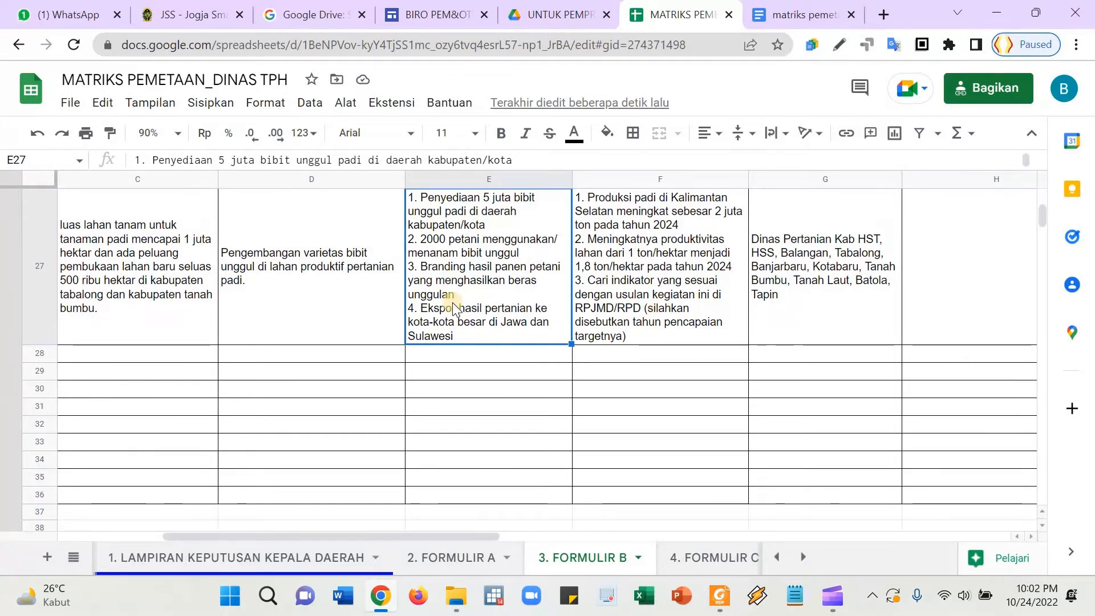
- Bring Foxit Reader, showing the Yogyakarta RPD 2023–2026 regulation PDF, to the front
scroll(475, 340, "up", 3)
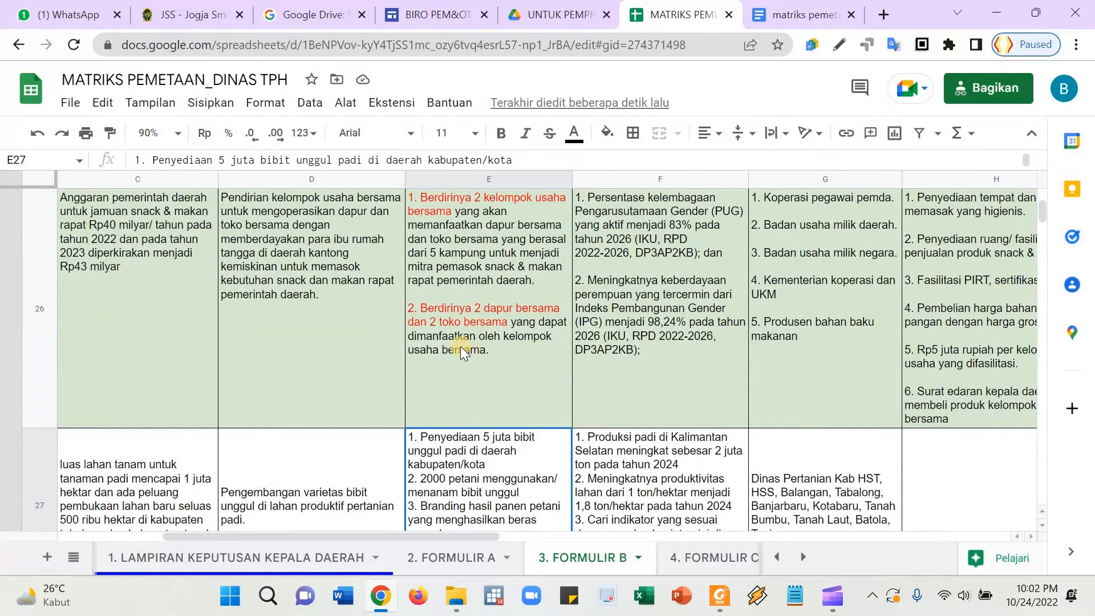
scroll(481, 366, "down", 3)
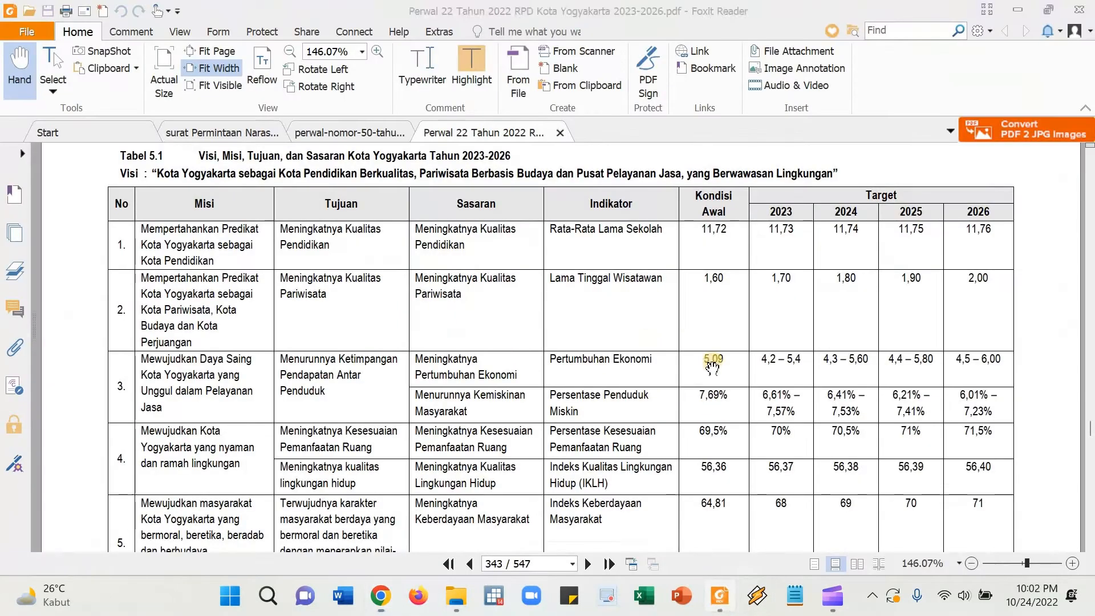
left_click(719, 595)
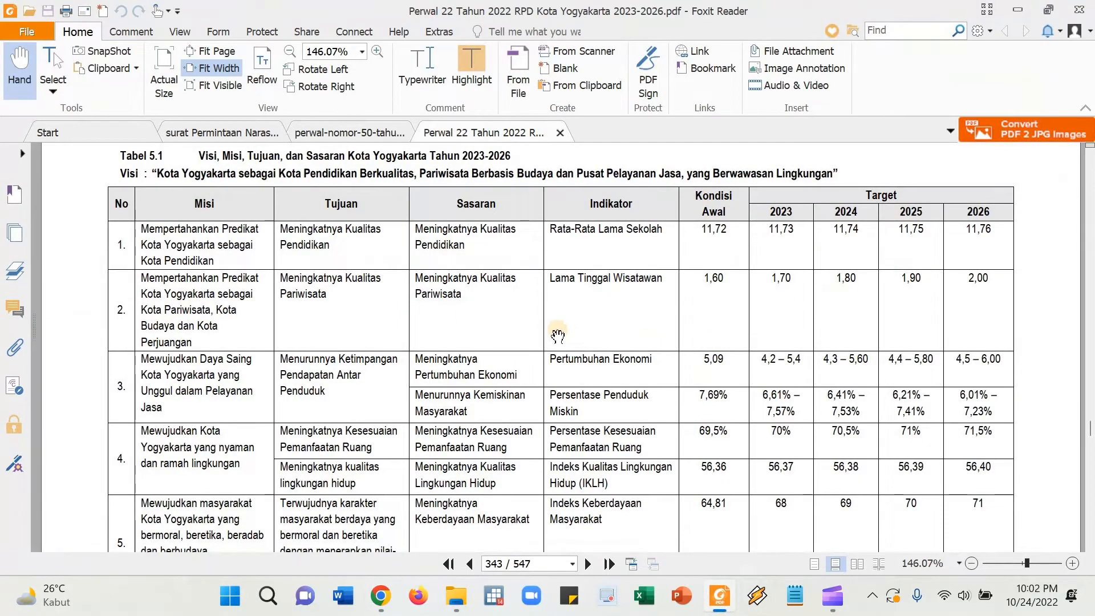
- In the RKPD 2022 regulation PDF, pan its targets table to the 2022 plan and Catatan Penting columns
left_click(336, 135)
scroll(631, 389, "down", 5)
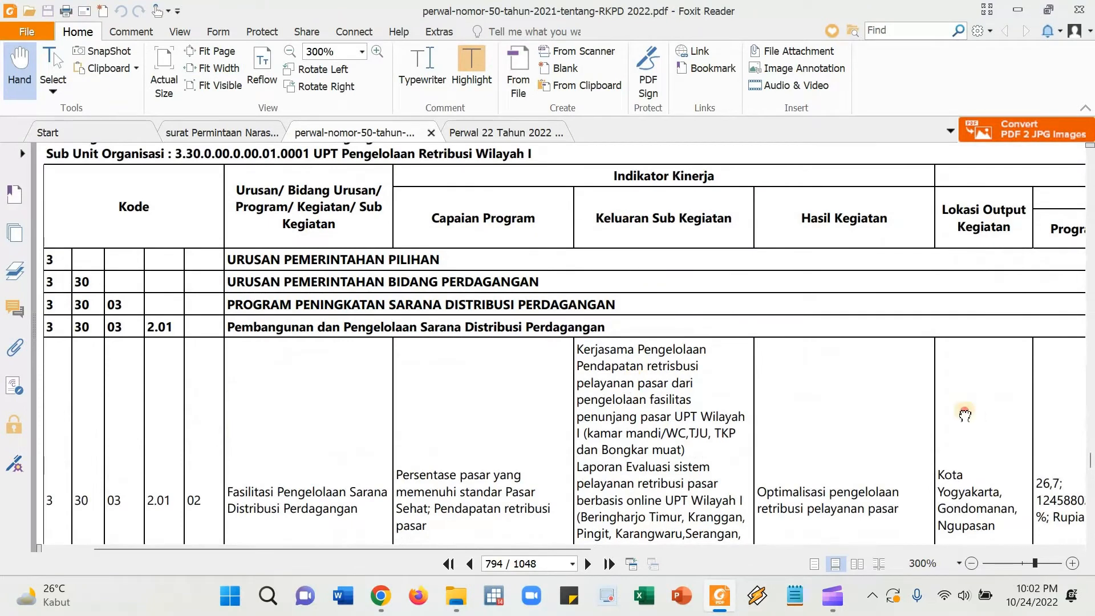
left_click_drag(962, 416, 504, 392)
left_click_drag(598, 413, 498, 406)
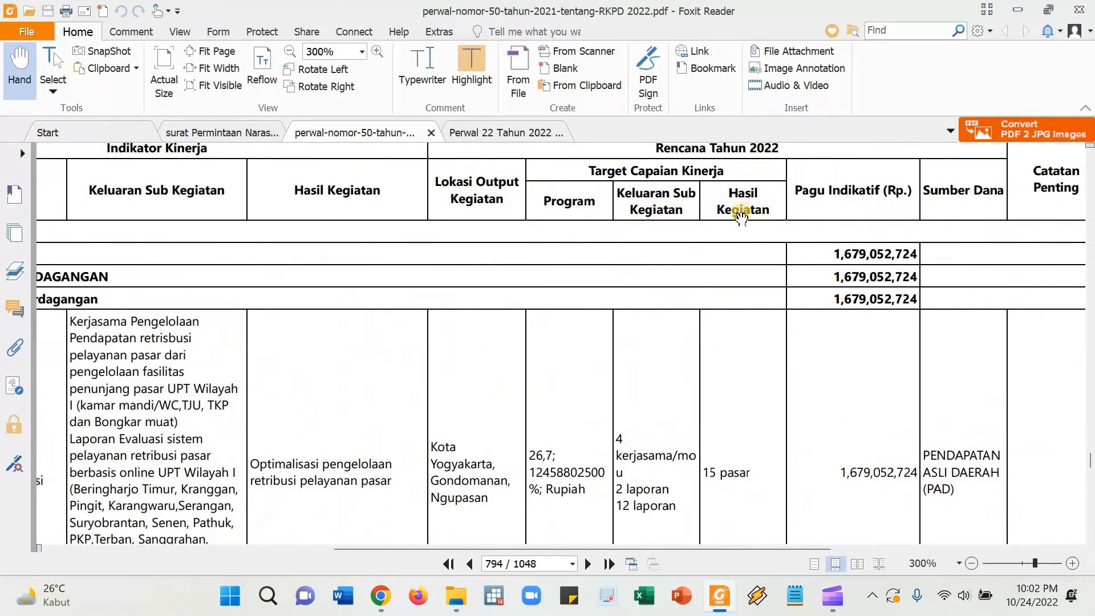
left_click_drag(625, 386, 646, 407)
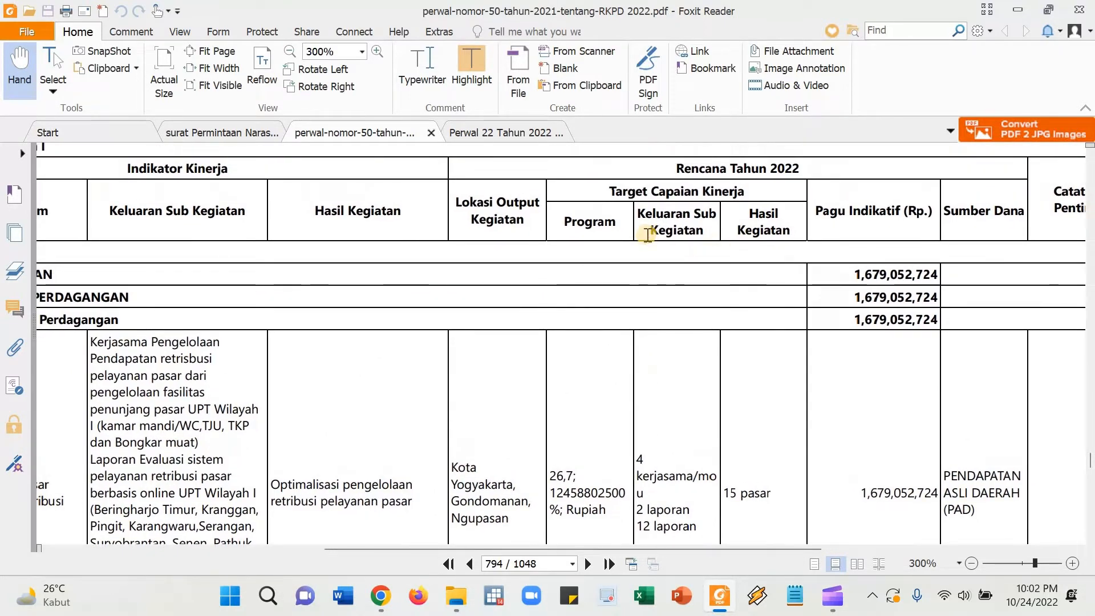
left_click_drag(562, 326, 525, 313)
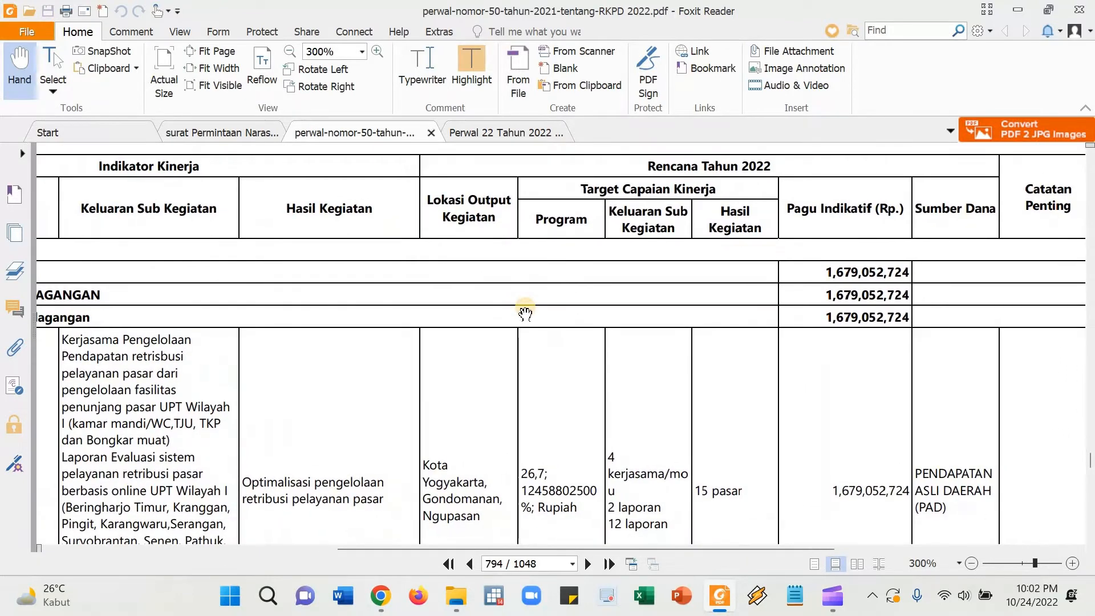
left_click_drag(513, 370, 484, 342)
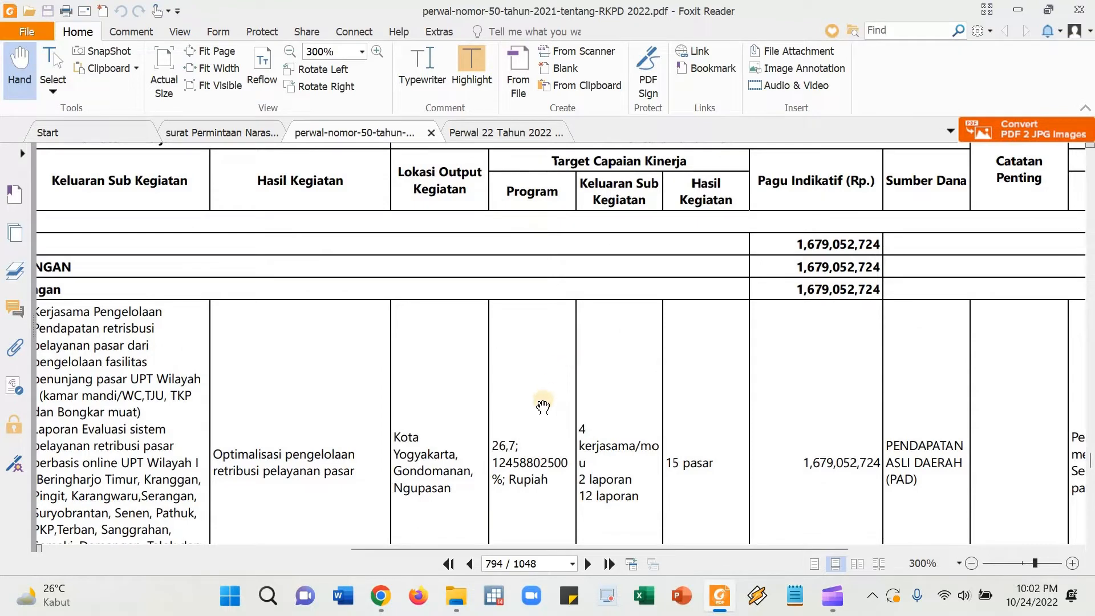
left_click_drag(541, 259, 537, 258)
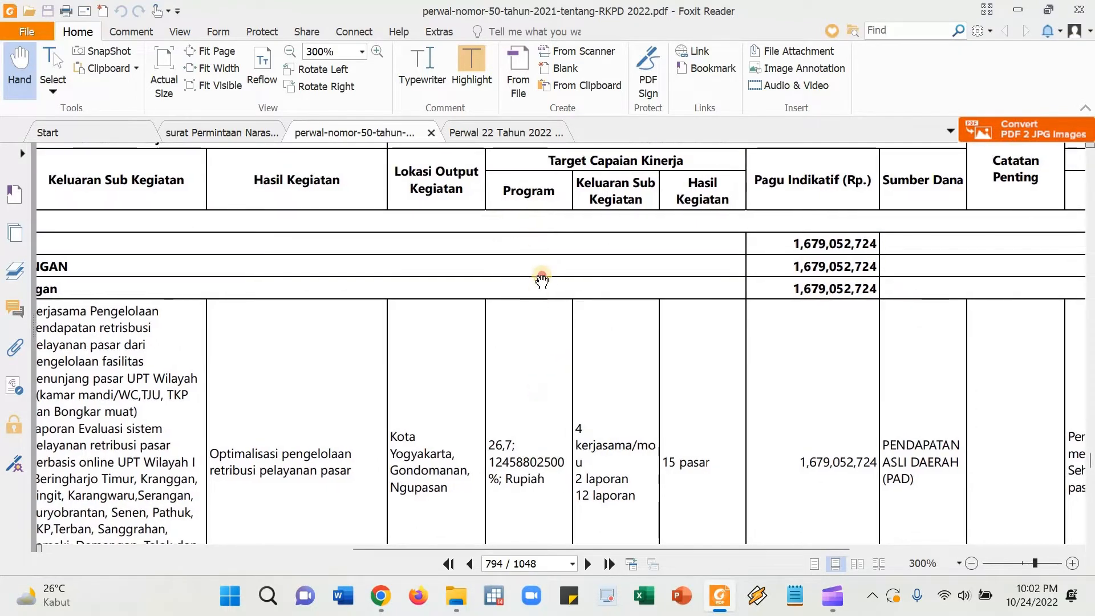
scroll(538, 277, "up", 2)
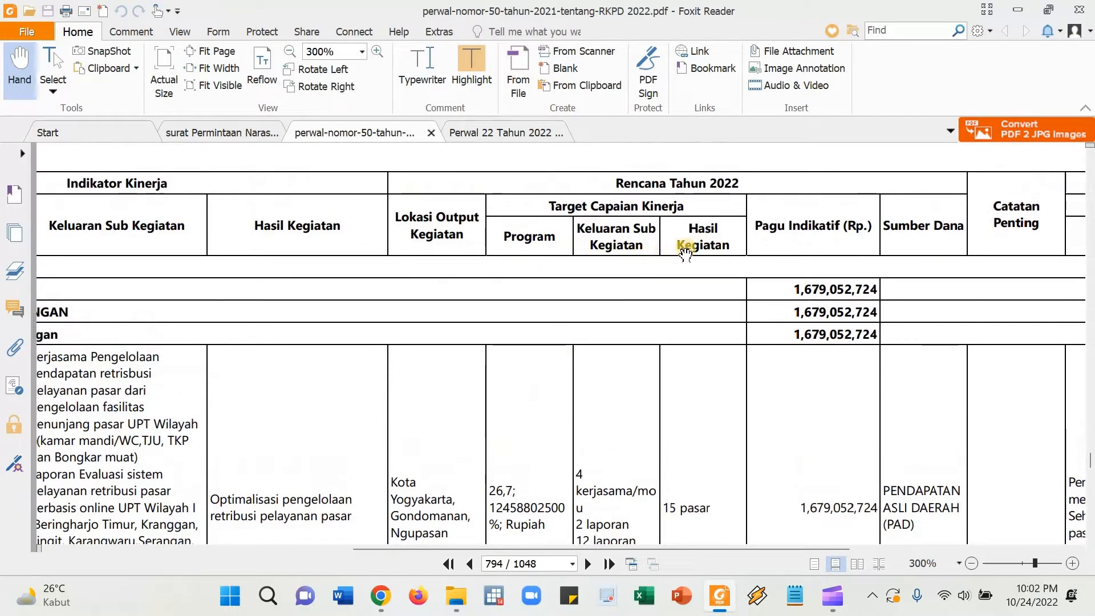
scroll(574, 328, "down", 2)
- Compare the PDF with the spreadsheet, ending back on FORMULIR B rows 26–27
key("alt+Tab")
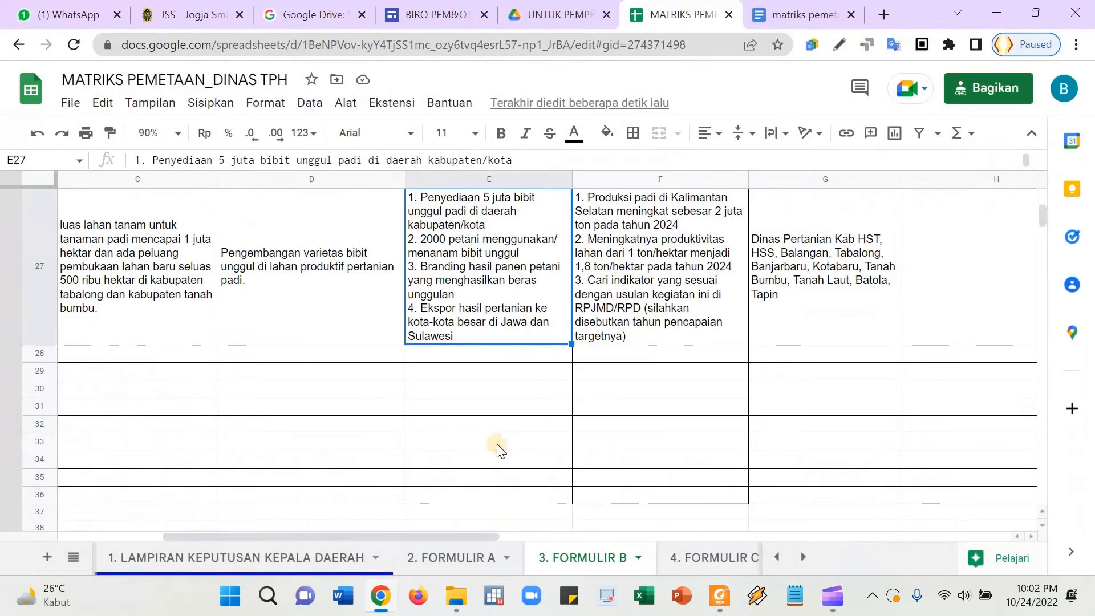
scroll(498, 447, "up", 2)
scroll(506, 433, "down", 2)
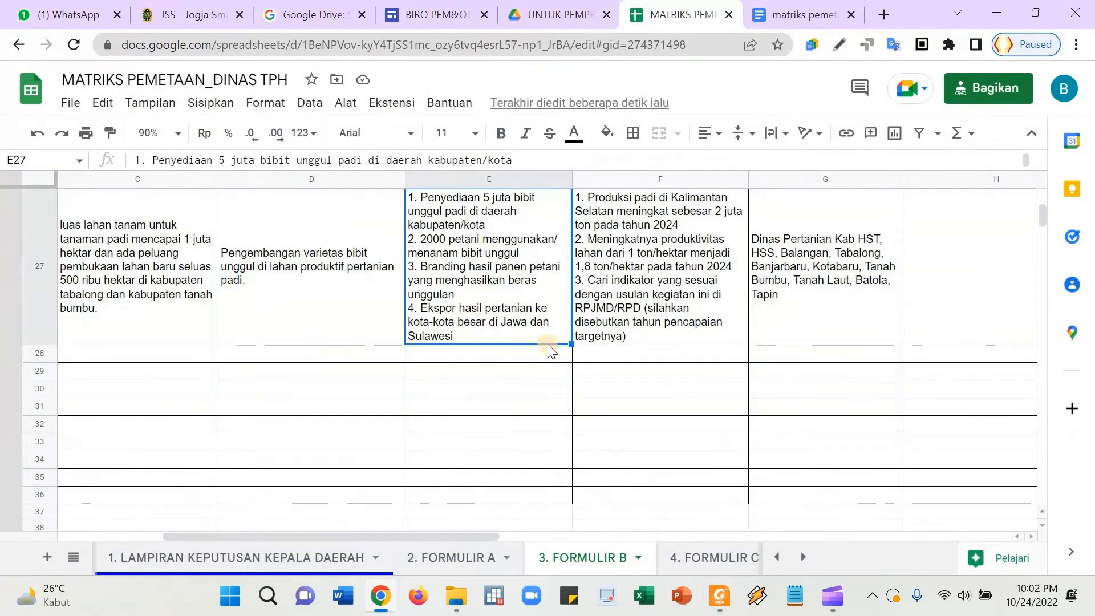
key("alt+Tab")
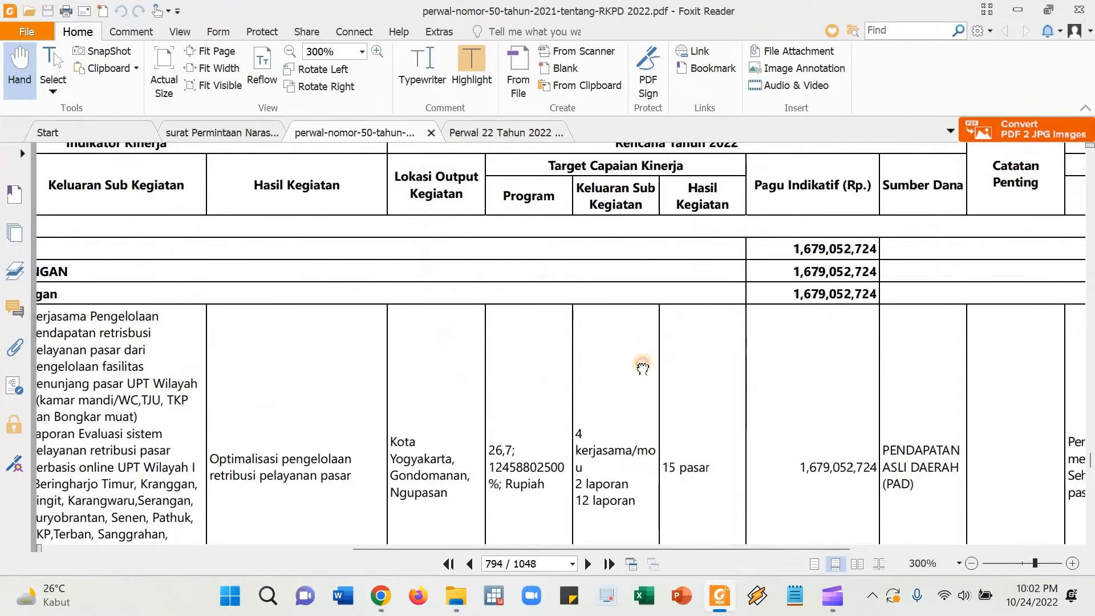
scroll(641, 359, "up", 1)
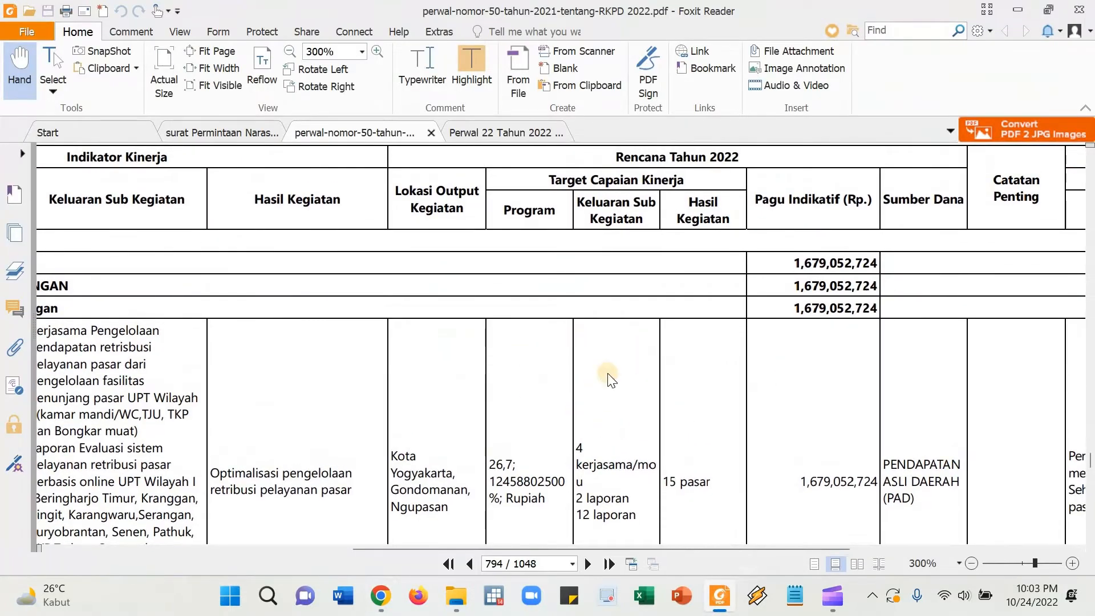
key("alt+Tab")
scroll(500, 463, "up", 2)
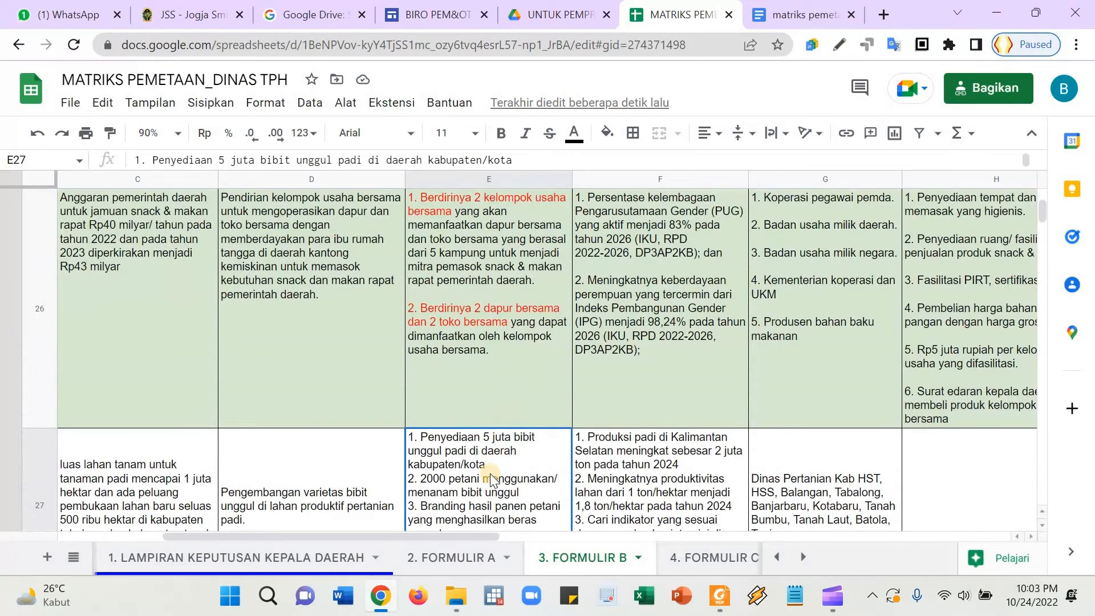
scroll(496, 463, "up", 1)
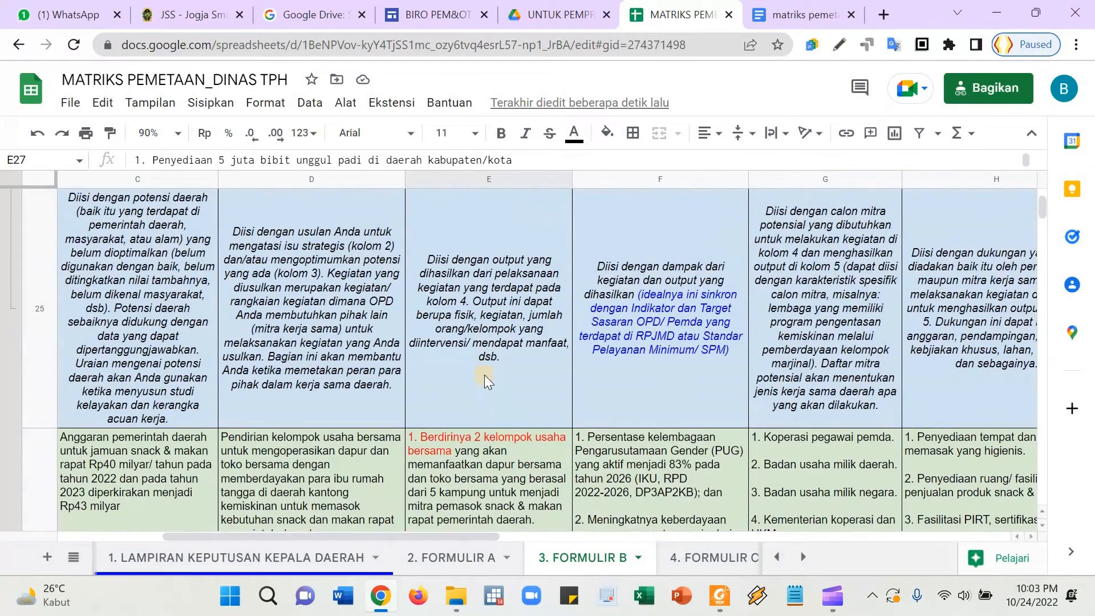
left_click(511, 304)
scroll(510, 306, "down", 2)
left_click(511, 307)
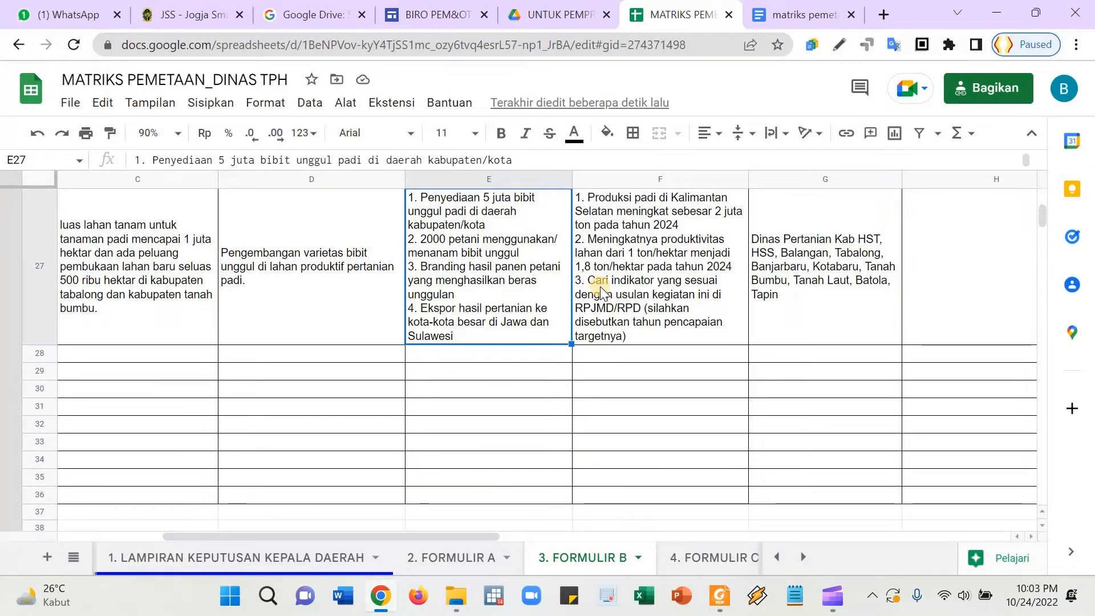
key("Right")
key("Right")
key("Right")
key("Right")
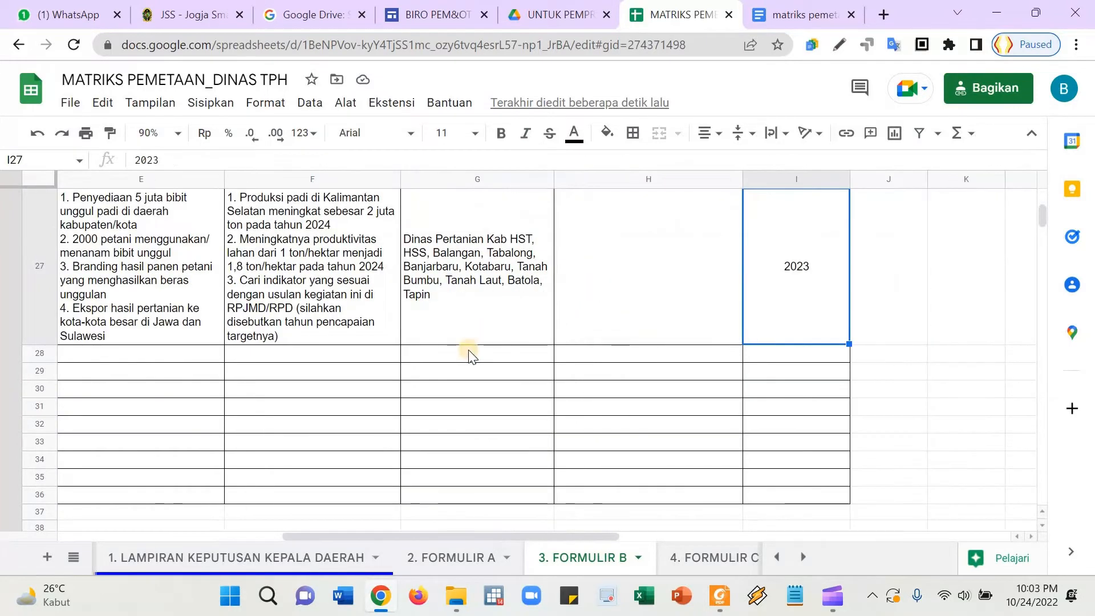
scroll(611, 403, "up", 8)
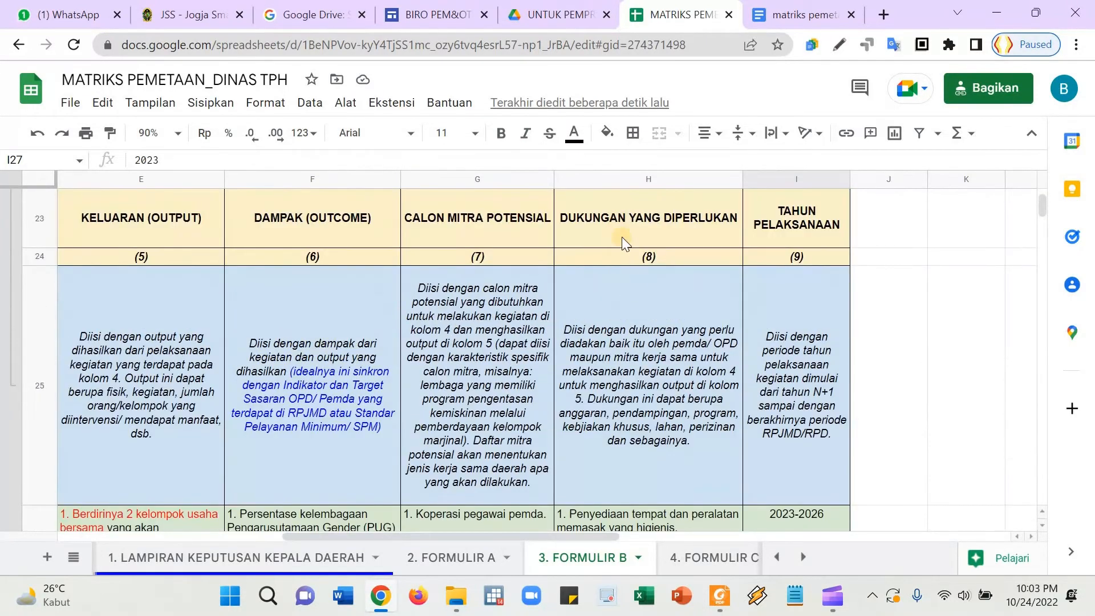
scroll(647, 279, "down", 6)
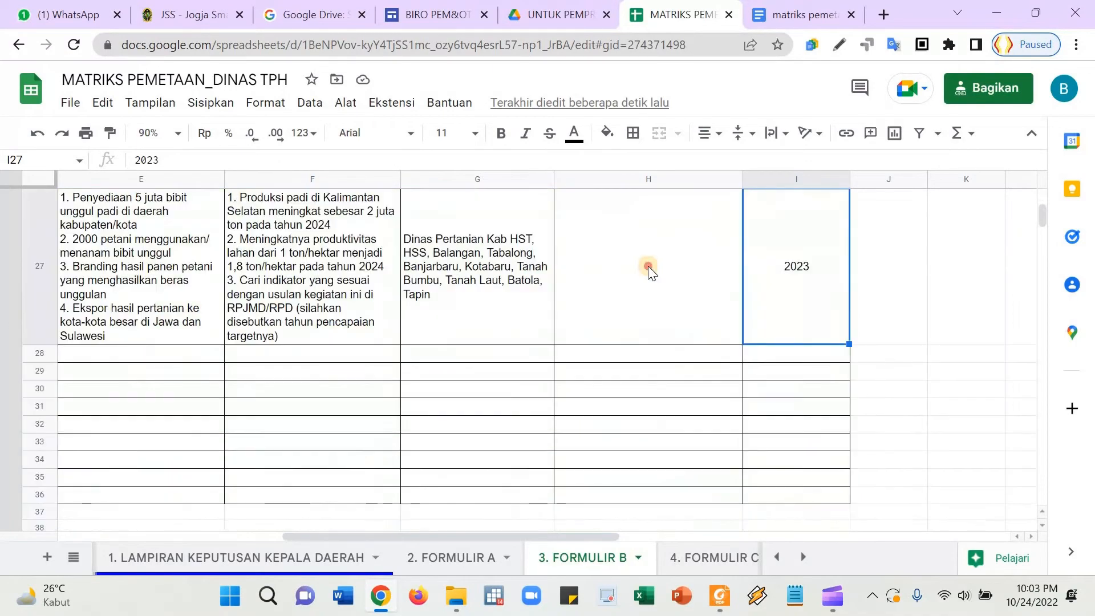
key("Left")
key("Left")
key("Left")
key("Left")
key("Left")
key("Left")
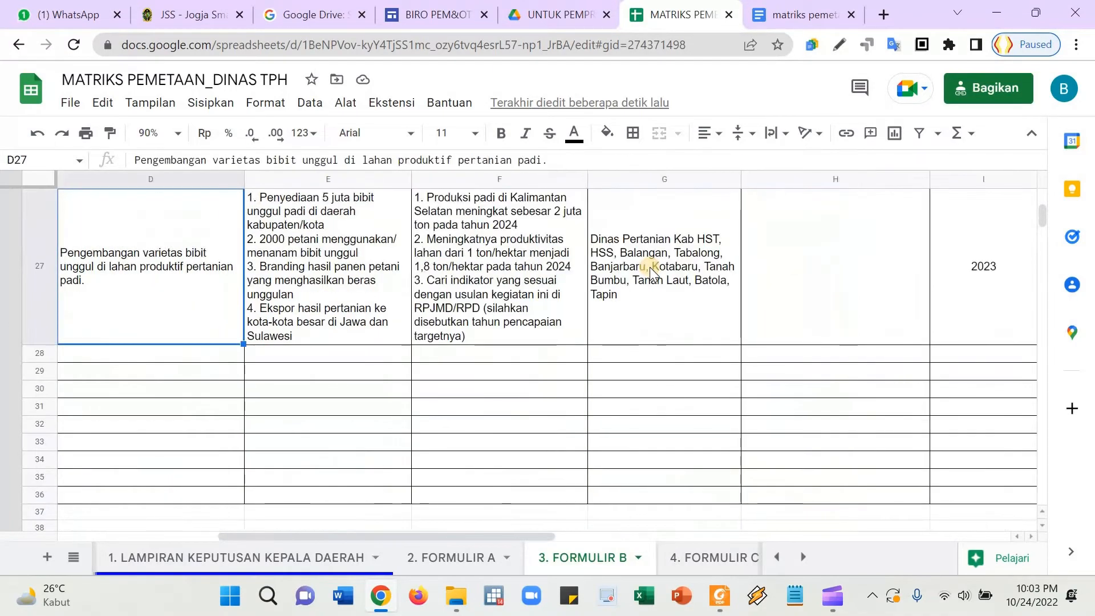
key("Right")
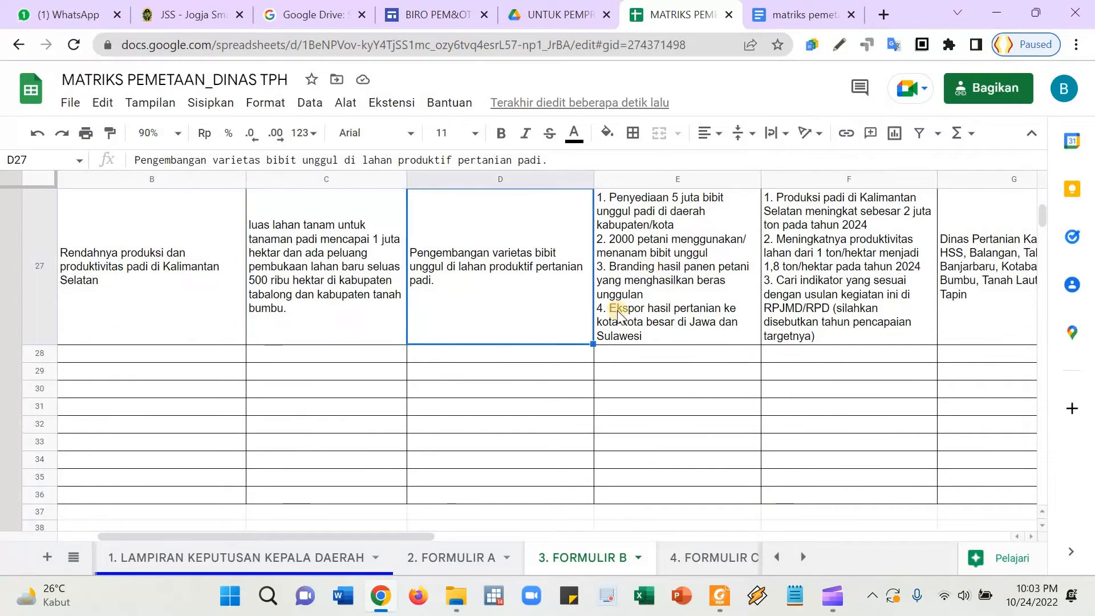
scroll(556, 315, "up", 5)
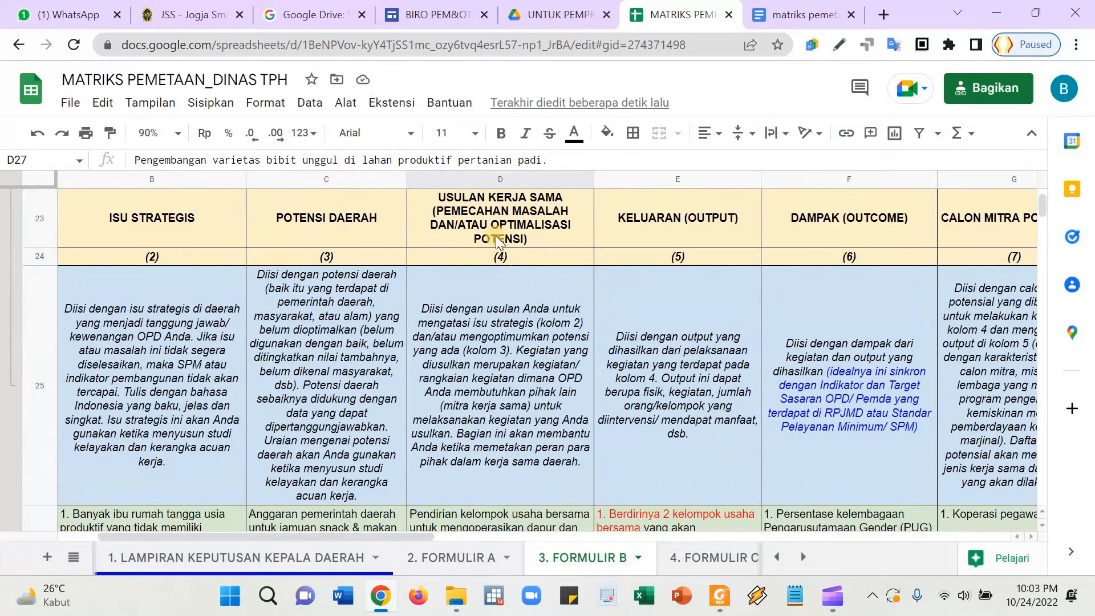
left_click(700, 258)
scroll(736, 445, "down", 5)
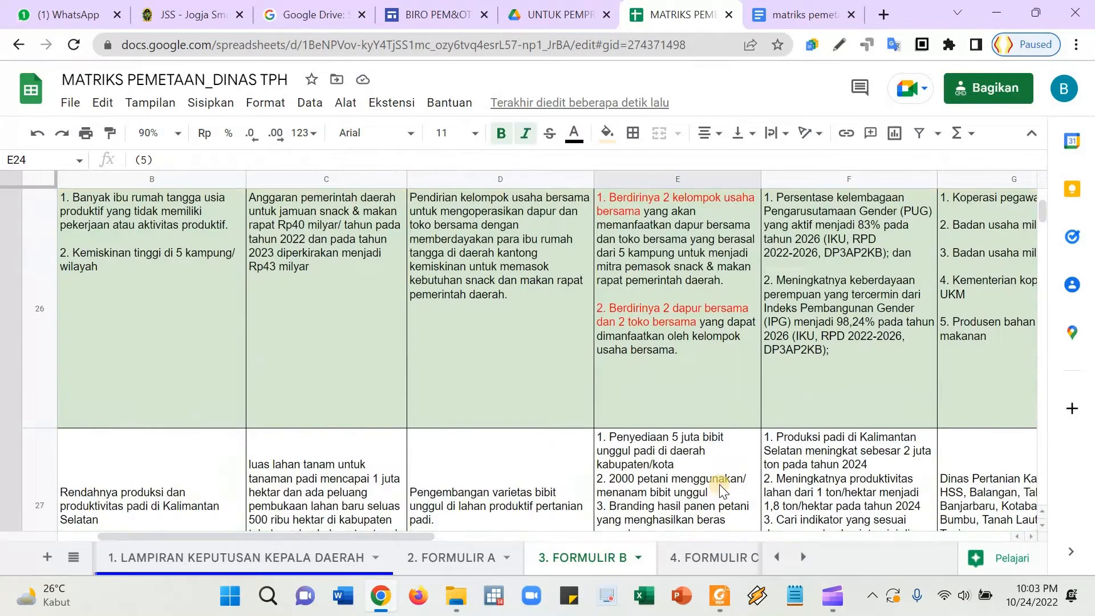
left_click(725, 490)
key("Right")
key("Right")
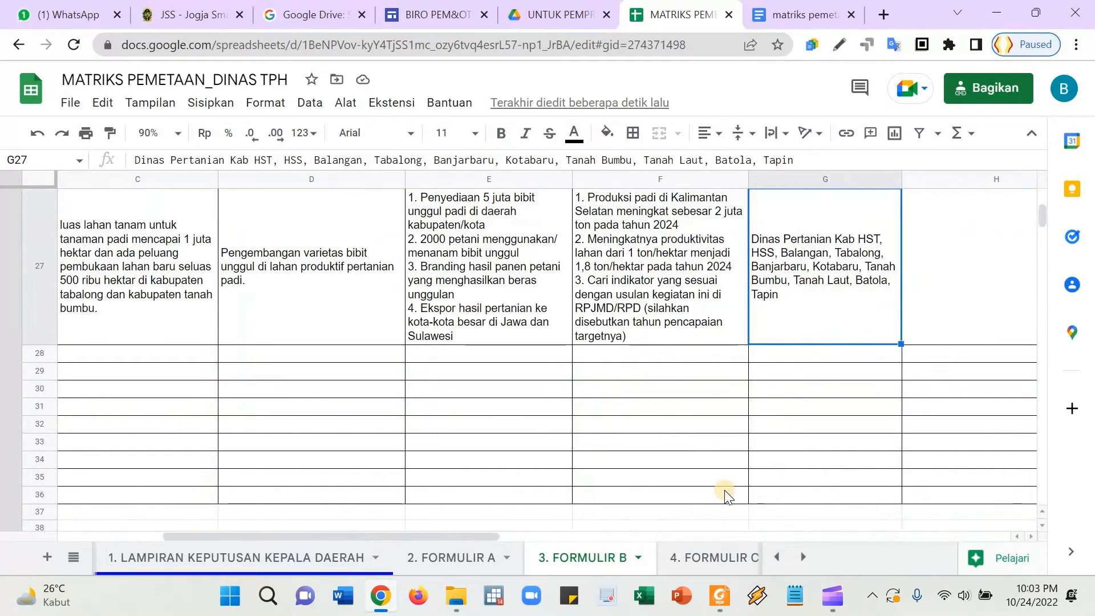
key("Right")
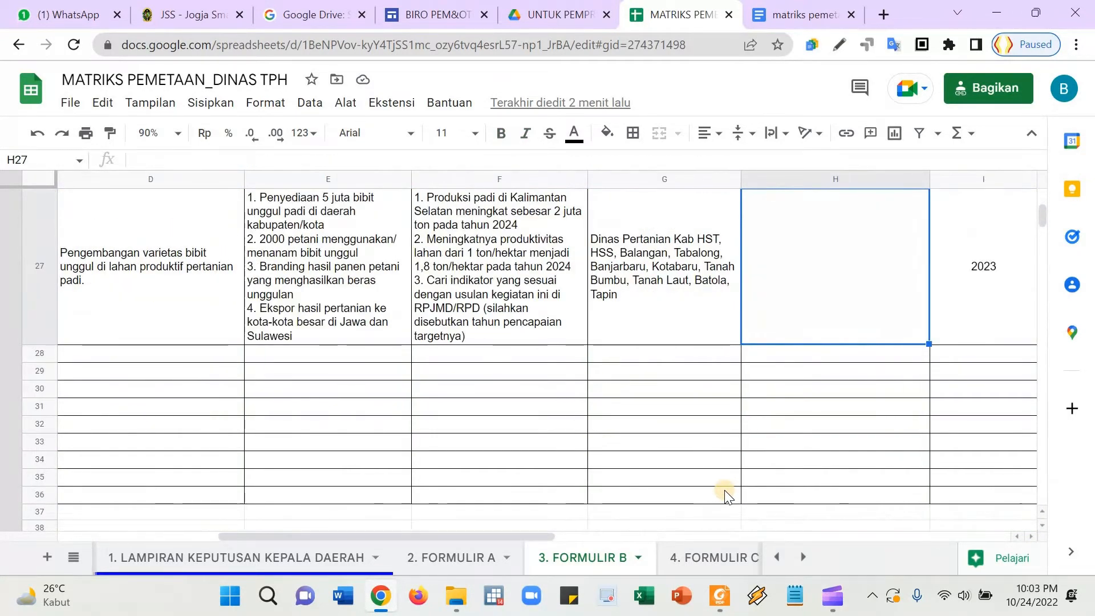
scroll(662, 426, "up", 1)
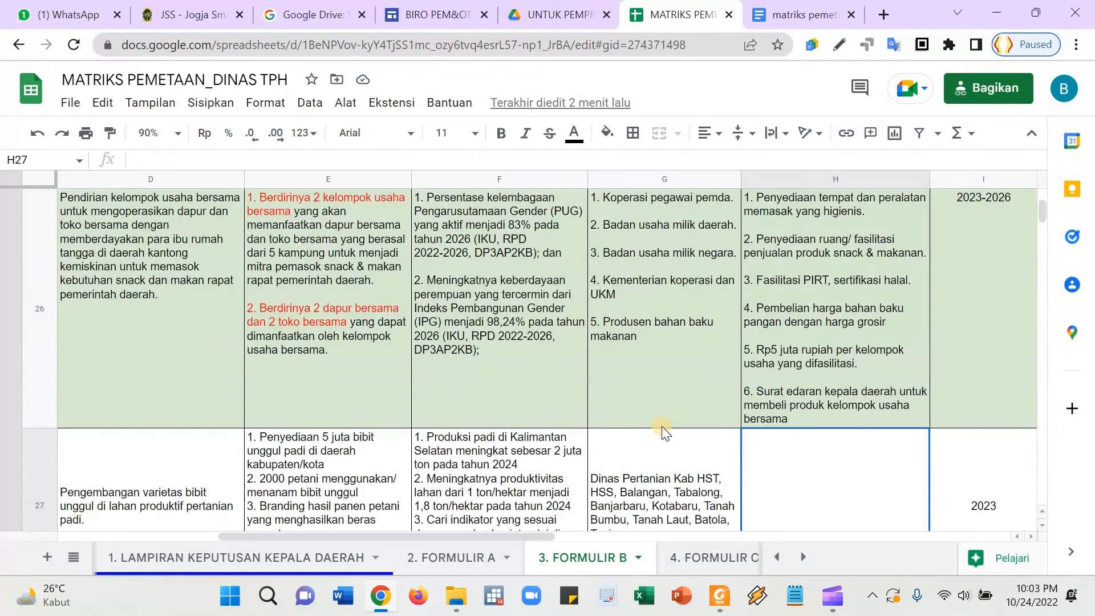
scroll(649, 348, "down", 1)
scroll(787, 354, "up", 1)
- In H27, write support points 1–4, from Rp 2 milyar provincial budget to rice marketing
type("1. ")
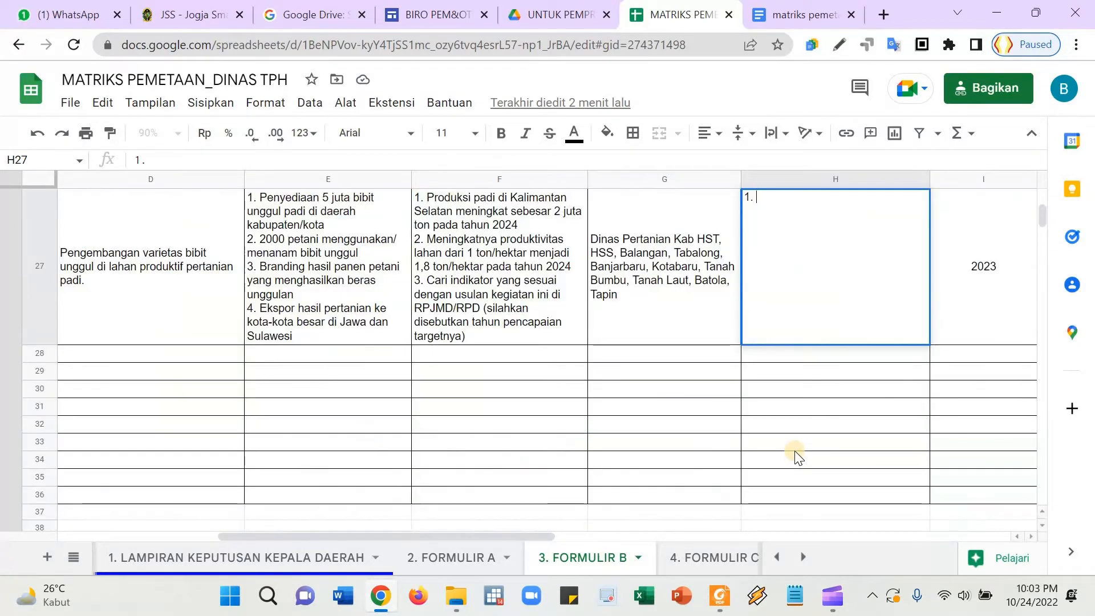
type("Dukungan ")
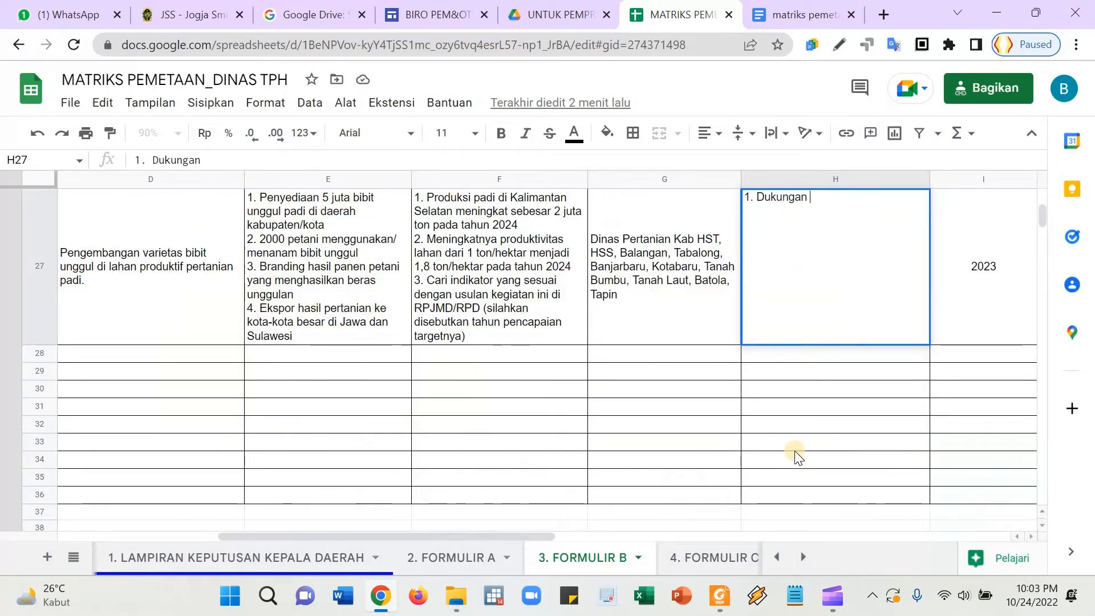
type("angggaran")
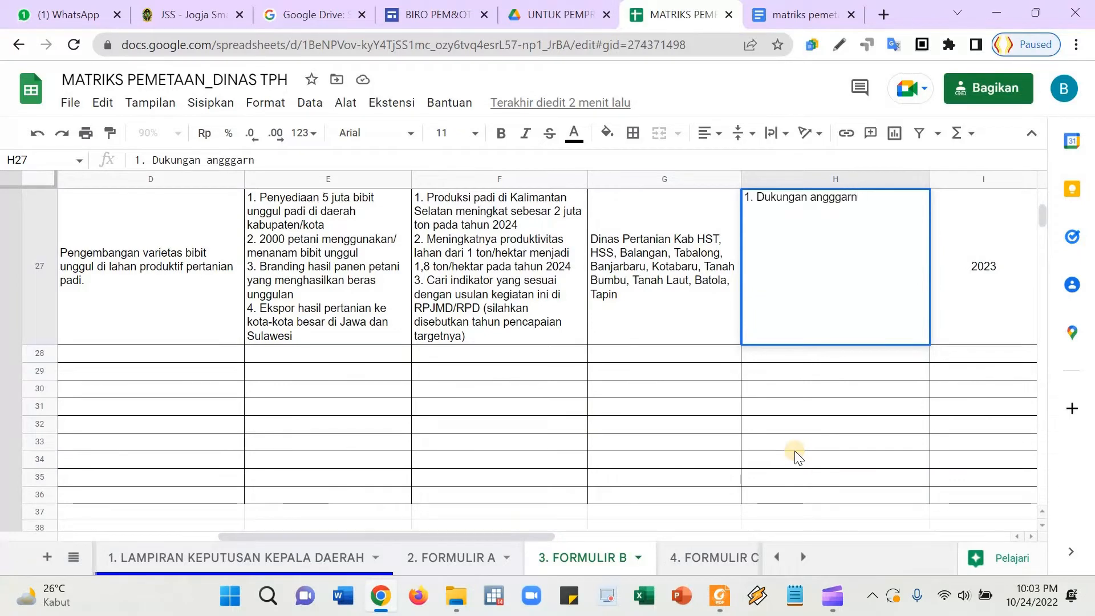
key("BackSpace")
type("an di ")
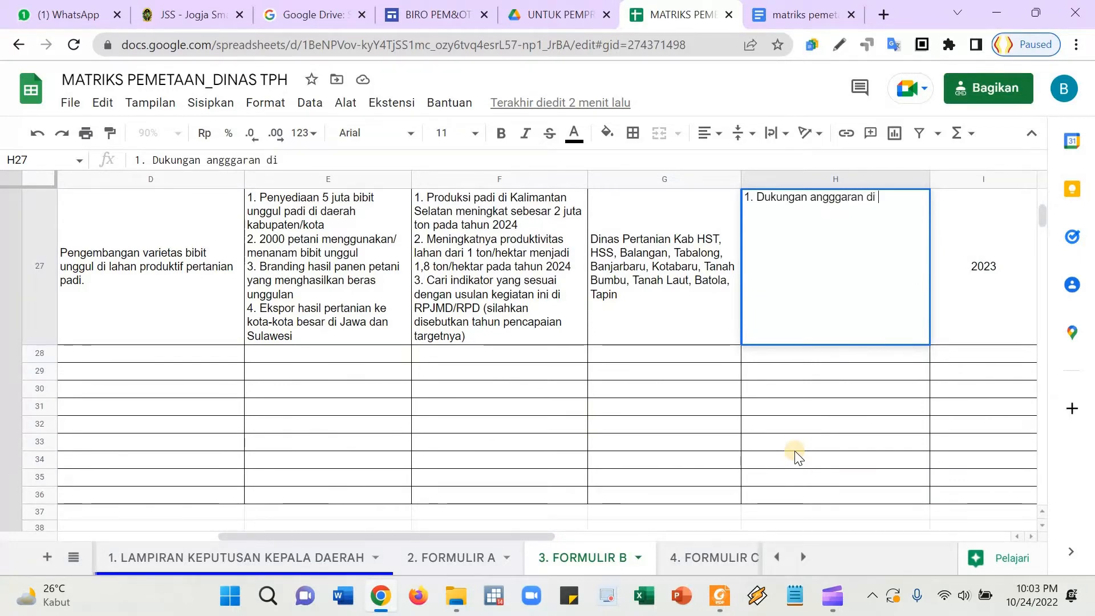
type("Pemprov Ka")
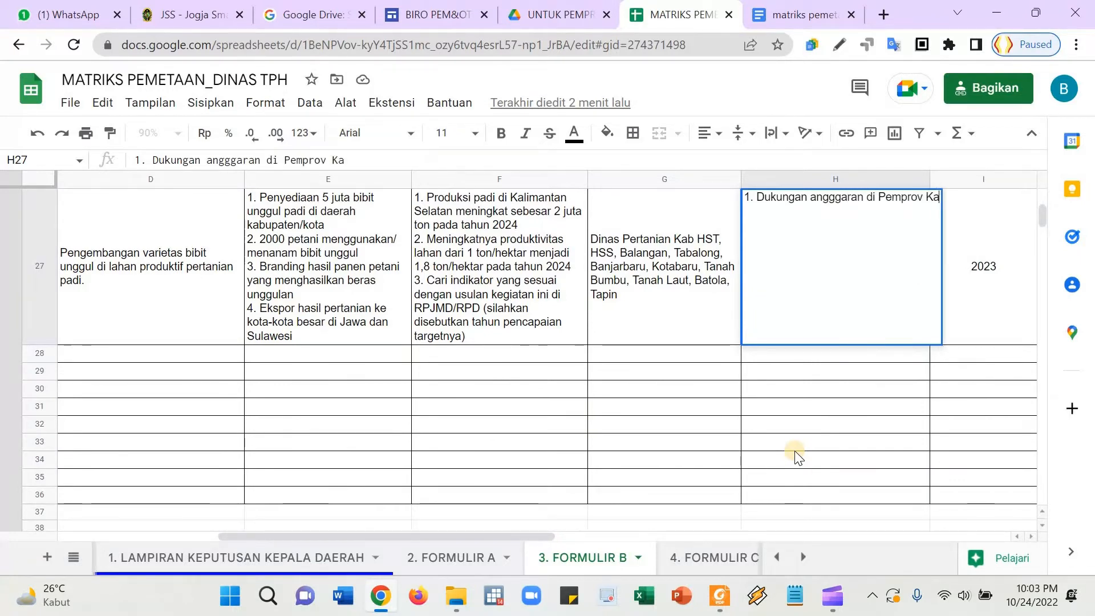
type("limantan S")
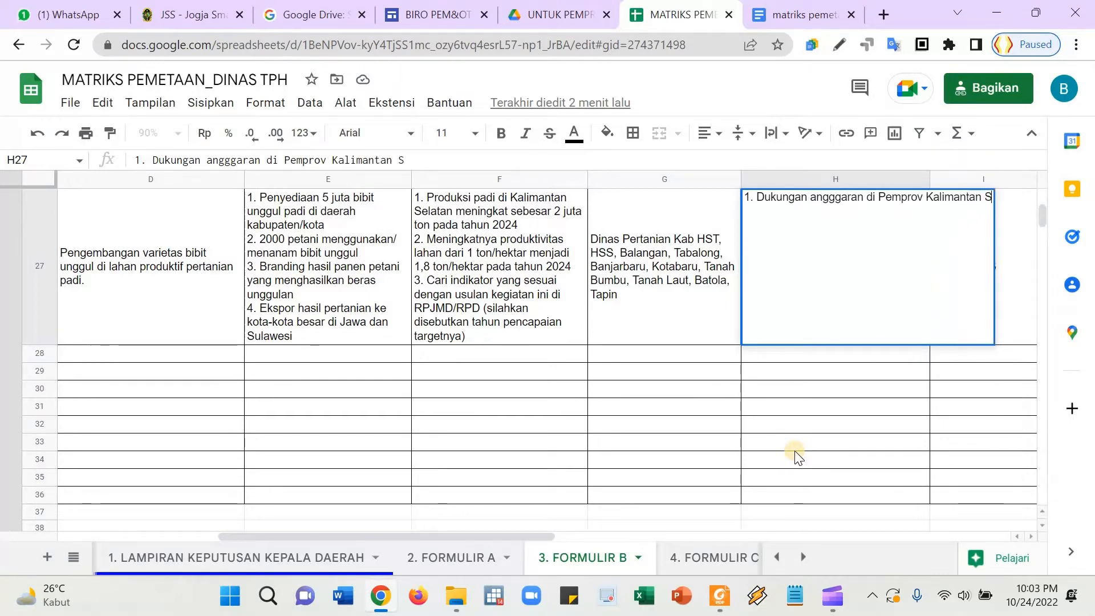
type("elatan sebe")
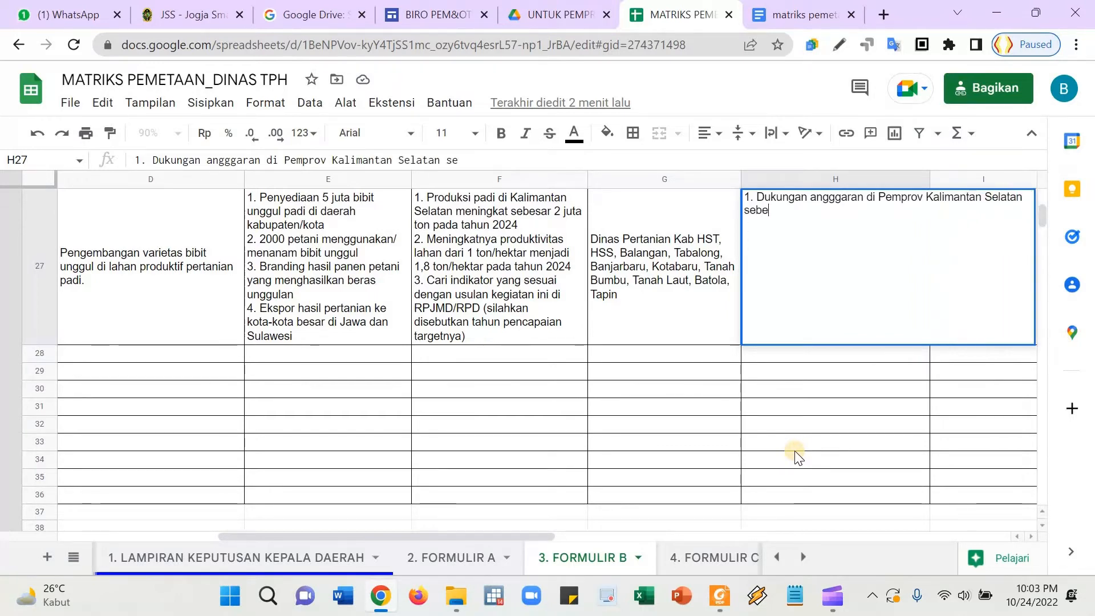
type("sar Rp 2 mi")
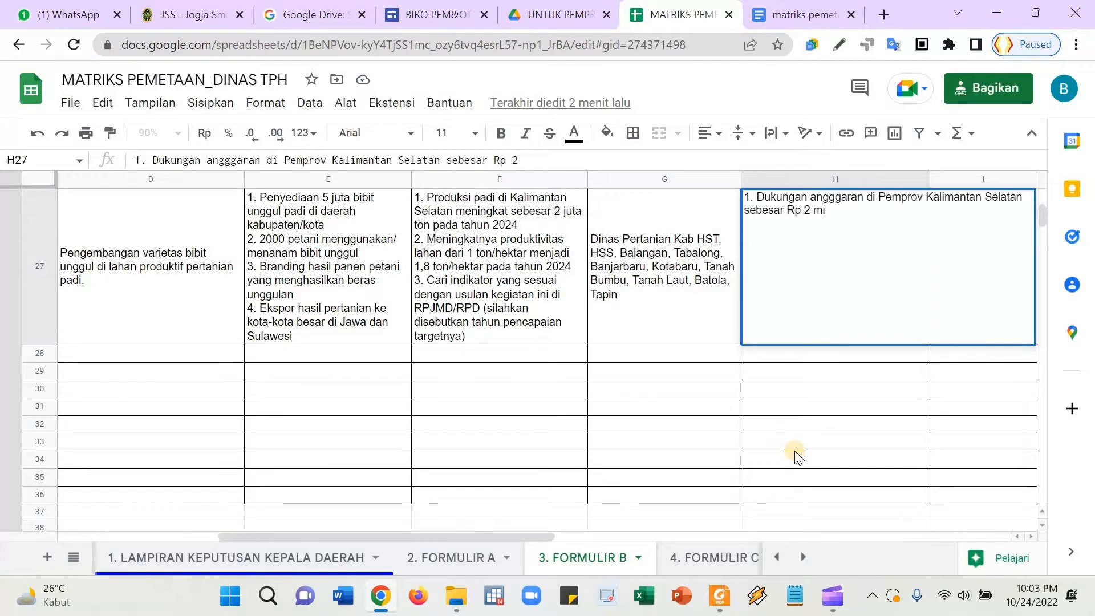
type("lyar rup")
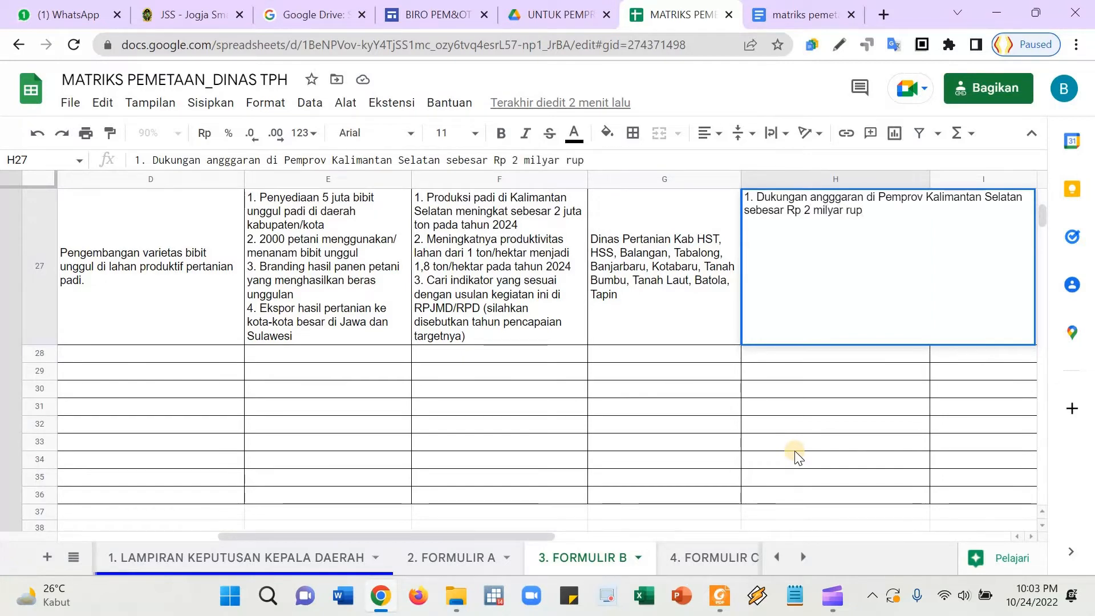
type("iah untuk ......")
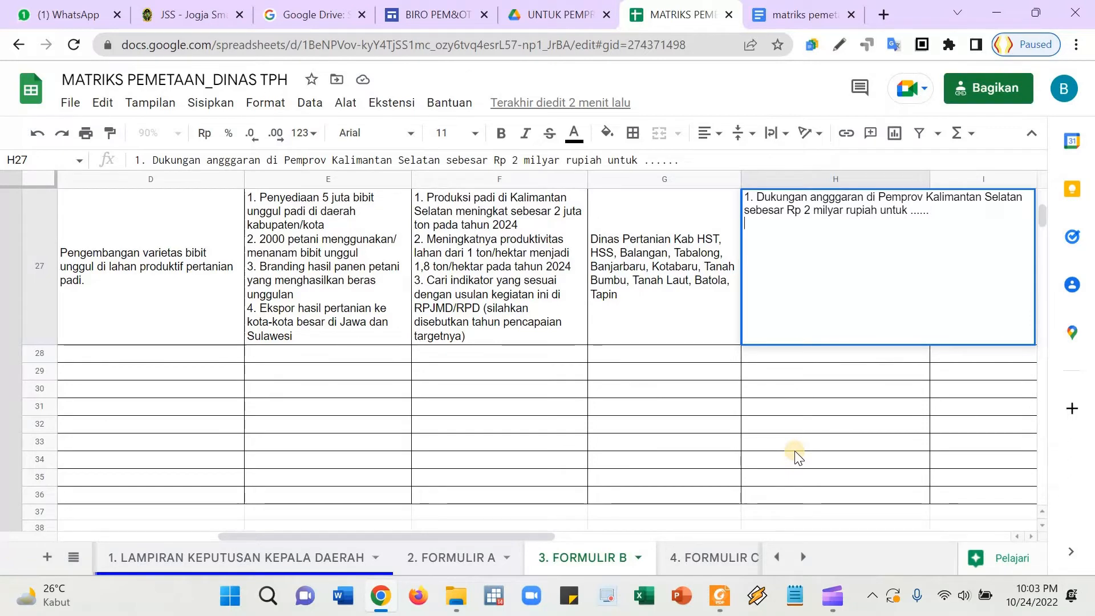
type("2. Dukunga")
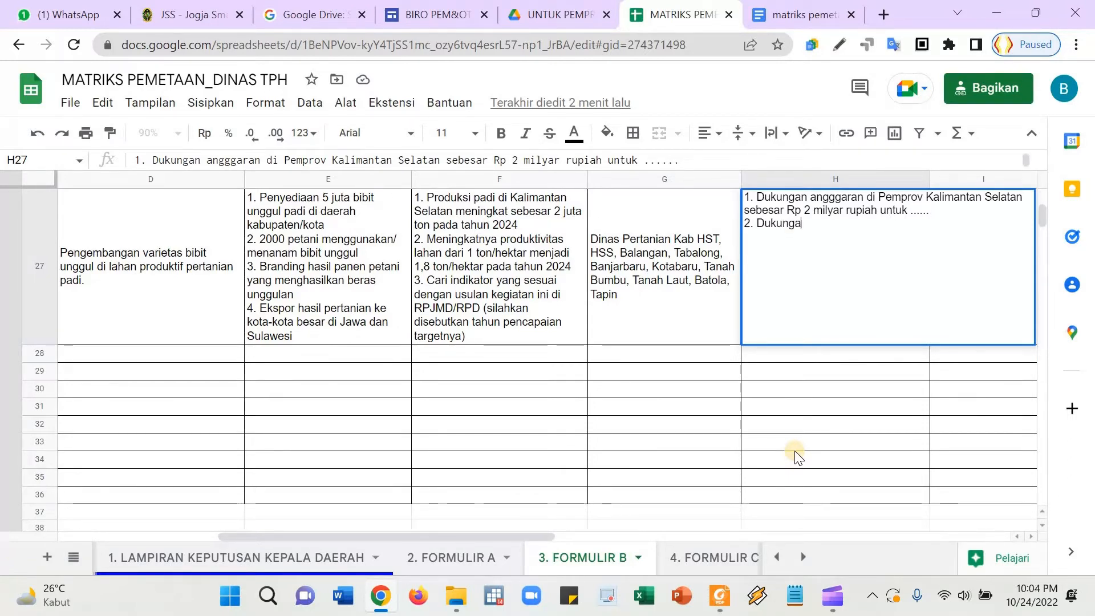
type("n anggaran di masi")
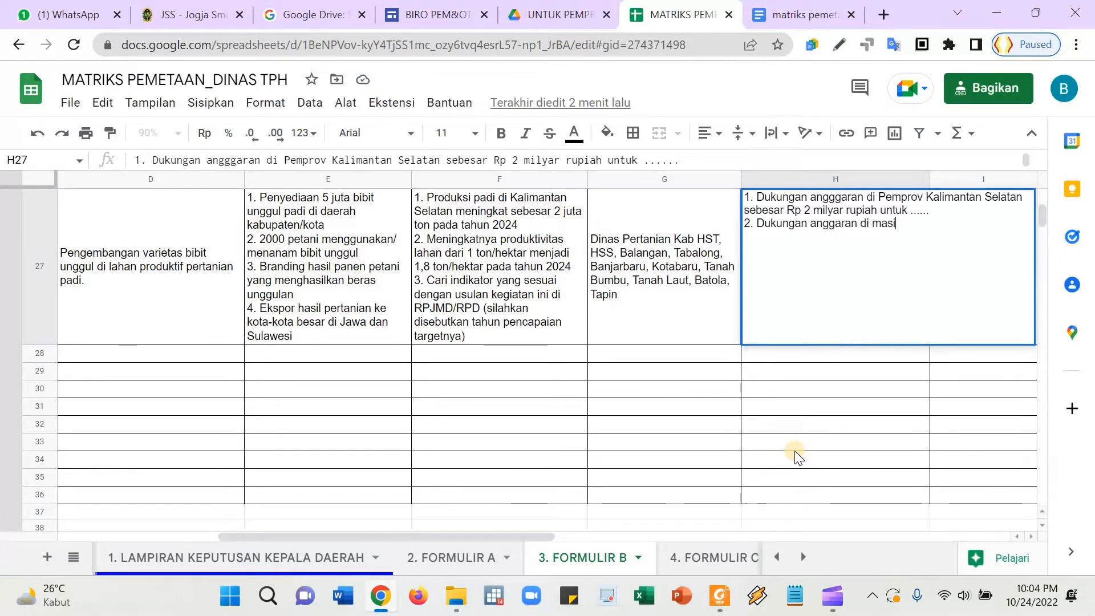
type("ng-masing pemk")
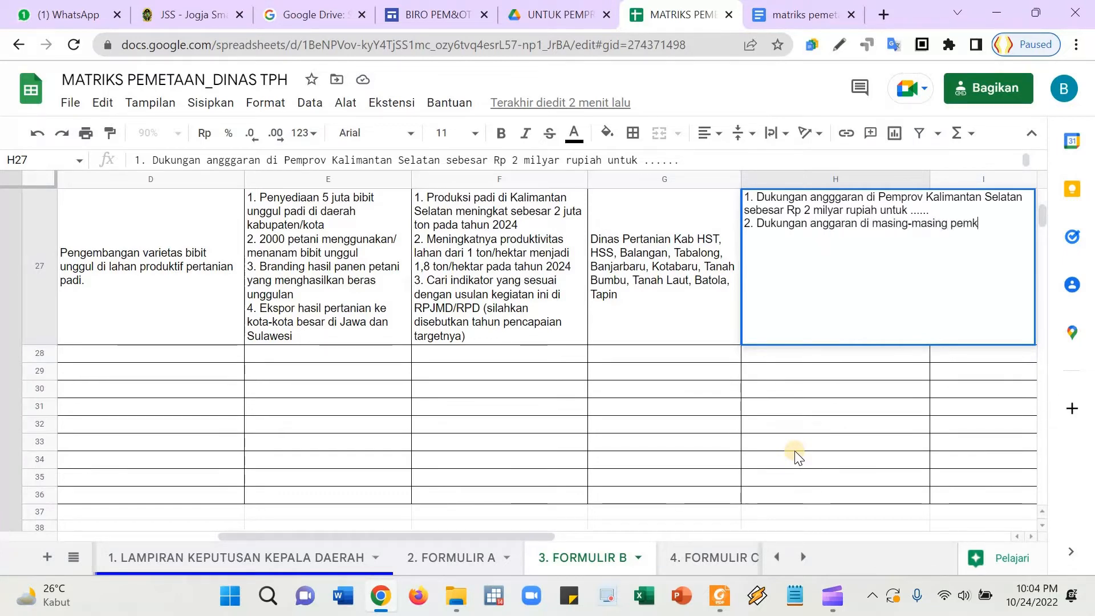
type("ab/pemkot")
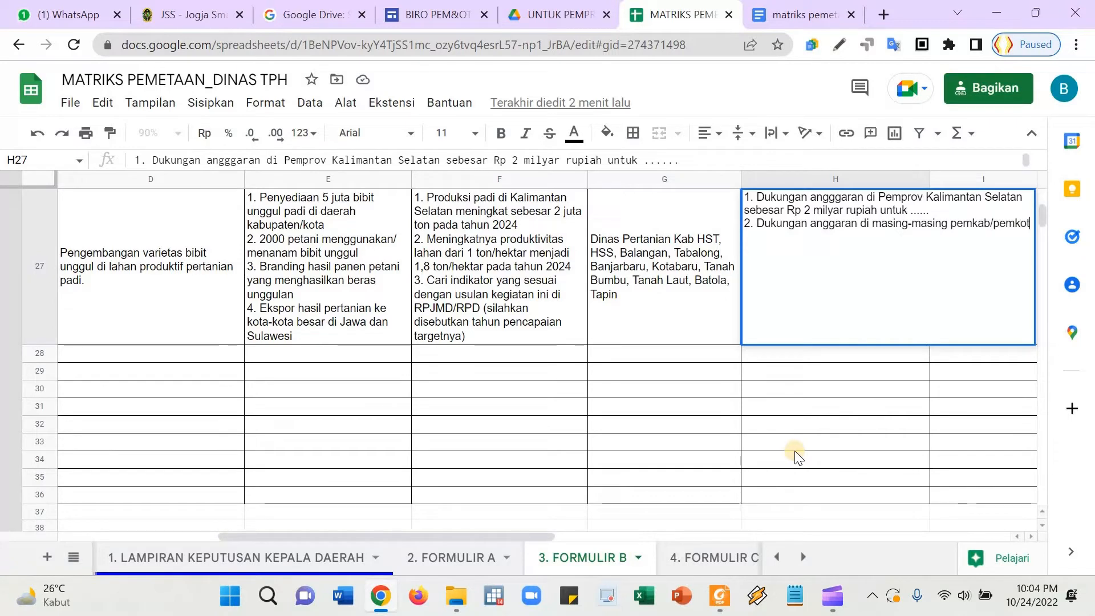
type(" sebesar R")
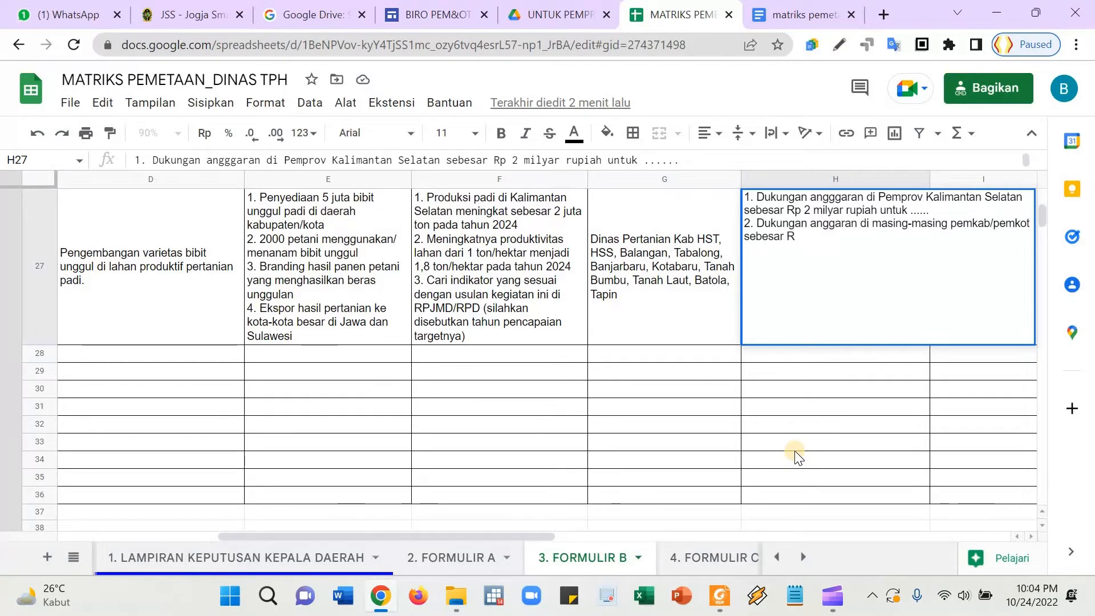
type("p 1m ")
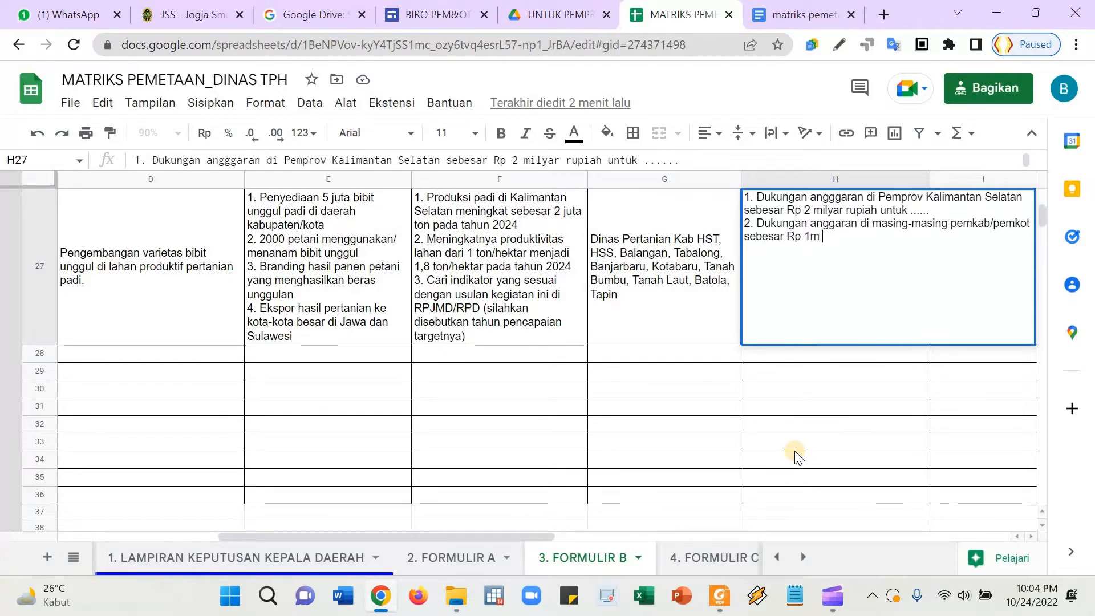
key("BackSpace")
key("BackSpace")
type(" milyar rupiah untuk")
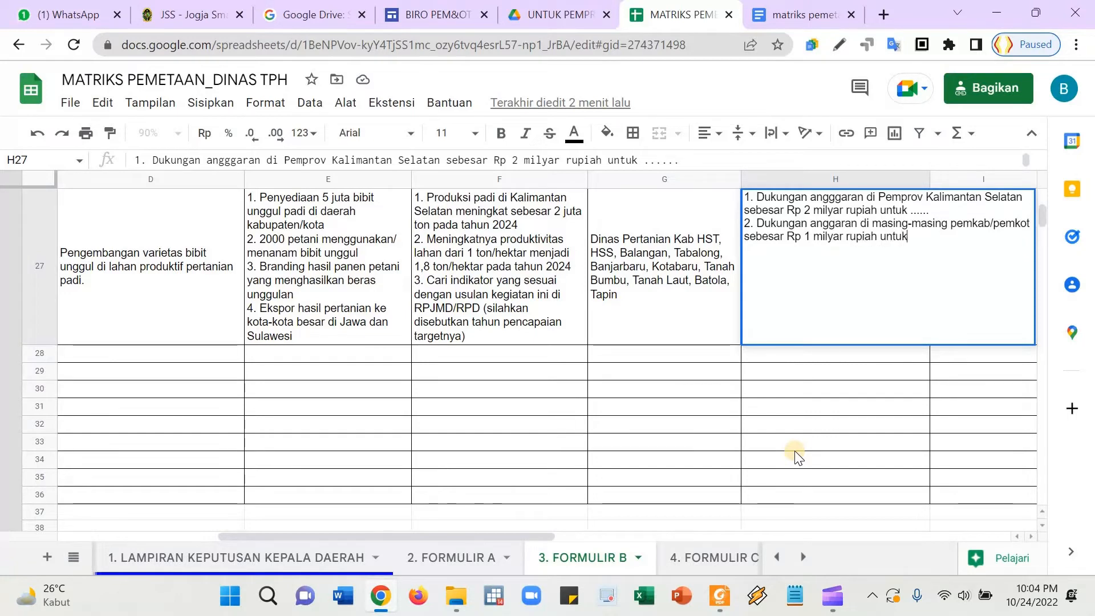
type(" .....")
key("alt+Return")
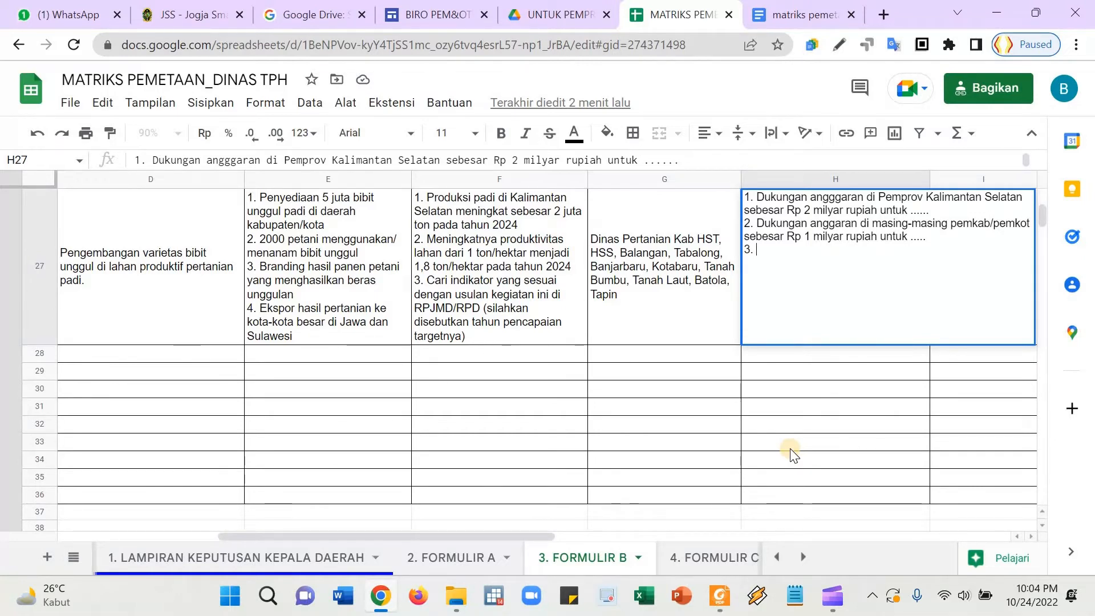
type("Perl")
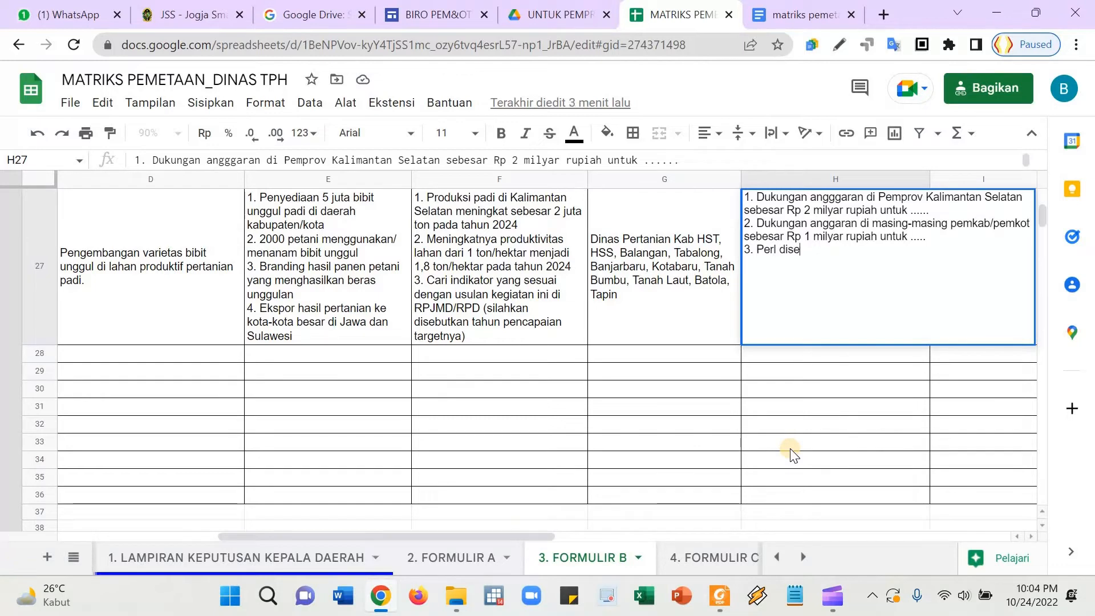
type(" dise")
key("BackSpace")
type("diakan per")
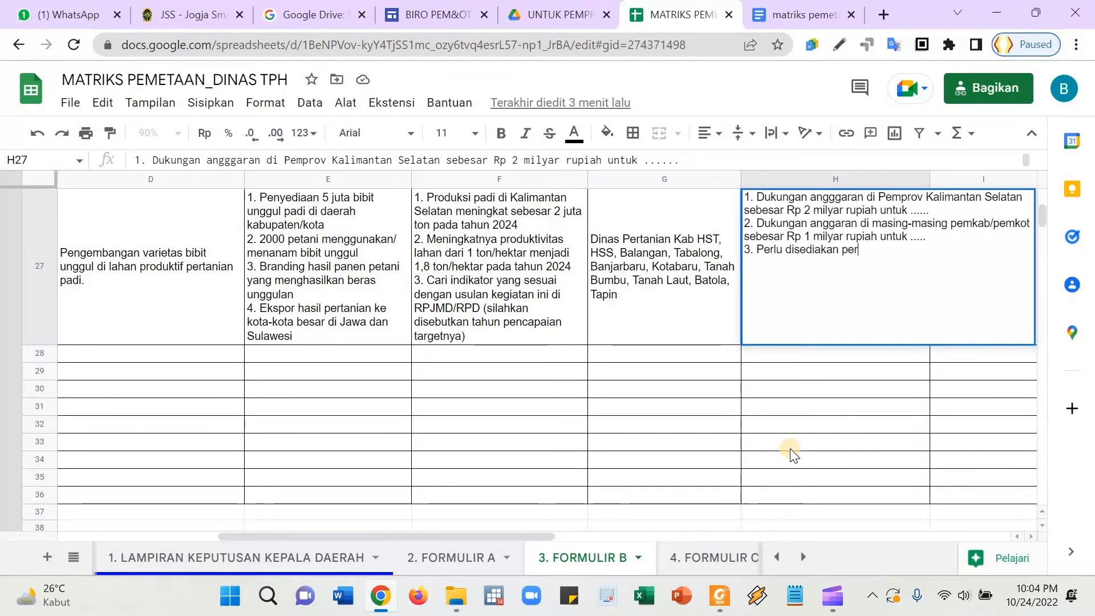
type("aturan kepala dae")
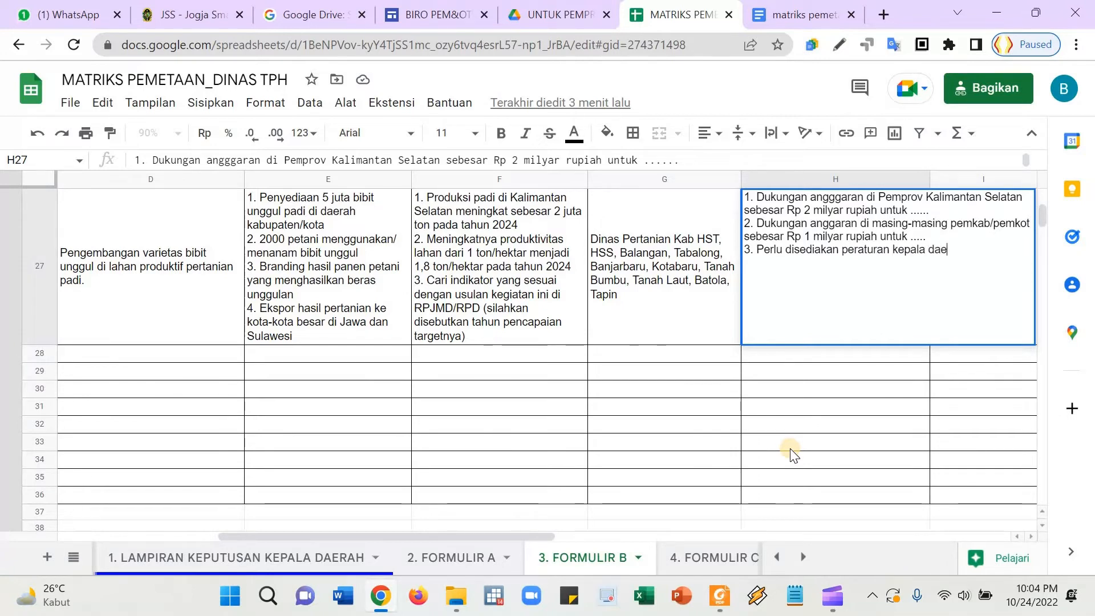
type("rah yang mendorong")
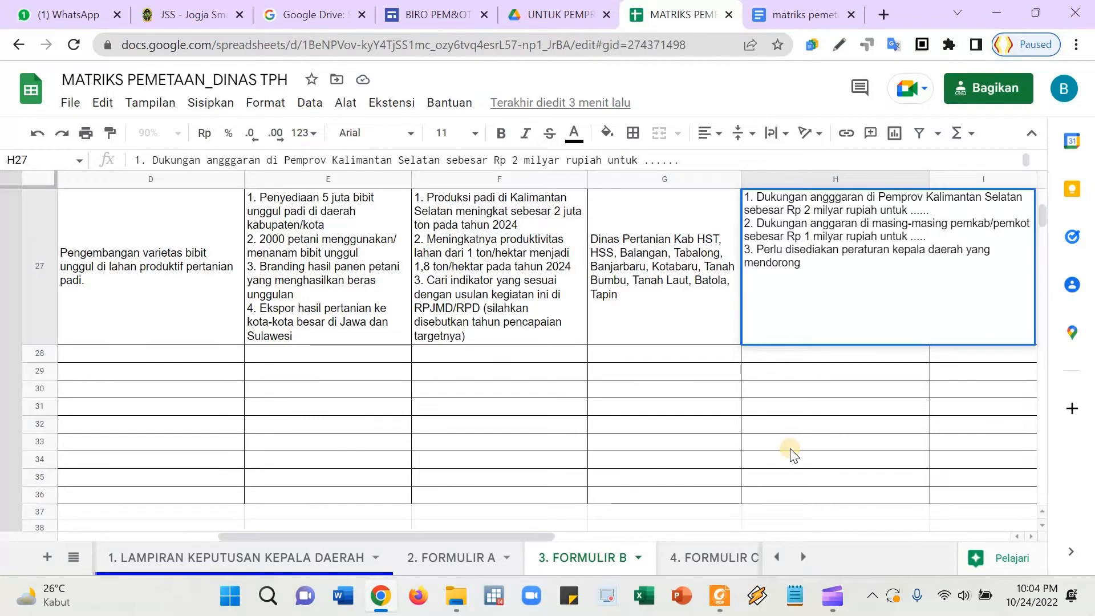
type(" petani untuk menggu")
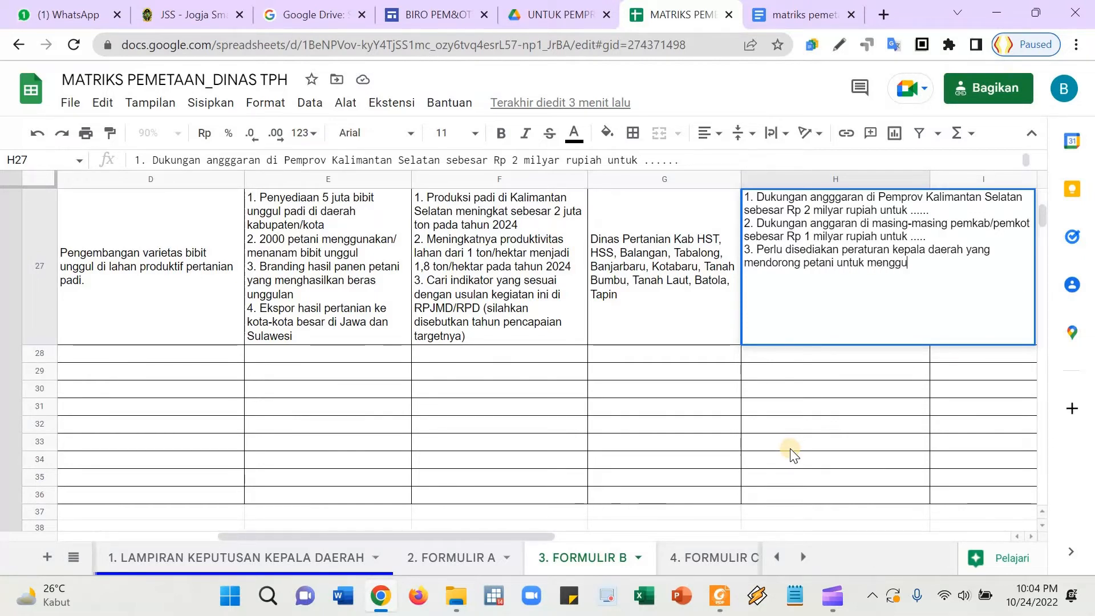
type("nakan bbbib")
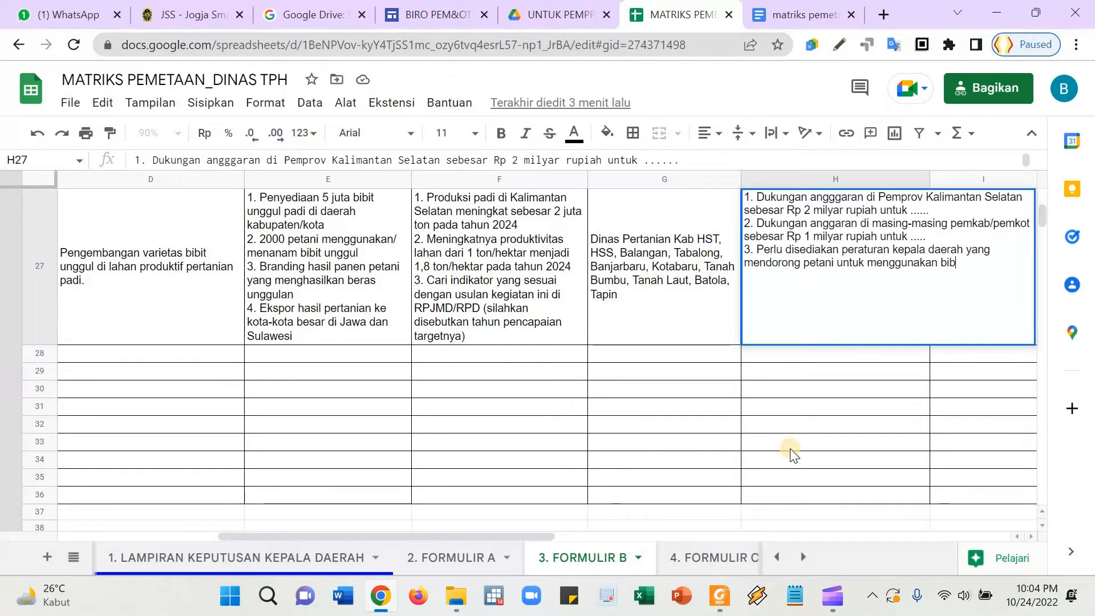
type("it")
type(" unggul")
type("4")
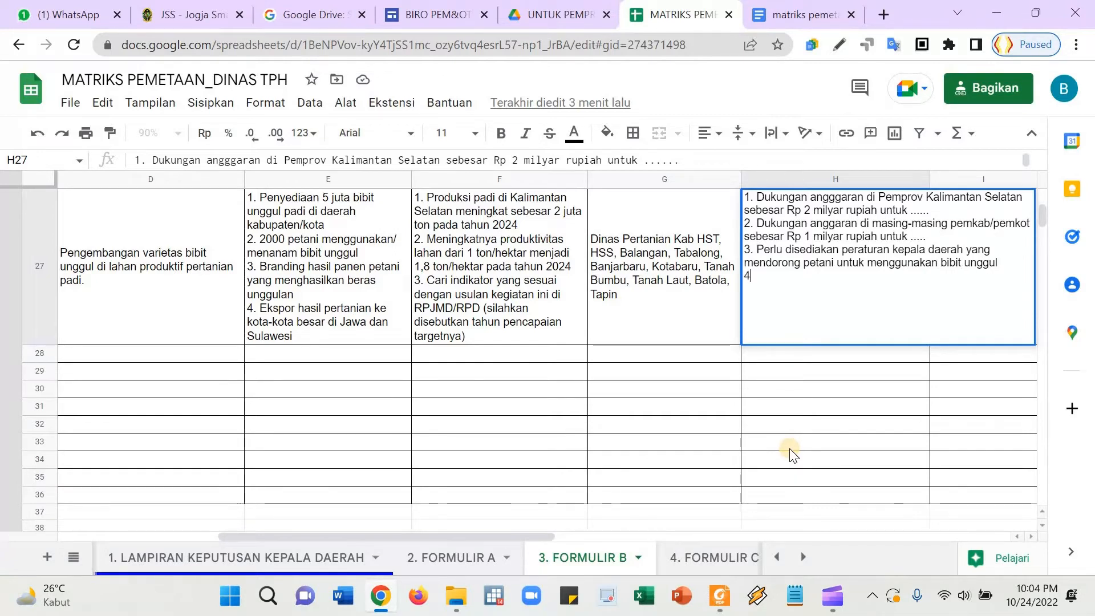
type(". k")
type("Kerja")
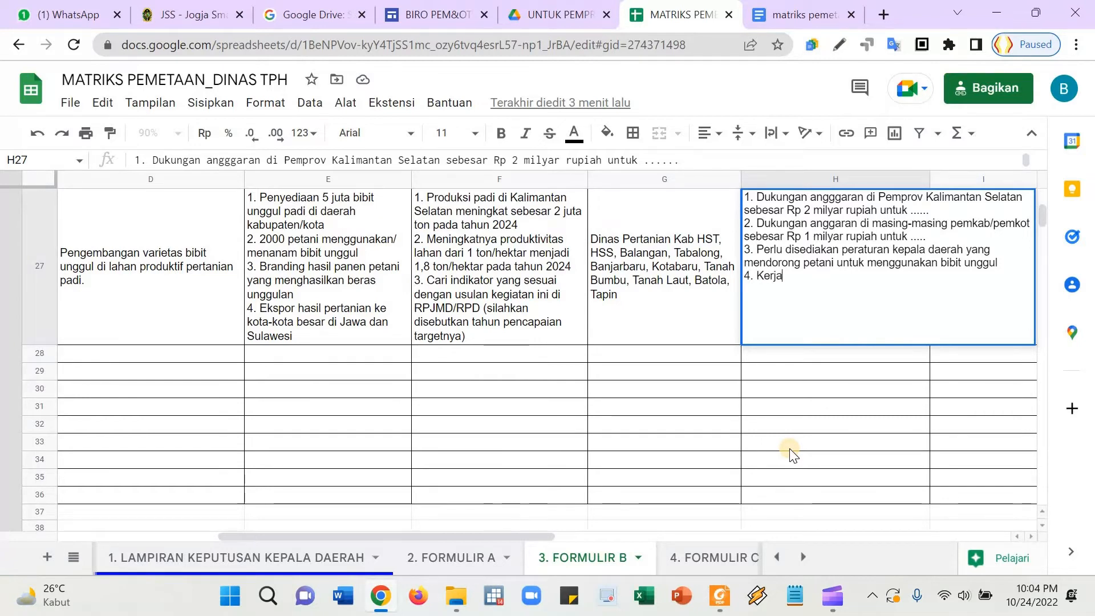
type("sama Antar D")
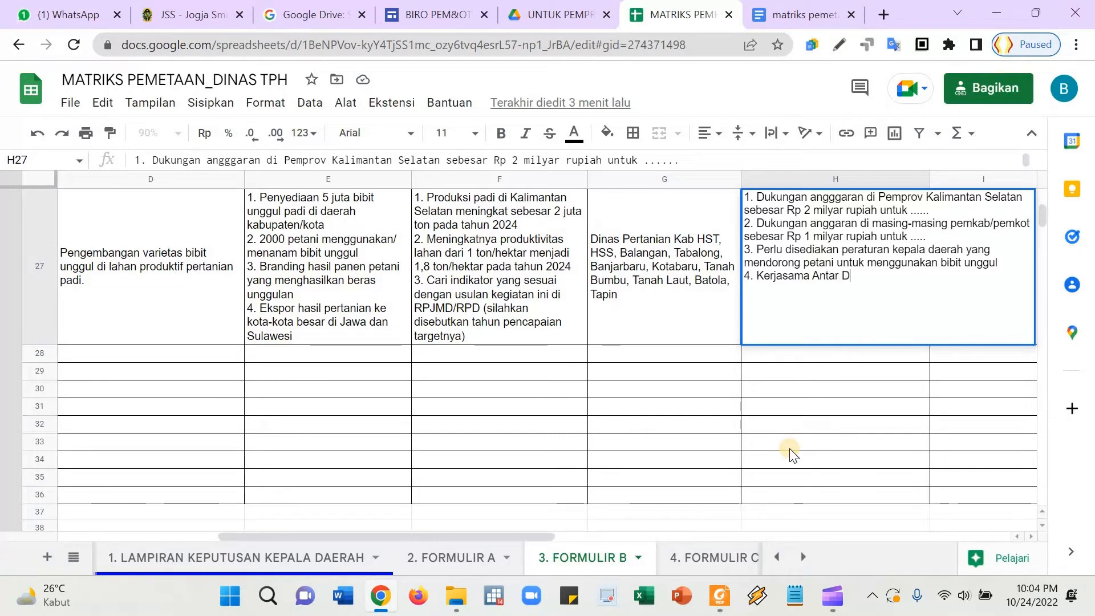
type("aerah dalam pemaasar")
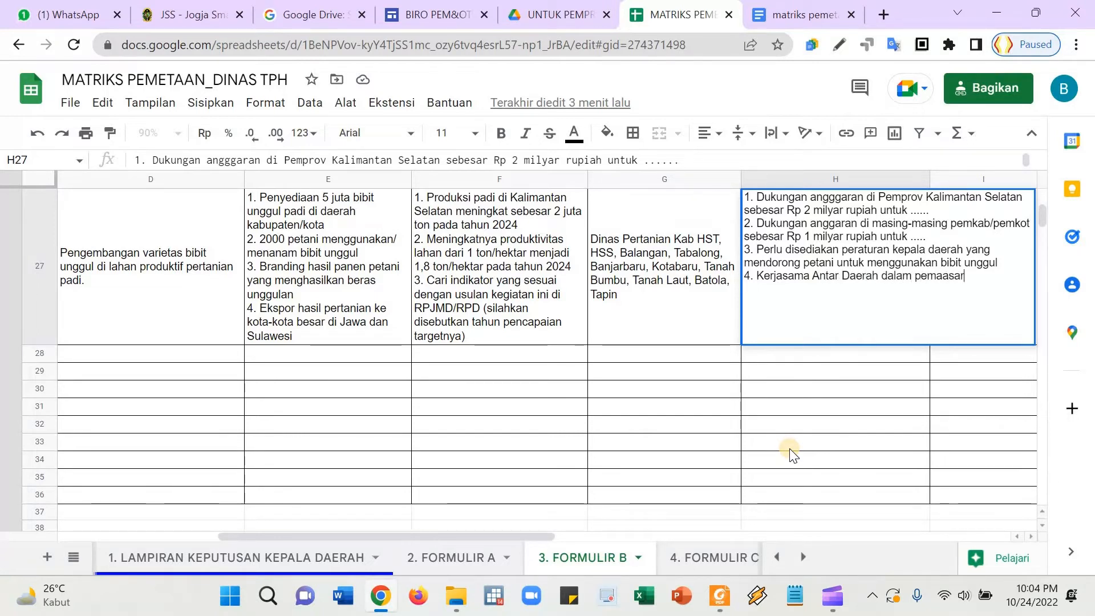
key("BackSpace")
key("BackSpace")
key("BackSpace")
key("BackSpace")
type("saran produk beras")
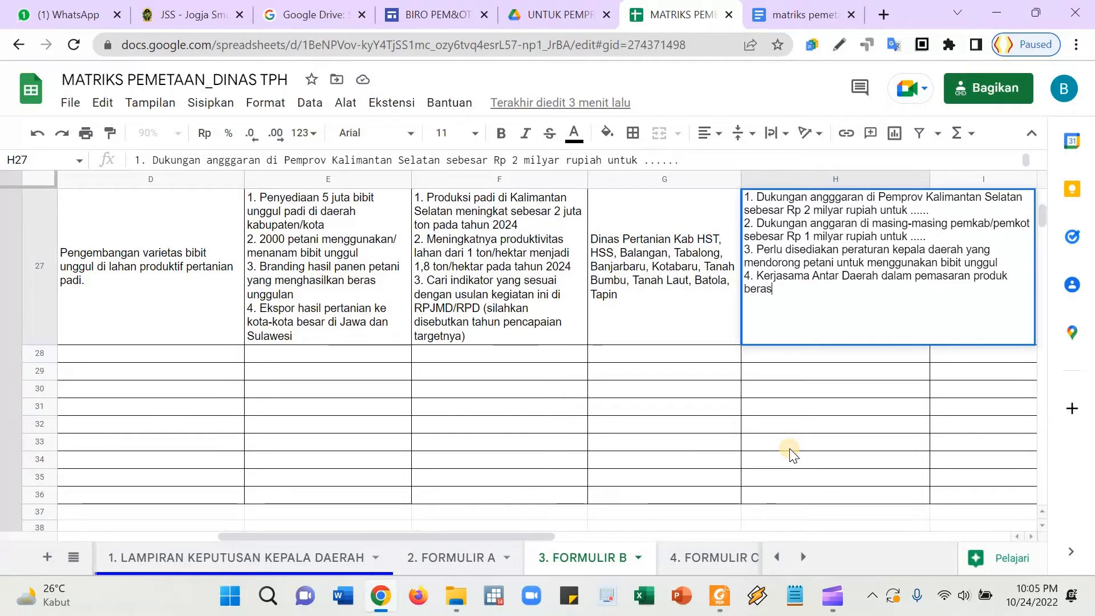
type(" hasil dari")
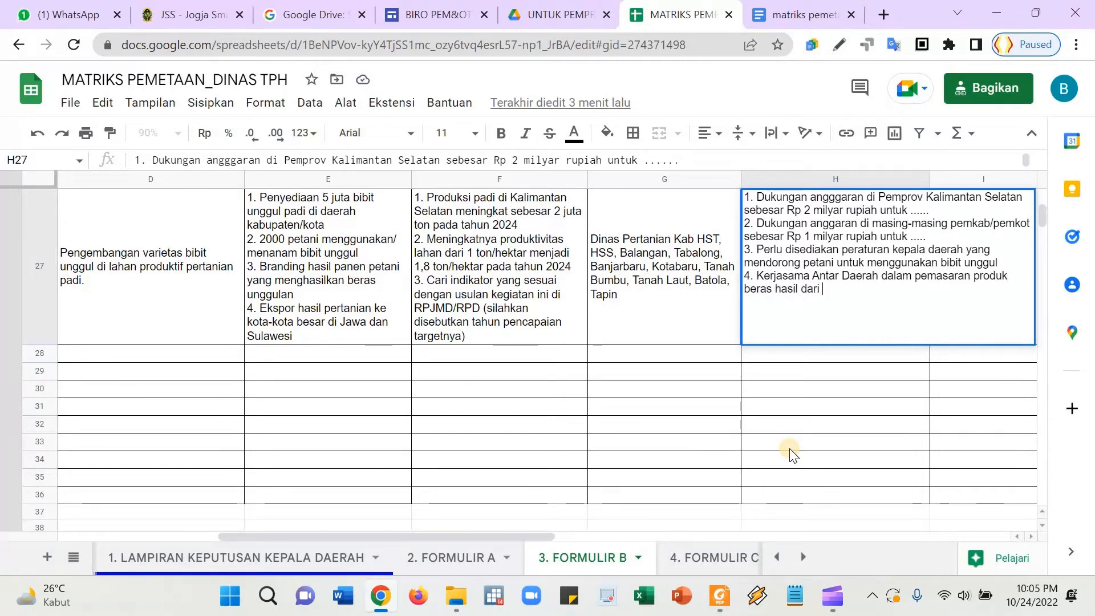
type(" bibit unggul.")
- Start a fifth support point in H27, then delete it so four points remain
key("alt+Return")
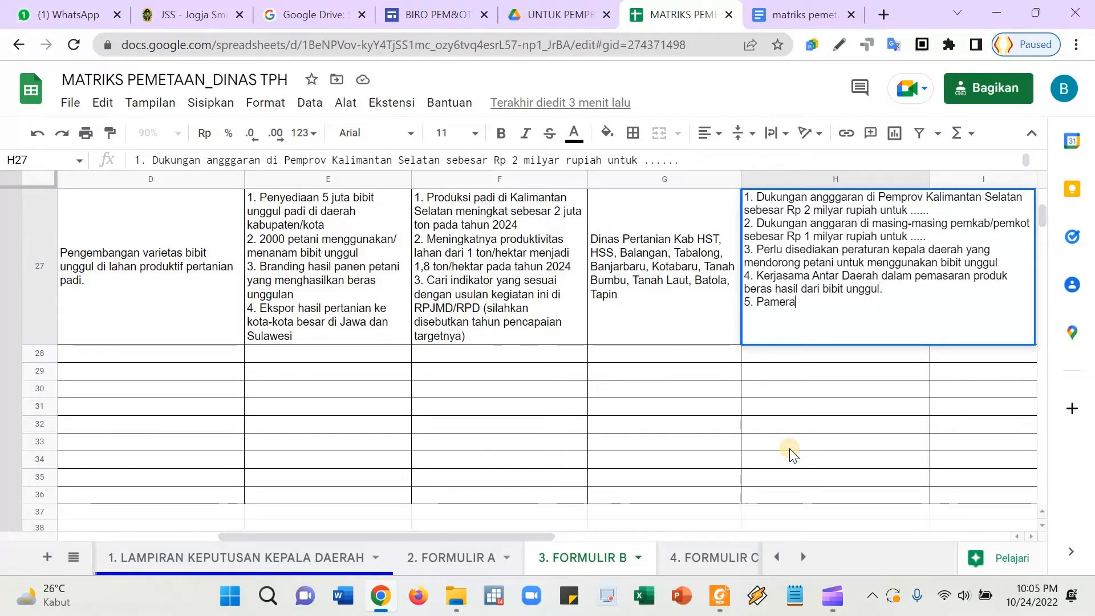
type("5. Pa")
key("BackSpace")
type("e")
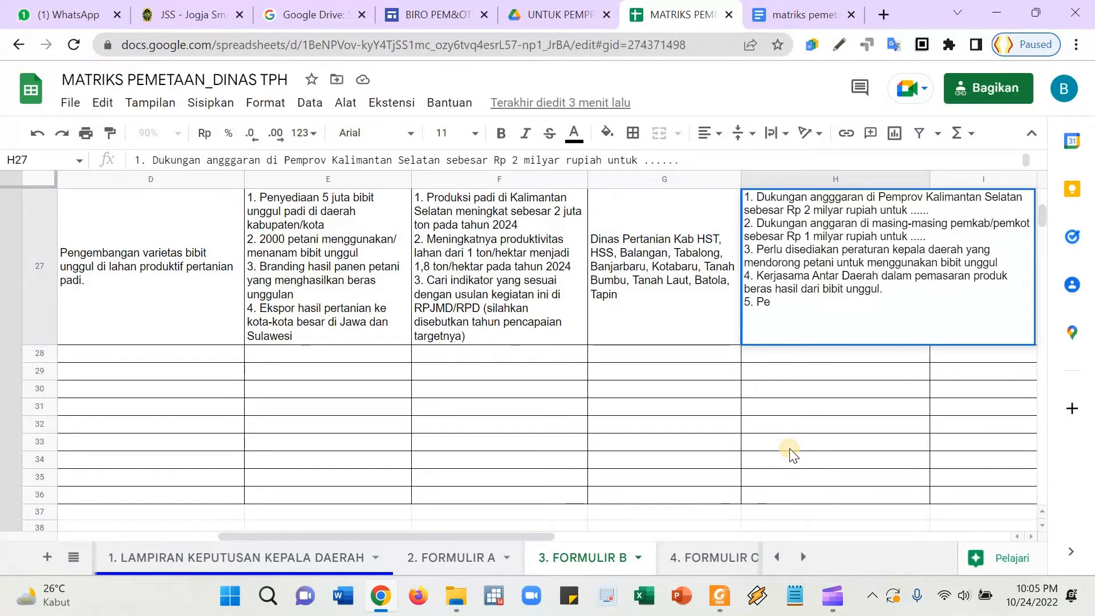
key("BackSpace")
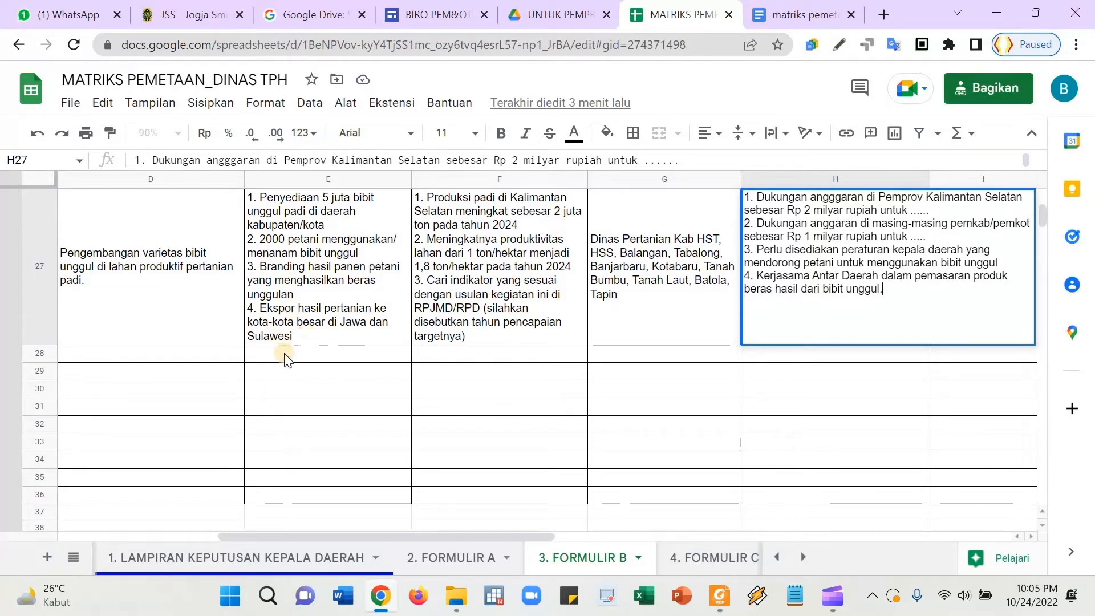
- Add output '5. Terselenggaranya 2x Agro Expo Kalimantan Selatan di Jawa dan Sulawesi' to E27
left_click(279, 340)
double_click(302, 348)
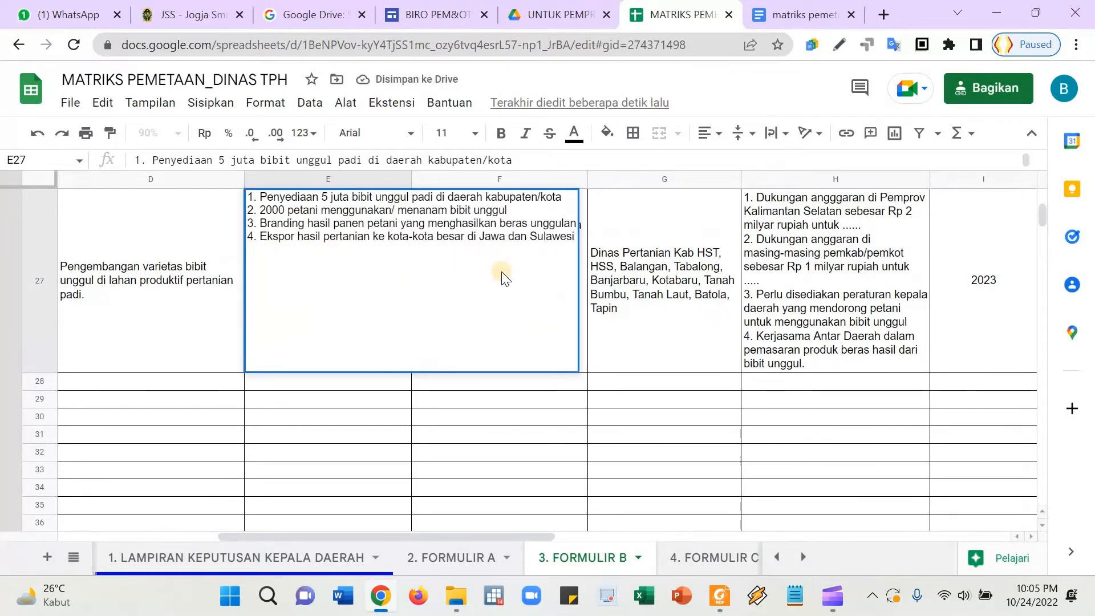
type("5. Terseleng")
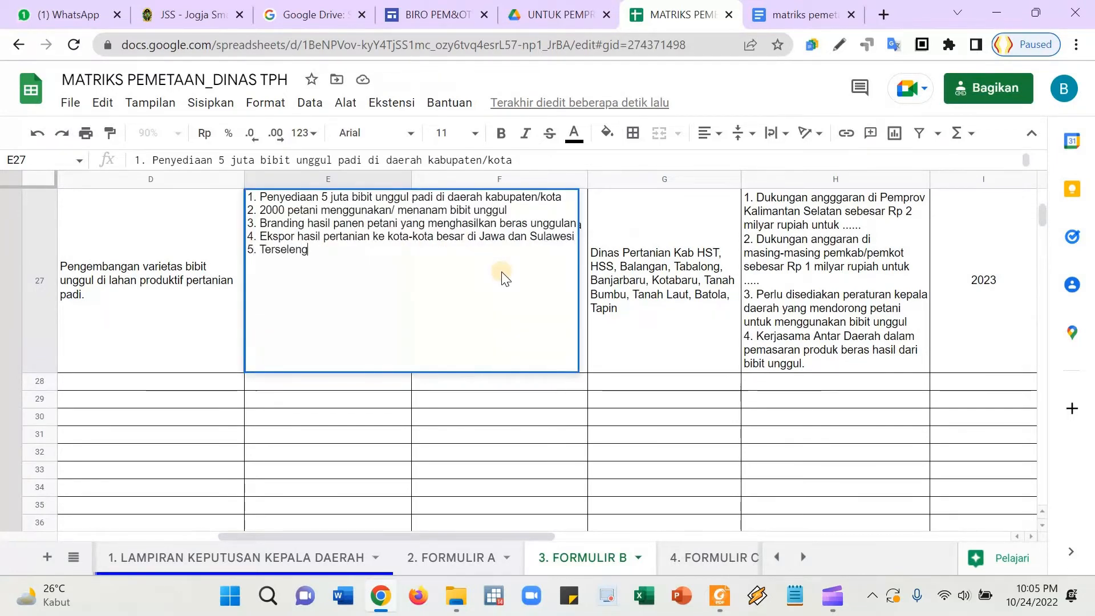
type("garanya 2x ")
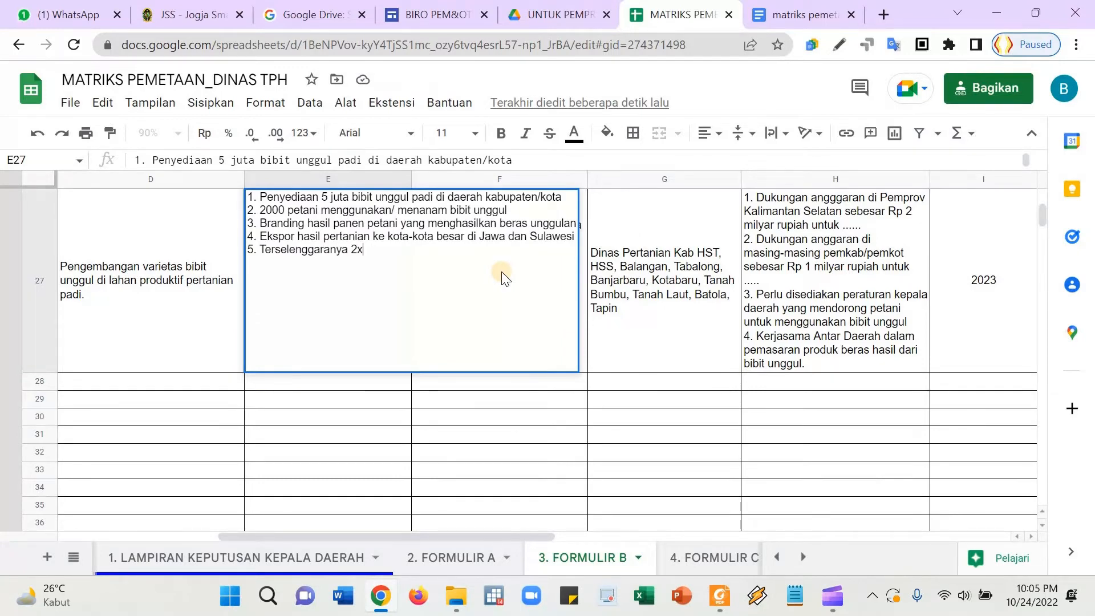
type("Agro Expo ka")
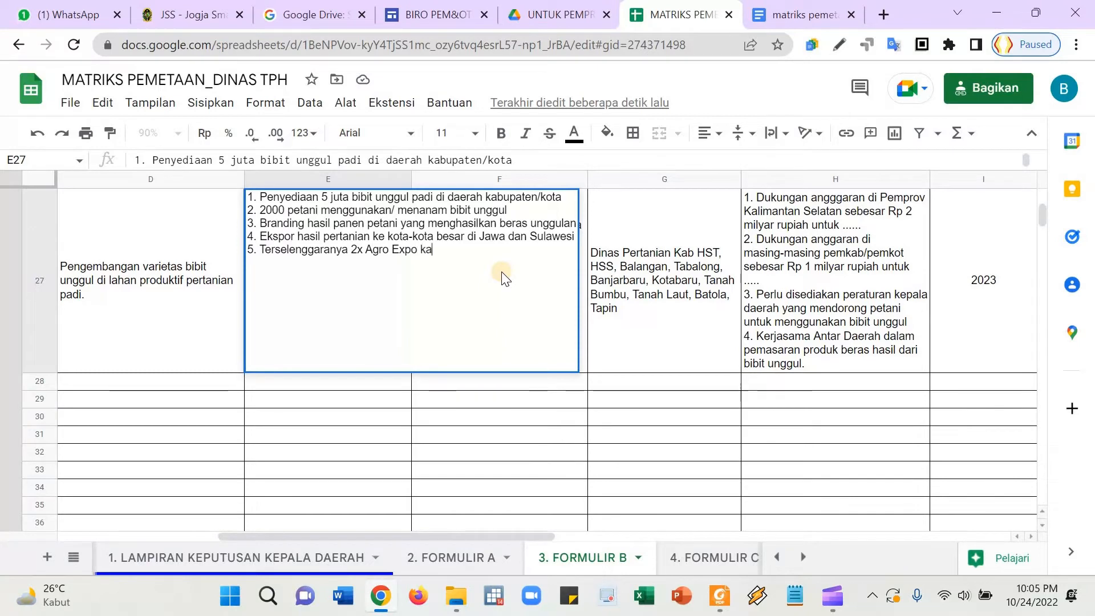
type("Kalimantan Selatan di Jawa")
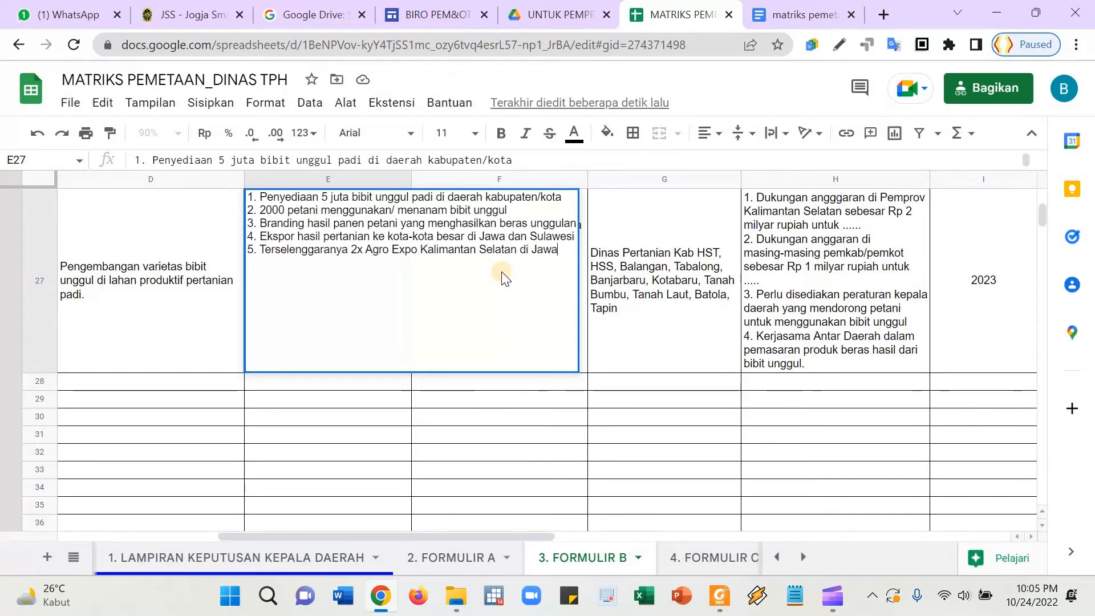
type(" dan Sule")
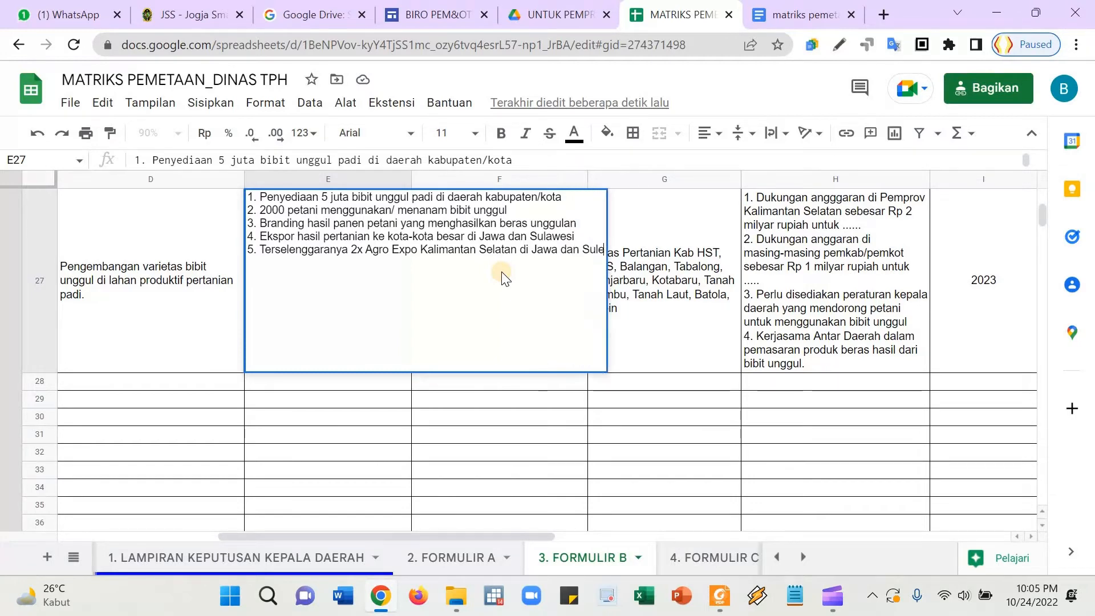
key("BackSpace")
type("awesi")
key("Return")
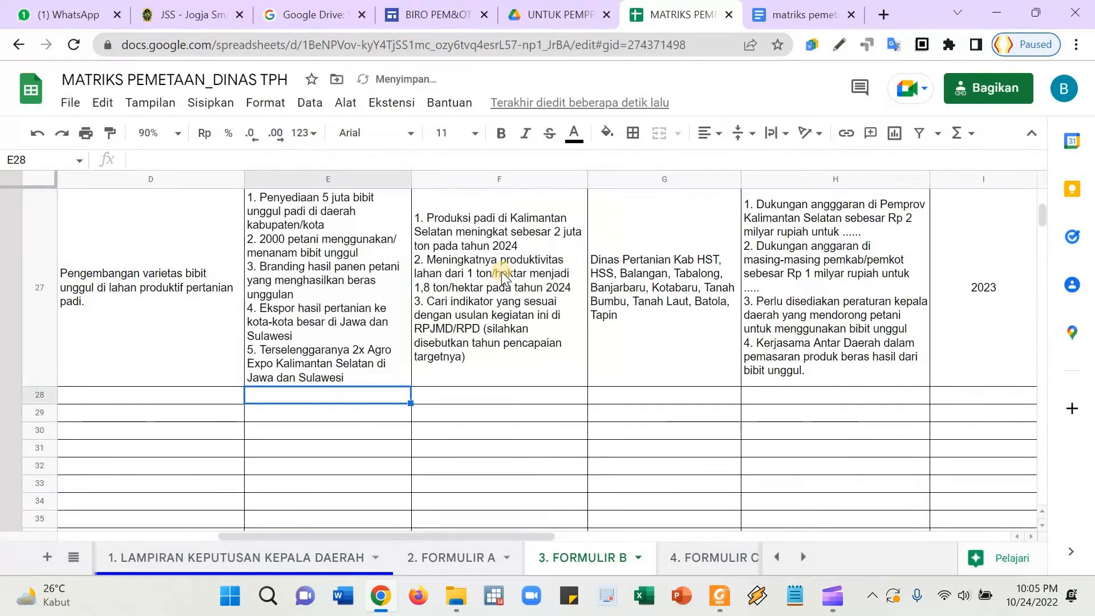
key("Right")
key("Right")
key("Up")
key("Right")
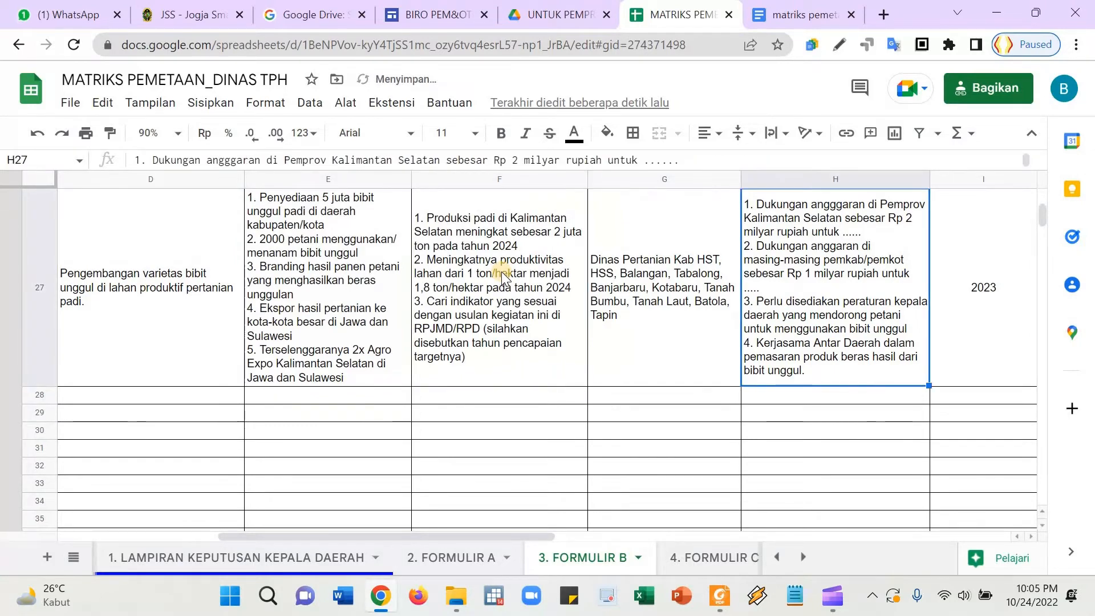
scroll(833, 374, "up", 1)
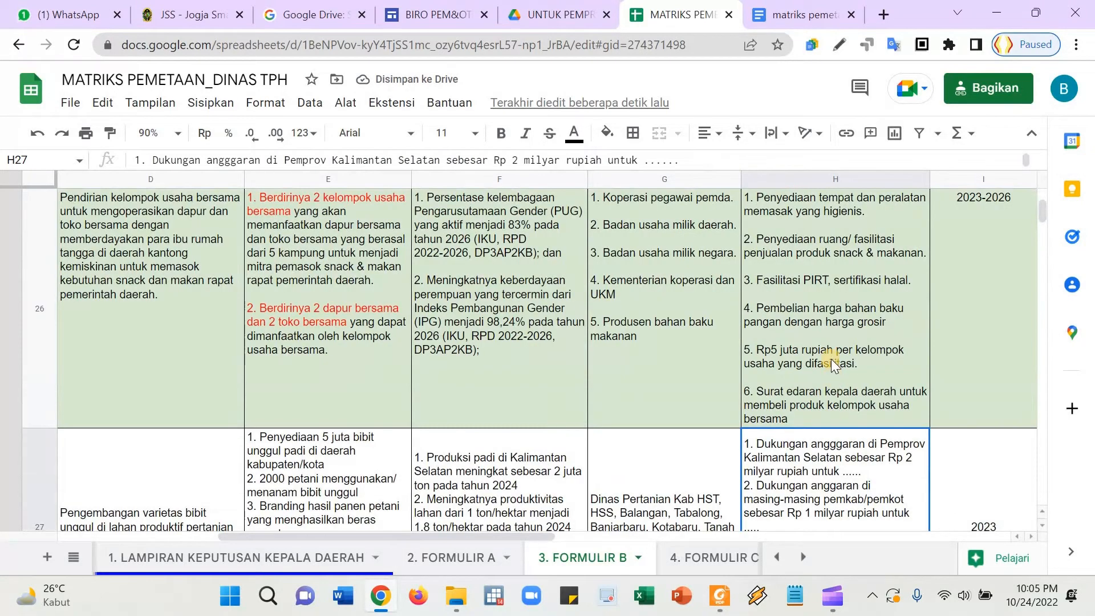
scroll(831, 359, "down", 1)
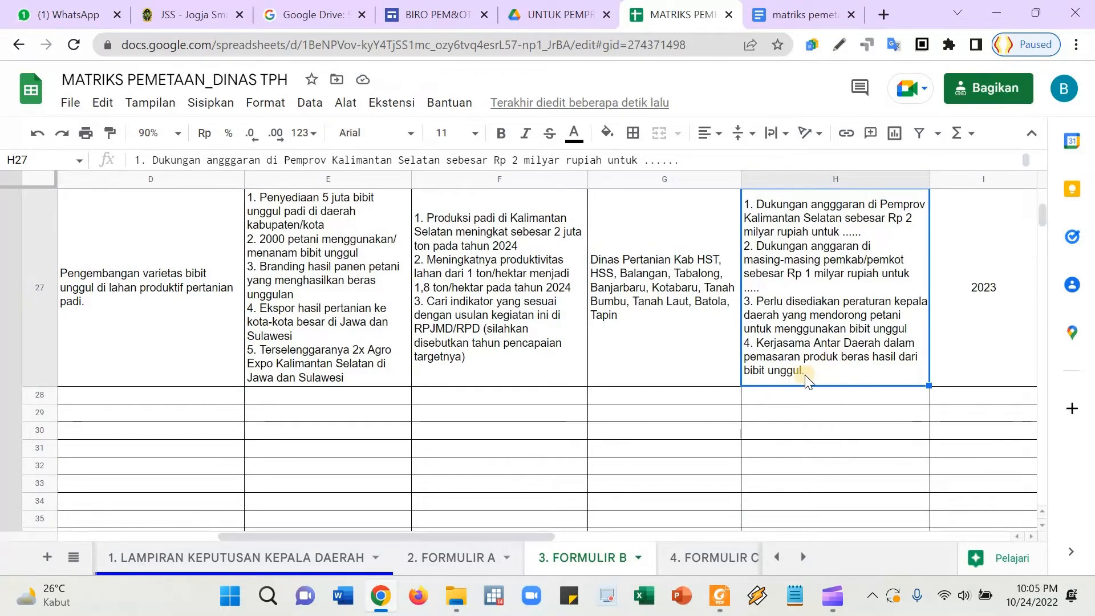
double_click(923, 288)
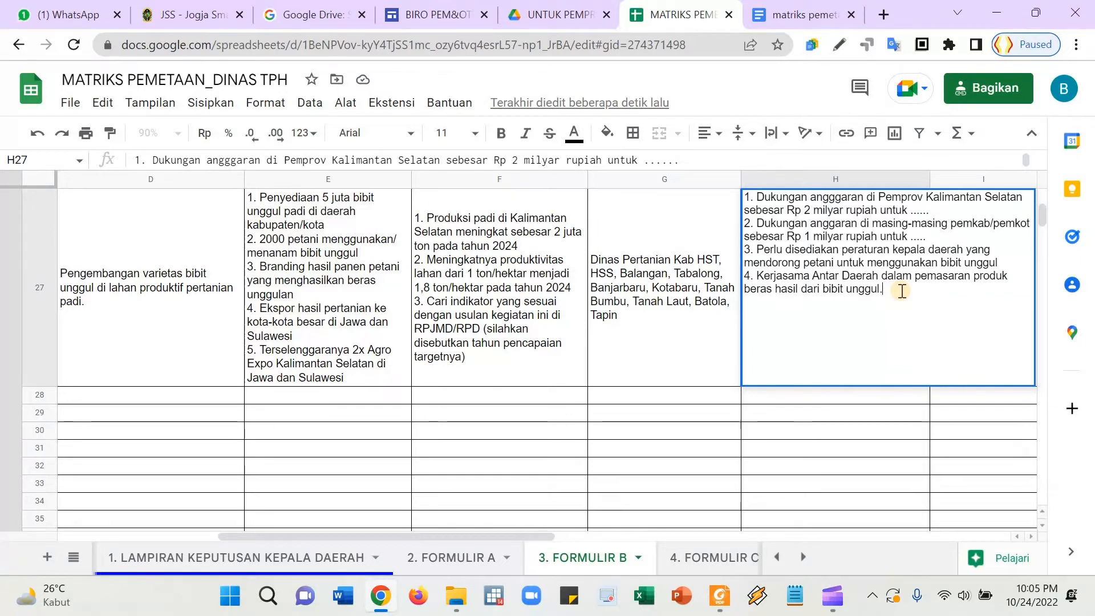
key("Return")
key("Up")
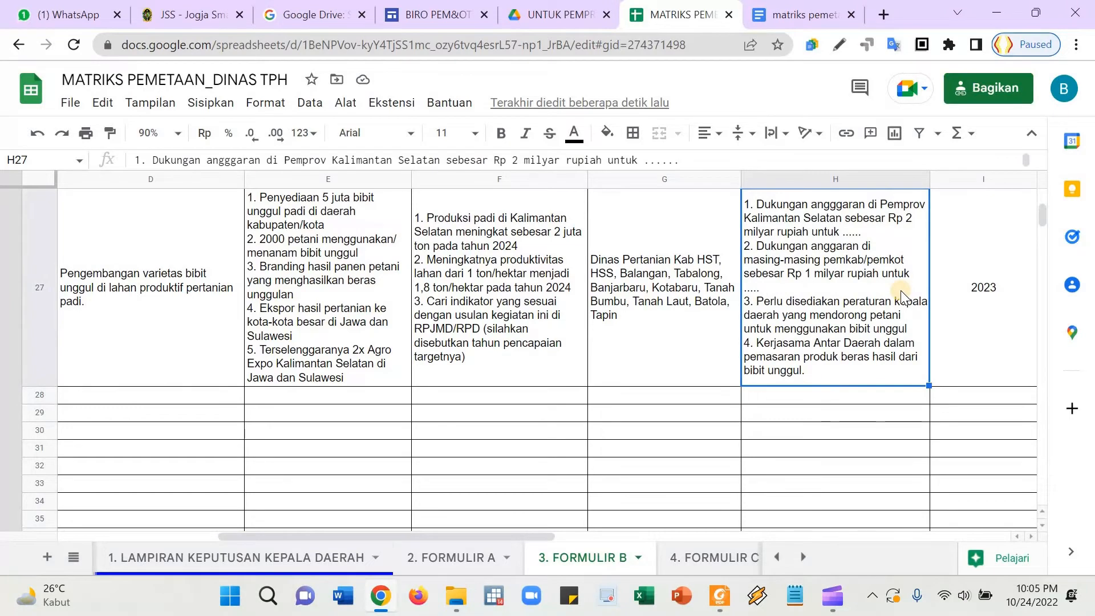
key("Right")
key("Left")
key("Left")
key("Left")
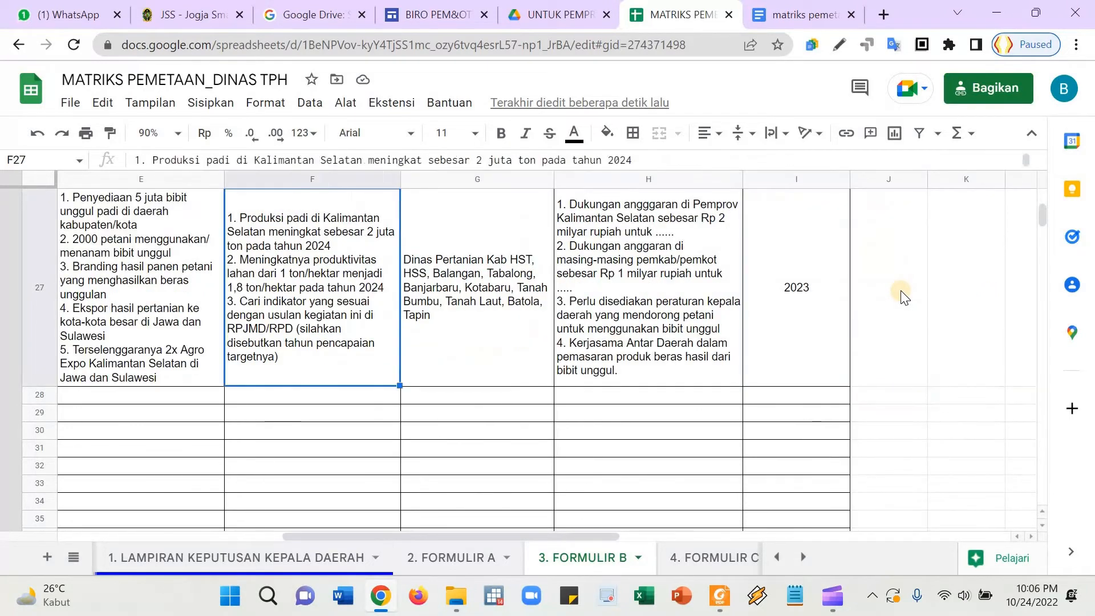
key("Left")
key("Left")
key("Left")
key("Left")
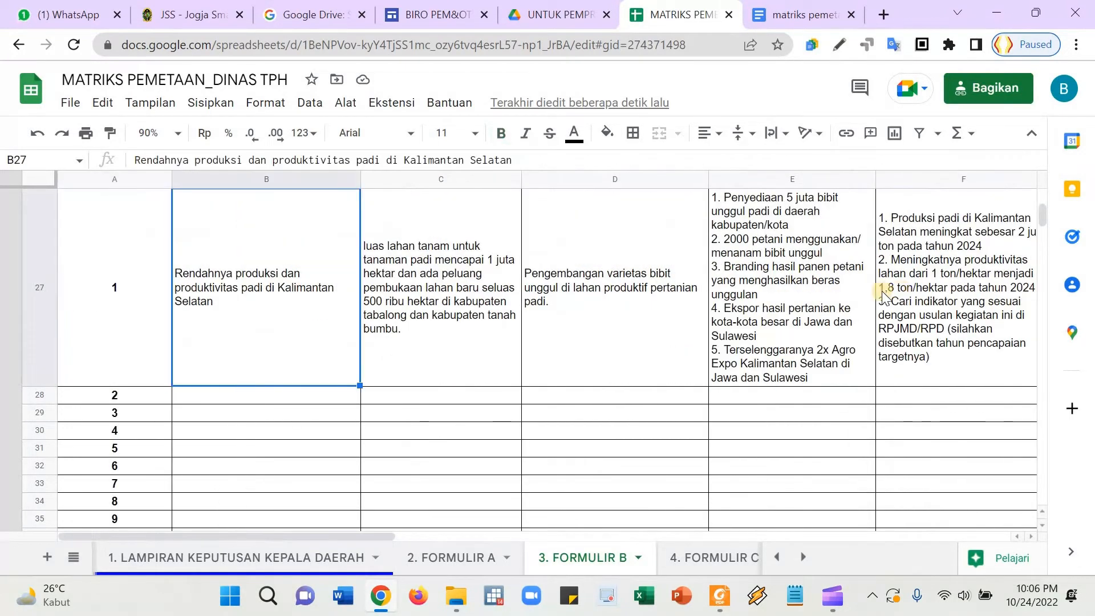
scroll(501, 389, "up", 5)
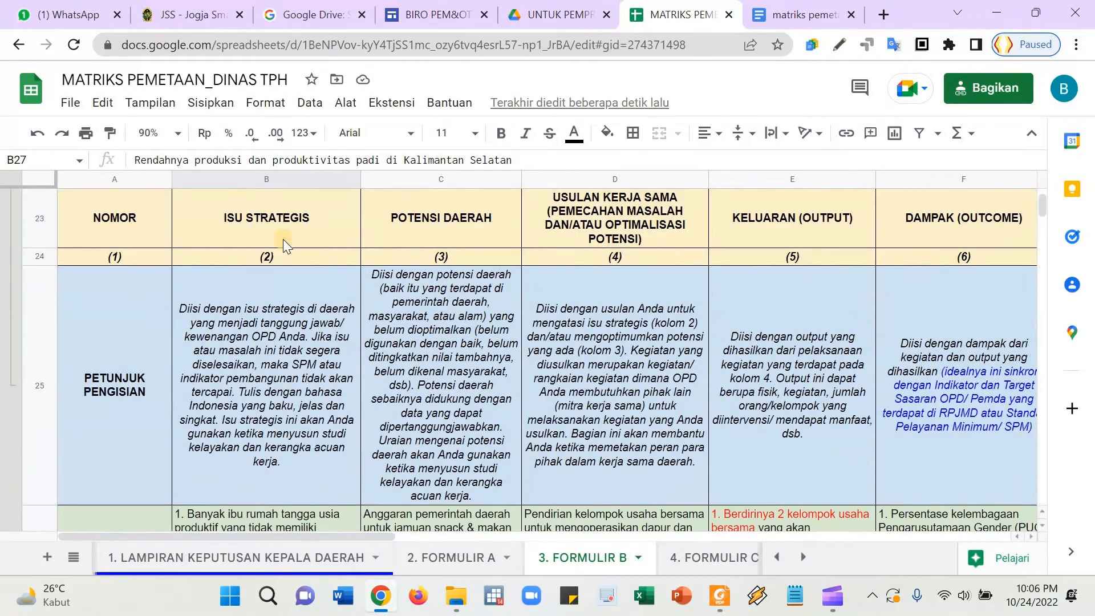
scroll(283, 239, "up", 2)
- Zoom the 3. FORMULIR B sheet out to 75%
left_click(174, 133)
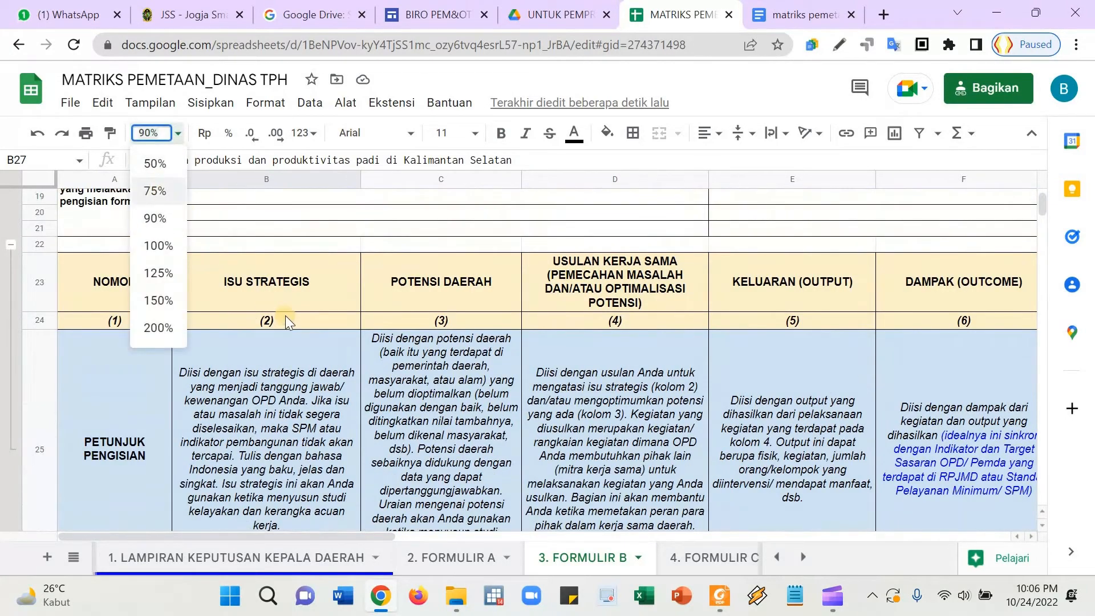
key("Return")
scroll(287, 323, "down", 5)
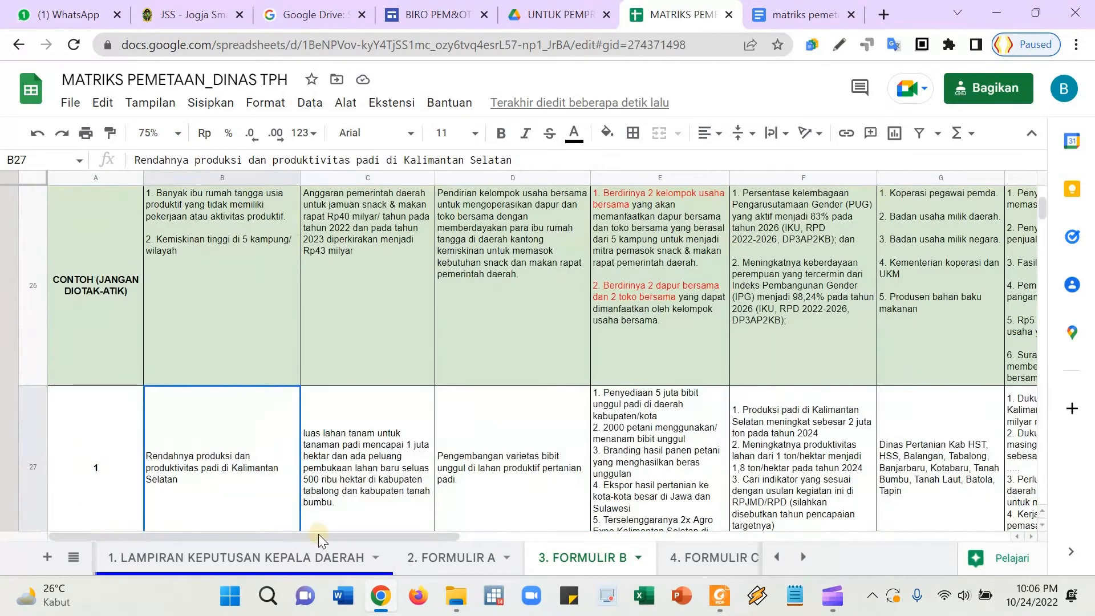
- Review row 27's entries, then go to the 1. LAMPIRAN KEPUTUSAN KEPALA DAERAH sheet
key("Right")
key("Right")
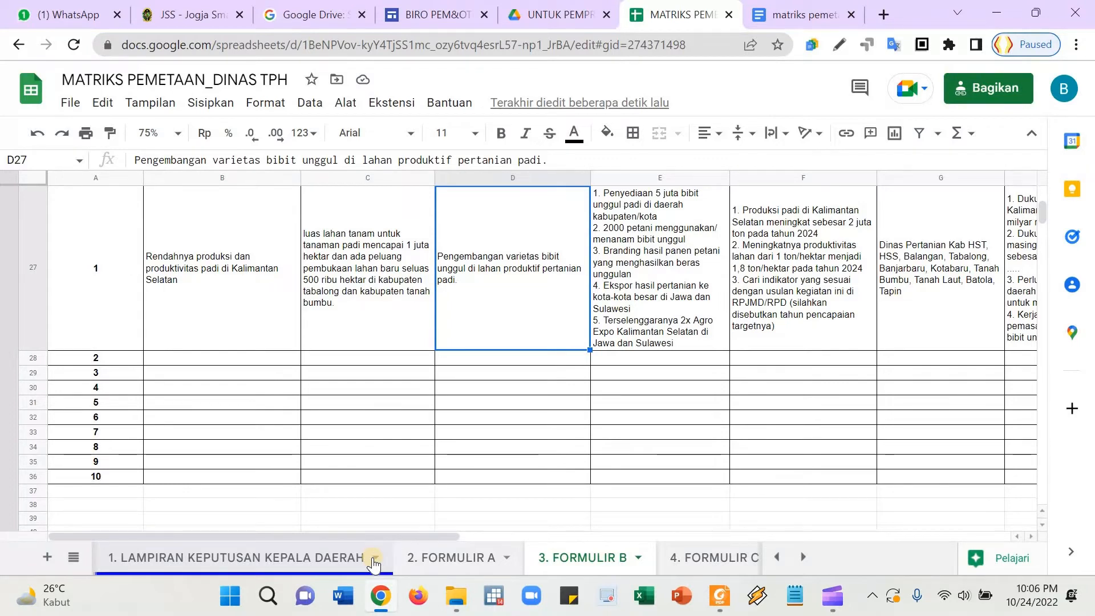
key("Right")
key("Right")
key("Right")
key("Right")
key("Right")
key("Right")
key("Left")
key("Left")
key("Left")
key("Left")
key("Left")
key("Left")
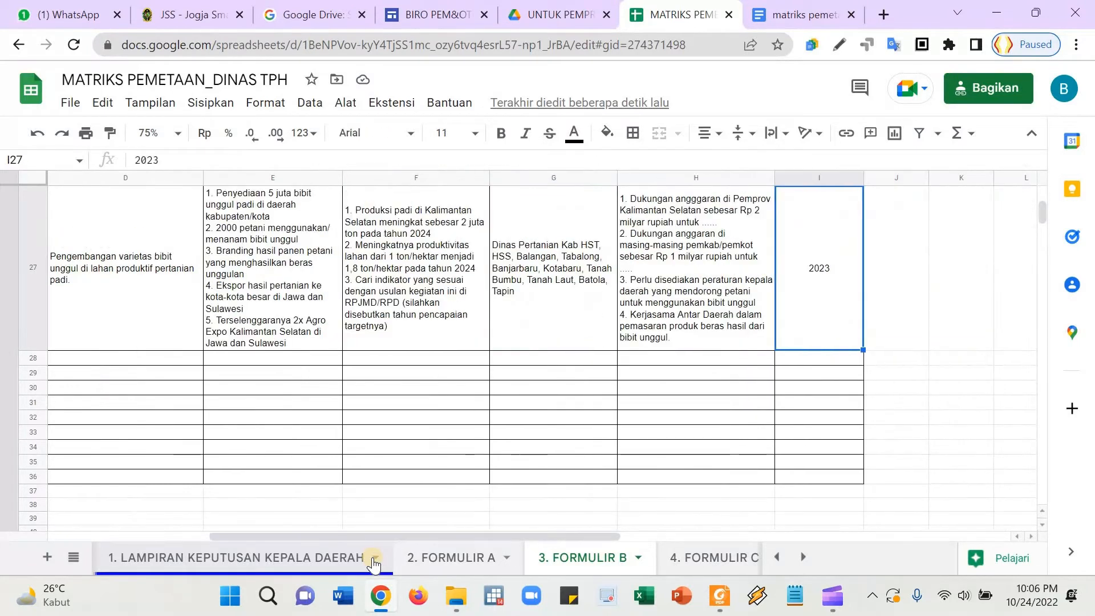
key("Left")
key("Left")
key("Left")
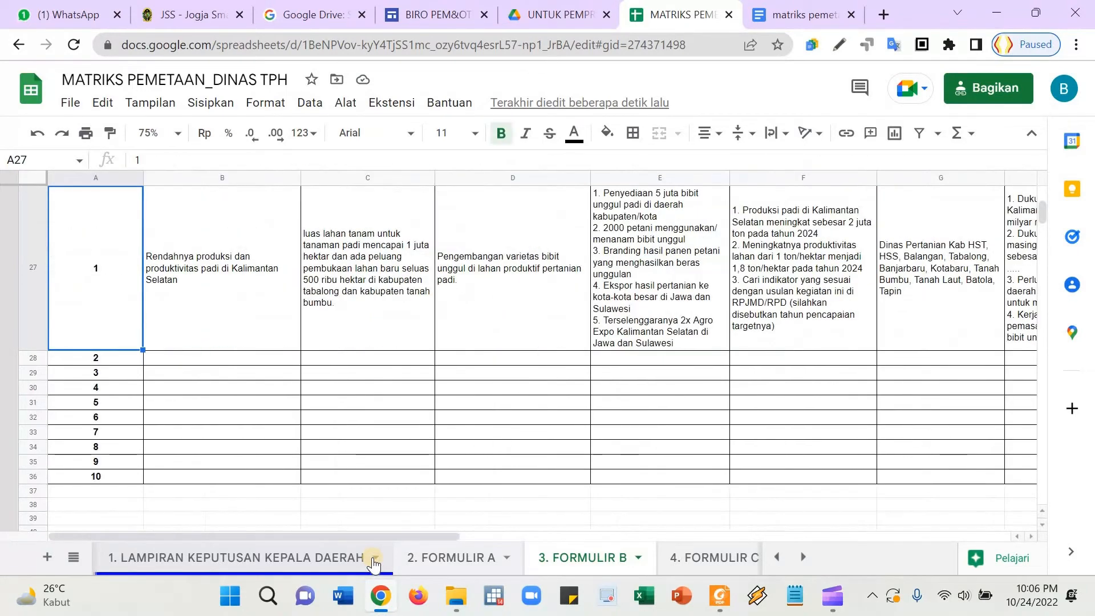
key("Right")
left_click(374, 565)
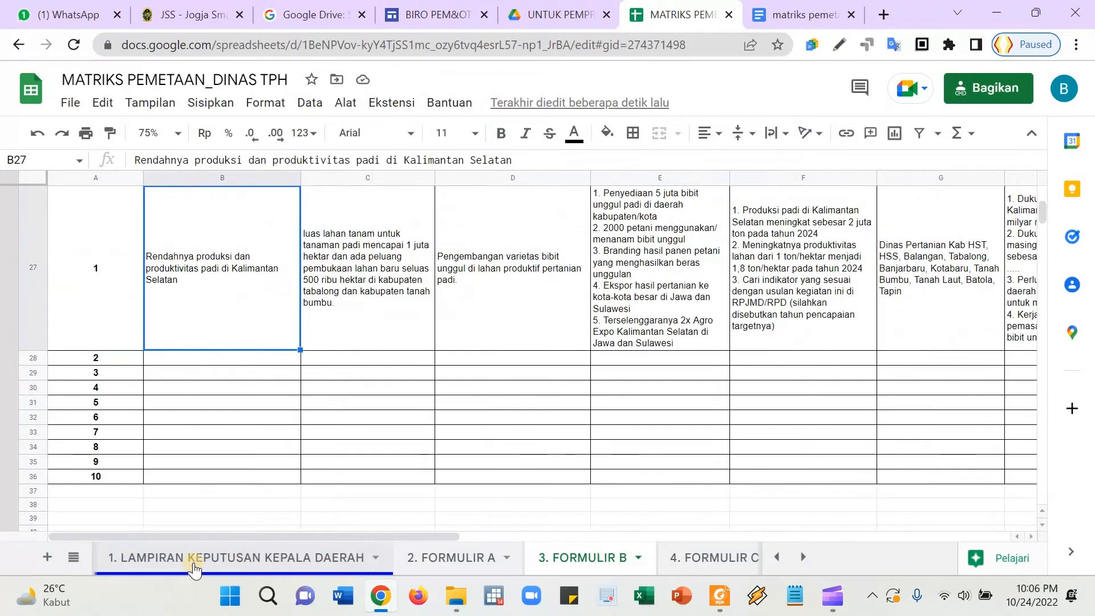
- Zoom the Lampiran sheet to 50% and check row 9's links to Formulir B
scroll(323, 420, "down", 5)
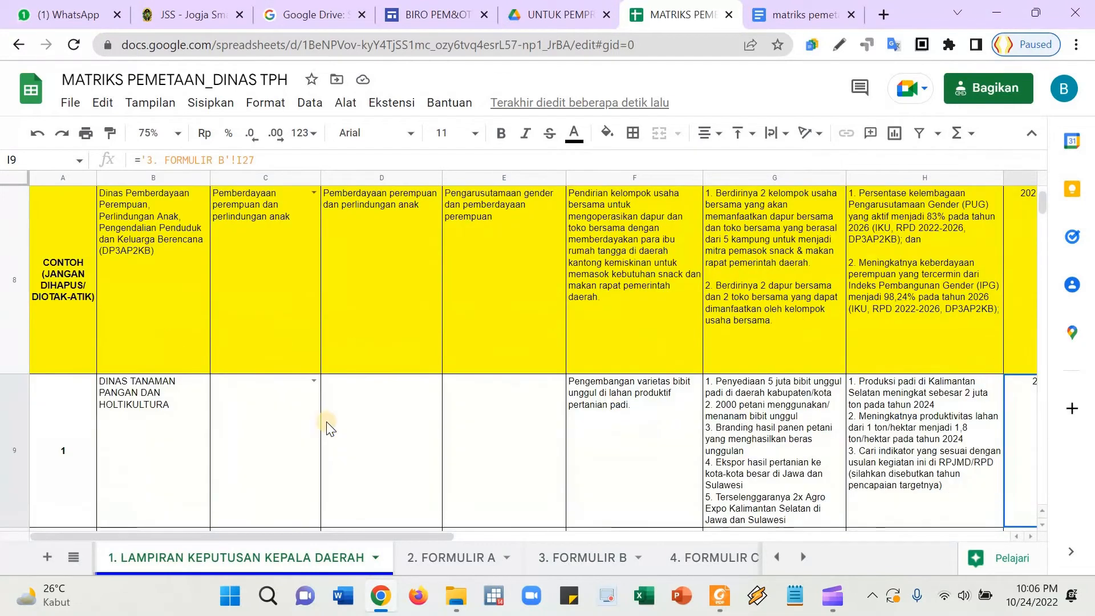
left_click(841, 278)
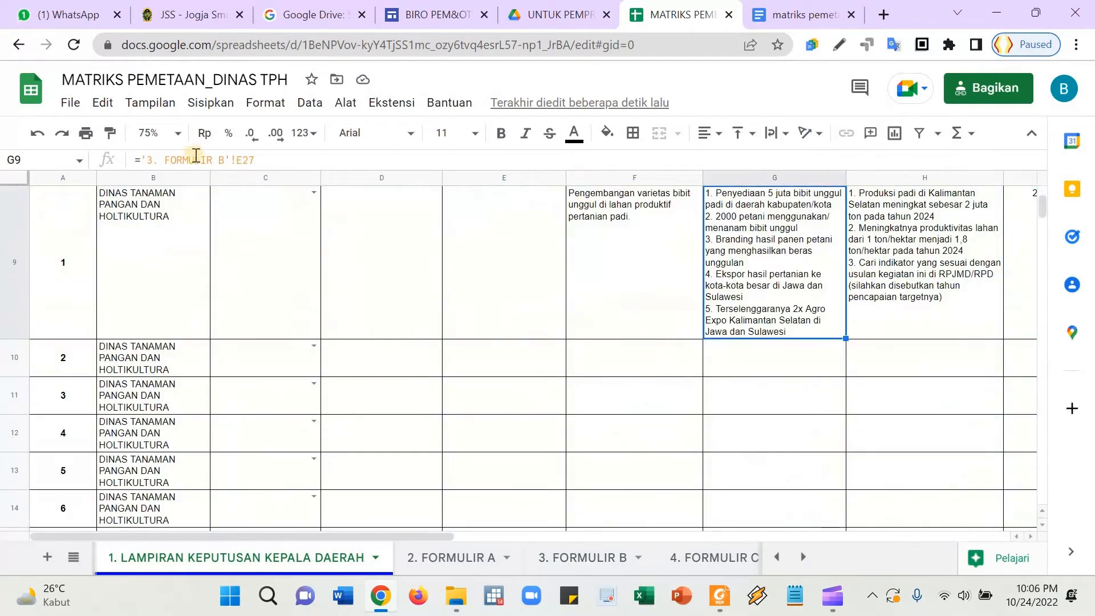
left_click(157, 133)
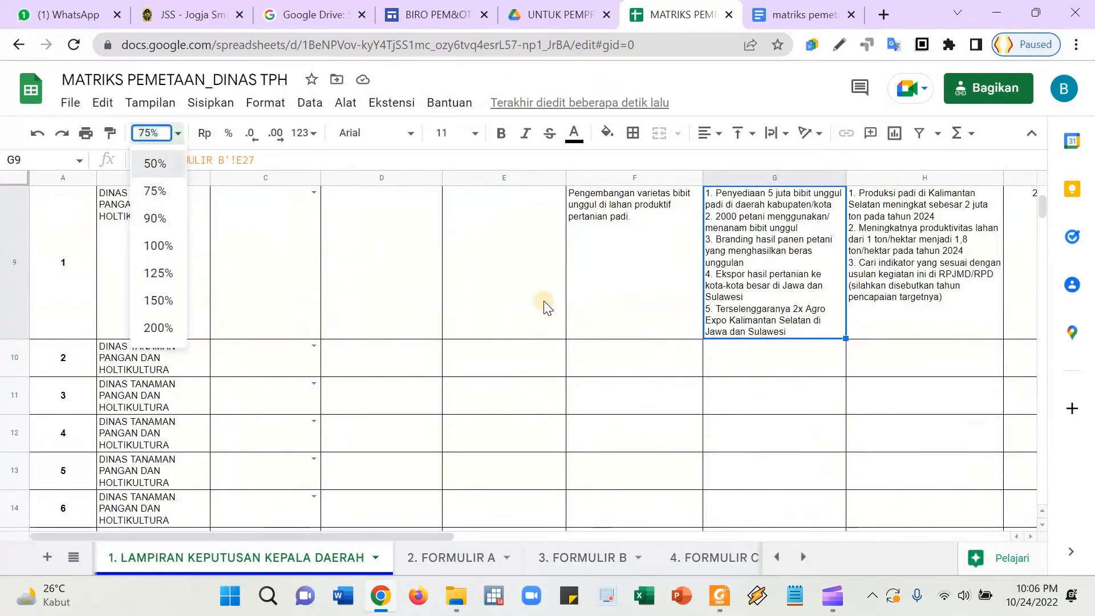
left_click(154, 164)
left_click(846, 370)
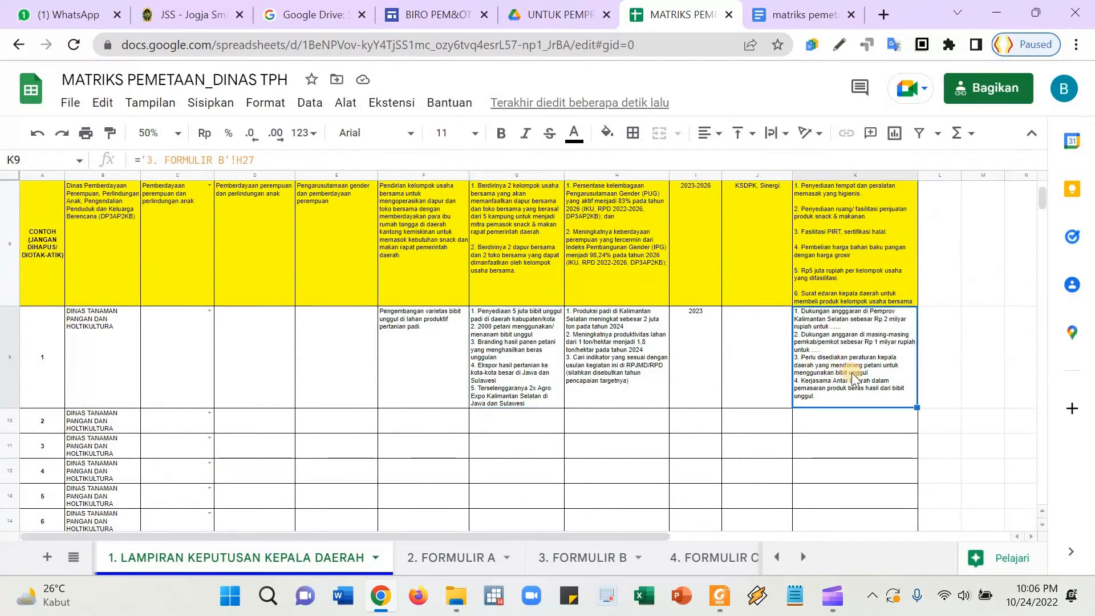
key("Left")
key("Left")
key("Left")
key("Left")
key("Left")
key("Left")
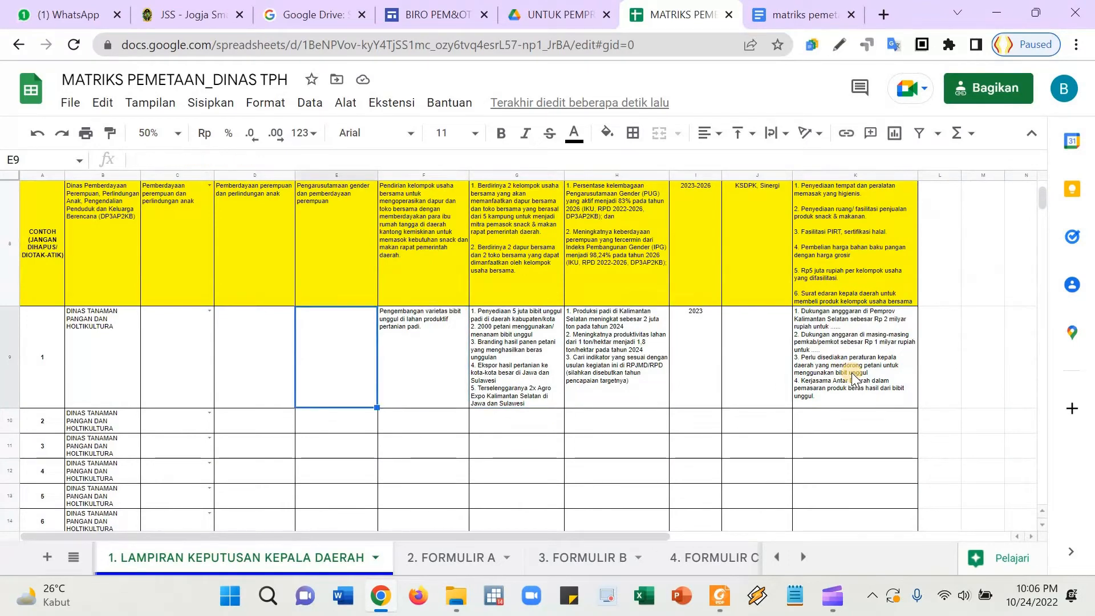
key("Right")
key("Right")
key("Right")
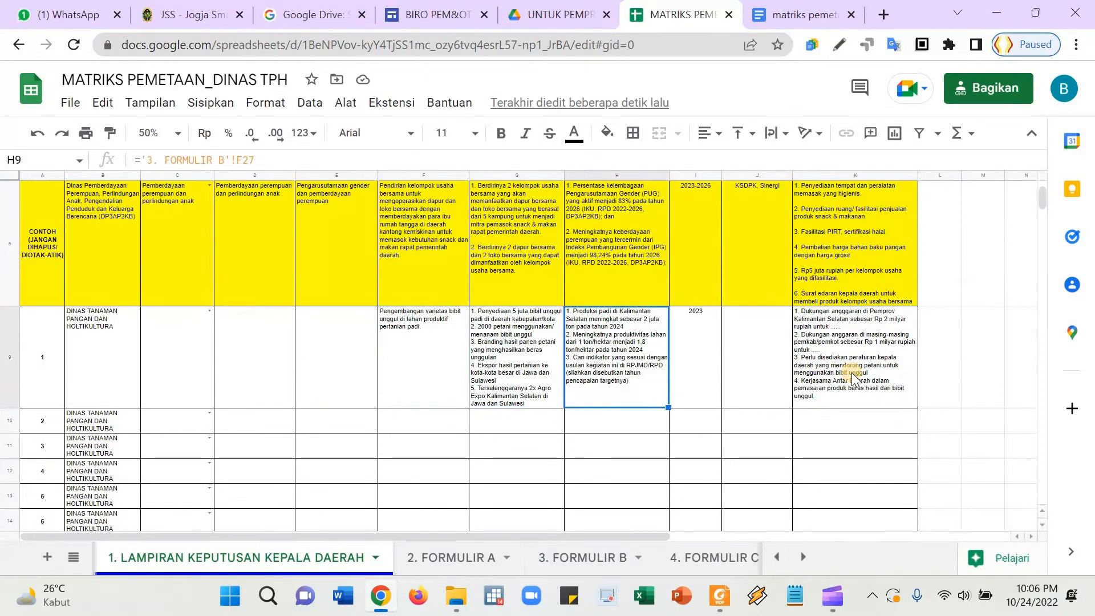
key("Left")
- Clear G9 and re-enter its link ='3. FORMULIR B'!E27
key("Delete")
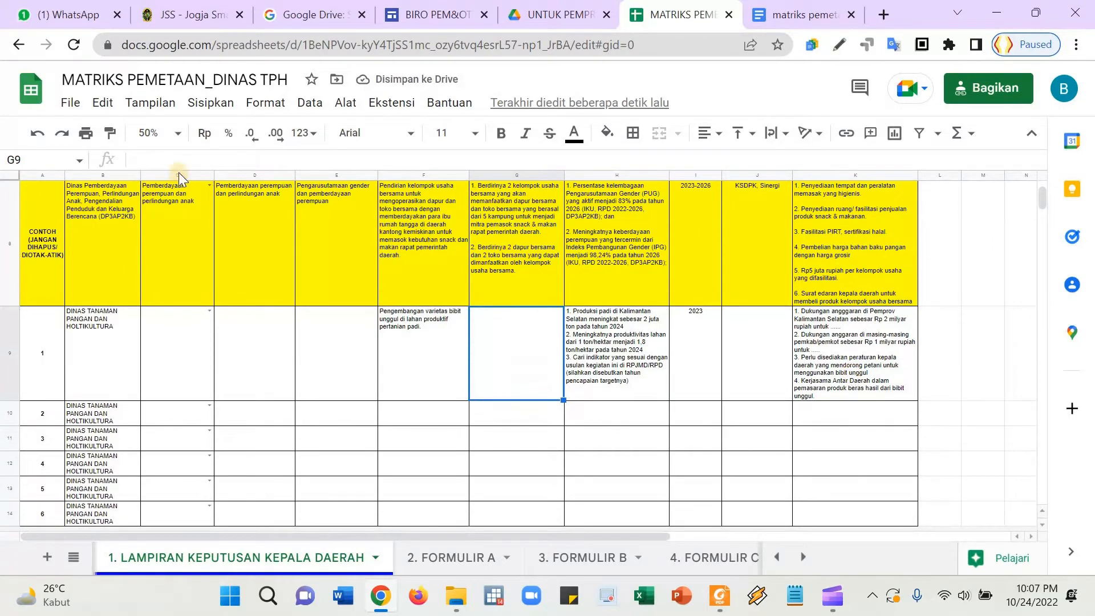
key("Return")
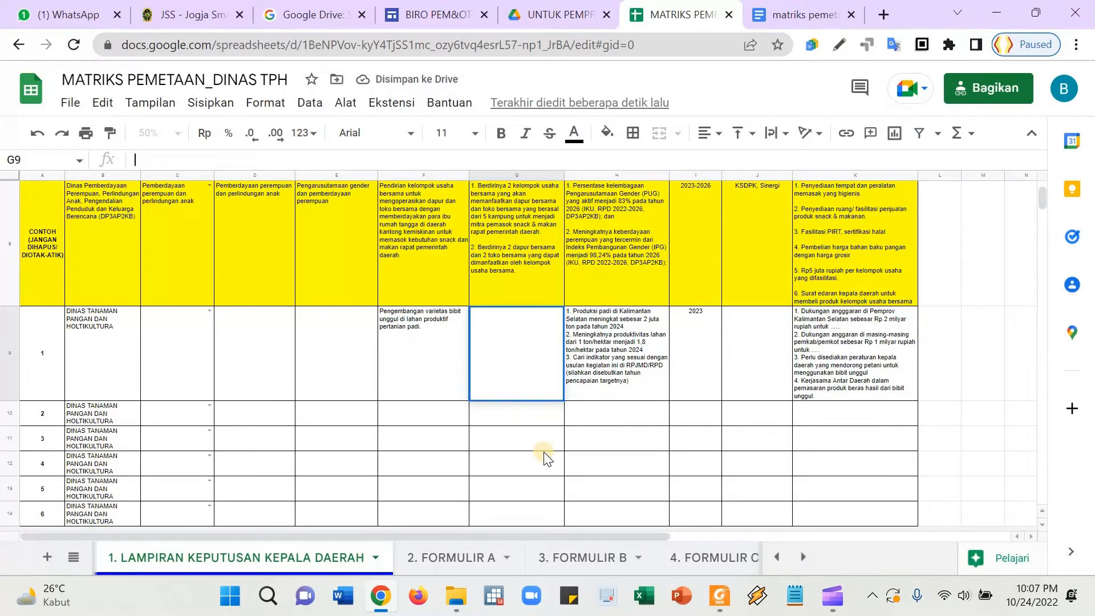
left_click(590, 369)
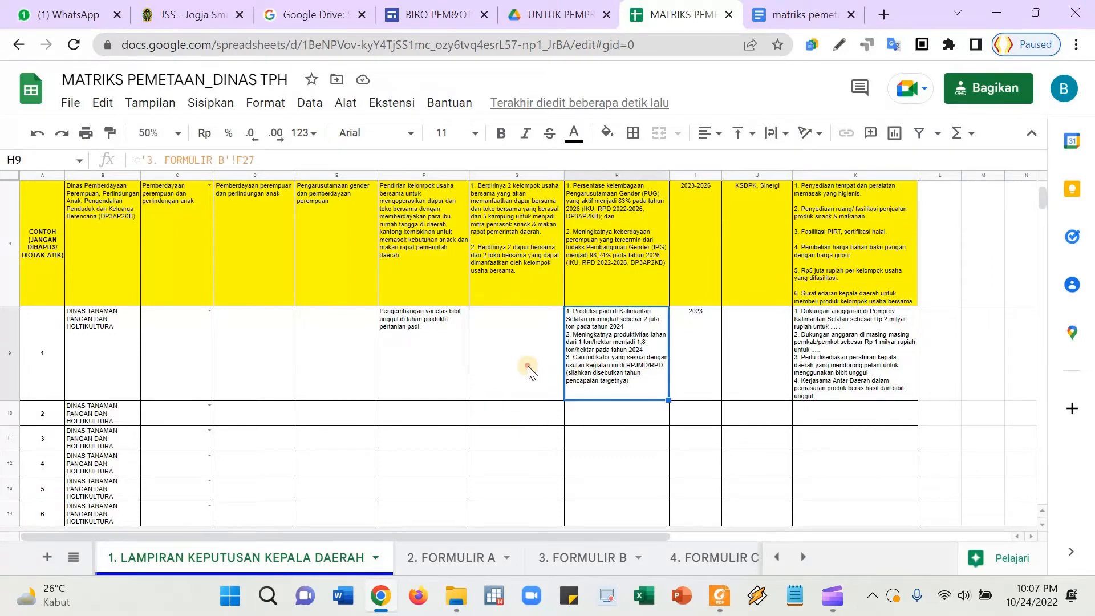
key("ctrl+c")
left_click(530, 368)
key("ctrl+v")
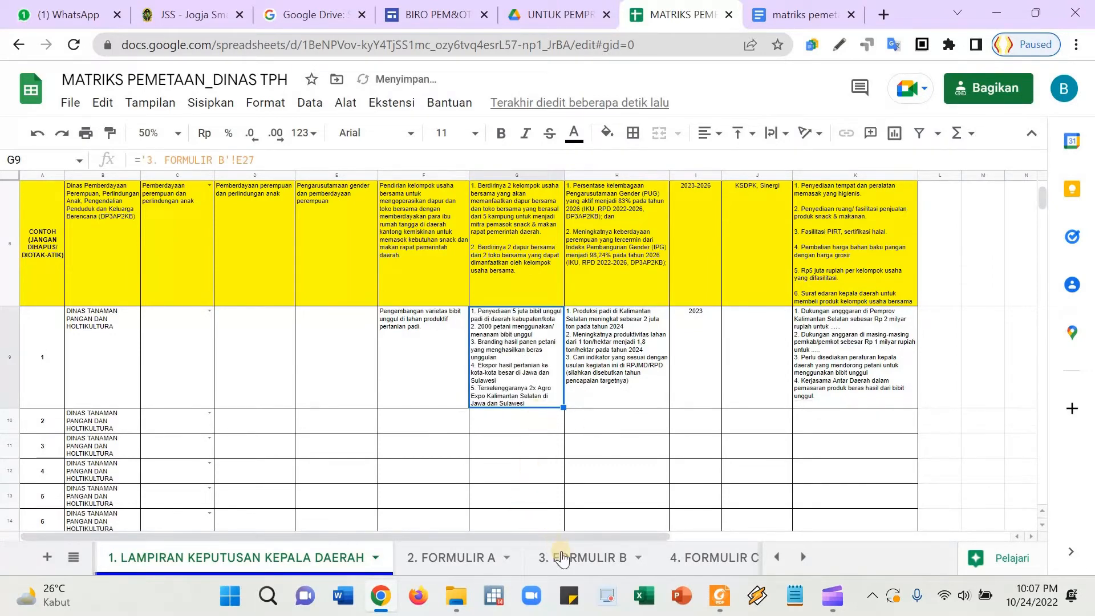
- Check the 3. FORMULIR B sheet, restore G9 after clearing it, and inspect B9's link
left_click(580, 558)
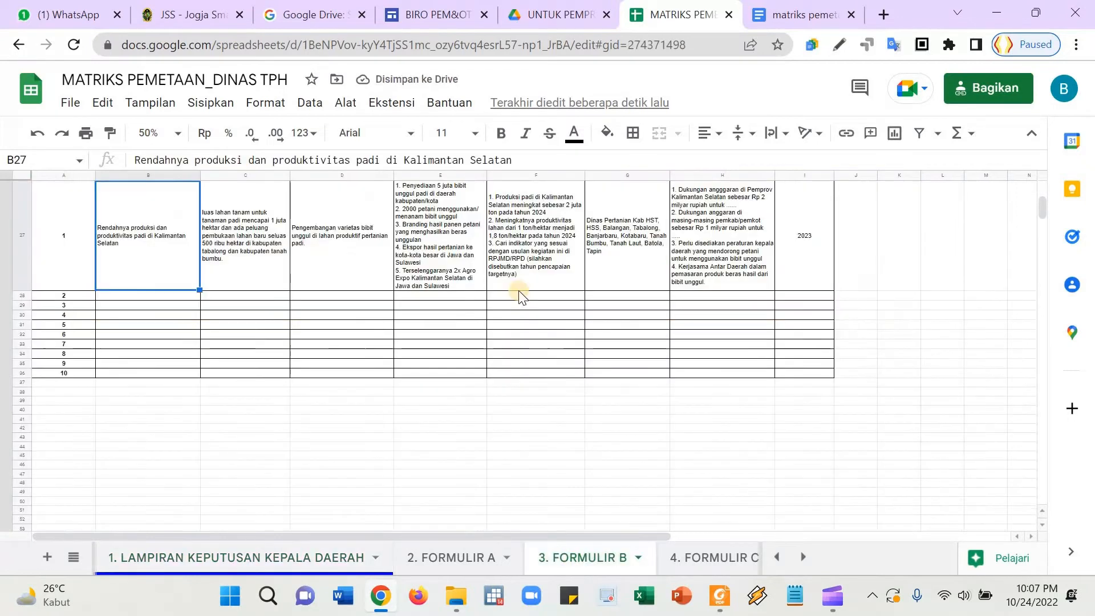
scroll(479, 293, "up", 2)
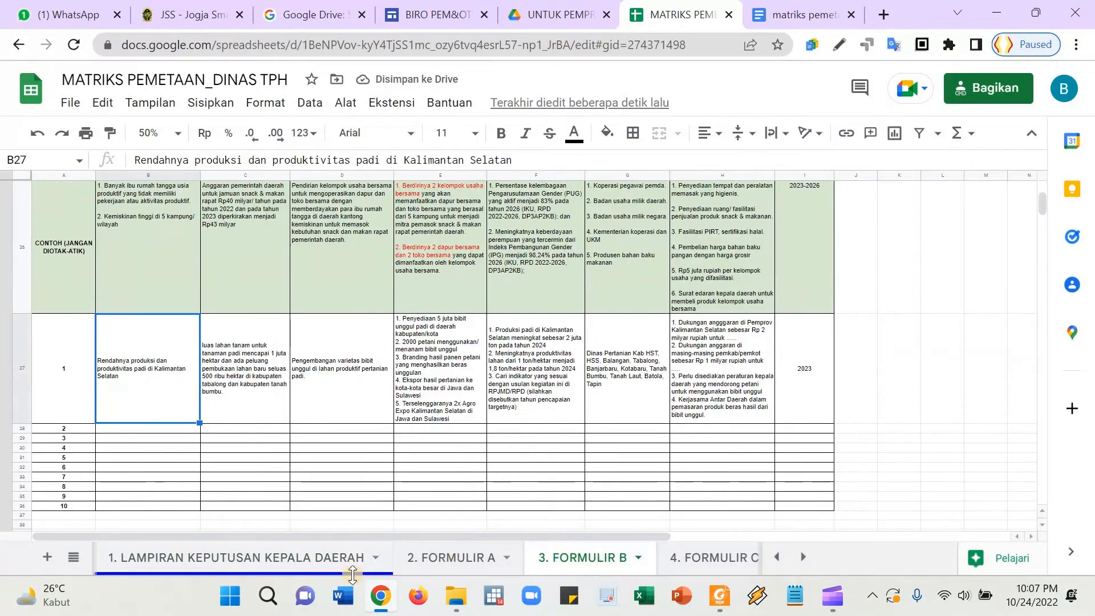
left_click(280, 557)
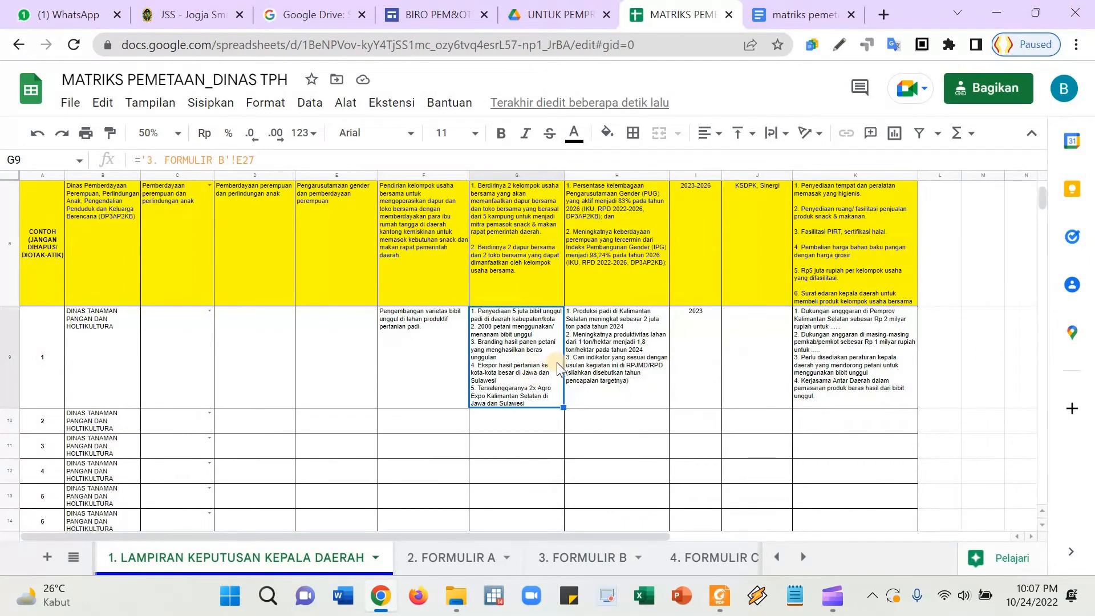
key("Delete")
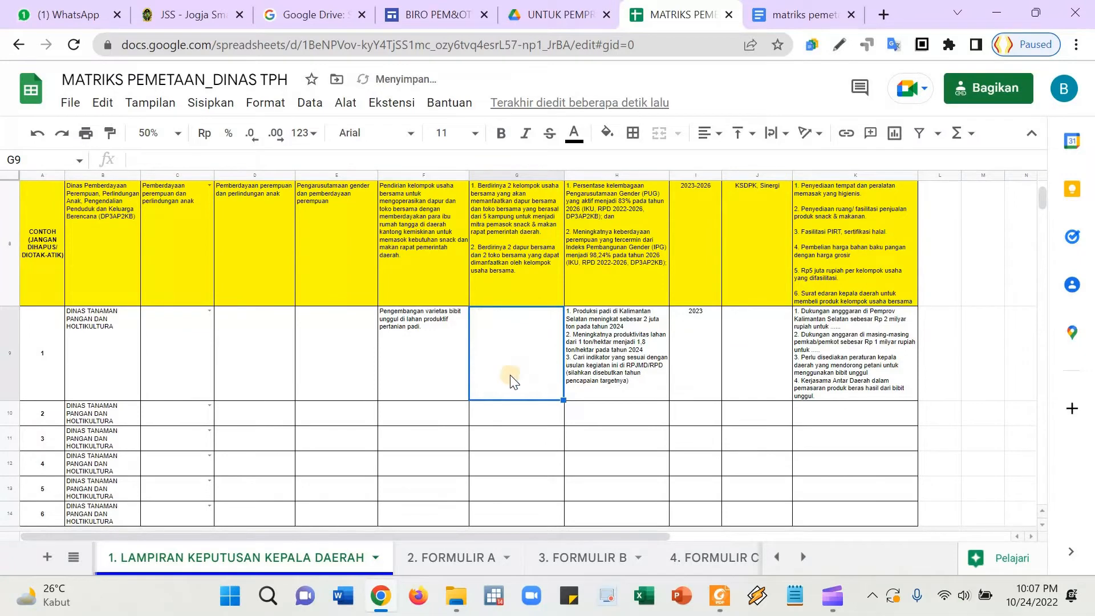
left_click(37, 133)
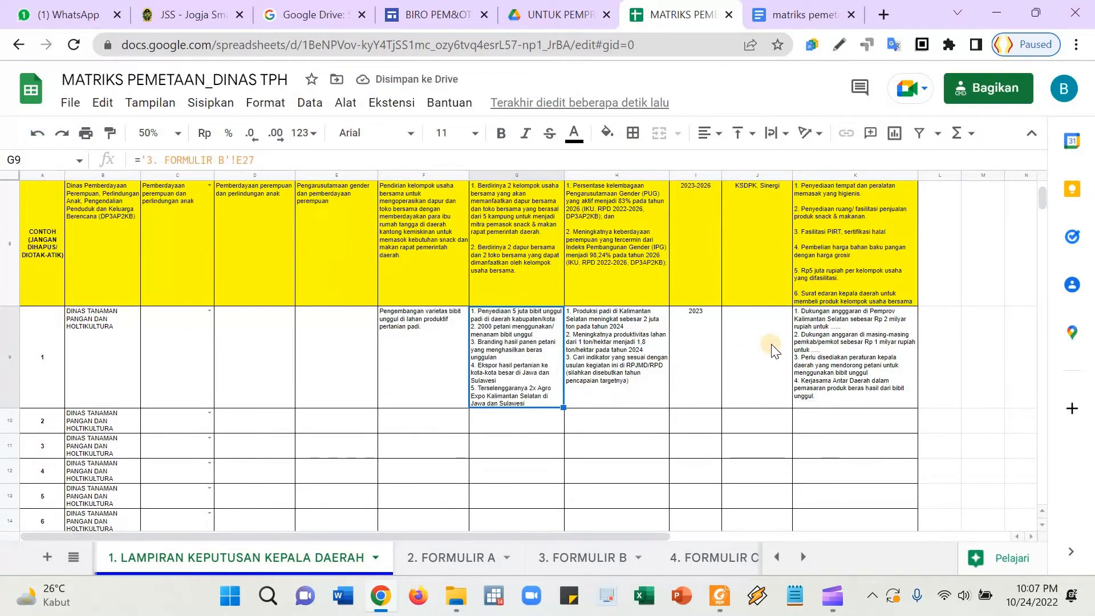
scroll(759, 348, "up", 2)
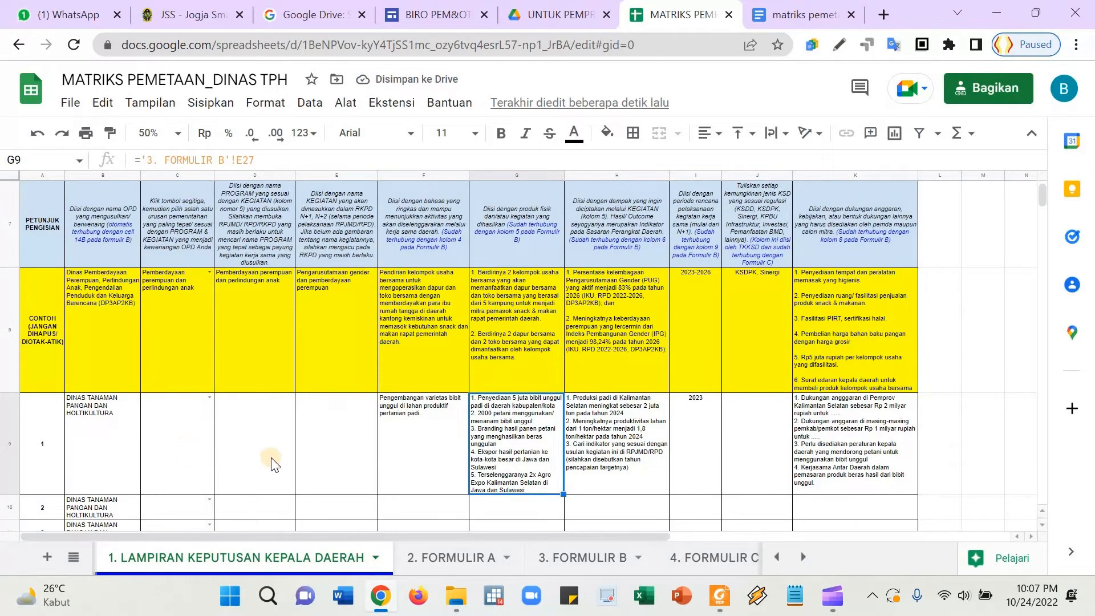
left_click(122, 446)
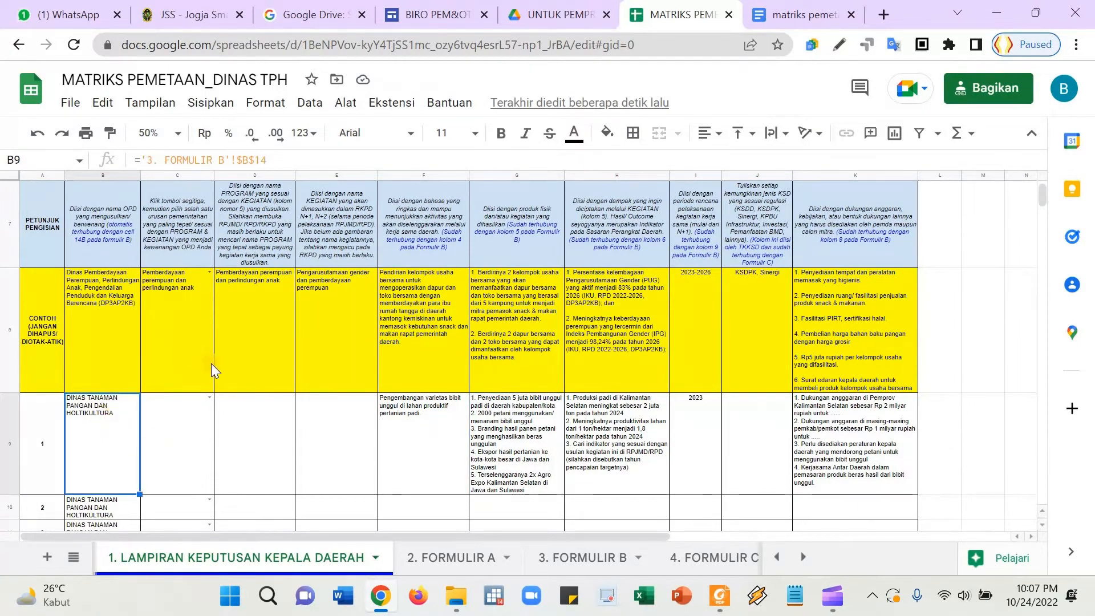
scroll(197, 285, "up", 2)
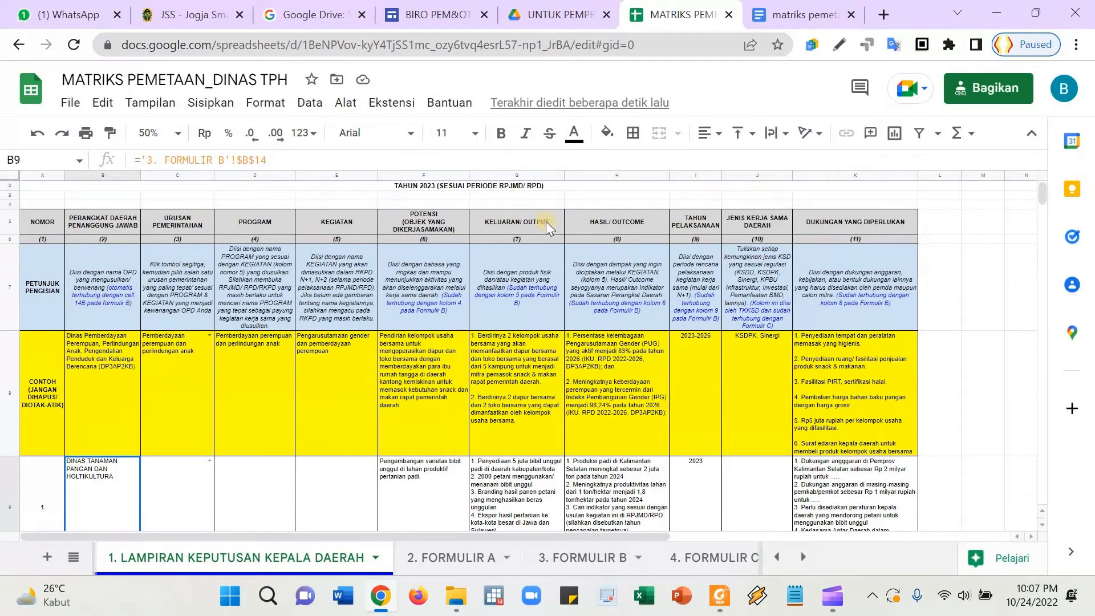
scroll(682, 446, "down", 5)
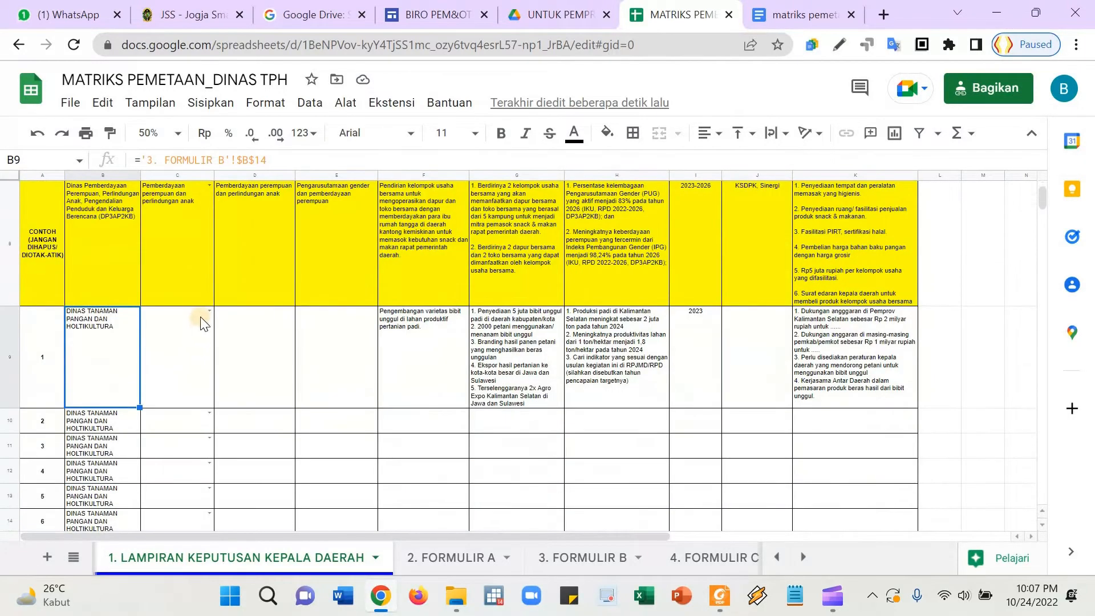
- Set C9's government affair to Pertanian from its dropdown, then select J9
left_click(210, 311)
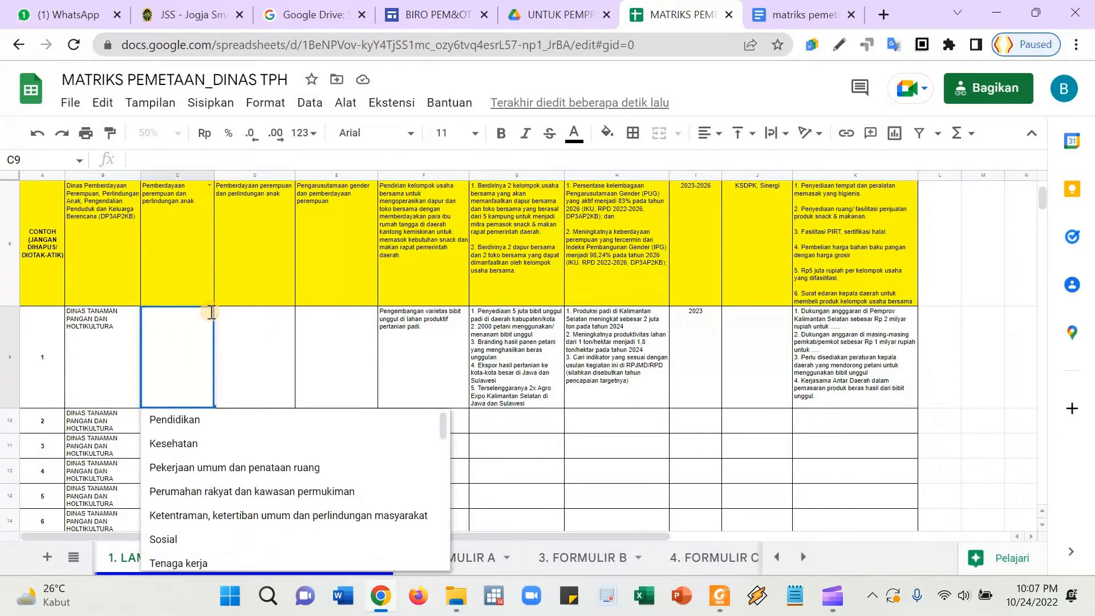
type("perta")
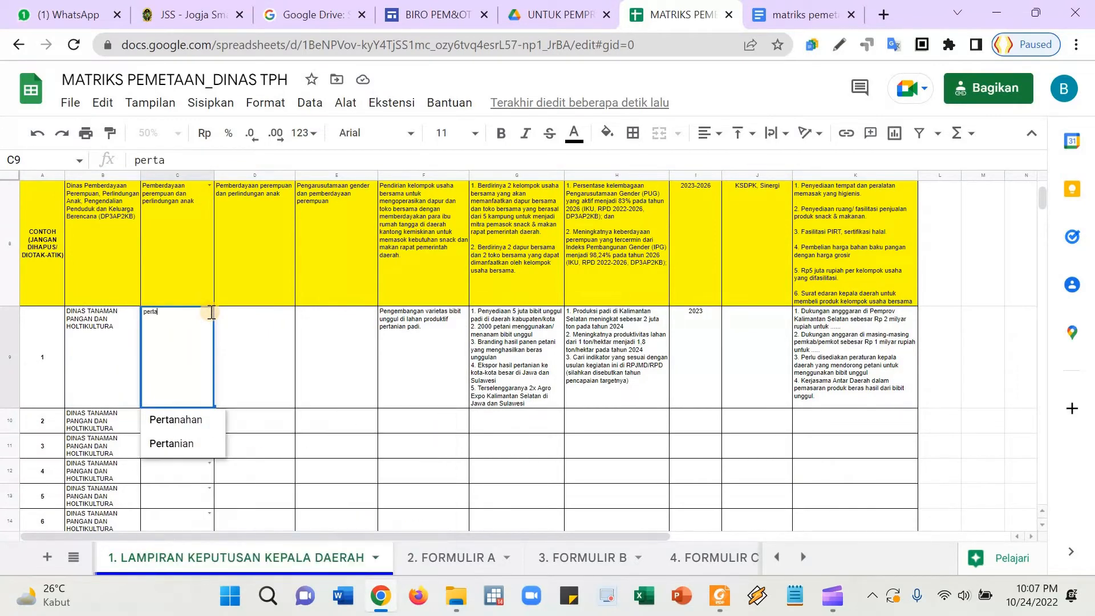
left_click(176, 443)
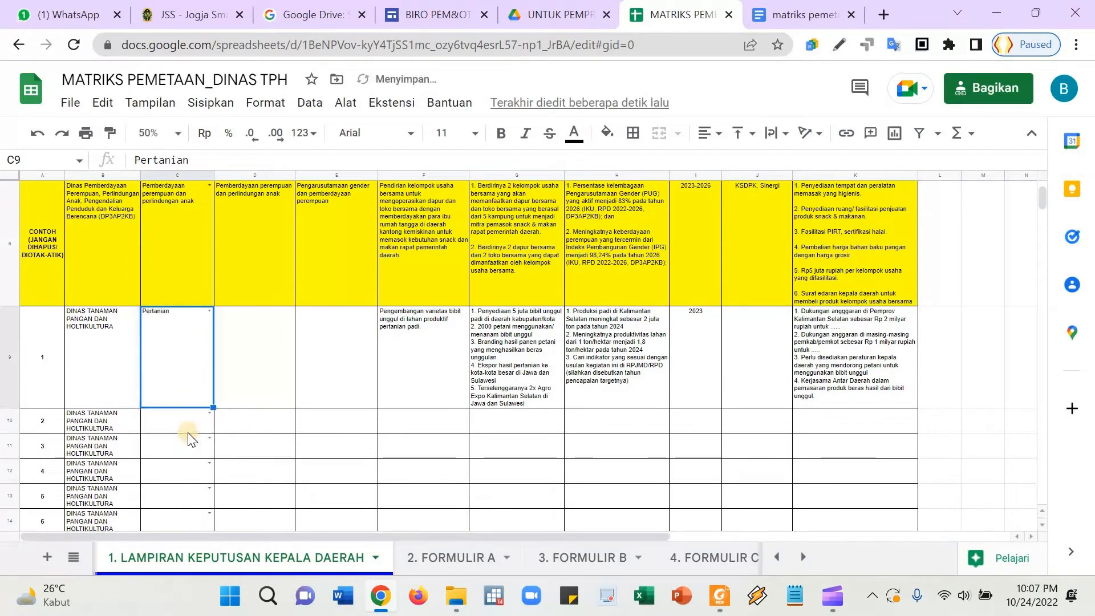
scroll(403, 425, "up", 1)
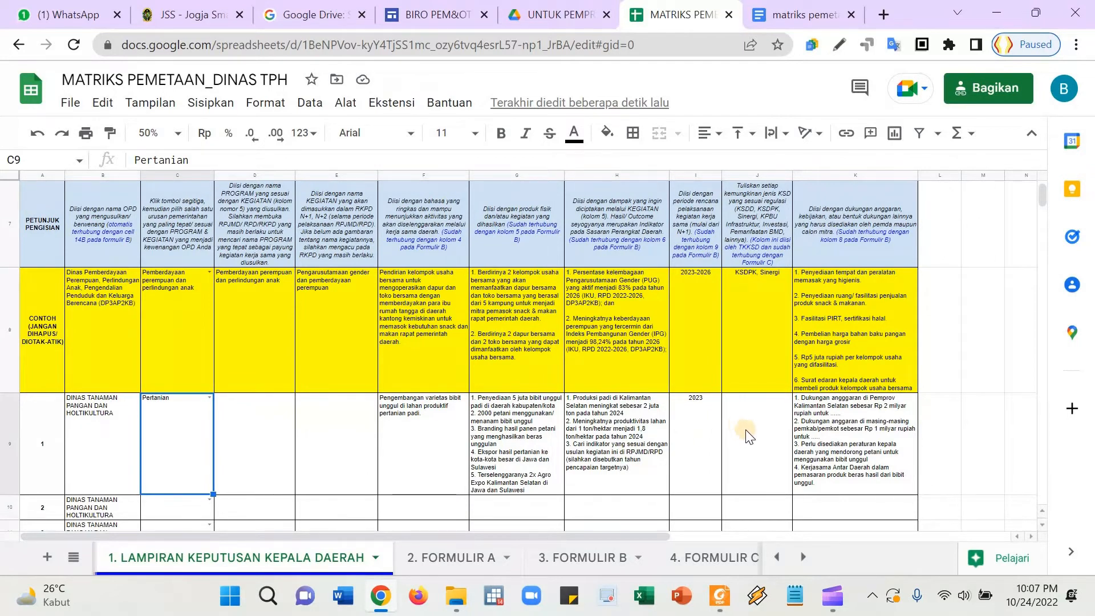
left_click(758, 399)
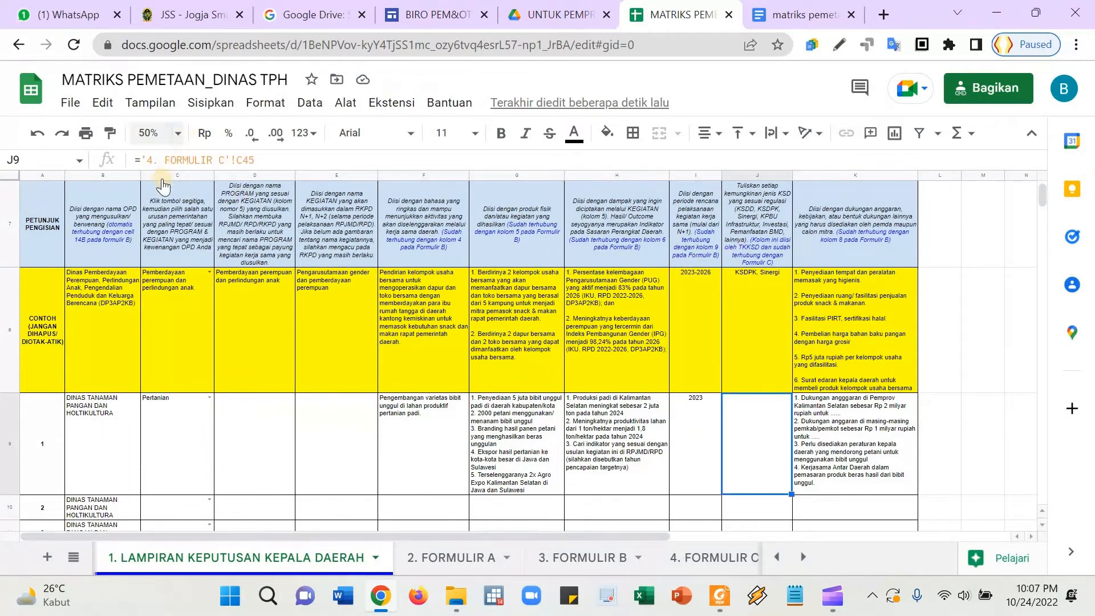
- Zoom Lampiran to 100%, scroll to columns G–L, glance at 3. FORMULIR B, and return
left_click(171, 133)
left_click(158, 245)
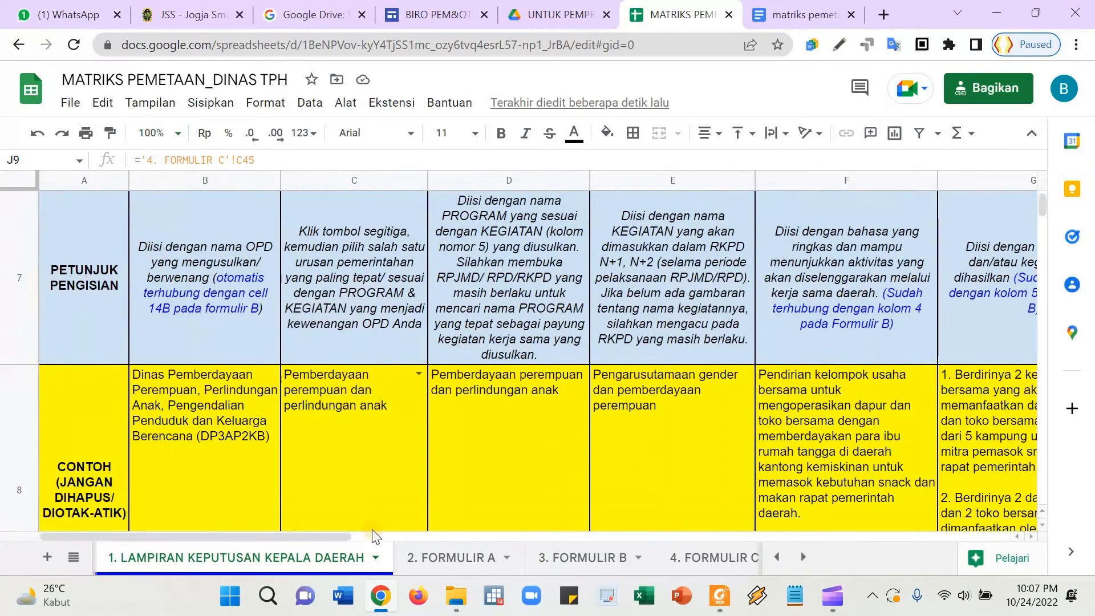
left_click_drag(344, 532, 663, 535)
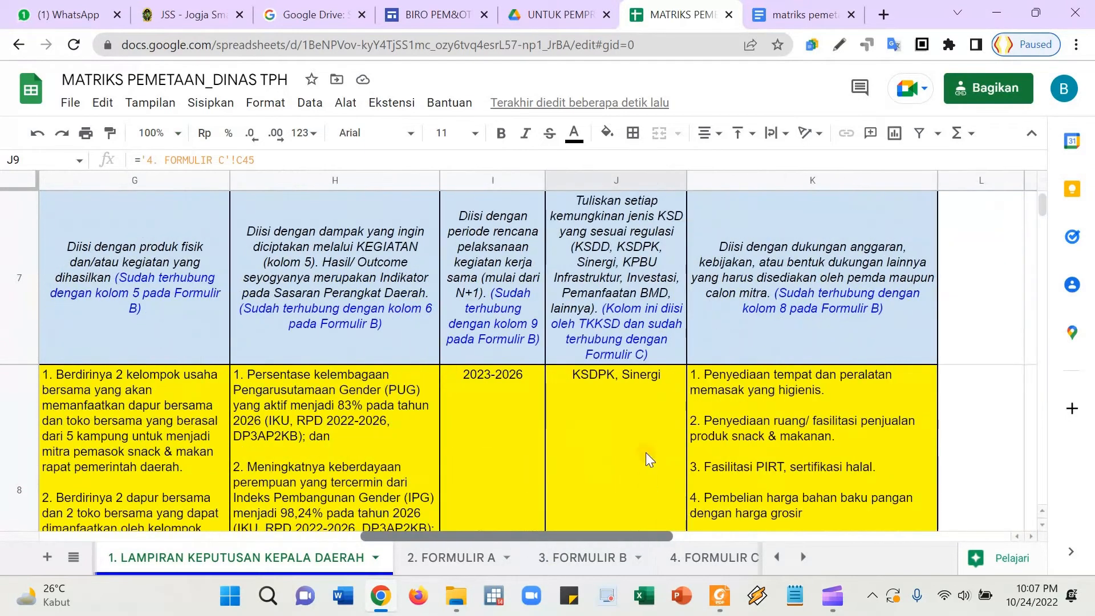
scroll(665, 410, "down", 5)
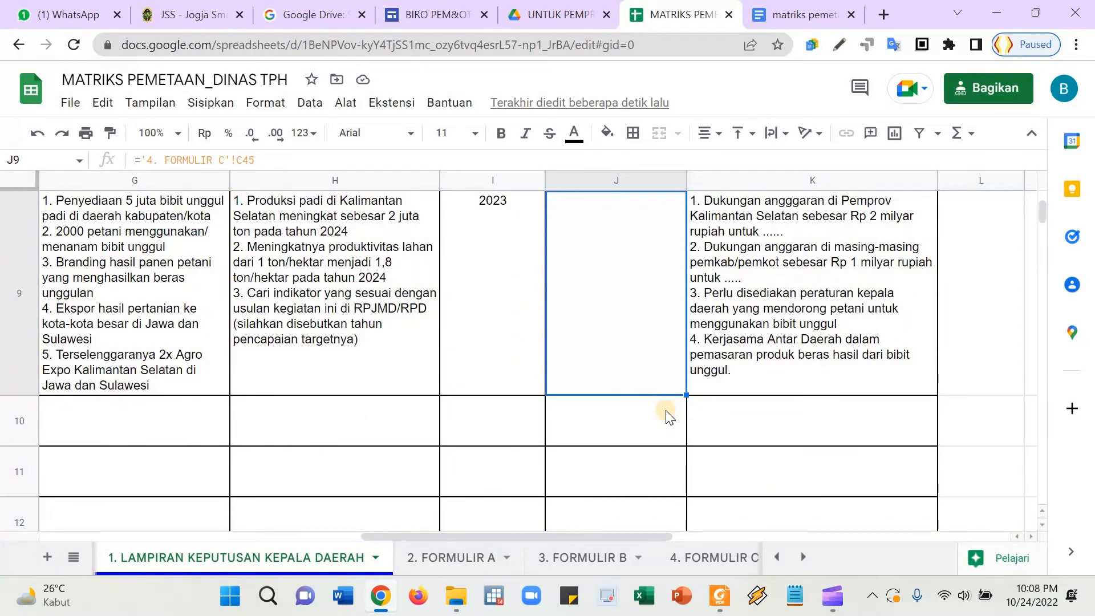
left_click(617, 556)
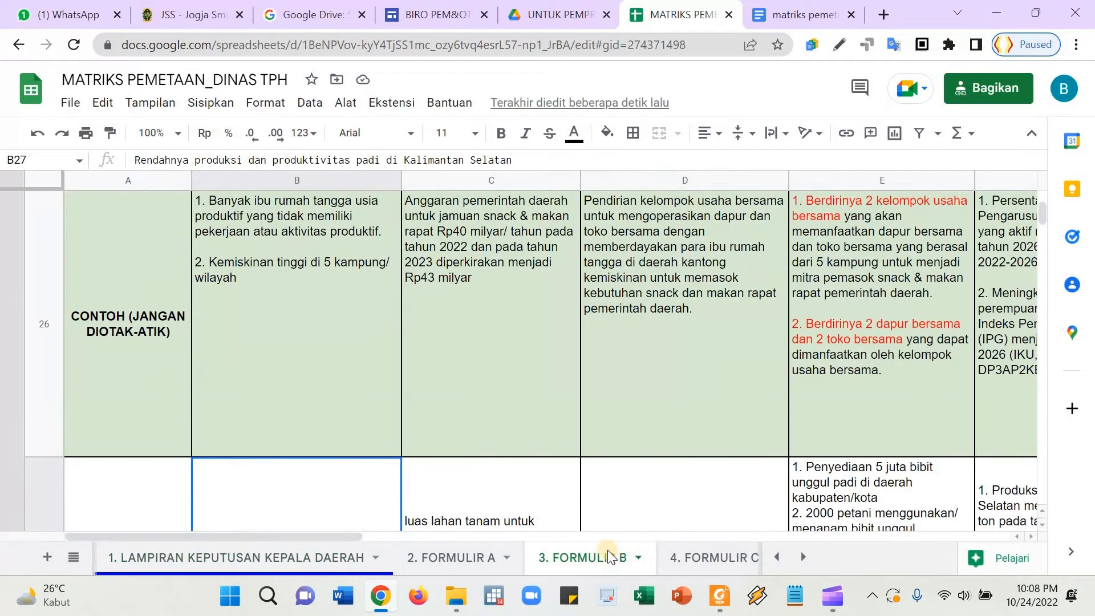
scroll(504, 497, "down", 3)
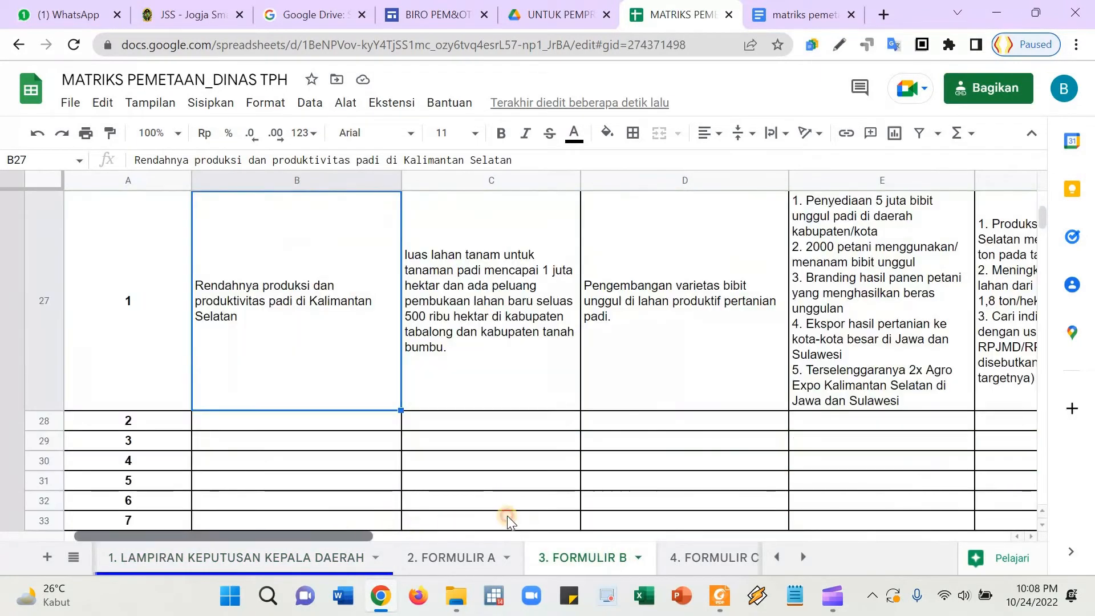
mouse_move(343, 537)
left_mouse_down()
mouse_move(403, 529)
mouse_move(331, 536)
left_mouse_up()
left_click(327, 556)
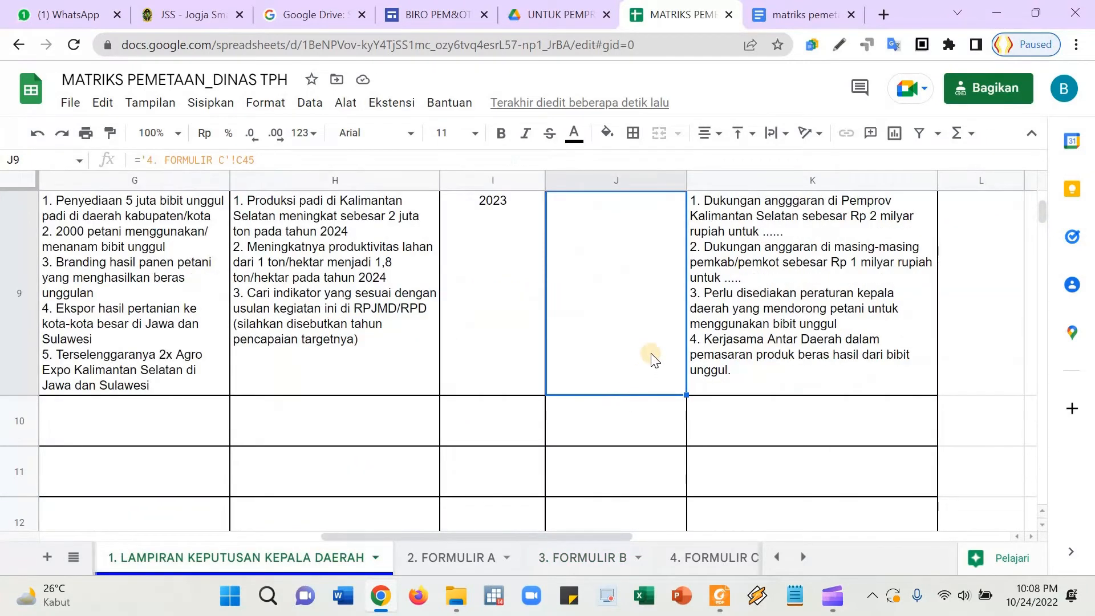
- Enter 'KSDD, Sinergi' in J9 without a trailing space, then move back along row 9
type("KSDD")
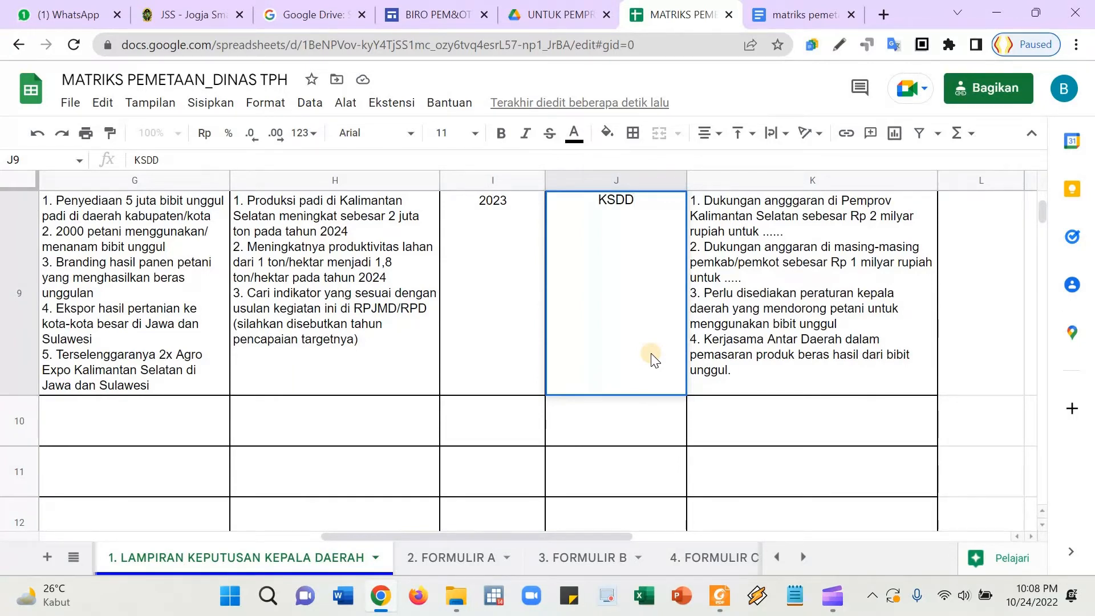
key("Return")
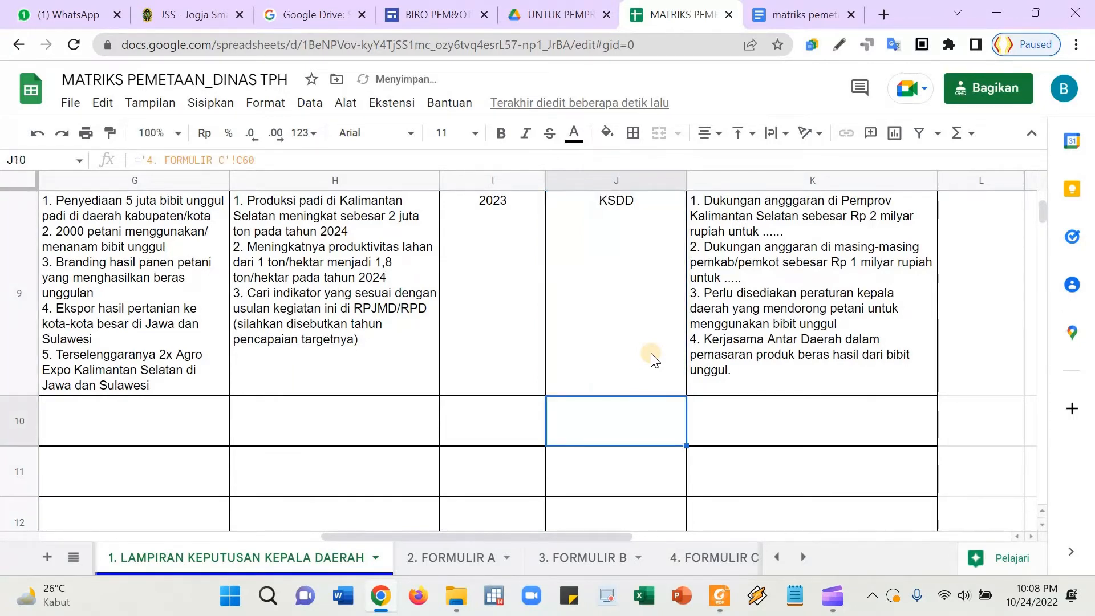
left_click(654, 359)
double_click(654, 360)
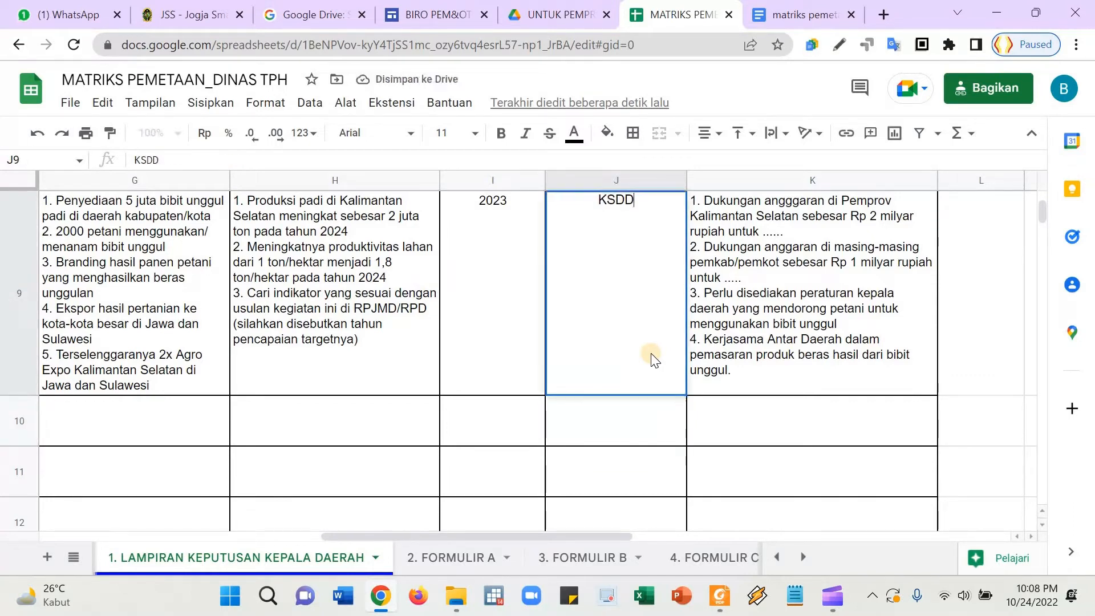
type(", Siner")
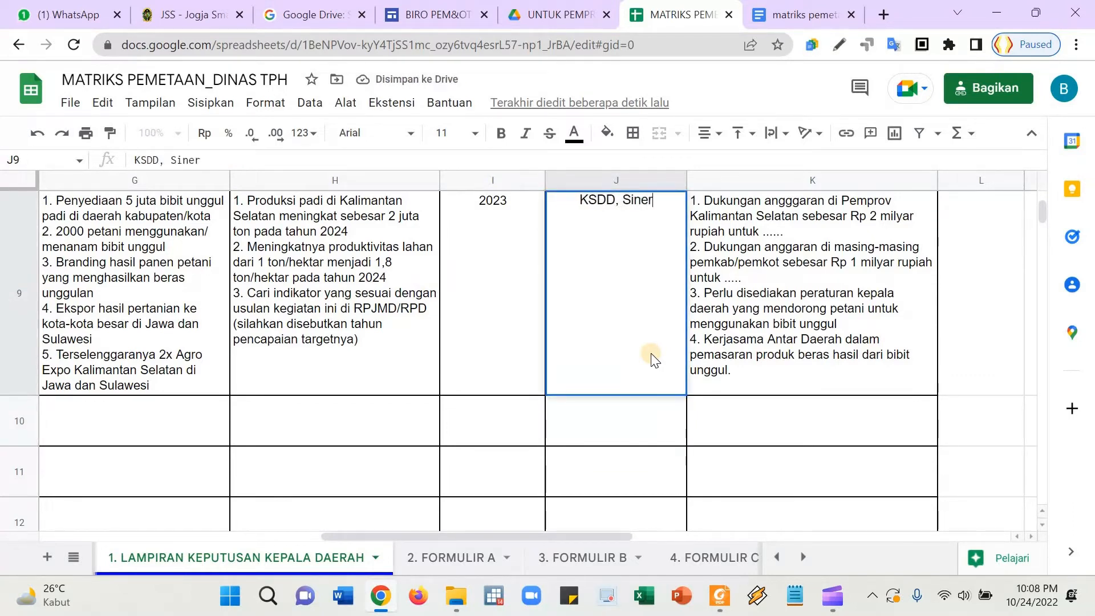
type("gi")
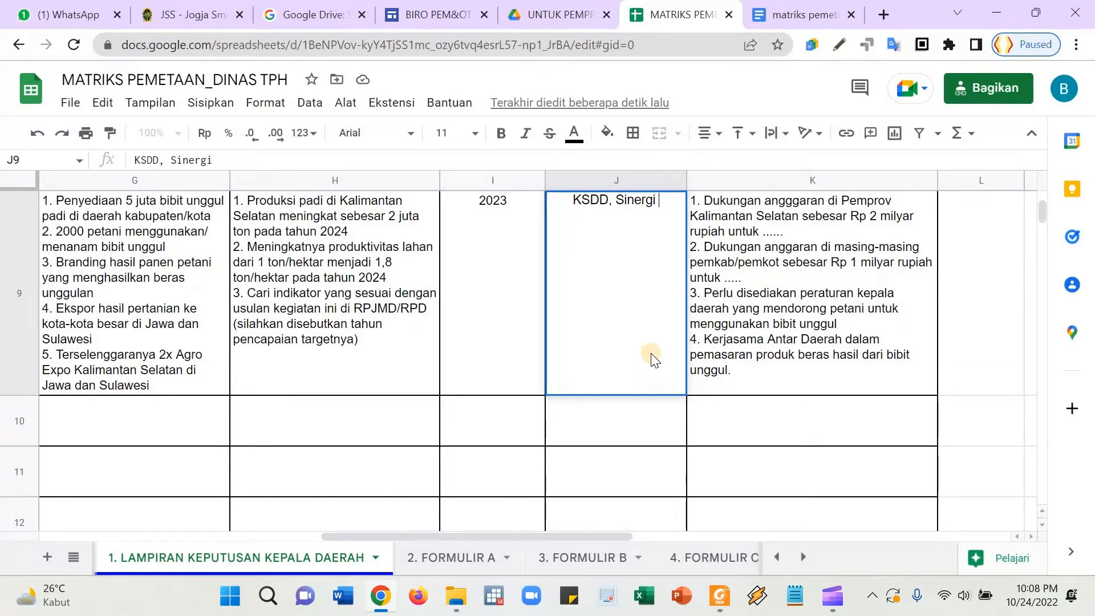
key("BackSpace")
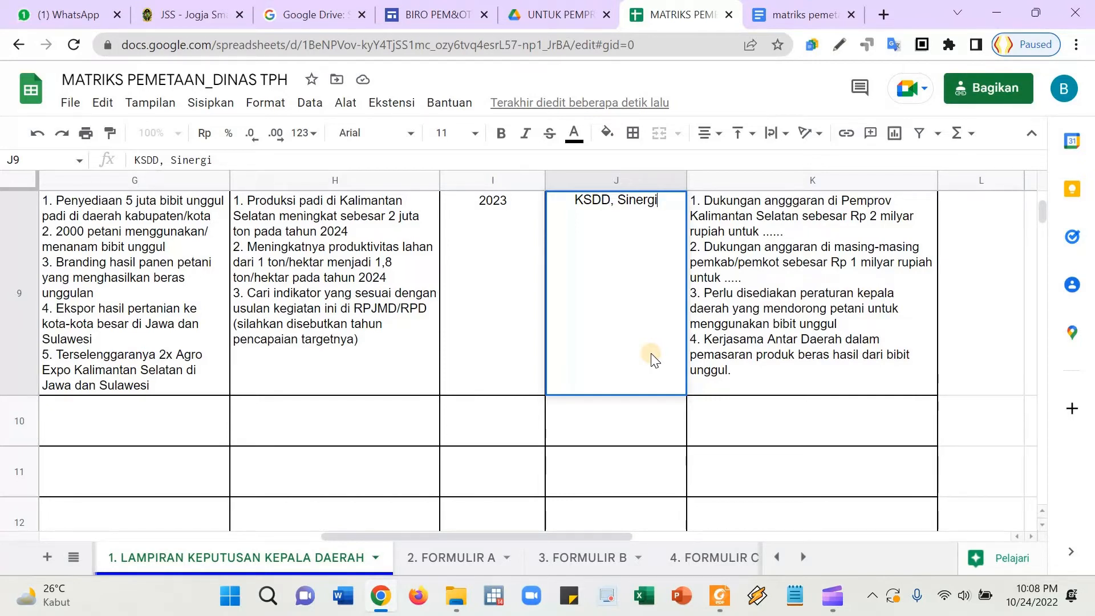
key("Return")
key("Up")
key("Up")
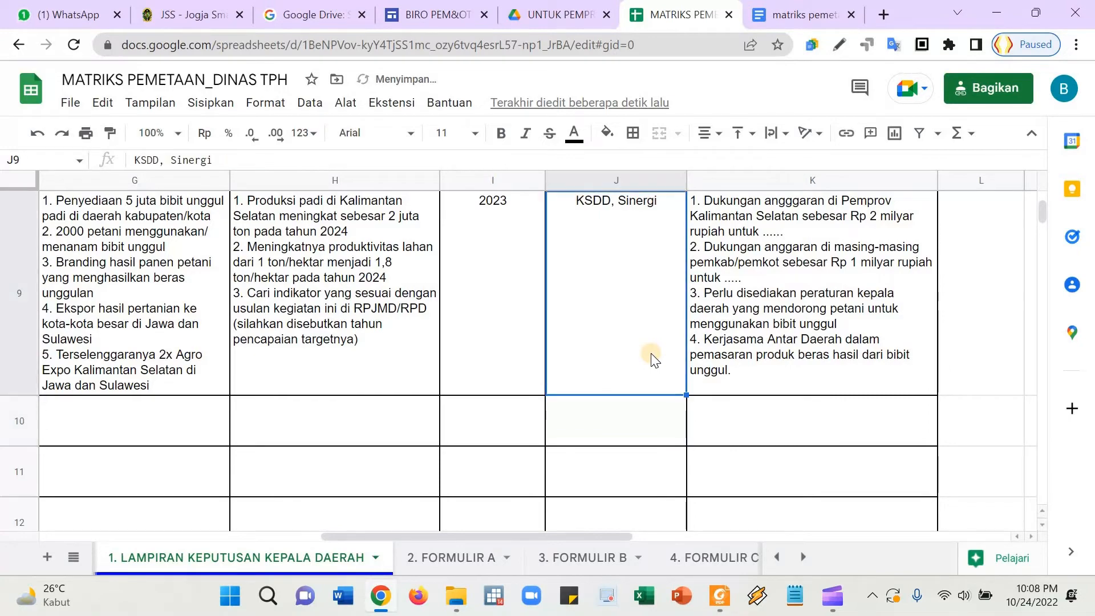
key("Left")
key("Down")
key("Left")
key("Left")
key("Left")
key("Left")
key("Left")
key("Left")
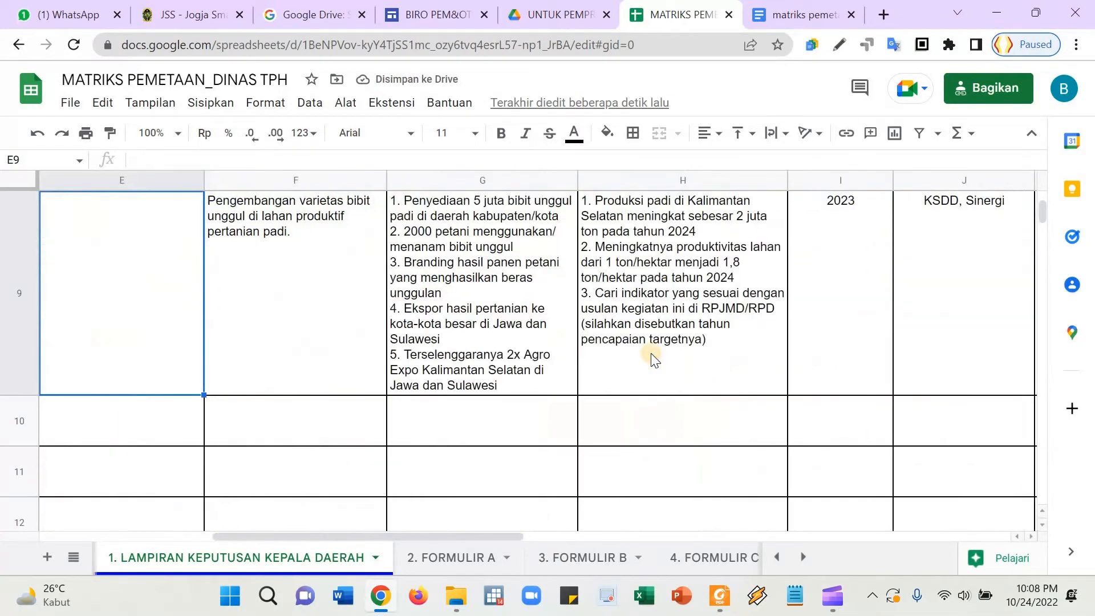
- Zoom the Lampiran sheet to 90%, then down to 75%, keeping row 9 in view
scroll(308, 341, "up", 2)
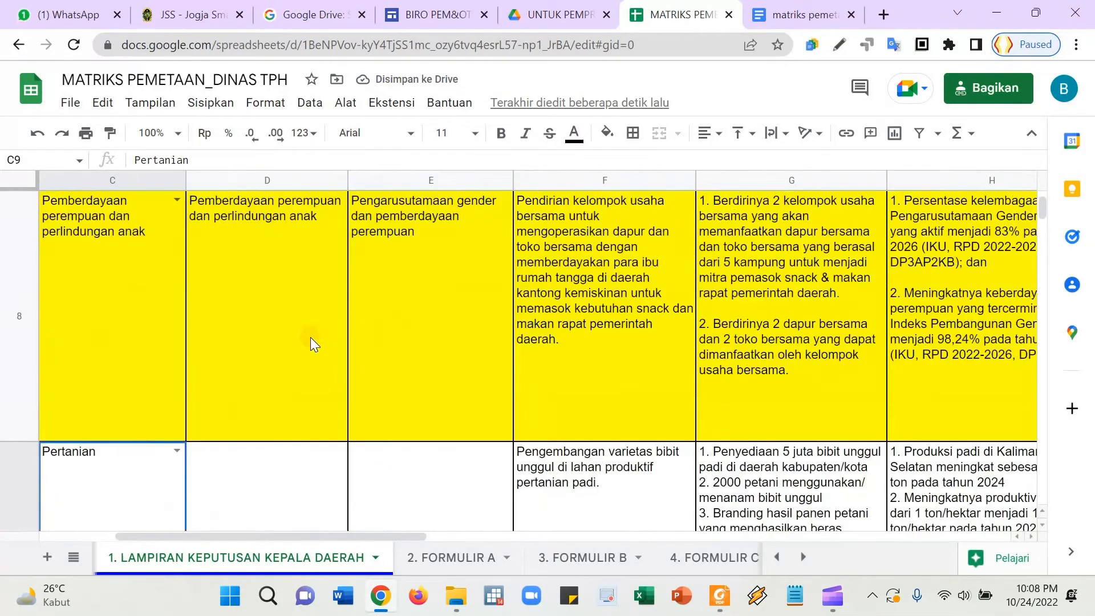
left_click(175, 146)
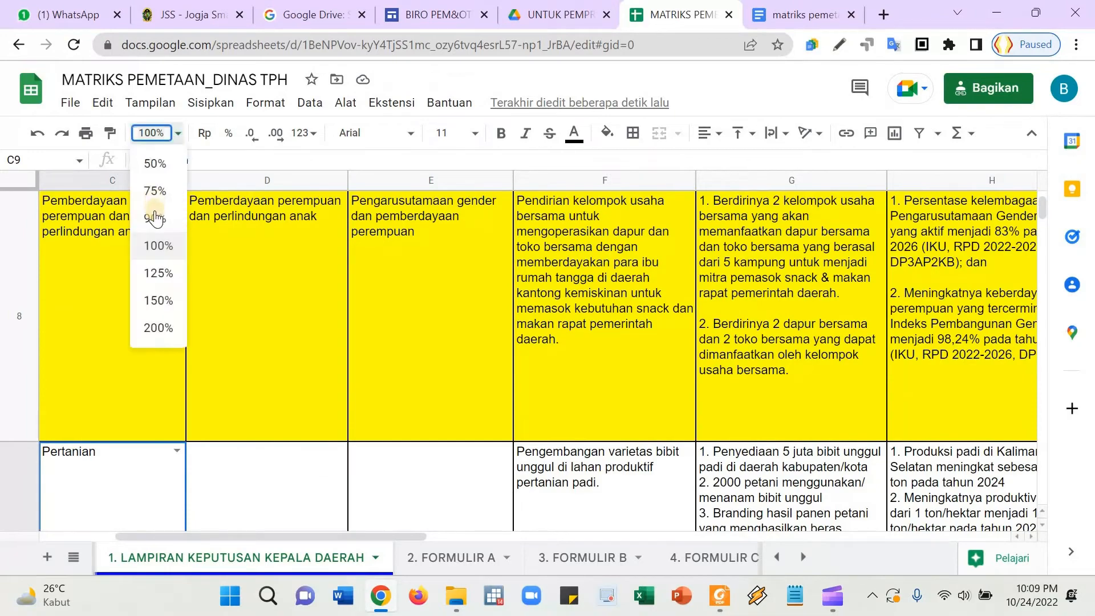
left_click(159, 220)
scroll(232, 425, "up", 3)
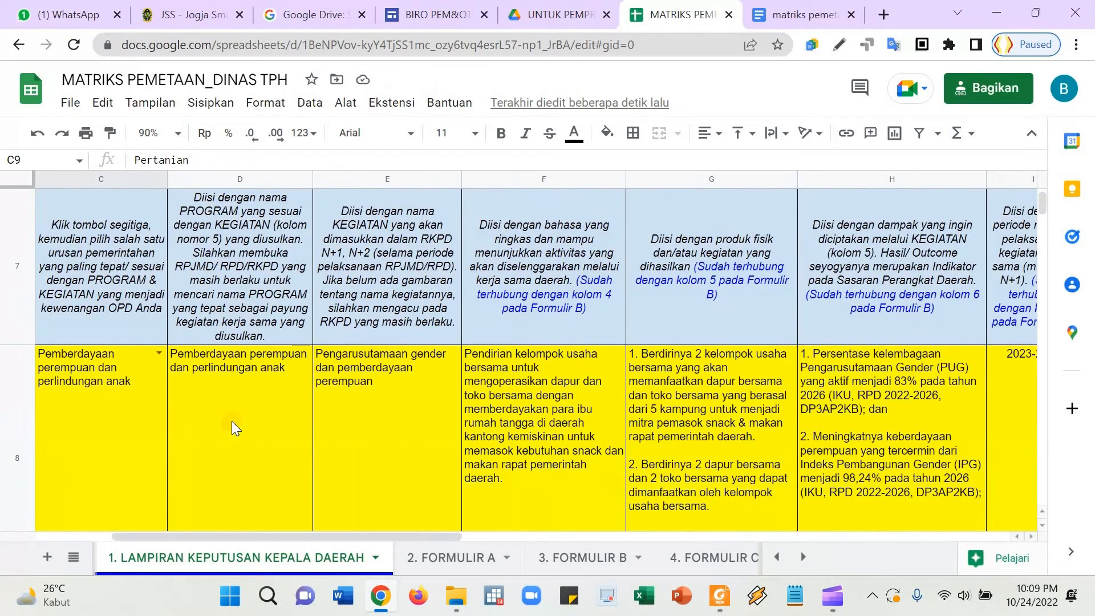
scroll(232, 419, "down", 5)
left_click(236, 325)
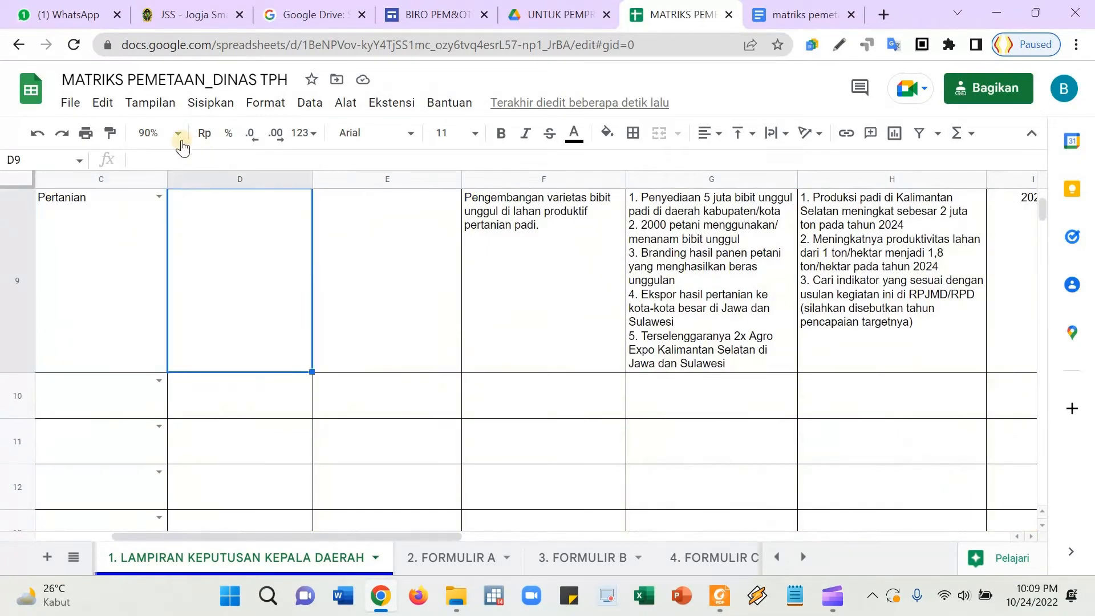
left_click(176, 133)
key("Return")
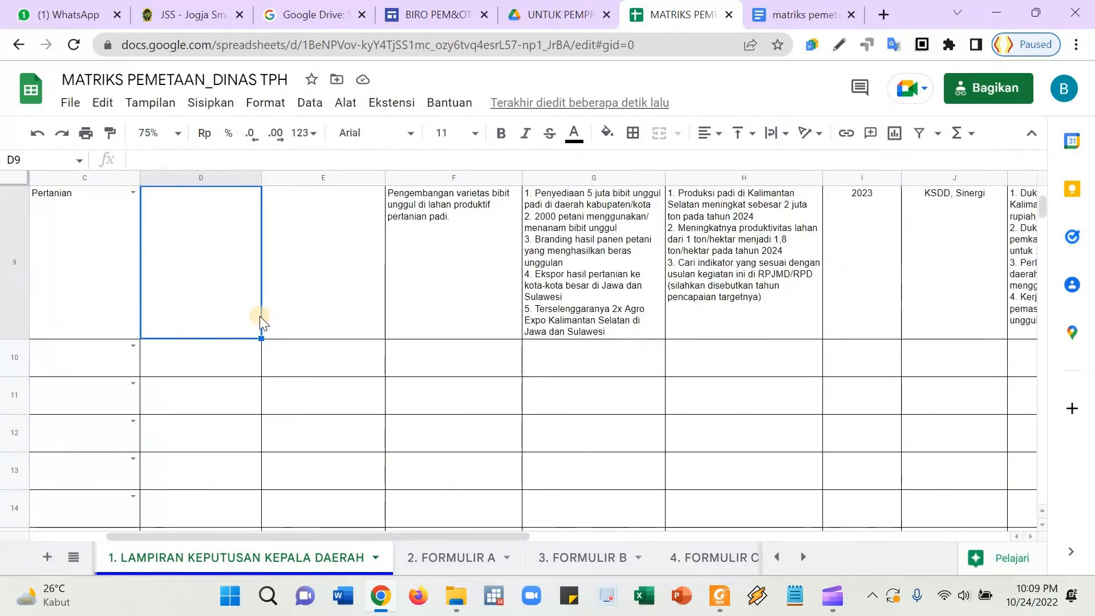
scroll(314, 372, "up", 2)
key("Left")
key("Left")
key("Left")
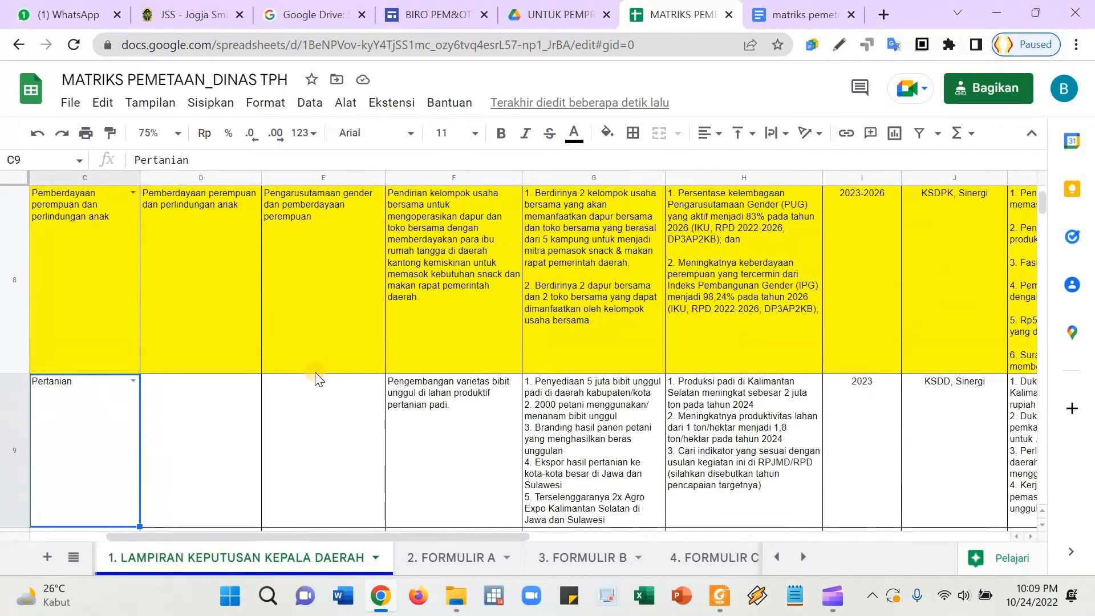
key("Right")
key("Right")
key("Right")
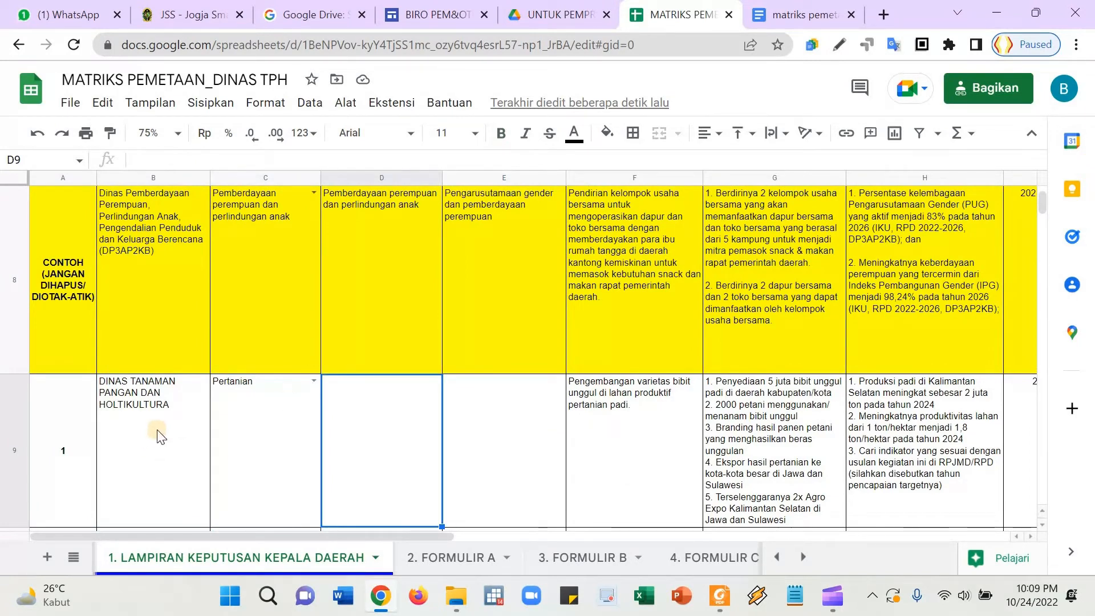
- Scroll around row 9 and select E9 to review its columns
scroll(375, 428, "up", 2)
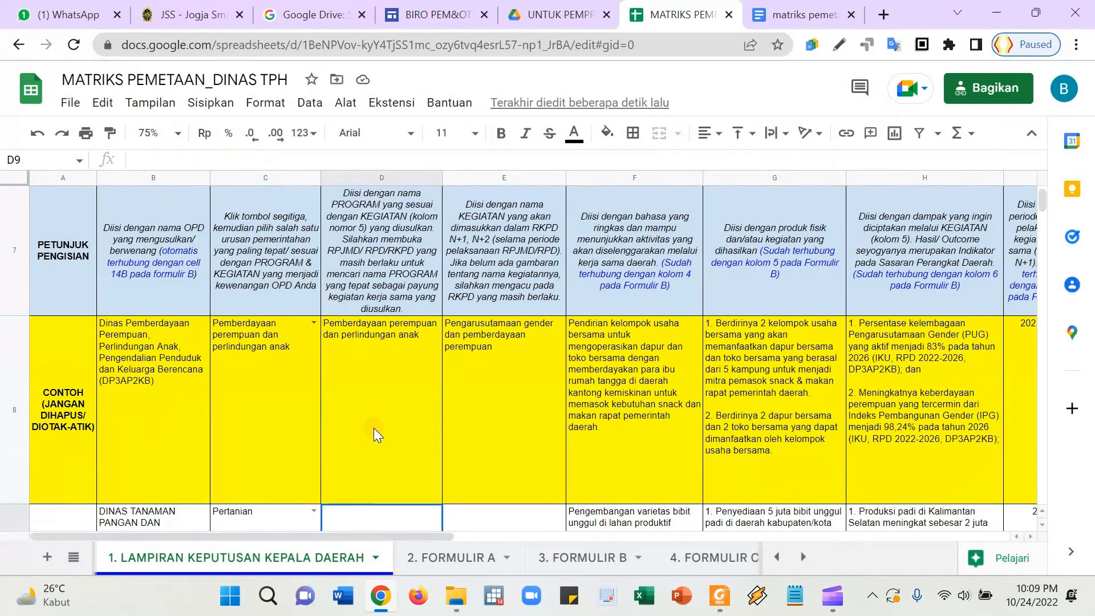
scroll(374, 428, "down", 2)
scroll(376, 432, "down", 2)
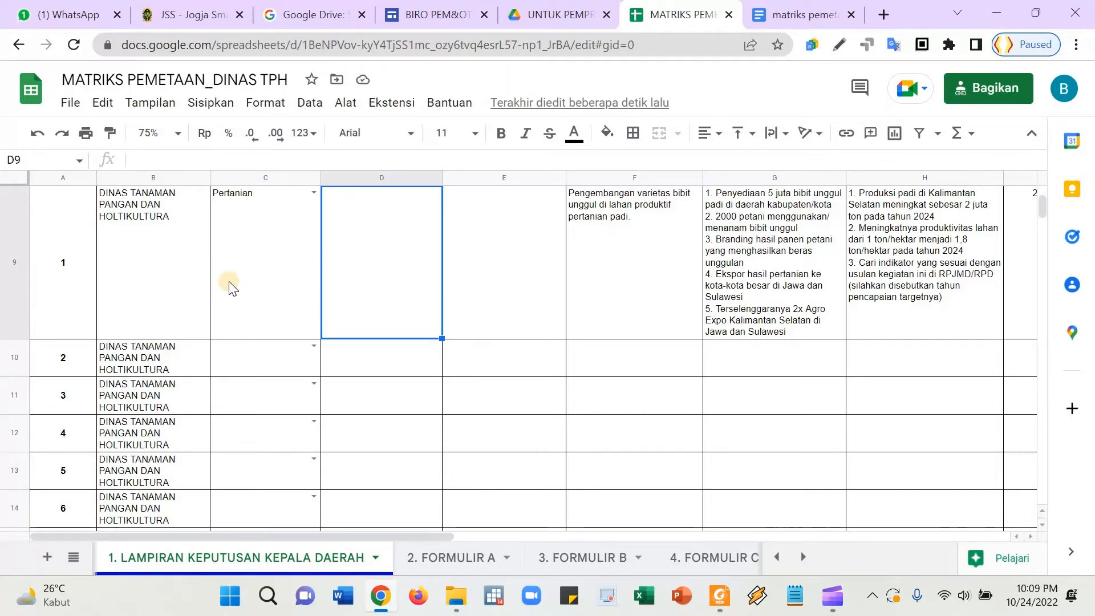
scroll(398, 357, "up", 1)
scroll(383, 295, "up", 2)
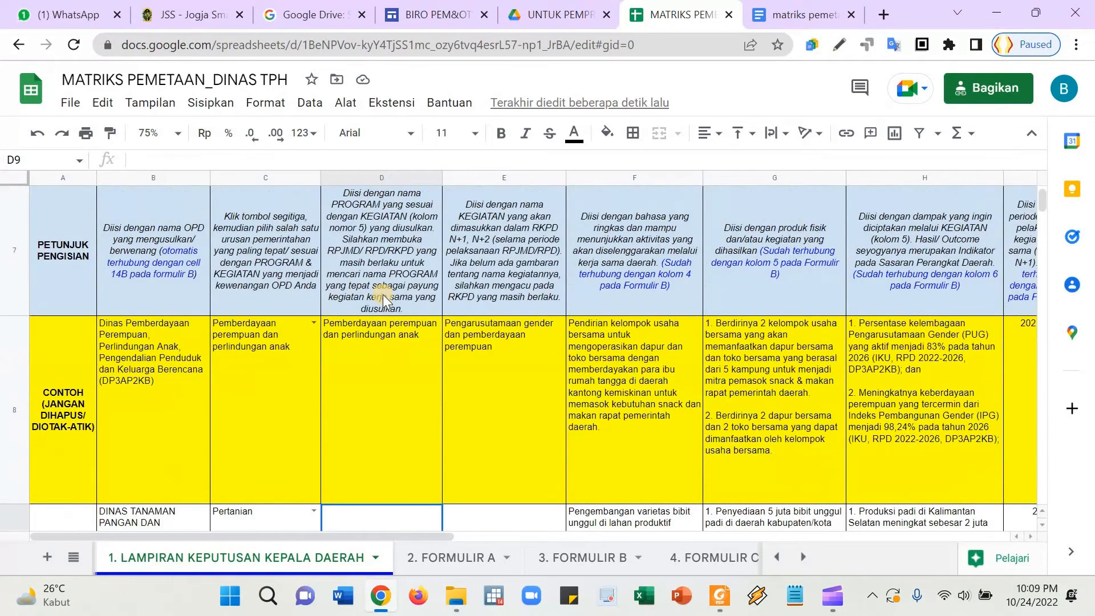
scroll(502, 324, "down", 2)
scroll(502, 324, "down", 1)
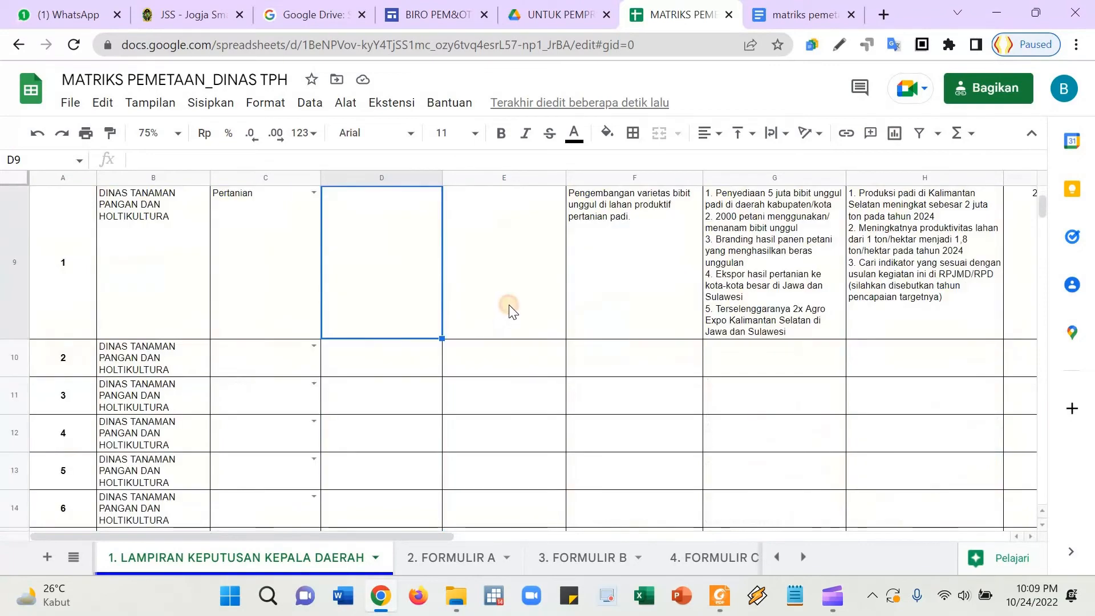
left_click(508, 307)
left_click_drag(628, 290, 921, 304)
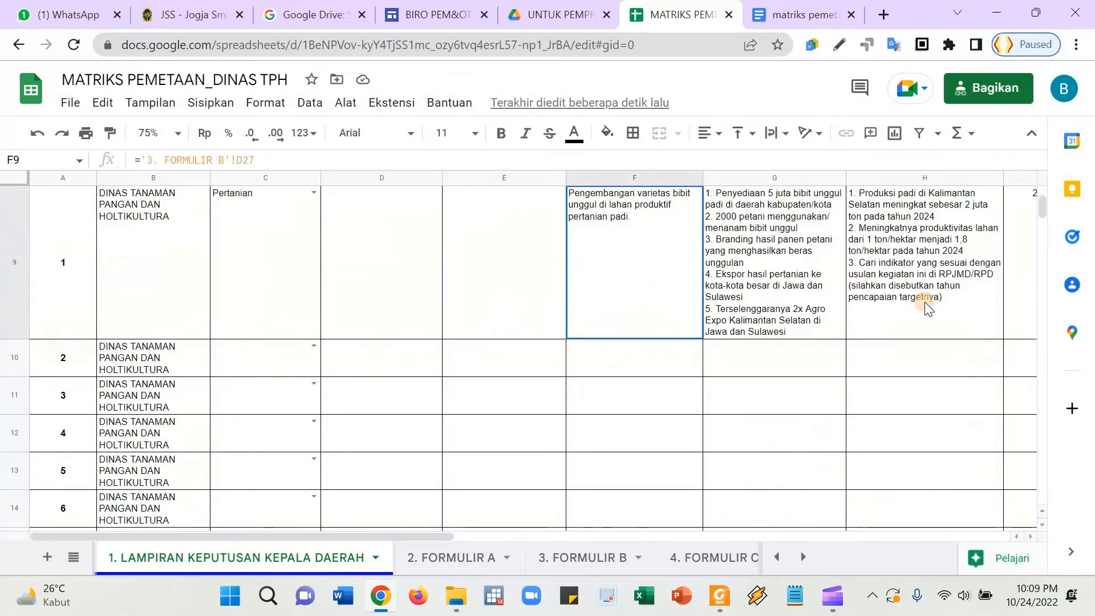
- Check F9's link to Formulir B, then revisit cells E9 and D9
scroll(694, 328, "up", 1)
scroll(693, 326, "up", 3)
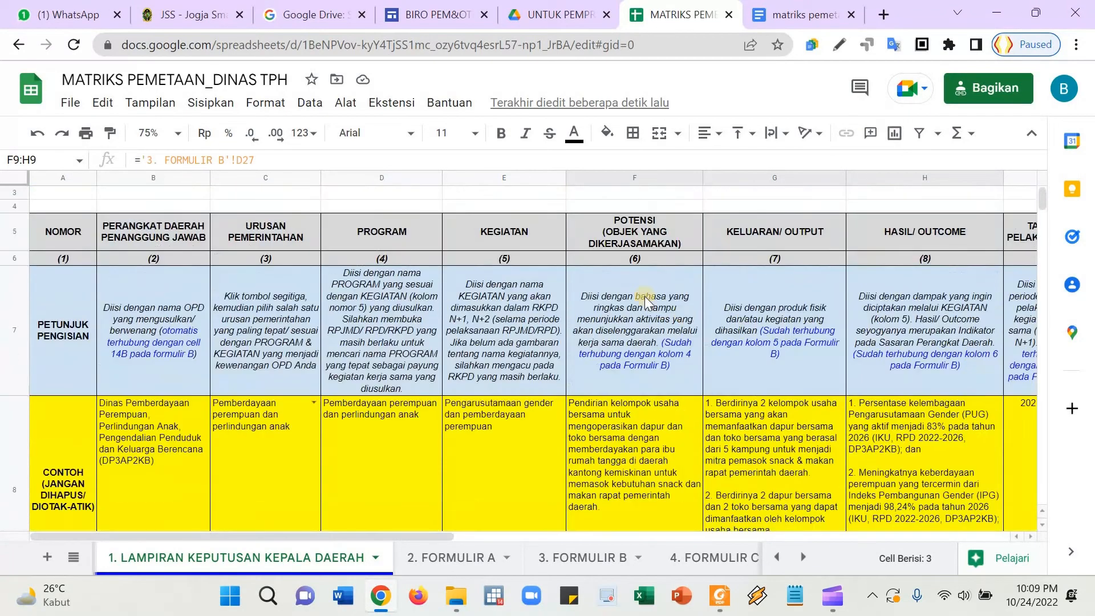
scroll(636, 275, "down", 4)
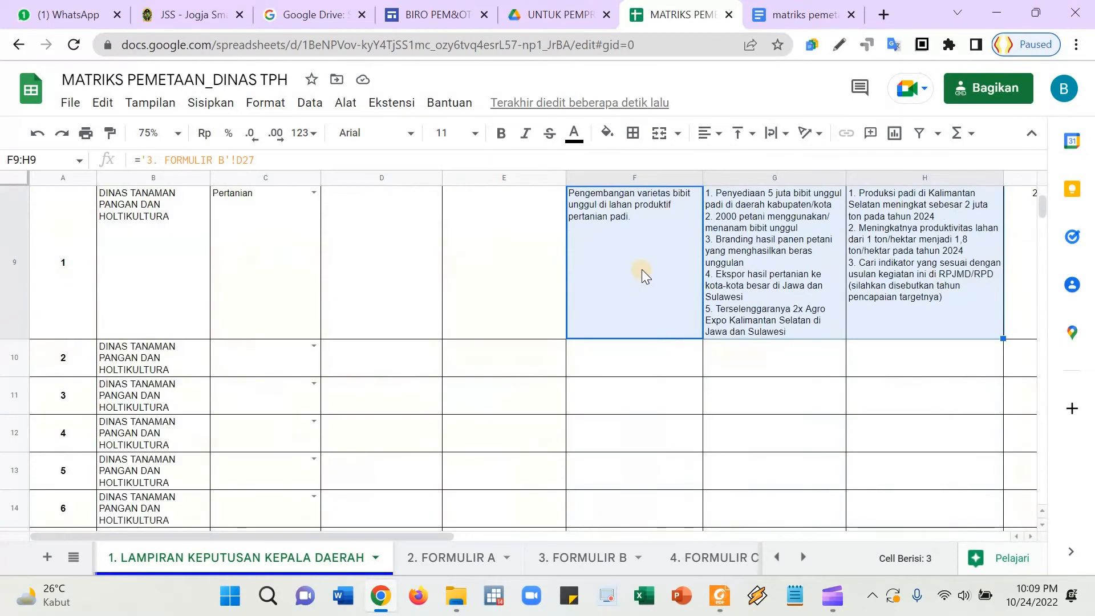
left_click(642, 269)
scroll(498, 245, "up", 1)
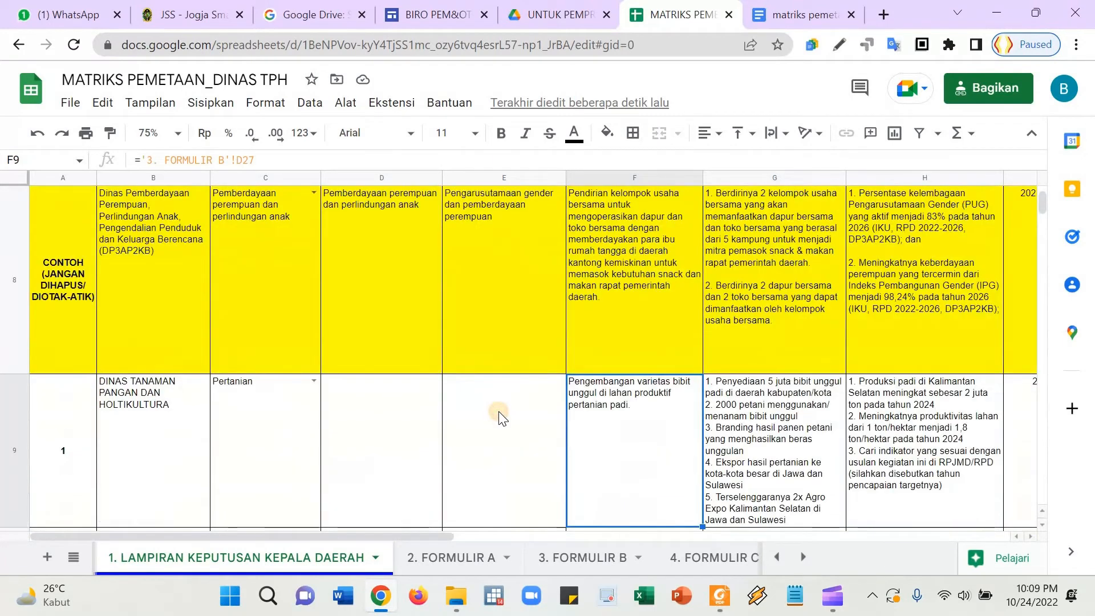
left_click(498, 412)
left_click(400, 439)
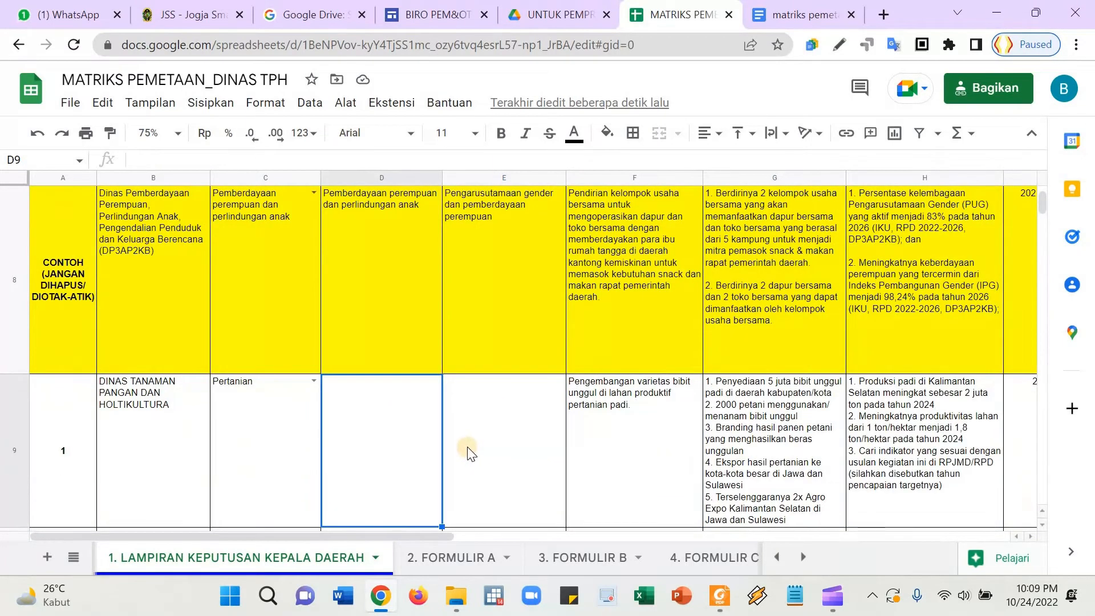
scroll(468, 451, "up", 3)
scroll(467, 445, "down", 4)
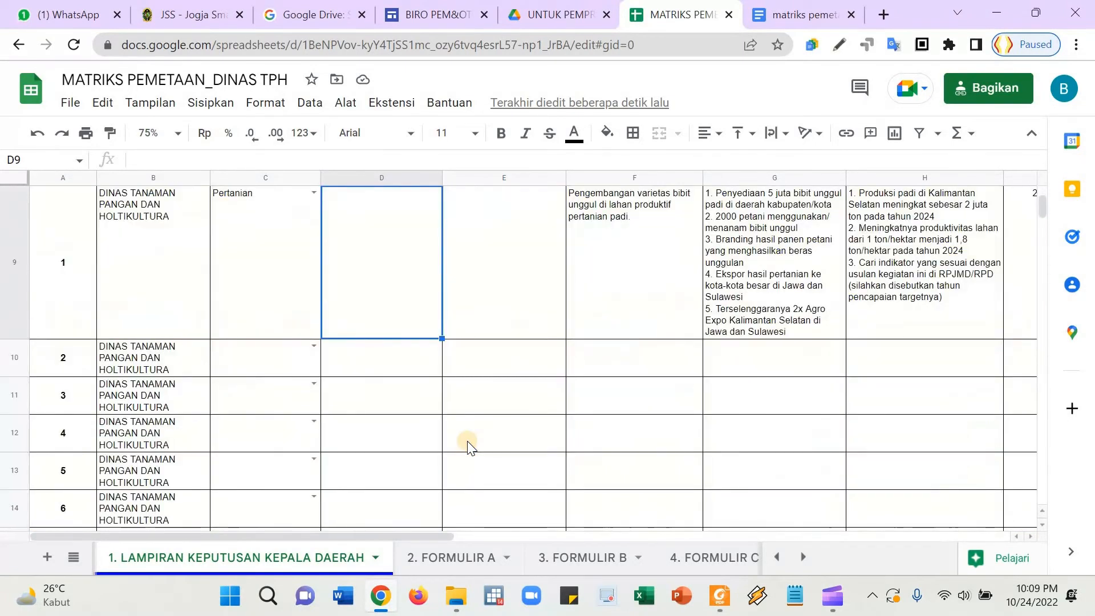
- Enter PENINGKATAN PRODUKTIVITAS TANAMAN PANGAN as the program name in D9
type("E")
key("BackSpace")
type("PE")
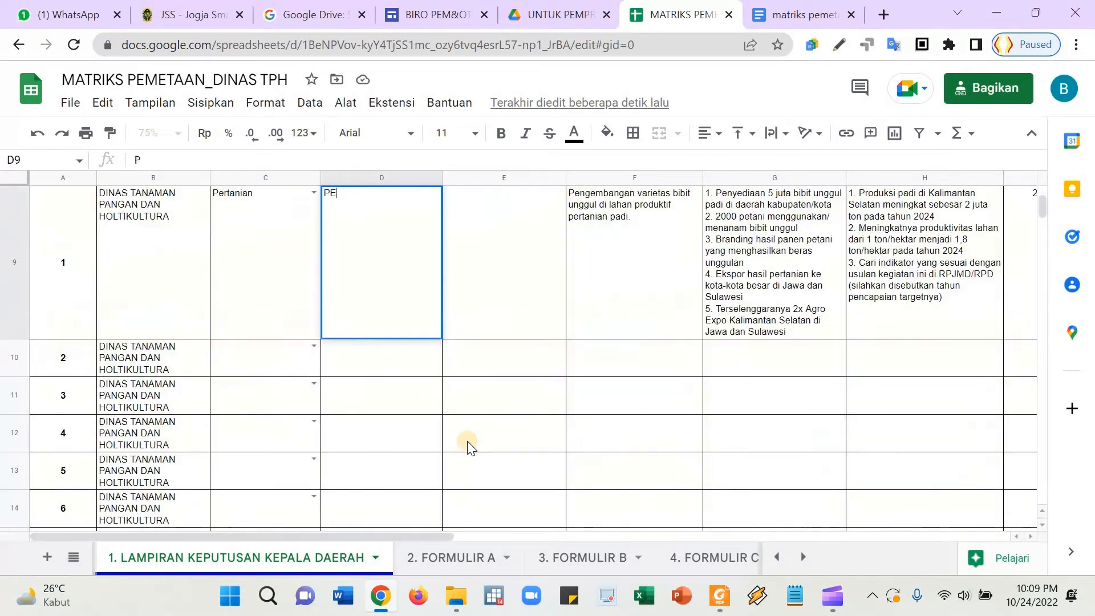
type("NINGKATAN PR")
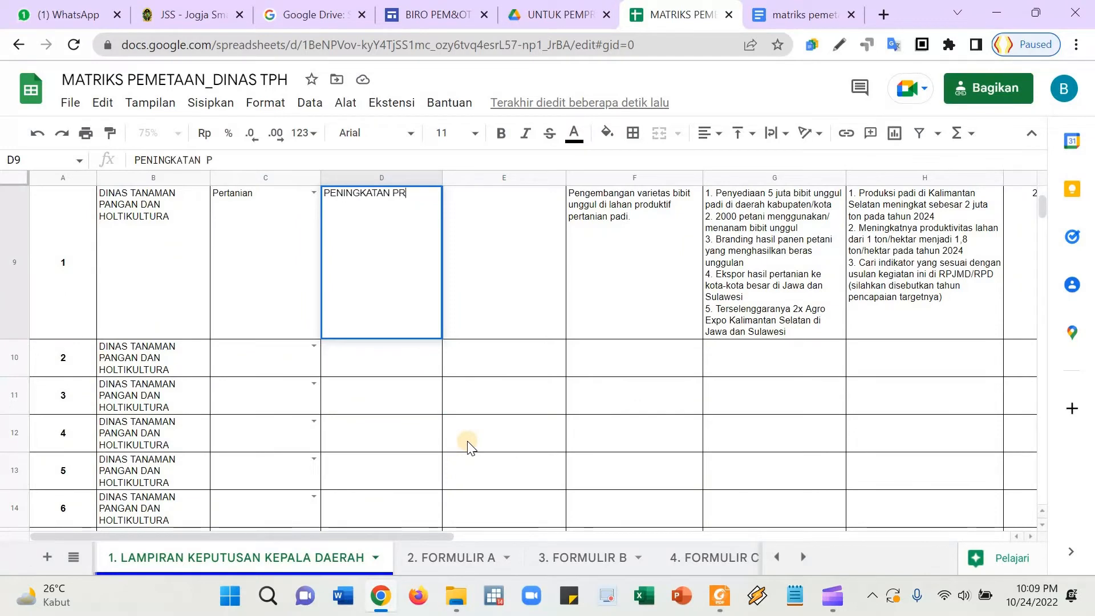
type("ODUKTIVITAS ")
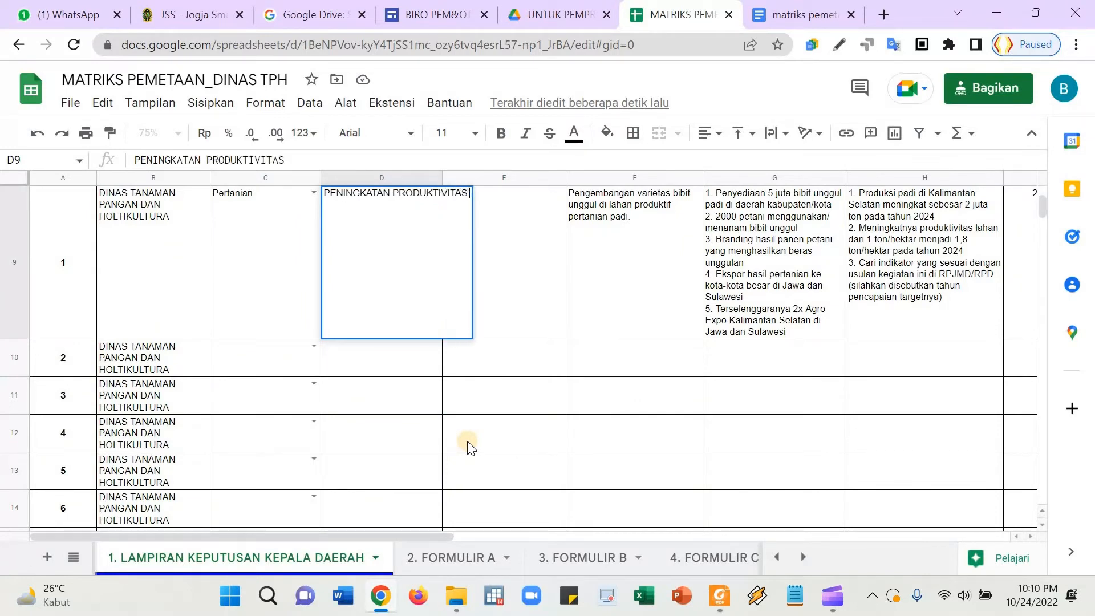
type("TANAMAN PANGAN")
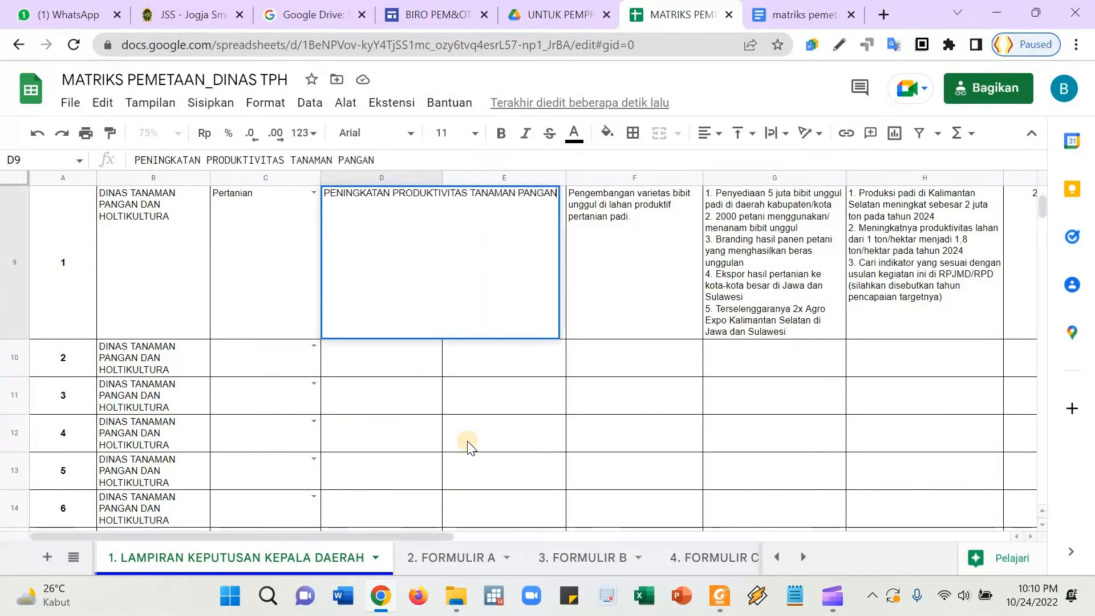
key("ctrl+Return")
key("Tab")
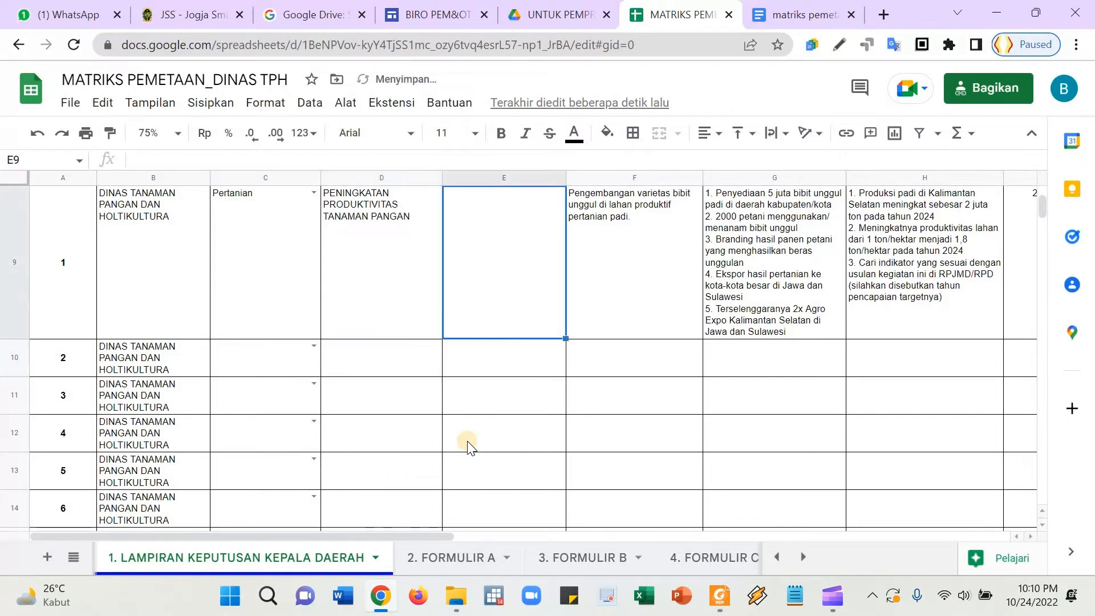
- Enter 'Peningkatan produksi beras' in E9, then select B9:H9 to check row 9
scroll(508, 376, "up", 1)
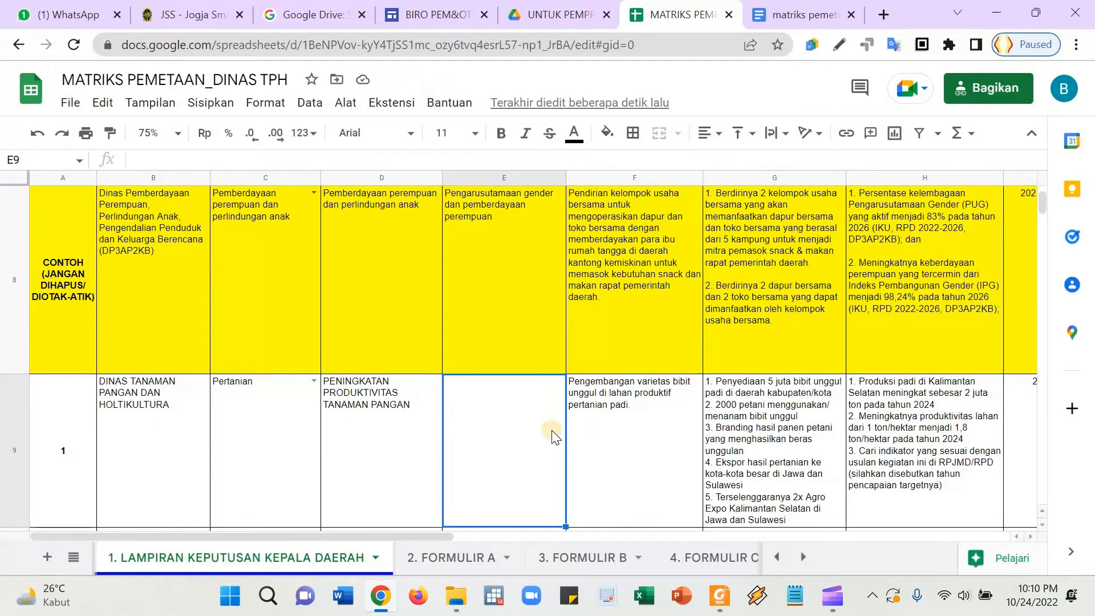
type("Penin")
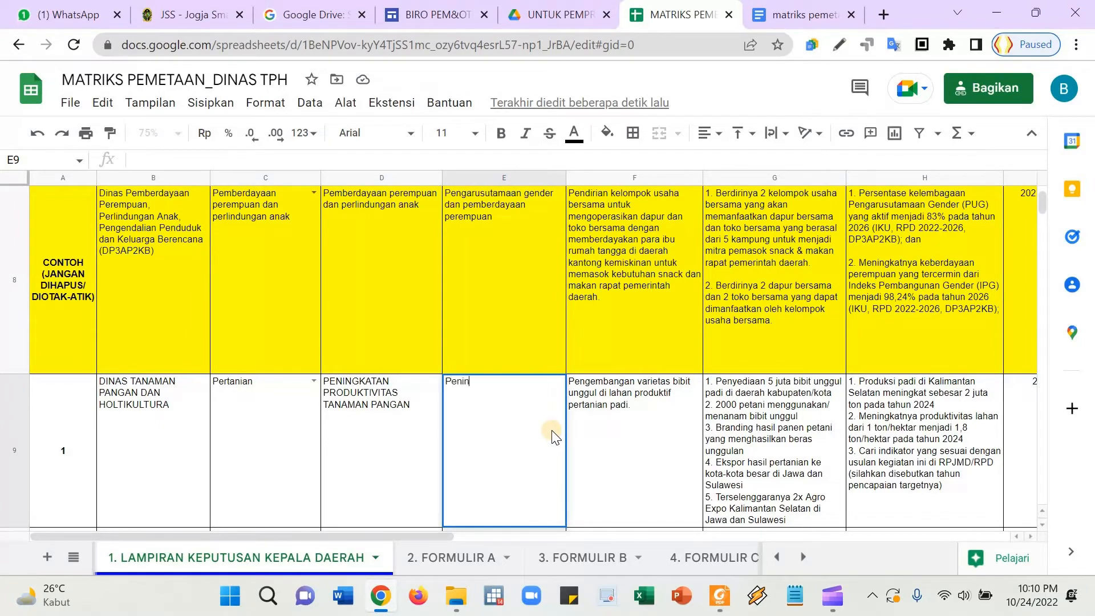
type("gkatan produksi ")
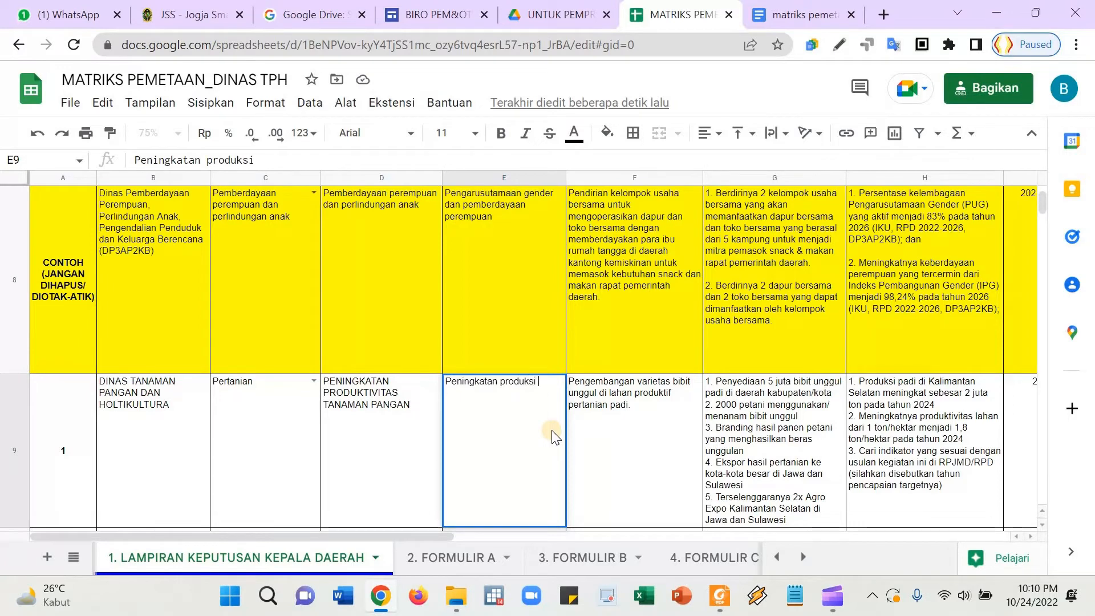
type("beras")
key("Return")
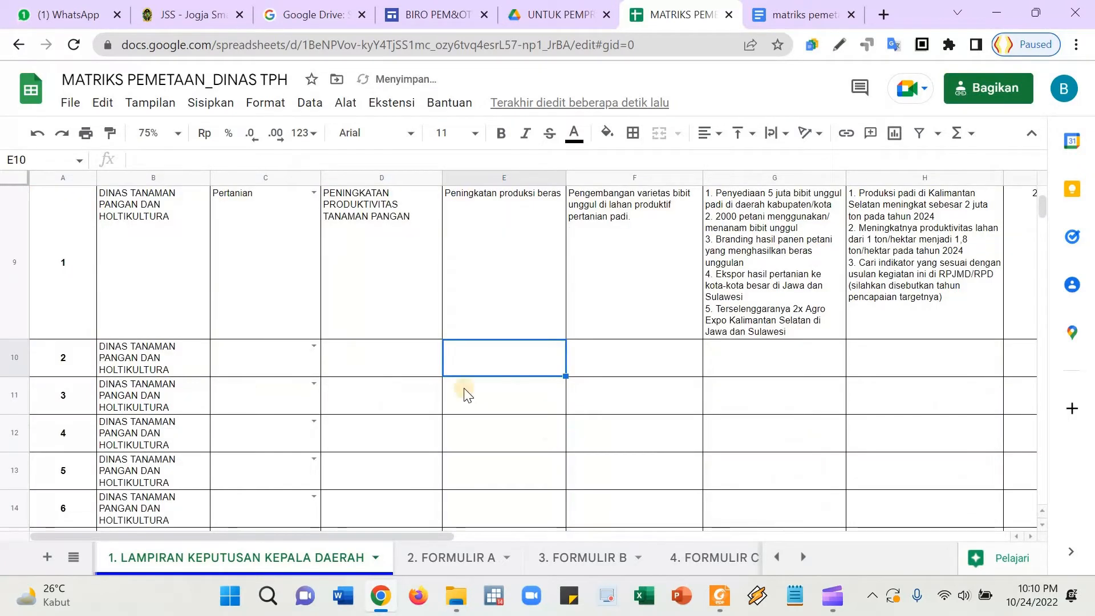
left_click_drag(100, 252, 916, 333)
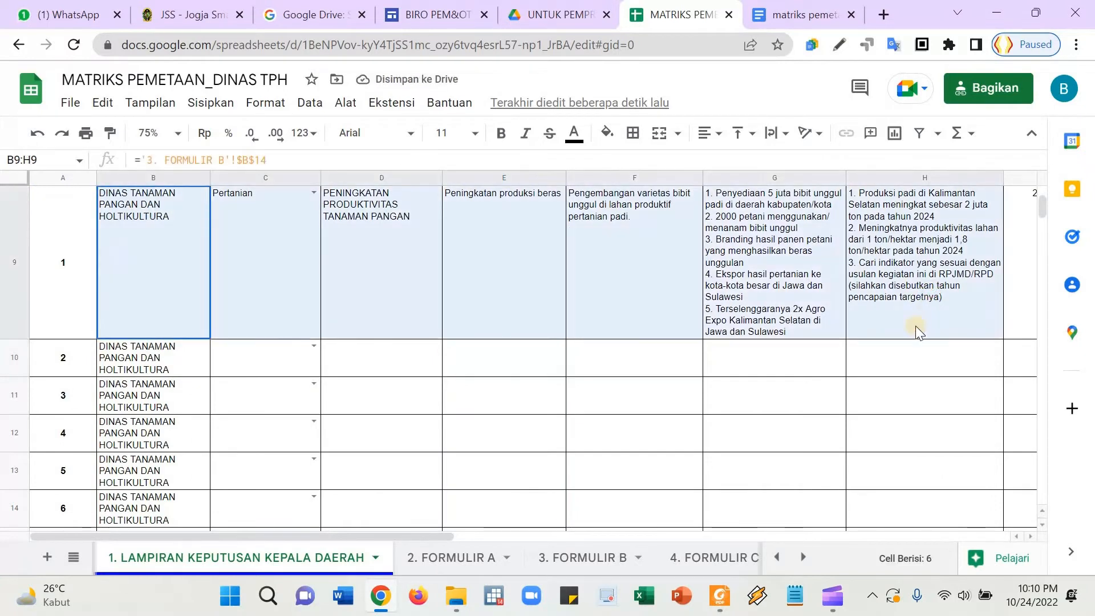
scroll(412, 426, "up", 2)
- Check D9 against the PROGRAM and KEGIATAN headers, glancing at the 2. FORMULIR A sheet
left_click(398, 433)
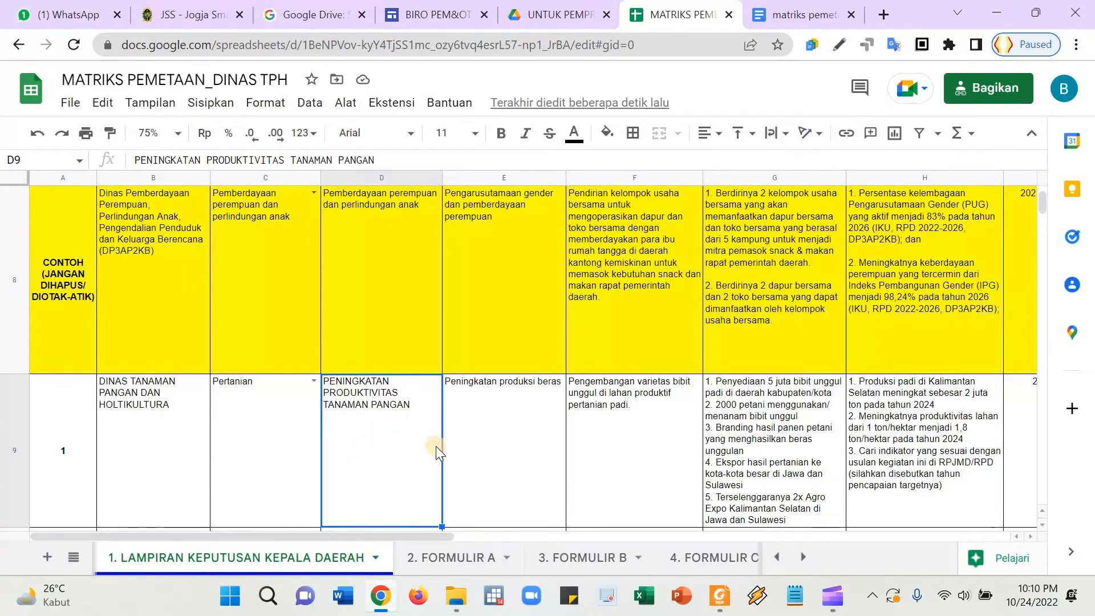
scroll(435, 446, "up", 5)
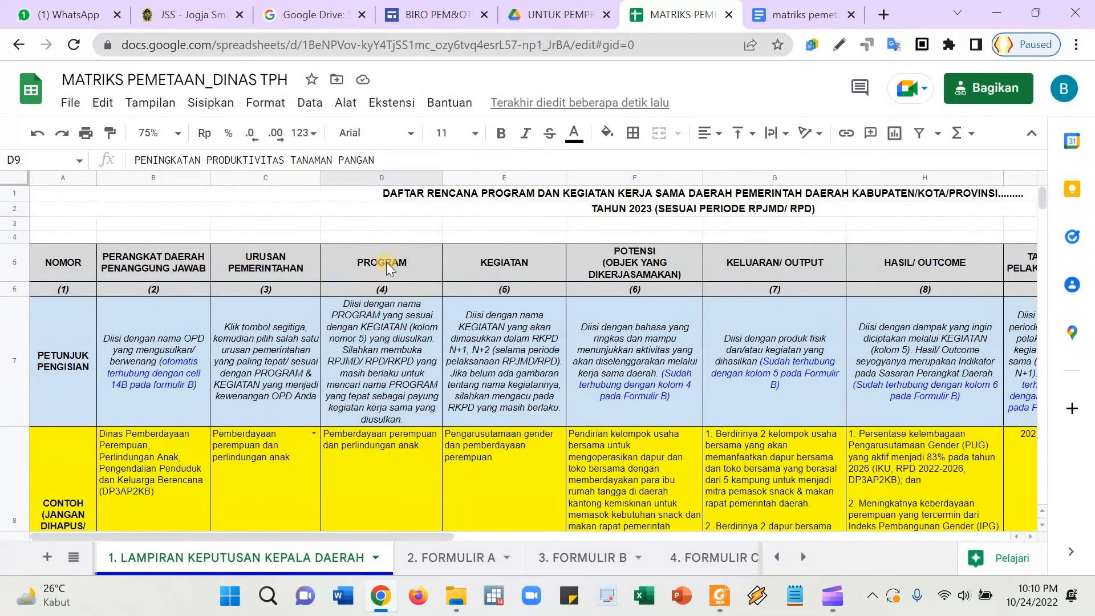
left_click(387, 262)
left_click(519, 268)
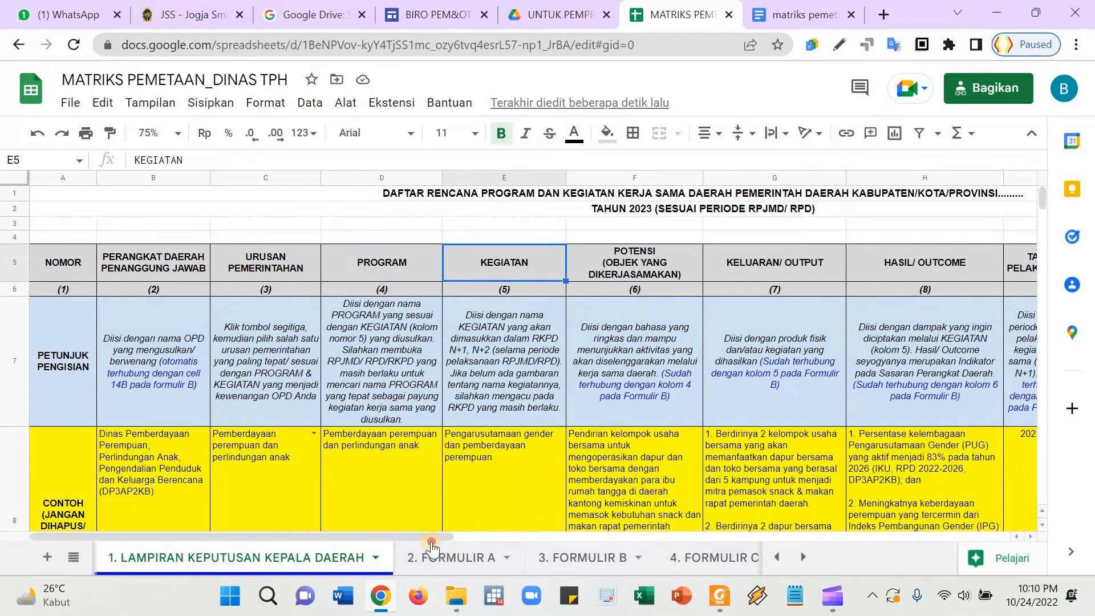
left_click_drag(432, 548, 456, 564)
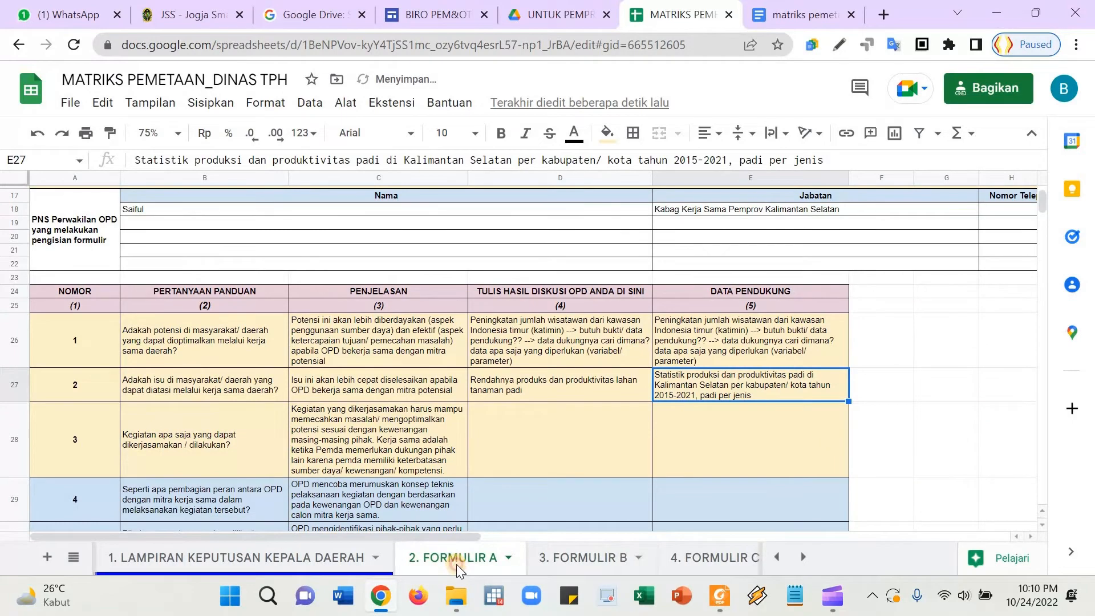
left_click(262, 551)
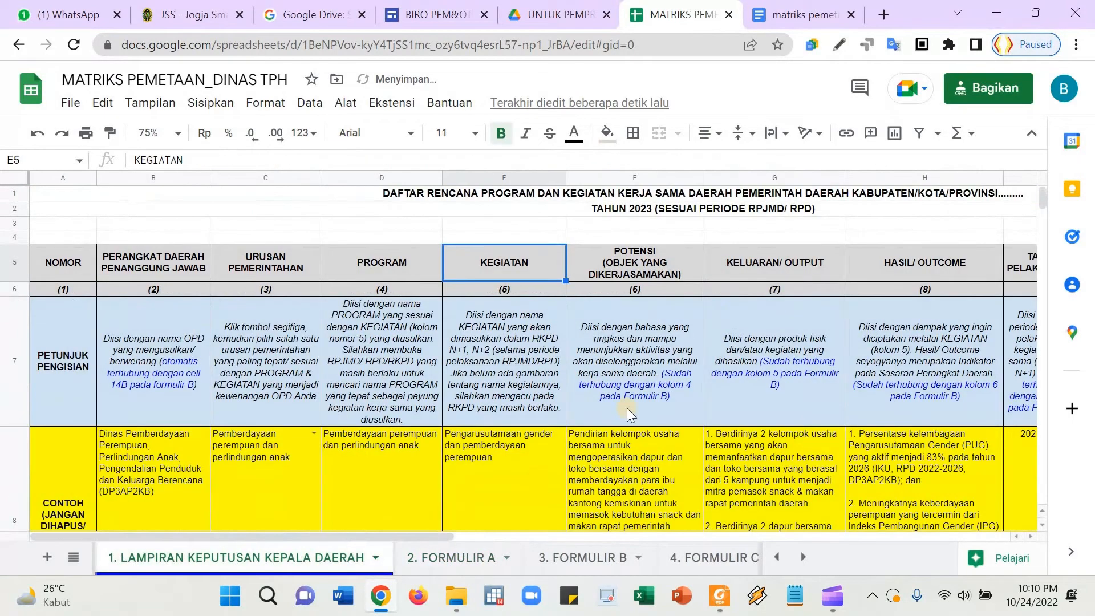
- Step through row 9's linked values from B9 to J9, then go to 4. FORMULIR C
left_click(945, 274)
key("Right")
key("Right")
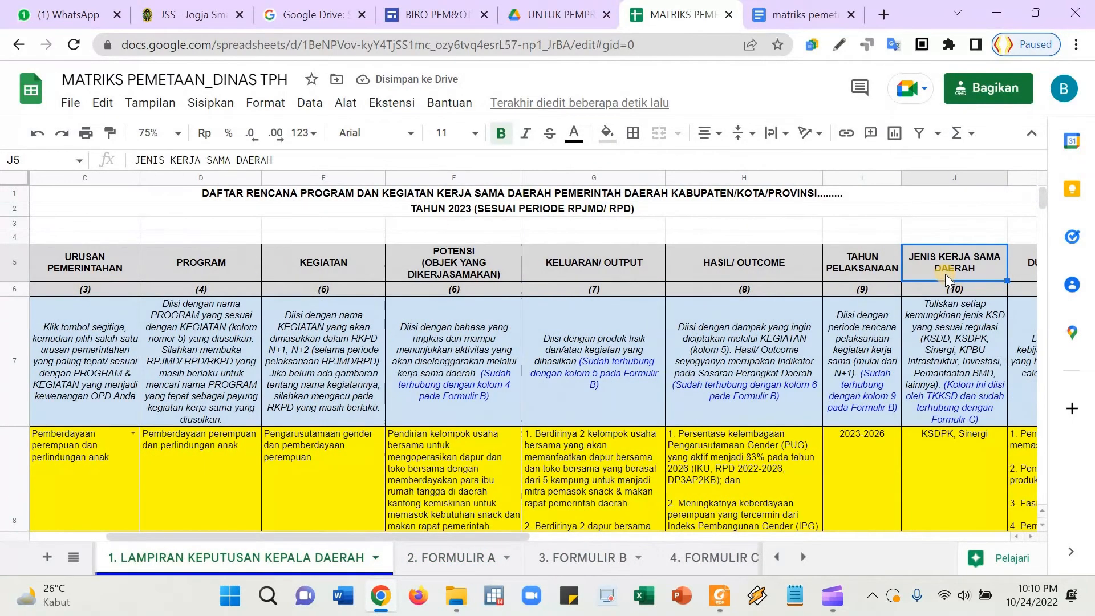
scroll(945, 274, "right", 3)
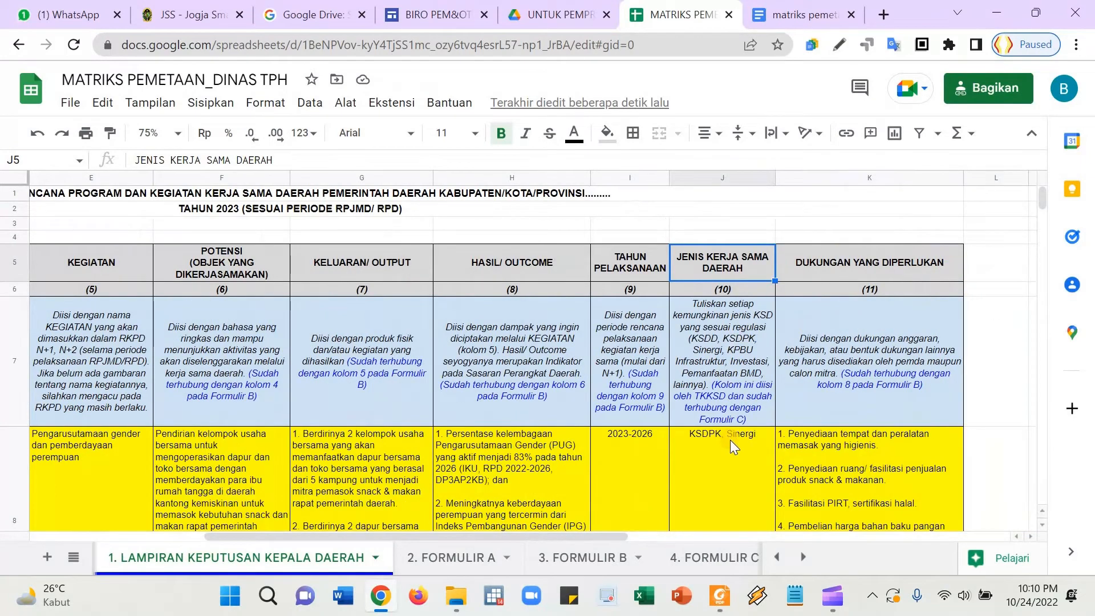
scroll(731, 437, "down", 3)
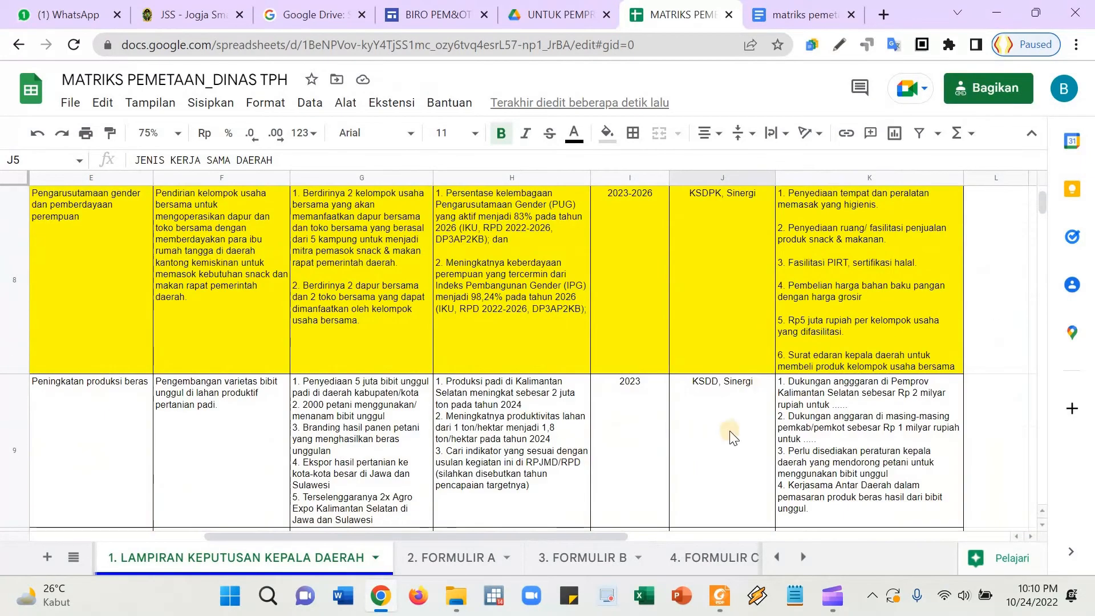
scroll(762, 296, "down", 2)
left_click(765, 297)
key("Left")
key("Left")
key("Left")
key("Left")
key("Left")
key("Left")
key("Left")
key("Left")
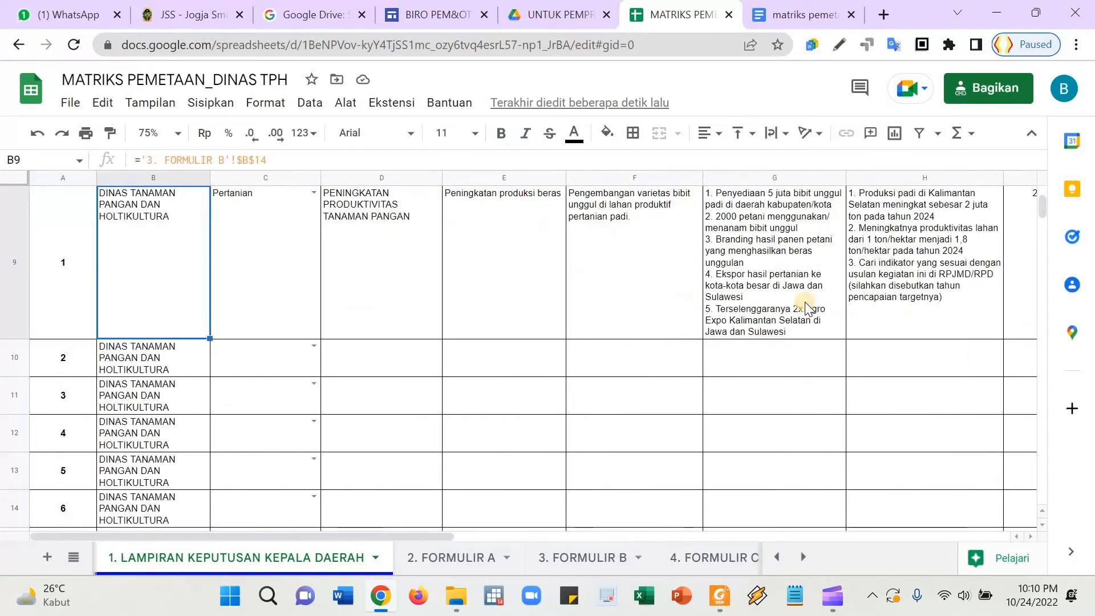
key("Right")
key("Right")
key("Right")
key("Right")
key("Right")
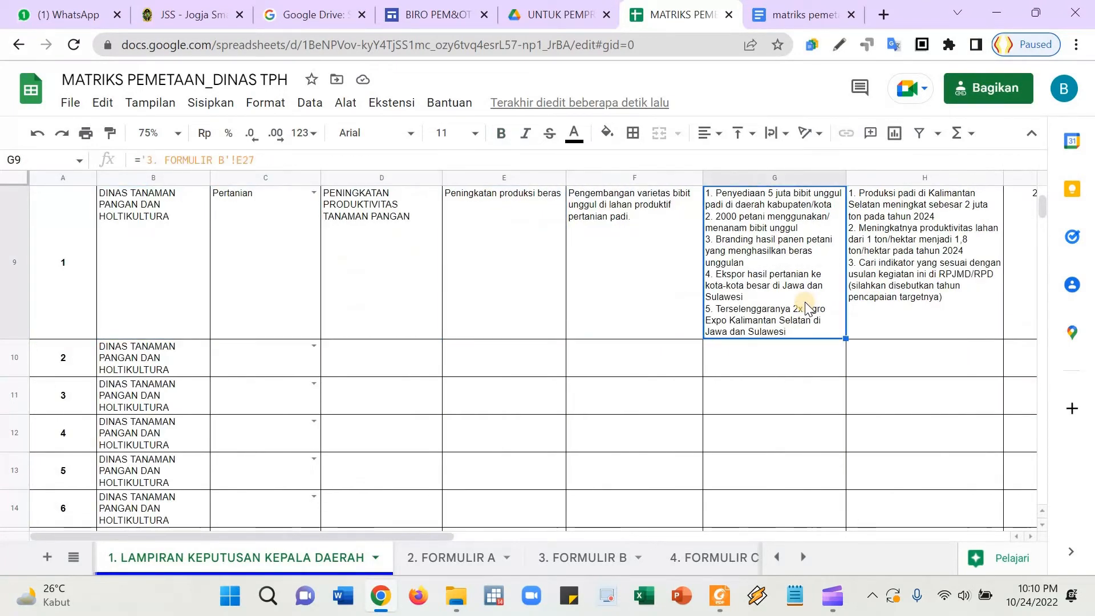
key("Right")
key("Left")
key("Left")
key("Left")
key("Left")
key("Left")
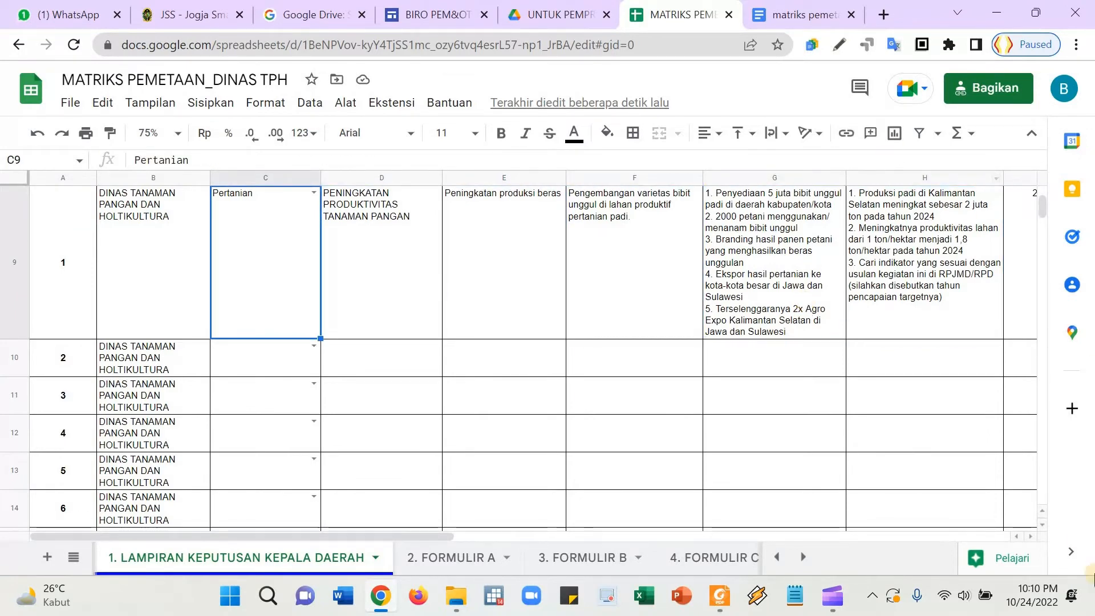
left_click(719, 557)
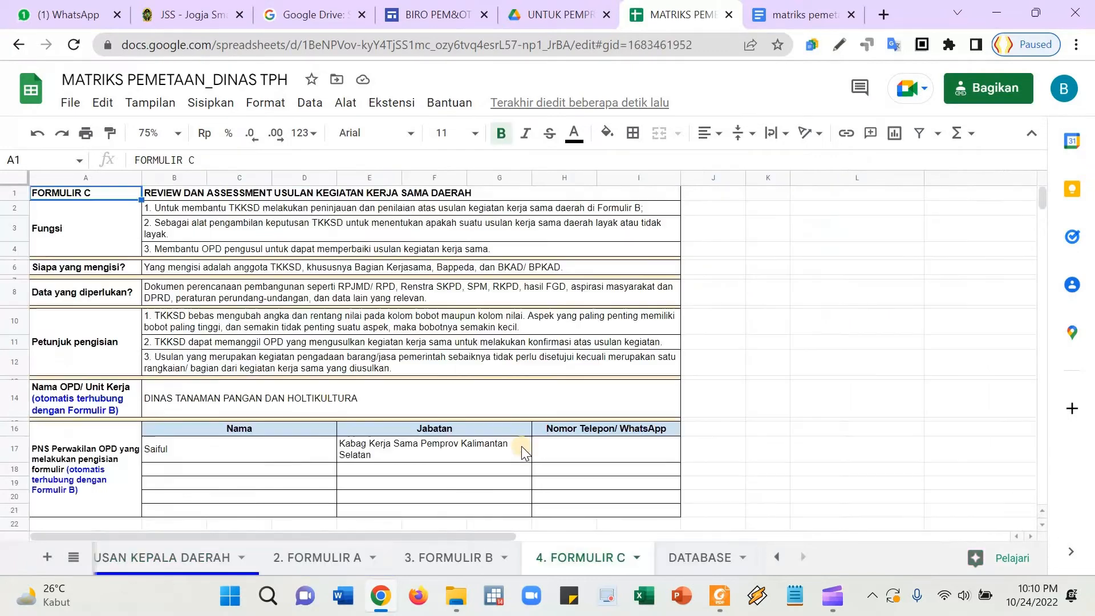
left_click(176, 135)
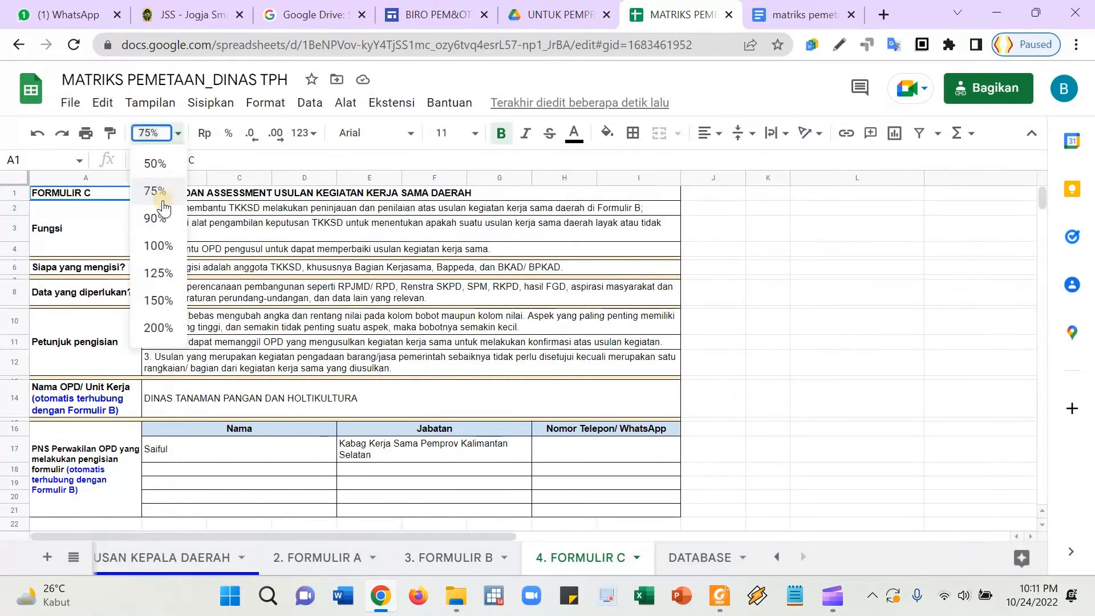
left_click(164, 246)
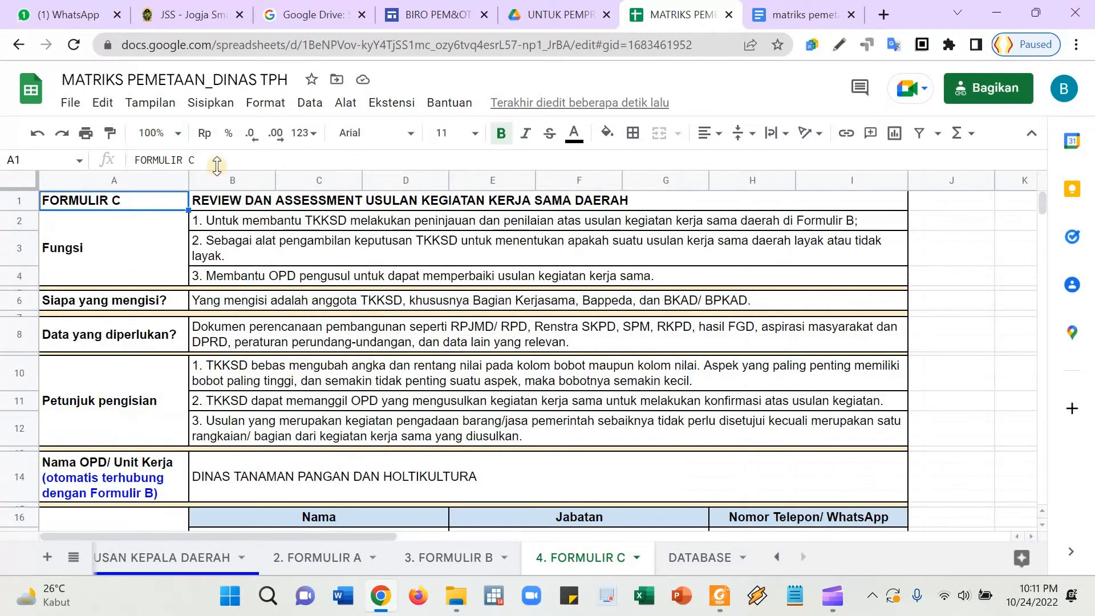
left_click(177, 134)
left_click(155, 190)
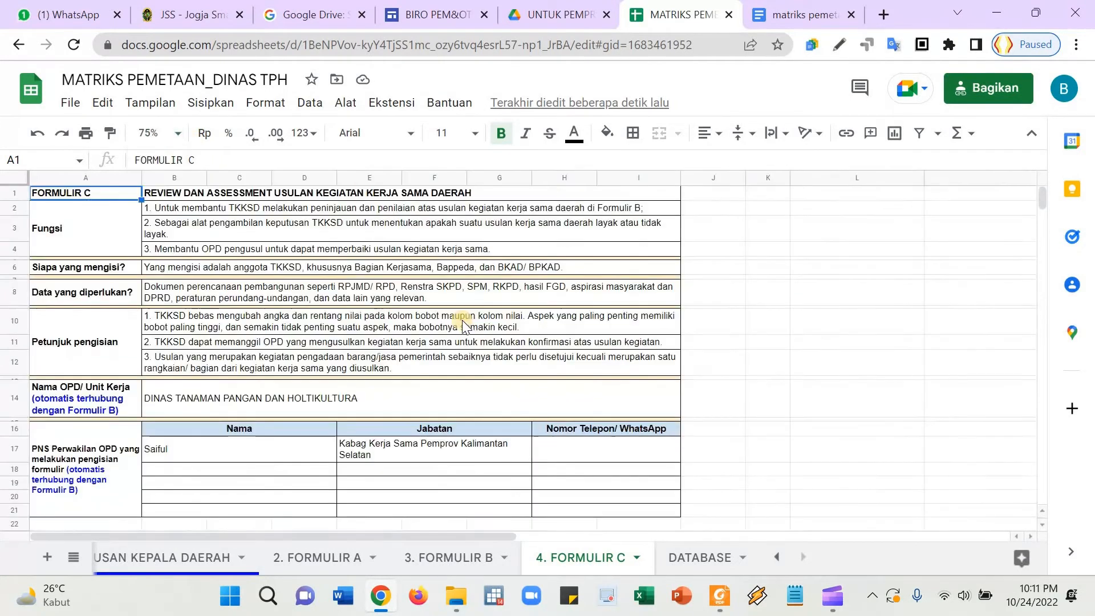
scroll(497, 339, "down", 5)
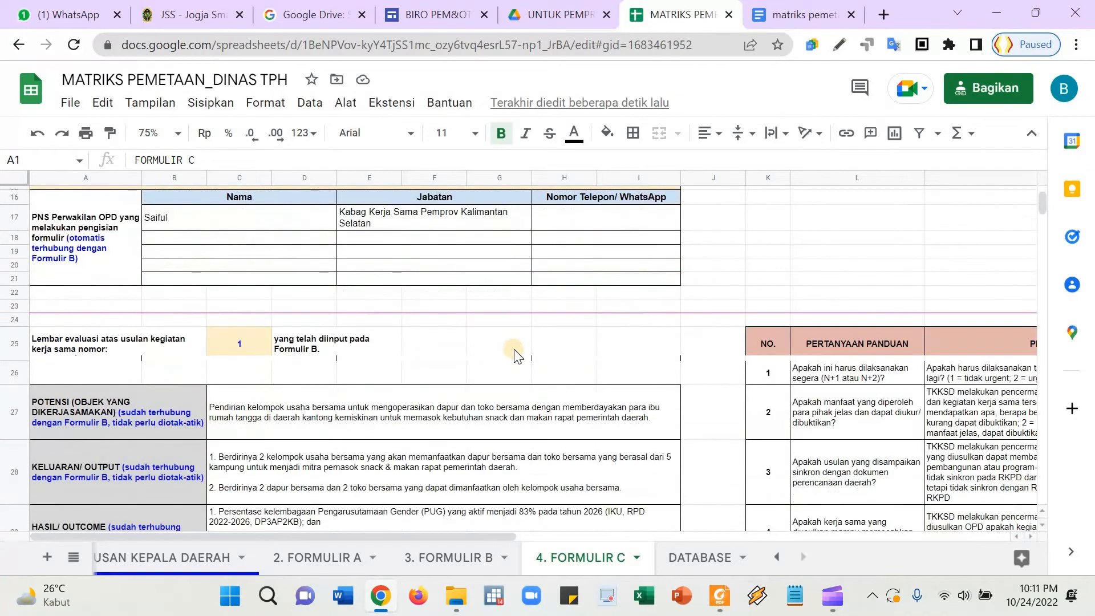
scroll(516, 356, "down", 2)
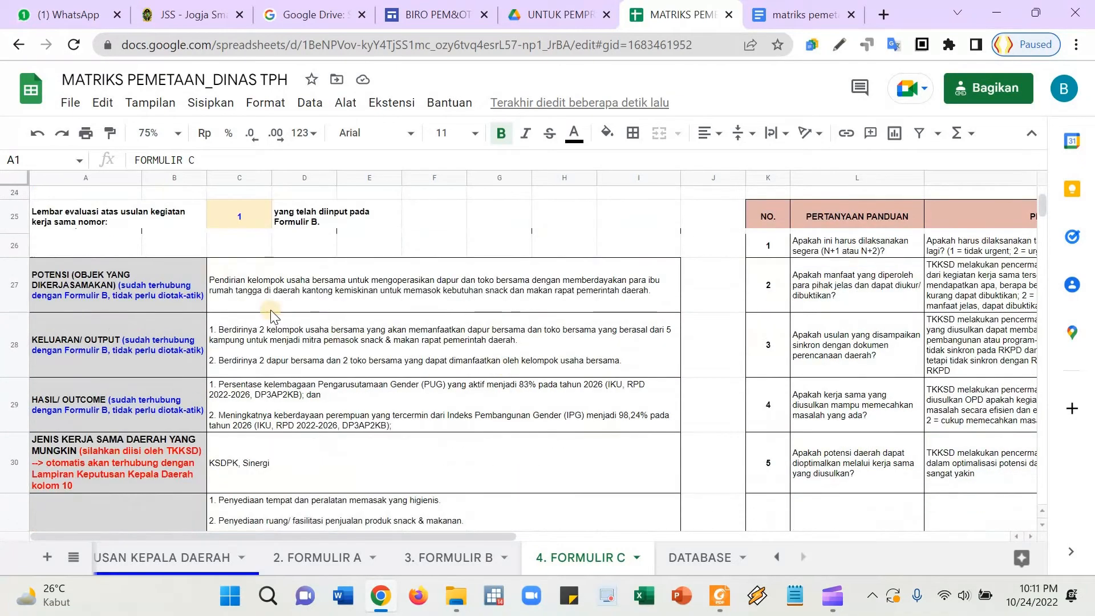
left_click(355, 310)
scroll(359, 332, "down", 5)
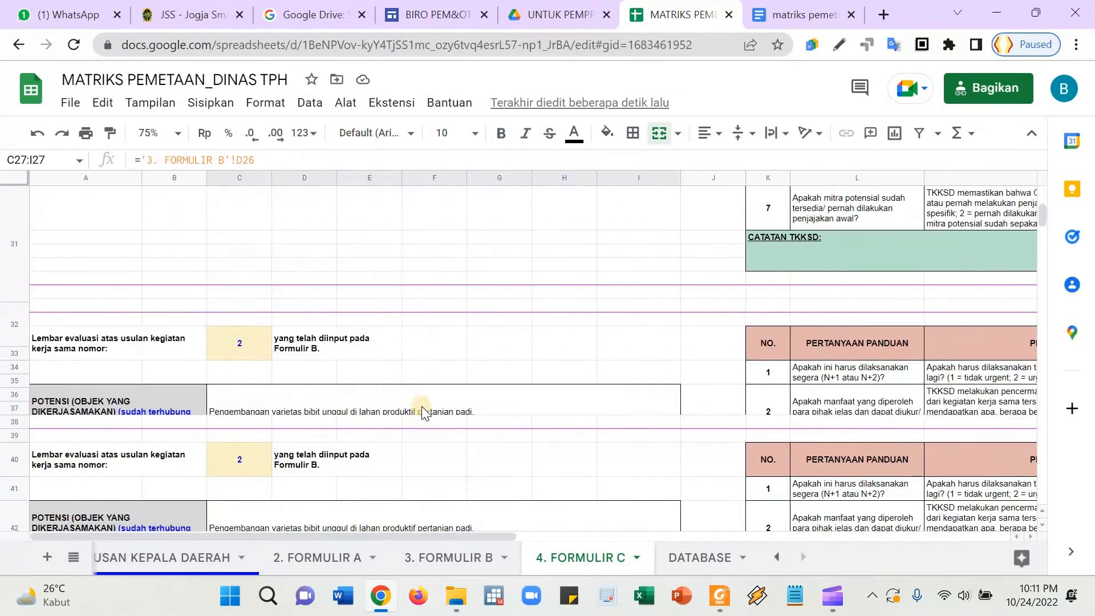
scroll(422, 409, "down", 3)
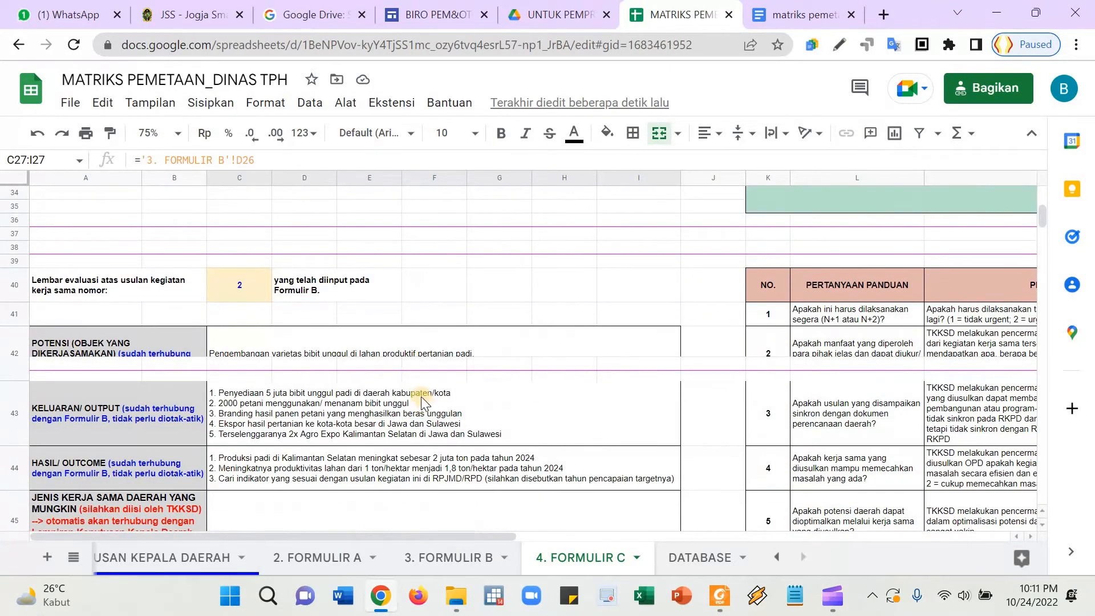
scroll(448, 396, "down", 2)
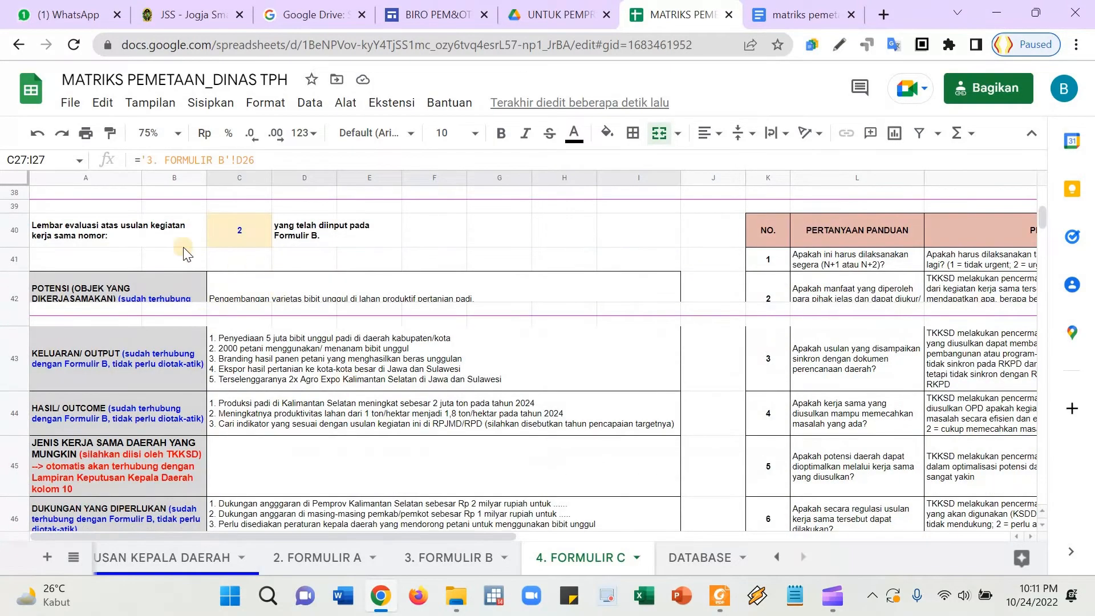
scroll(244, 282, "up", 10)
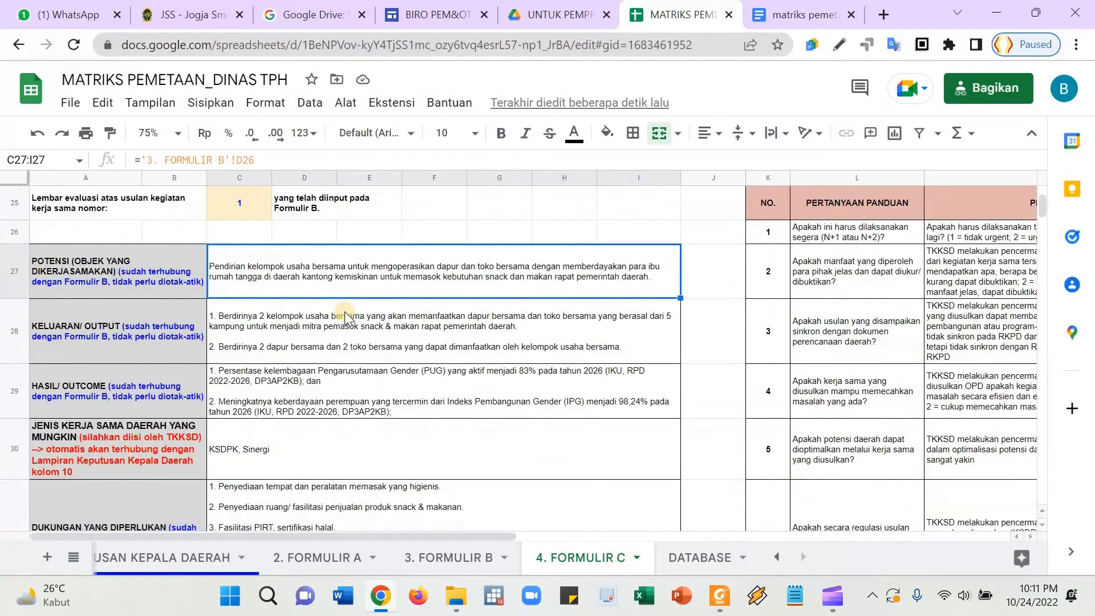
scroll(409, 292, "up", 5)
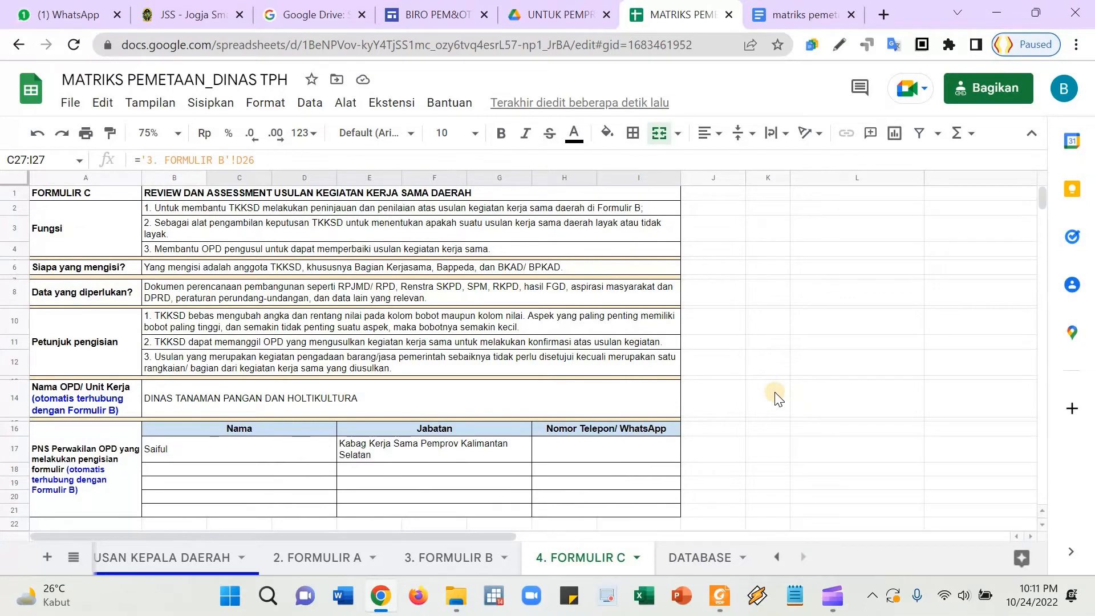
left_click(218, 404)
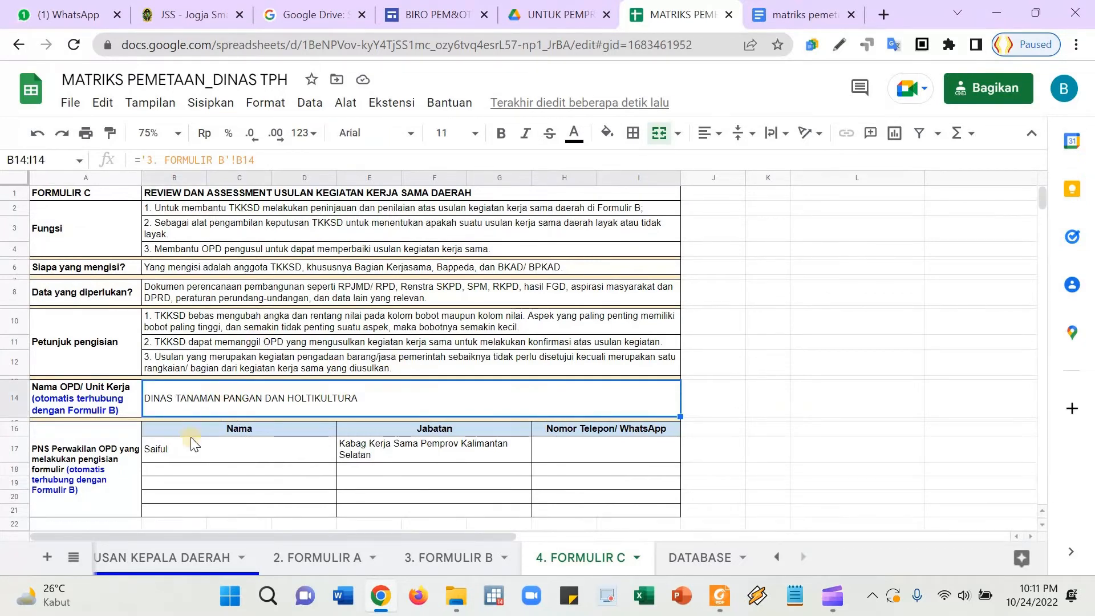
left_click(193, 460)
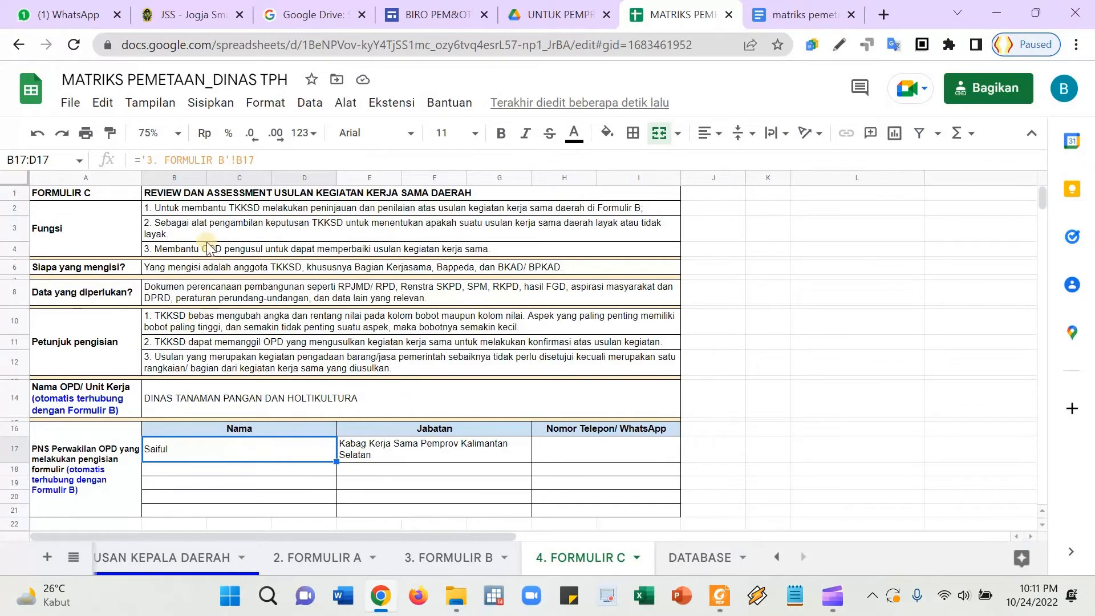
left_click(213, 195)
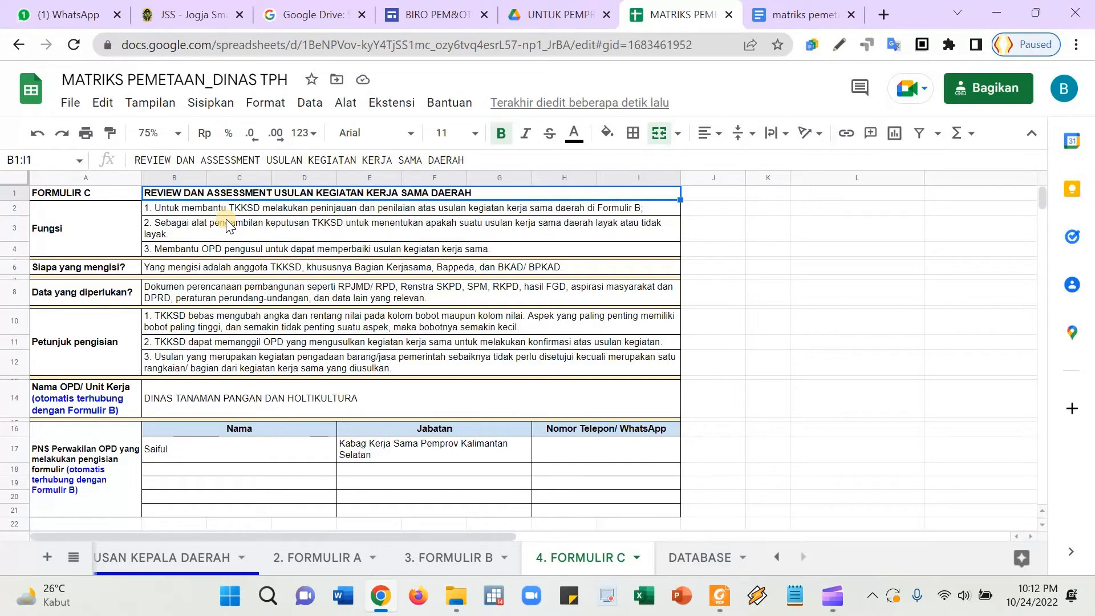
key("Down")
key("Down")
key("Down")
key("Down")
key("Down")
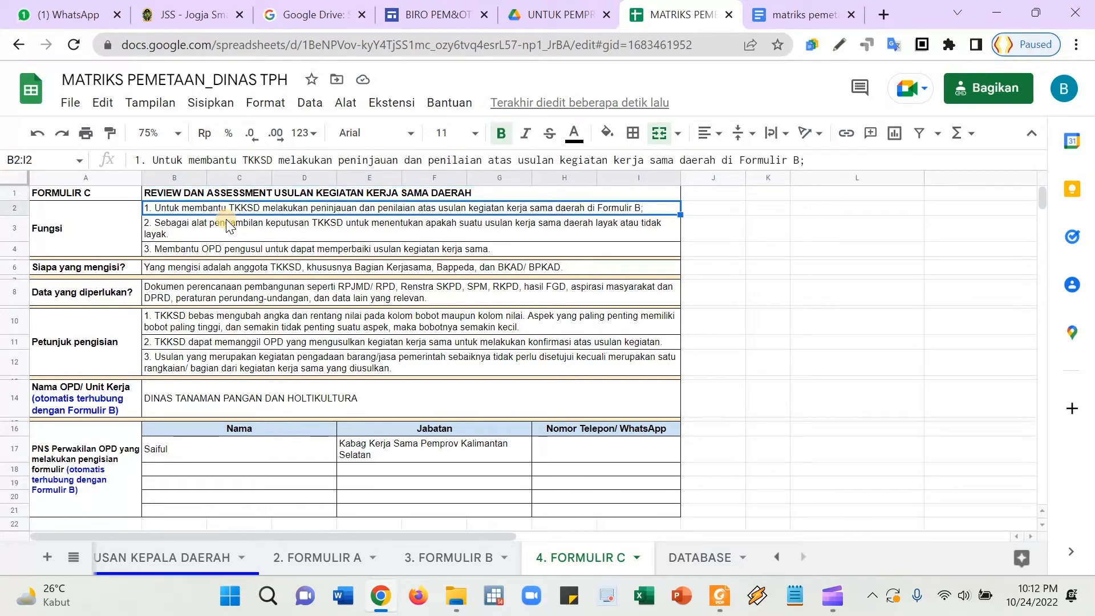
key("Down")
key("Down")
key("Down")
key("Down")
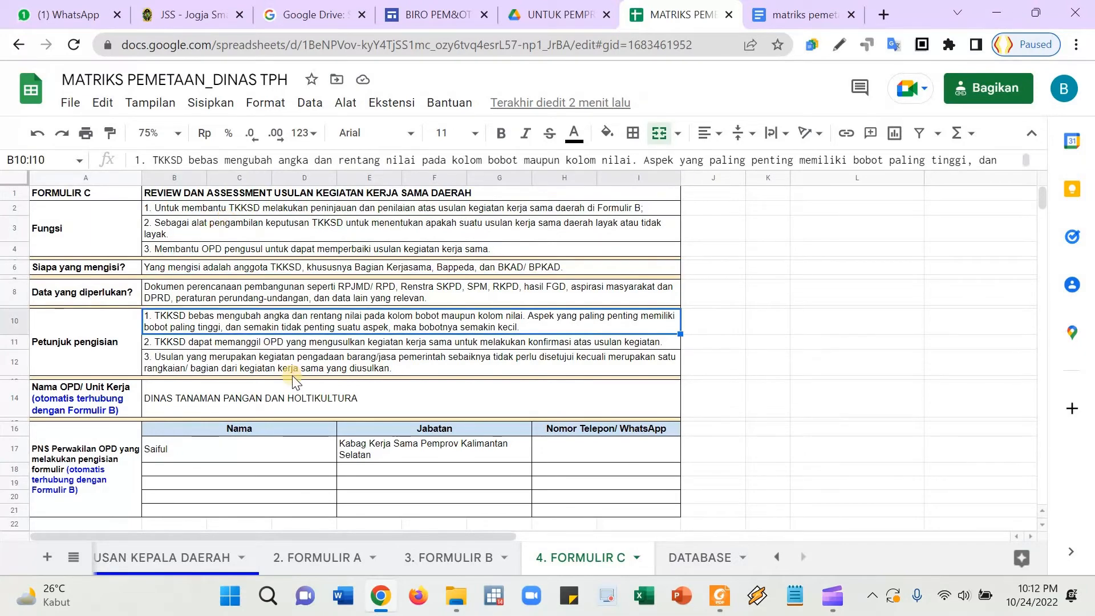
scroll(294, 381, "down", 5)
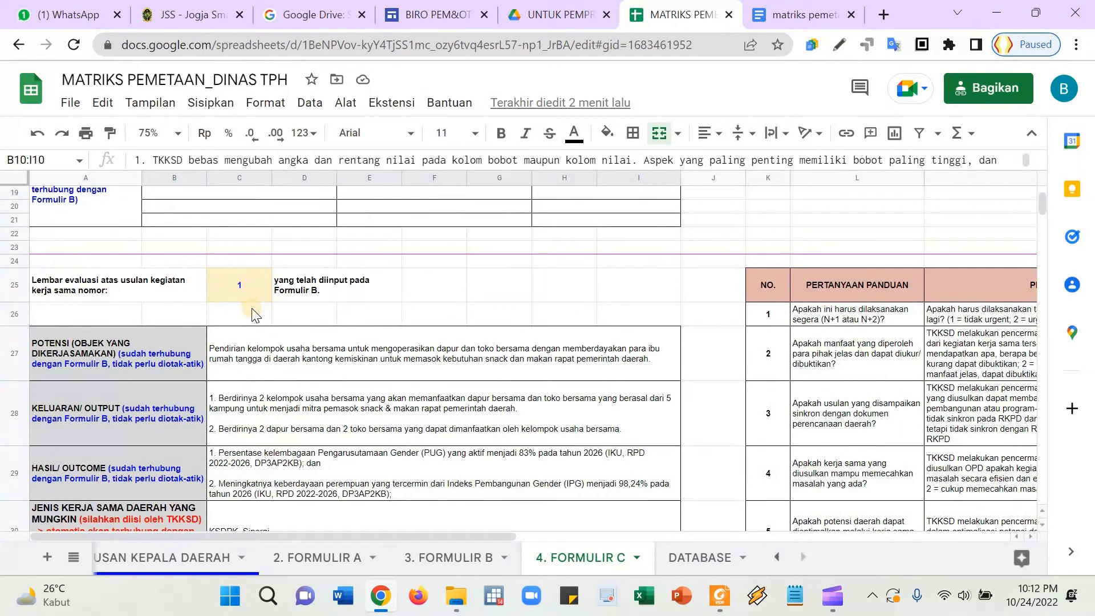
left_click(290, 378)
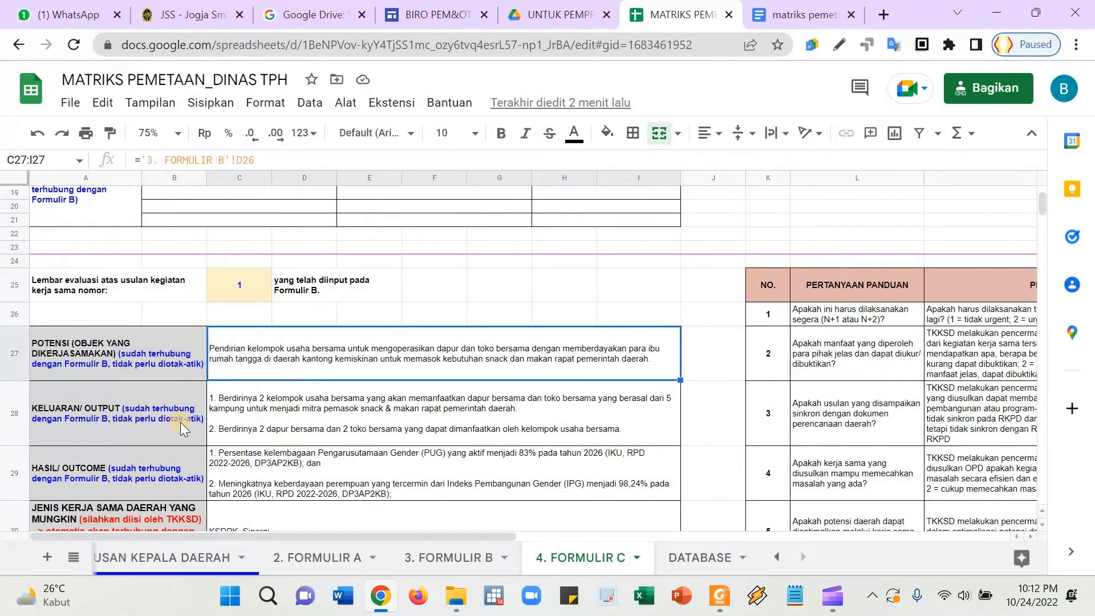
left_click(180, 422)
scroll(97, 365, "down", 1)
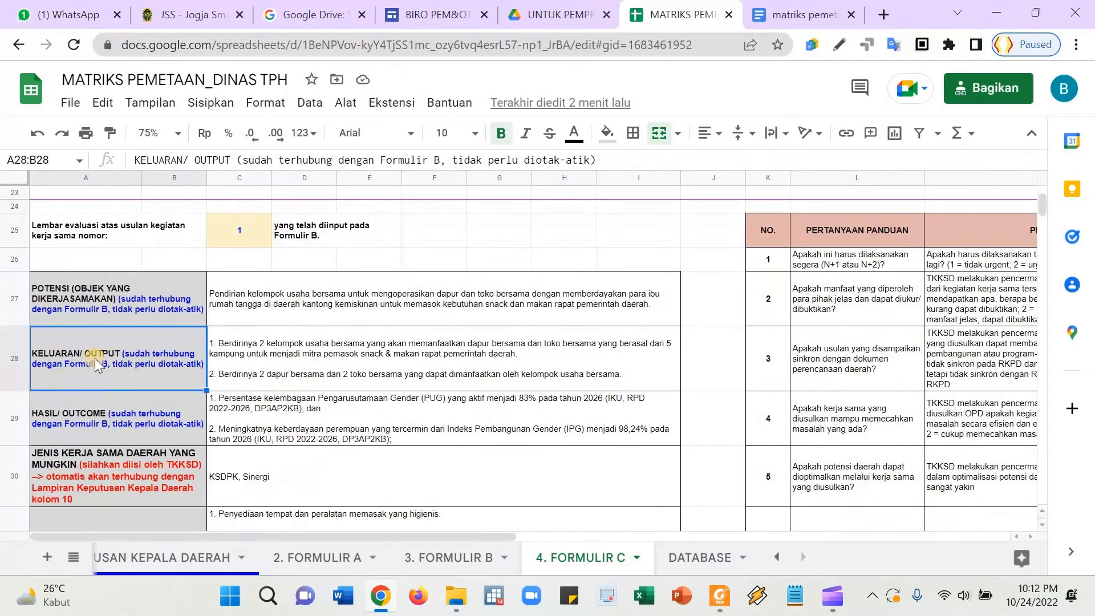
left_click(272, 357)
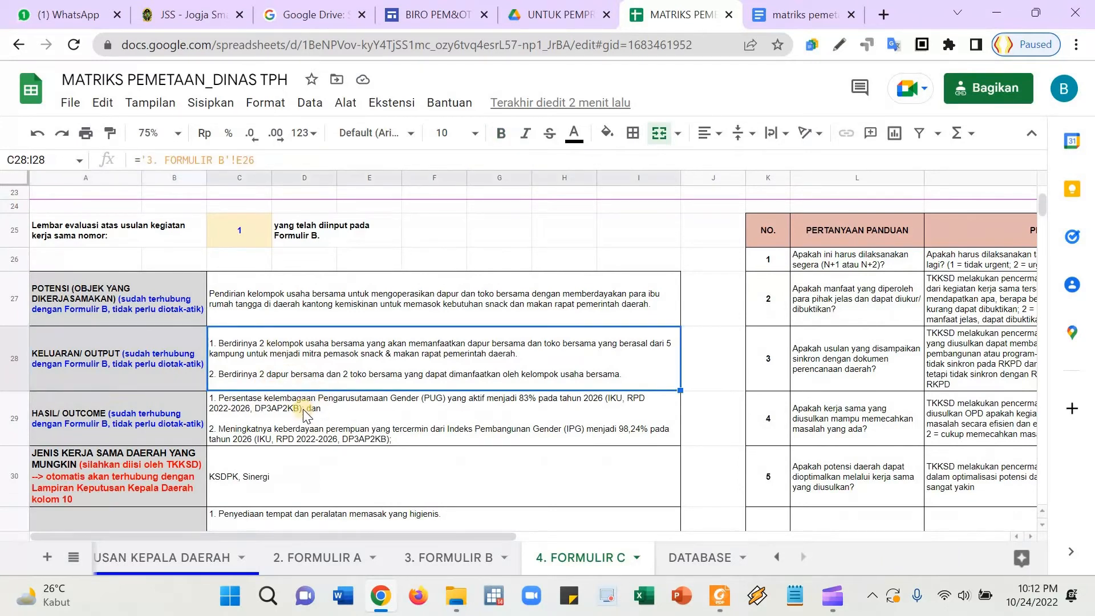
left_click(292, 306)
left_click(304, 367)
left_click(311, 423)
left_click(315, 474)
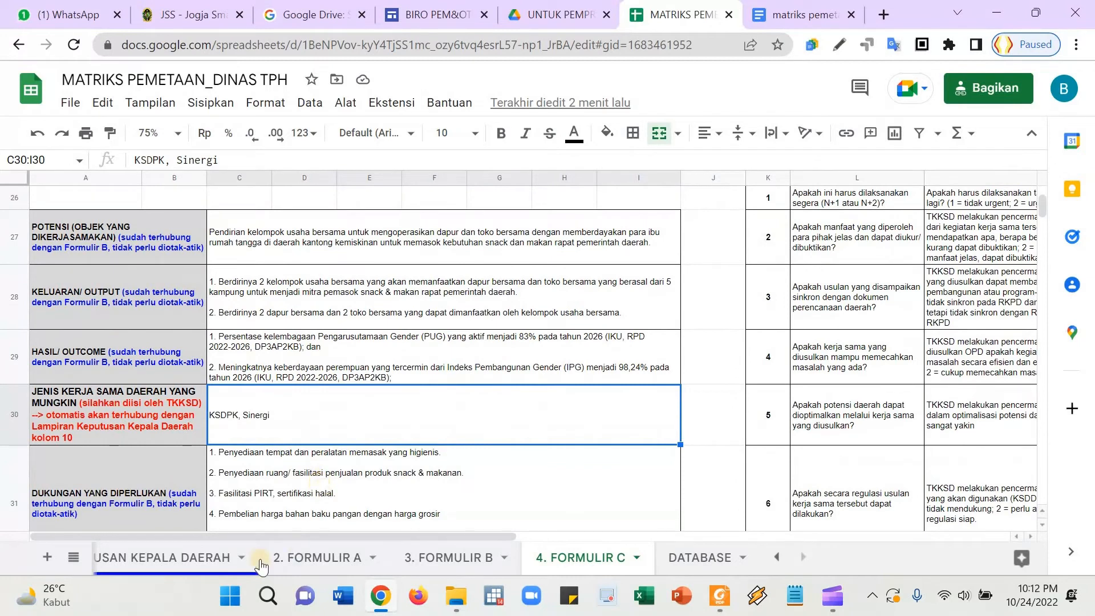
- On the Lampiran sheet, step across row 9 from B9 to the support-needed entry in K9
left_click(149, 561)
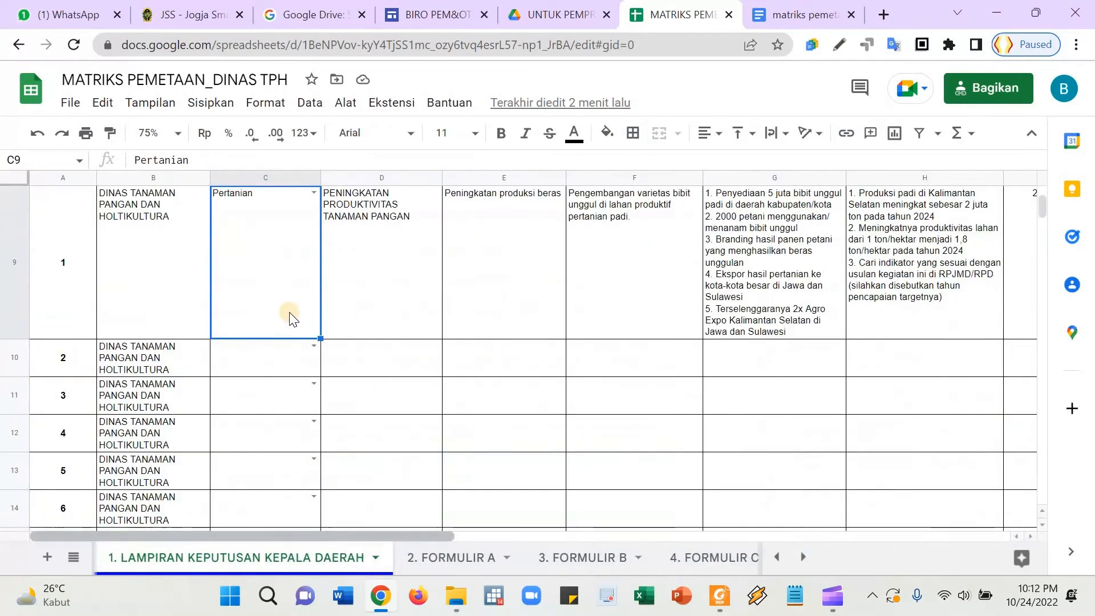
left_click(191, 288)
key("Right")
key("Right")
key("Right")
key("Right")
key("Right")
key("Right")
key("Right")
key("Right")
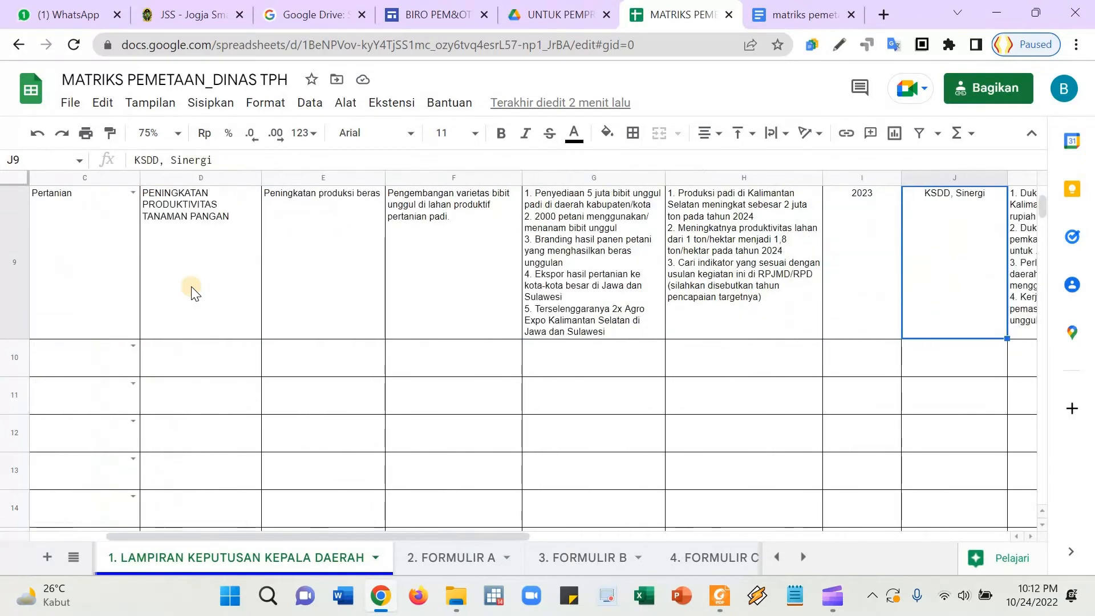
key("Right")
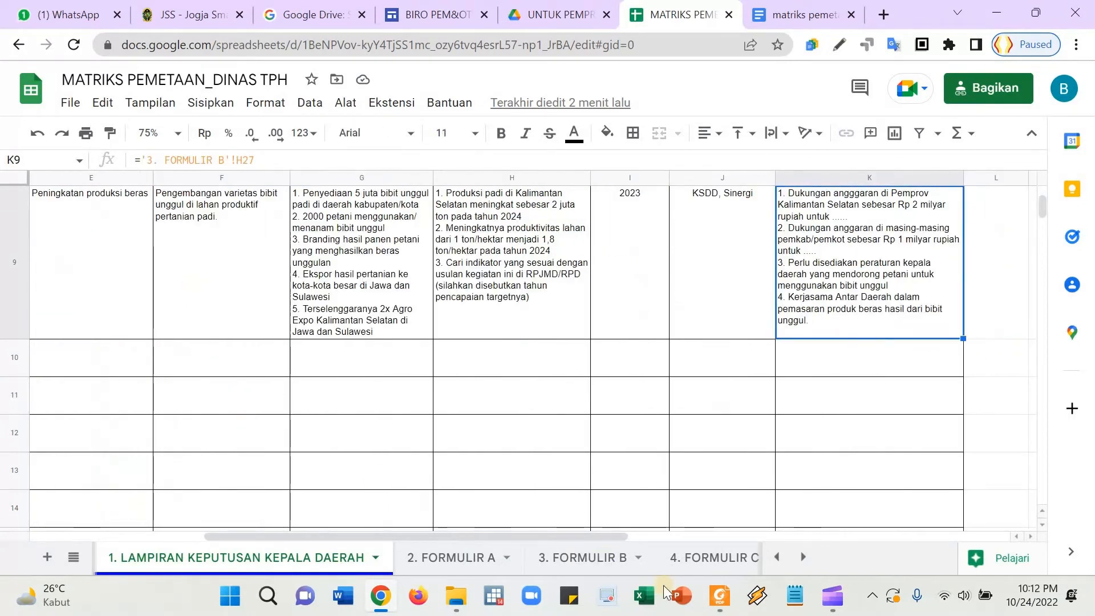
- Back on 4. FORMULIR C, select the whole second evaluation sheet block
left_click(712, 557)
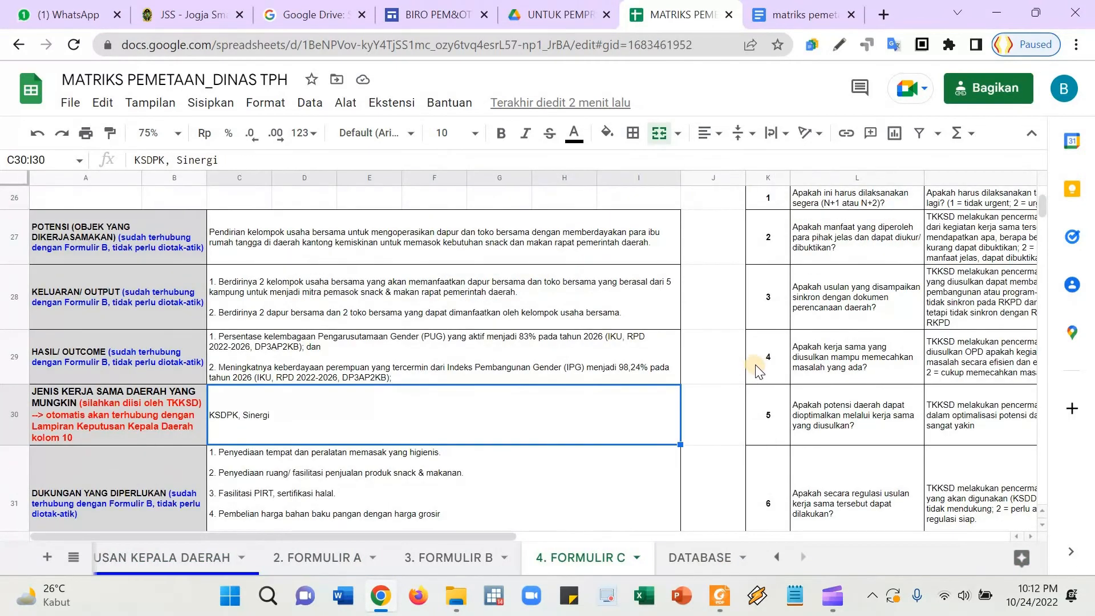
scroll(756, 367, "up", 2)
scroll(719, 370, "down", 3)
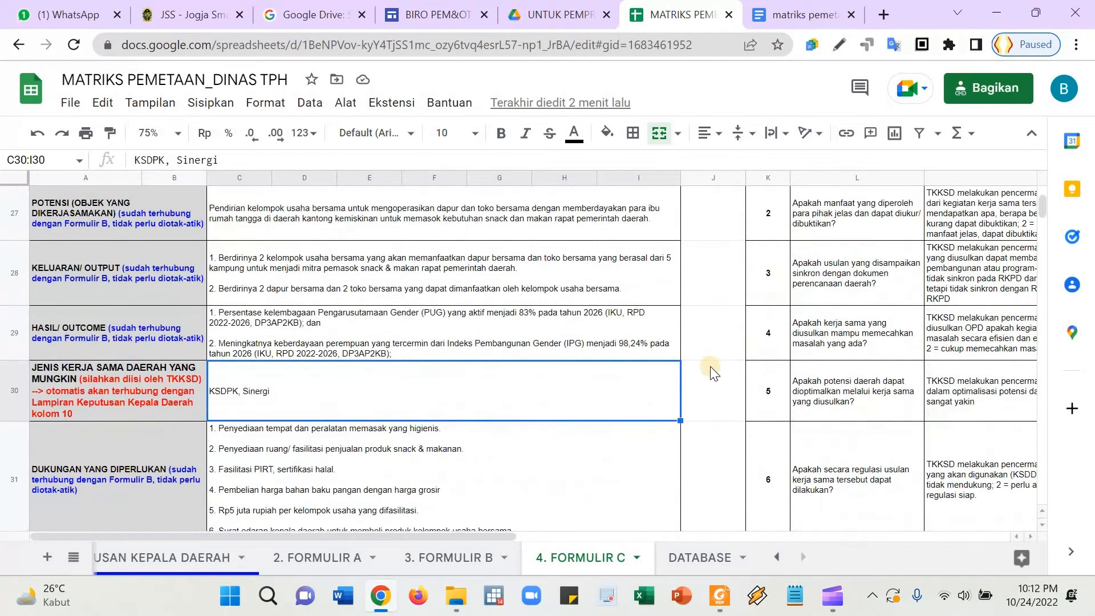
scroll(416, 447, "down", 10)
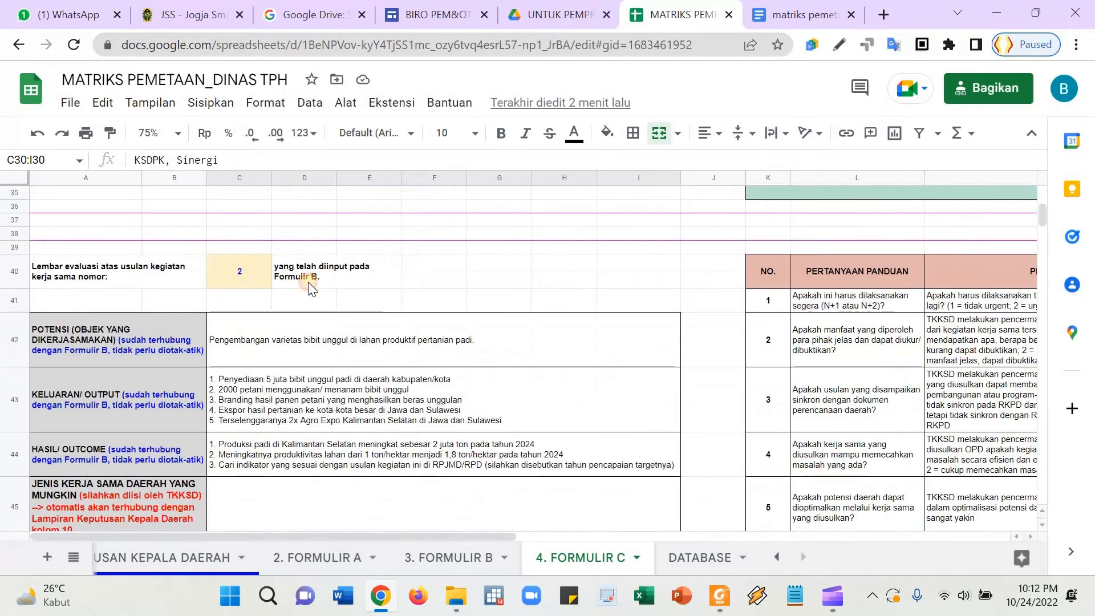
left_click_drag(309, 288, 914, 434)
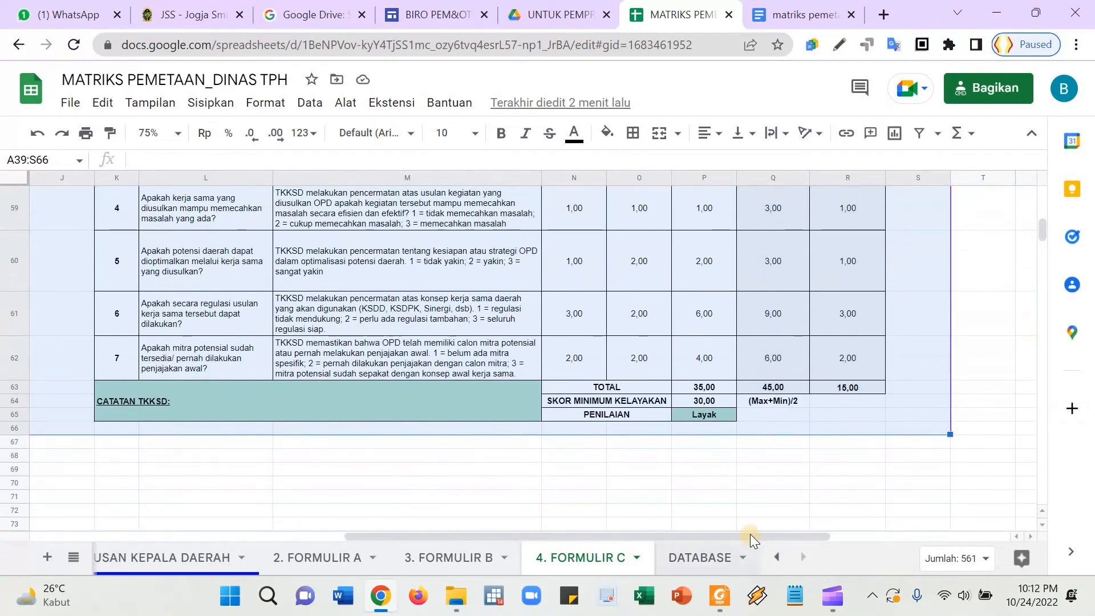
left_click_drag(751, 534, 341, 419)
scroll(341, 417, "up", 3)
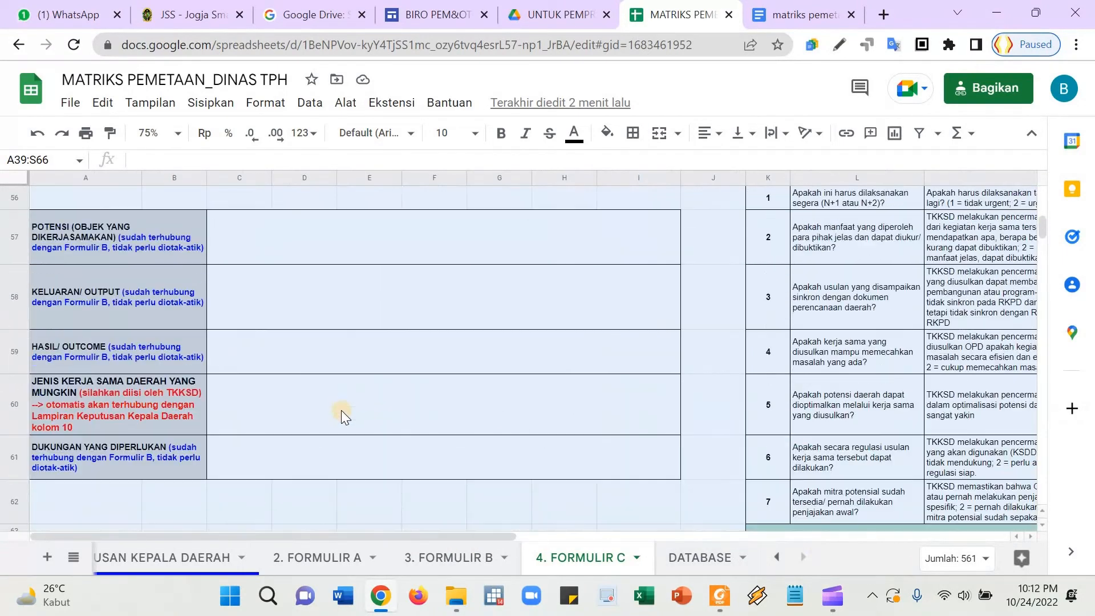
scroll(268, 283, "up", 2)
- Step through evaluation 3's potential, output and cooperation type rows
left_click(298, 310)
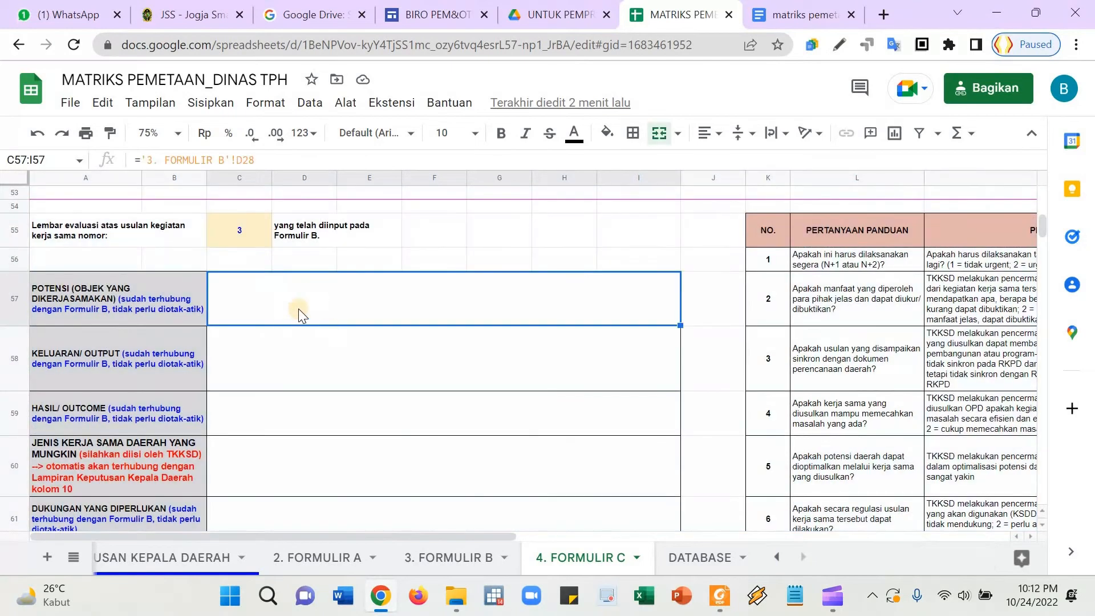
key("Down")
key("Down")
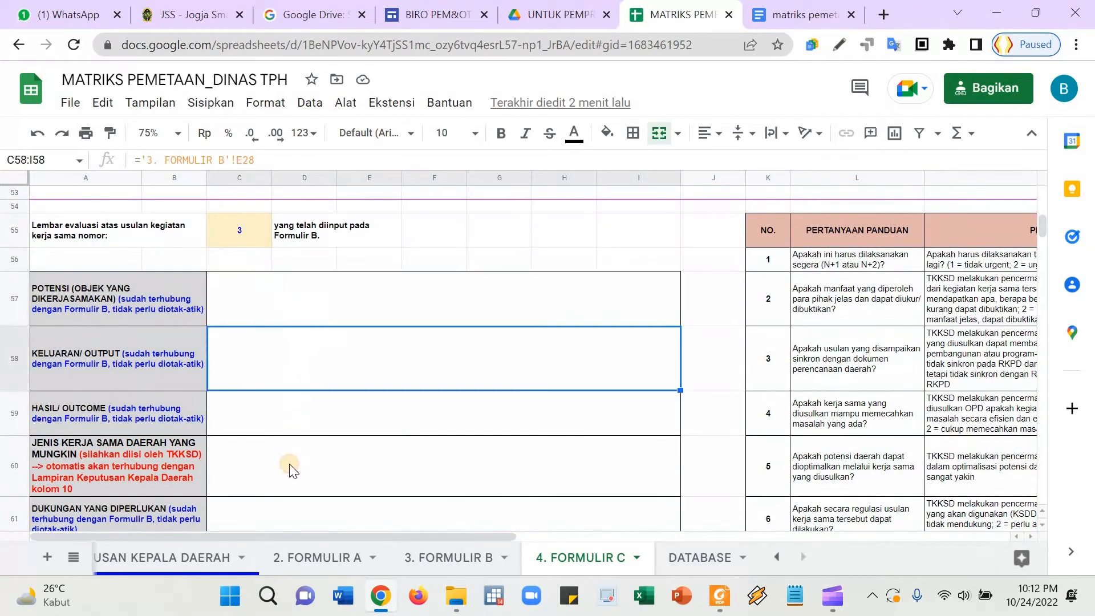
key("Down")
key("Up")
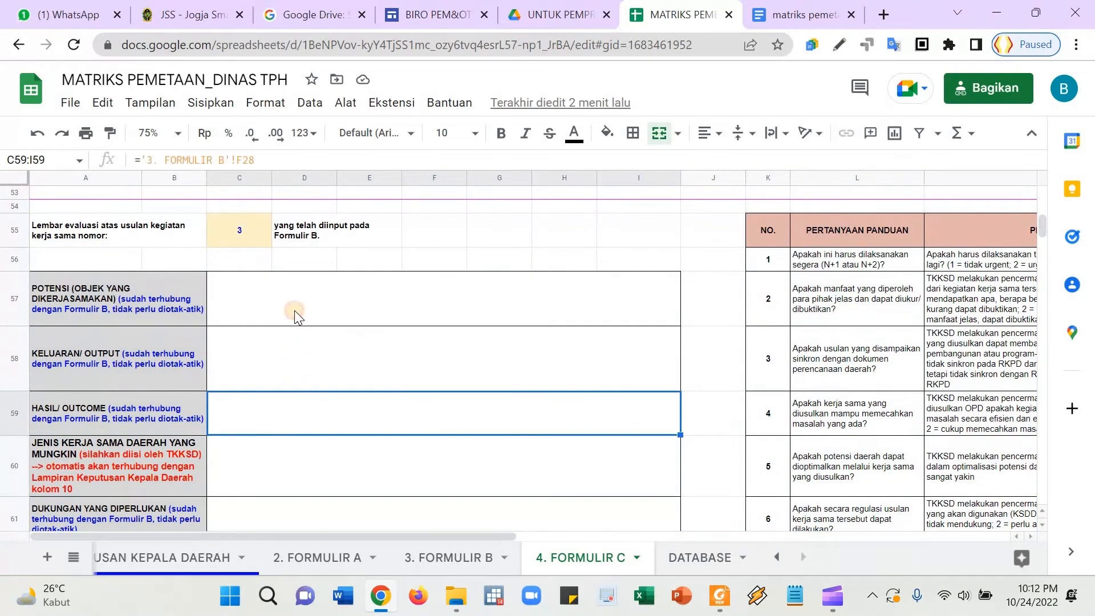
key("Up")
key("Up")
key("Down")
scroll(332, 387, "down", 1)
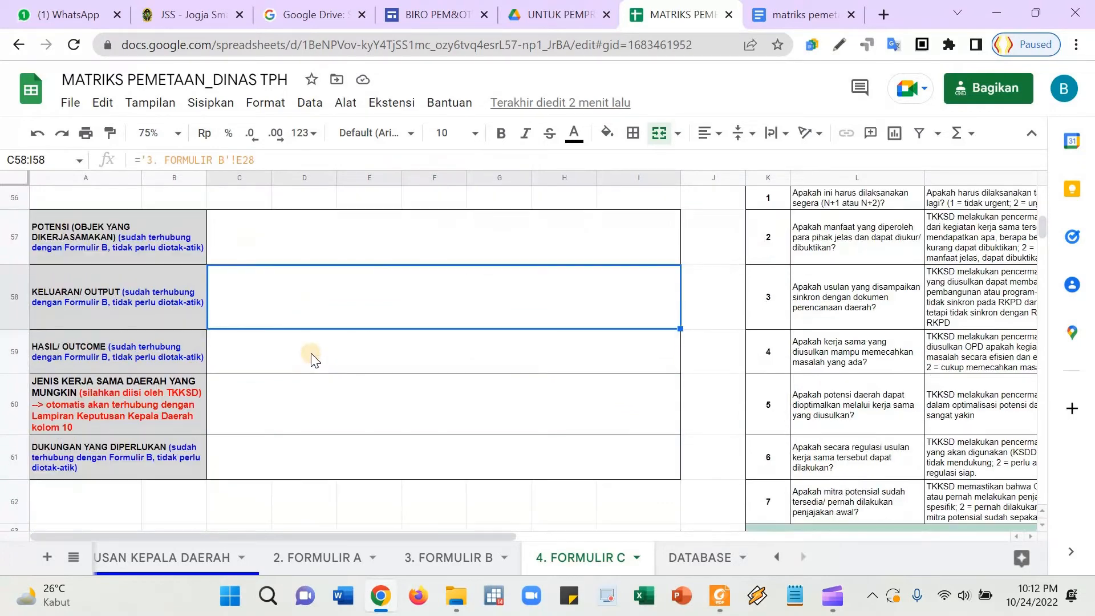
key("Down")
key("Down")
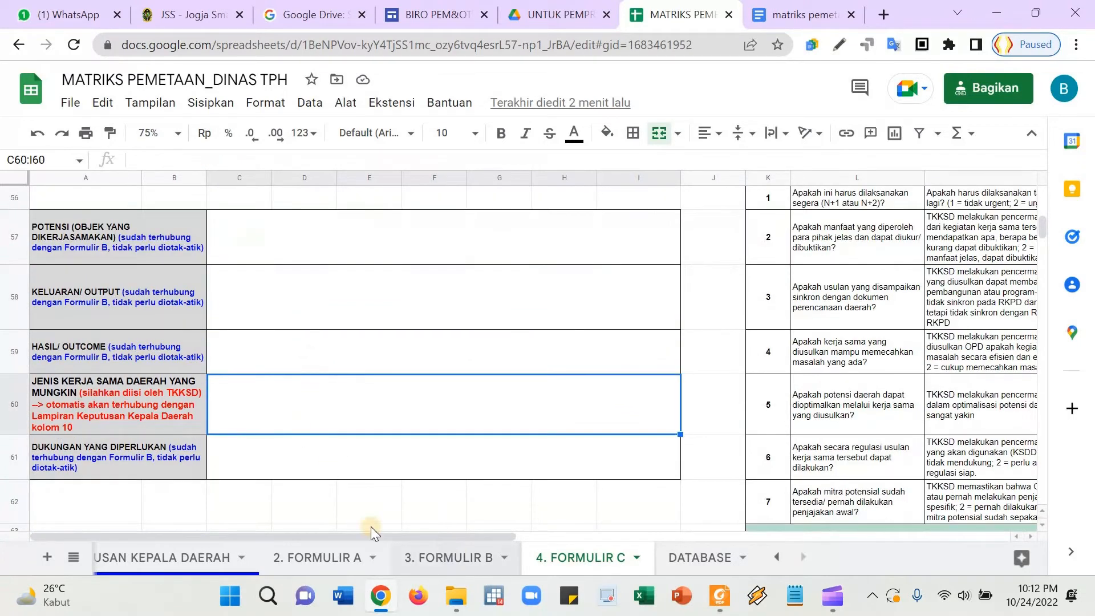
- Check evaluation 3's support-needed source formula and clear the block selection
left_click(306, 461)
scroll(366, 441, "down", 5)
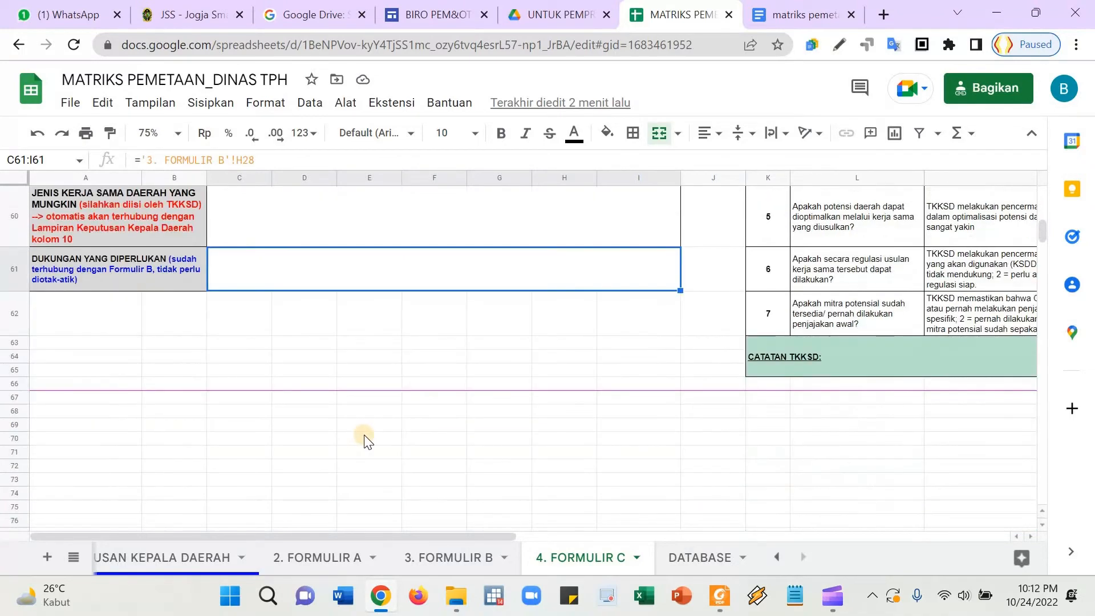
scroll(368, 440, "up", 4)
scroll(370, 439, "down", 10)
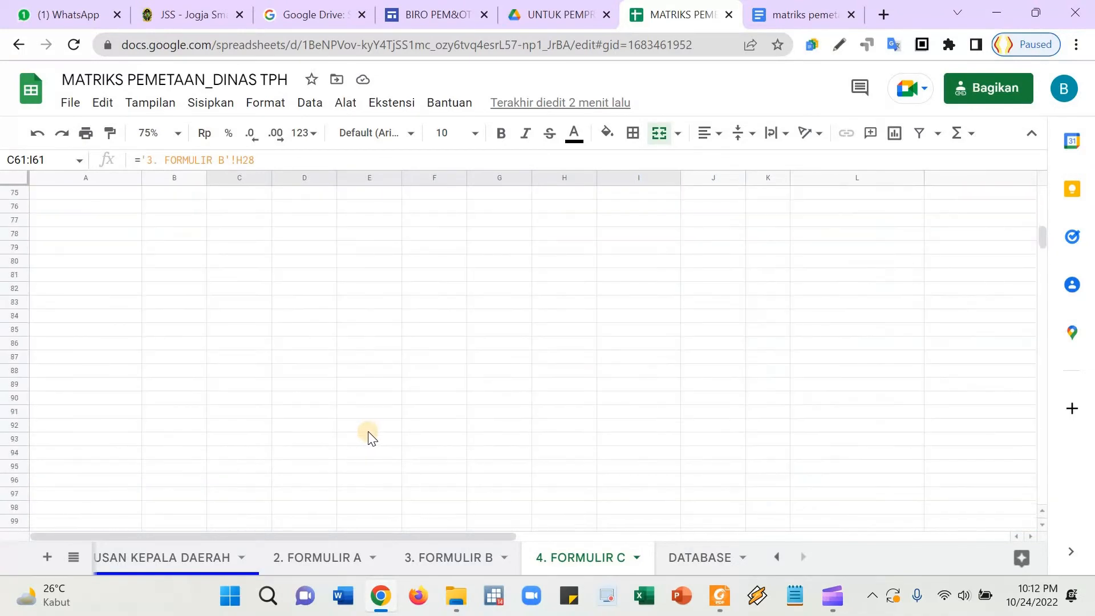
scroll(371, 436, "up", 5)
scroll(369, 428, "up", 6)
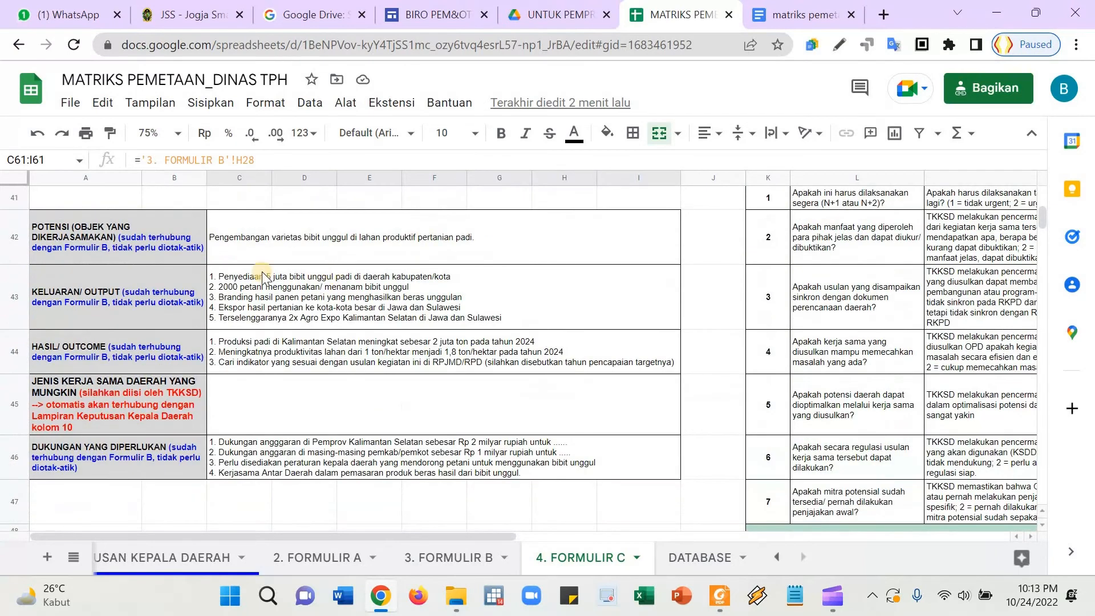
scroll(262, 271, "up", 2)
left_click(132, 205)
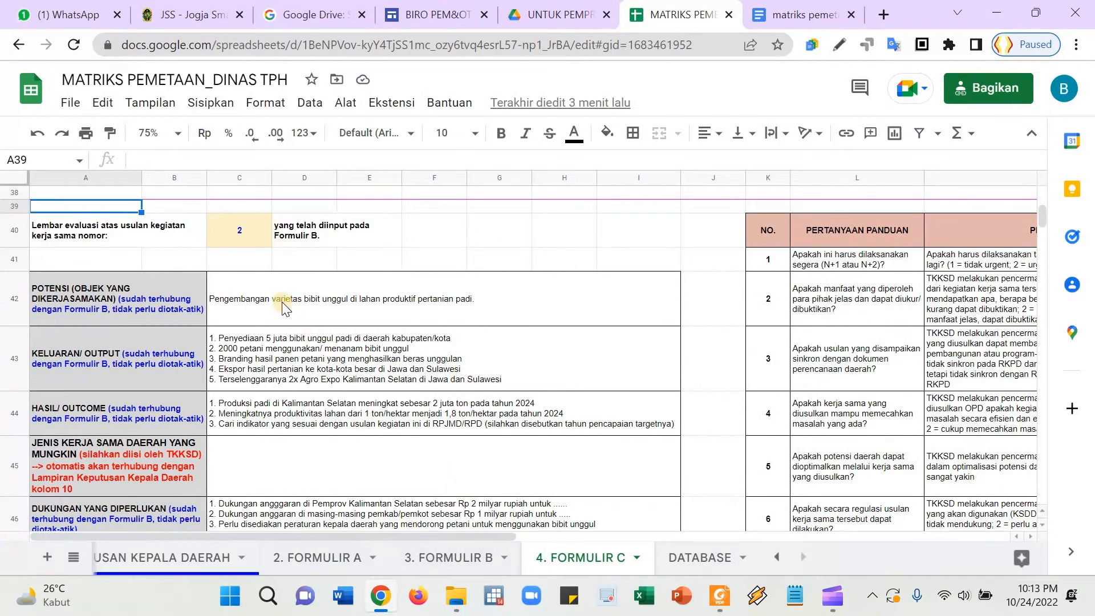
- Inspect evaluation 2's linked potential, output, outcome and support-needed entries
left_click(84, 236)
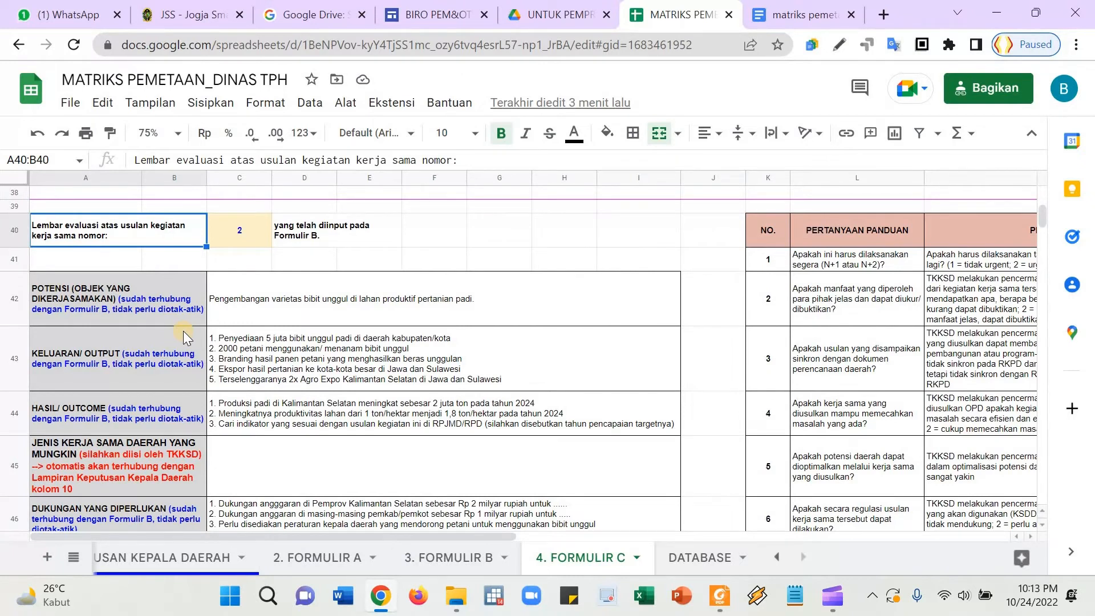
left_click(317, 314)
left_click(308, 380)
left_click(306, 415)
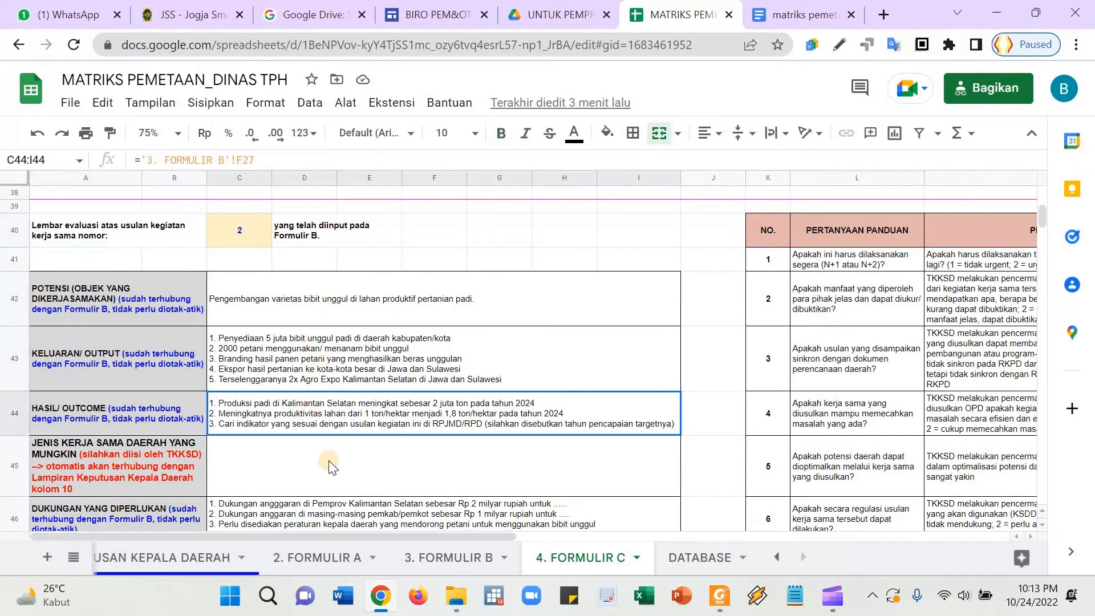
scroll(329, 460, "down", 1)
left_click(319, 463)
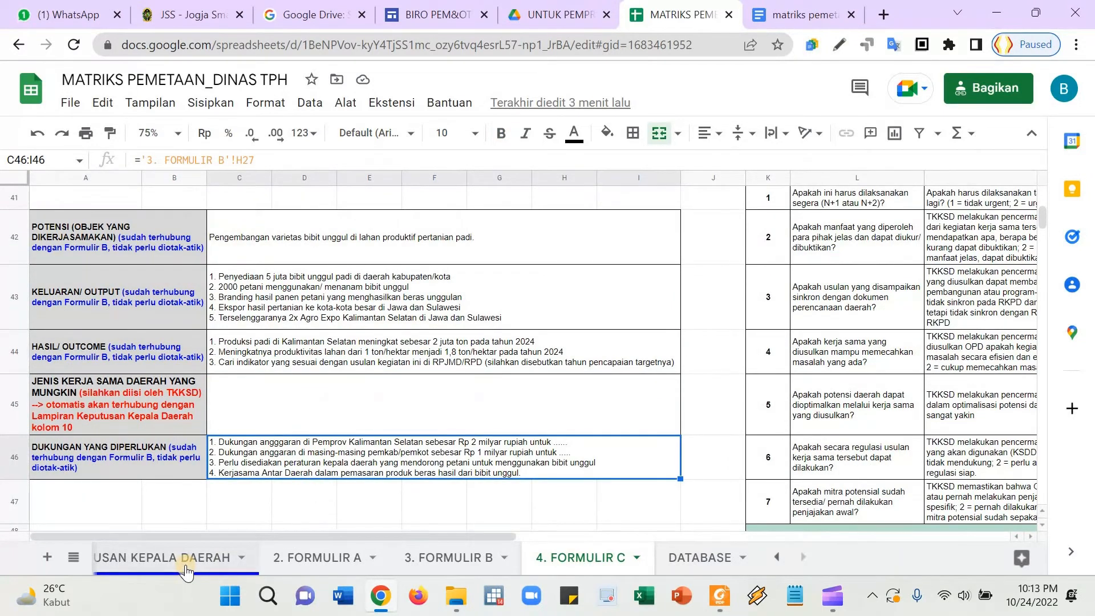
scroll(699, 422, "up", 1)
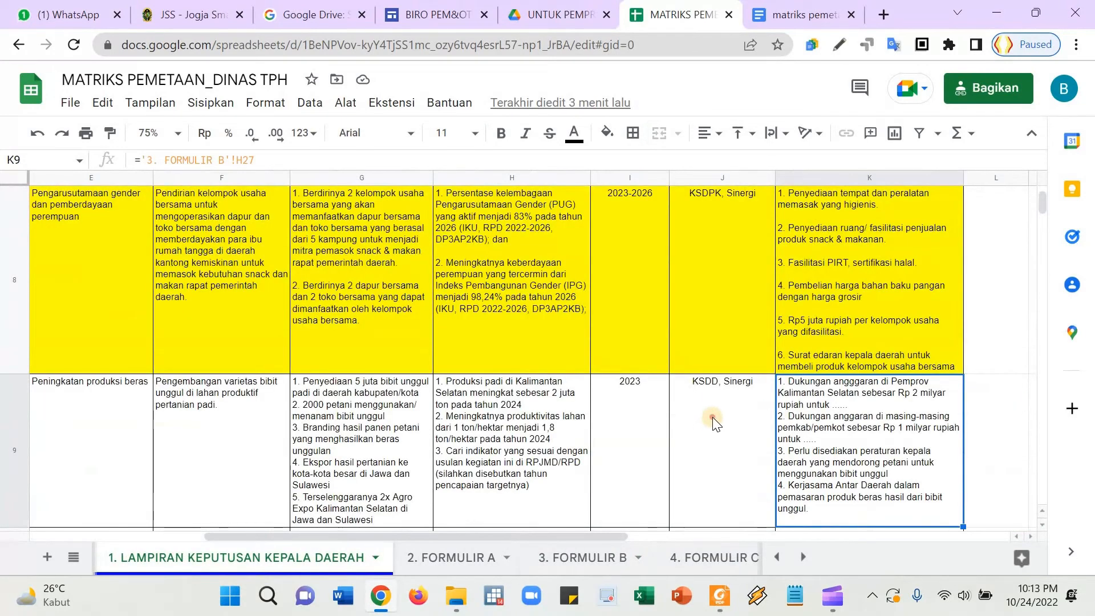
- Replace 'KSDD, Sinergi' in J9 with J10's link formula copied via Ctrl+C and Ctrl+V
left_click(723, 436)
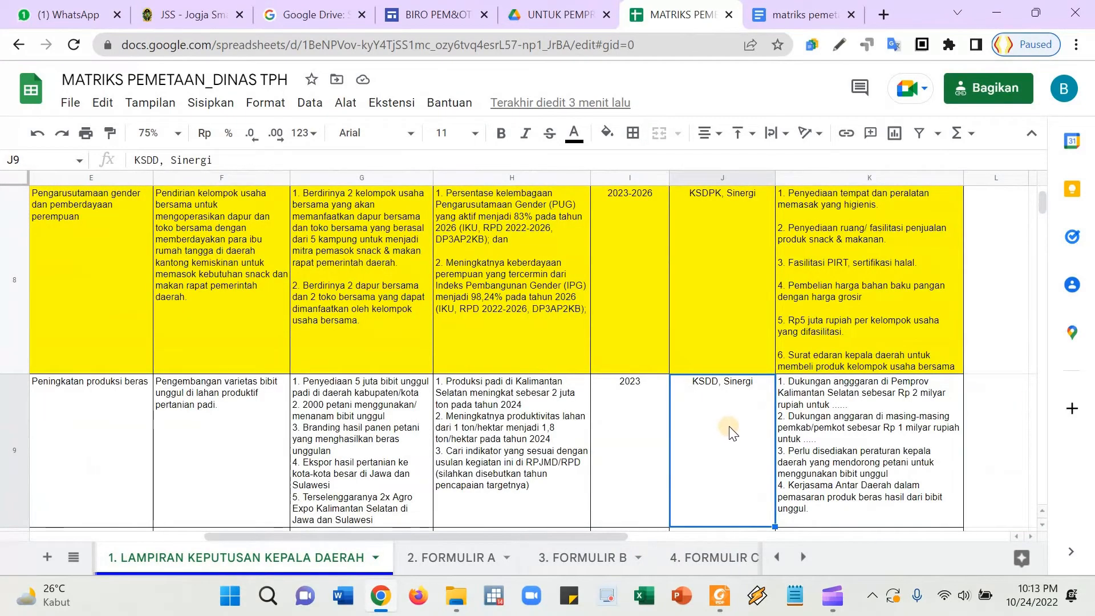
key("Delete")
scroll(740, 434, "down", 1)
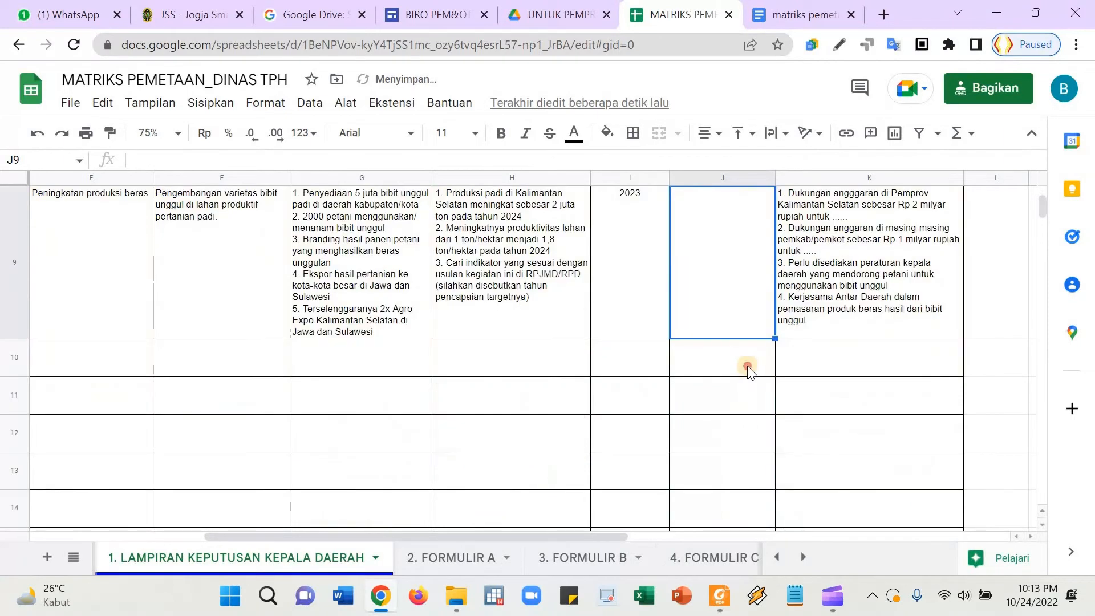
left_click(747, 369)
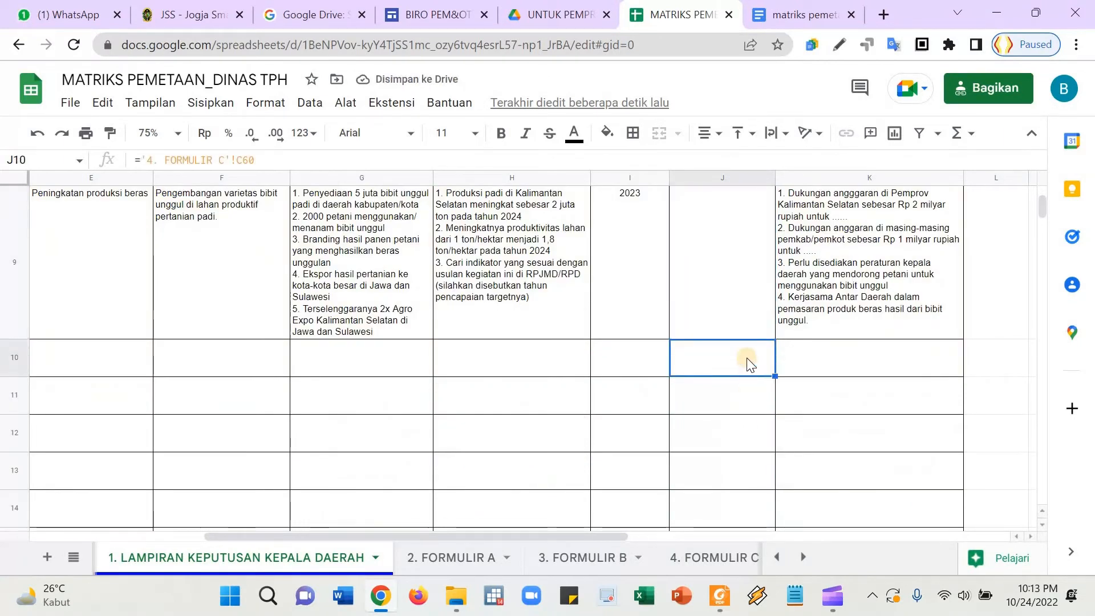
key("ctrl+c")
left_click(733, 318)
key("ctrl+v")
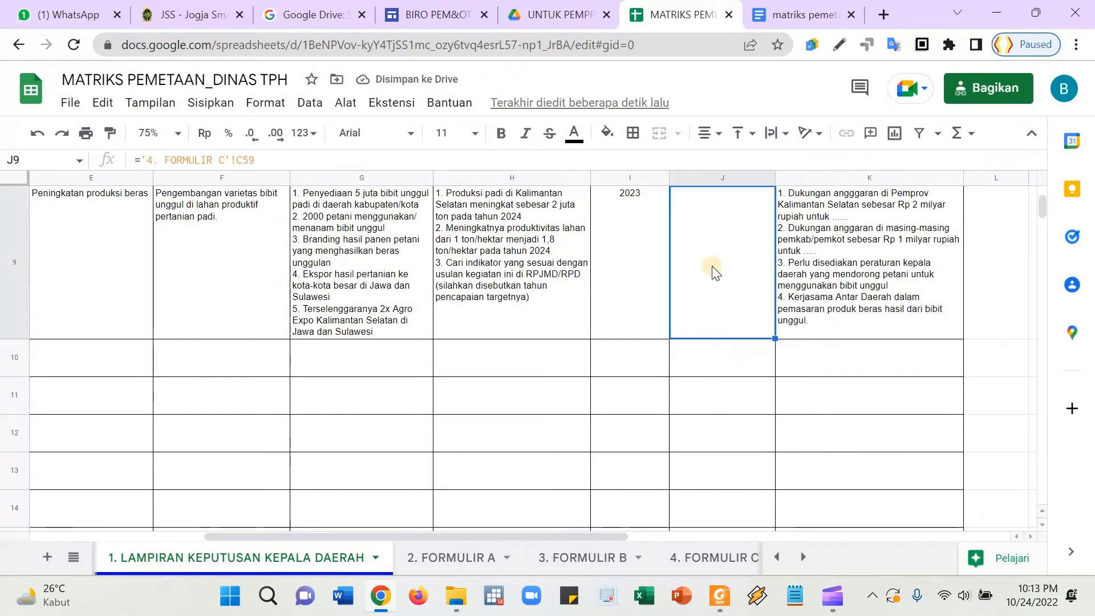
- Compare the pasted link against Formulir C's evaluation 2, switching between the two sheets
scroll(701, 319, "up", 1)
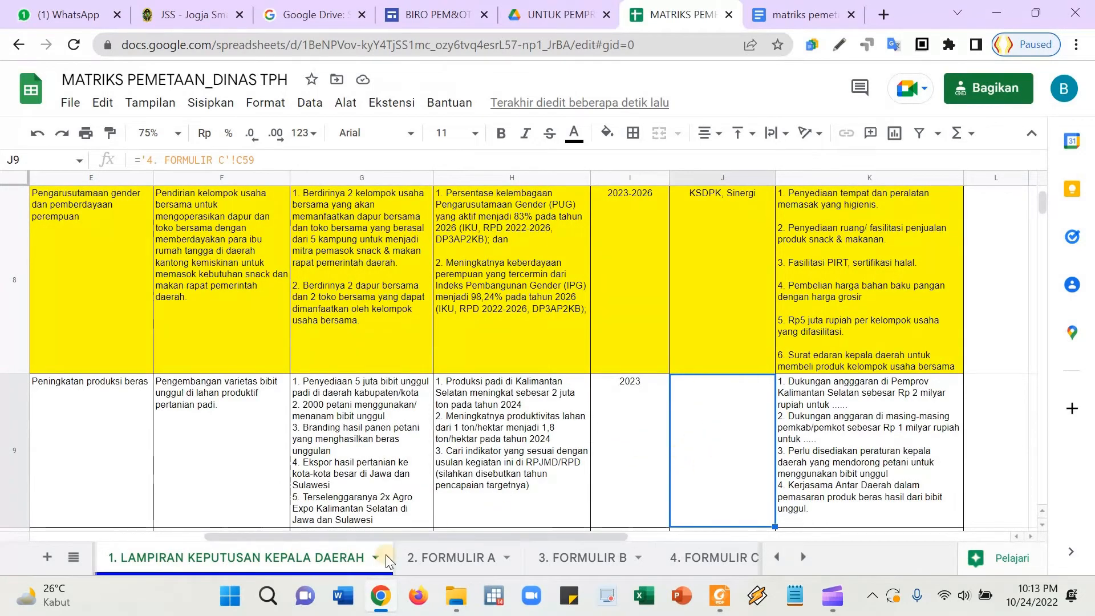
scroll(694, 310, "up", 1)
scroll(693, 309, "up", 4)
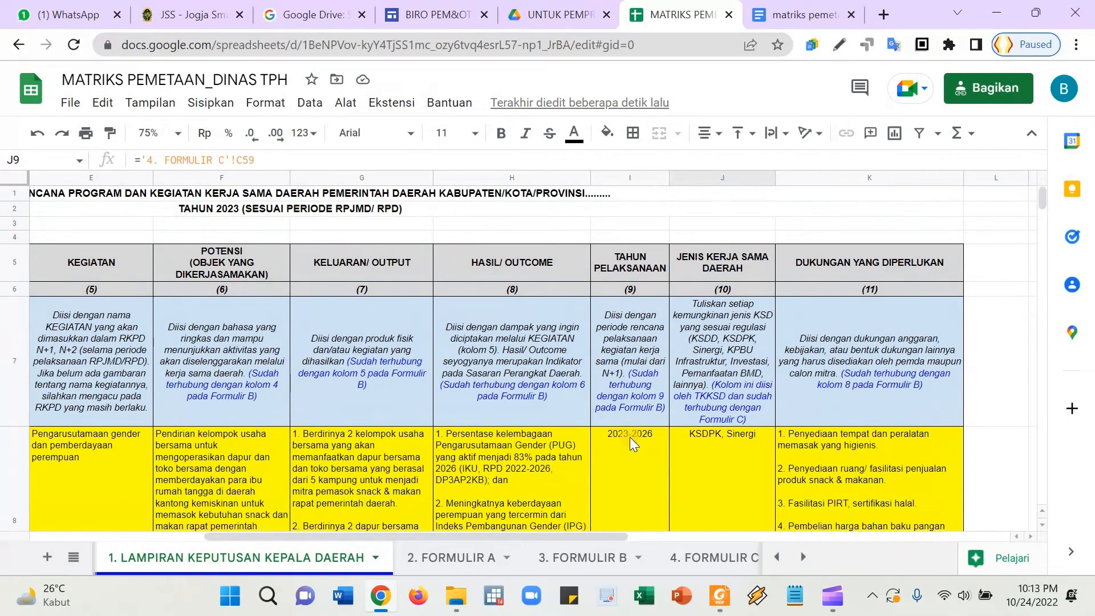
scroll(684, 434, "down", 5)
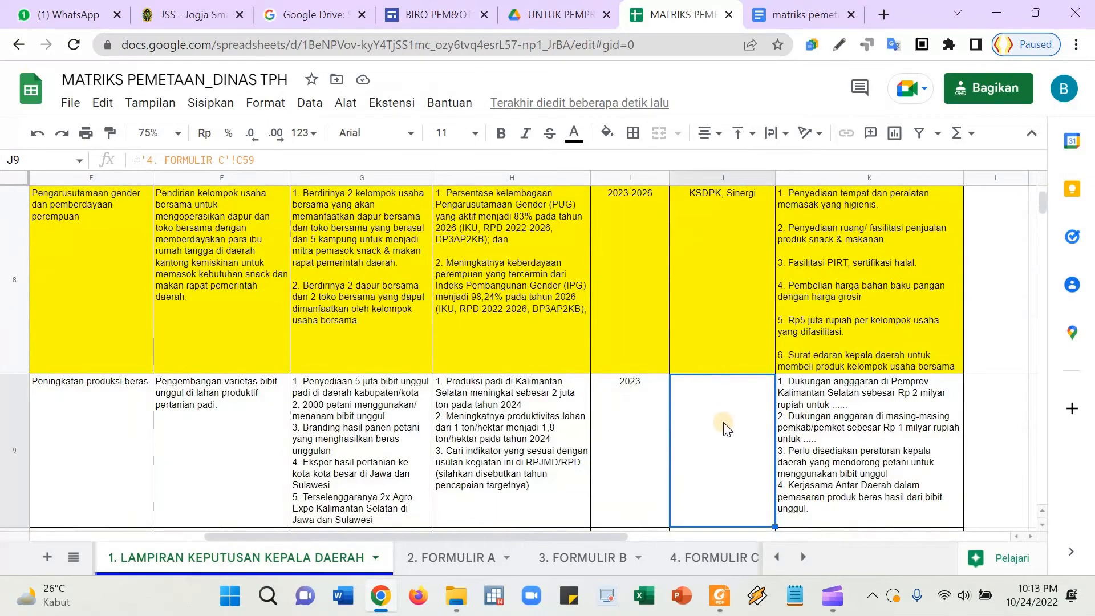
left_click(721, 557)
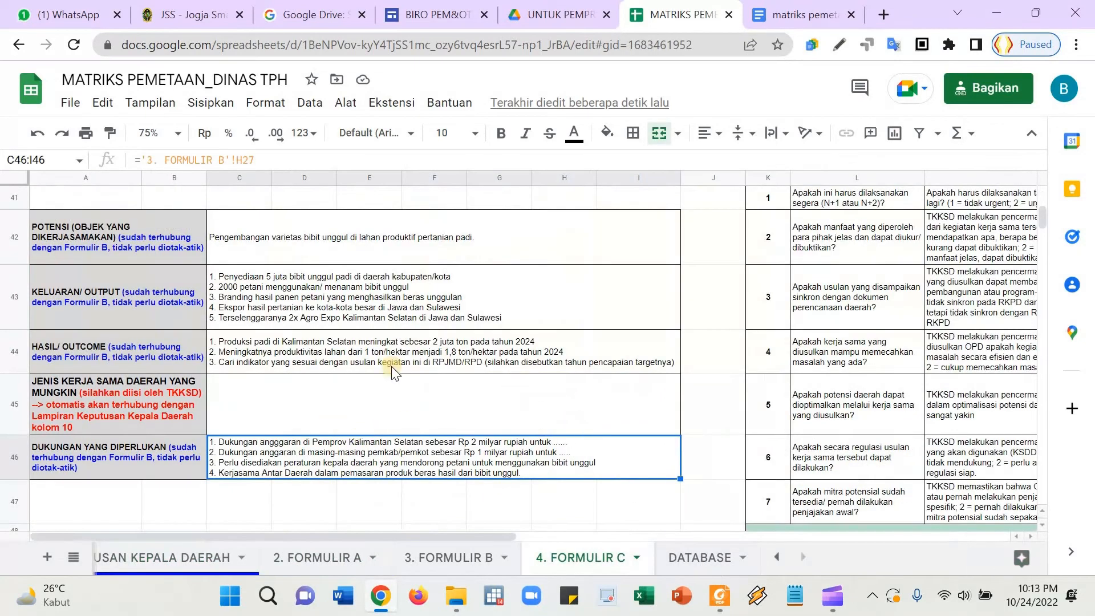
left_click(171, 557)
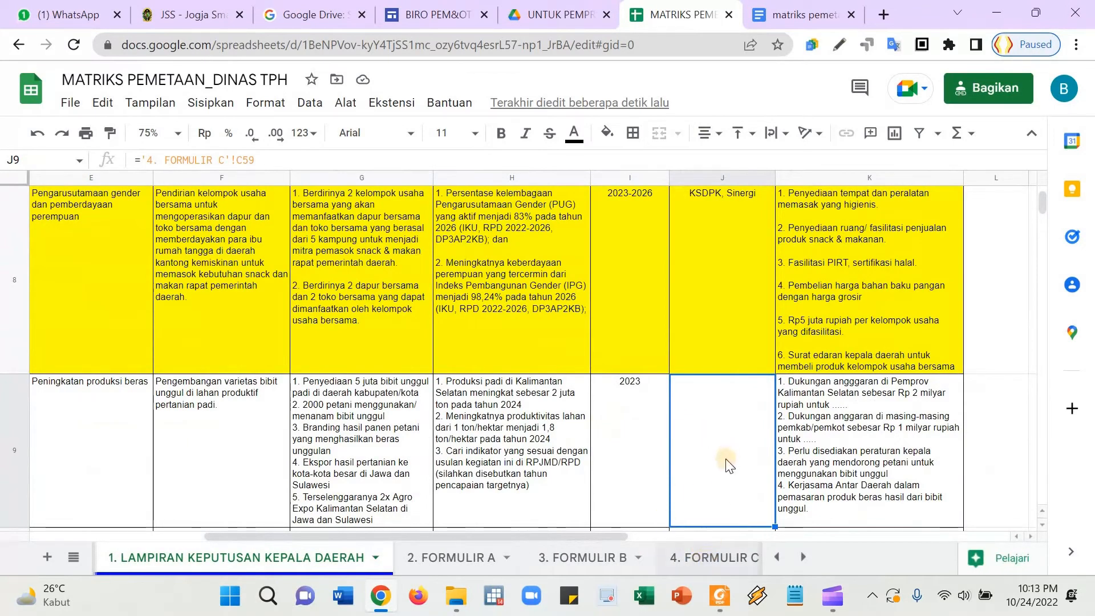
left_click(713, 557)
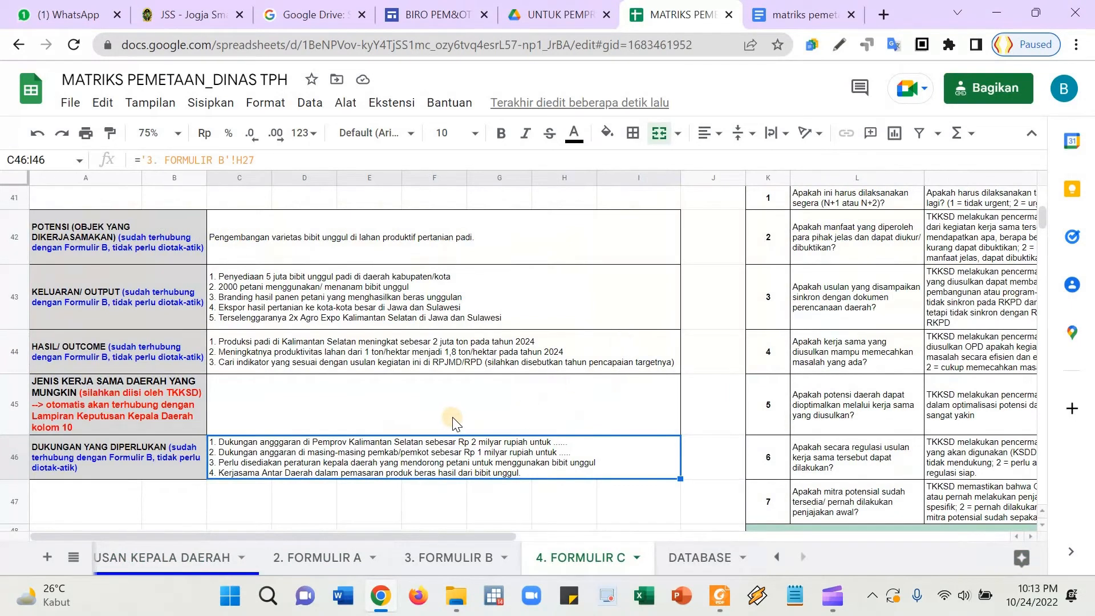
scroll(573, 390, "up", 1)
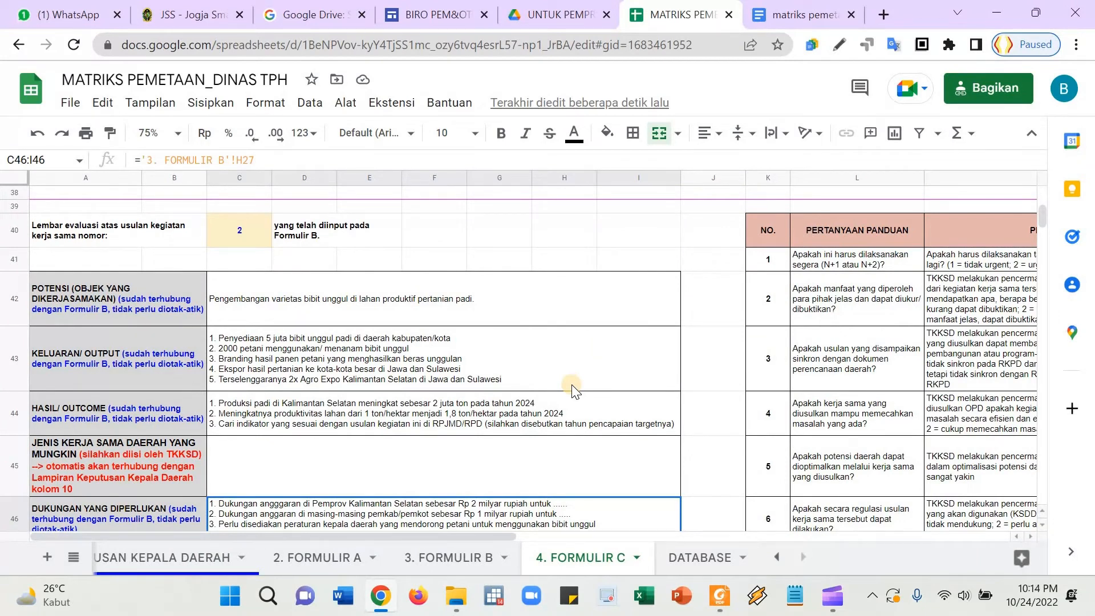
- Check row 42's scores, then widen the PERTANYAAN PANDUAN column L
left_click(791, 296)
key("Right")
key("Right")
key("Right")
key("Right")
key("Right")
key("Right")
key("Right")
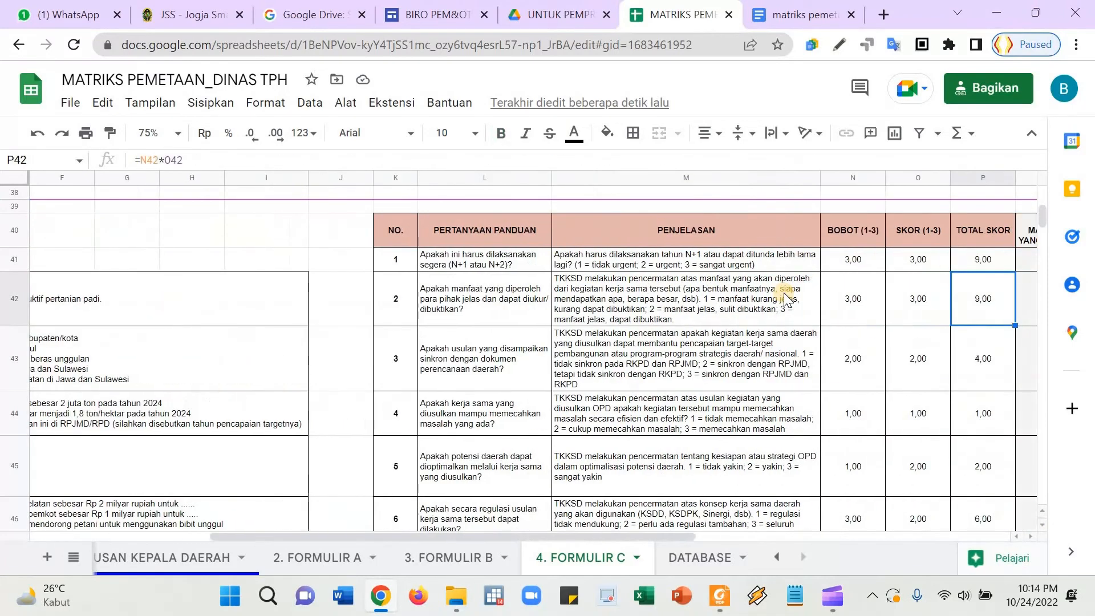
key("Left")
key("Left")
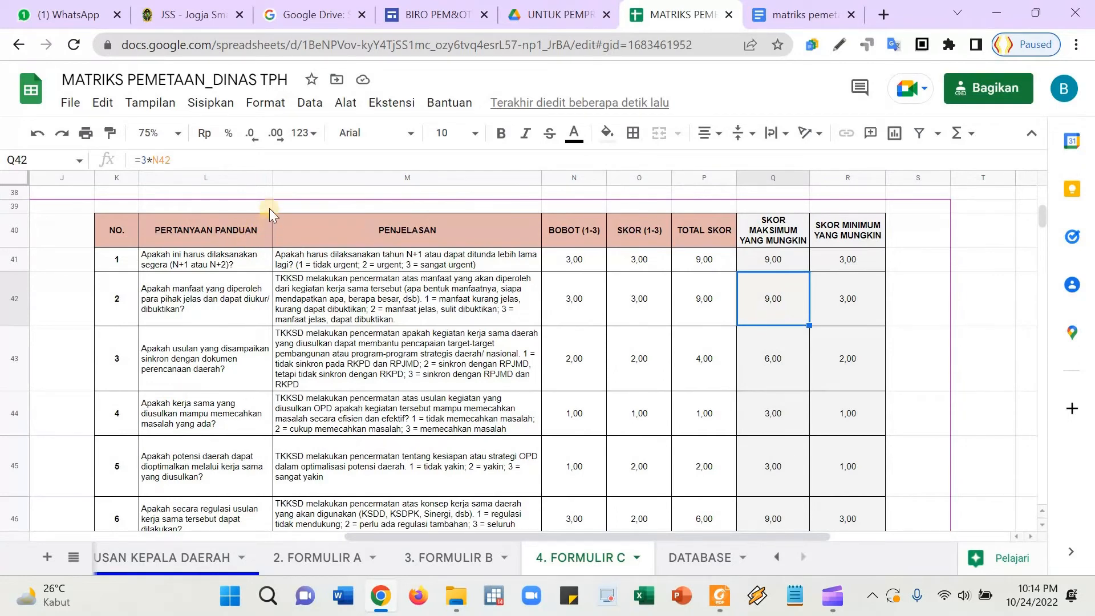
left_click_drag(273, 178, 332, 181)
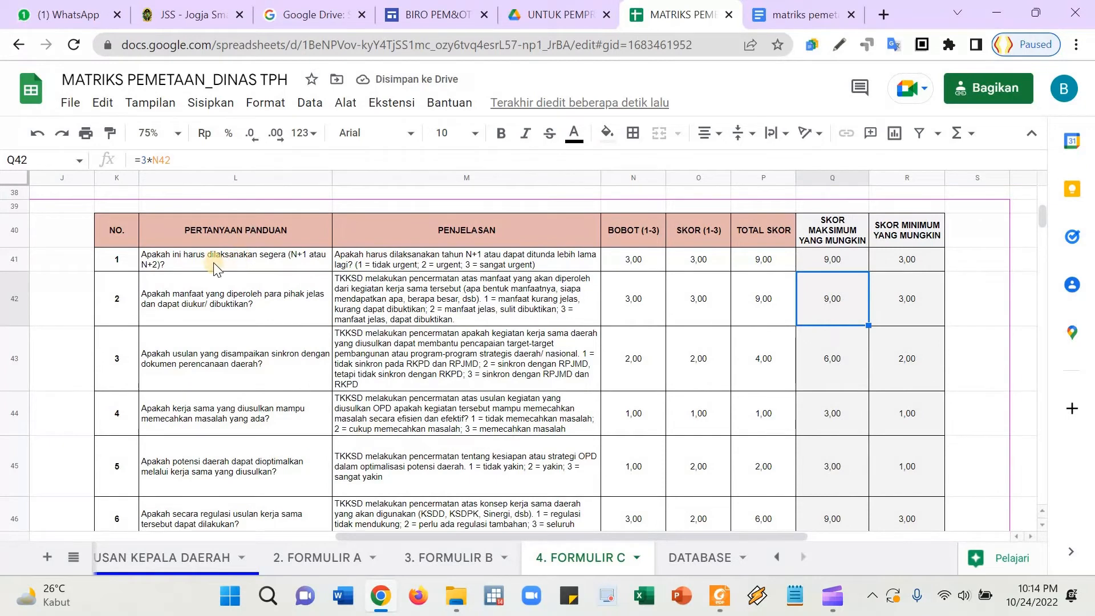
- Review the seven guiding questions in L41 through L47 in the widened column
left_click(216, 267)
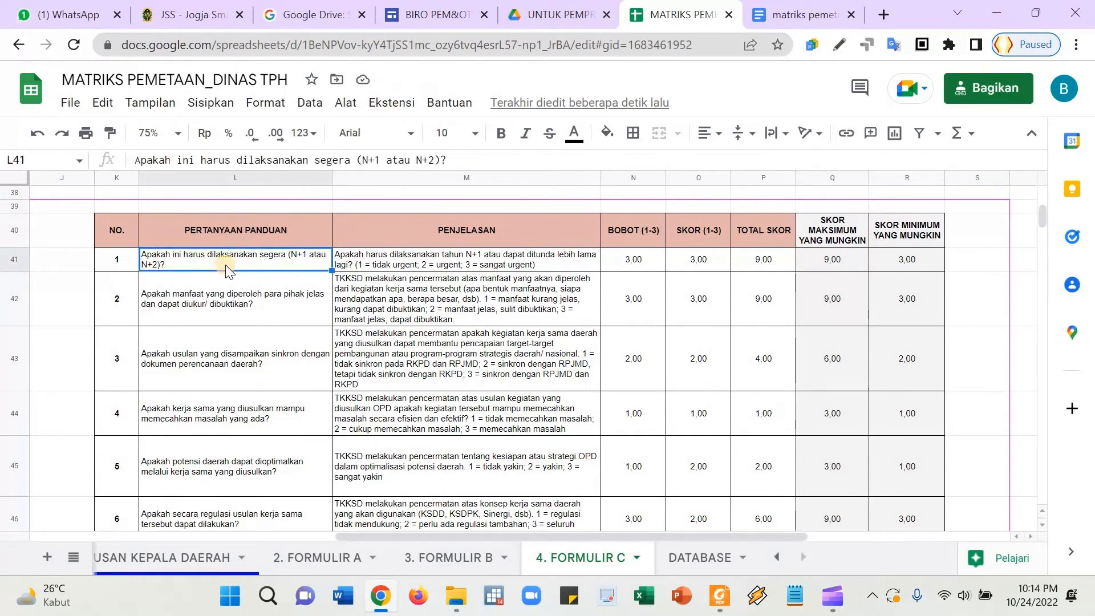
left_click(228, 308)
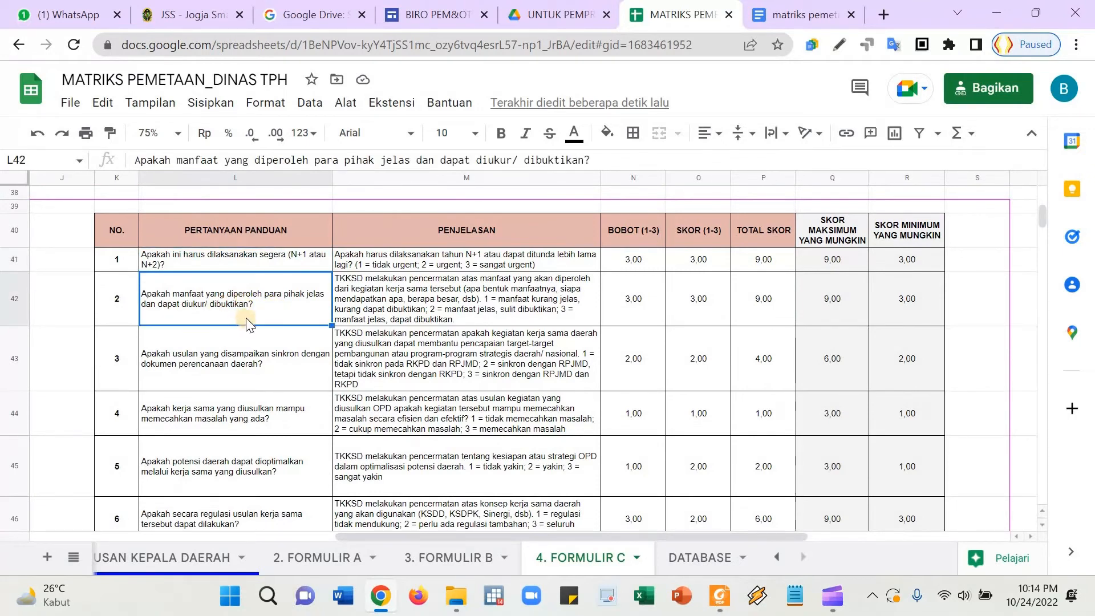
left_click(259, 365)
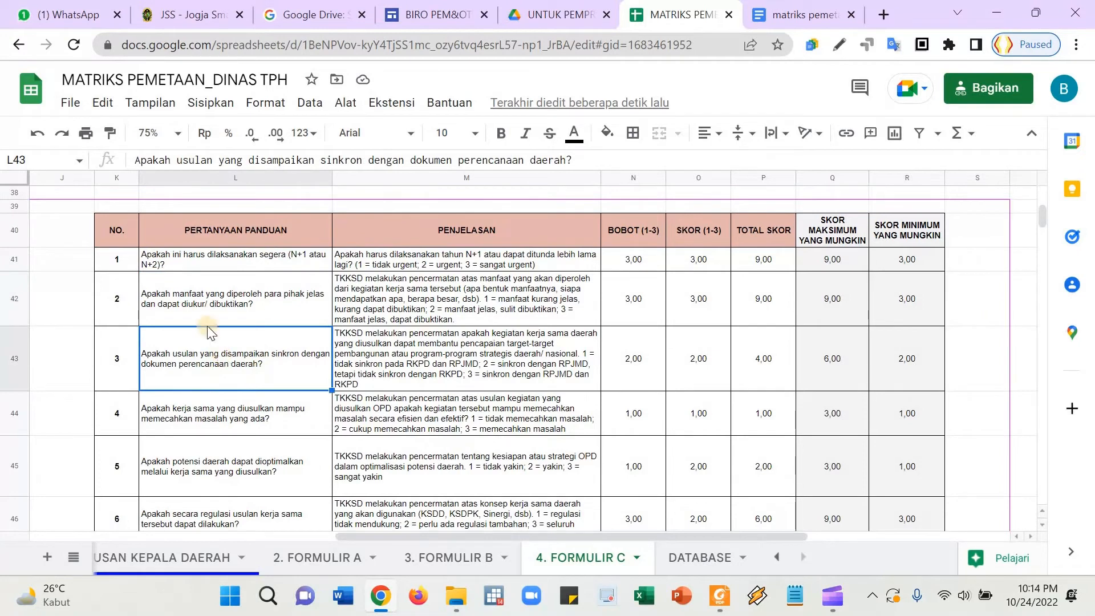
scroll(207, 326, "down", 1)
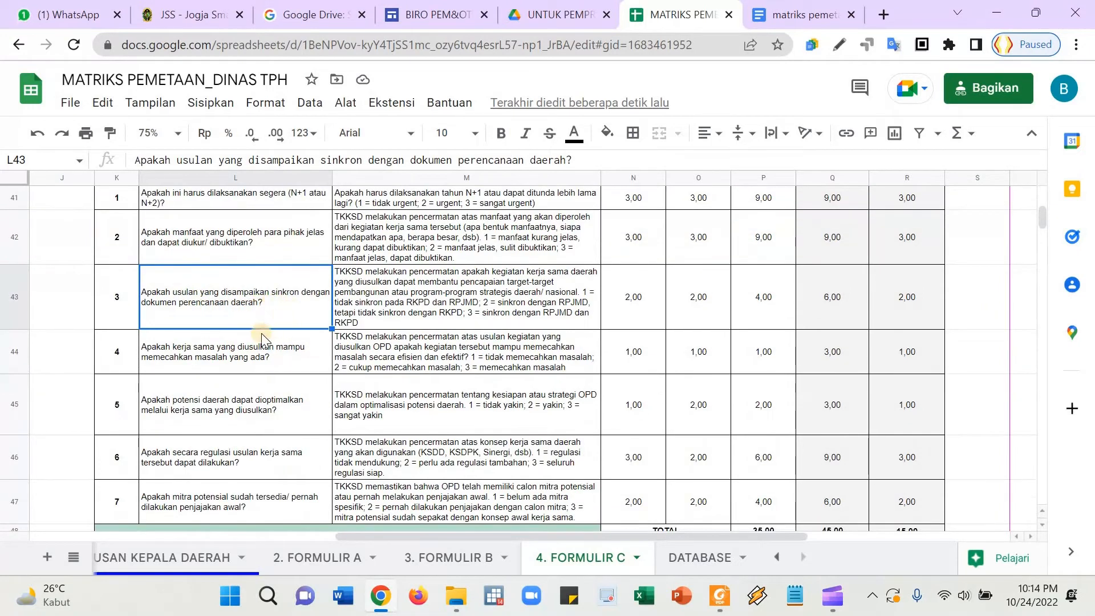
left_click(231, 351)
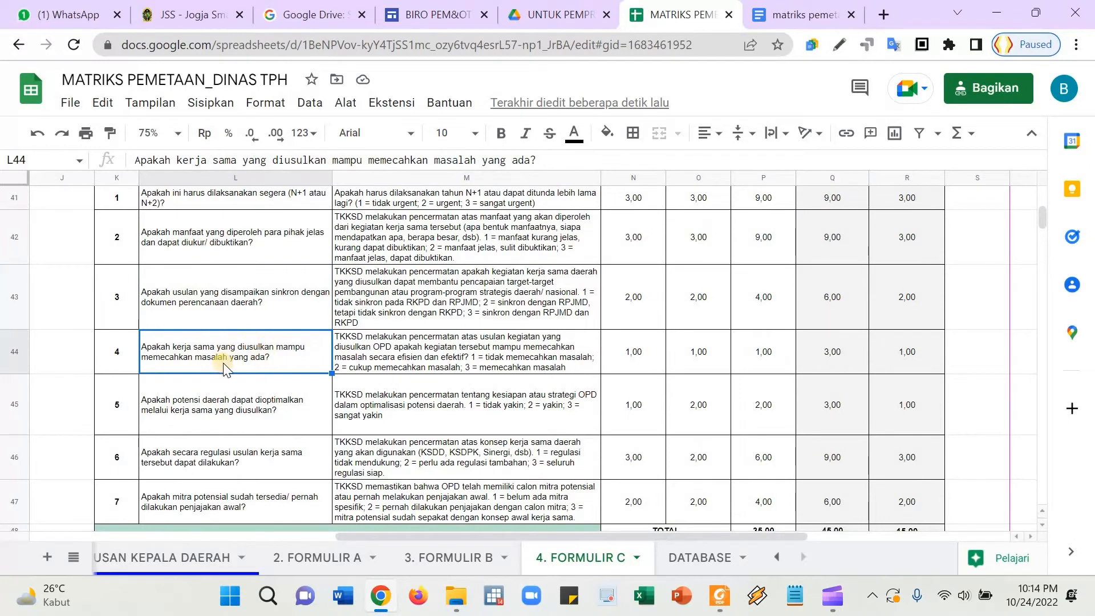
left_click(206, 397)
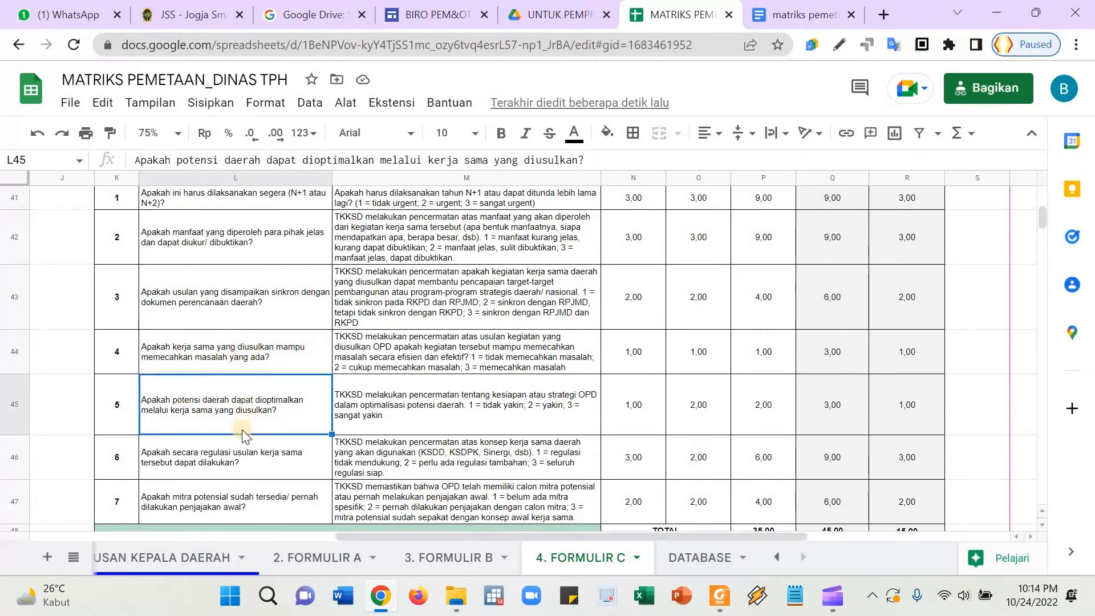
left_click(222, 467)
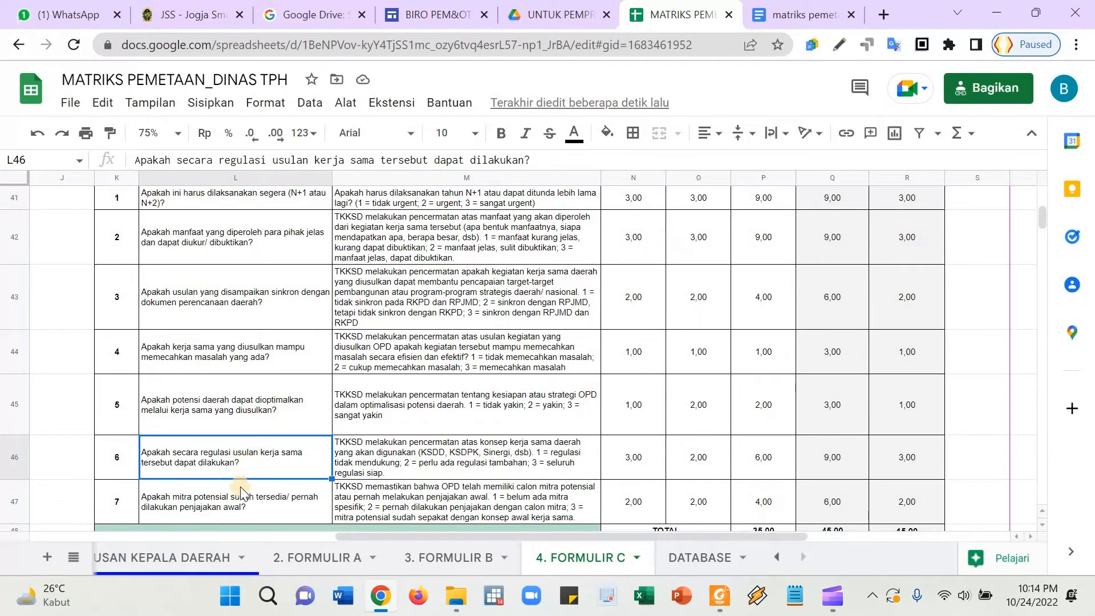
left_click(249, 499)
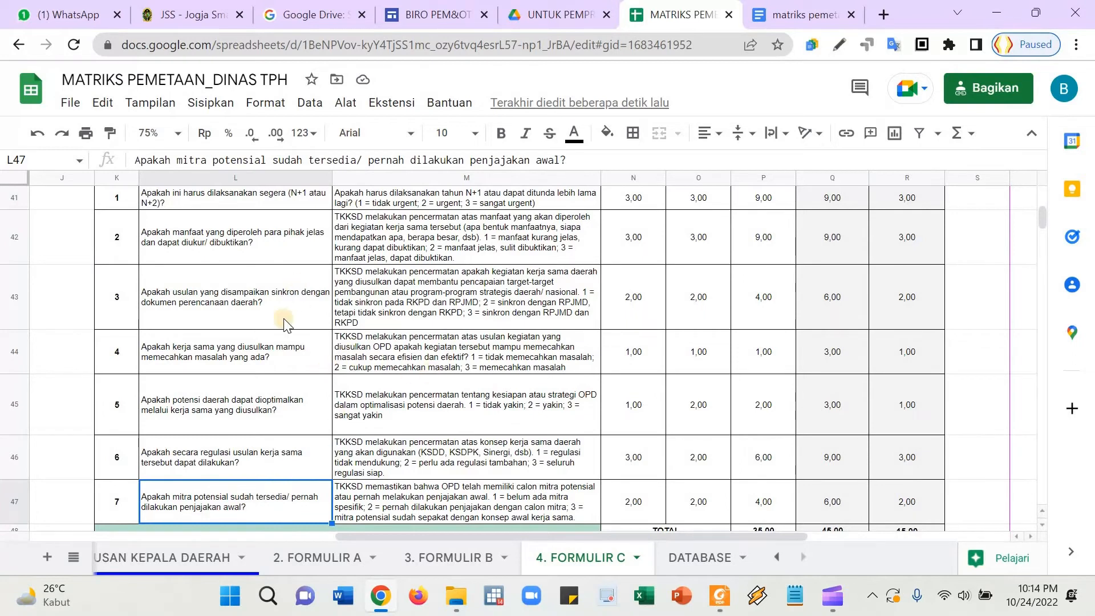
scroll(265, 325, "up", 2)
left_click_drag(241, 274, 263, 385)
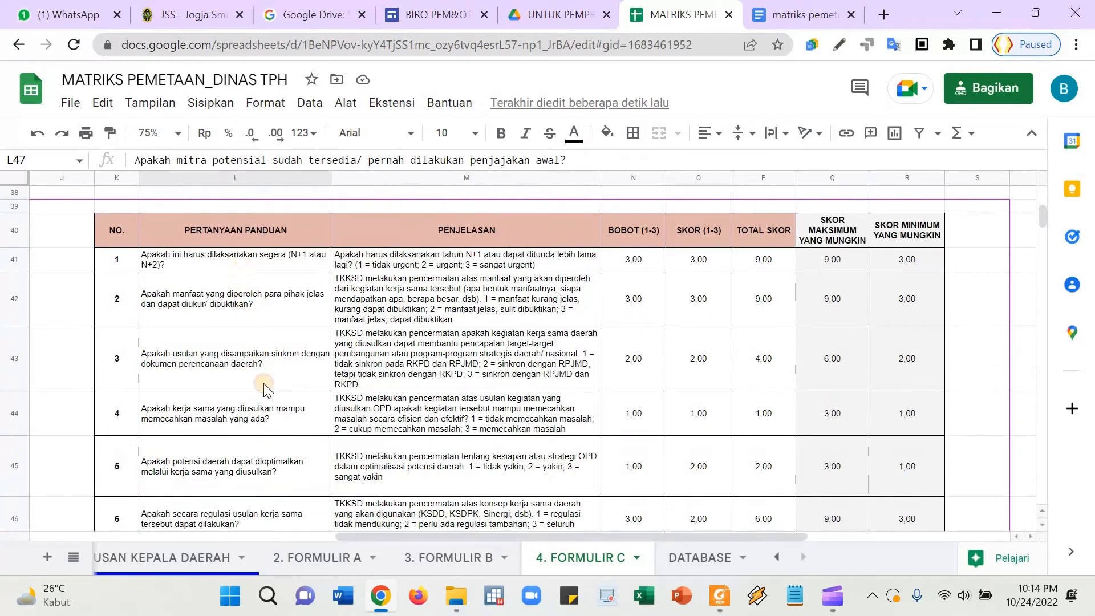
left_click_drag(257, 539, 261, 490)
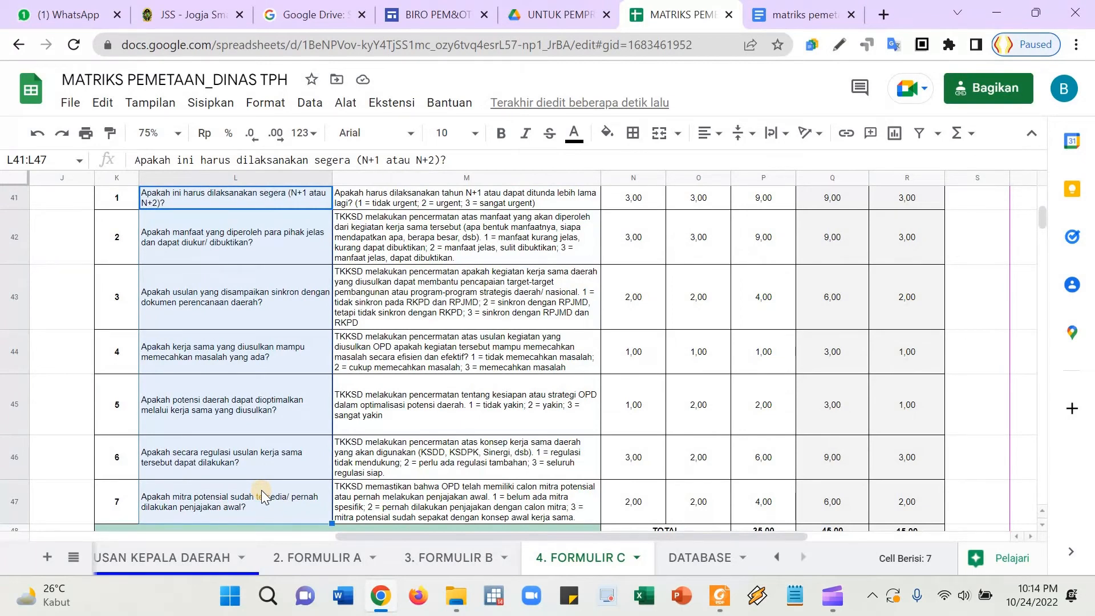
scroll(347, 366, "up", 2)
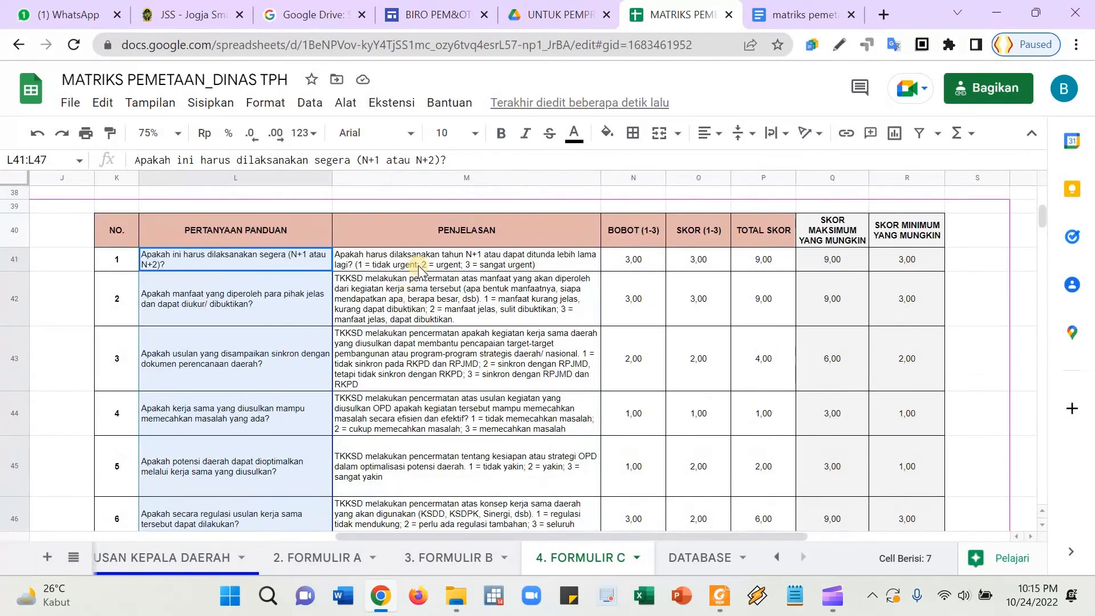
left_click(443, 263)
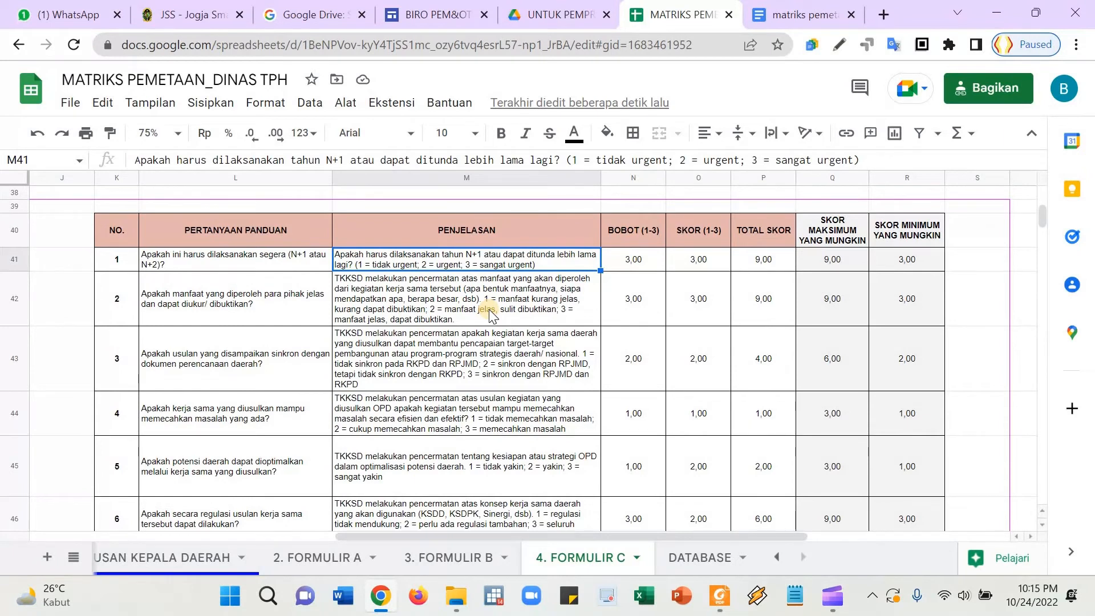
key("Left")
key("Up")
key("Down")
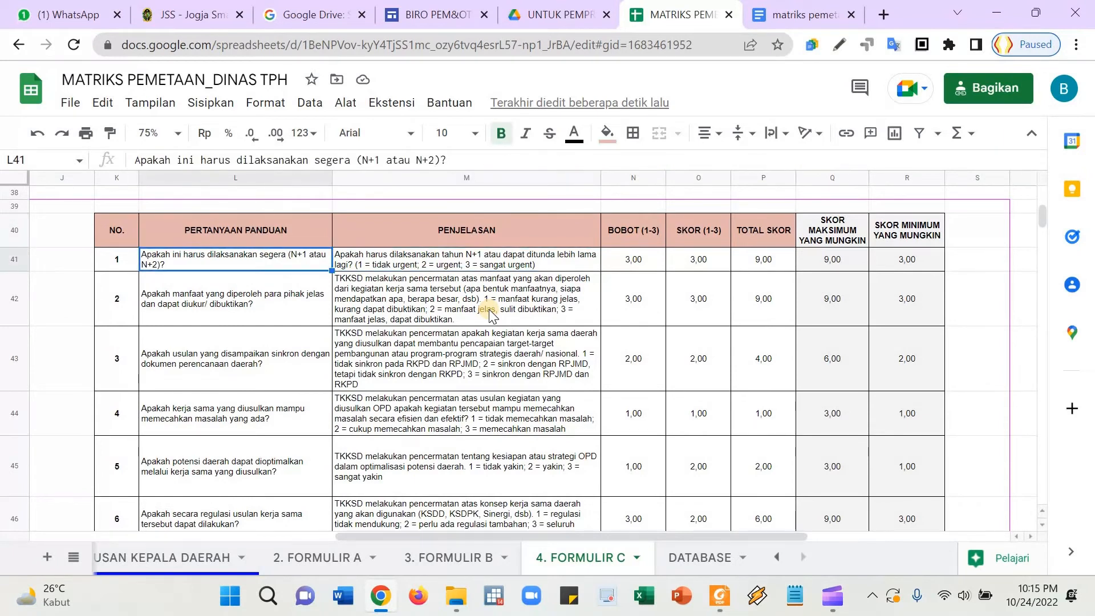
key("Right")
key("Right")
key("Right")
key("Right")
key("Right")
key("Right")
key("Right")
key("Right")
key("Right")
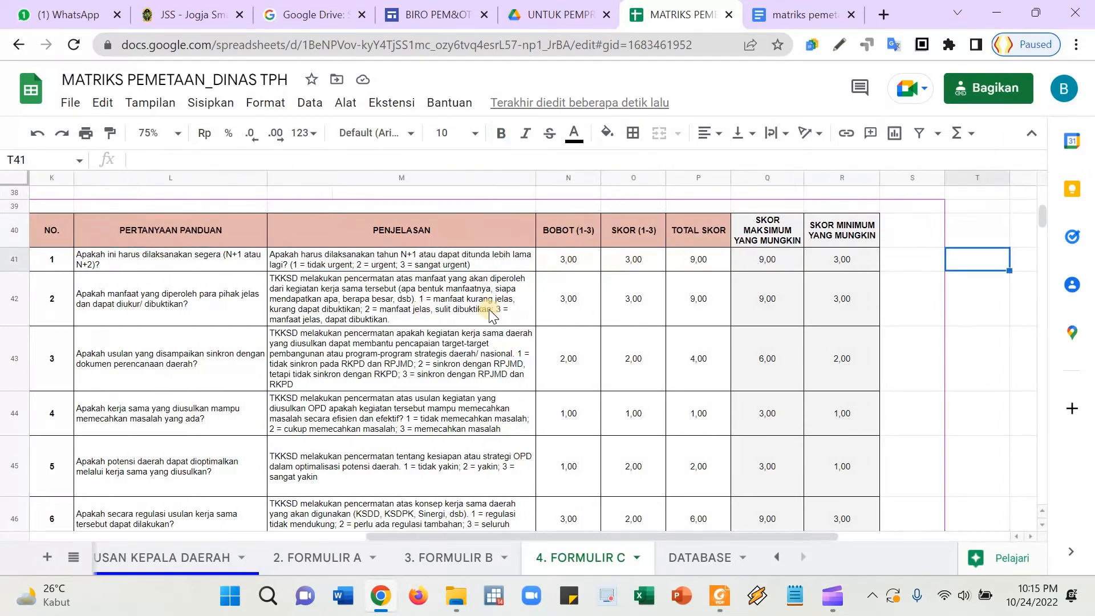
key("Left")
key("Left")
key("Left")
key("Left")
key("Left")
key("Left")
key("Left")
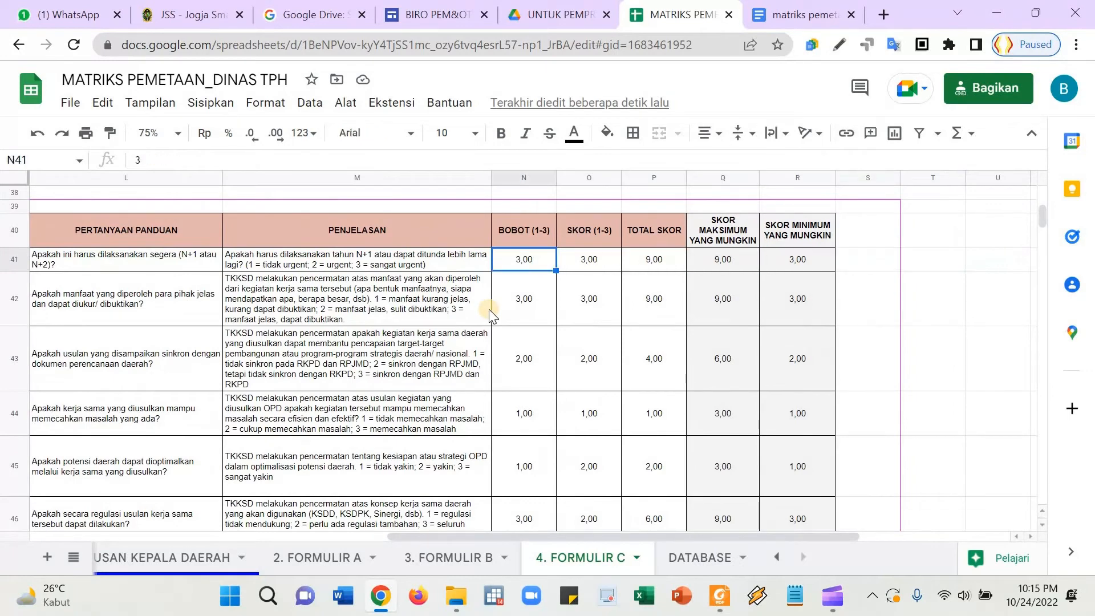
key("Up")
key("Right")
key("Right")
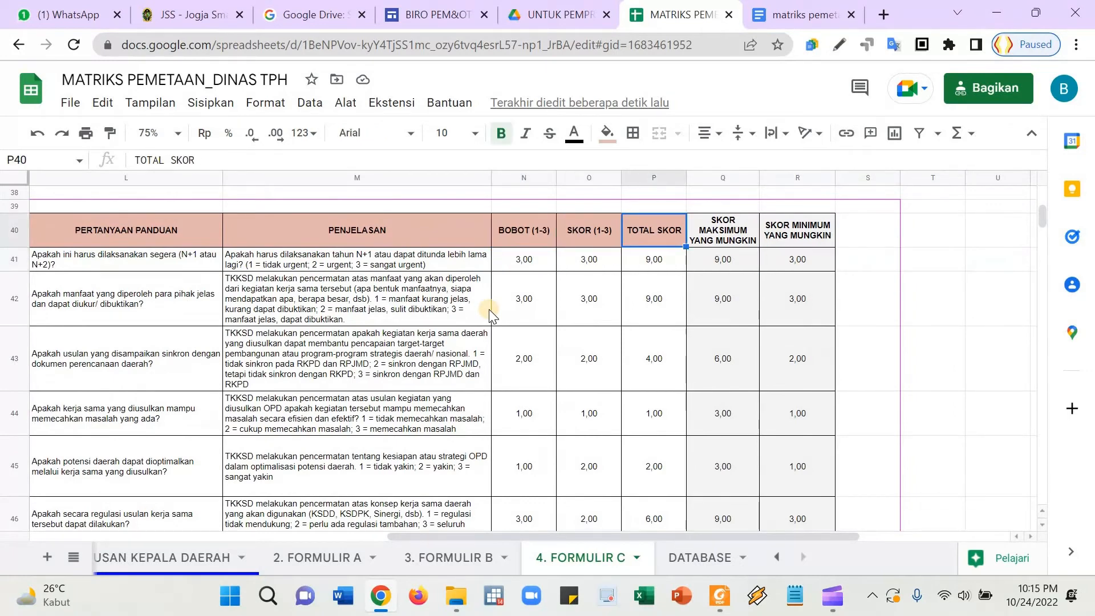
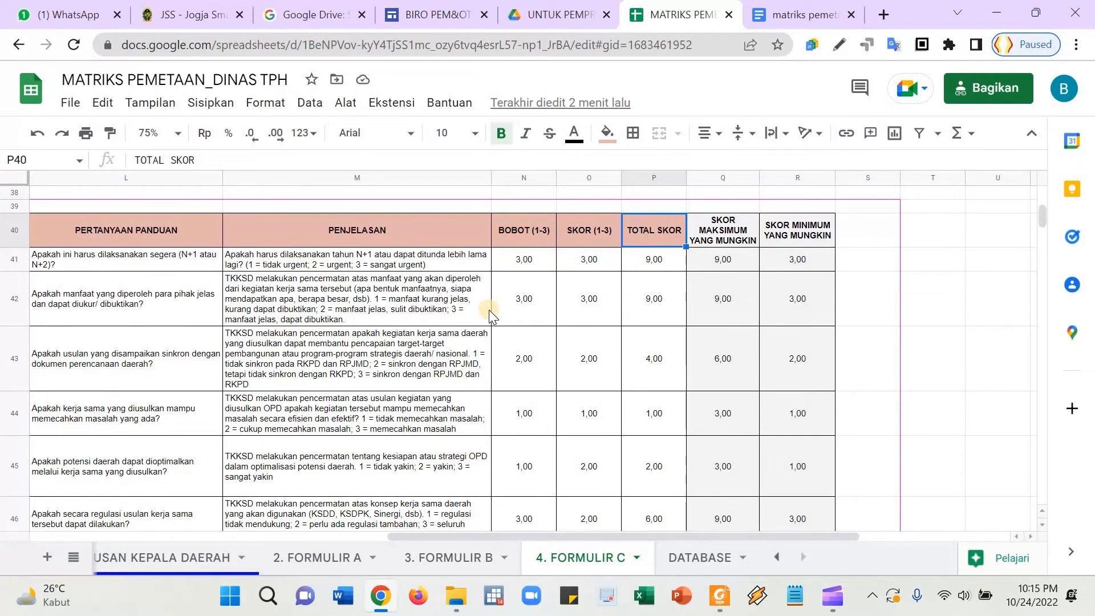
- Verify row 41's BOBOT, SKOR and TOTAL SKOR formula (9,00), then open the zoom level list
key("Left")
key("Left")
key("Right")
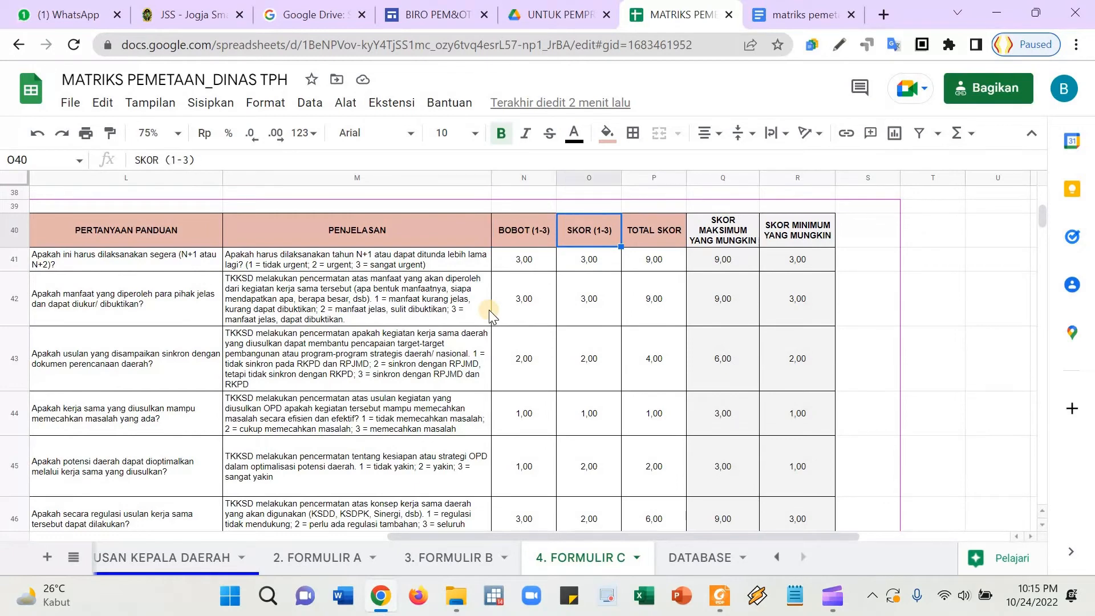
key("Right")
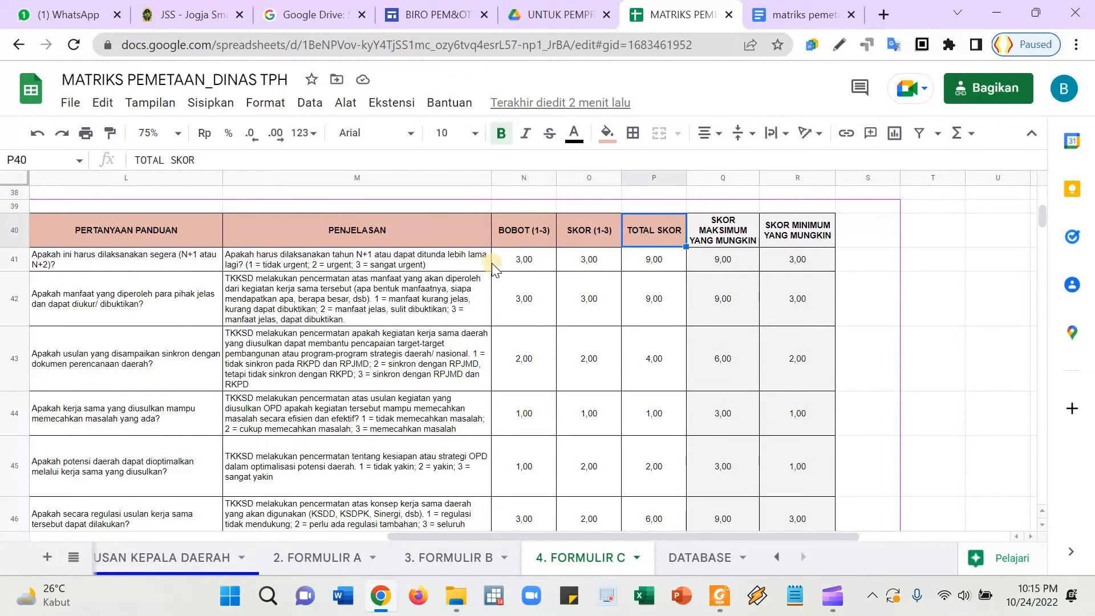
left_click(665, 265)
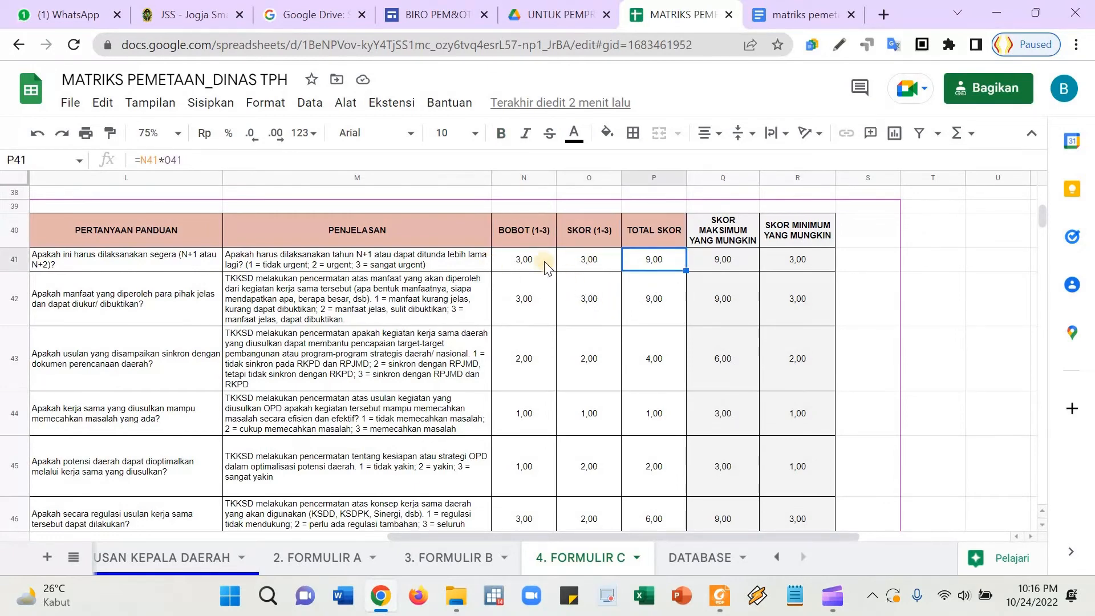
left_click(527, 256)
left_click(583, 255)
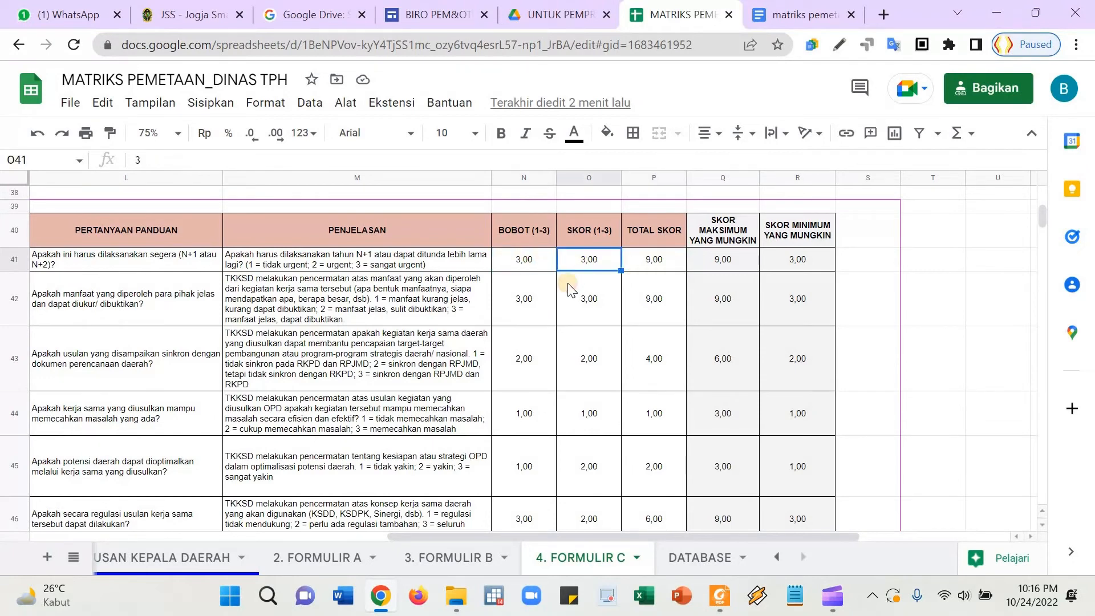
left_click(520, 251)
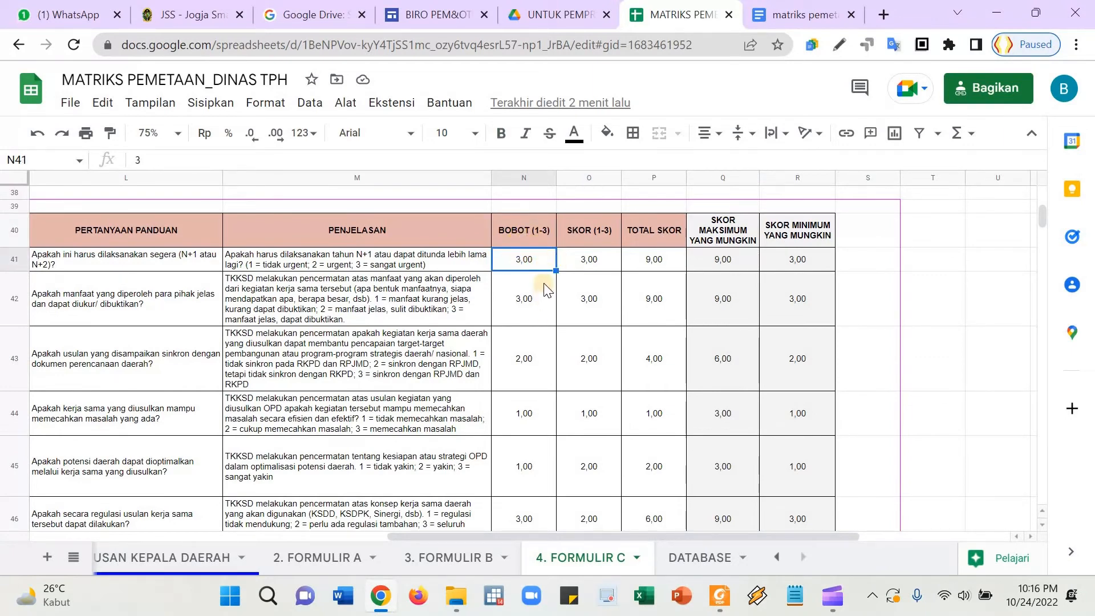
left_click(173, 133)
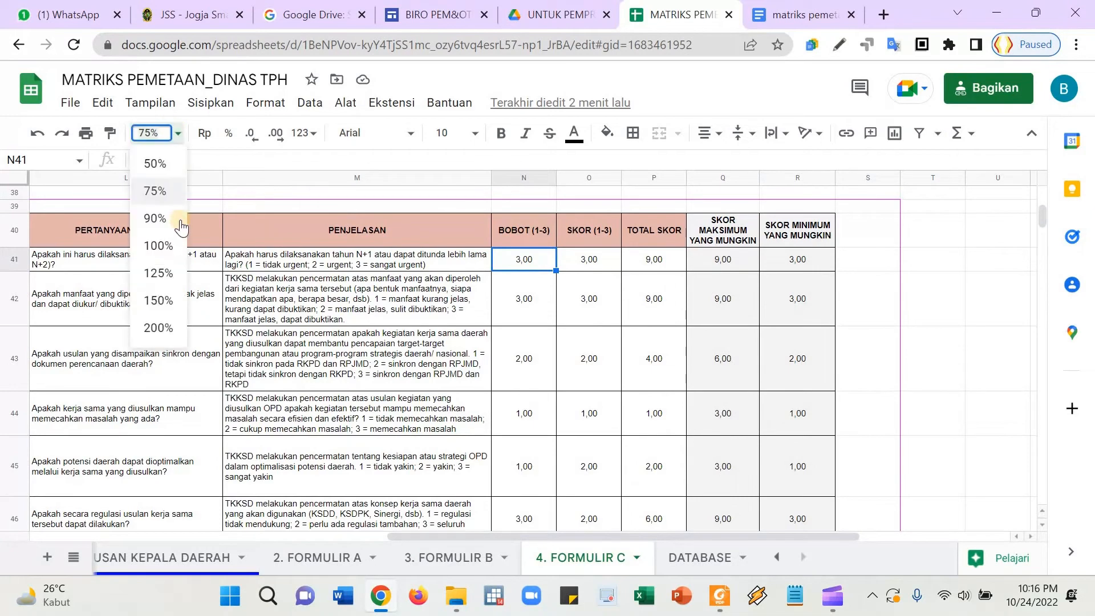
- Zoom the sheet to 90% and check the BOBOT weights for questions 1 through 5
left_click(155, 219)
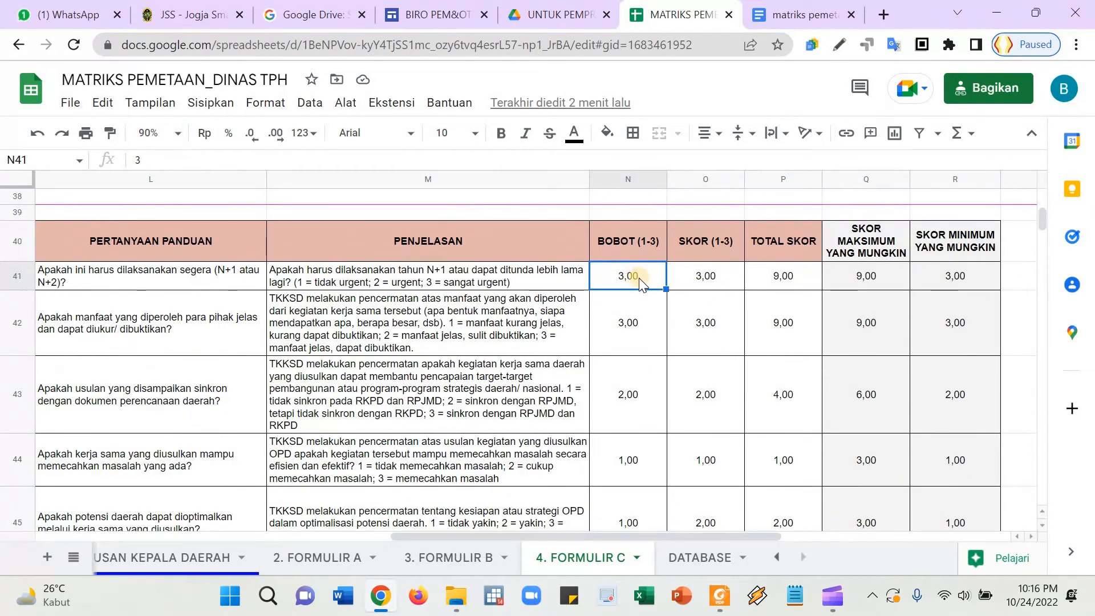
left_click(227, 284)
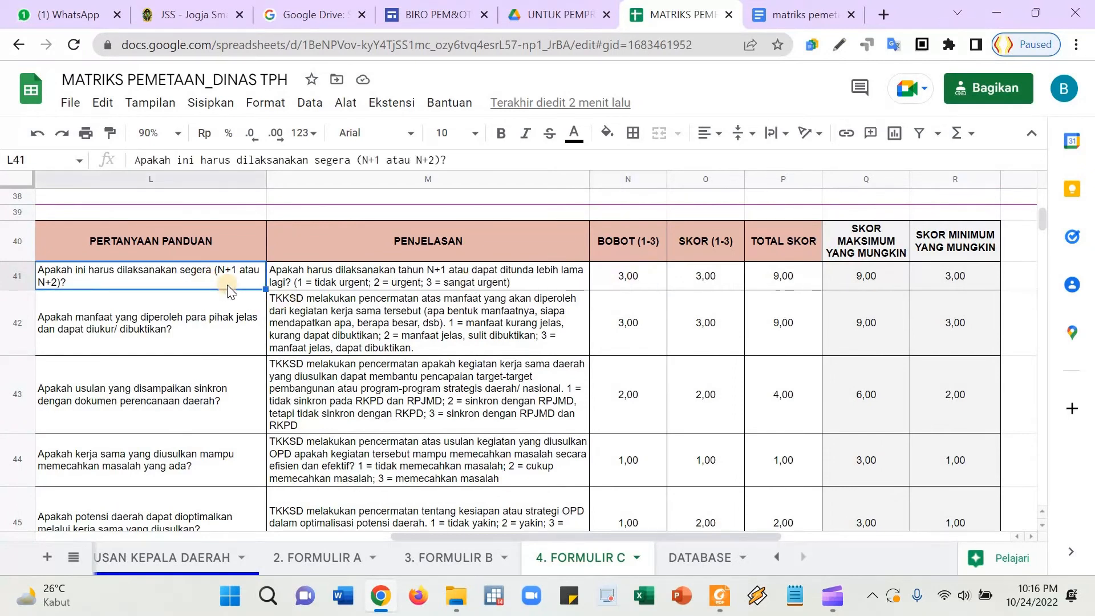
scroll(231, 291, "left", 2)
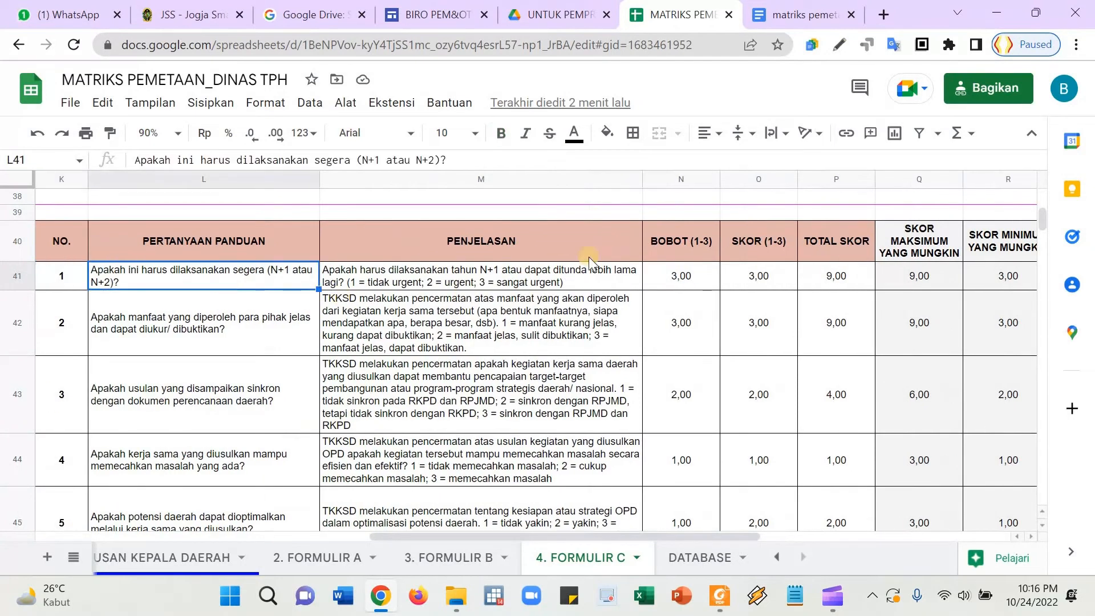
left_click(677, 282)
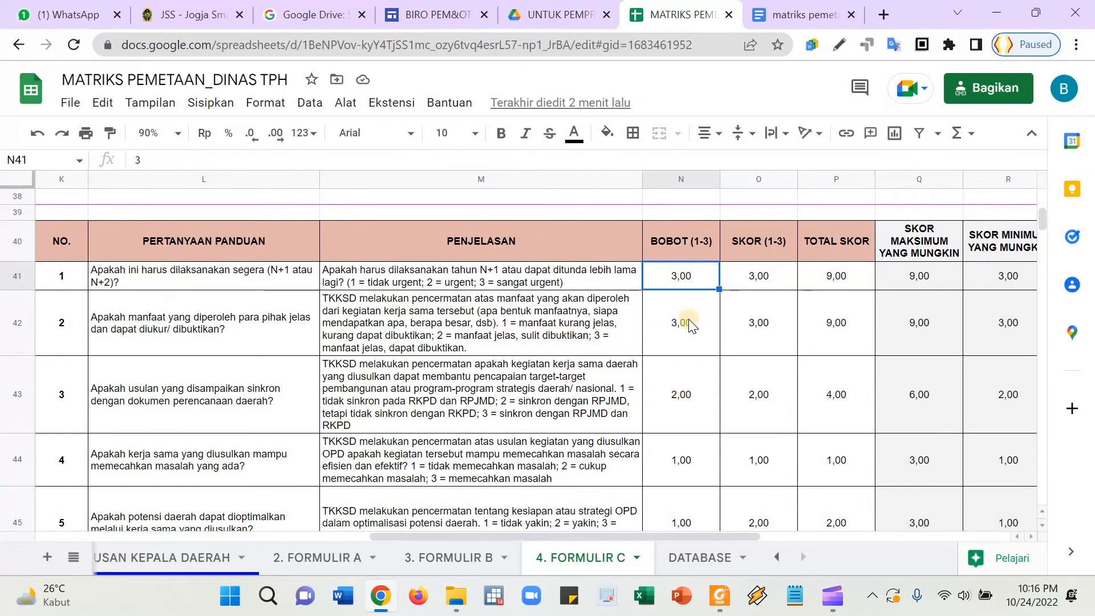
left_click(687, 389)
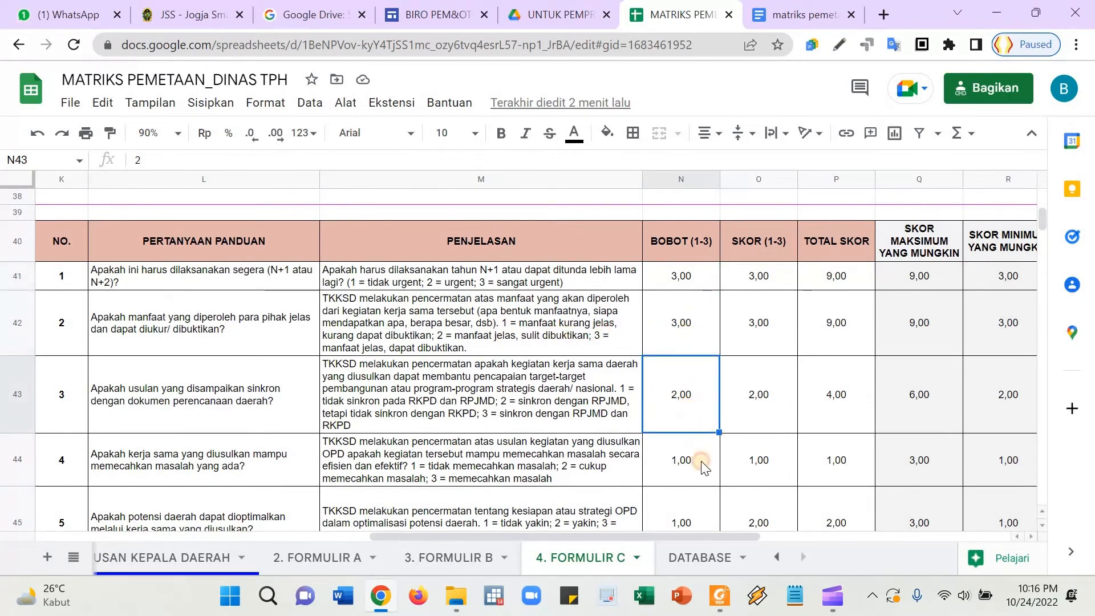
left_click(705, 466)
scroll(694, 433, "down", 1)
left_click(685, 447)
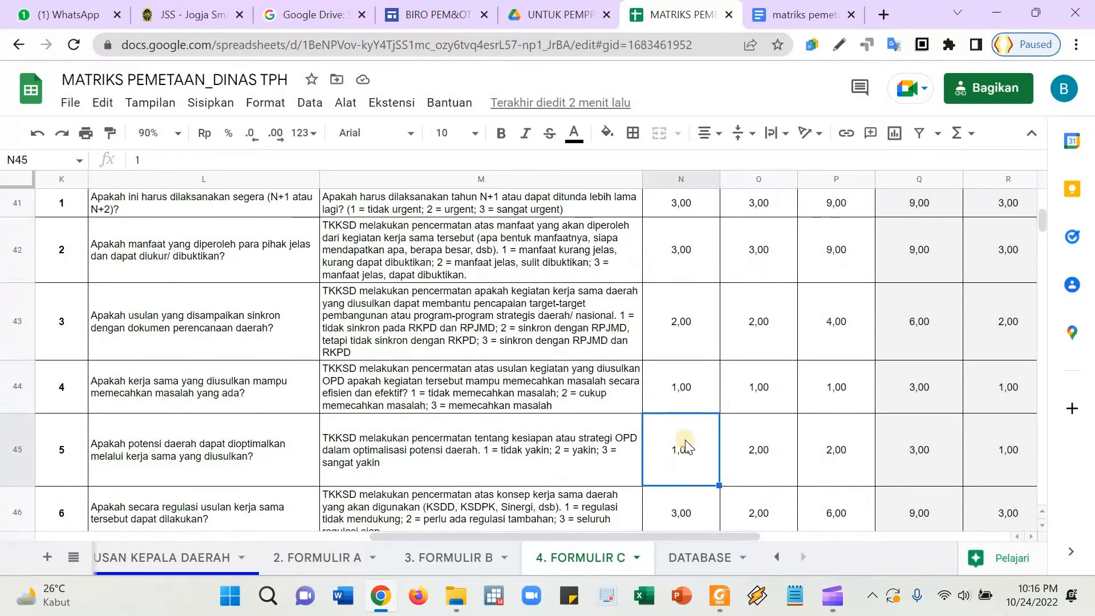
scroll(687, 445, "down", 2)
scroll(692, 398, "up", 3)
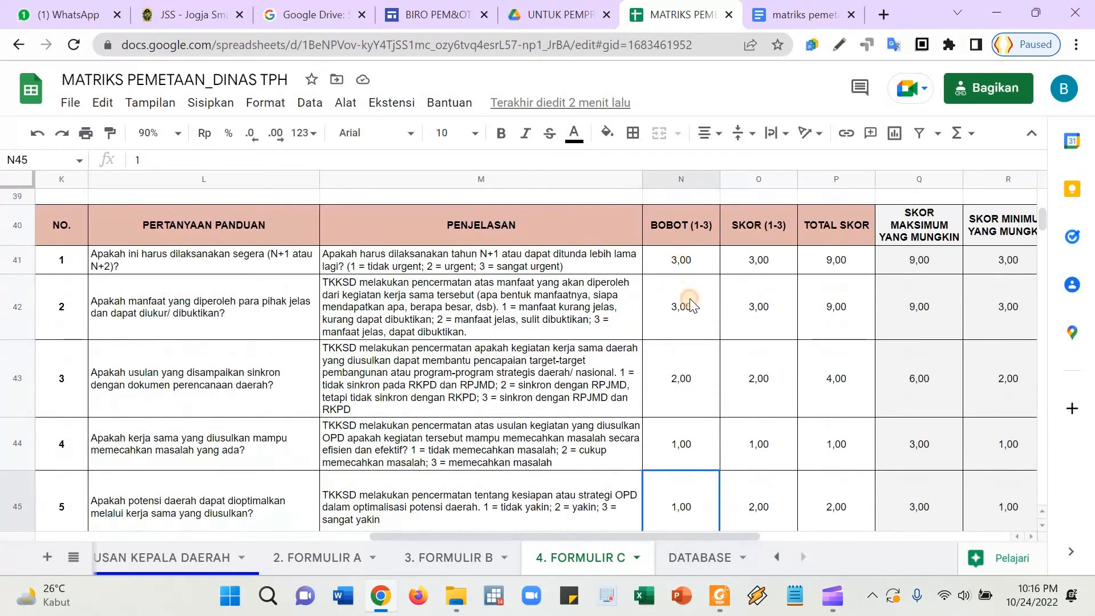
left_click(686, 265)
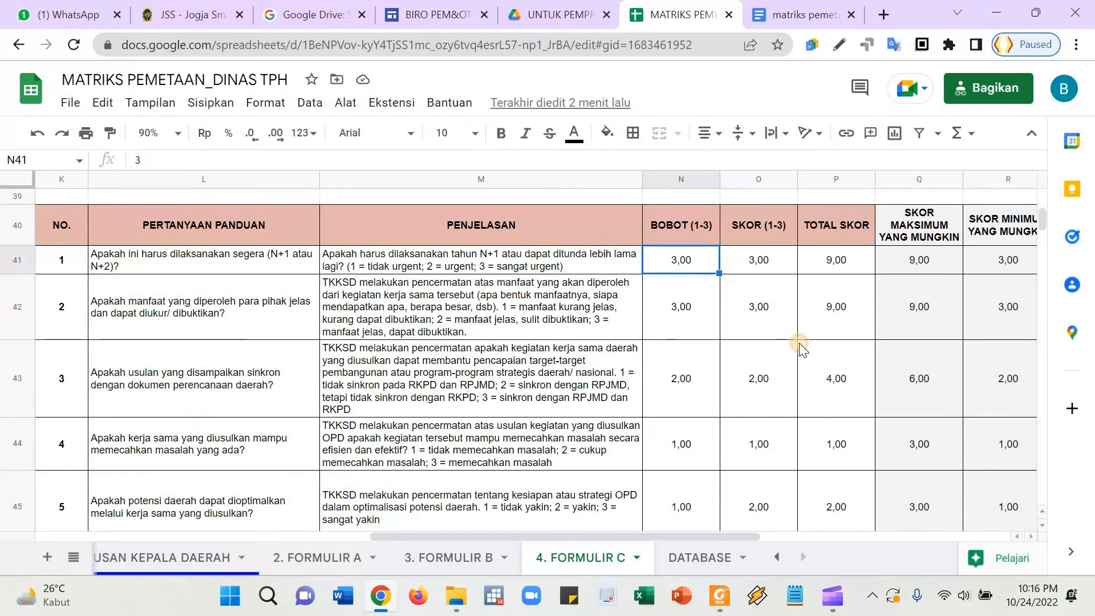
- Review the scores and question texts for questions 1, 2 and 4
key("Right")
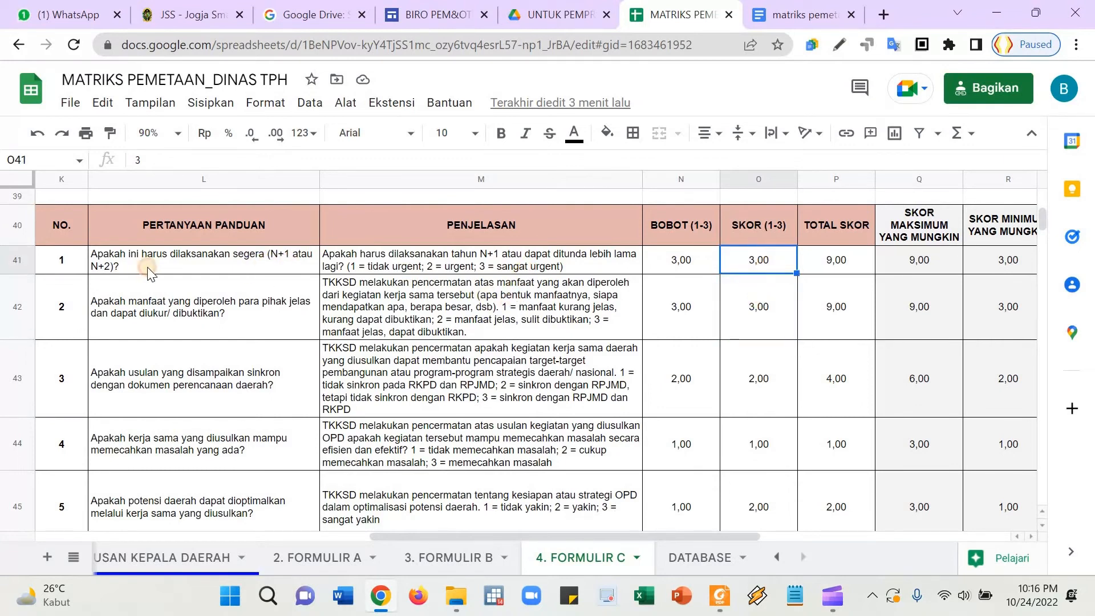
key("Left")
key("Left")
key("Left")
left_click(465, 324)
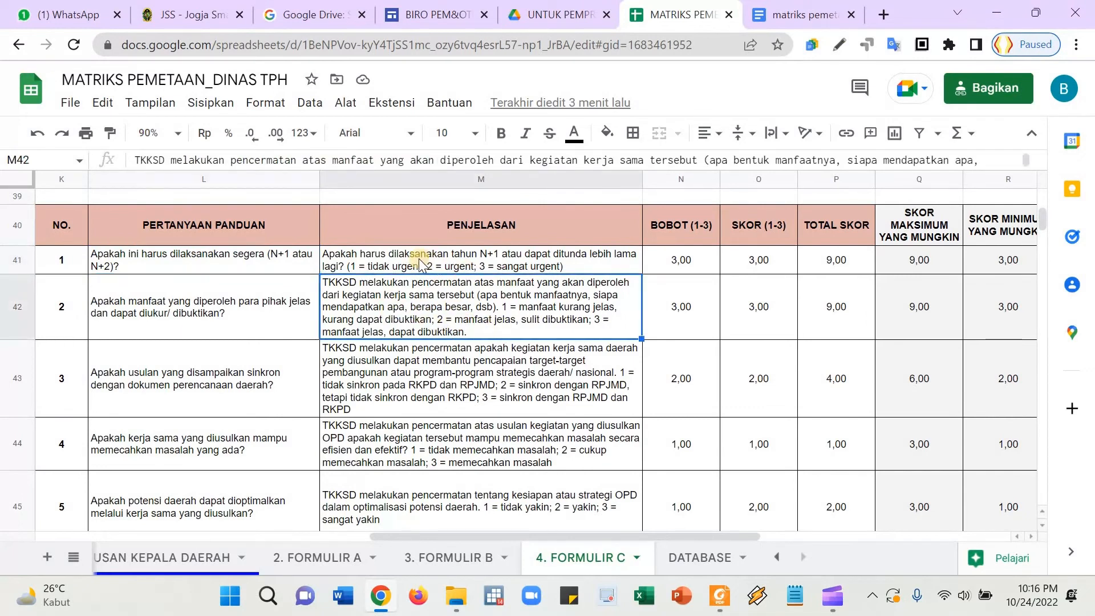
left_click(399, 256)
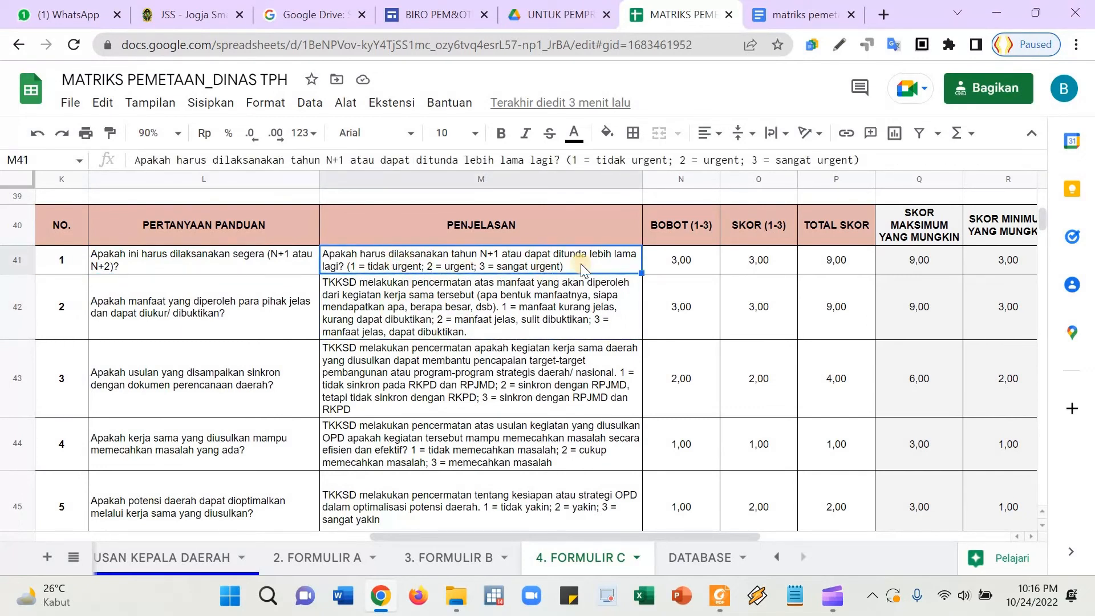
left_click(756, 263)
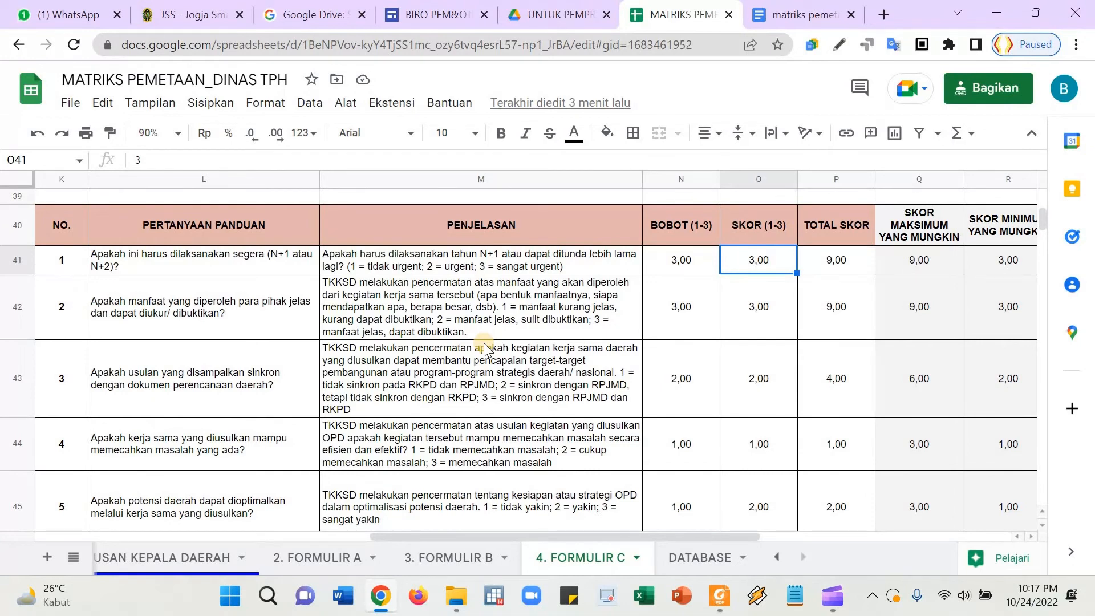
left_click(762, 454)
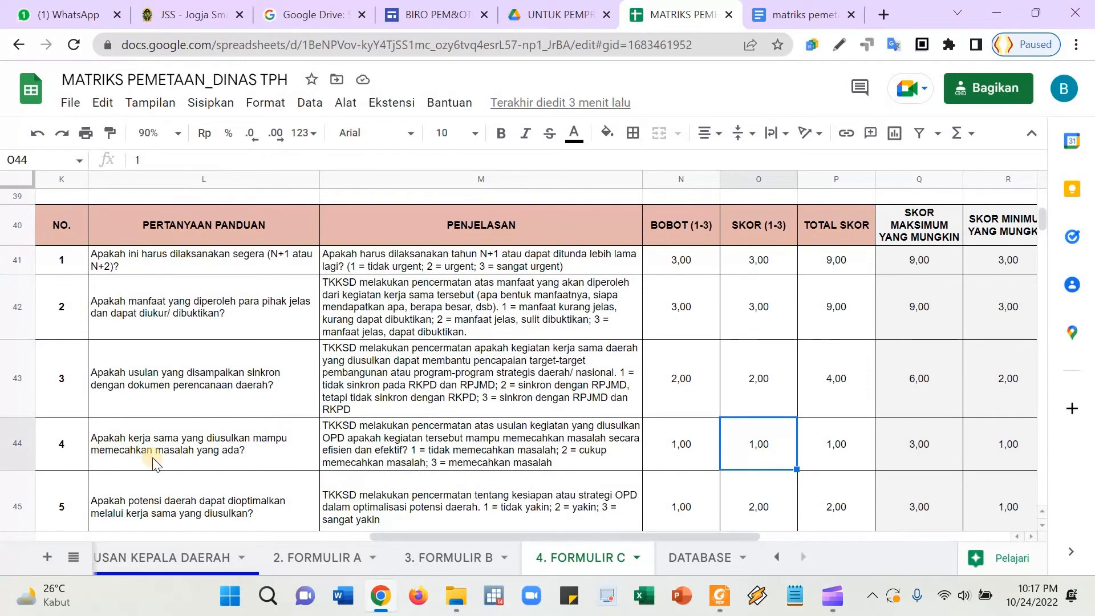
left_click(264, 455)
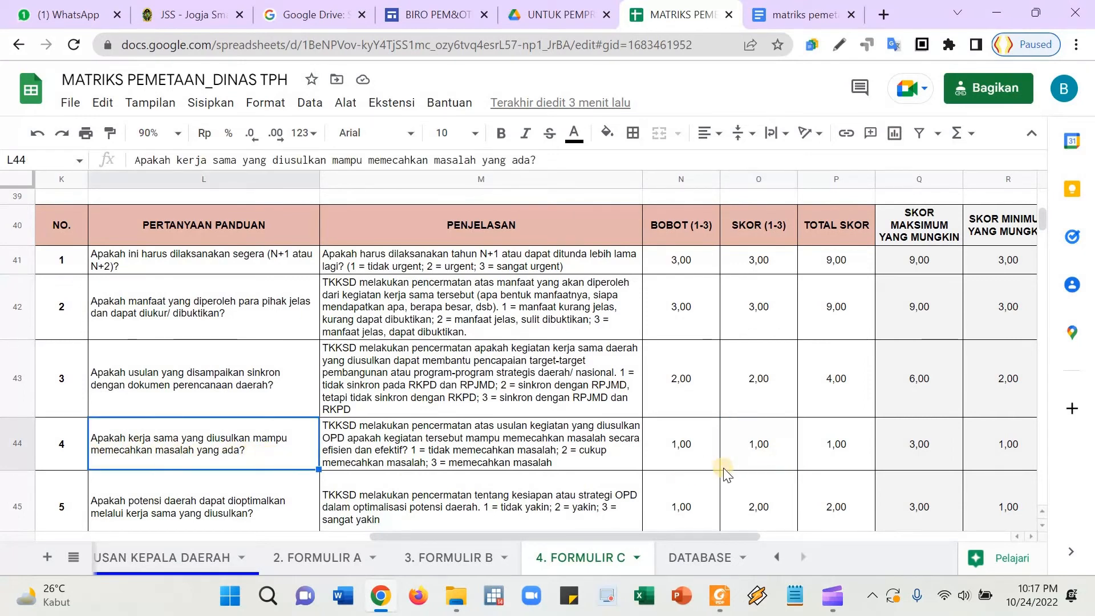
left_click(750, 452)
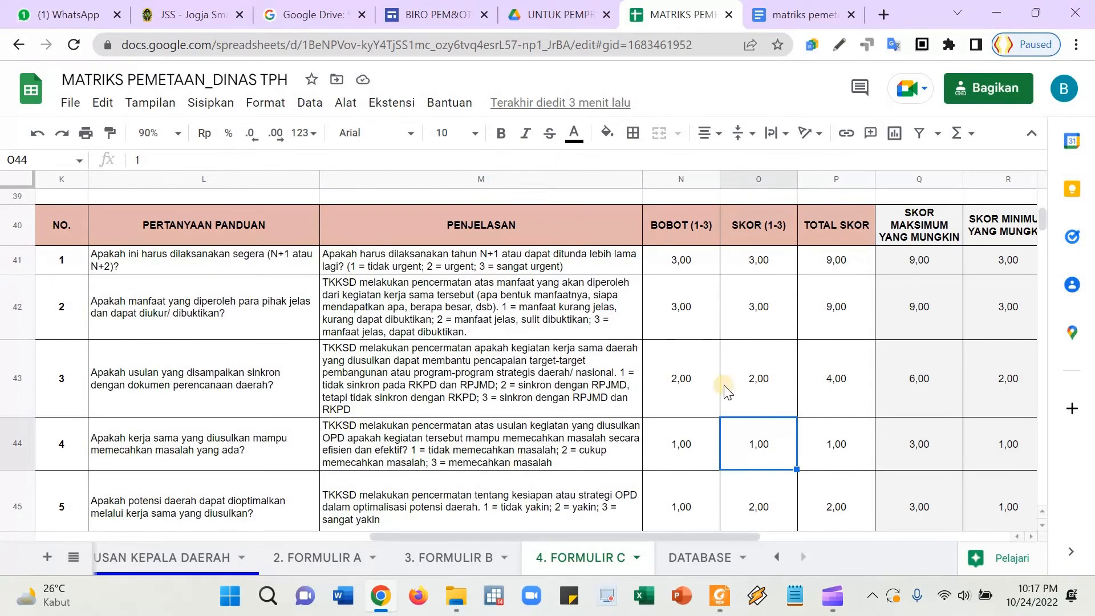
scroll(759, 384, "down", 3)
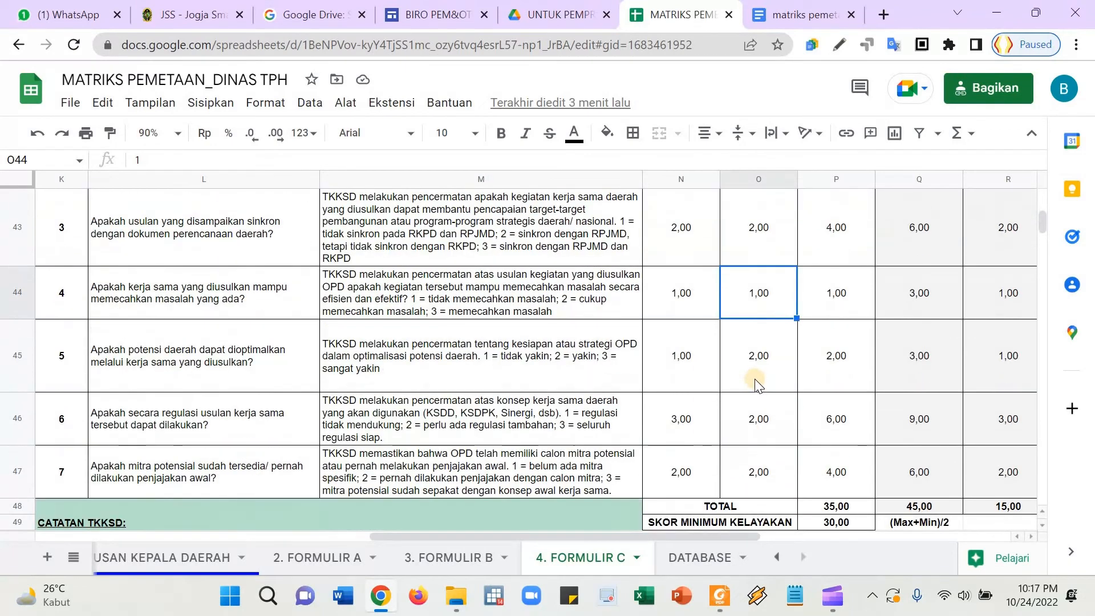
scroll(756, 382, "up", 3)
left_click_drag(836, 260, 844, 509)
left_click(844, 509)
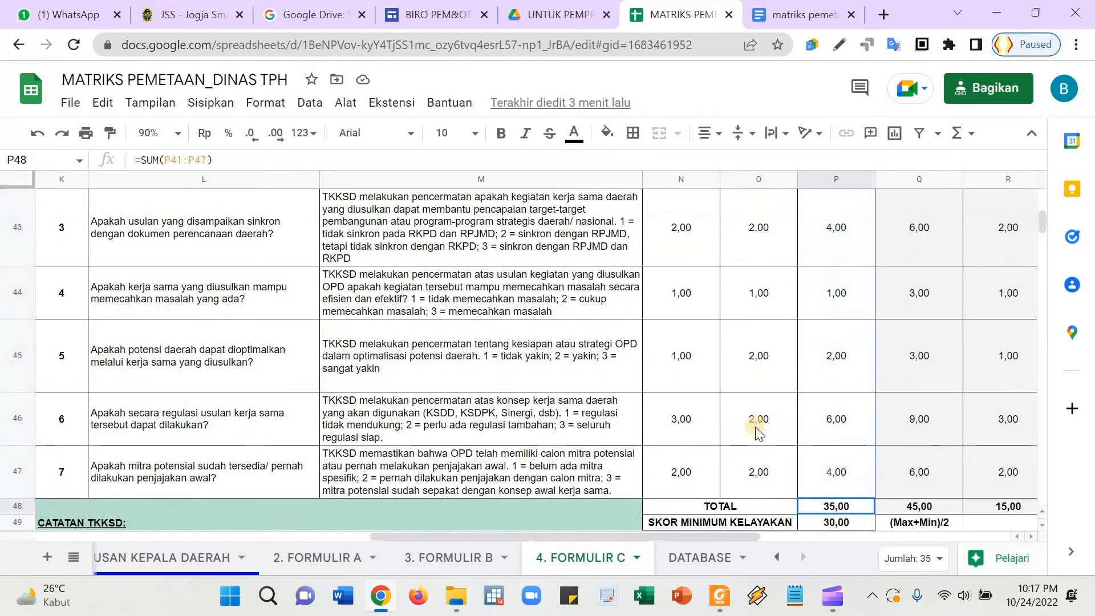
scroll(770, 473, "down", 1)
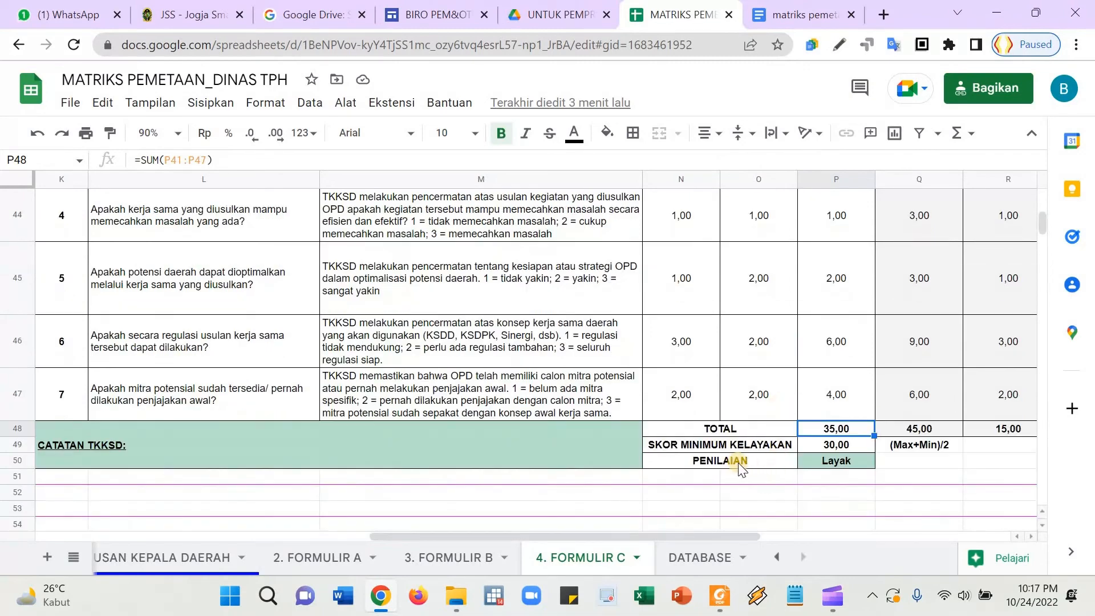
left_click(781, 462)
left_click(834, 463)
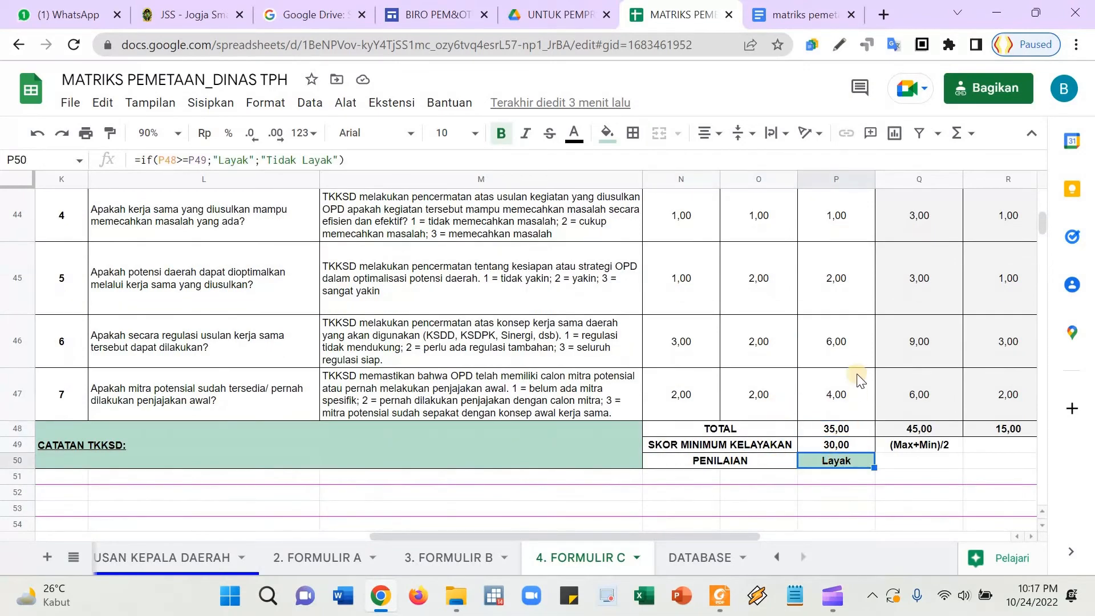
scroll(881, 337, "up", 3)
scroll(881, 338, "up", 3)
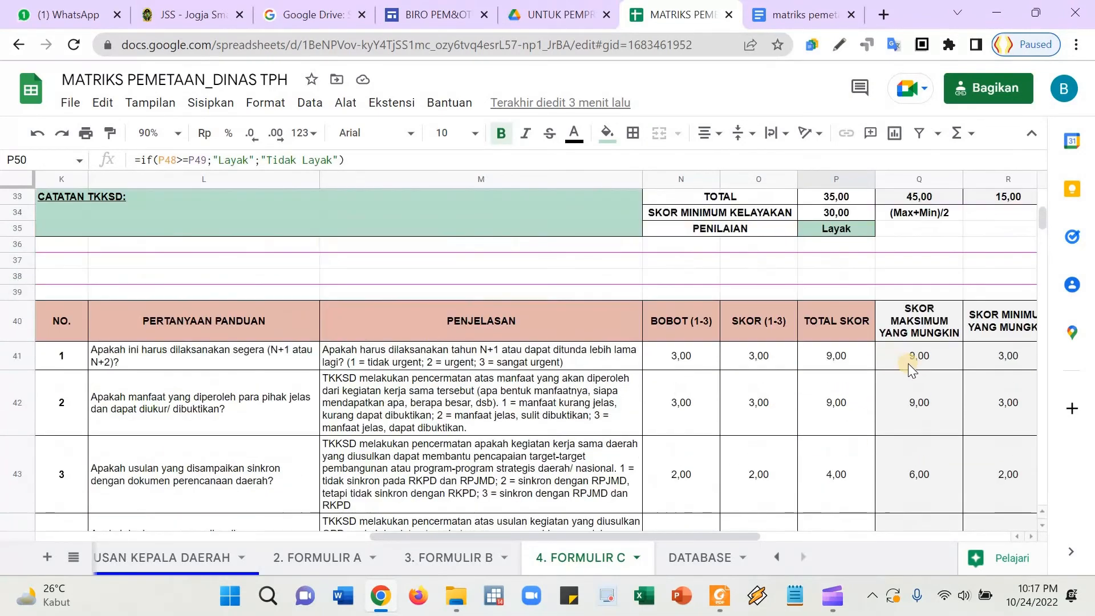
left_click(915, 362)
key("Right")
key("Right")
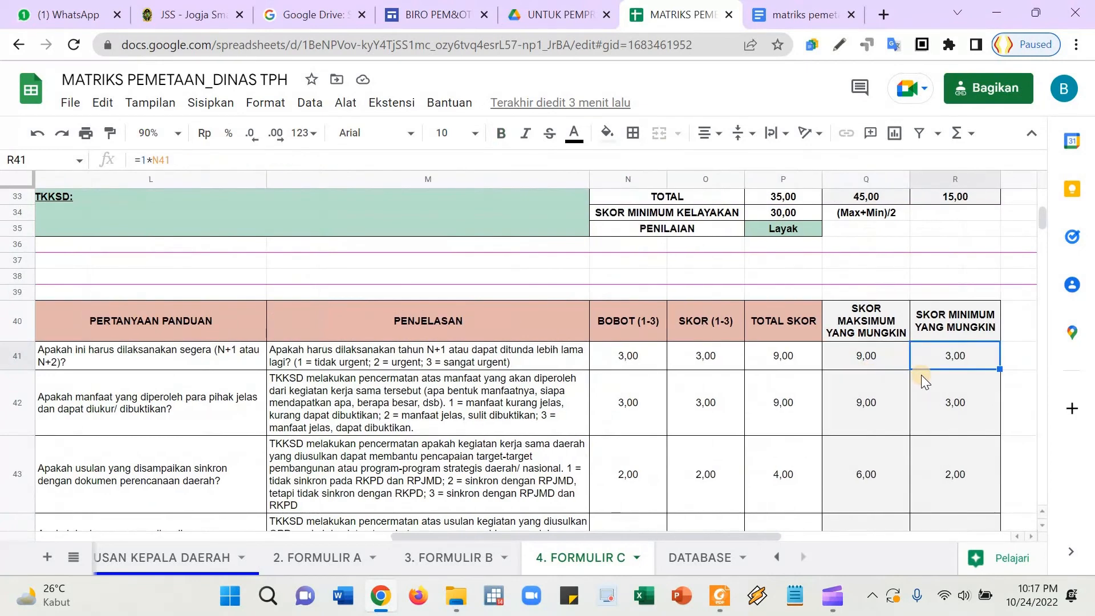
scroll(789, 340, "down", 3)
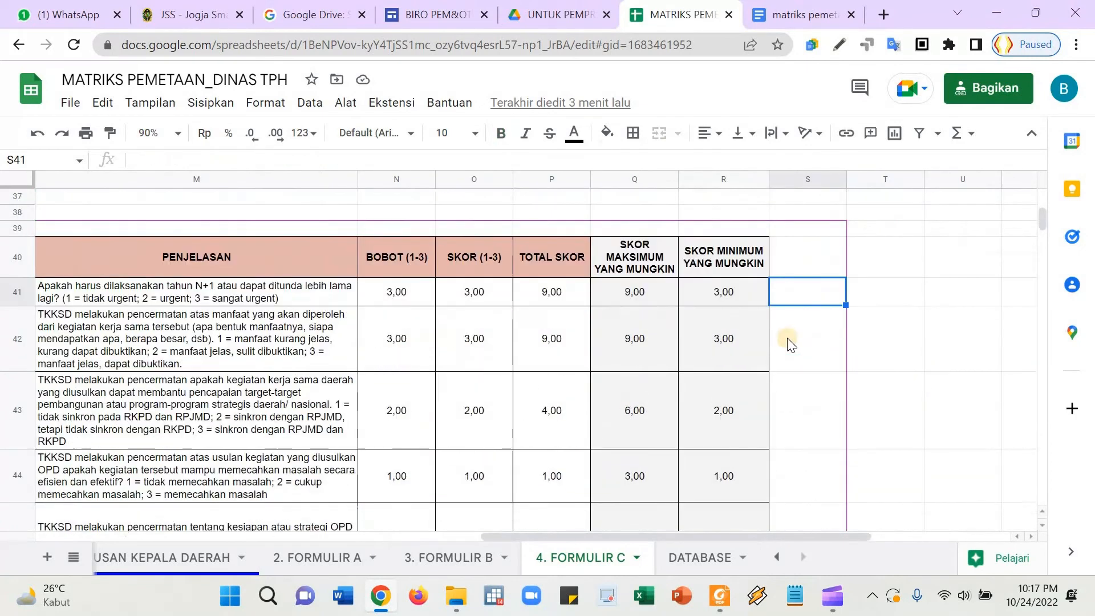
scroll(715, 311, "up", 1)
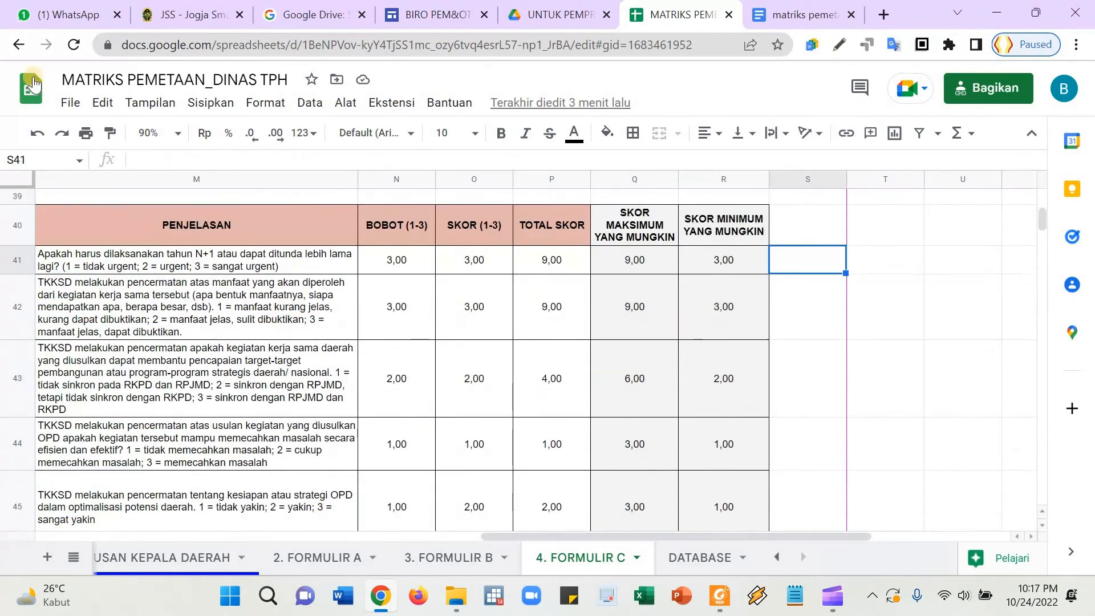
left_click(185, 140)
left_click(169, 189)
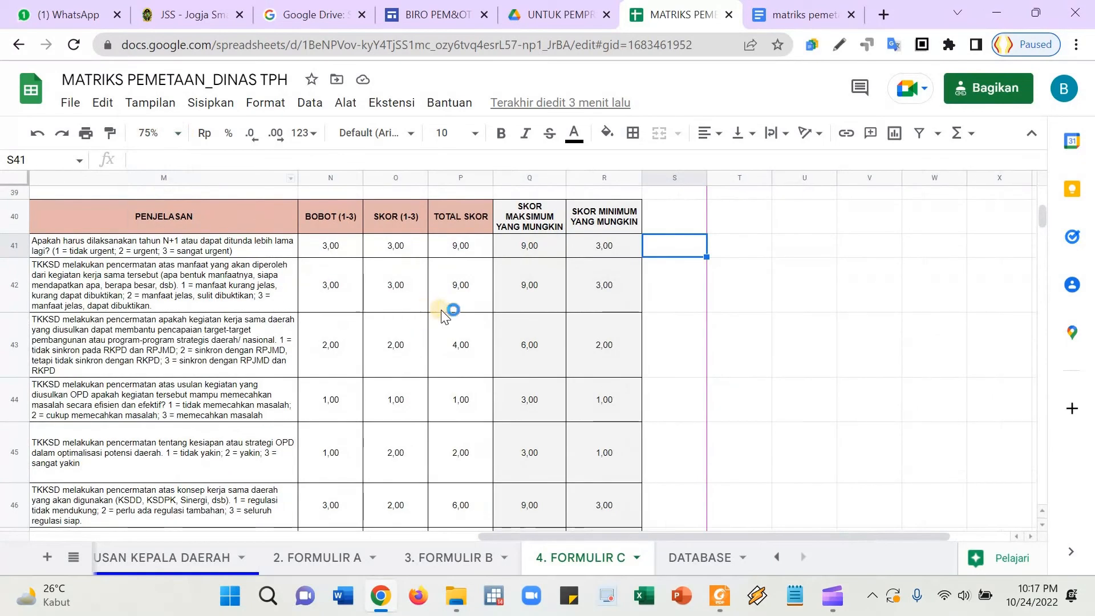
scroll(519, 317, "down", 1)
scroll(579, 416, "down", 1)
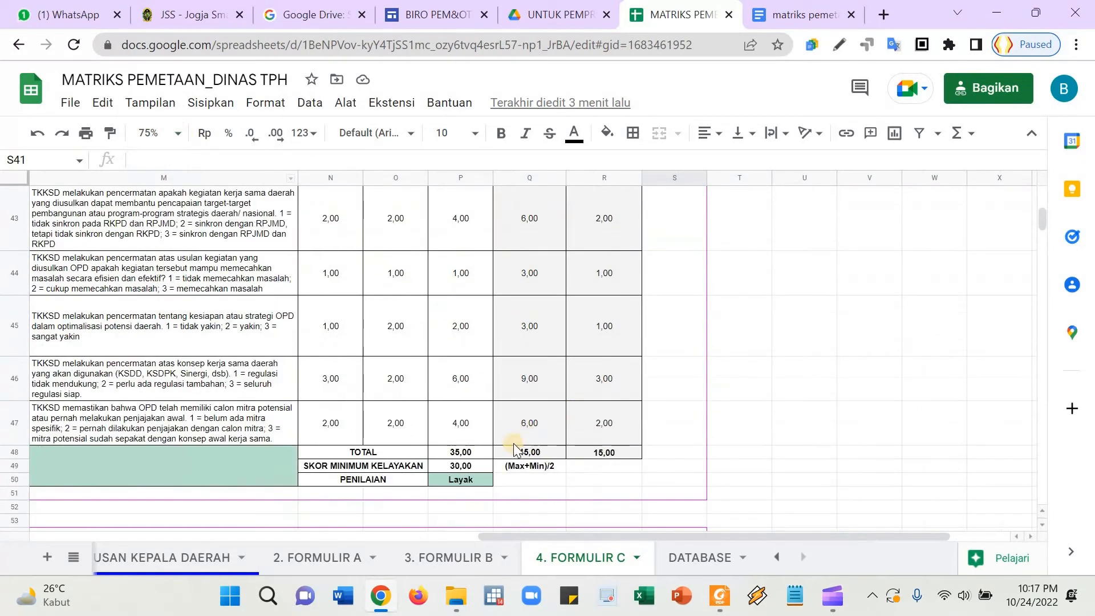
left_click(463, 465)
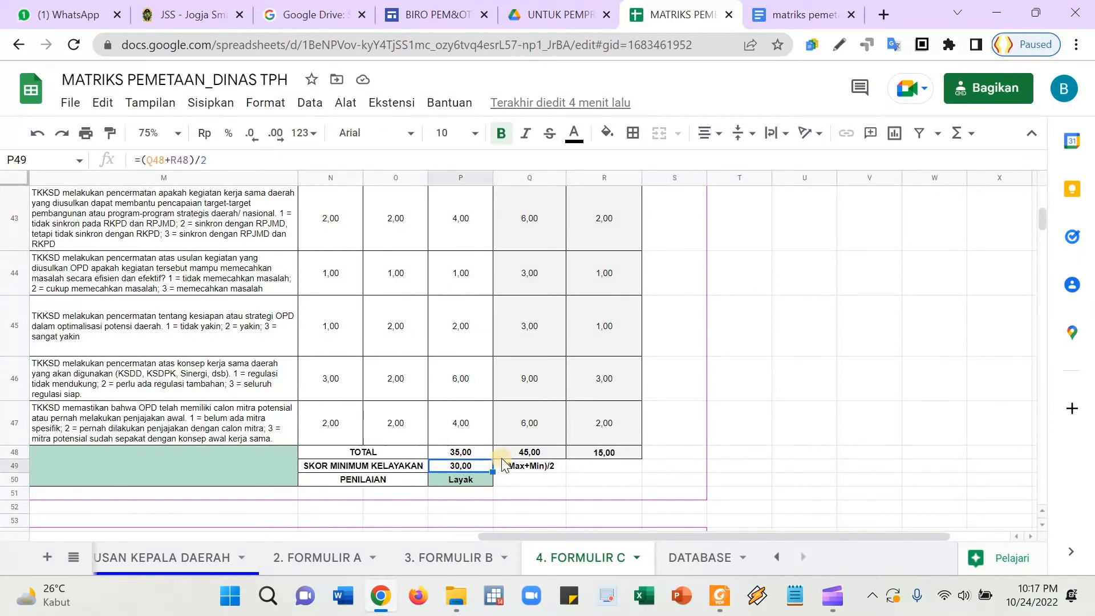
scroll(526, 433, "up", 3)
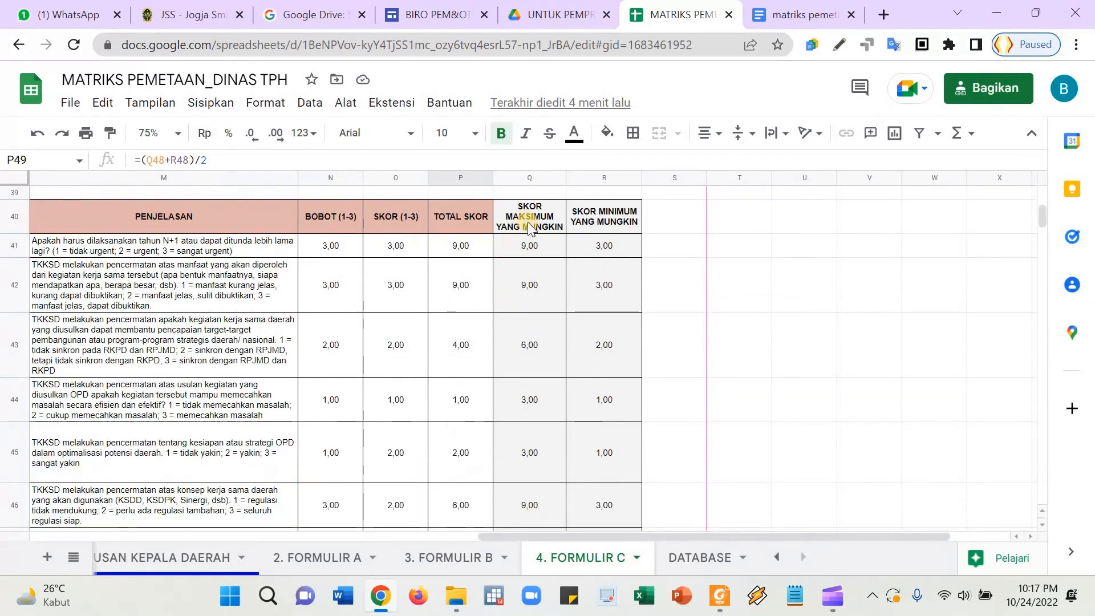
left_click(533, 229)
left_click(535, 249)
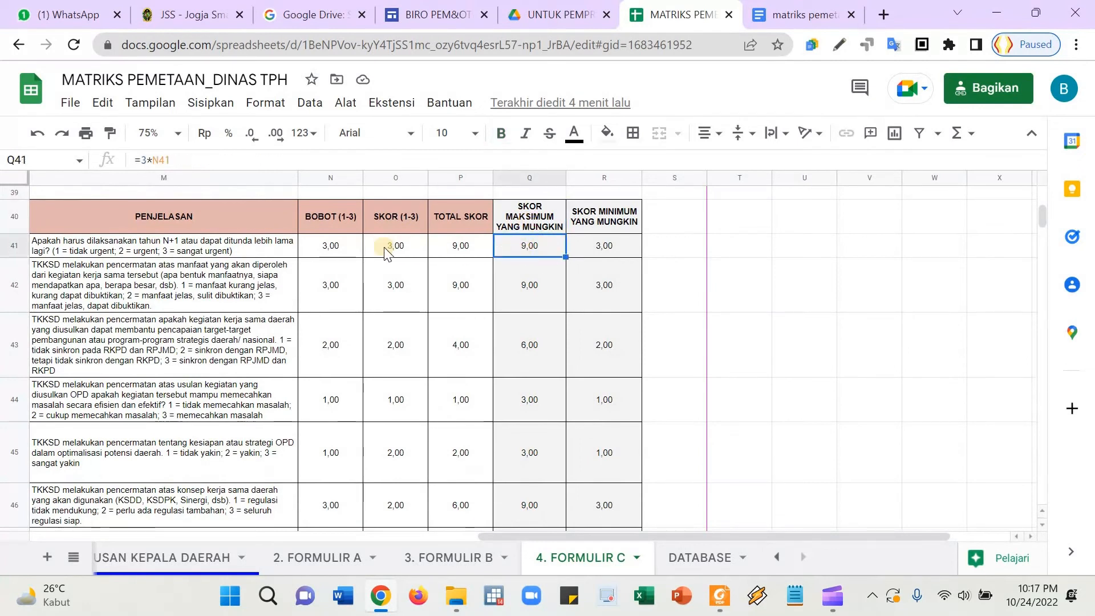
left_click(337, 245)
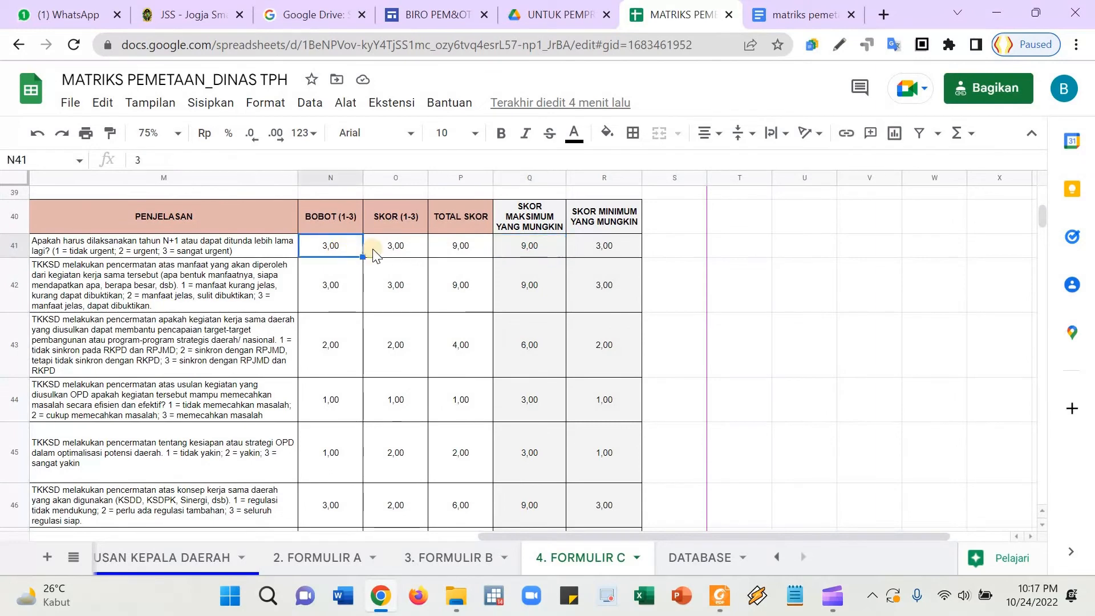
left_click(402, 251)
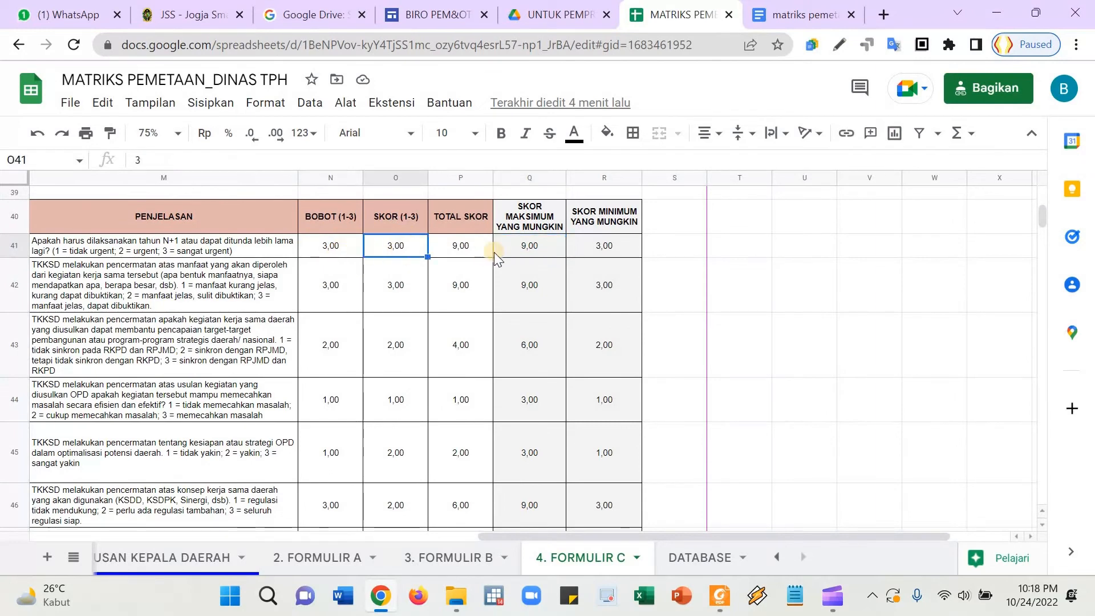
left_click(531, 251)
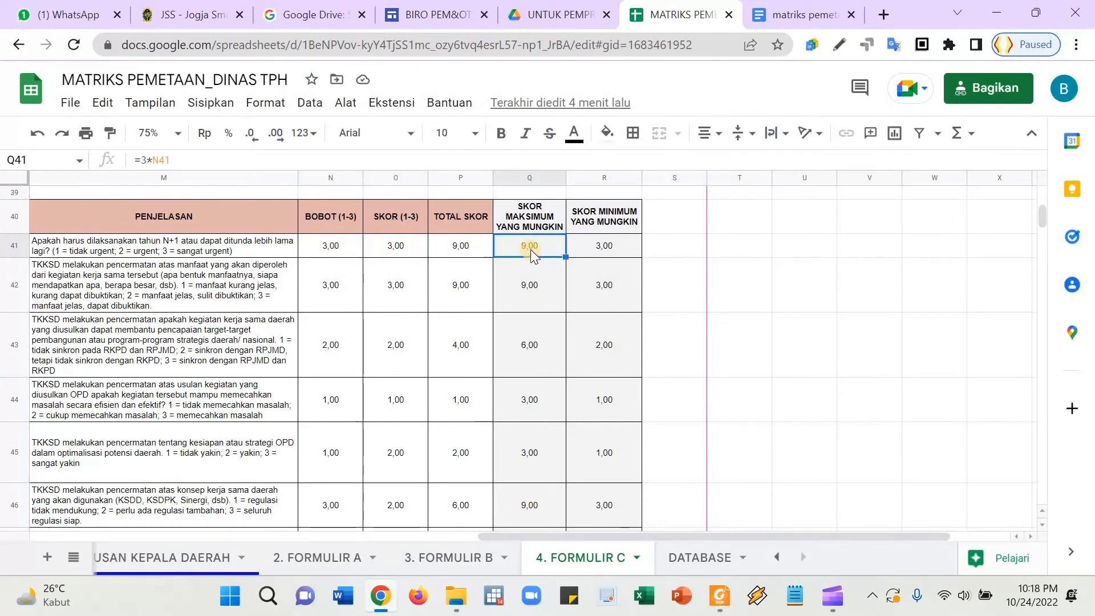
left_click(607, 242)
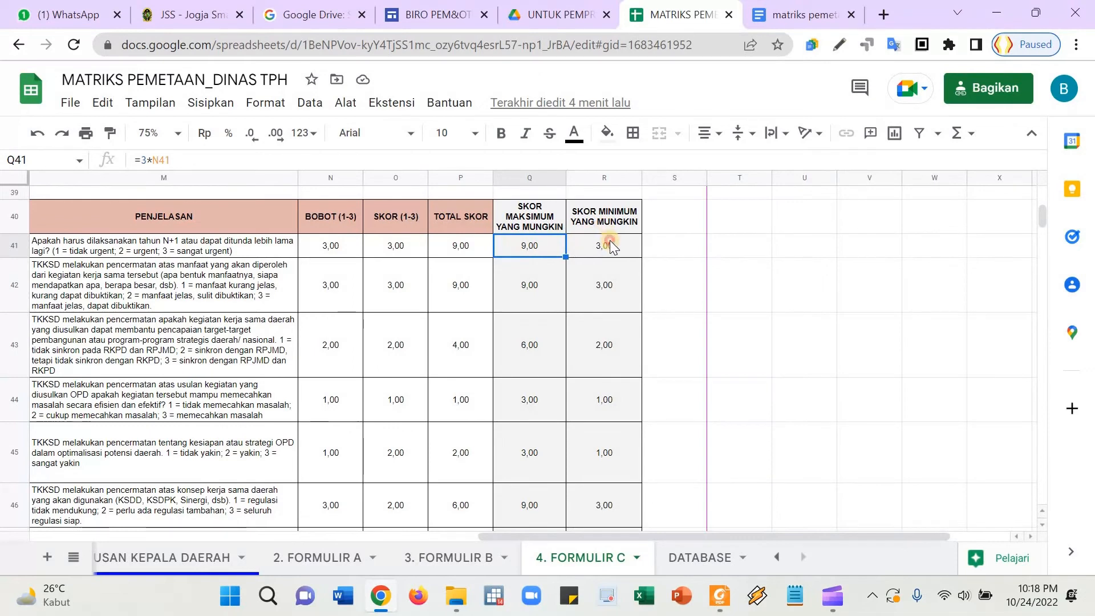
left_click(349, 247)
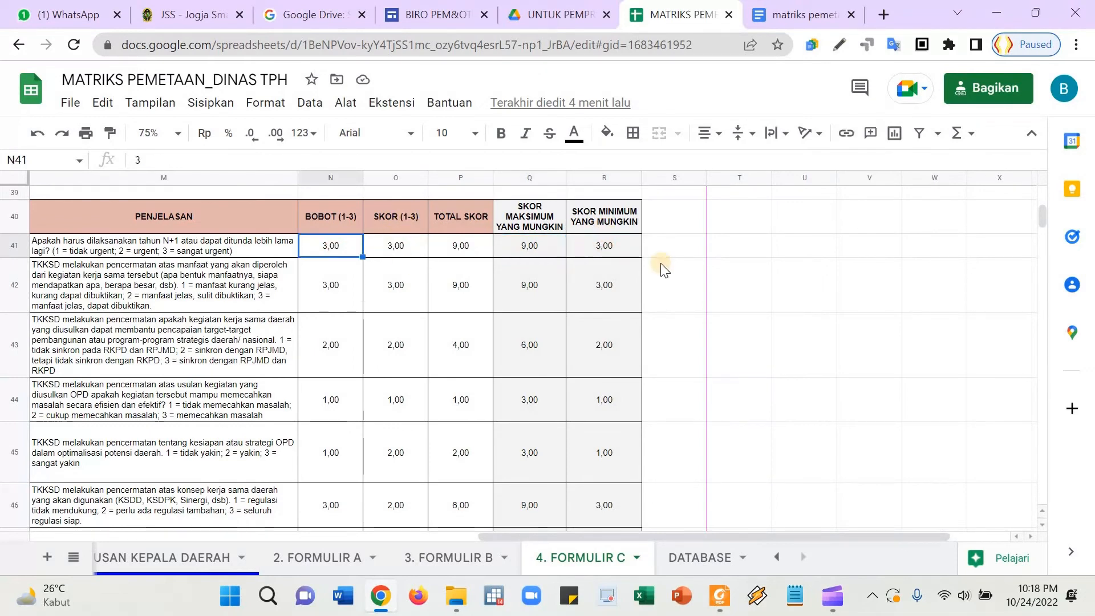
left_click(610, 246)
left_click_drag(539, 249, 542, 352)
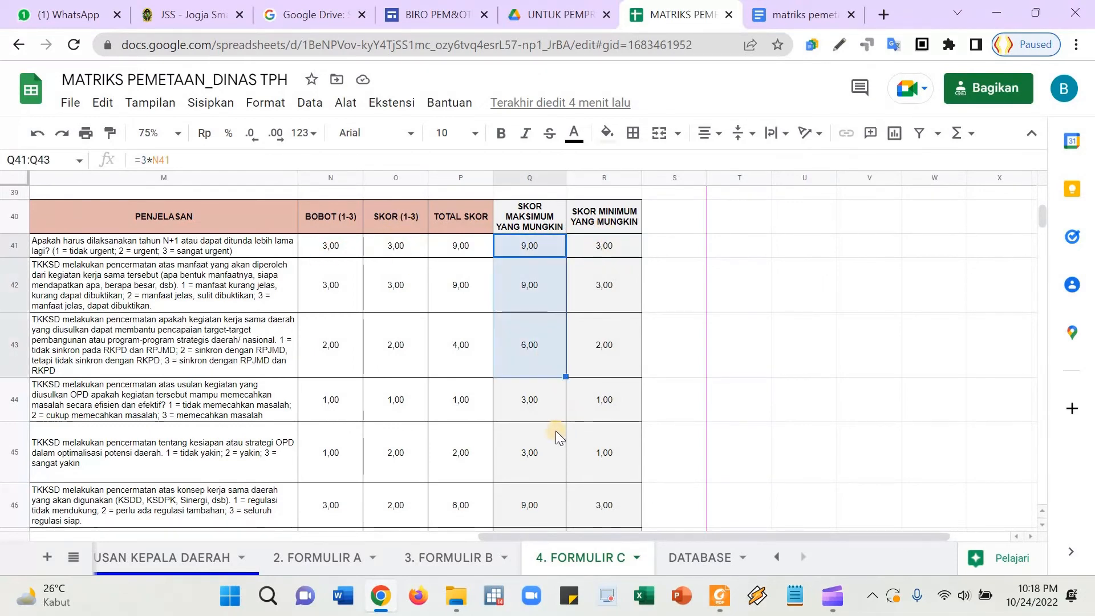
scroll(555, 430, "down", 5)
left_click(528, 361)
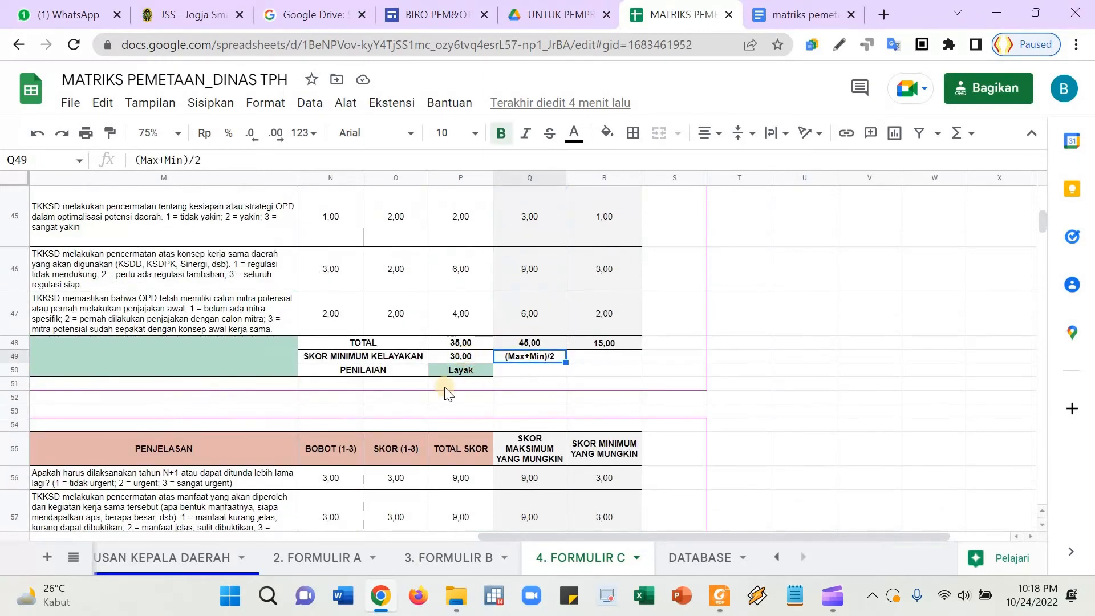
key("Left")
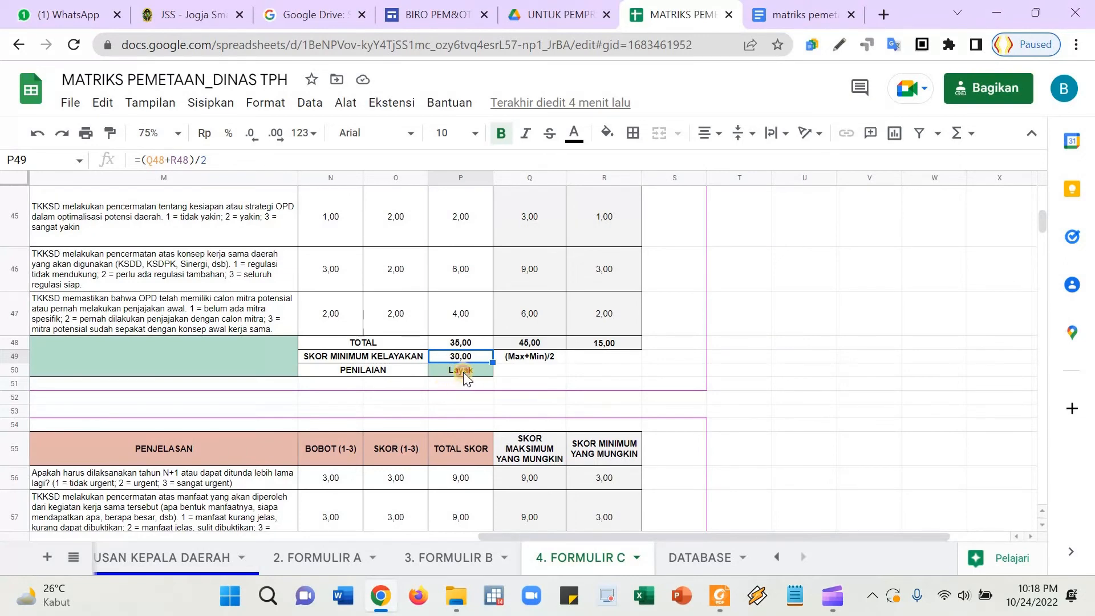
left_click(463, 372)
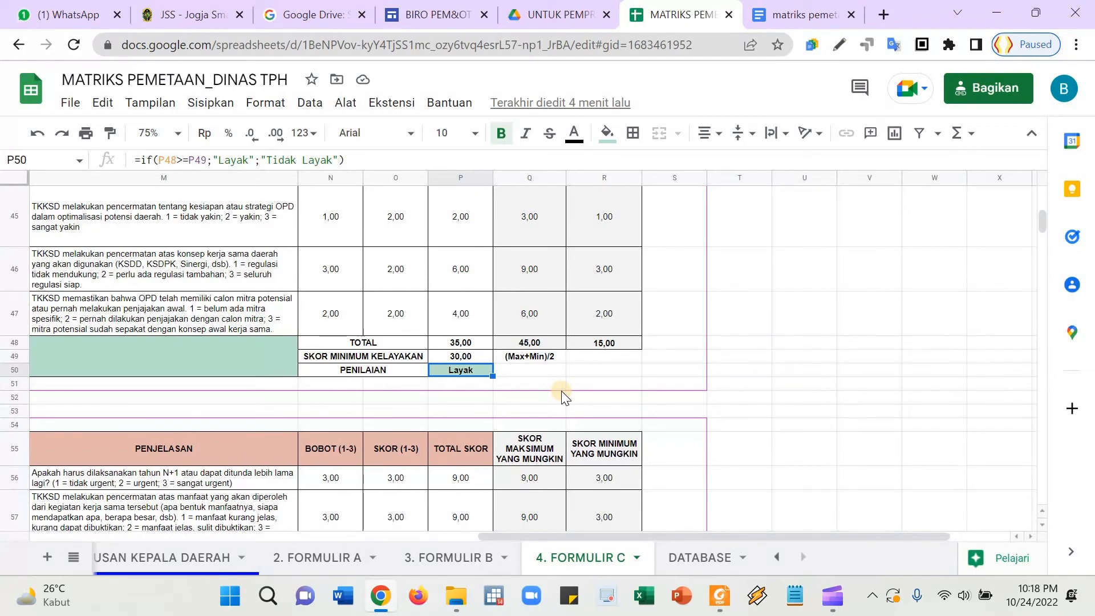
key("Up")
key("Right")
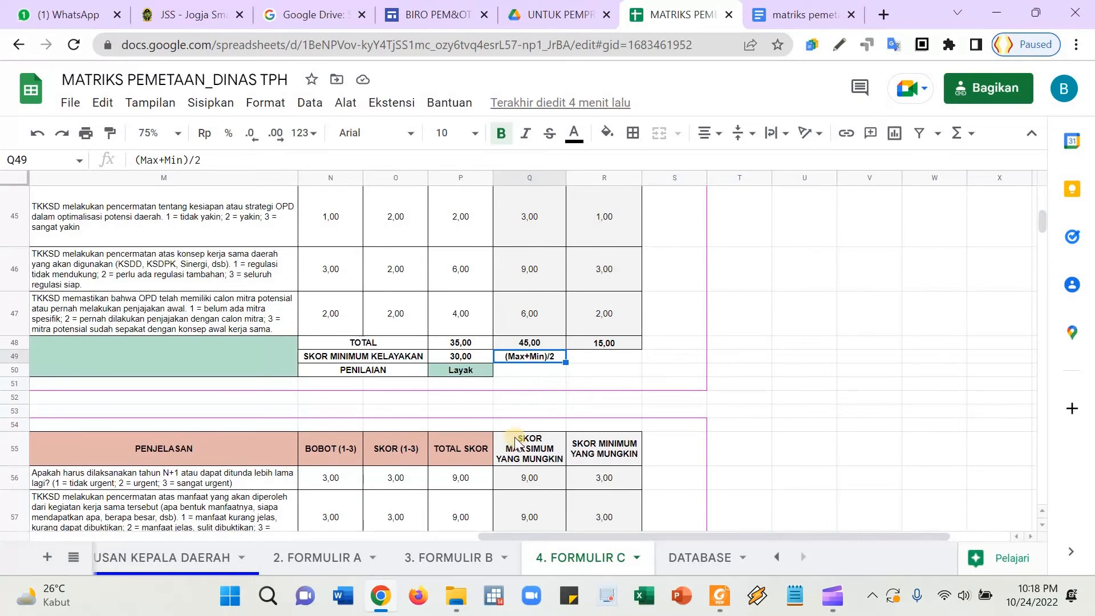
scroll(505, 423, "down", 1)
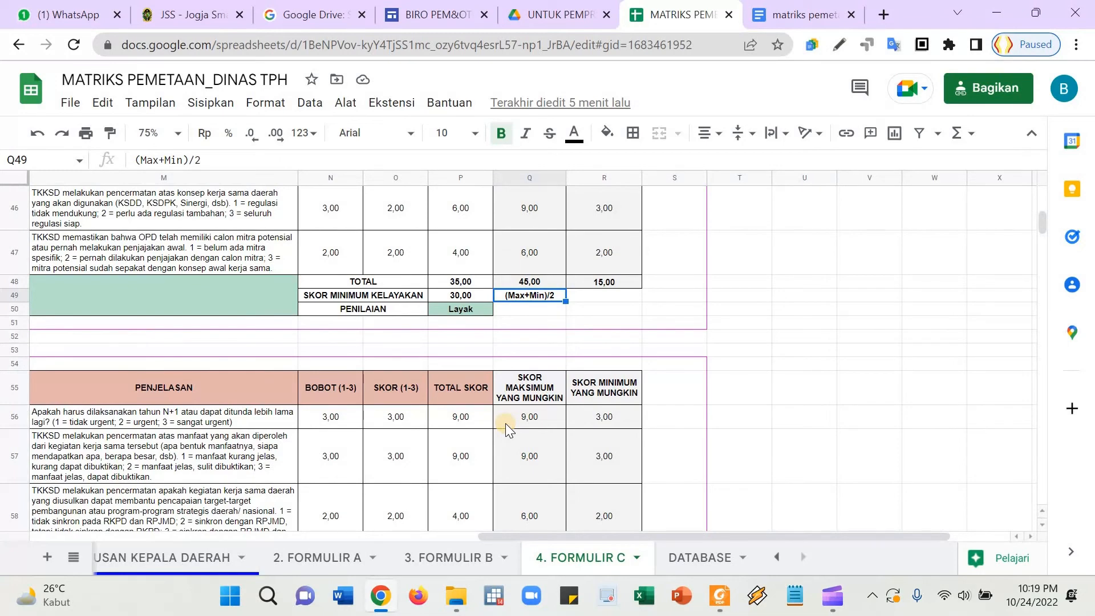
scroll(568, 502, "down", 2)
left_click_drag(570, 540, 68, 525)
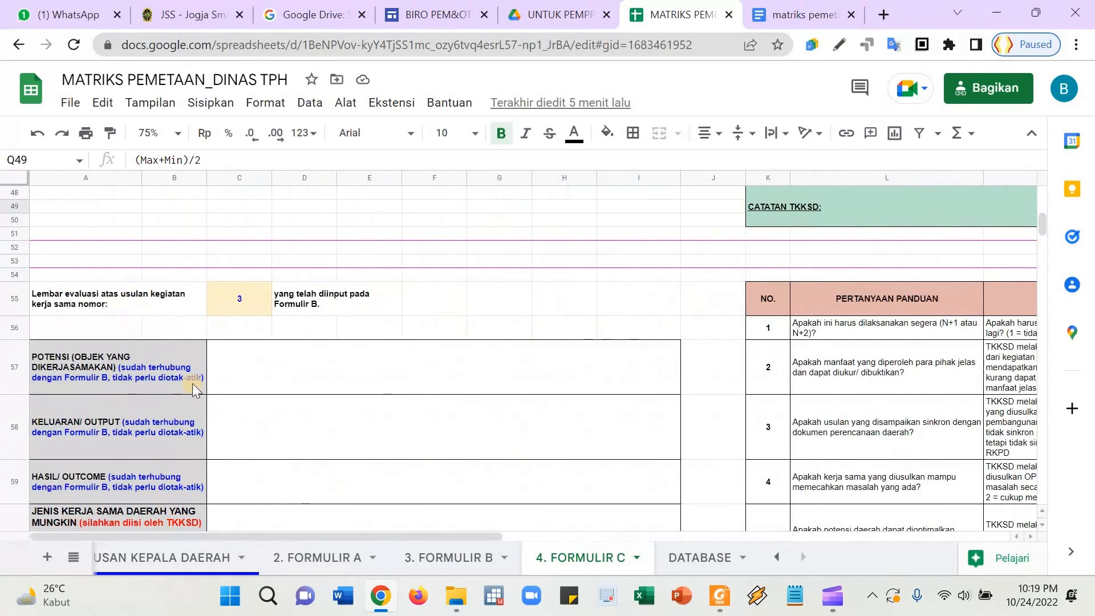
scroll(193, 384, "down", 2)
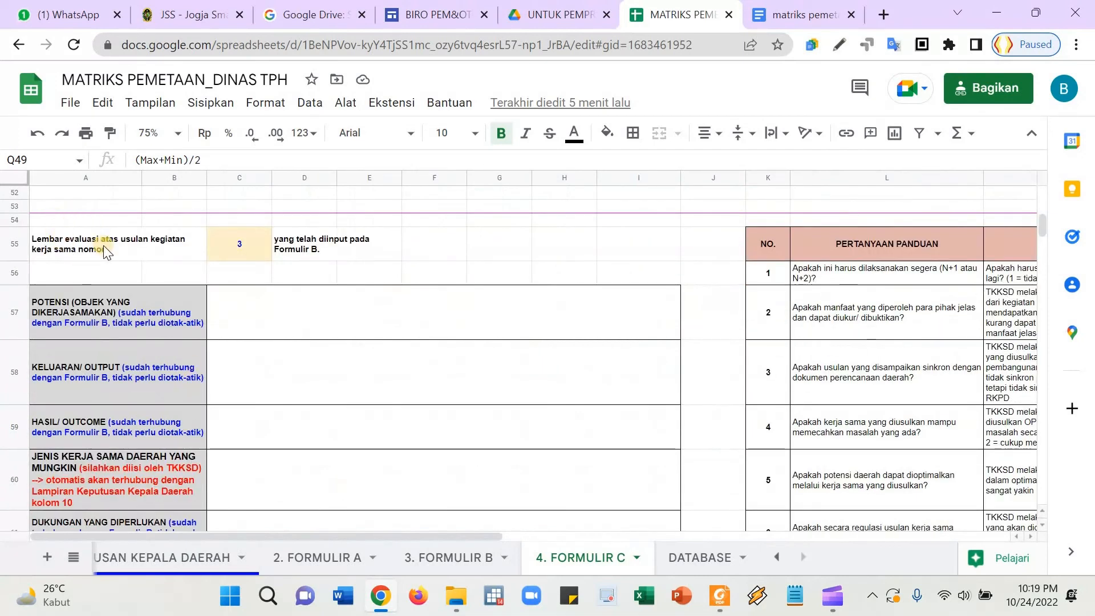
left_click(123, 238)
left_click_drag(204, 237, 303, 442)
scroll(310, 416, "up", 4)
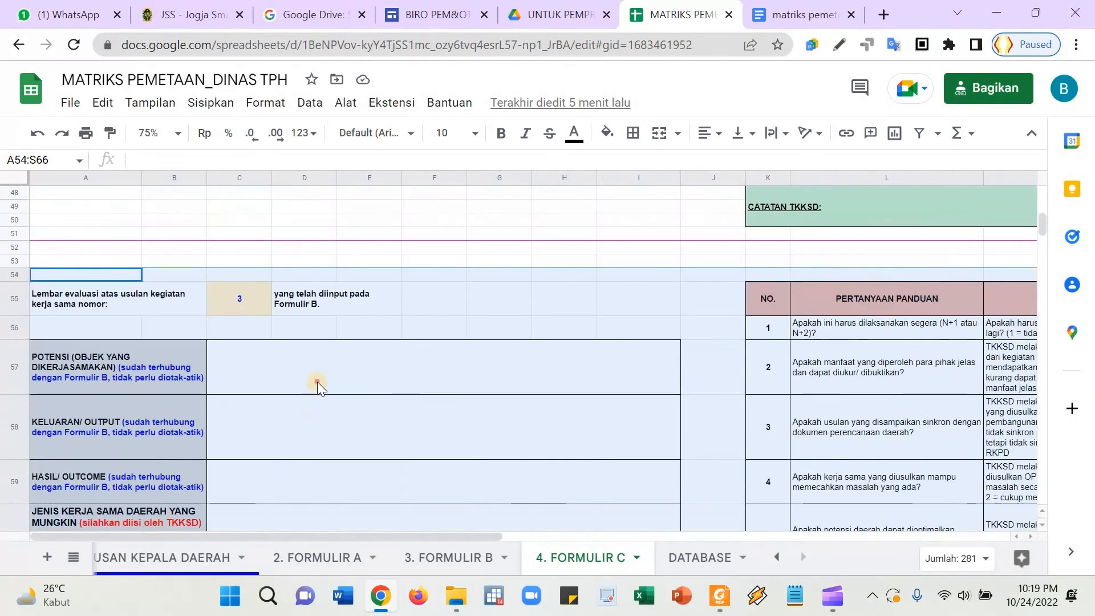
left_click(319, 381)
scroll(328, 353, "up", 5)
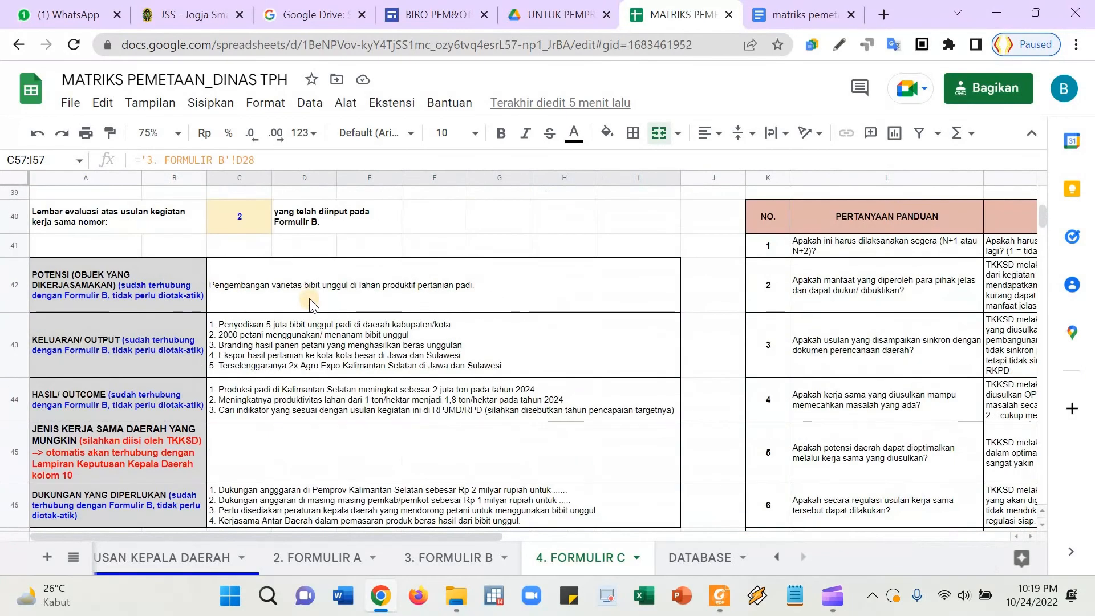
left_click(315, 308)
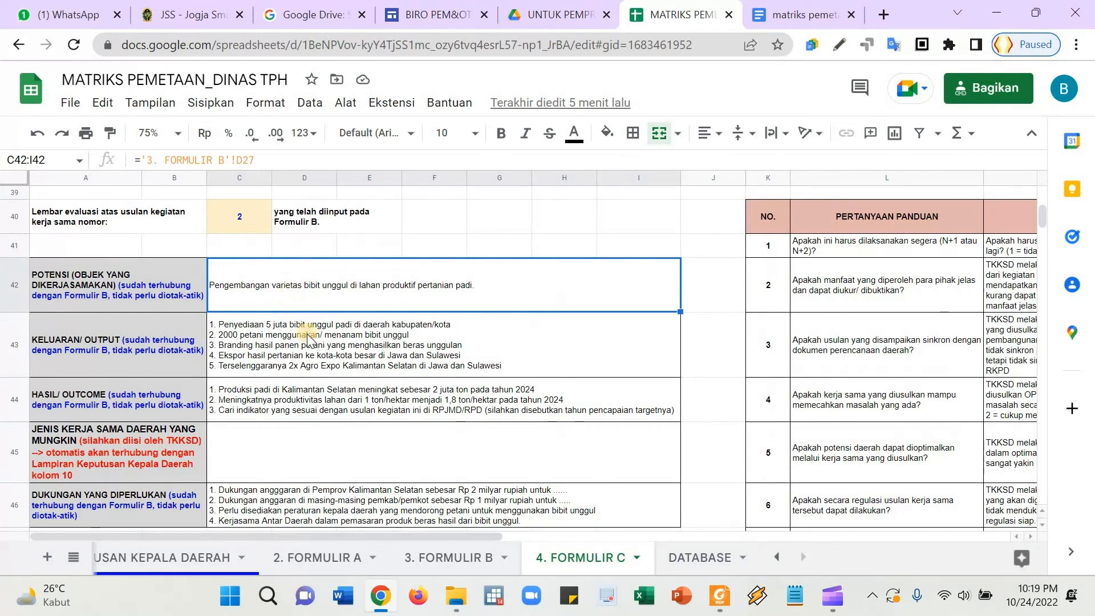
left_click(307, 335)
left_click(307, 290)
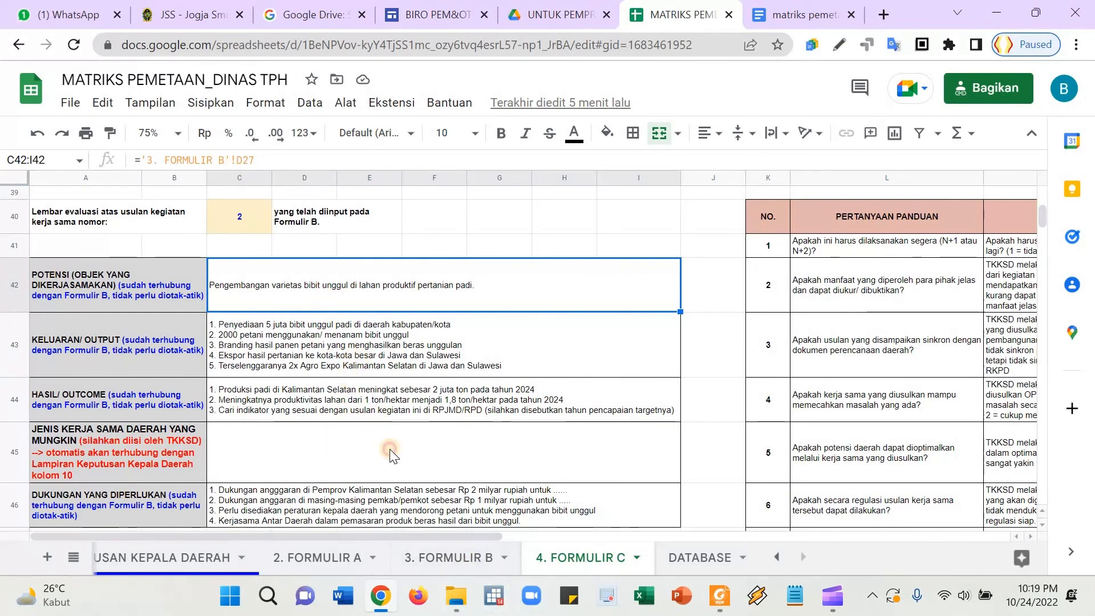
left_click(434, 556)
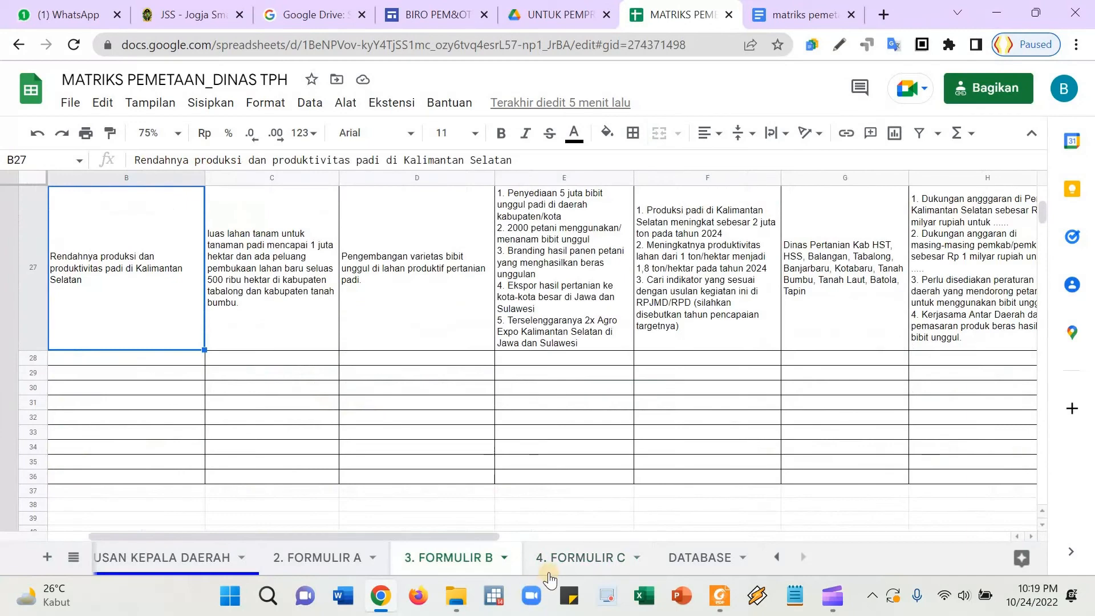
left_click(579, 558)
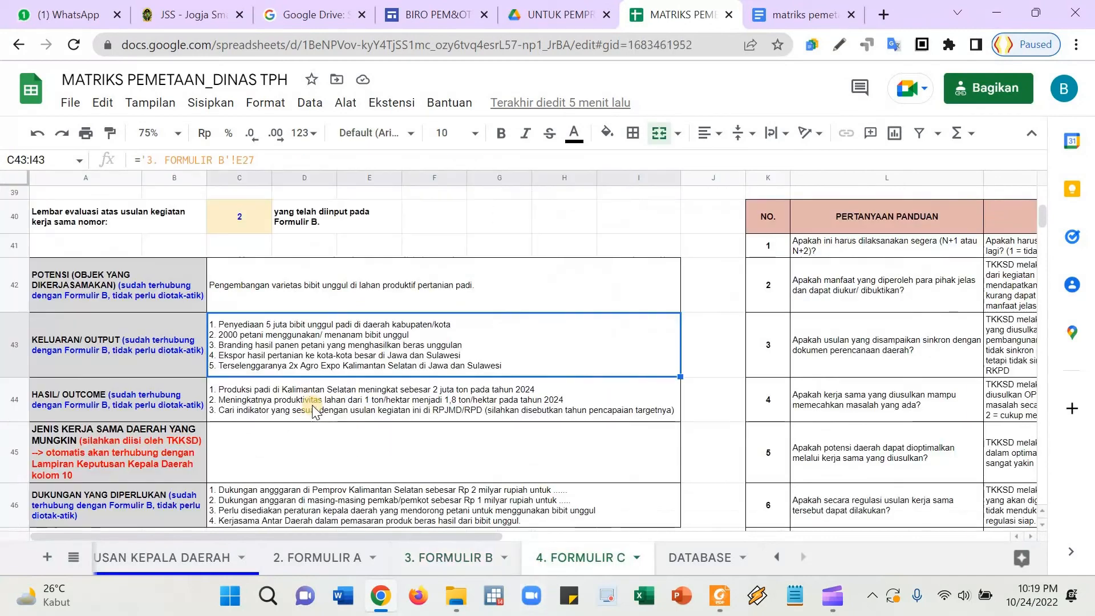
- Enter 'KSDD, Sinergi' as the cooperation type in merged cell C45 and verify it
left_click(365, 451)
scroll(365, 445, "up", 10)
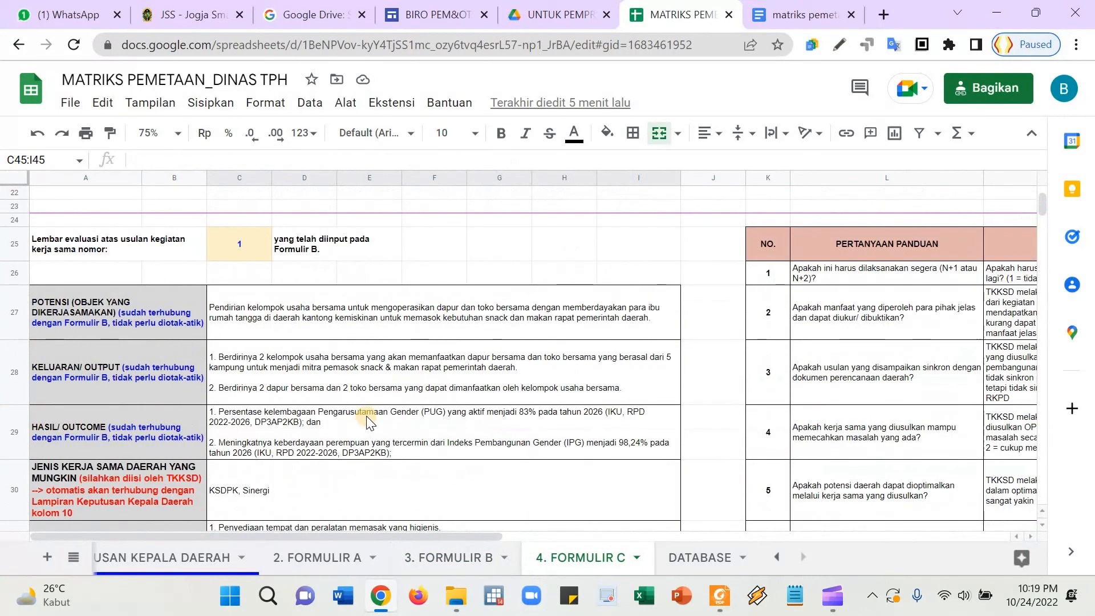
scroll(368, 422, "down", 10)
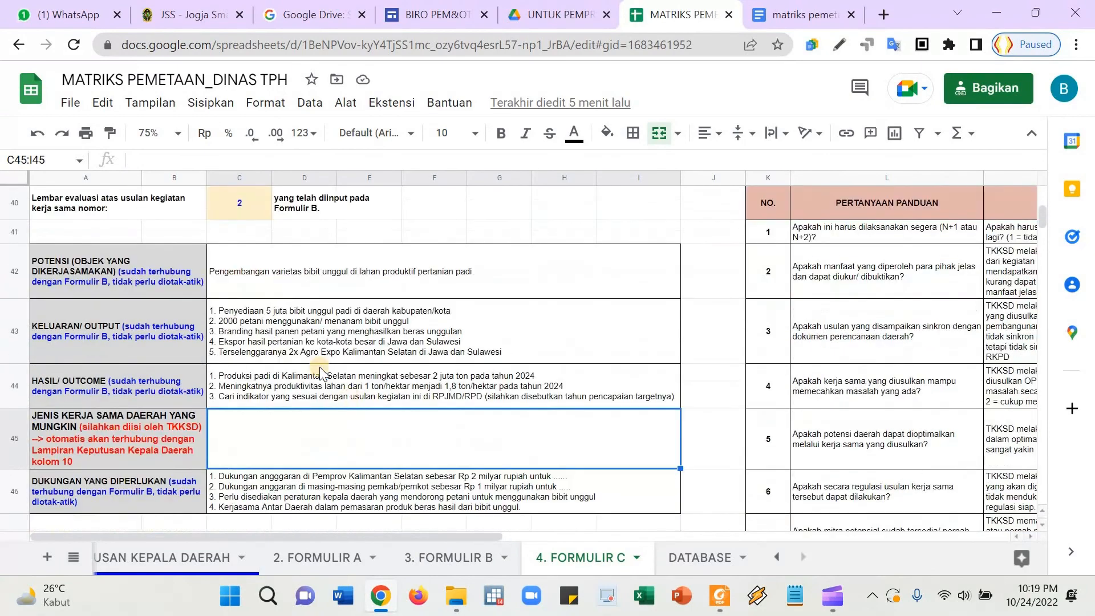
scroll(322, 374, "down", 2)
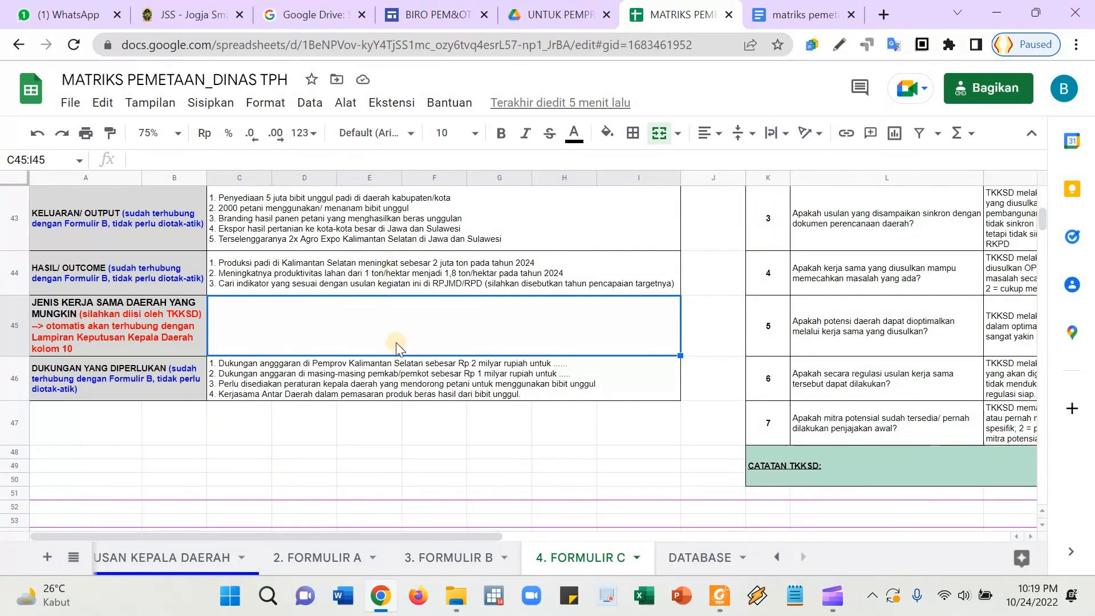
scroll(339, 268, "up", 1)
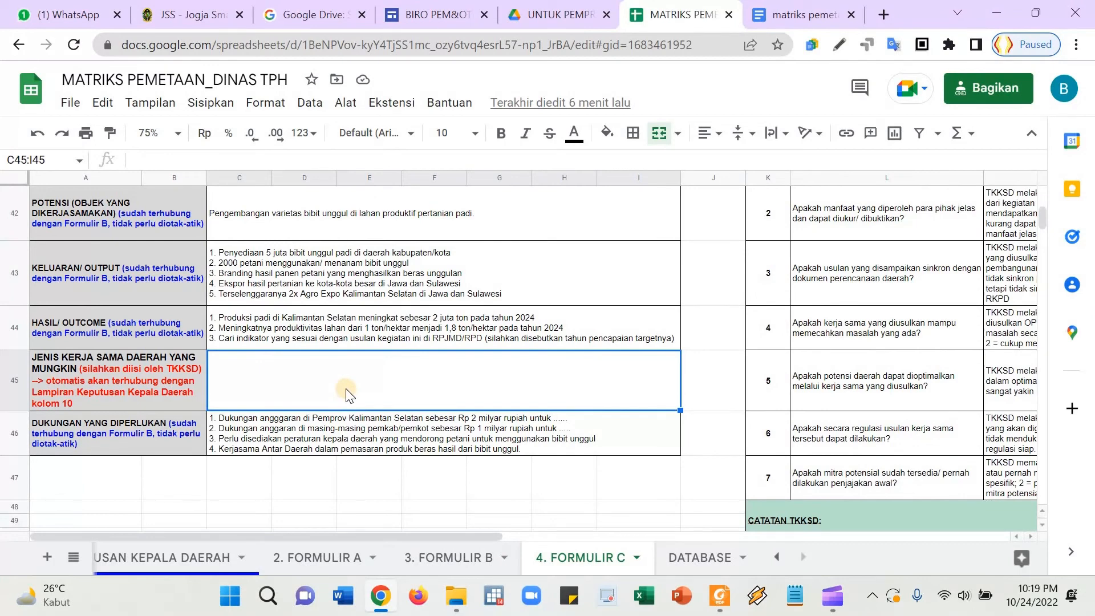
type("KSDD")
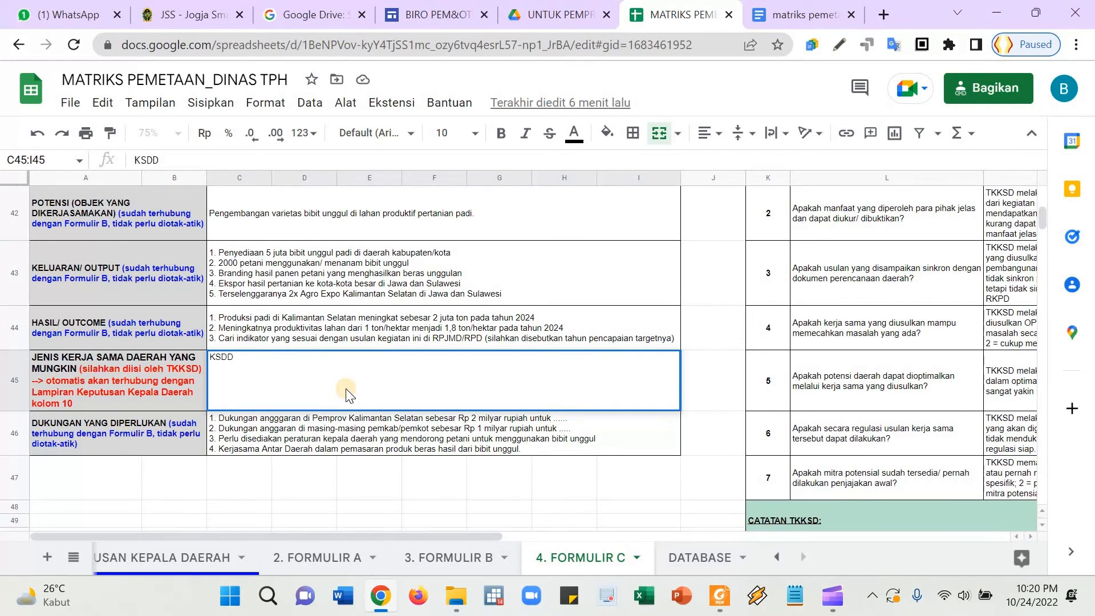
type("Sinergi")
key("Return")
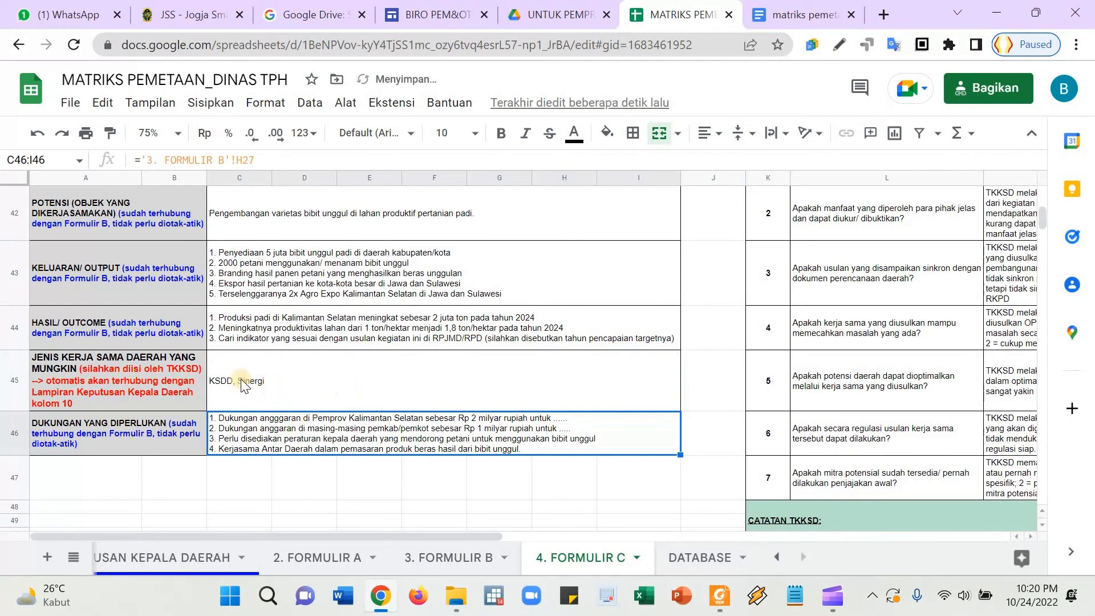
left_click(241, 379)
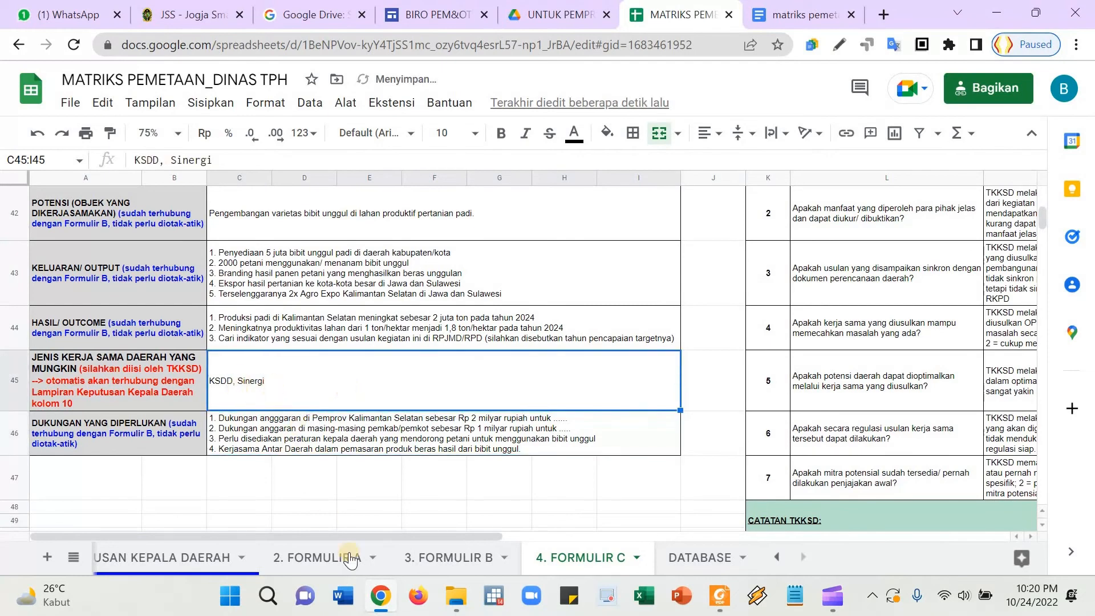
- On the 1. LAMPIRAN sheet, check what cooperation cells J9 and J10 currently link to
left_click(192, 560)
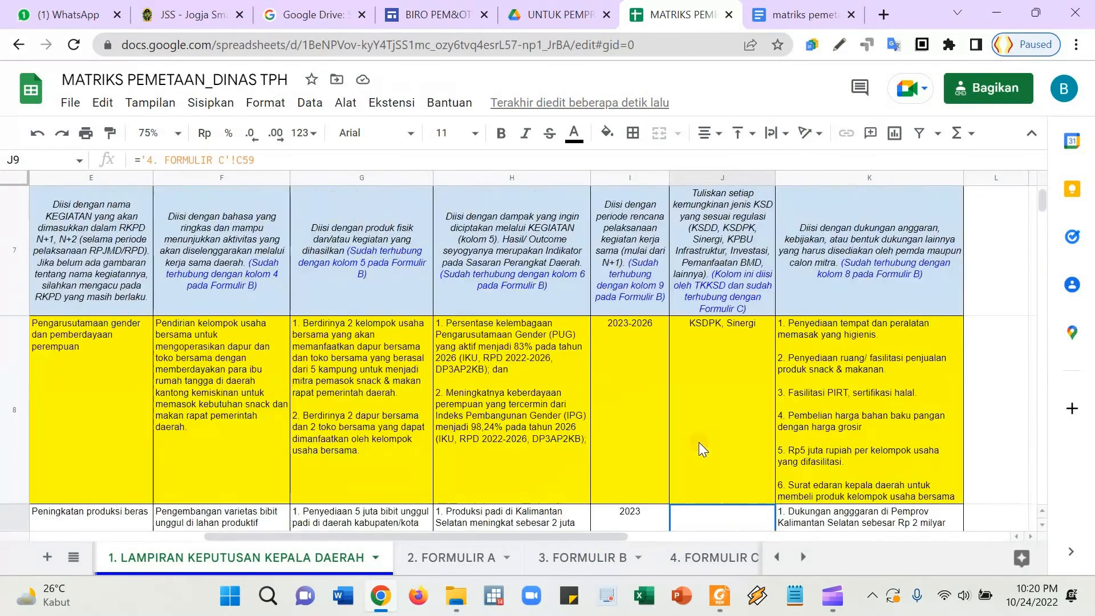
scroll(700, 441, "down", 3)
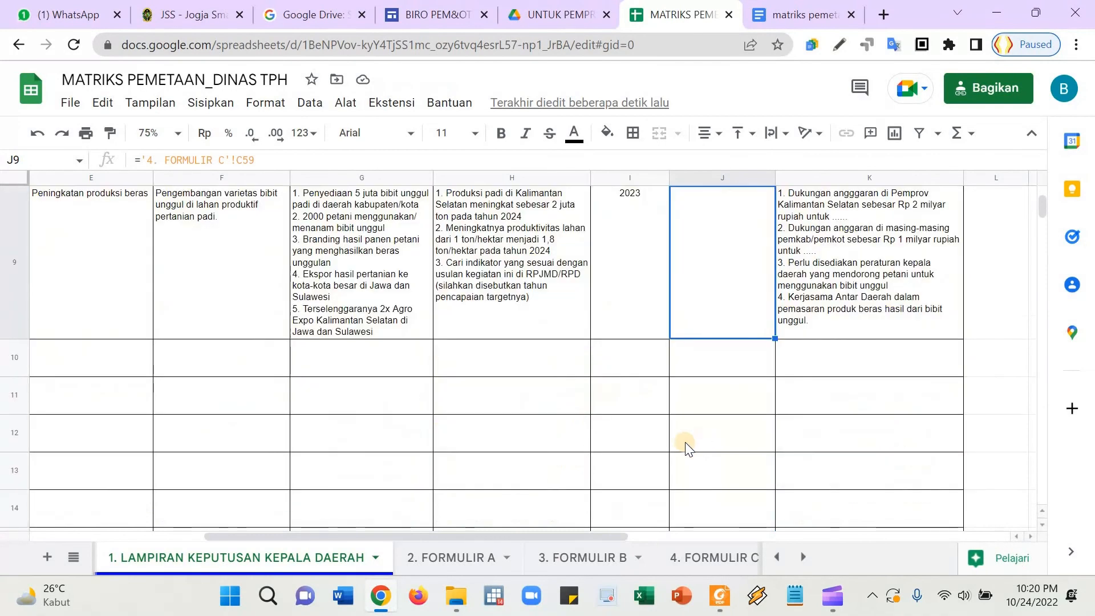
scroll(690, 439, "up", 2)
scroll(696, 435, "down", 2)
key("Down")
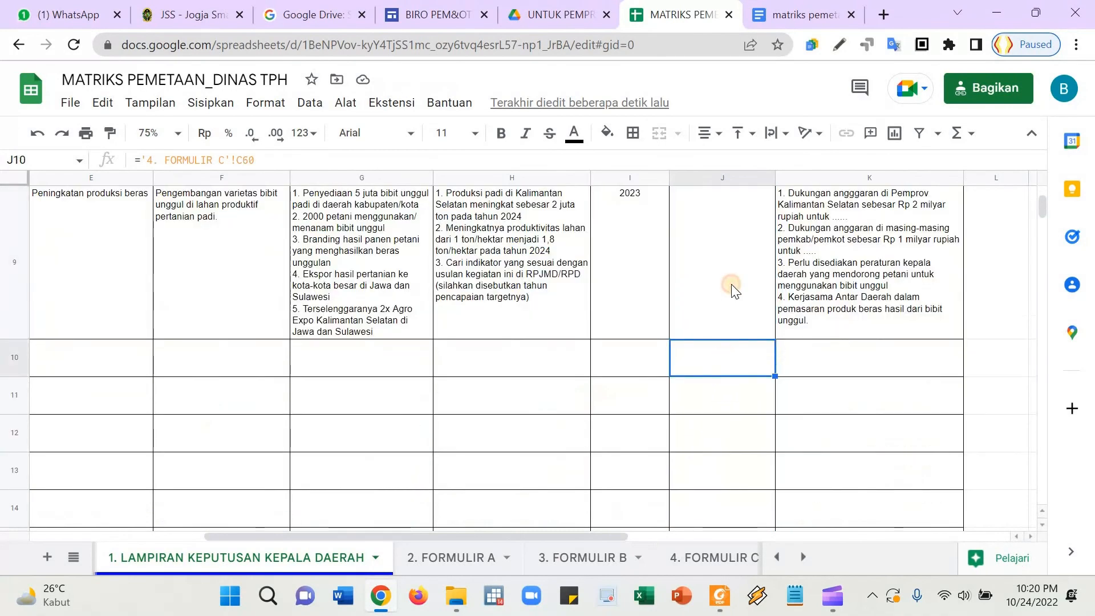
left_click(734, 290)
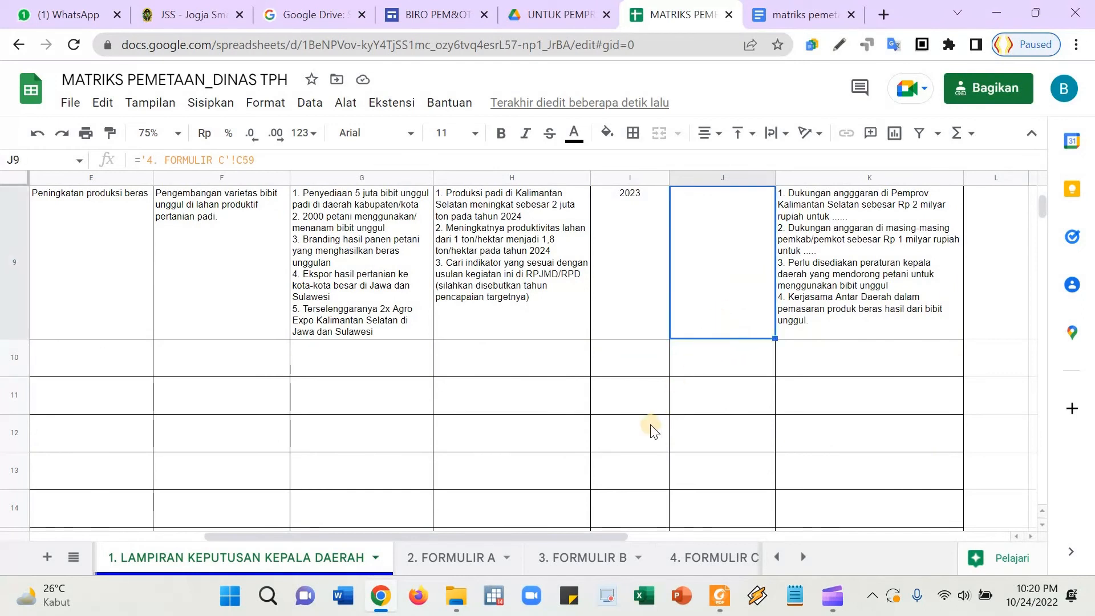
left_click(703, 361)
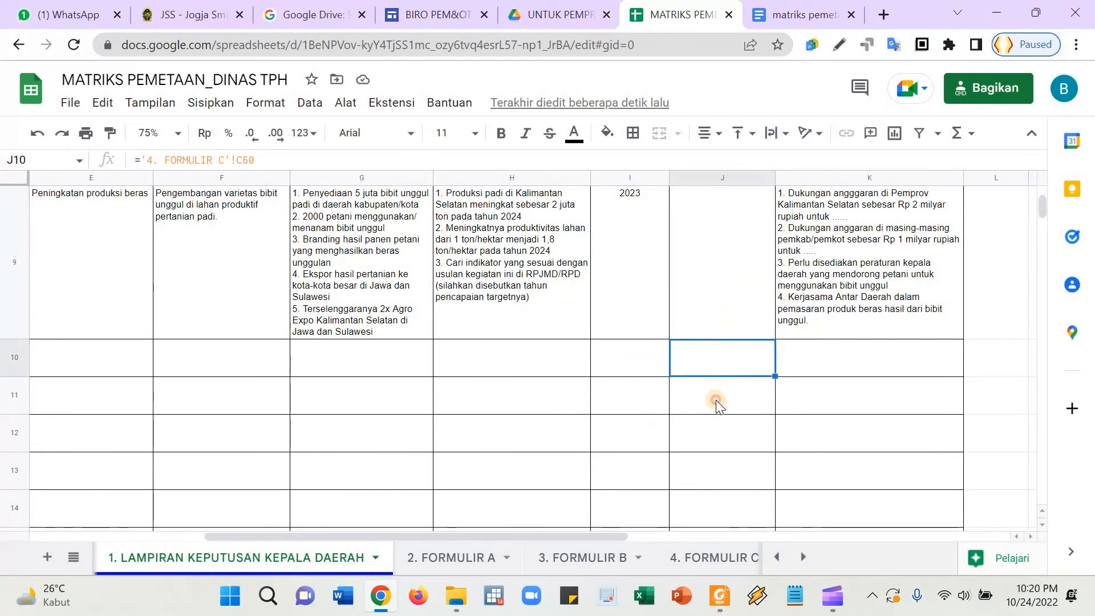
- Link J9 to '4. FORMULIR C'!C45 so it shows KSDD, Sinergi, then recheck C45
left_click(719, 318)
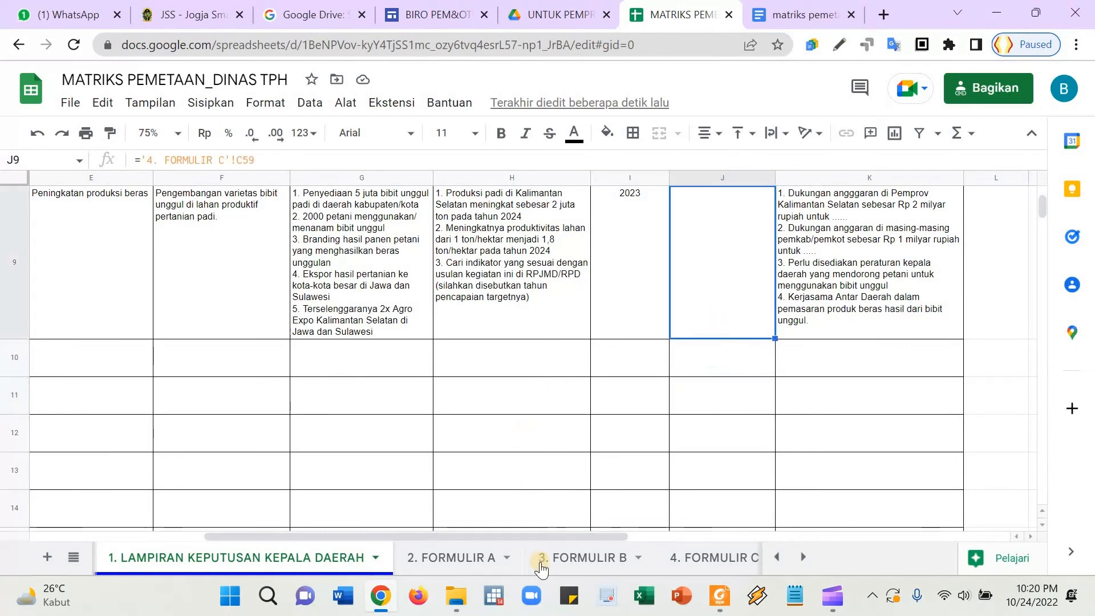
type("=")
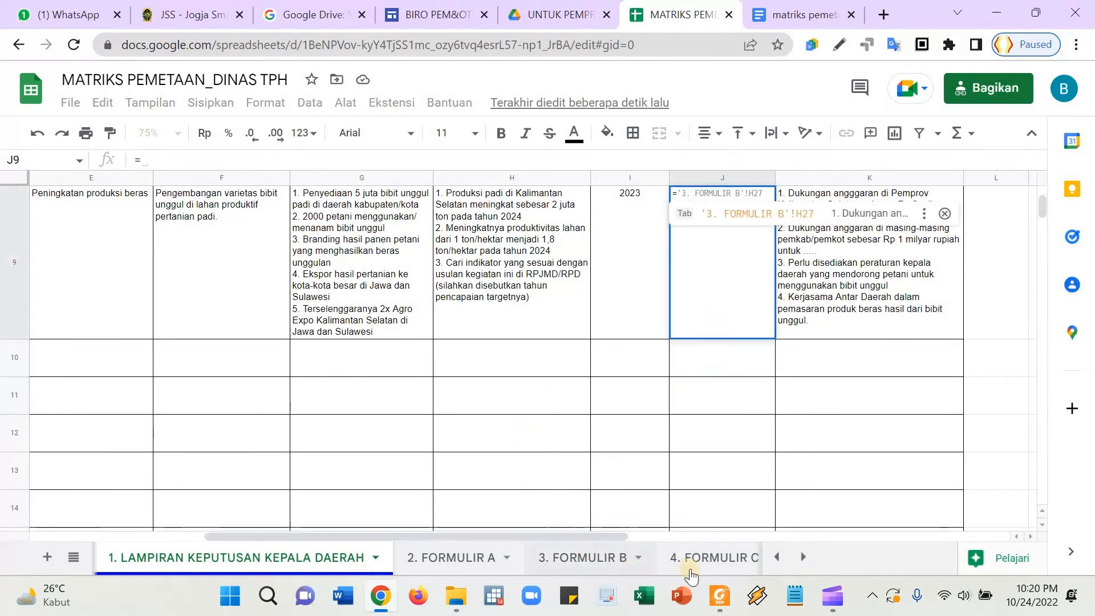
left_click(690, 571)
left_click(344, 381)
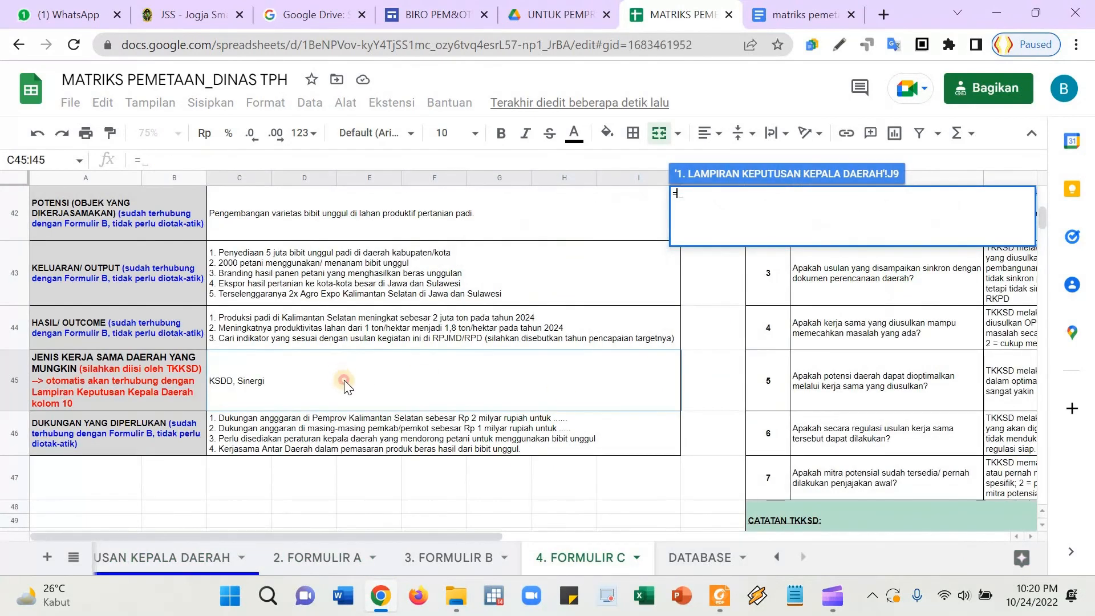
key("Return")
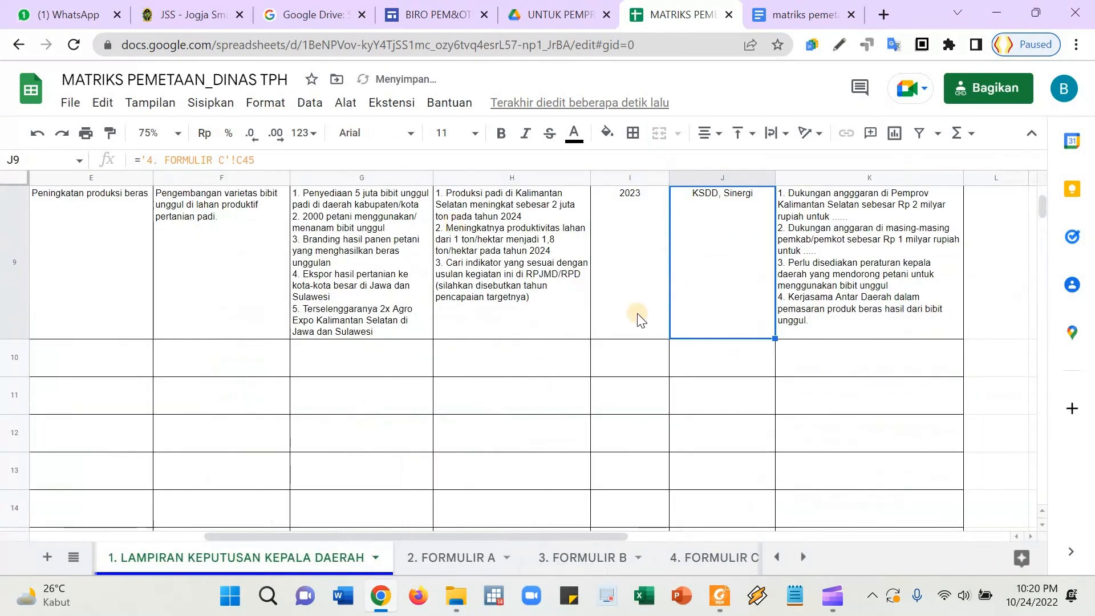
scroll(547, 422, "down", 2)
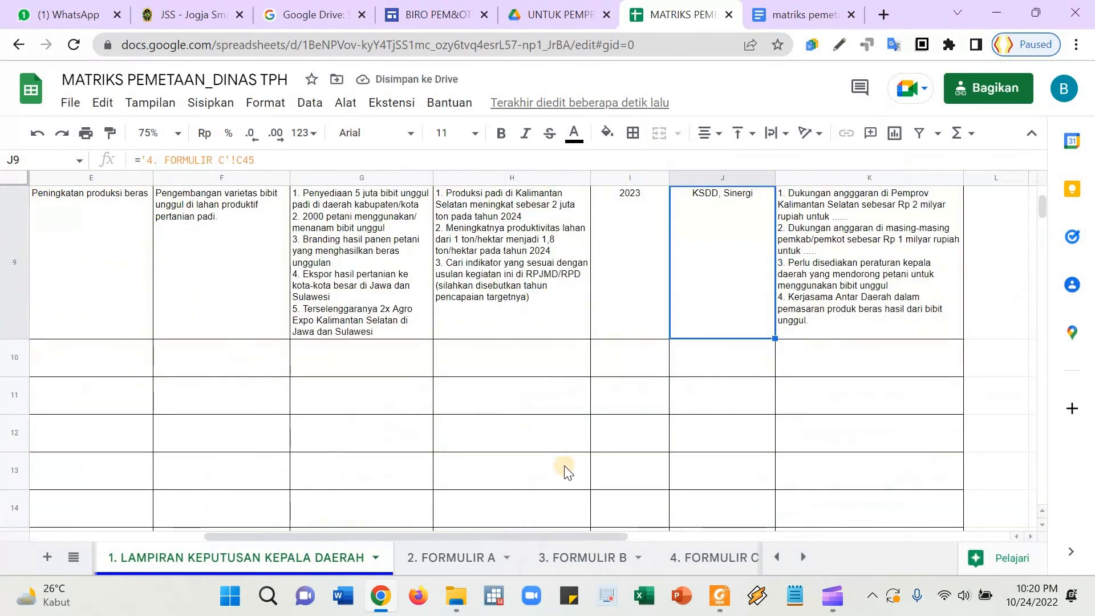
left_click(712, 365)
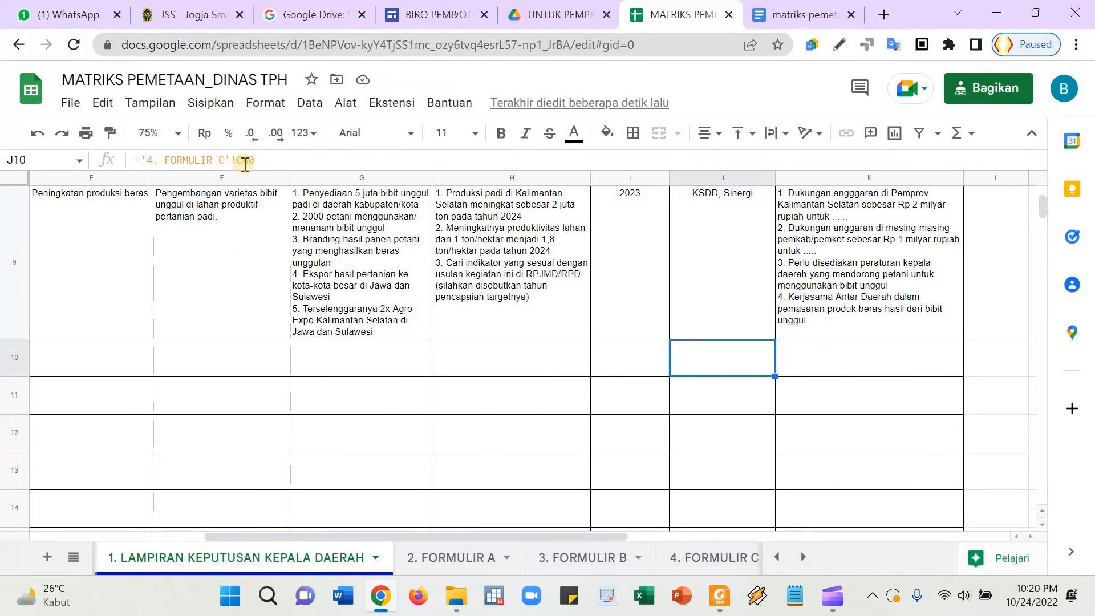
left_click(696, 560)
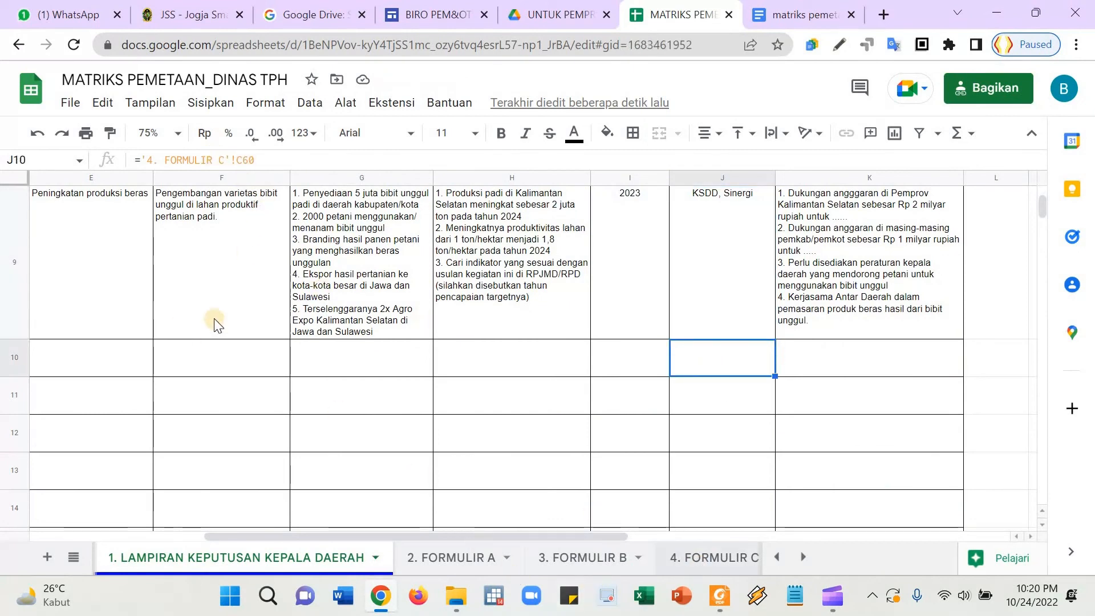
left_click(299, 353)
scroll(300, 358, "down", 6)
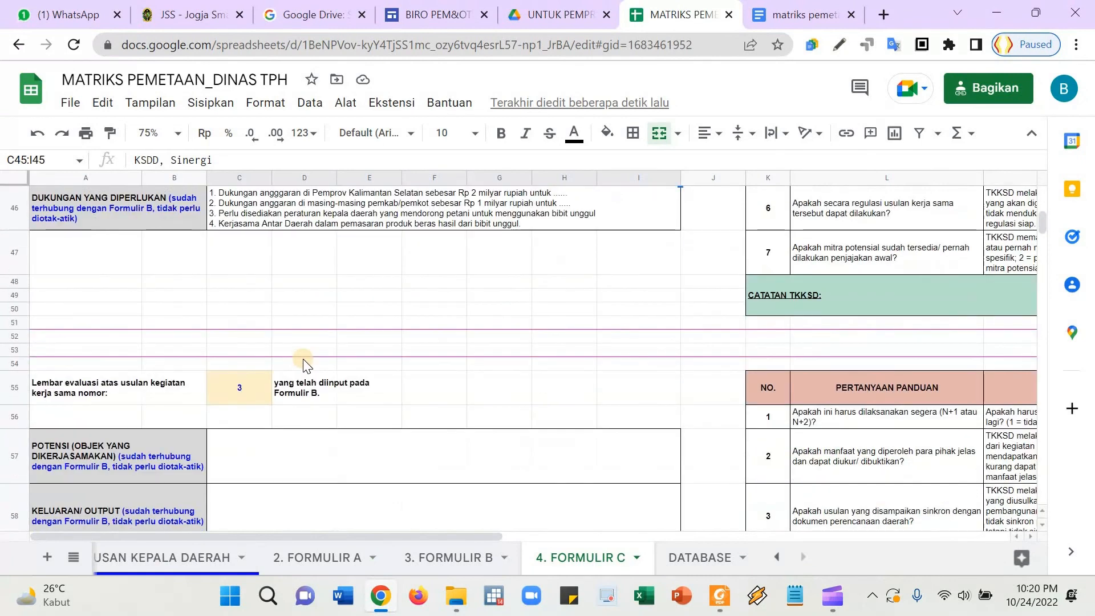
- Inspect blank C60 and the Formulir B-linked cells C57–C59, then return to the Lampiran sheet
left_click(304, 455)
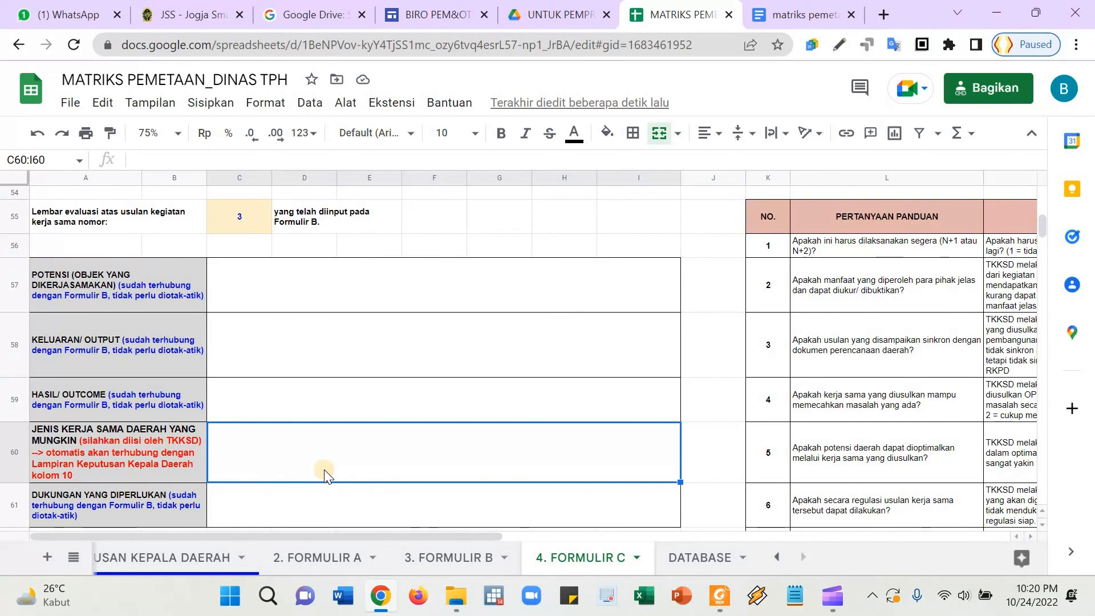
left_click(282, 309)
left_click(279, 338)
left_click(291, 408)
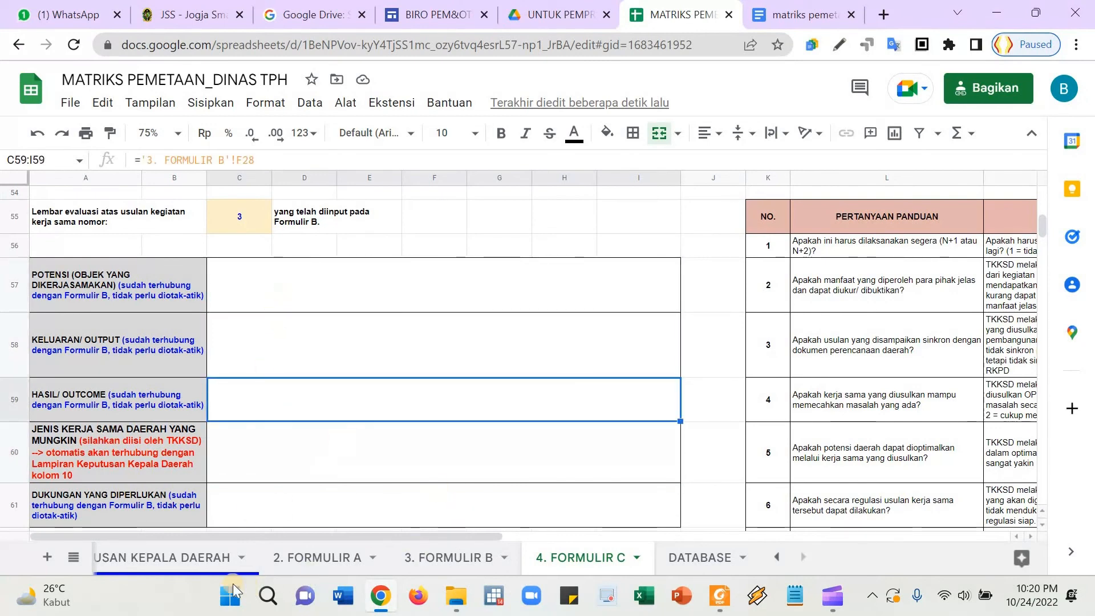
left_click(465, 559)
left_click(553, 554)
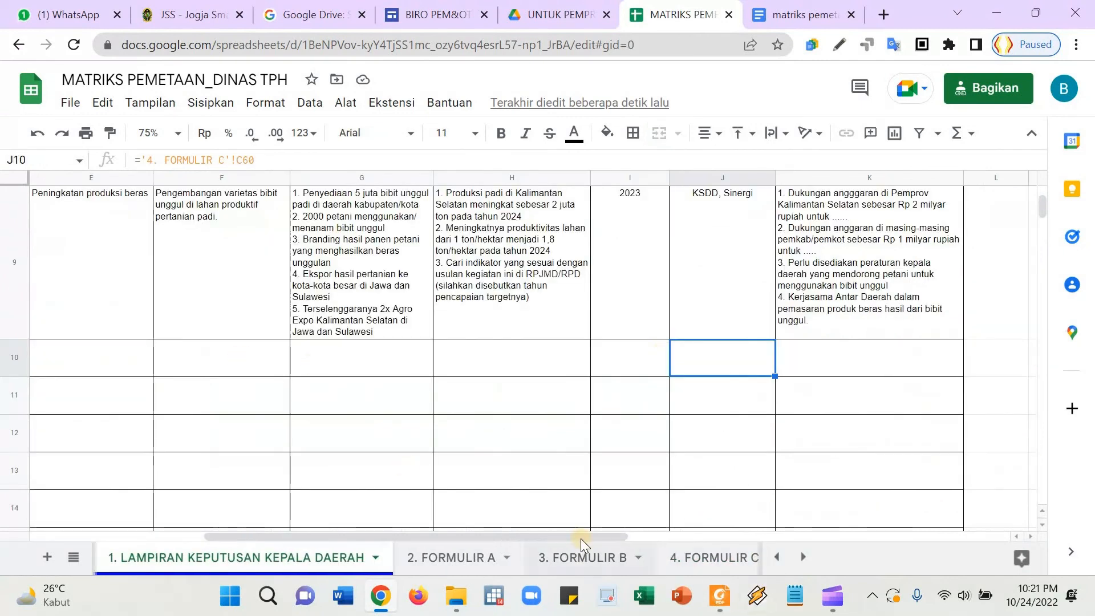
left_click_drag(580, 539, 371, 550)
scroll(511, 350, "down", 3)
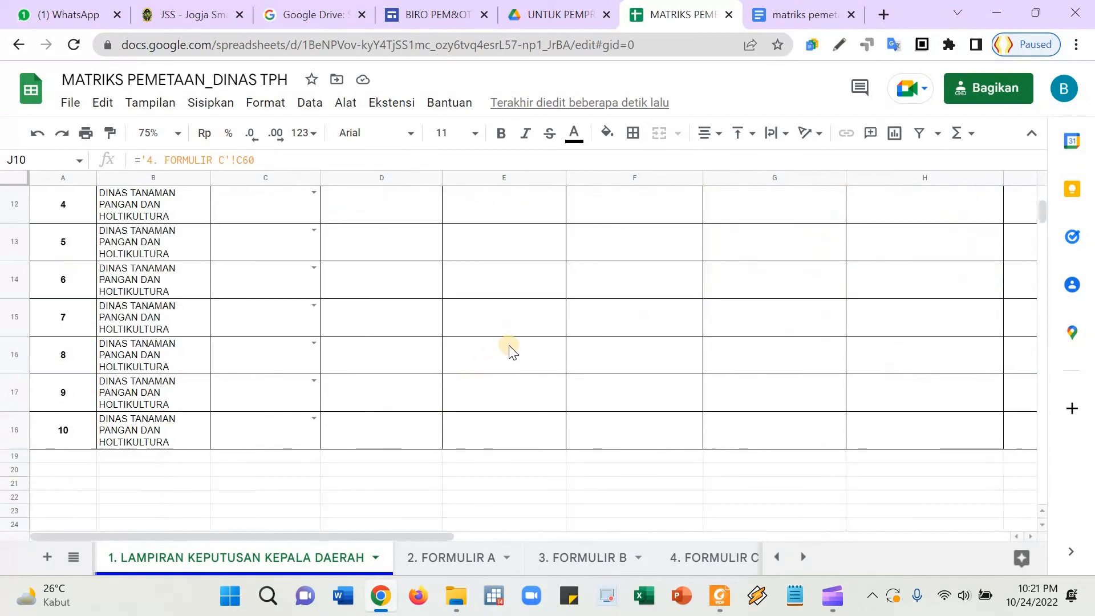
scroll(512, 350, "down", 1)
scroll(510, 350, "up", 5)
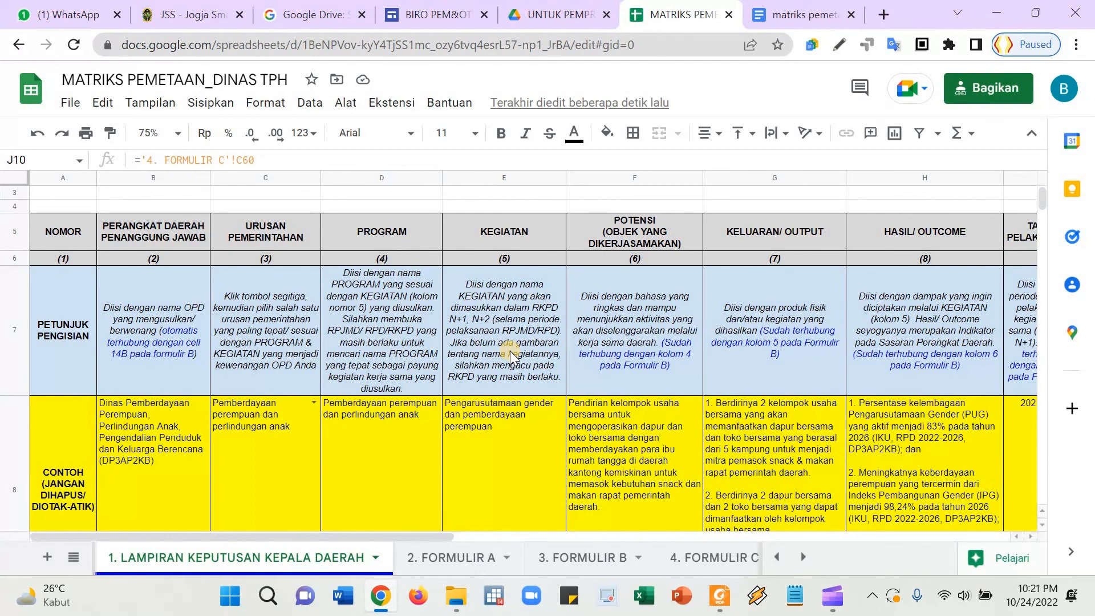
scroll(494, 377, "up", 1)
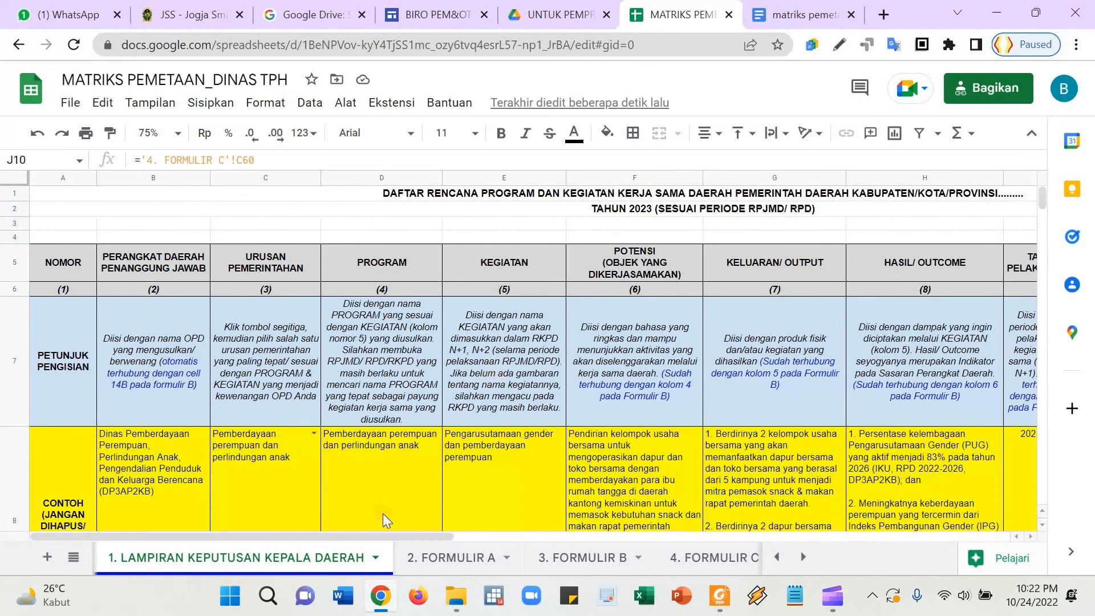
scroll(188, 559, "down", 1)
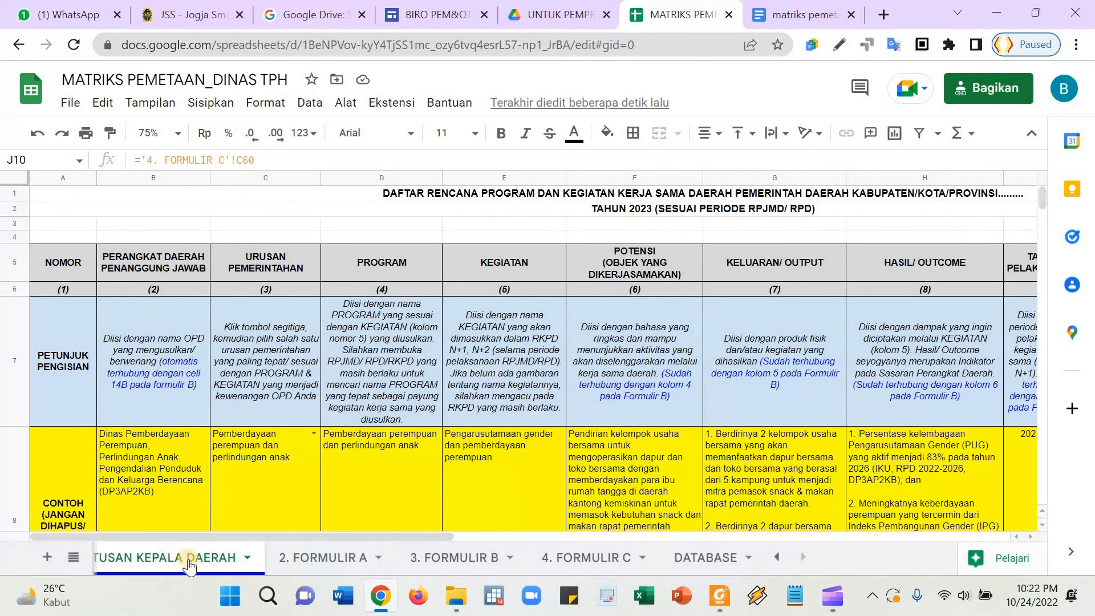
scroll(191, 559, "up", 2)
scroll(360, 399, "down", 1)
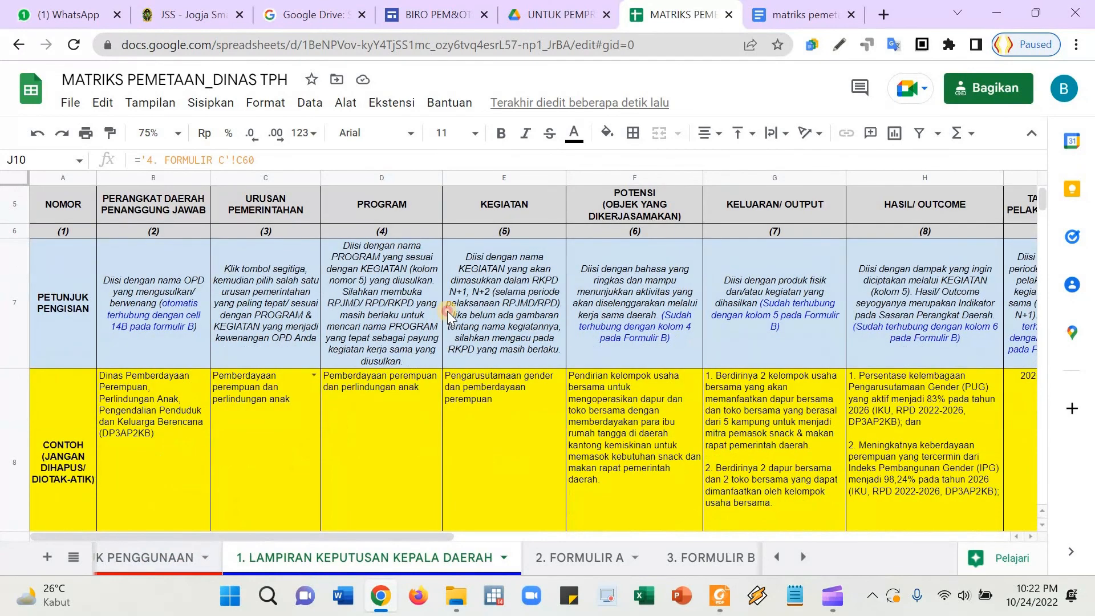
left_click(477, 324)
key("Left")
key("Left")
key("Left")
key("Left")
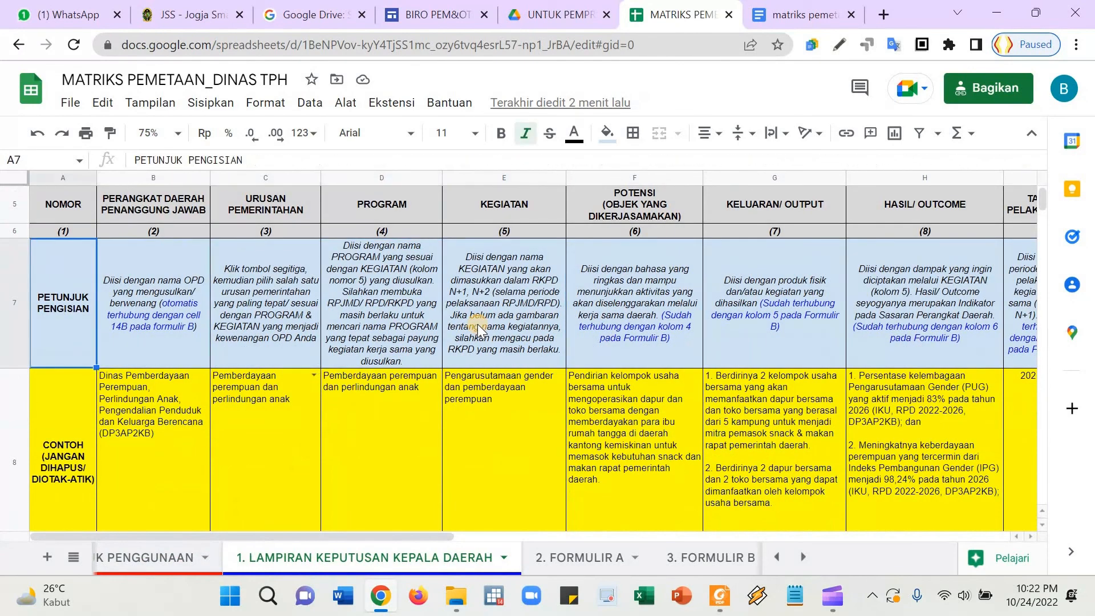
key("Right")
key("Right")
key("Right")
key("Right")
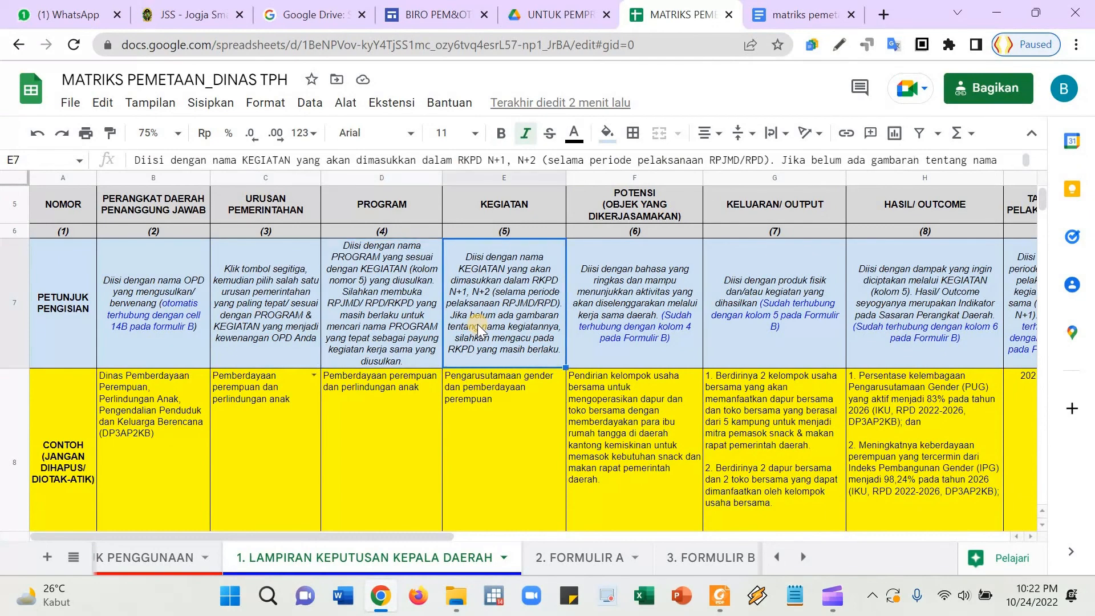
key("Down")
key("Up")
key("Left")
key("Left")
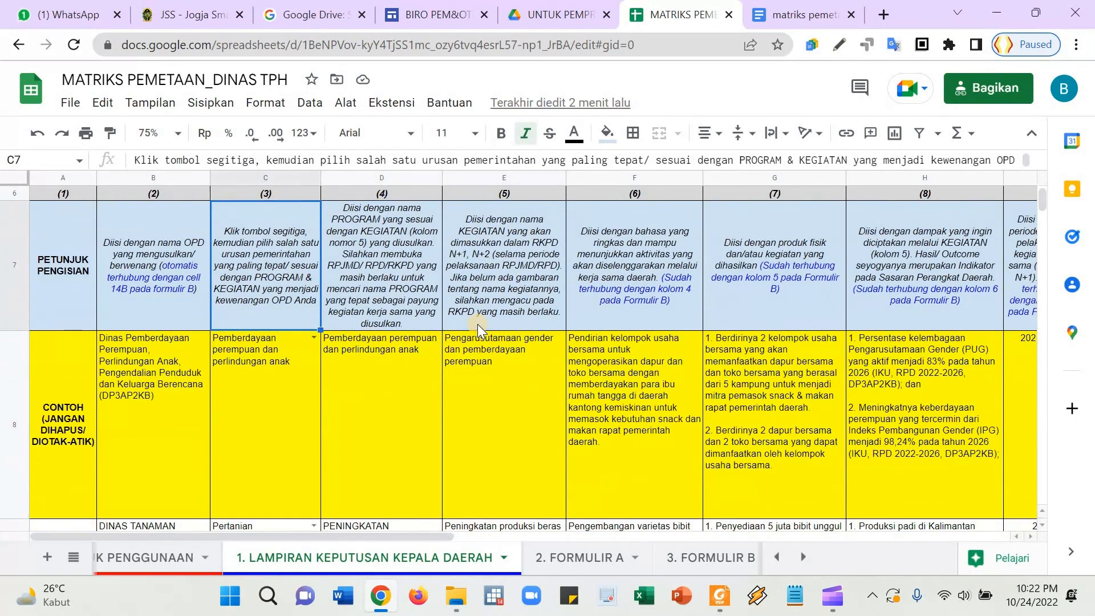
key("Left")
key("Left")
key("Down")
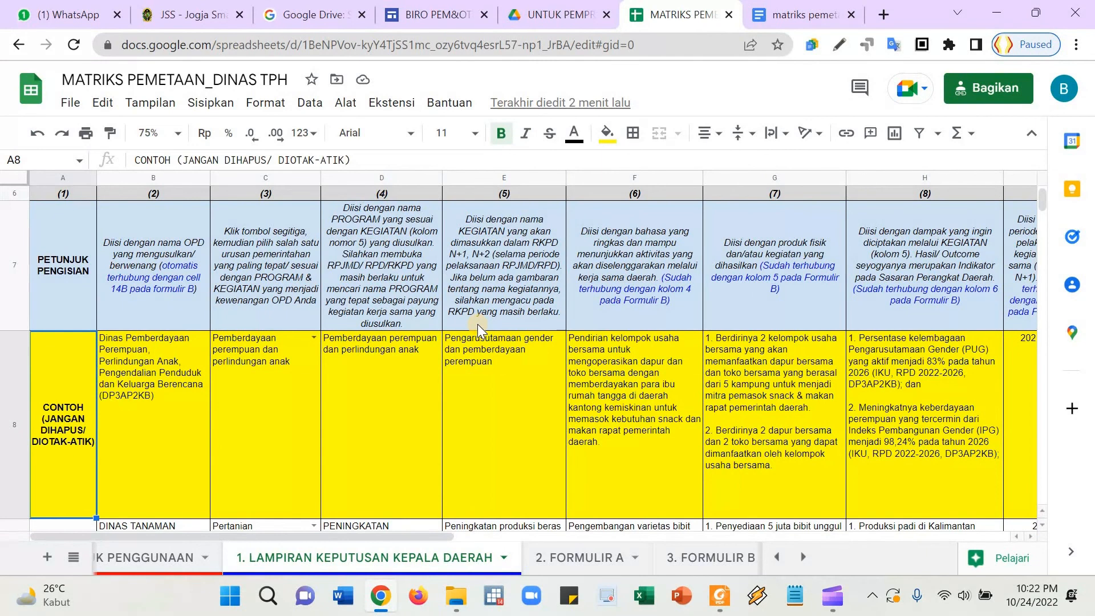
key("Right")
key("Right")
key("Right")
key("Right")
key("Right")
key("Right")
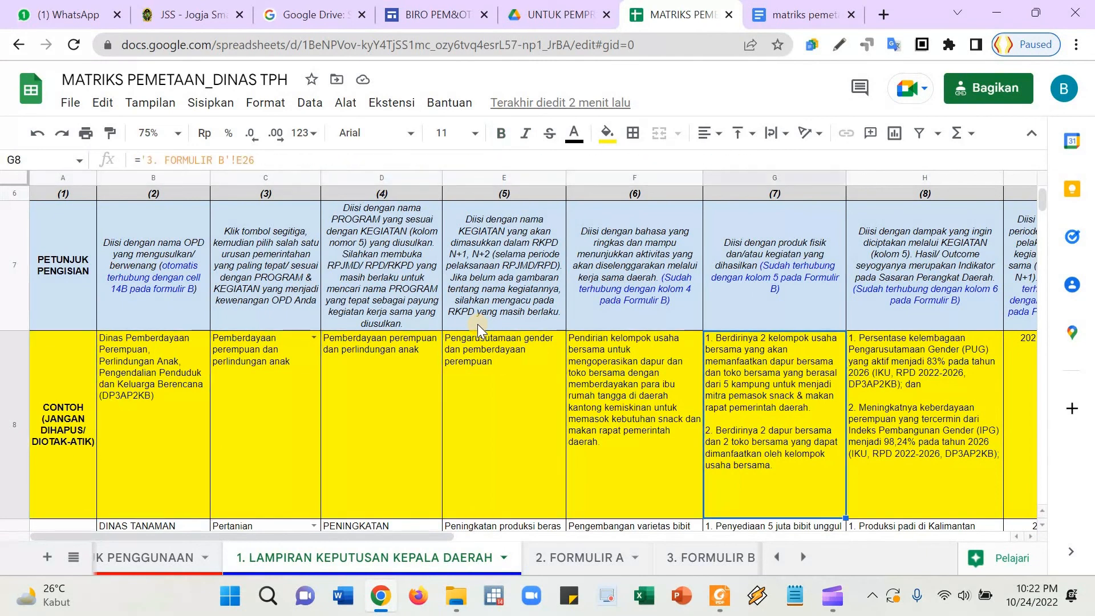
key("Right")
key("Right")
key("Left")
key("Left")
key("Left")
key("Left")
key("Left")
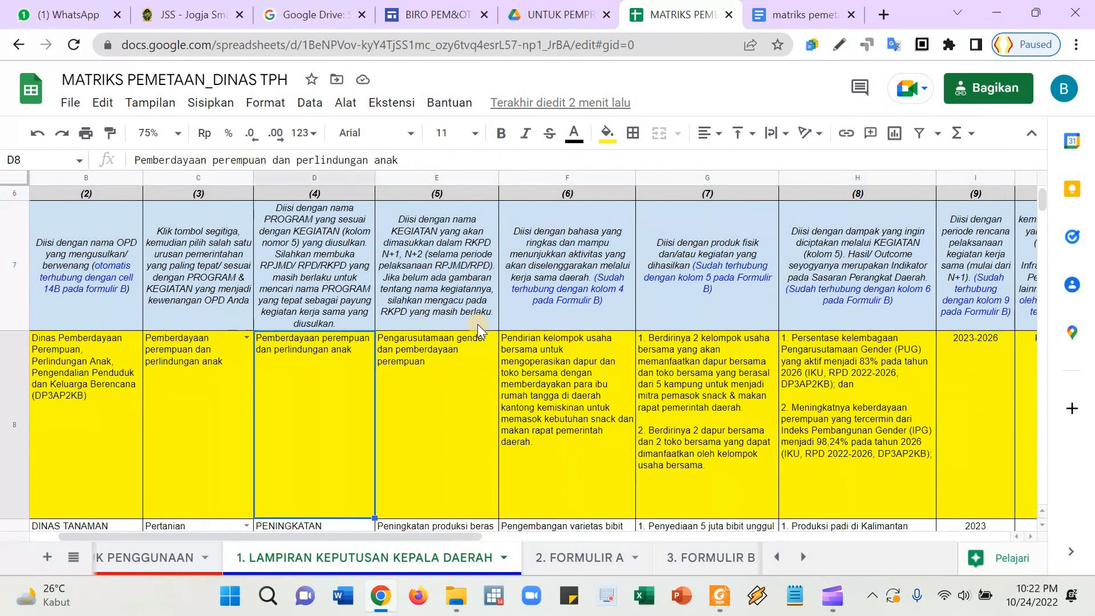
key("Left")
key("Left")
key("Left")
key("Down")
key("Down")
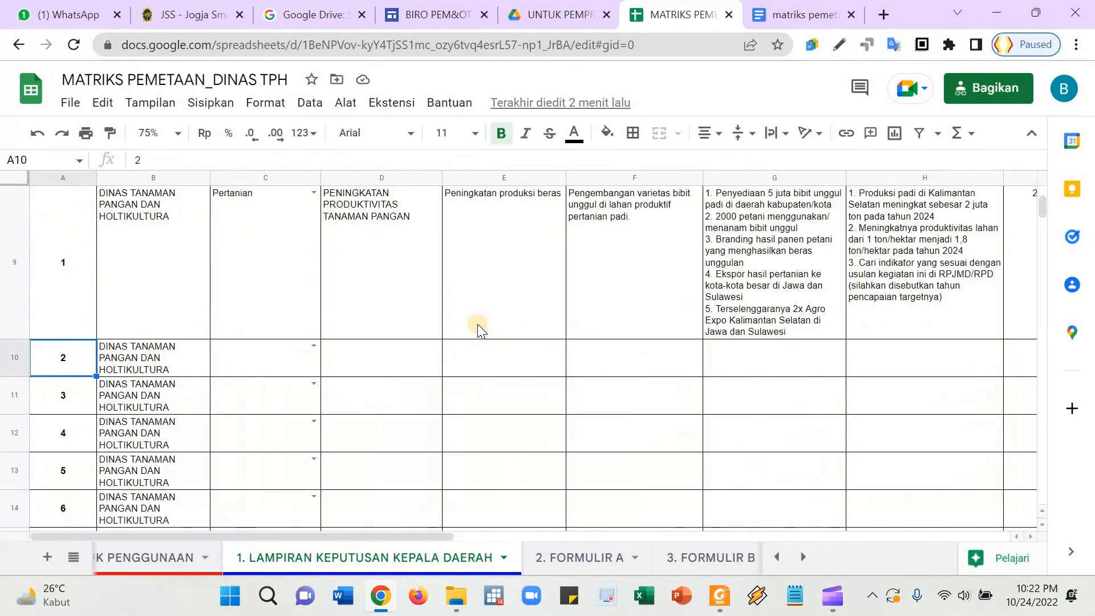